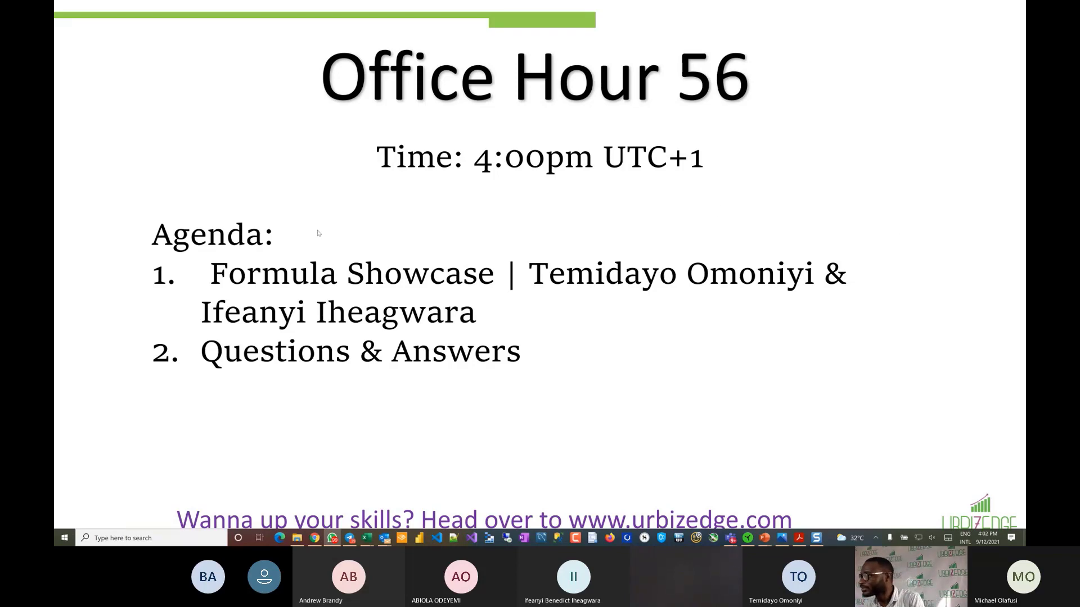
Step: Advance the slideshow from the Office Hour 56 agenda slide to the Our Sponsors slide
{"action": "key", "text": "Right"}
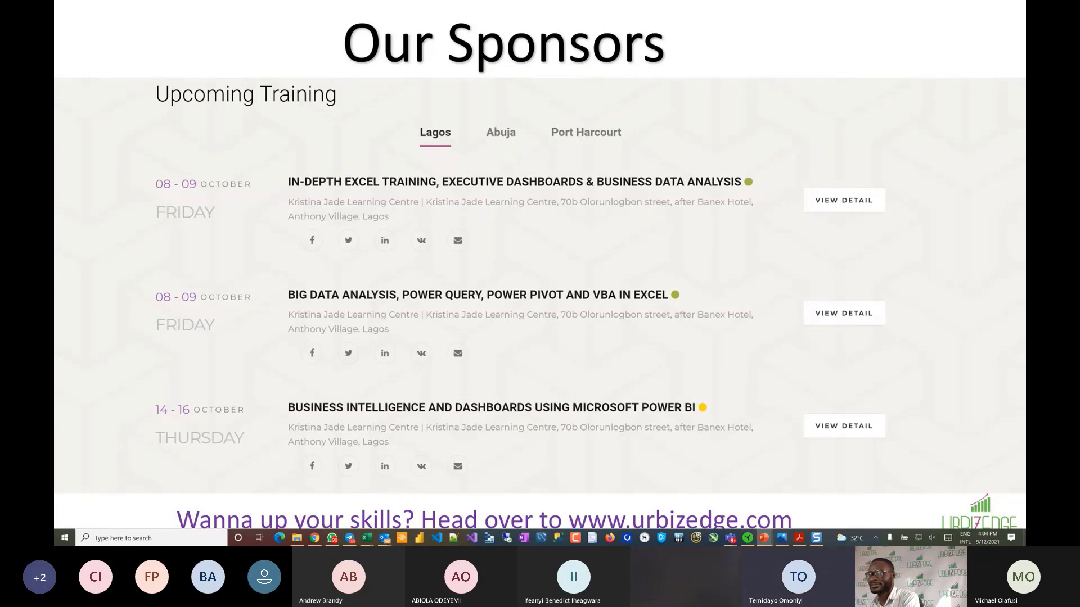
Step: Switch from the slideshow to the Workday Functions workbook on its Date Format sheet
{"action": "key", "text": "alt+Tab"}
{"action": "key", "text": "alt+Tab"}
{"action": "key", "text": "alt+Tab"}
{"action": "key", "text": "alt+Tab"}
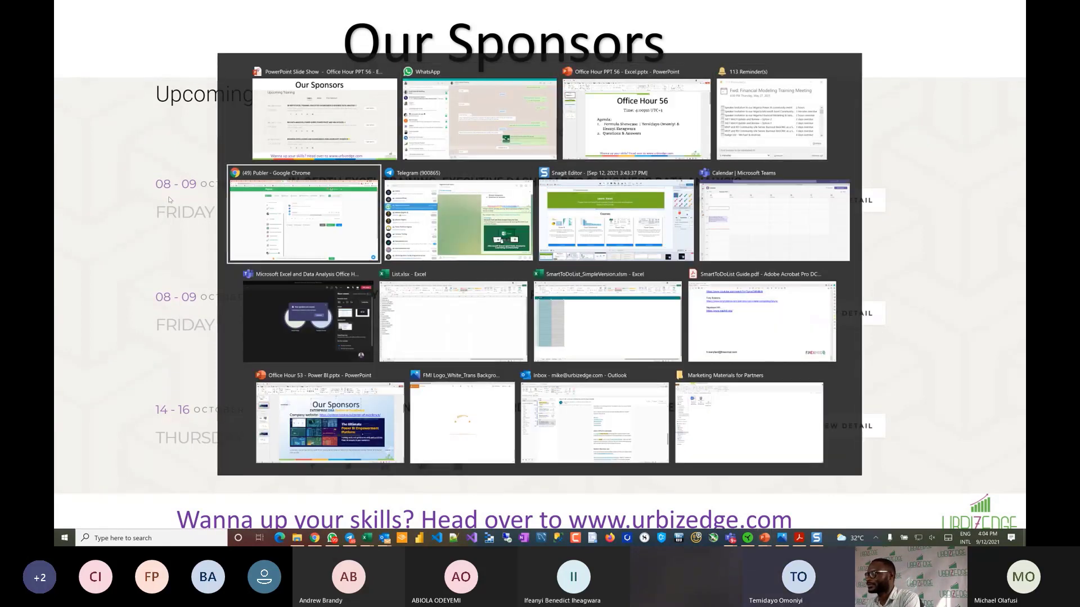
{"action": "key", "text": "alt+Tab"}
{"action": "key", "text": "alt+Tab"}
{"action": "key", "text": "alt+Tab"}
{"action": "key", "text": "alt+Tab"}
{"action": "key", "text": "alt+Tab"}
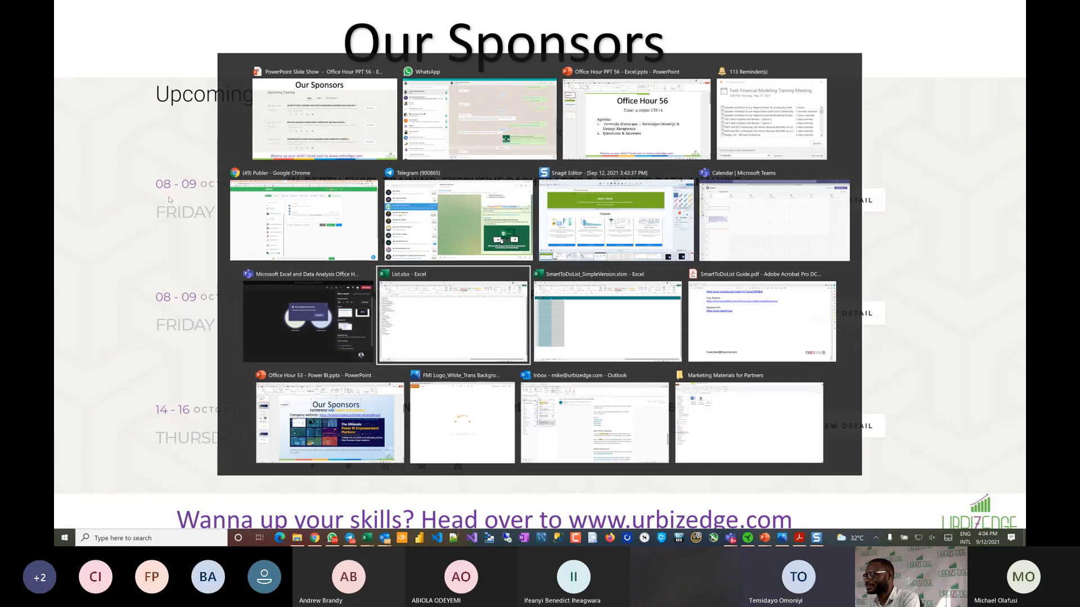
{"action": "key", "text": "Escape"}
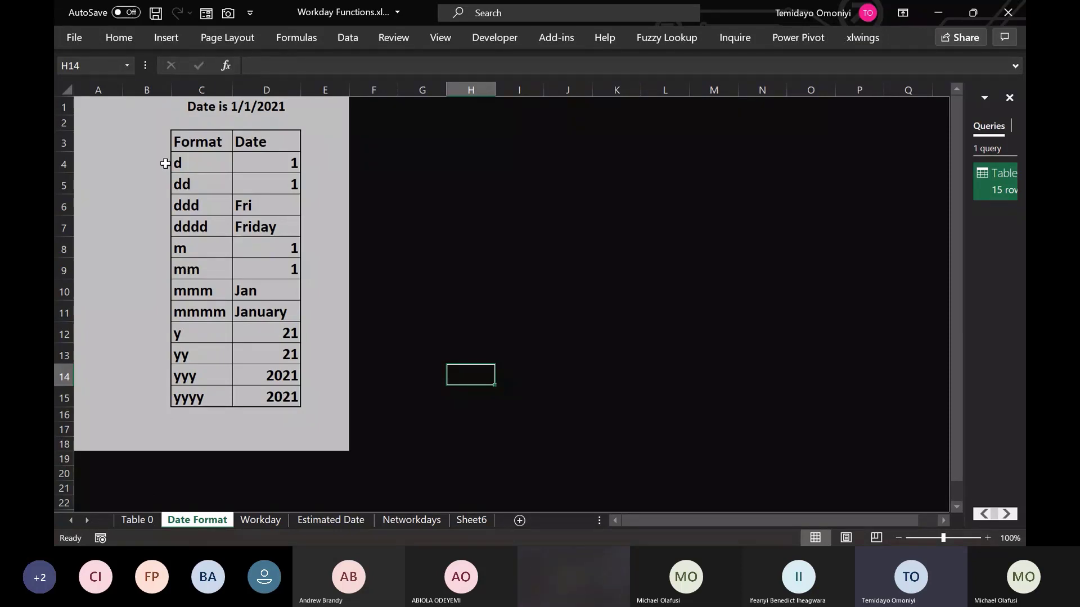
Step: Merge and centre cells A4 and B4 on the Date Format sheet
{"action": "left_click", "coordinate": [99, 161]}
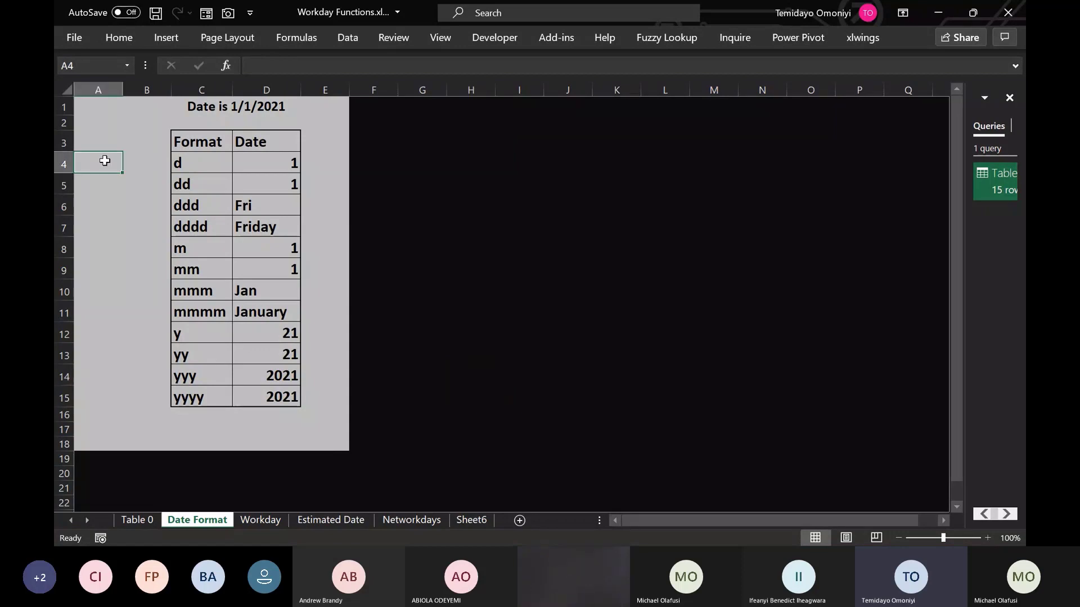
{"action": "key", "text": "shift+Right"}
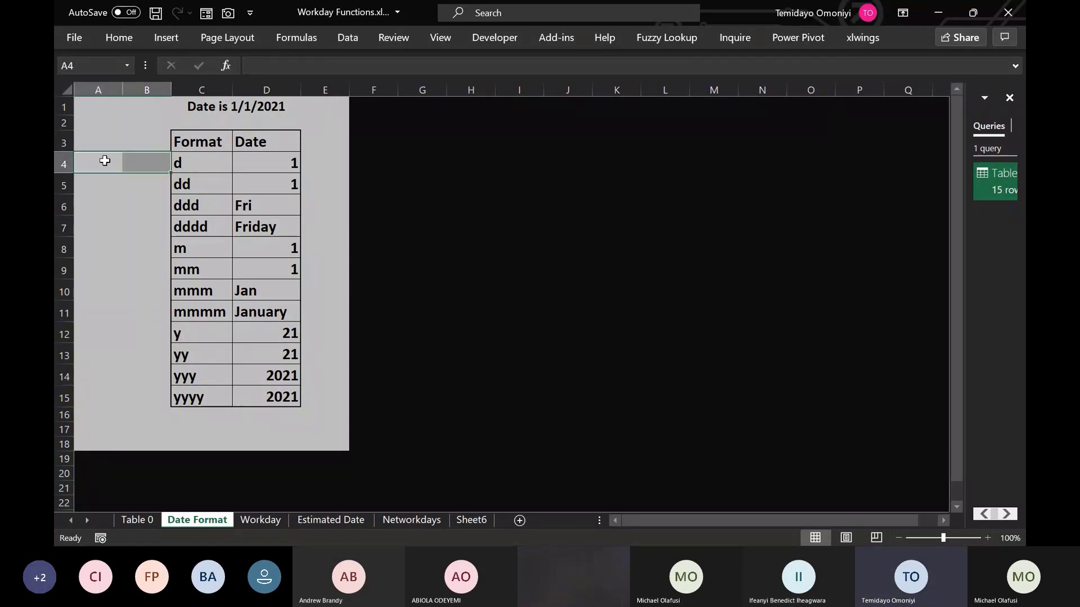
{"action": "left_click", "coordinate": [138, 39]}
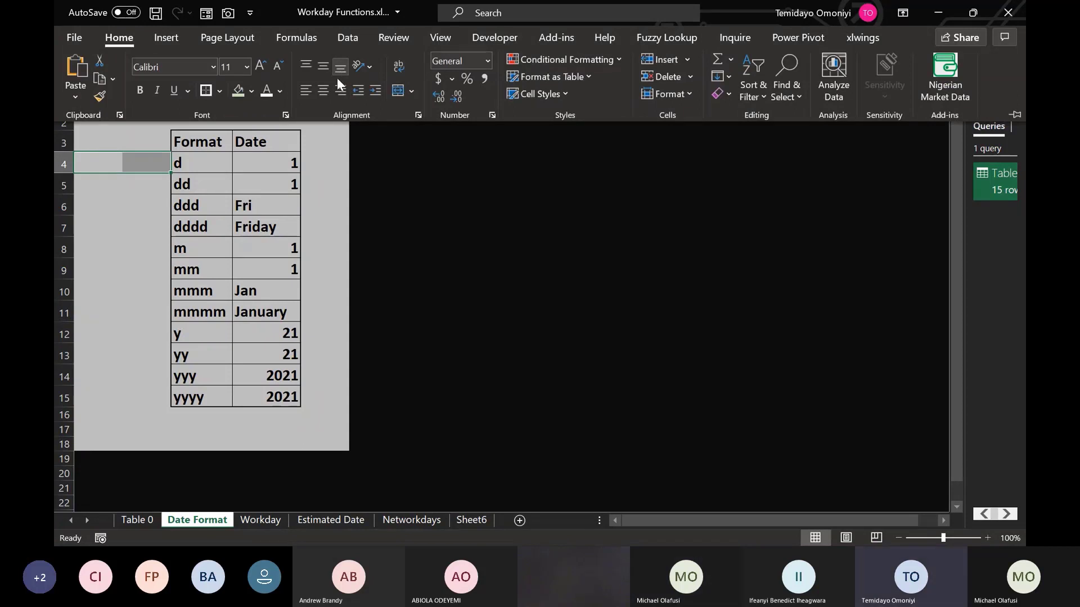
{"action": "left_click", "coordinate": [400, 90]}
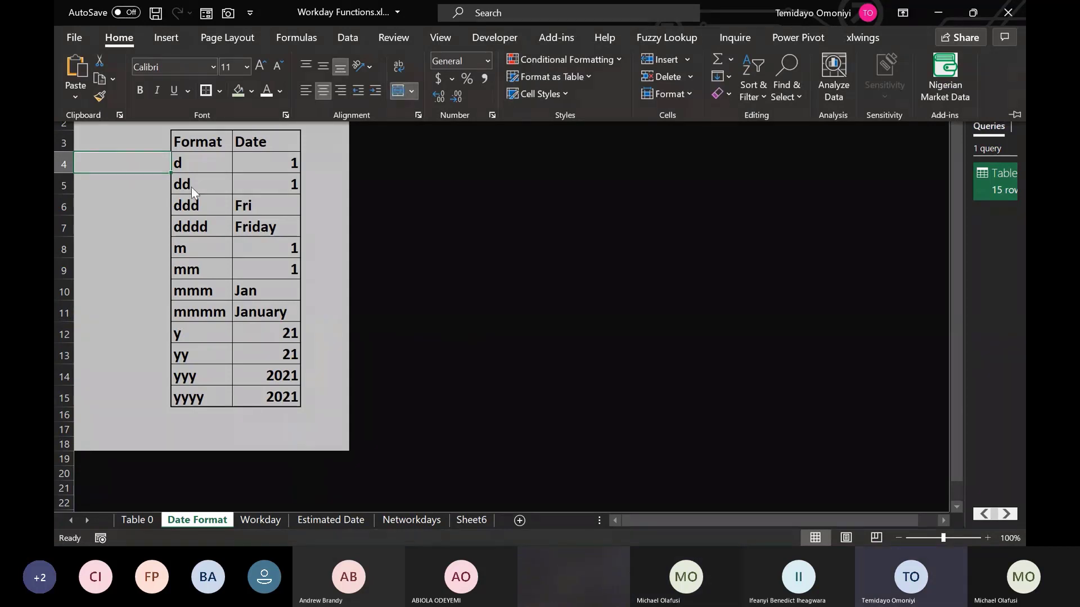
Step: Enter =TODAY() in the merged A4 cell so it shows 9/12/2021
{"action": "type", "text": "="}
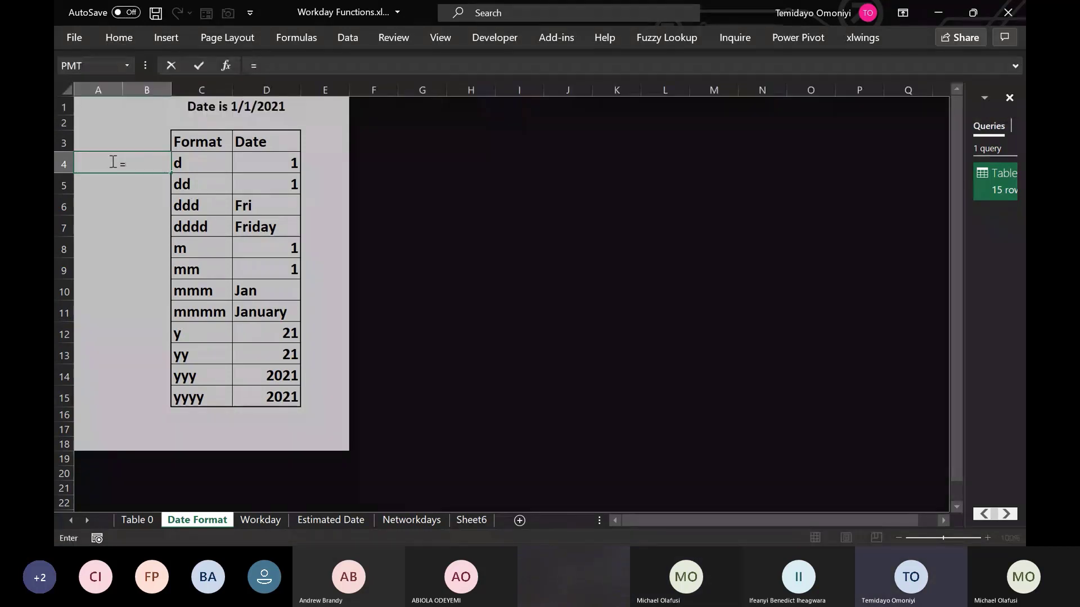
{"action": "type", "text": "toda"}
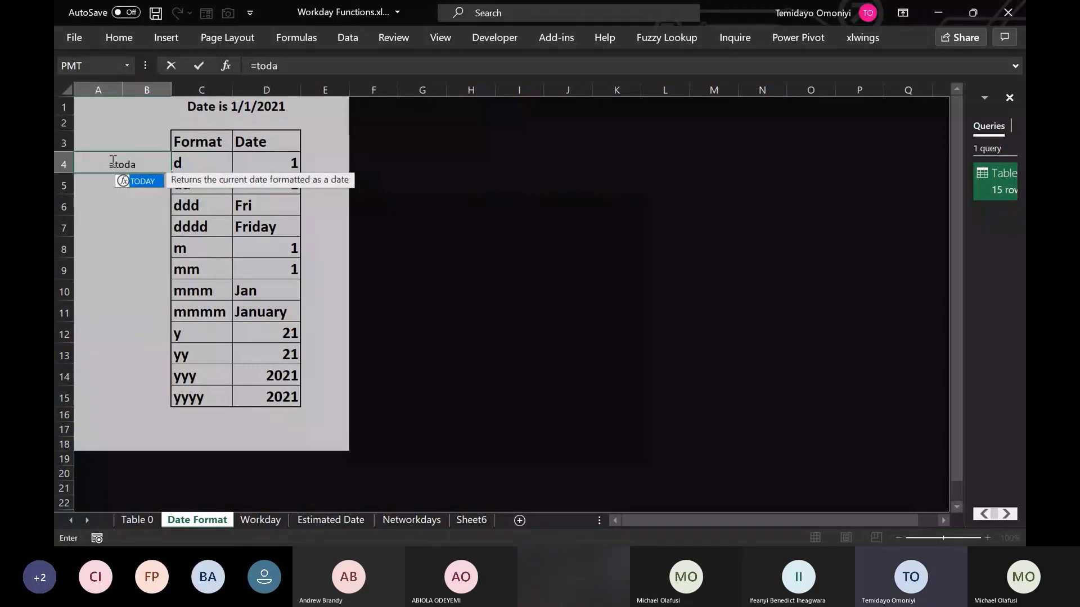
{"action": "key", "text": "Tab"}
{"action": "type", "text": ")"}
{"action": "key", "text": "Return"}
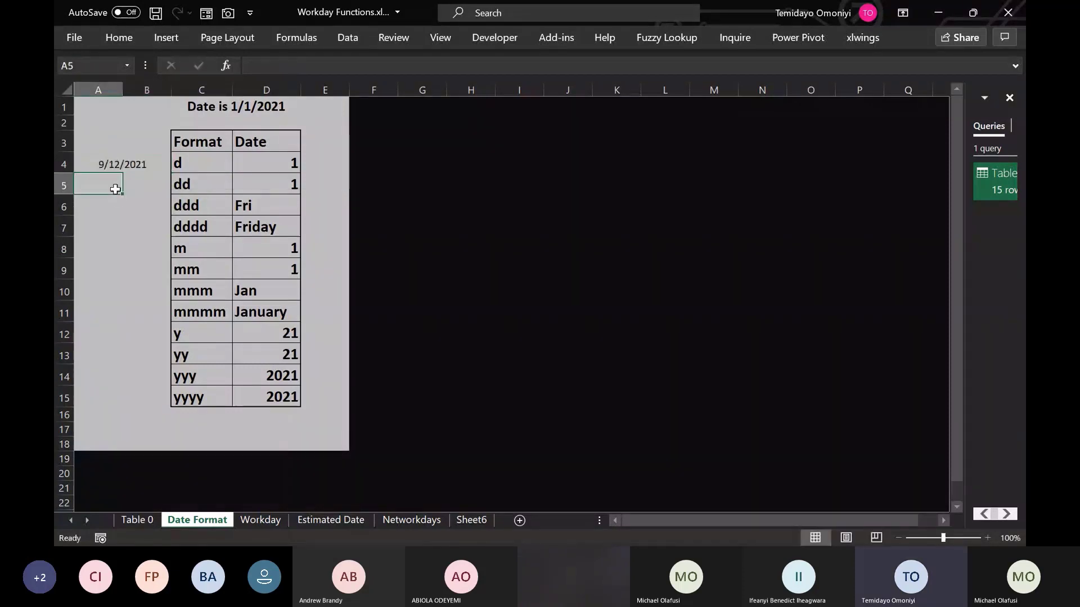
{"action": "left_click", "coordinate": [111, 166]}
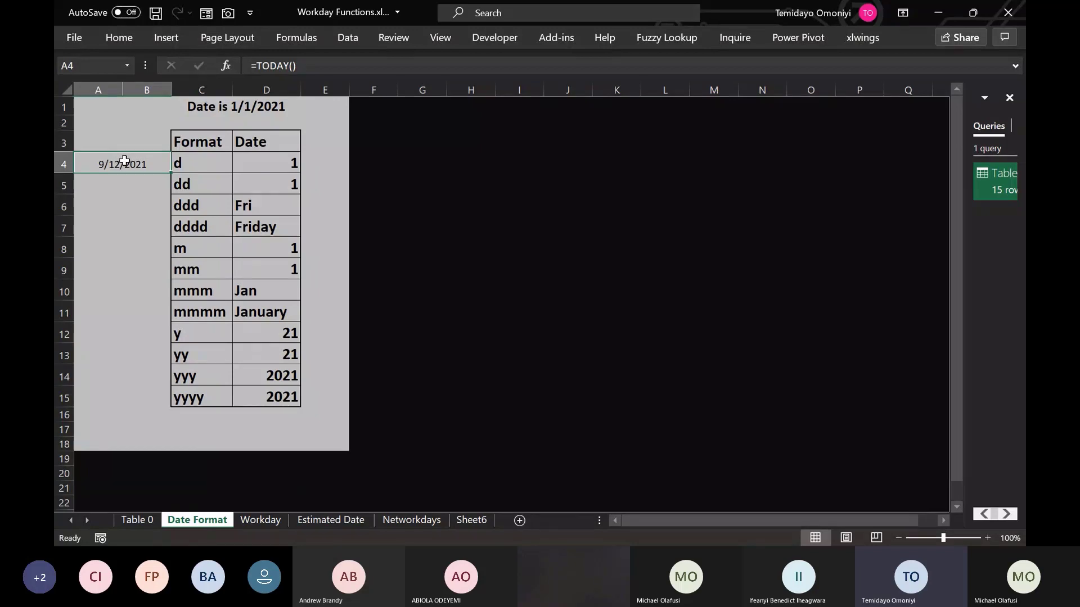
{"action": "left_click", "coordinate": [174, 126]}
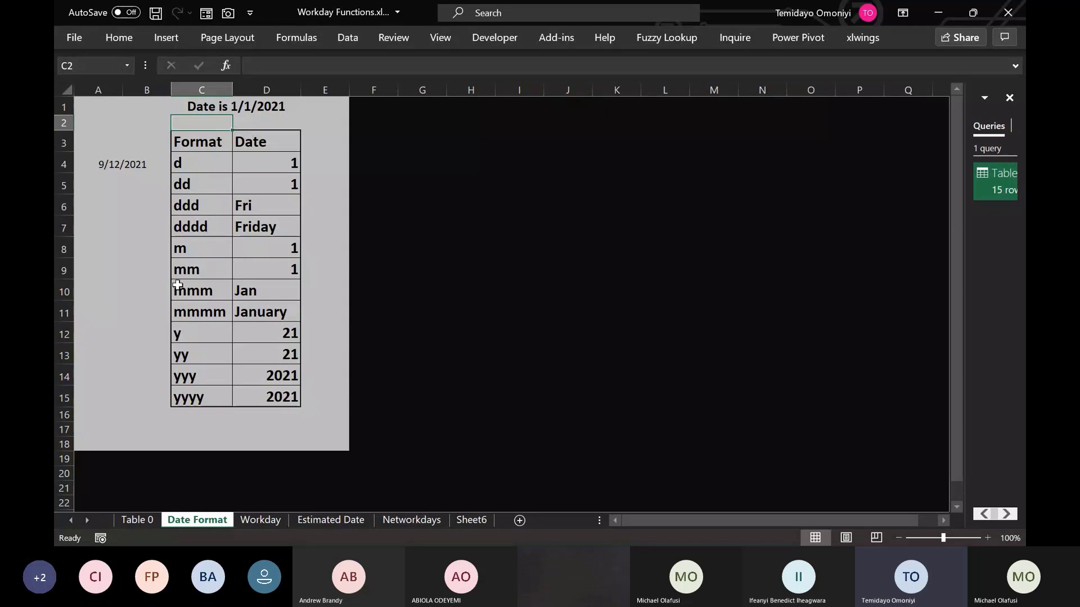
Step: Change A4 to =TEXT(TODAY(),"dddd, mmmm yyyy") and widen column B to fit
{"action": "left_click", "coordinate": [101, 162]}
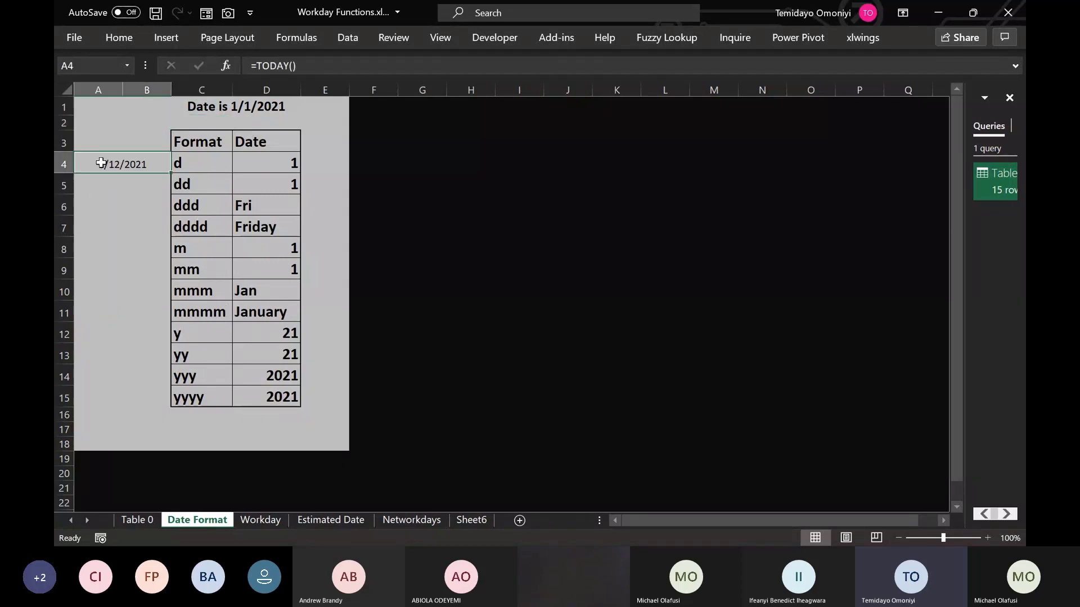
{"action": "left_click", "coordinate": [260, 67]}
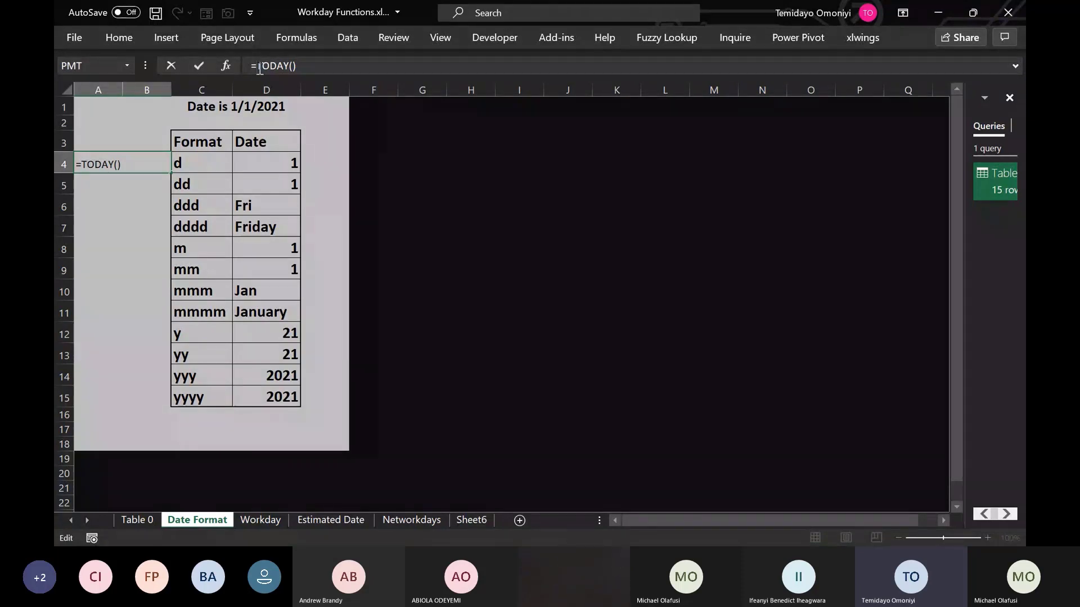
{"action": "type", "text": "TEXT(TODAY()"}
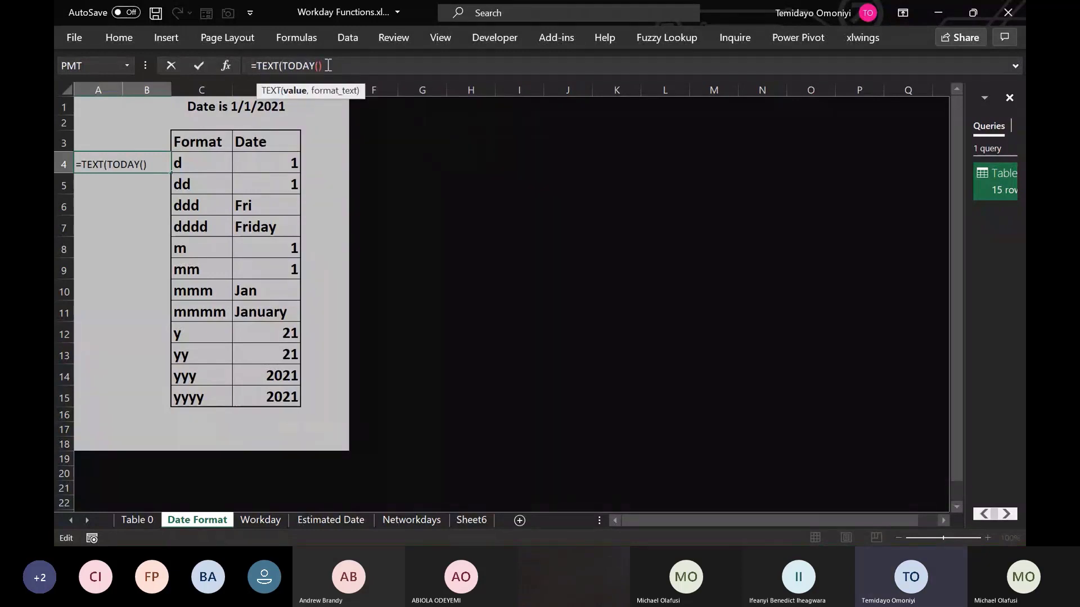
{"action": "type", "text": ",\"dddd"}
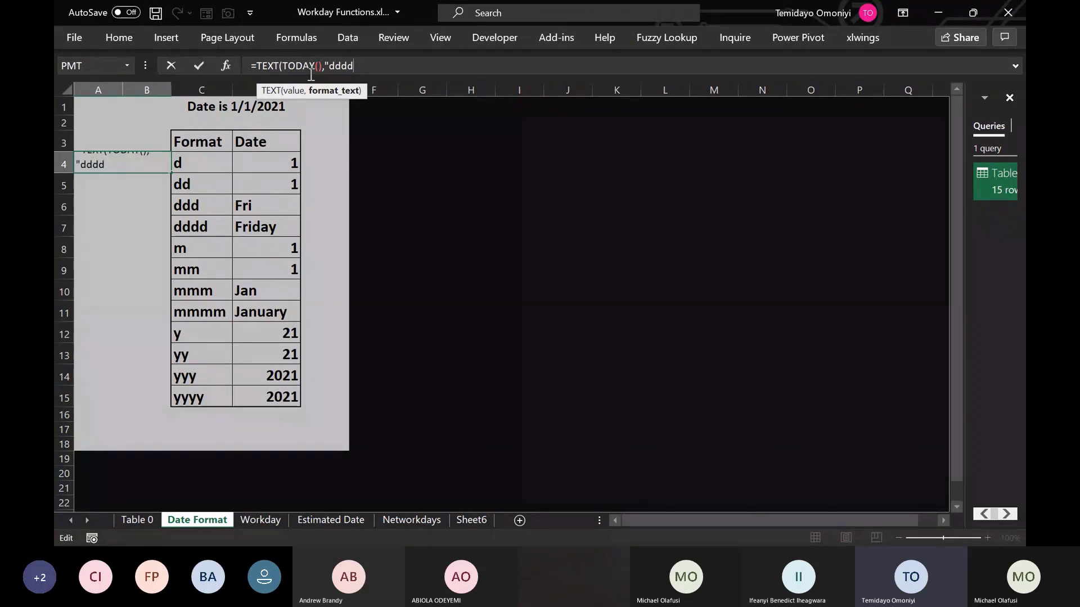
{"action": "type", "text": ", mmmm"}
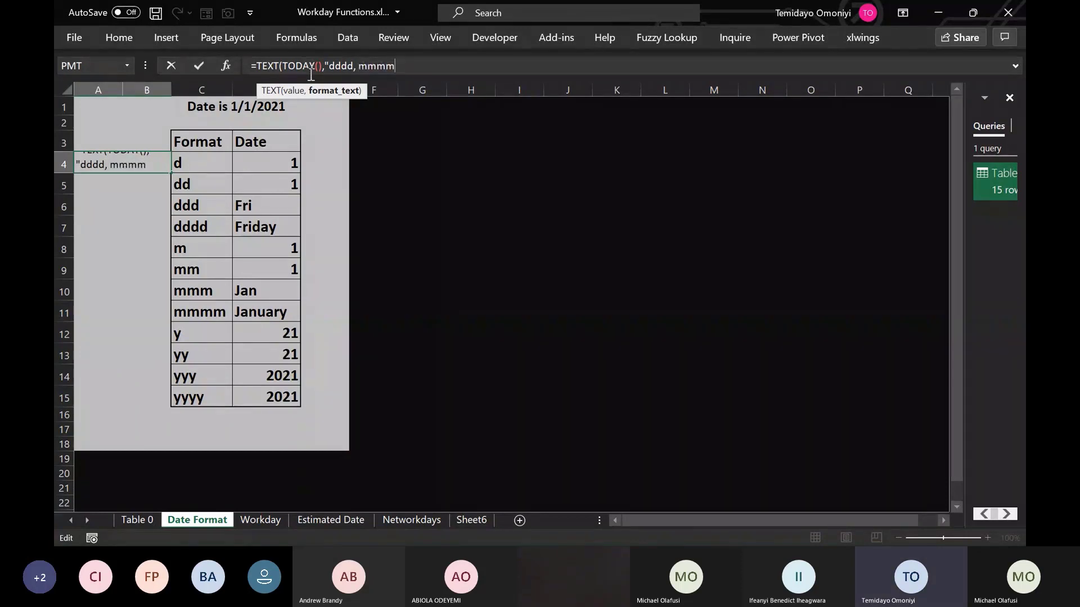
{"action": "type", "text": " yyyy\")"}
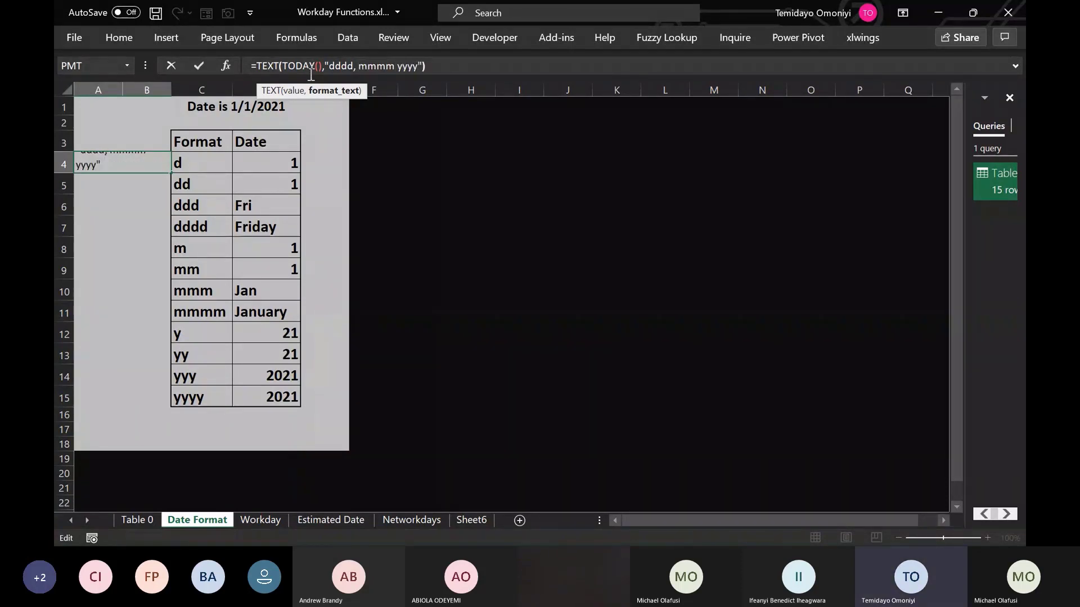
{"action": "key", "text": "Return"}
{"action": "left_click", "coordinate": [111, 162]}
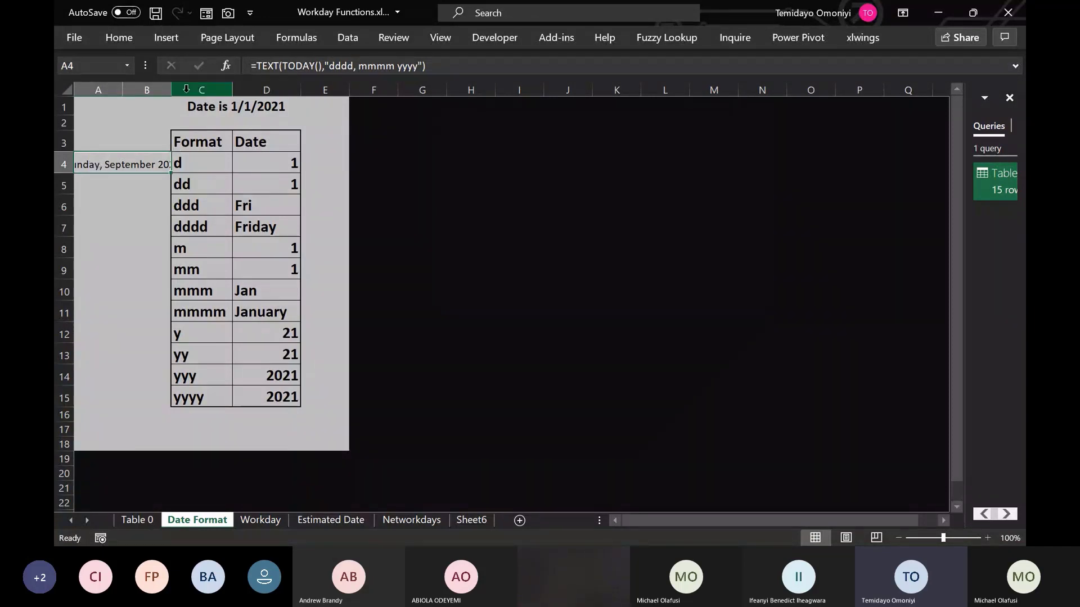
{"action": "left_click_drag", "start_coordinate": [170, 86], "coordinate": [197, 86]}
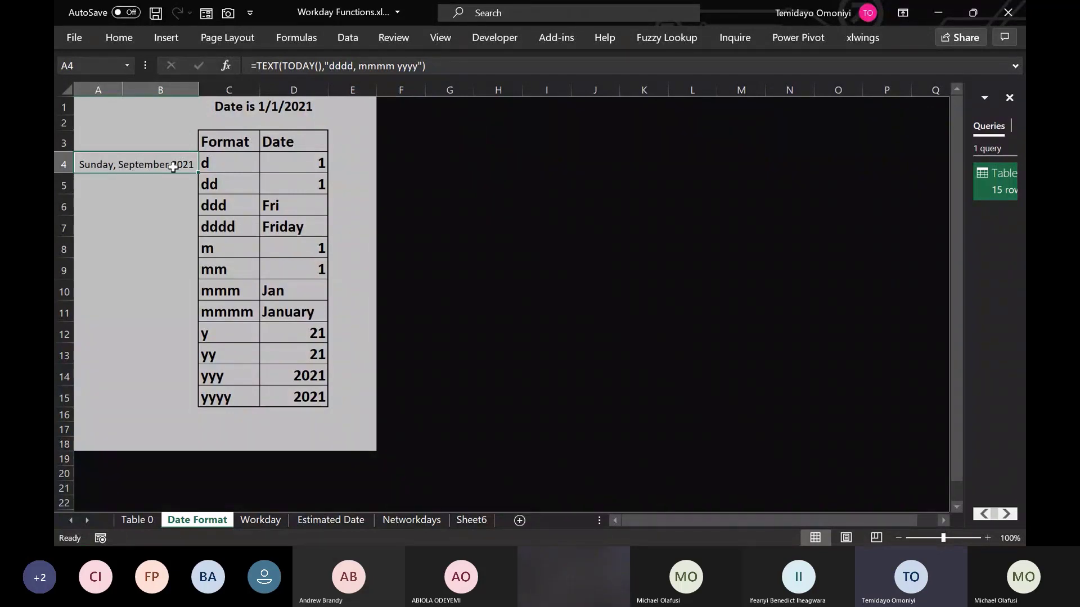
Step: Add the day number so A4 uses "dddd, dd mmmm yyyy", widening column B further
{"action": "left_click", "coordinate": [357, 66]}
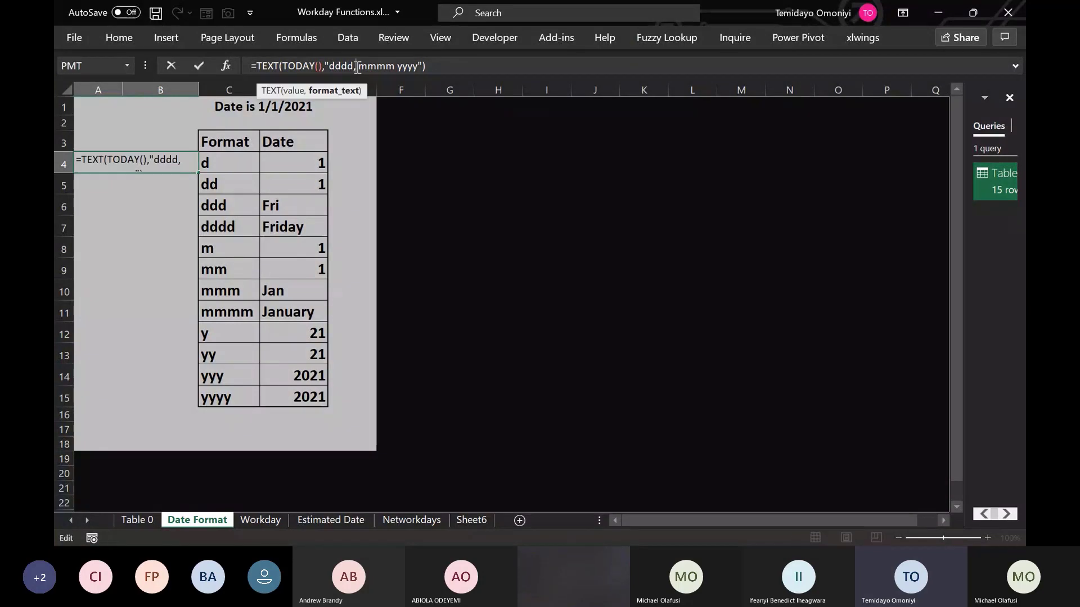
{"action": "right_click", "coordinate": [357, 66]}
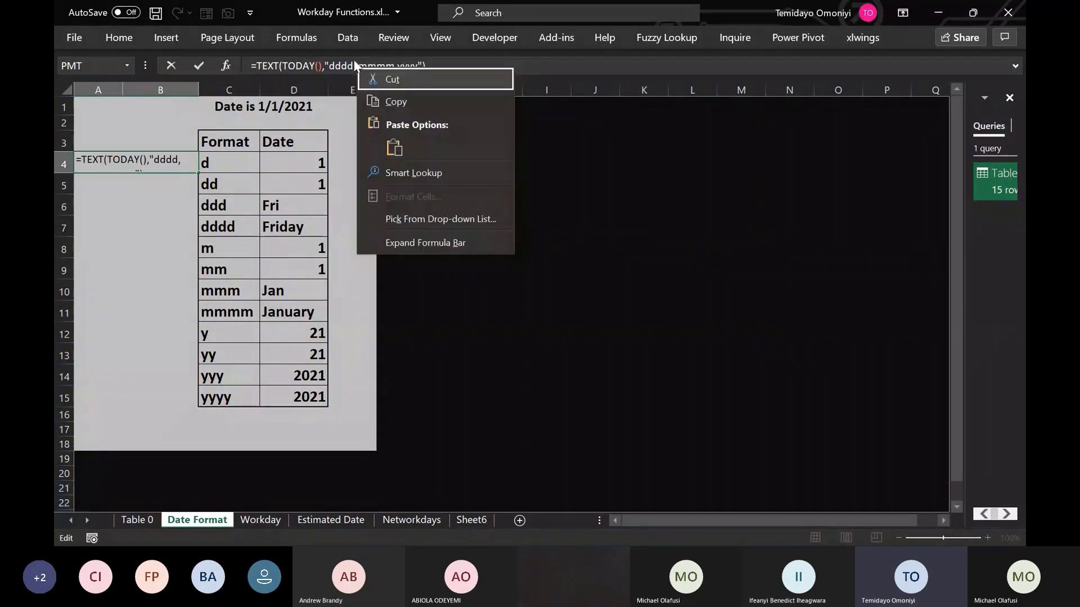
{"action": "key", "text": "Escape"}
{"action": "type", "text": "dd"}
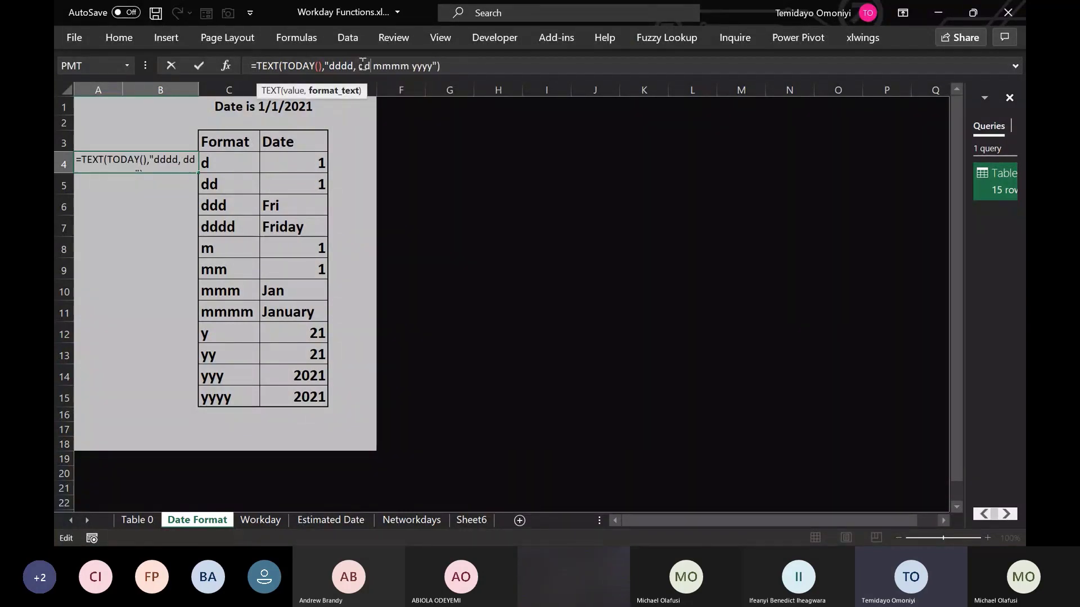
{"action": "key", "text": "Return"}
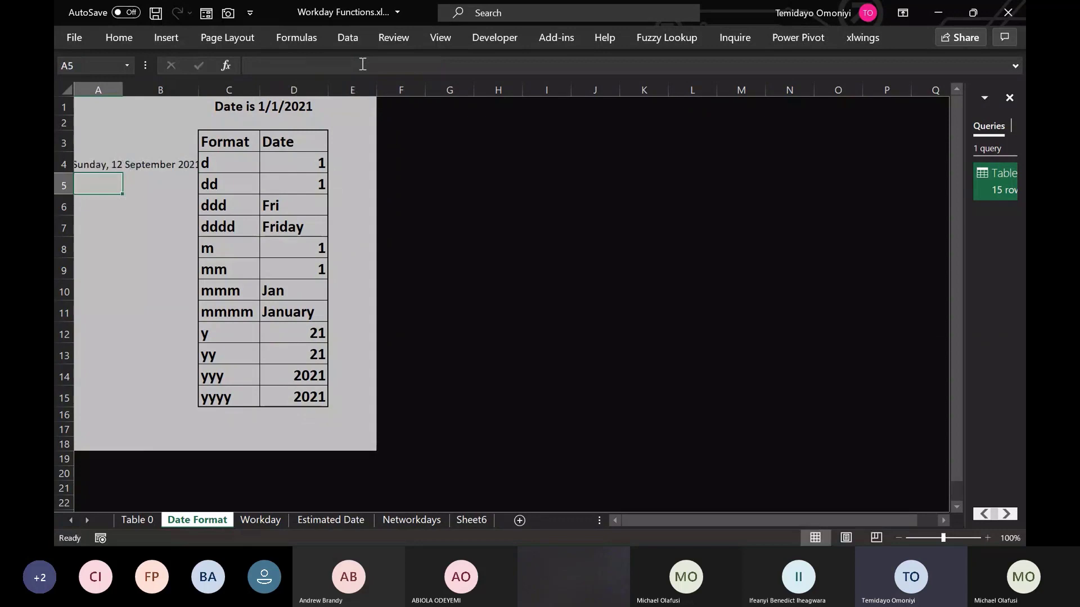
{"action": "left_click", "coordinate": [93, 164]}
{"action": "left_click_drag", "start_coordinate": [198, 88], "coordinate": [219, 86]}
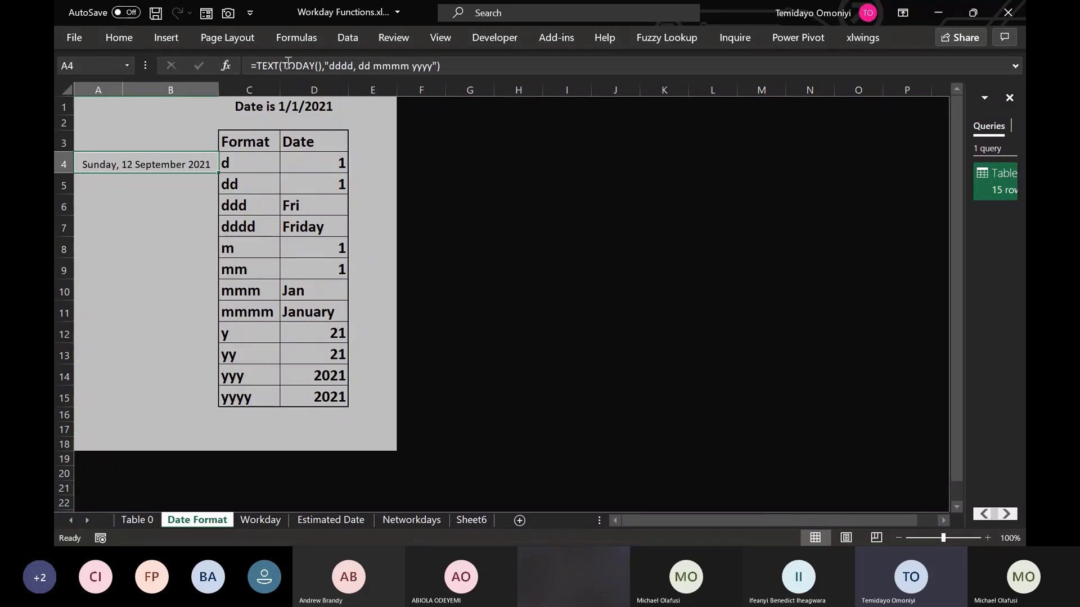
Step: Go to the Workday sheet's table of tasks, start dates and working-day counts
{"action": "left_click", "coordinate": [234, 166]}
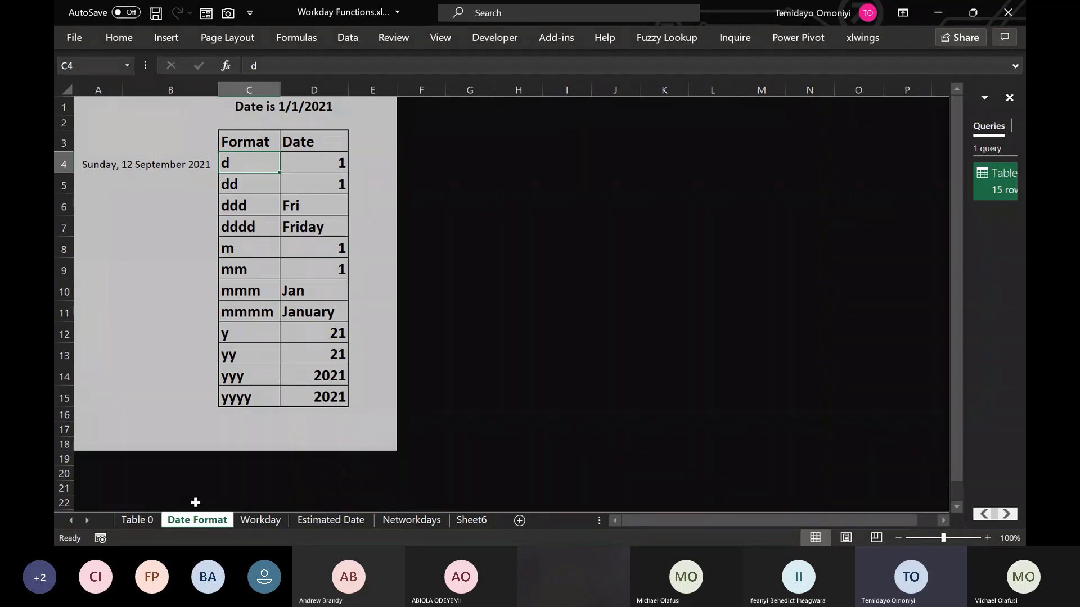
{"action": "left_click", "coordinate": [251, 521]}
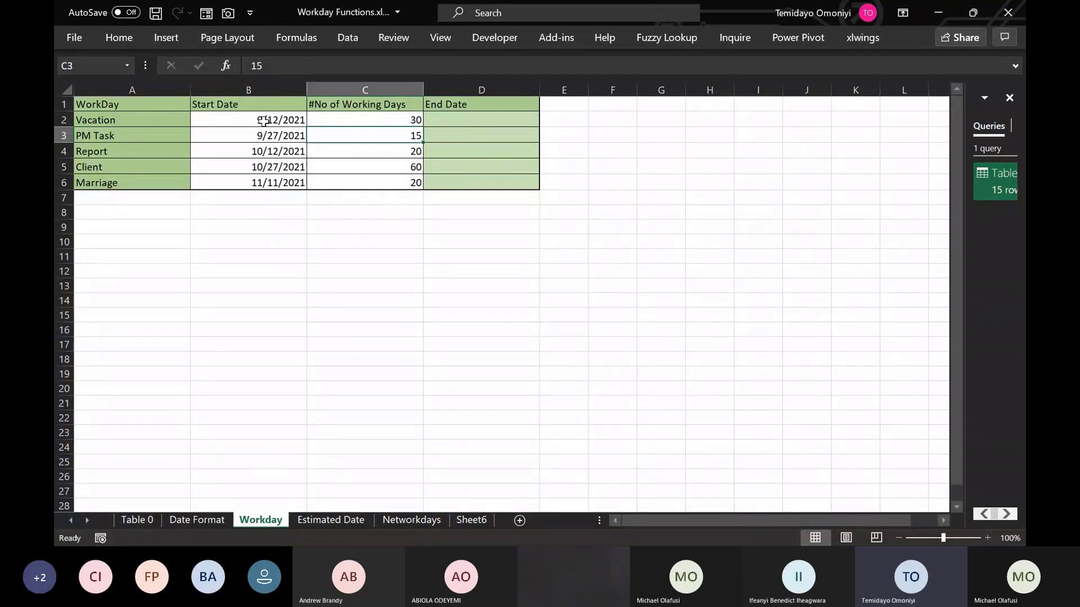
{"action": "left_click", "coordinate": [260, 121]}
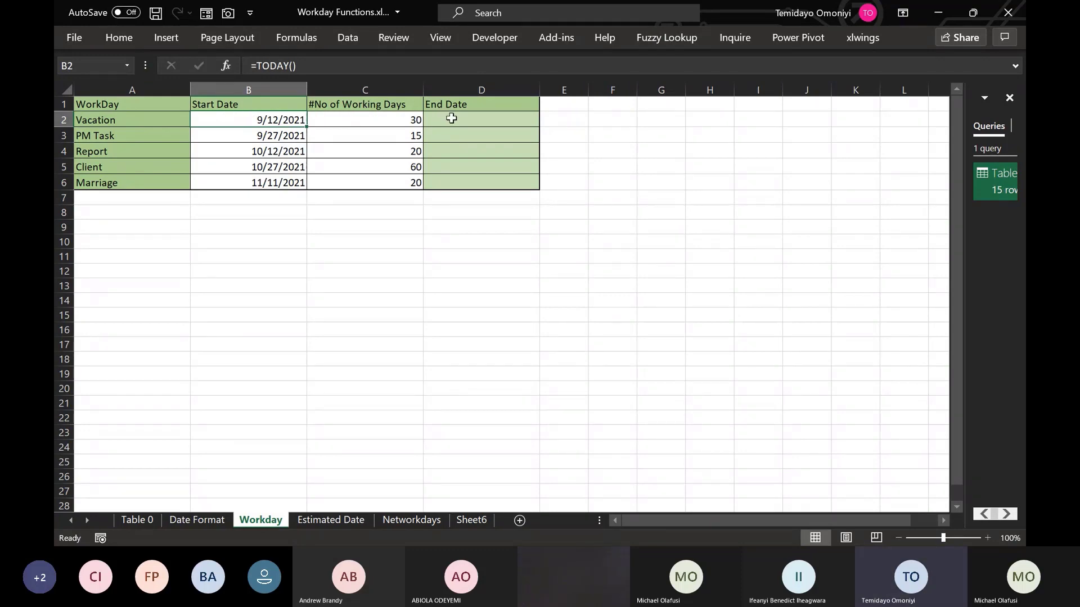
{"action": "left_click", "coordinate": [487, 122]}
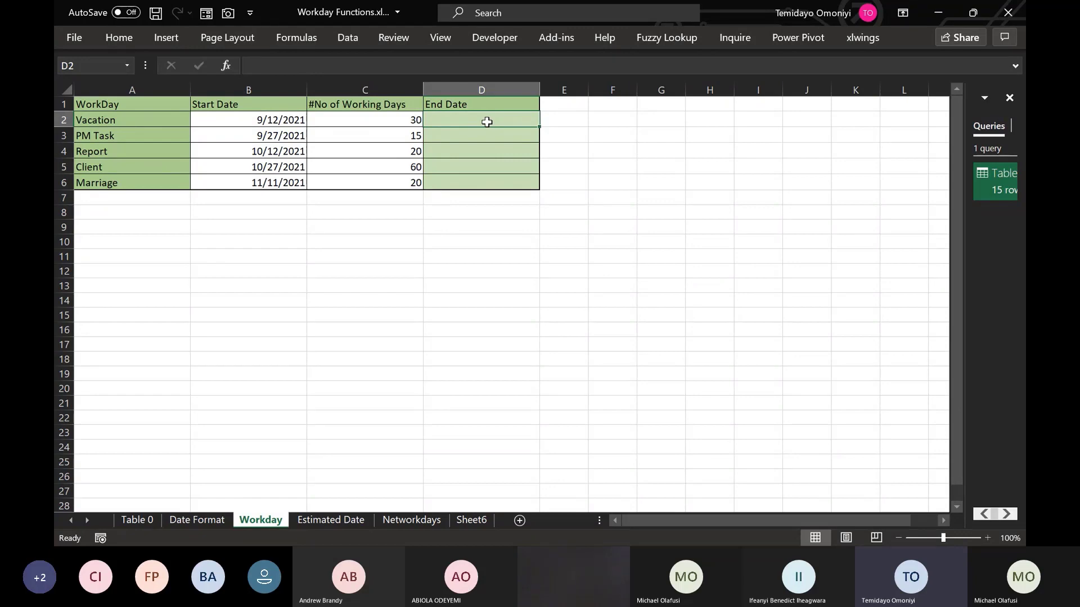
{"action": "type", "text": "=work"}
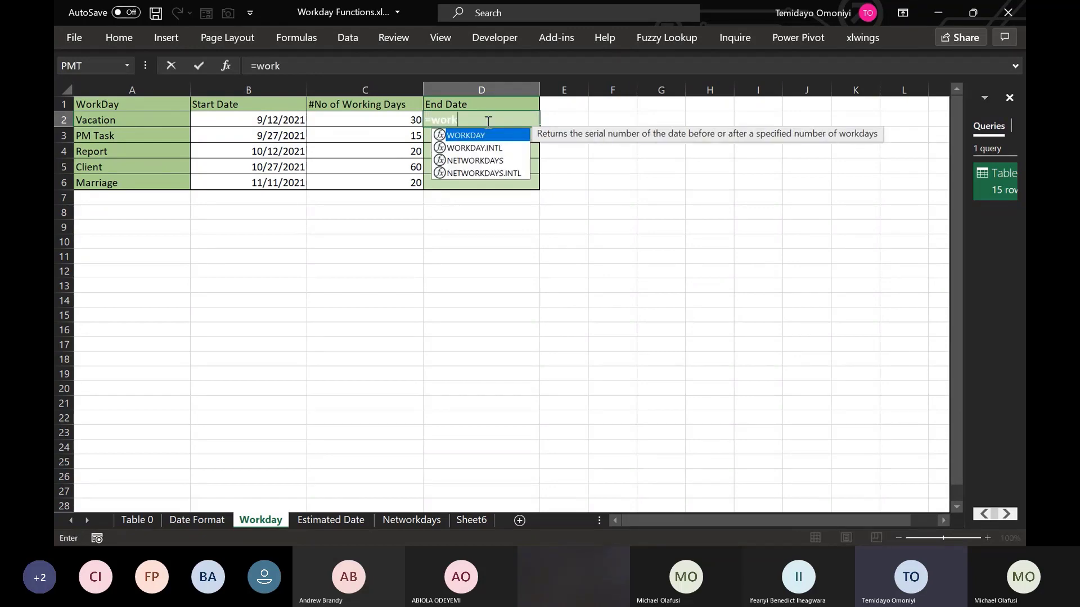
{"action": "key", "text": "Tab"}
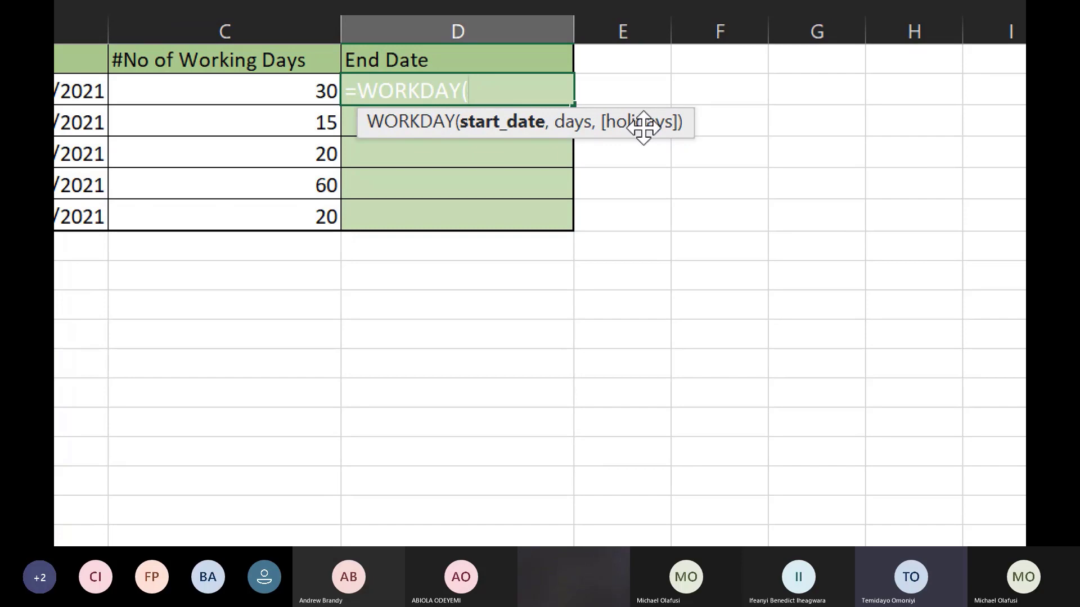
{"action": "key", "text": "Escape"}
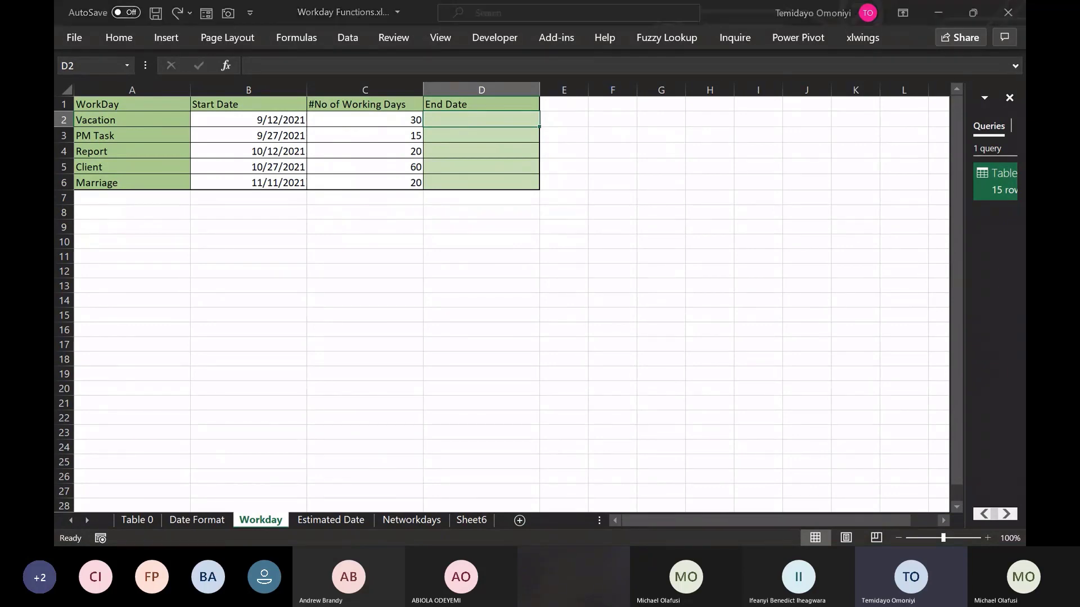
{"action": "key", "text": "alt+Tab"}
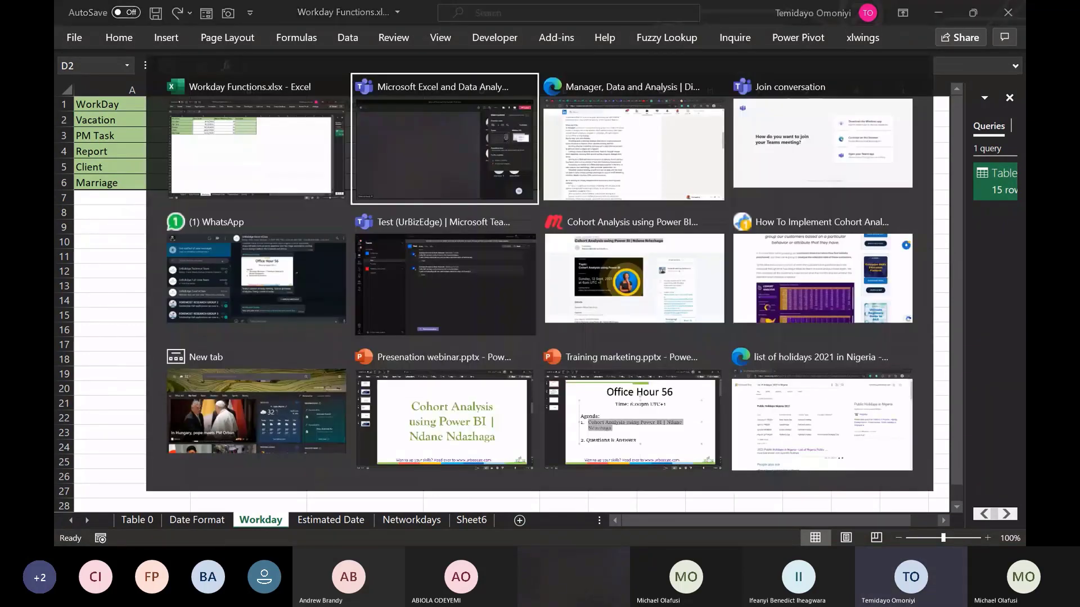
Step: Open the businesslist.com.ng 2021 Nigeria public holidays page in Edge and copy its URL
{"action": "key", "text": "alt+Tab"}
{"action": "key", "text": "alt+Tab"}
{"action": "key", "text": "Tab"}
{"action": "key", "text": "Tab"}
{"action": "key", "text": "Tab"}
{"action": "key", "text": "Tab"}
{"action": "key", "text": "Tab"}
{"action": "key", "text": "Tab"}
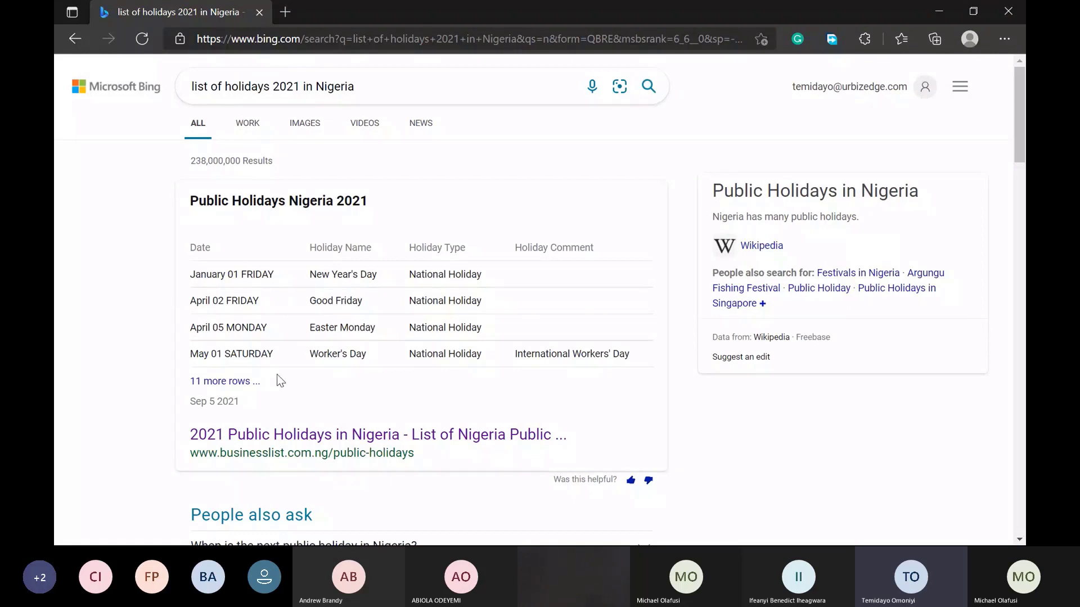
{"action": "left_click", "coordinate": [277, 437]}
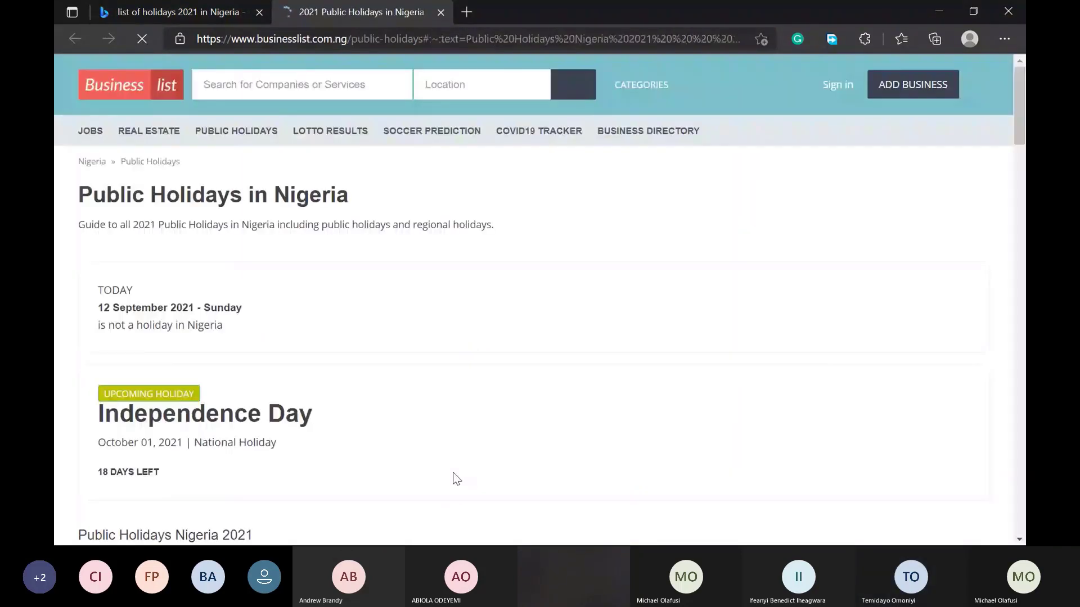
{"action": "scroll", "coordinate": [430, 436], "scroll_direction": "down", "scroll_amount": 10}
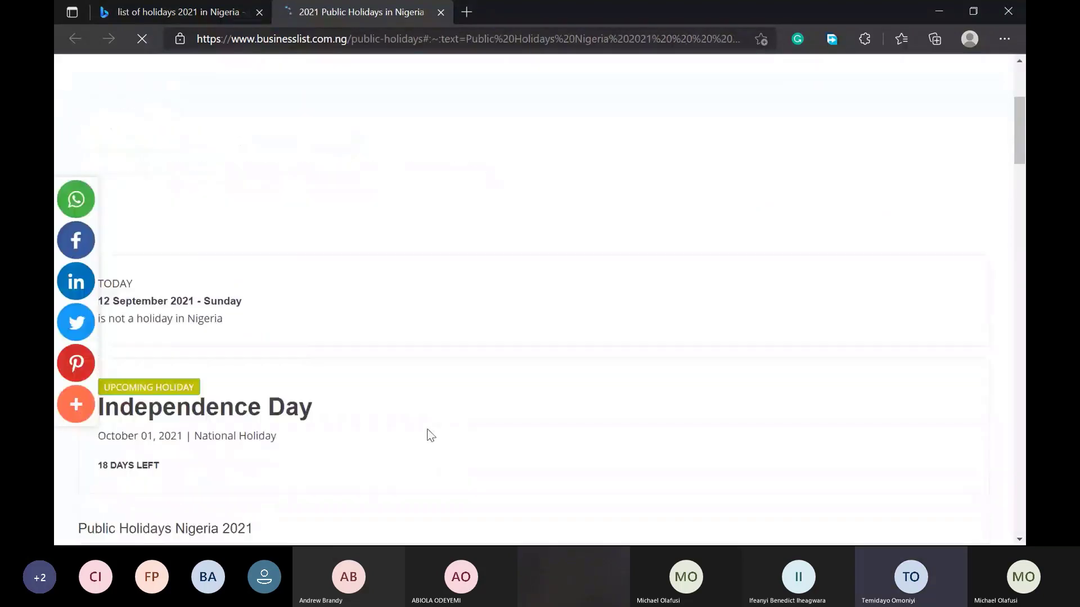
{"action": "scroll", "coordinate": [430, 436], "scroll_direction": "down", "scroll_amount": 3}
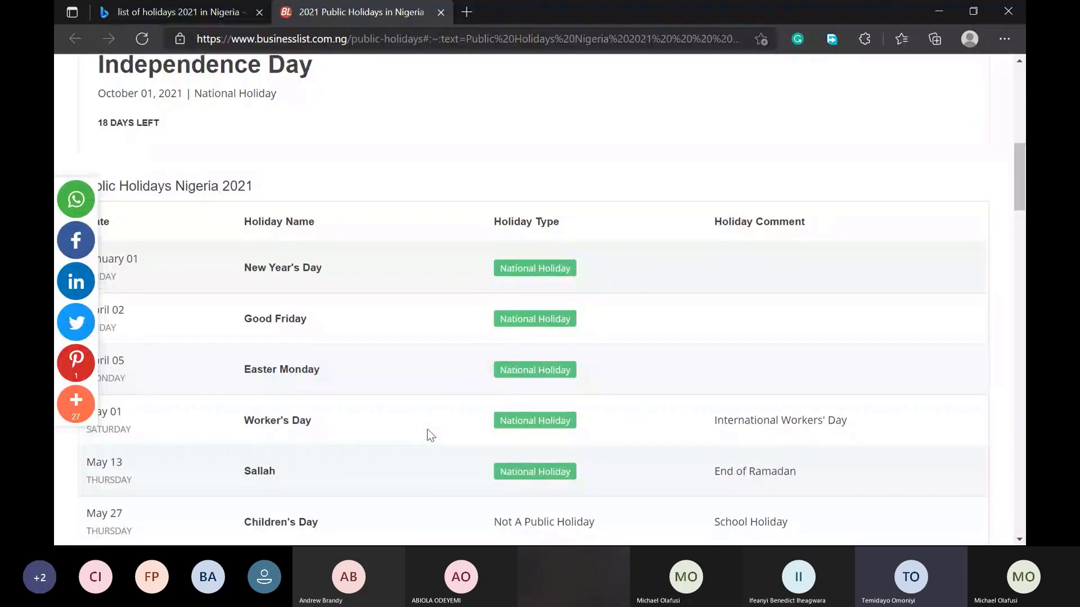
{"action": "scroll", "coordinate": [422, 270], "scroll_direction": "up", "scroll_amount": 10}
{"action": "left_click", "coordinate": [397, 43]}
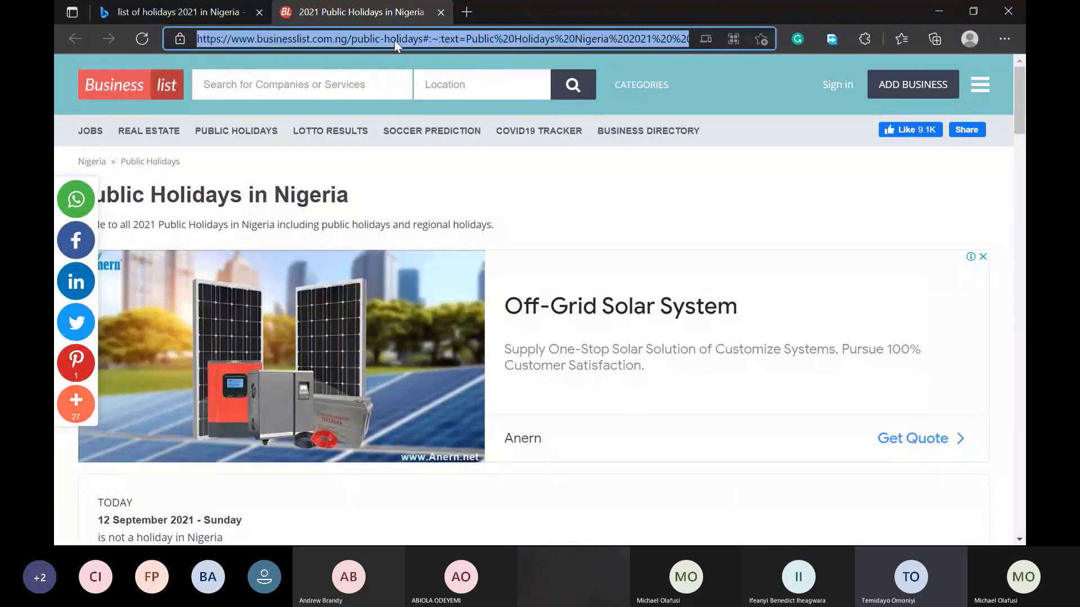
{"action": "key", "text": "alt+Tab"}
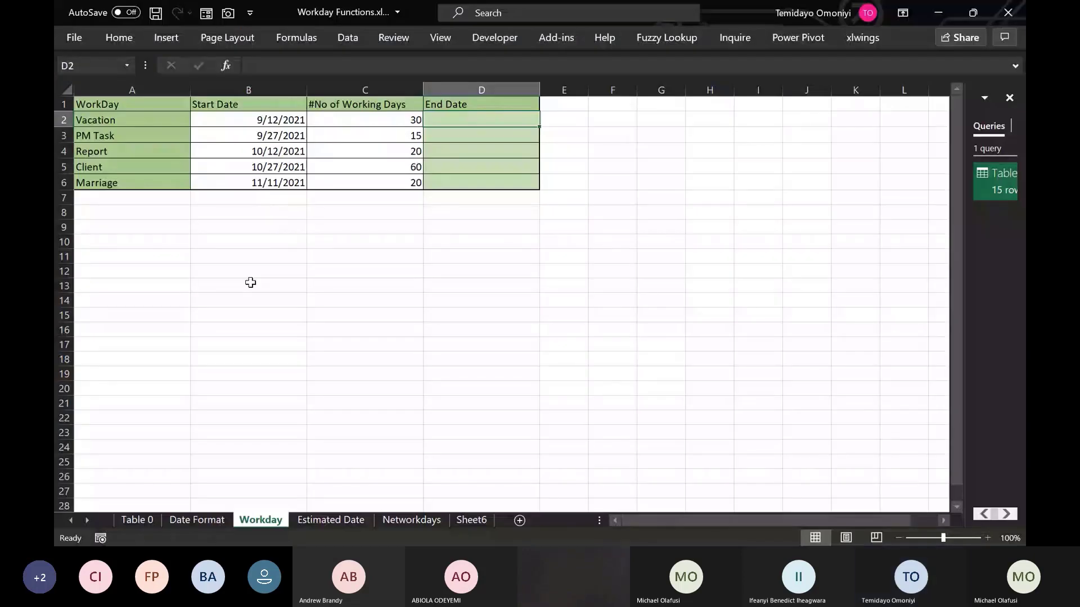
Step: Select empty cell B13 on the Workday sheet and show the Data ribbon
{"action": "left_click", "coordinate": [241, 283]}
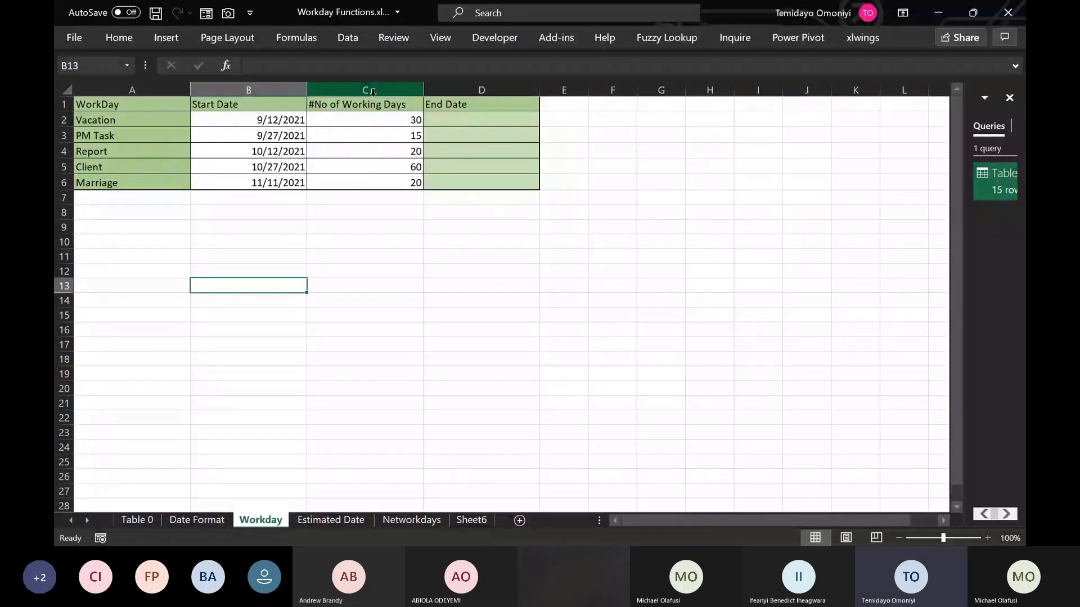
{"action": "left_click", "coordinate": [341, 39]}
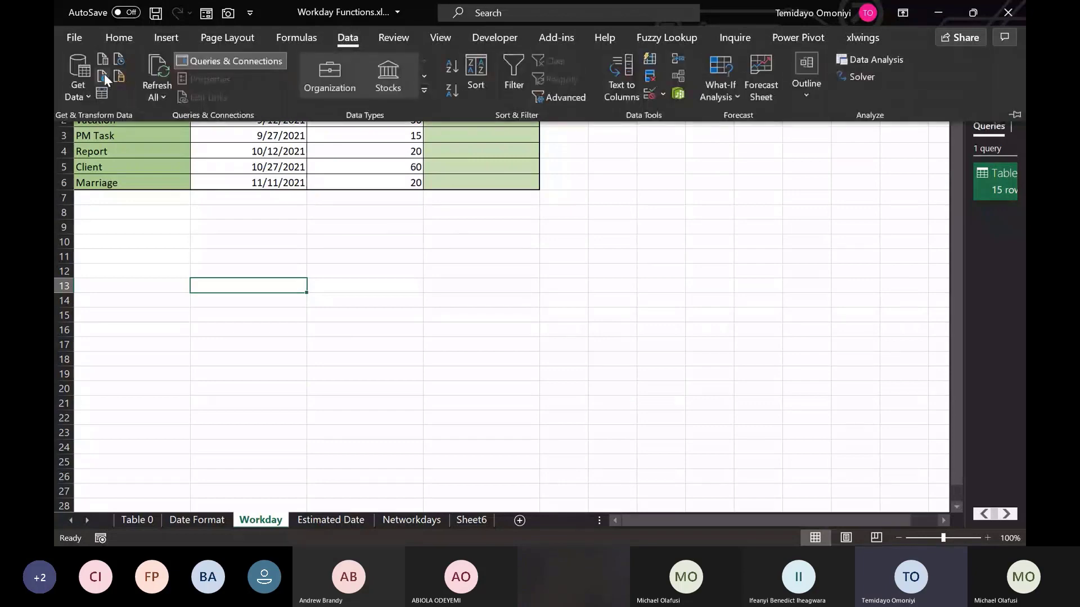
Step: Start a From Web import with the copied holidays page URL pasted in
{"action": "left_click", "coordinate": [105, 79]}
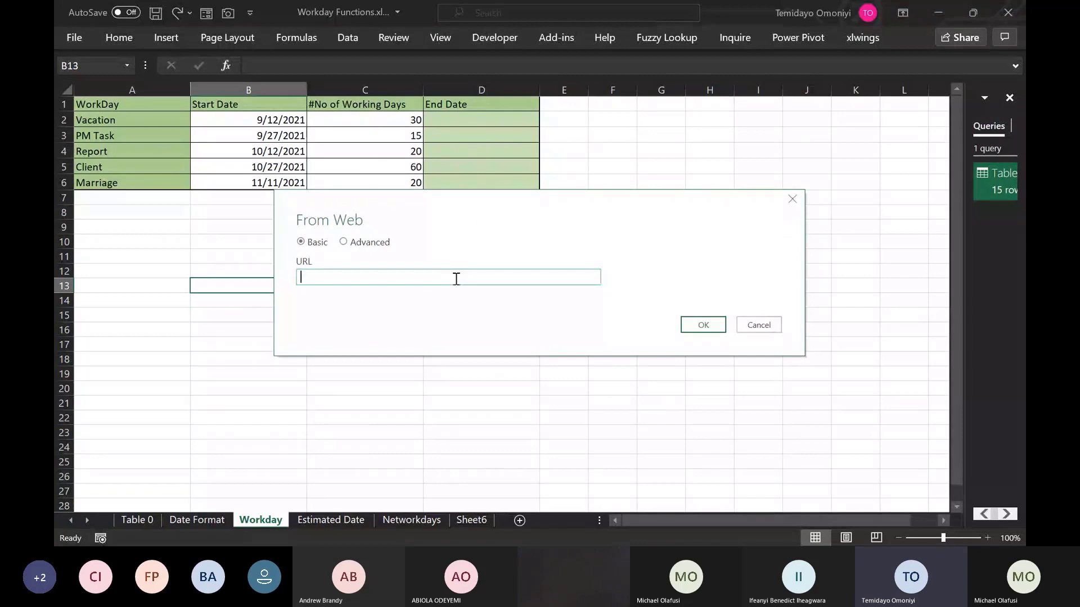
{"action": "key", "text": "ctrl+v"}
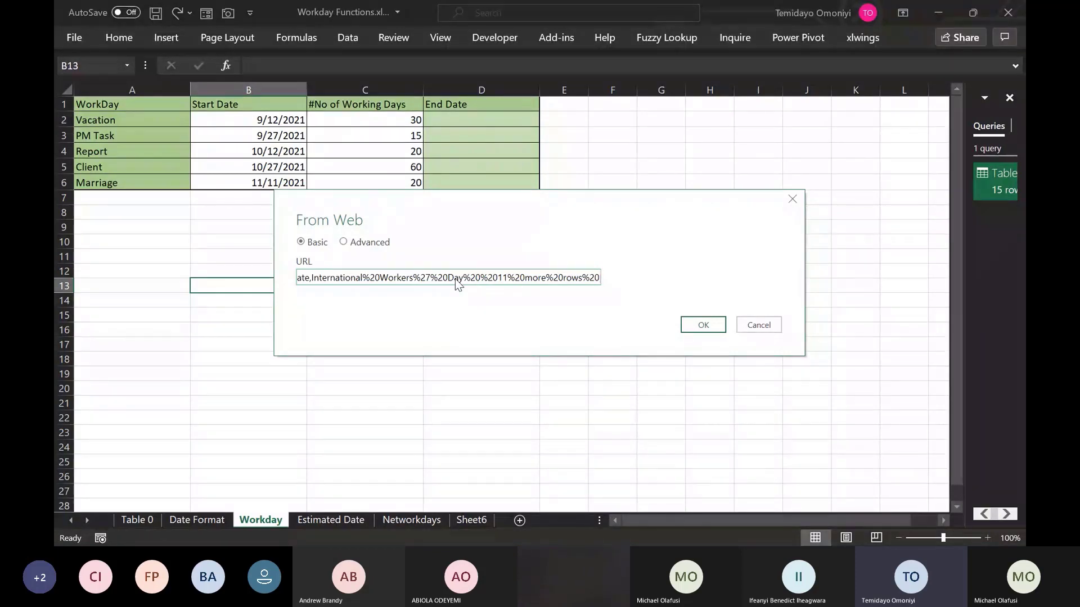
Step: Confirm the holidays URL in the From Web dialog to load the Navigator
{"action": "left_click", "coordinate": [692, 326]}
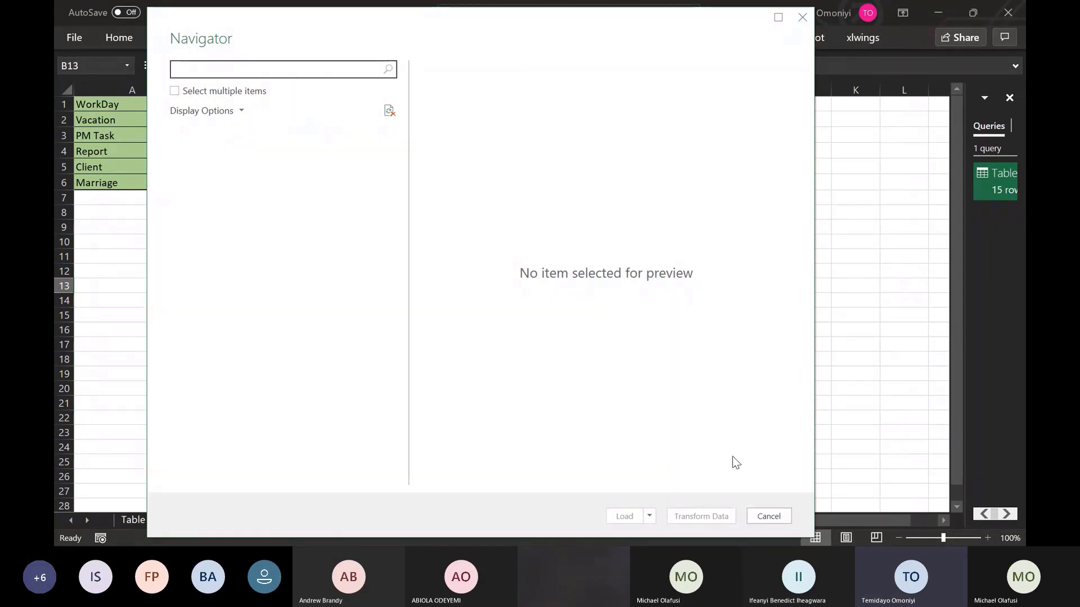
Step: Cancel the empty Navigator and copy the whole holiday table from the Table 0 sheet
{"action": "left_click", "coordinate": [759, 515]}
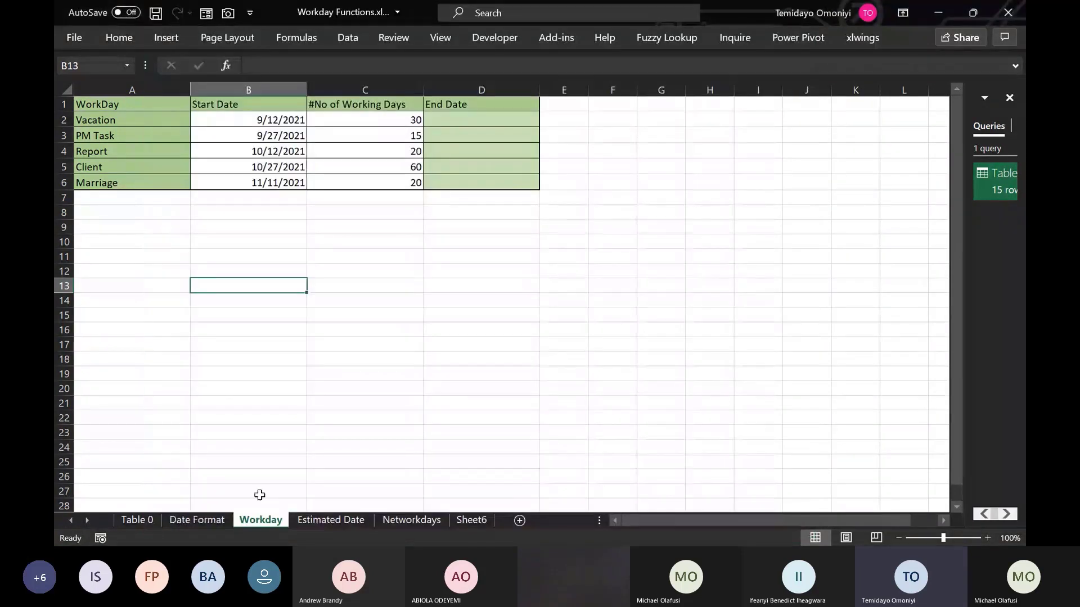
{"action": "left_click", "coordinate": [189, 521]}
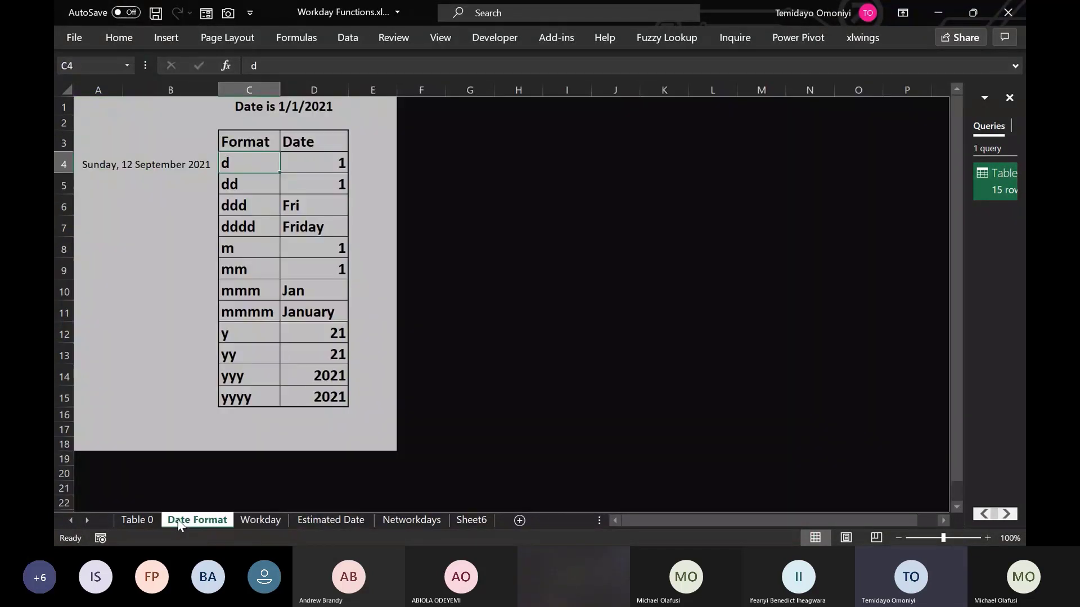
{"action": "left_click", "coordinate": [147, 520]}
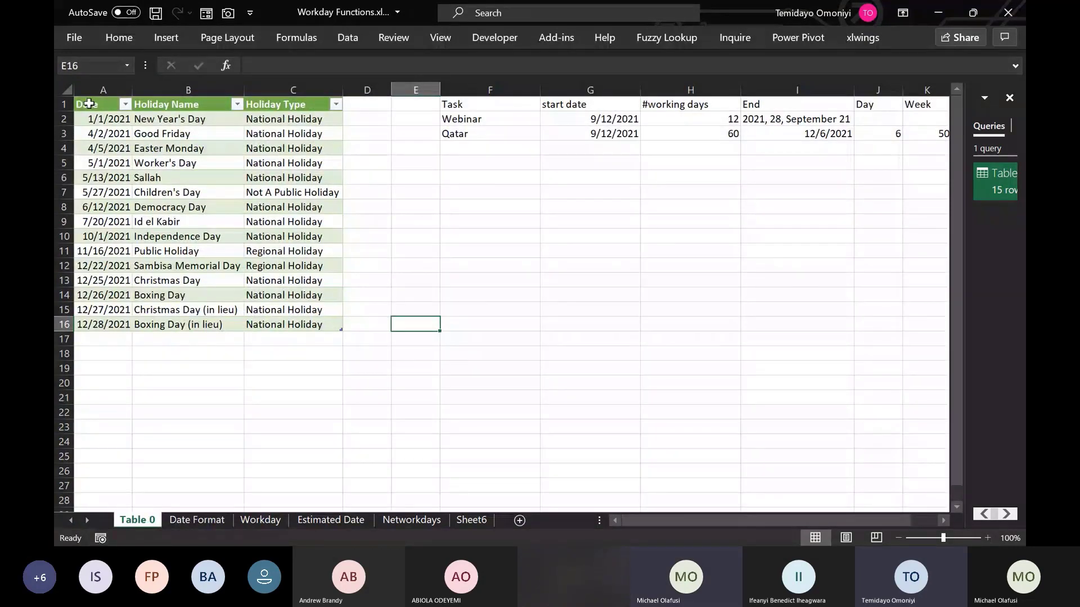
{"action": "left_click", "coordinate": [89, 103]}
{"action": "key", "text": "ctrl+shift+Right"}
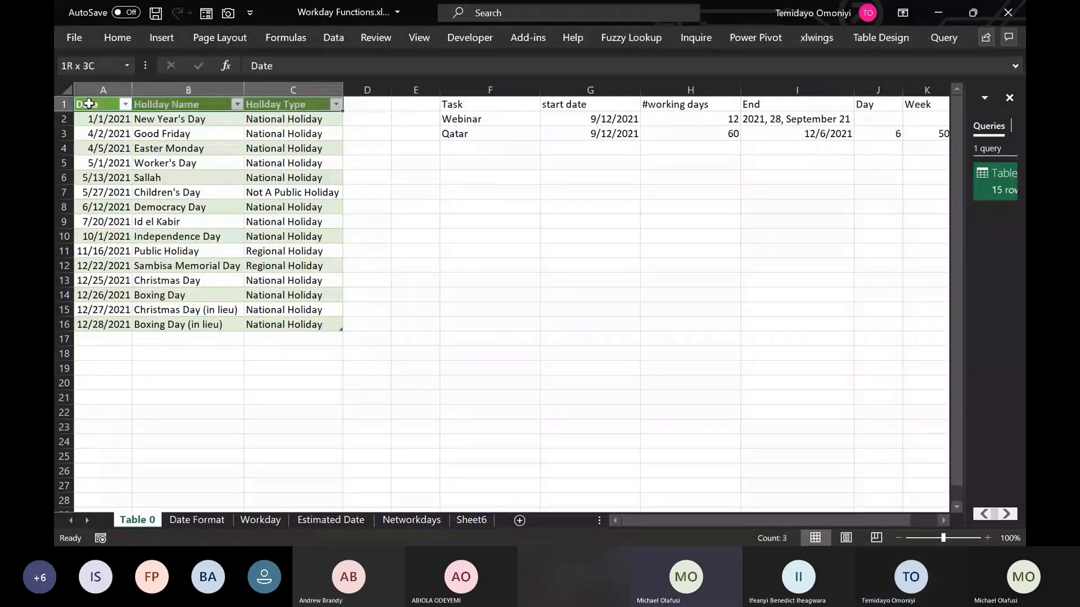
{"action": "key", "text": "ctrl+shift+Down"}
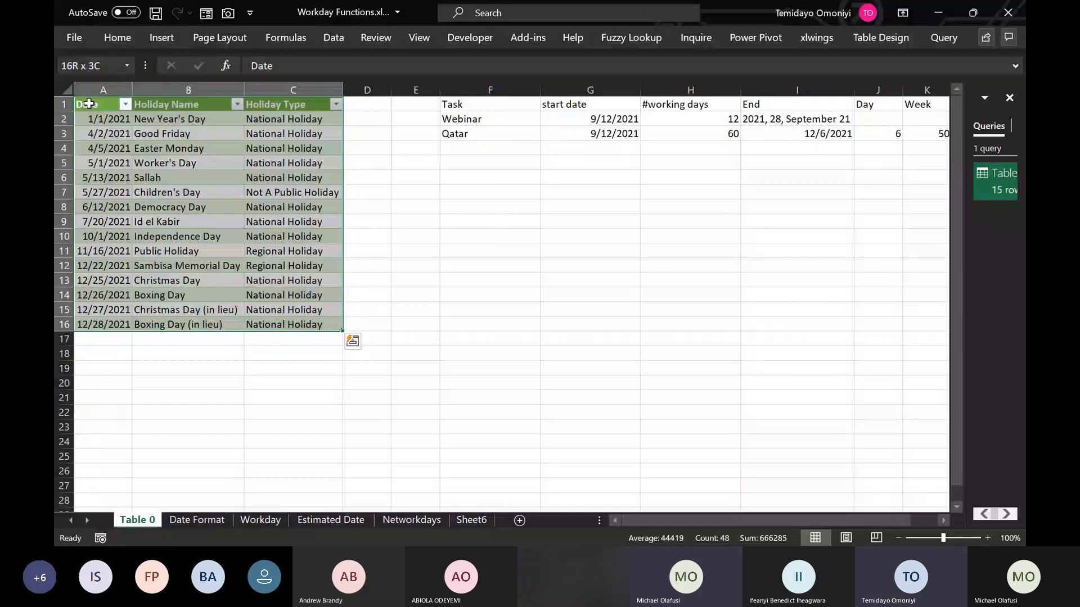
{"action": "key", "text": "ctrl+c"}
Step: Return to the Workday sheet with the Data ribbon showing
{"action": "key", "text": "ctrl+Page_Down"}
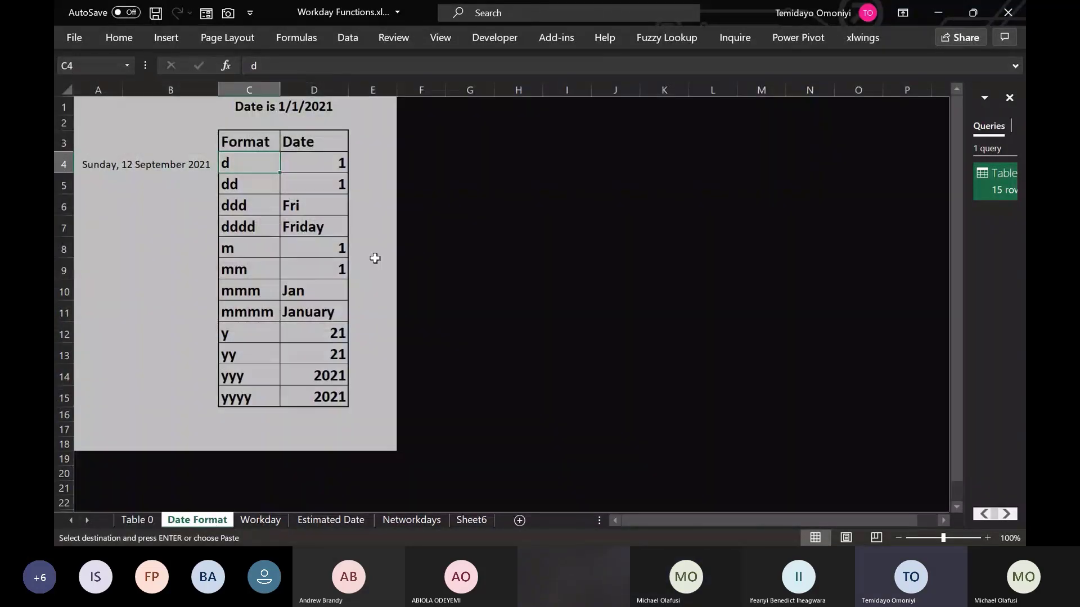
{"action": "left_click", "coordinate": [273, 522]}
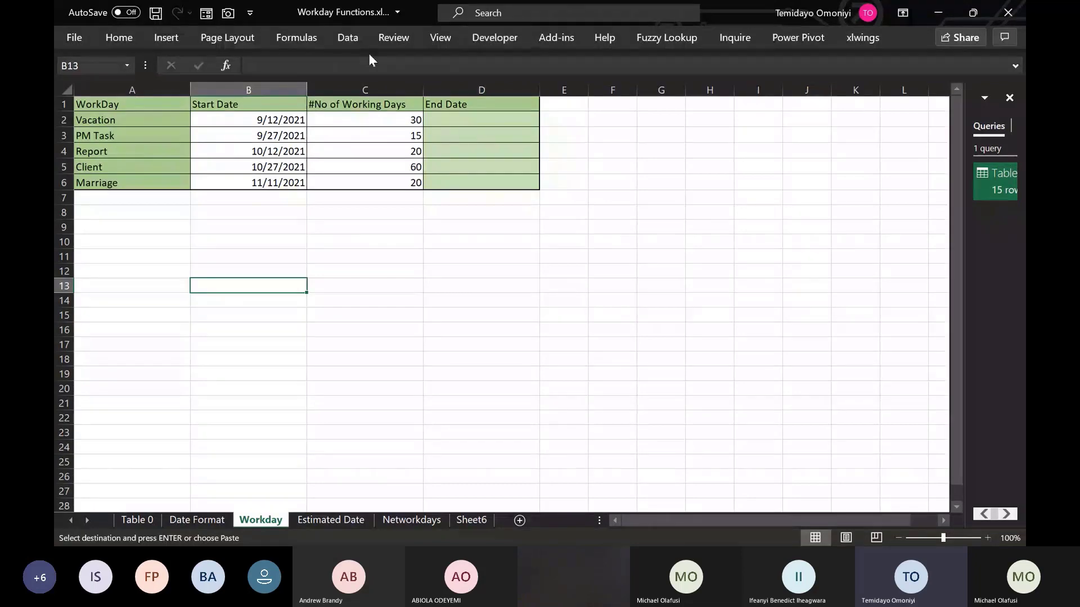
{"action": "left_click", "coordinate": [349, 37]}
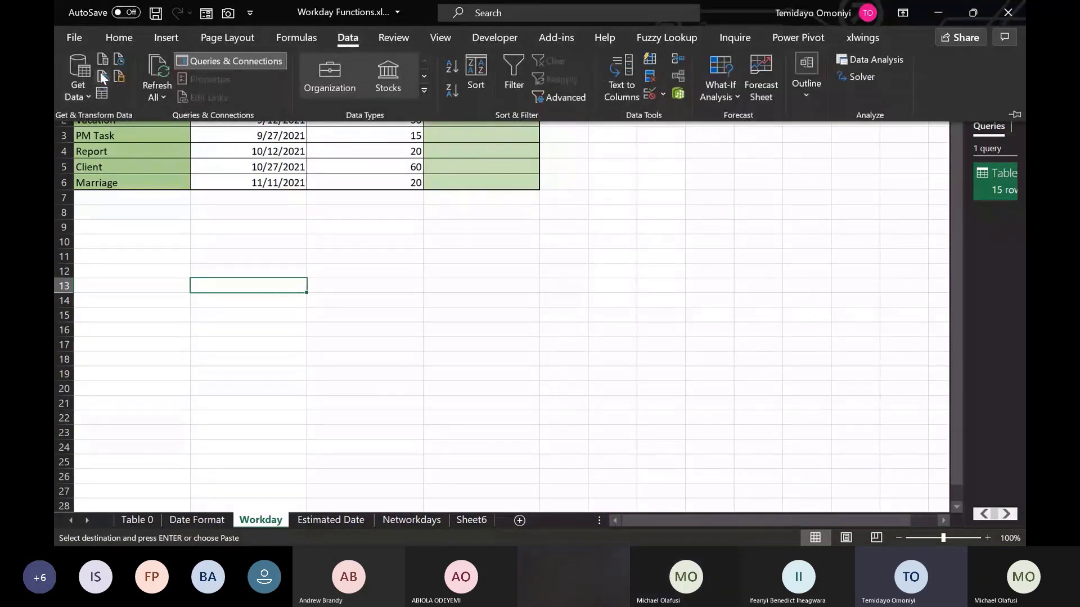
Step: Import From Web using the holidays page URL copied from Edge
{"action": "left_click", "coordinate": [101, 74]}
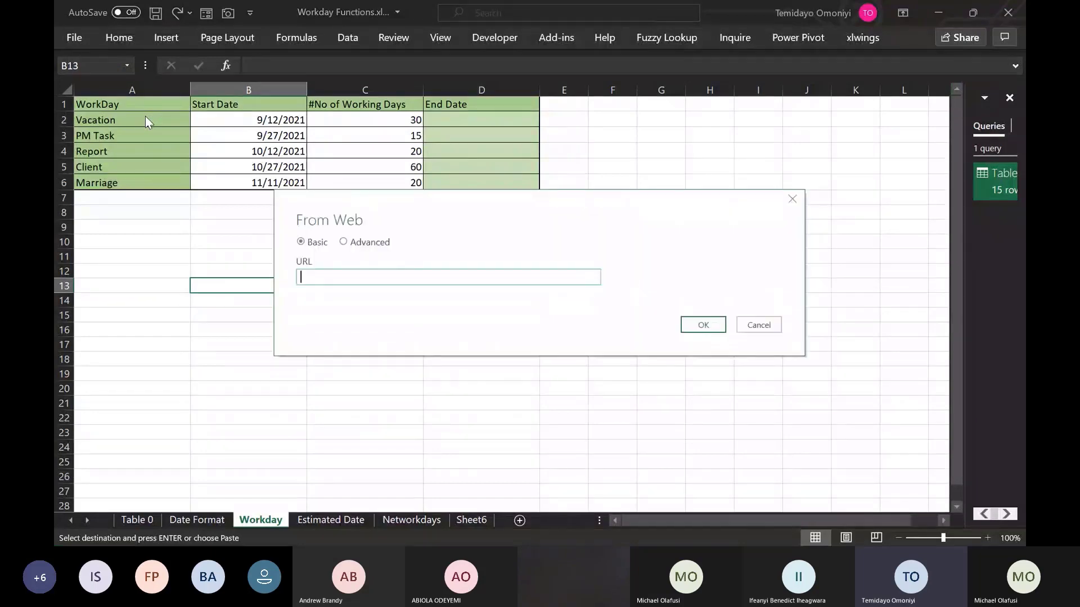
{"action": "key", "text": "alt+Tab"}
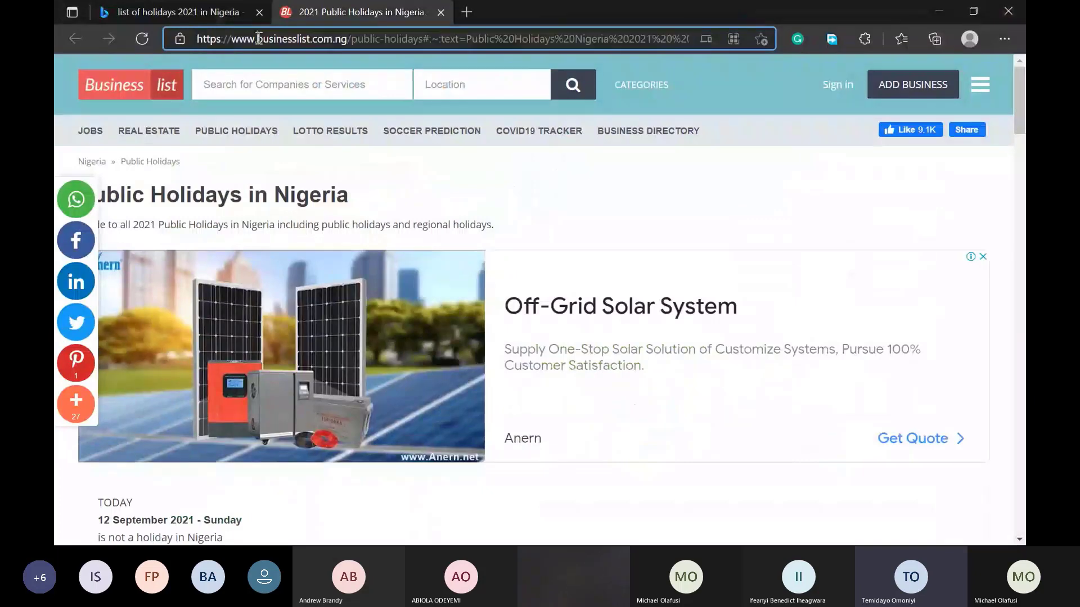
{"action": "left_click", "coordinate": [259, 43]}
{"action": "key", "text": "alt+Tab"}
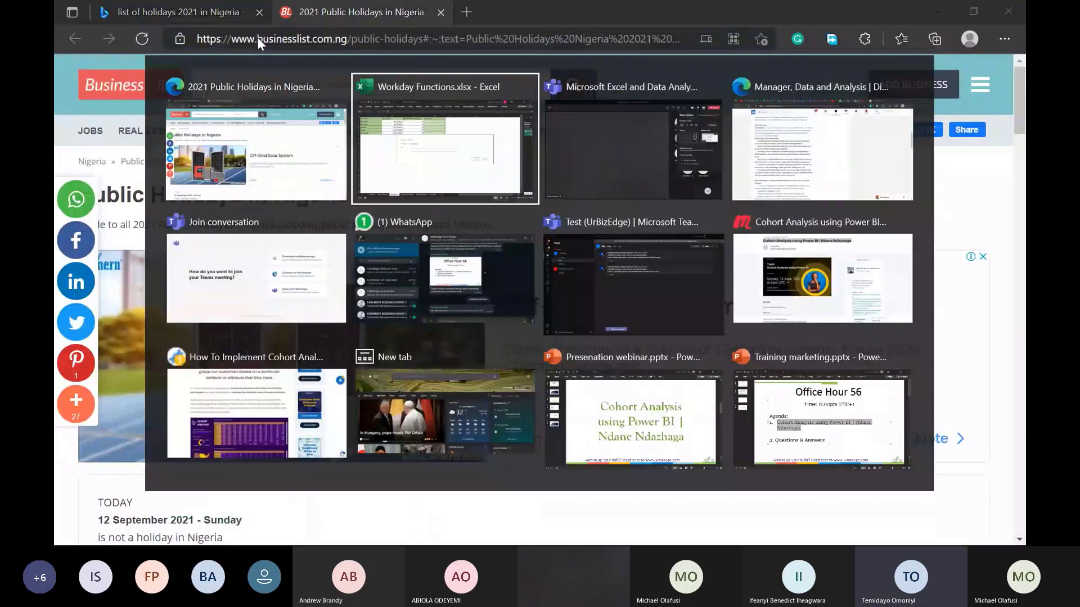
{"action": "key", "text": "ctrl+v"}
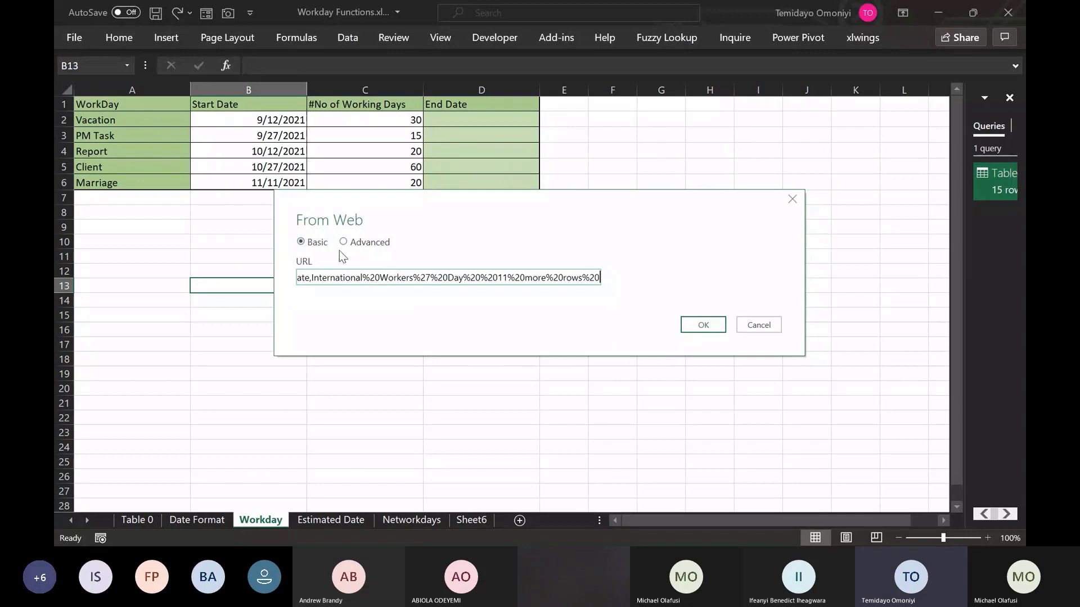
{"action": "left_click", "coordinate": [703, 324]}
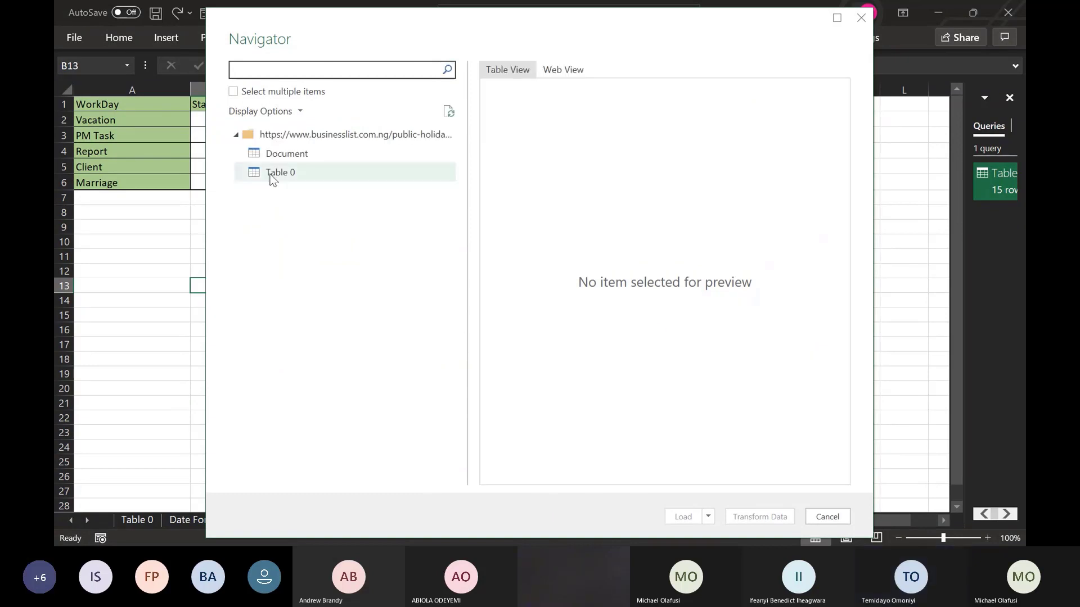
Step: Preview Table 0 and the Document in the Navigator, then send Table 0 to Power Query
{"action": "left_click", "coordinate": [268, 174]}
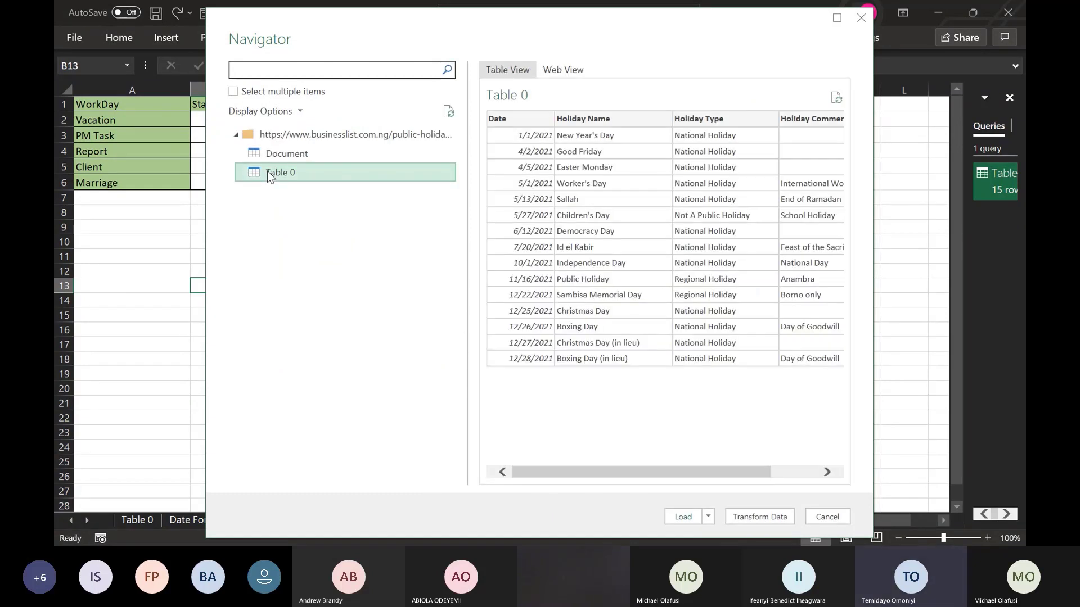
{"action": "left_click", "coordinate": [267, 174]}
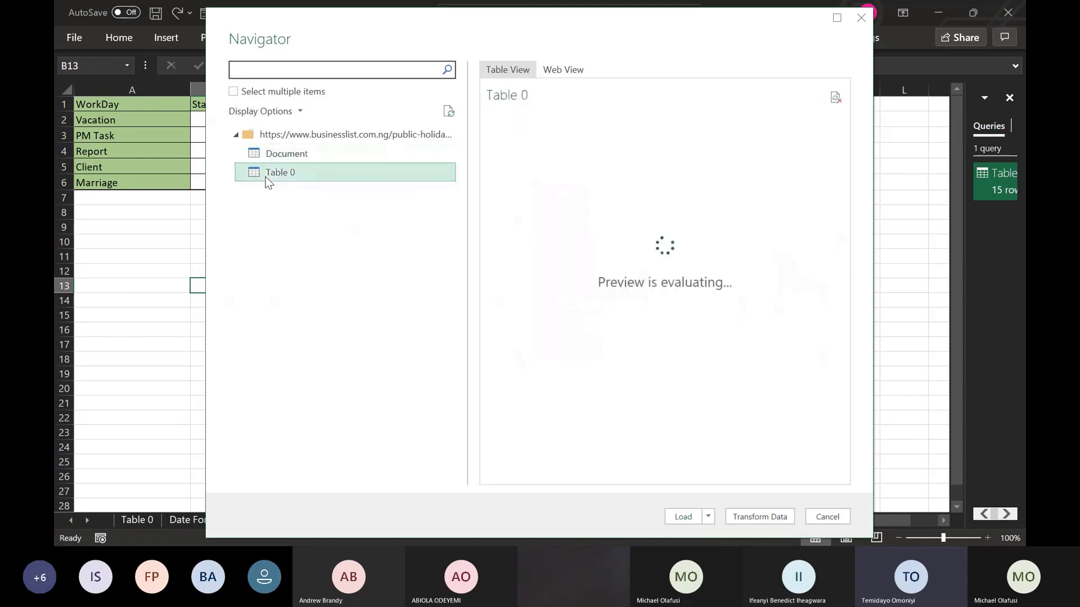
{"action": "left_click", "coordinate": [281, 154]}
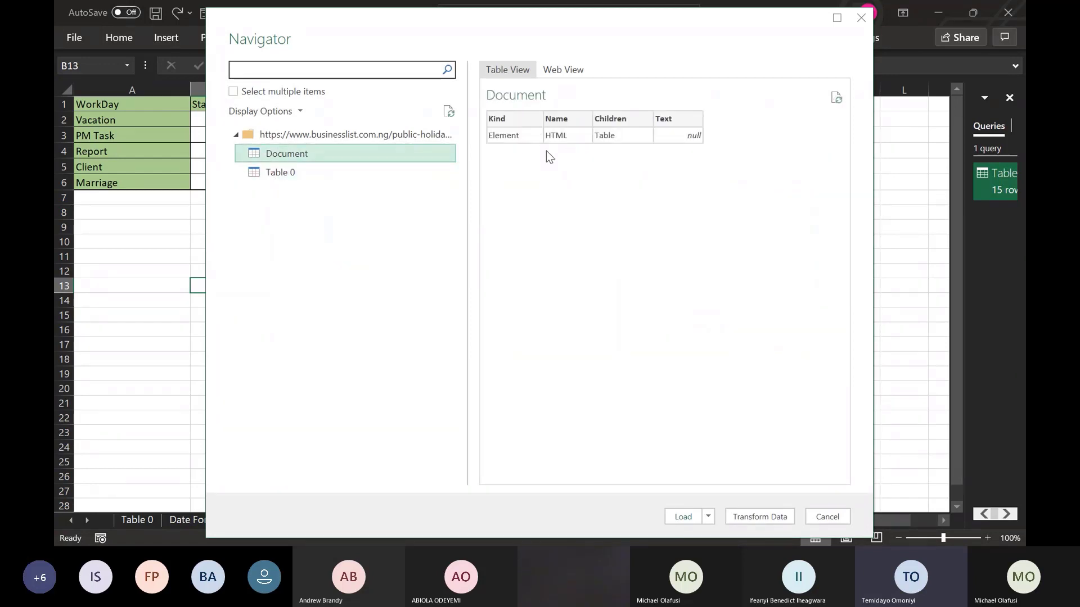
{"action": "left_click", "coordinate": [282, 177]}
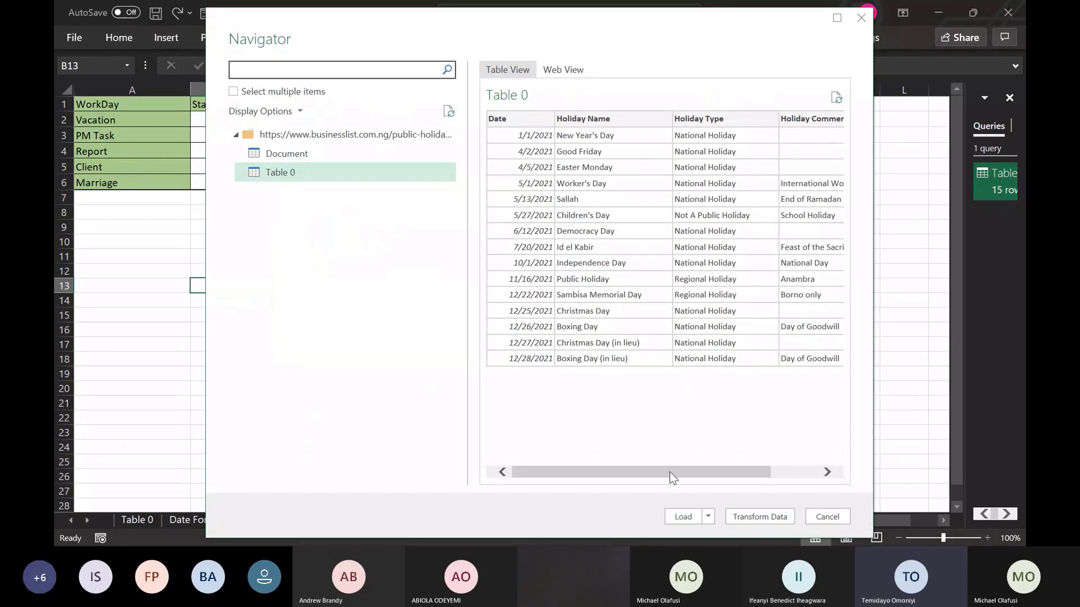
{"action": "left_click_drag", "start_coordinate": [672, 474], "coordinate": [649, 479]}
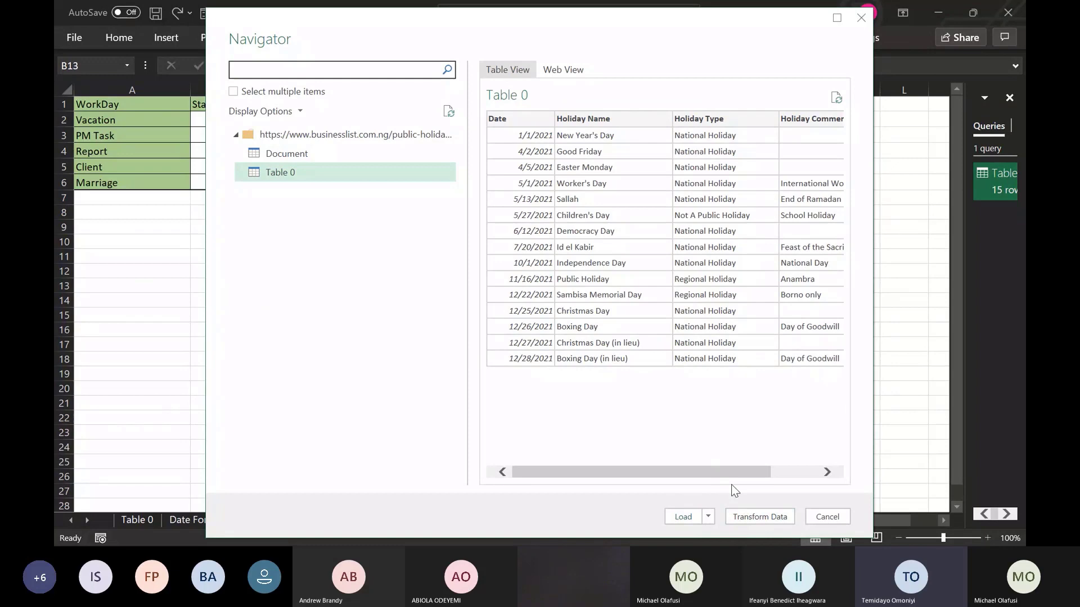
{"action": "left_click", "coordinate": [738, 512]}
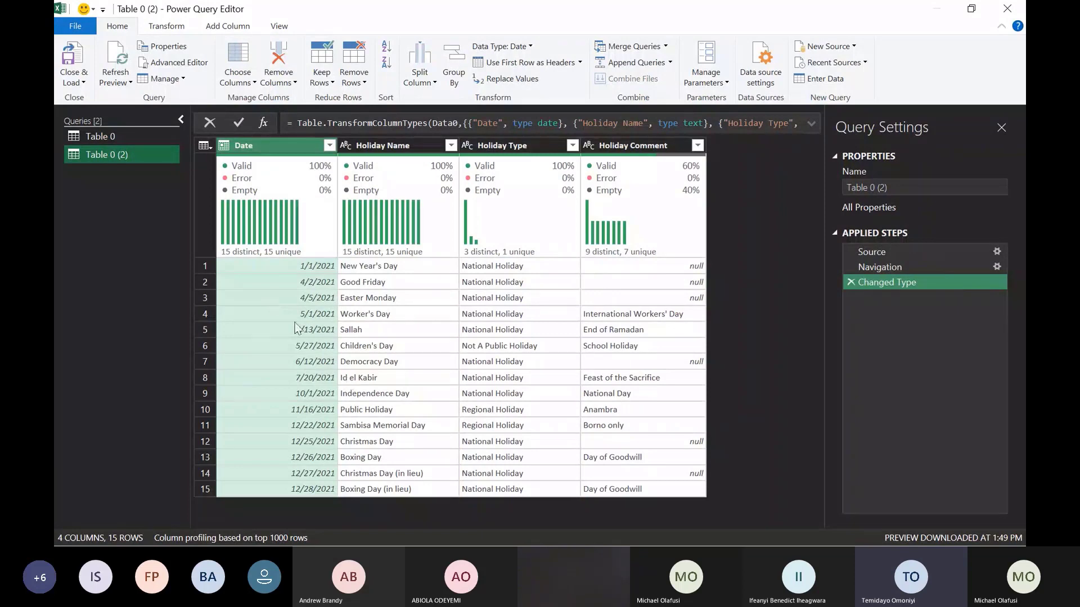
Step: Rename the Table 0 (2) query to 'Holiday Date'
{"action": "double_click", "coordinate": [103, 155]}
{"action": "key", "text": "BackSpace"}
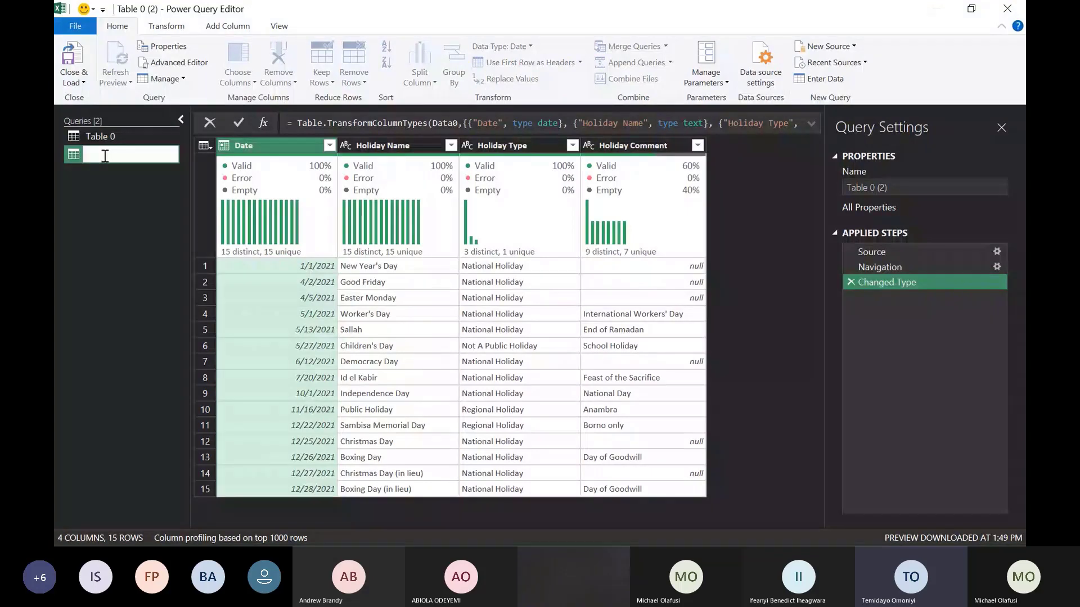
{"action": "type", "text": "Holiday Date"}
{"action": "key", "text": "Return"}
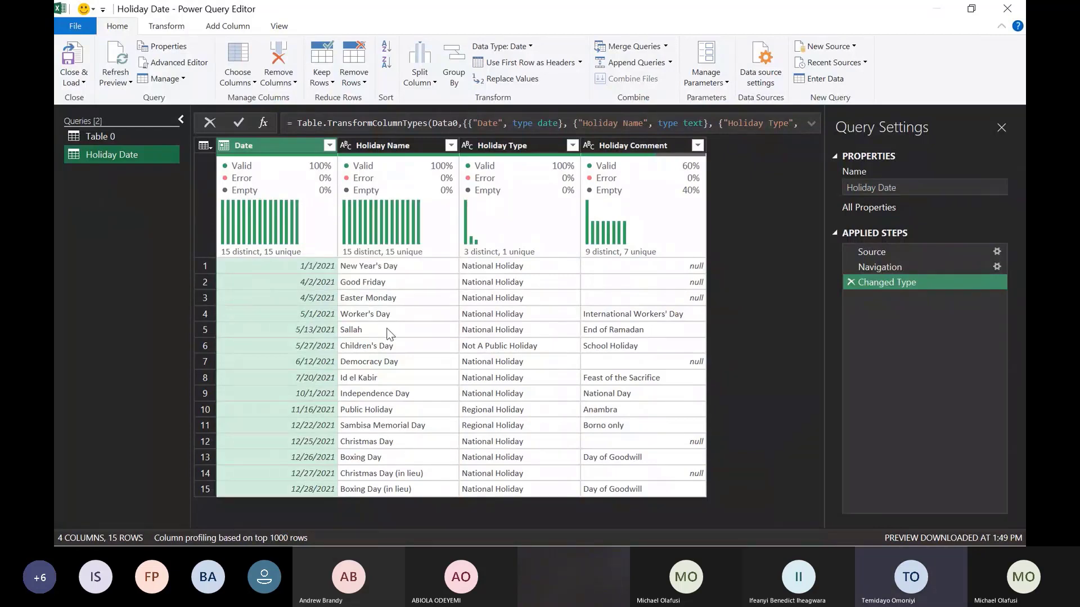
Step: Remove the Holiday Type and Holiday Comment columns and load the query to the workbook
{"action": "left_click", "coordinate": [503, 147]}
{"action": "left_click", "coordinate": [617, 147], "text": "ctrl"}
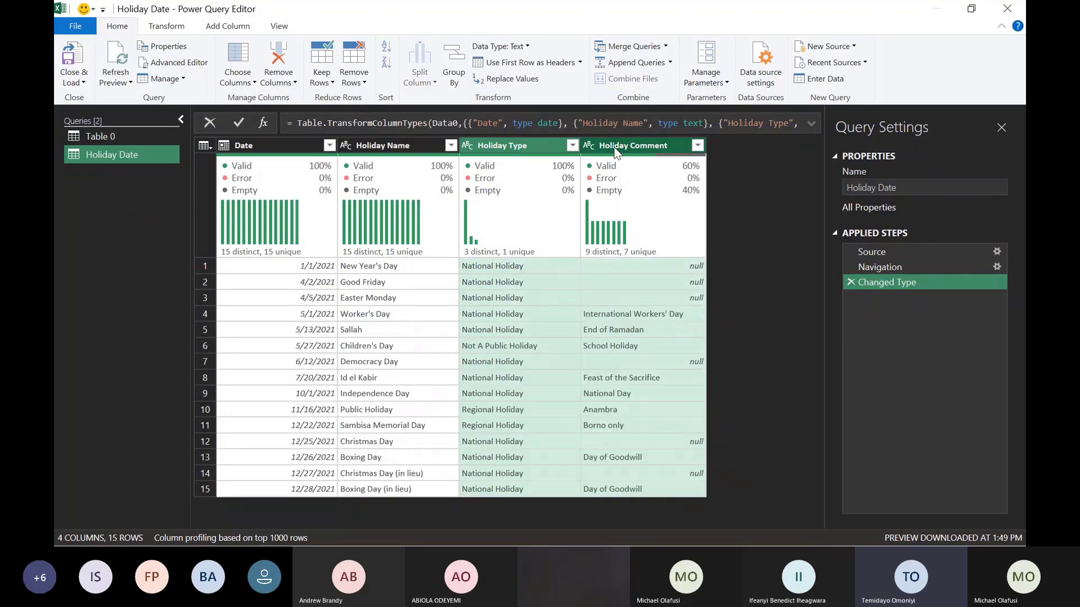
{"action": "right_click", "coordinate": [617, 150]}
{"action": "left_click", "coordinate": [641, 174]}
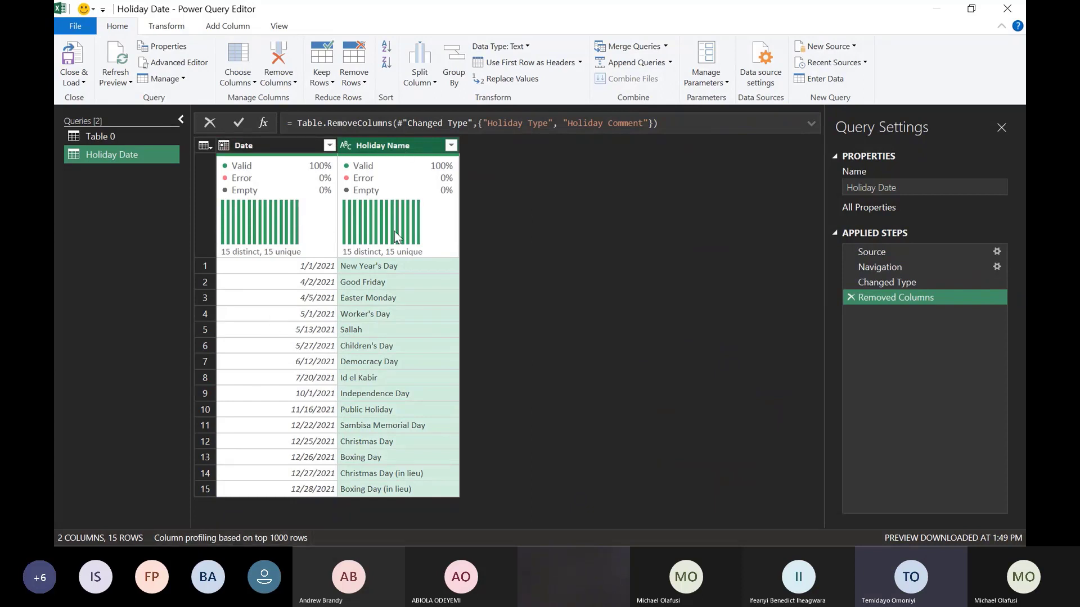
{"action": "mouse_move", "coordinate": [266, 223]}
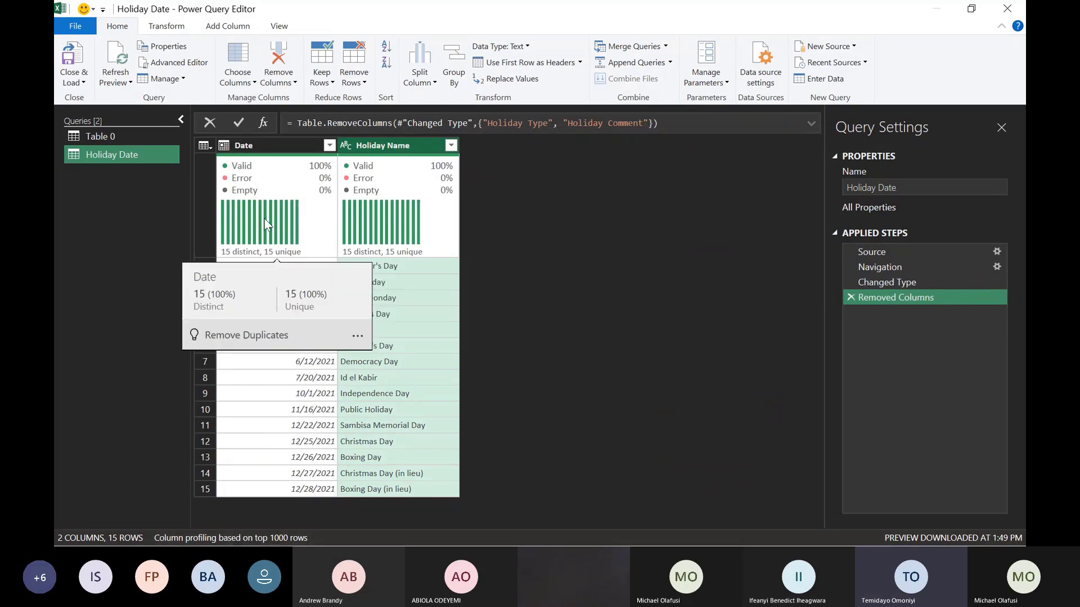
{"action": "left_click", "coordinate": [75, 58]}
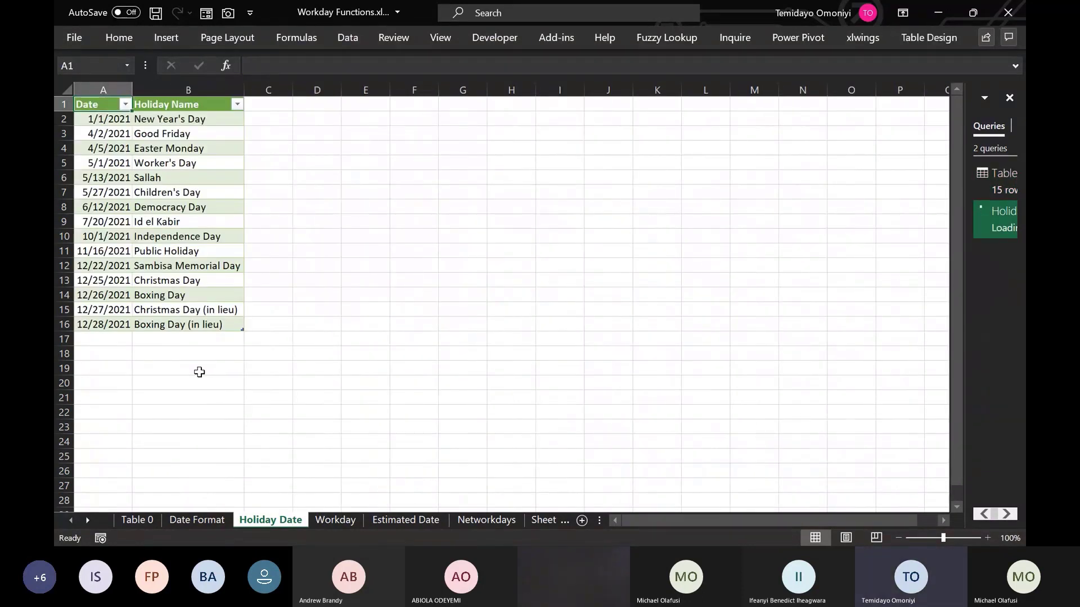
Step: Select and copy the whole holiday table on the Holiday Date sheet
{"action": "left_click_drag", "start_coordinate": [103, 90], "coordinate": [285, 91]}
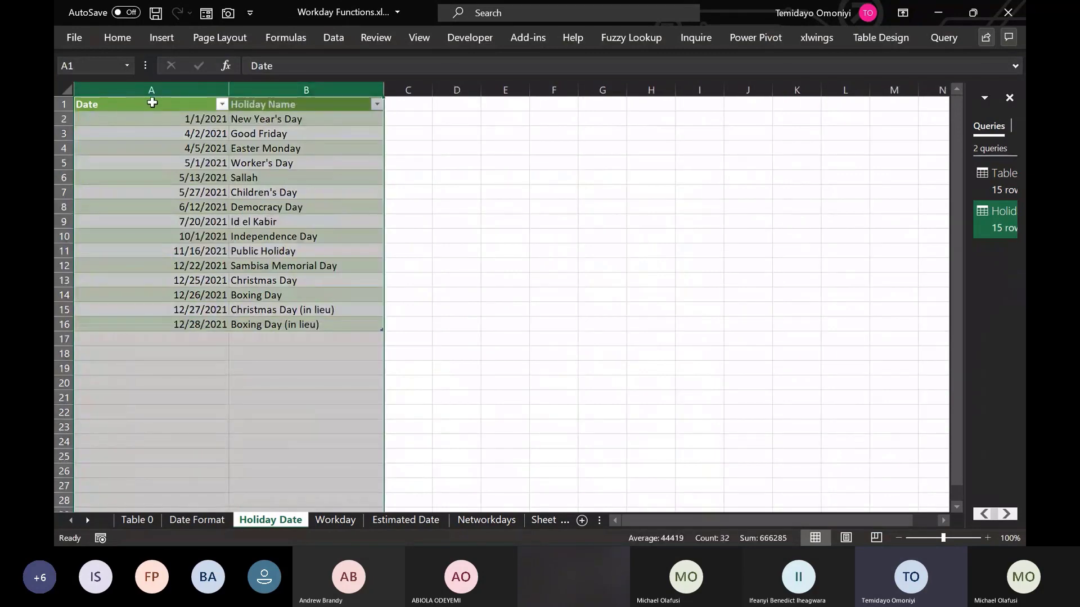
{"action": "left_click", "coordinate": [146, 107]}
{"action": "key", "text": "ctrl+shift+Right"}
{"action": "key", "text": "ctrl+shift+Down"}
{"action": "key", "text": "ctrl+c"}
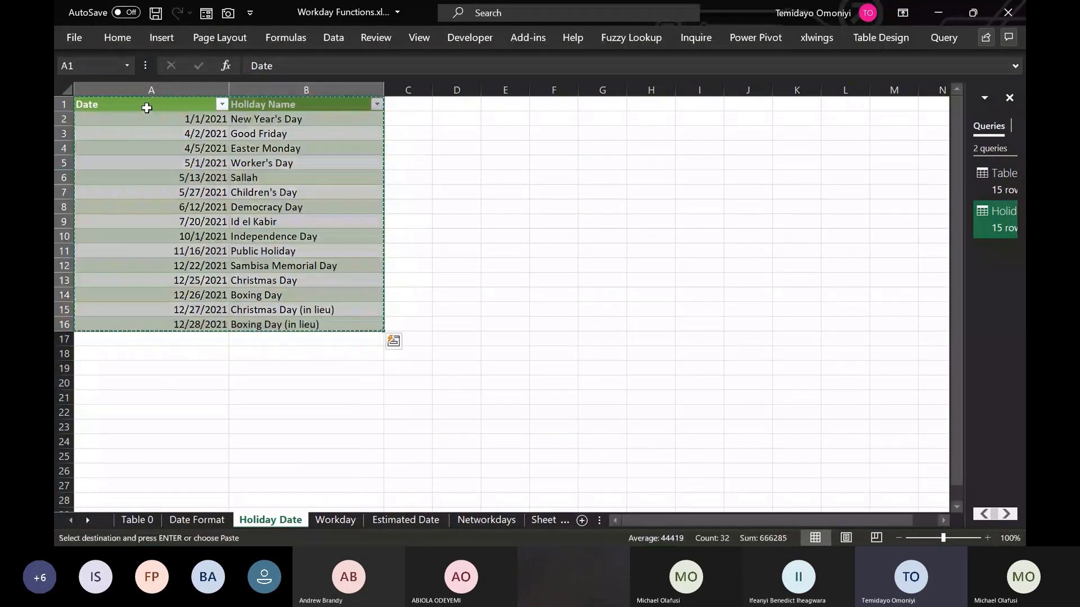
Step: Paste the holiday table at G1 on the Workday sheet and widen columns G and H
{"action": "left_click", "coordinate": [329, 520]}
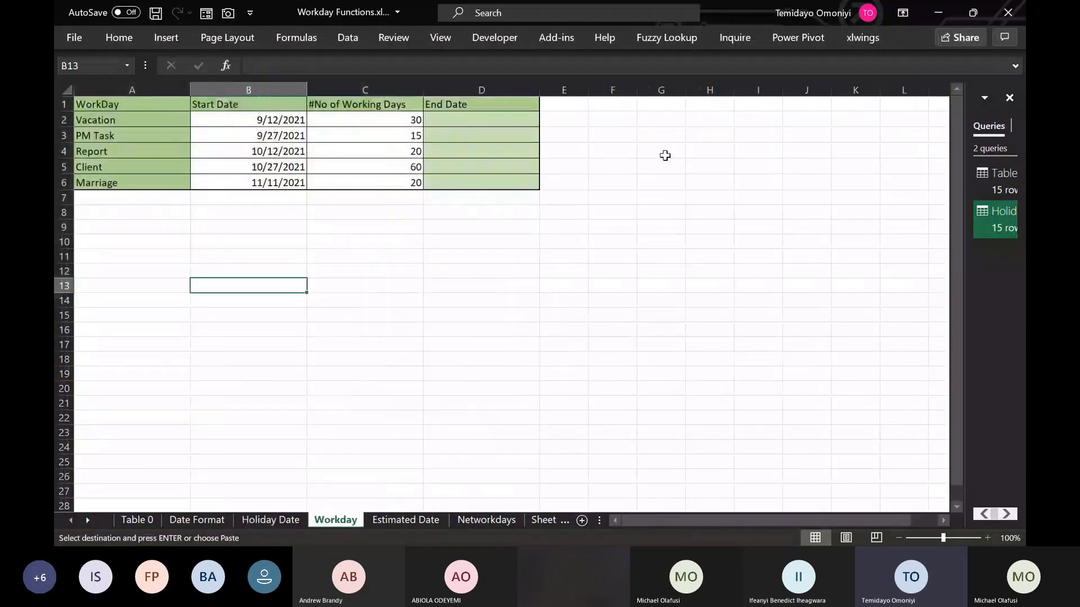
{"action": "left_click", "coordinate": [668, 106]}
{"action": "key", "text": "ctrl+v"}
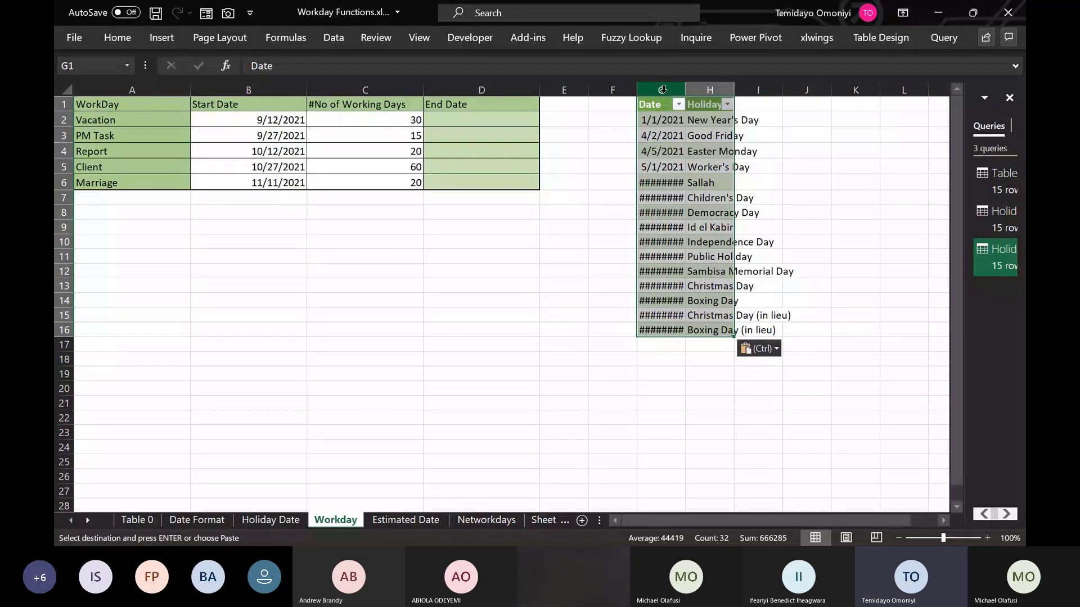
{"action": "left_click_drag", "start_coordinate": [662, 89], "coordinate": [797, 90]}
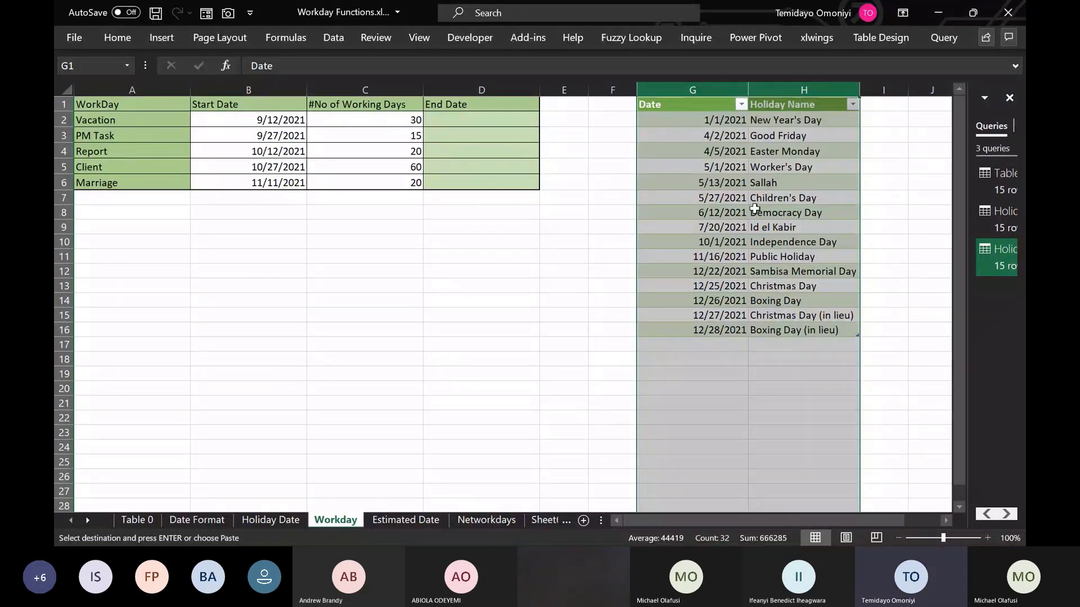
{"action": "left_click", "coordinate": [625, 208]}
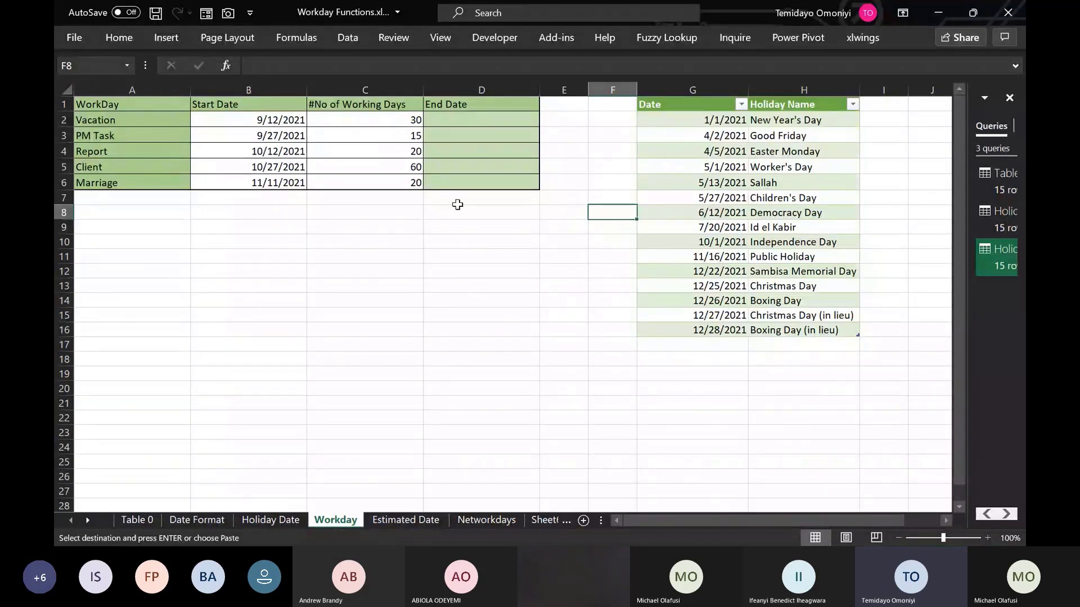
{"action": "left_click", "coordinate": [435, 118]}
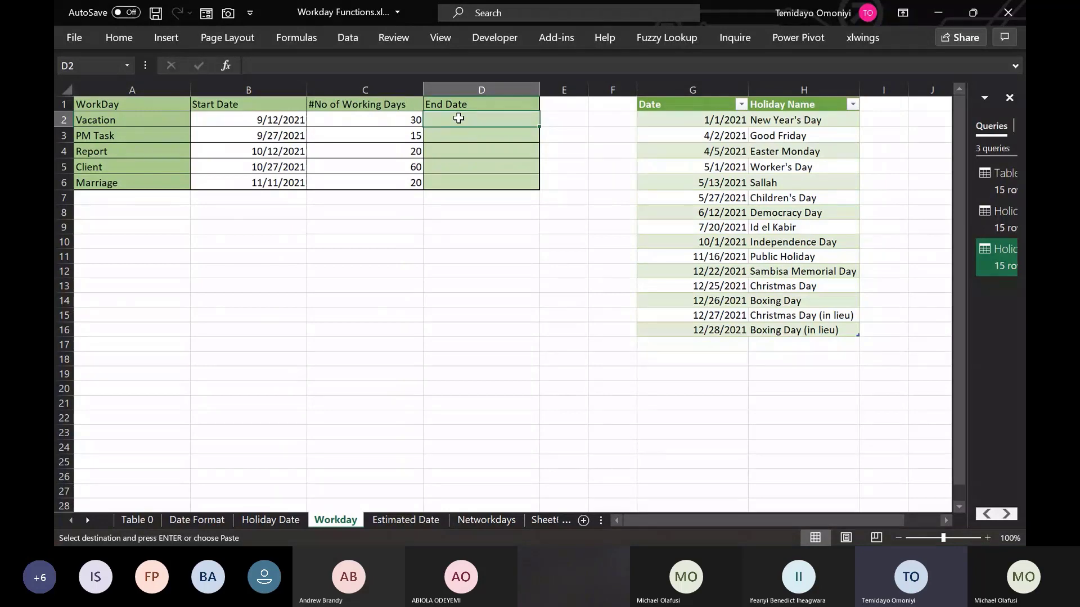
{"action": "type", "text": "="}
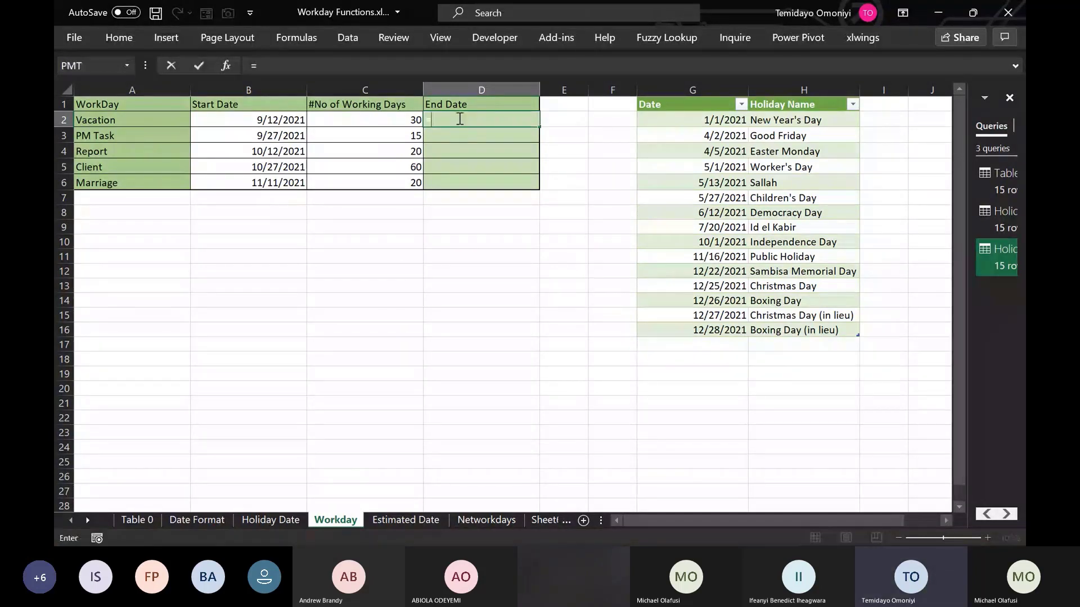
{"action": "type", "text": "work"}
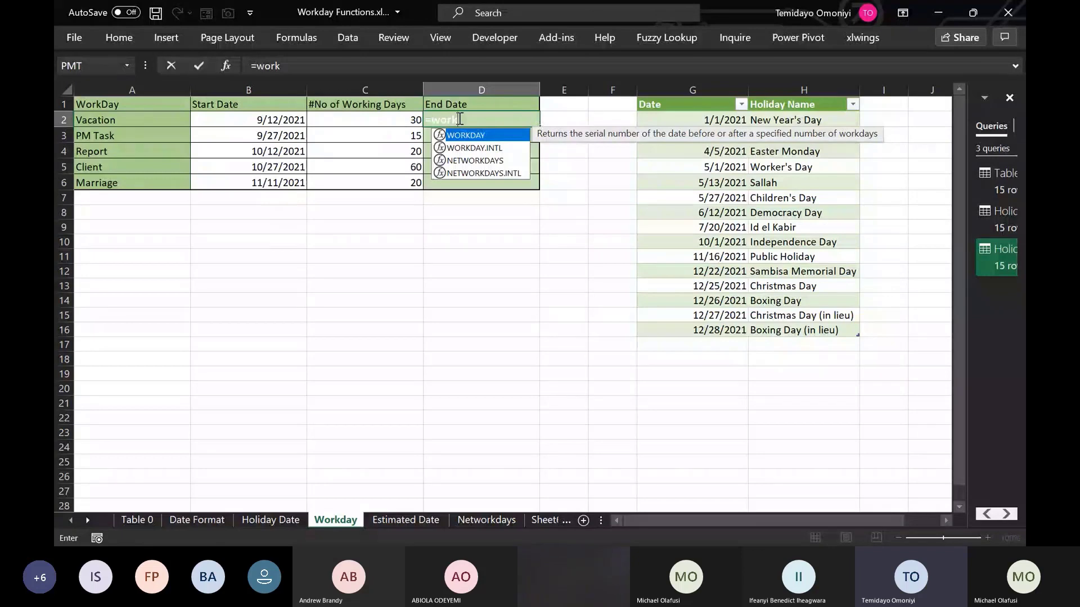
{"action": "key", "text": "Tab"}
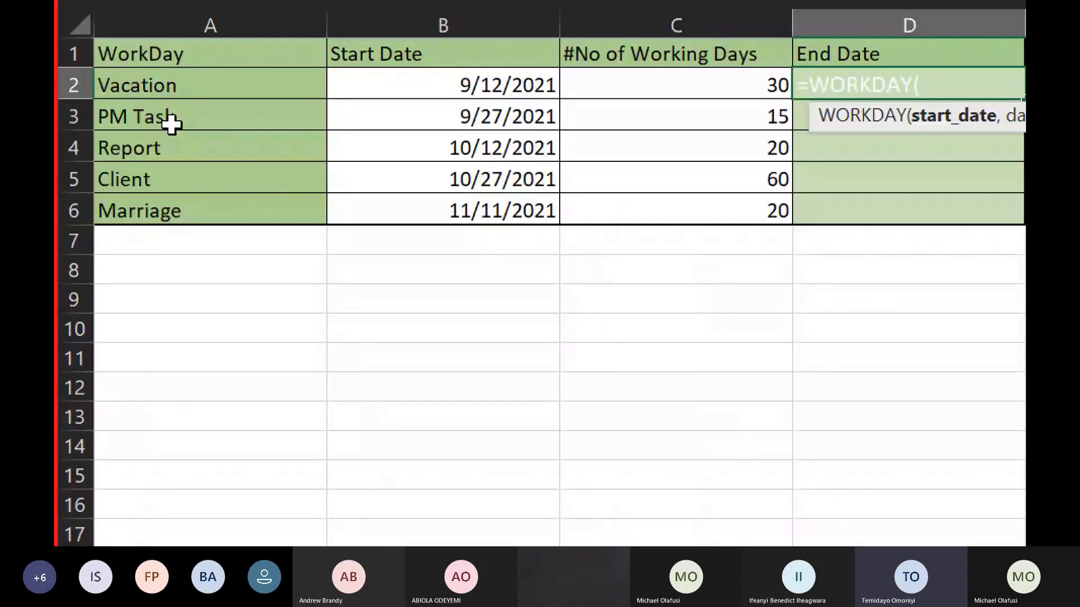
{"action": "left_click", "coordinate": [489, 86]}
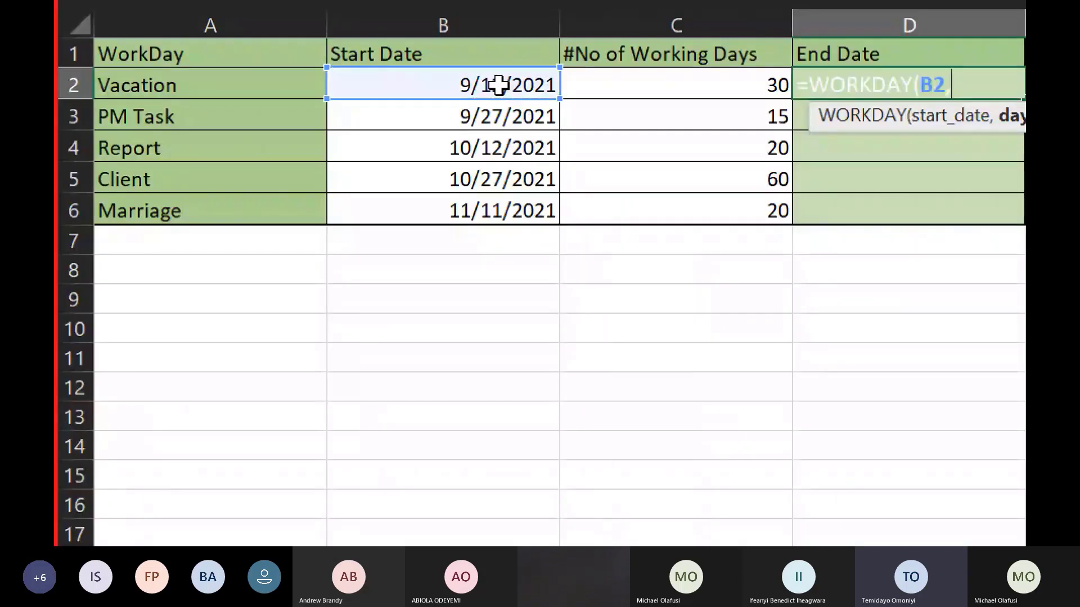
{"action": "type", "text": ","}
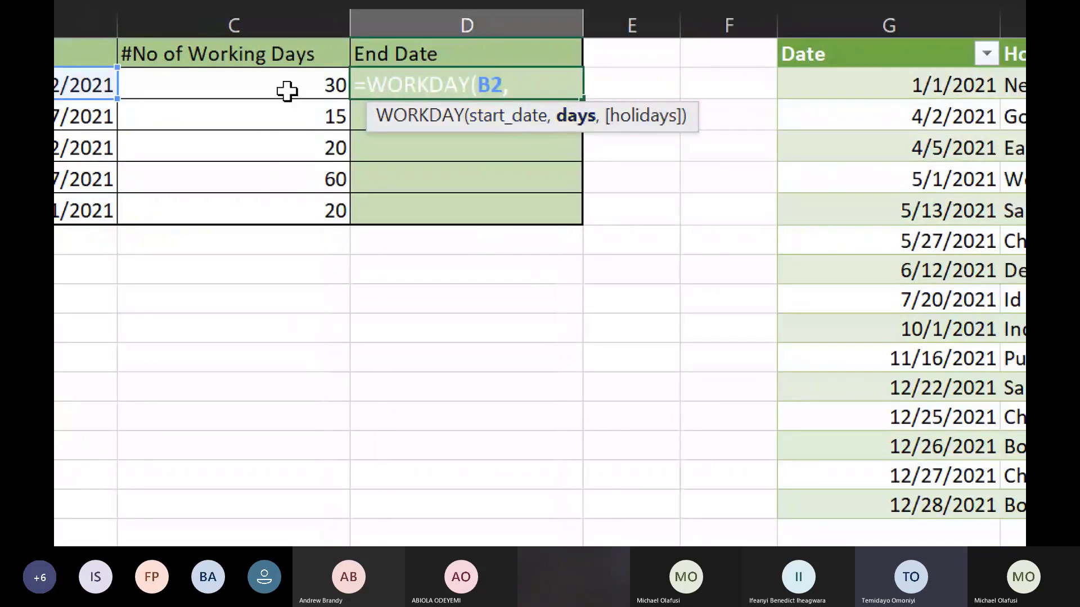
{"action": "left_click", "coordinate": [264, 85]}
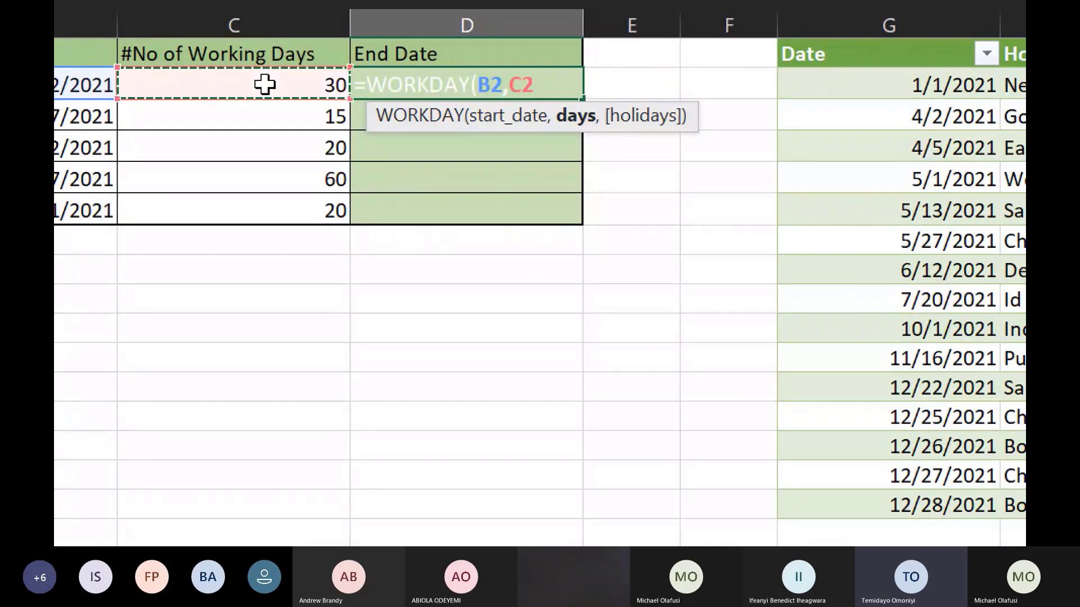
{"action": "type", "text": ","}
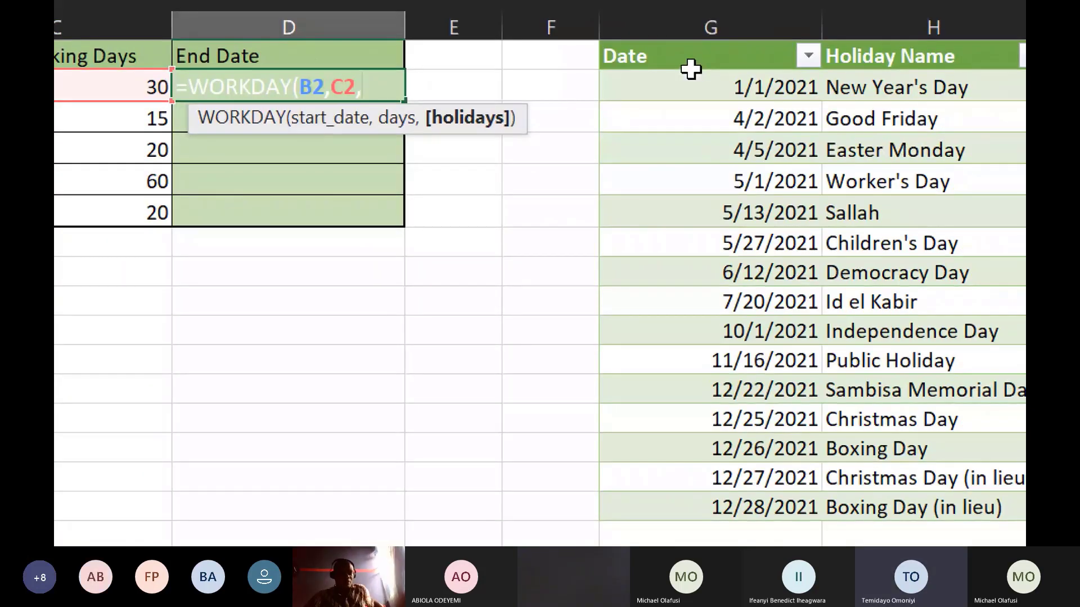
{"action": "left_click", "coordinate": [864, 86]}
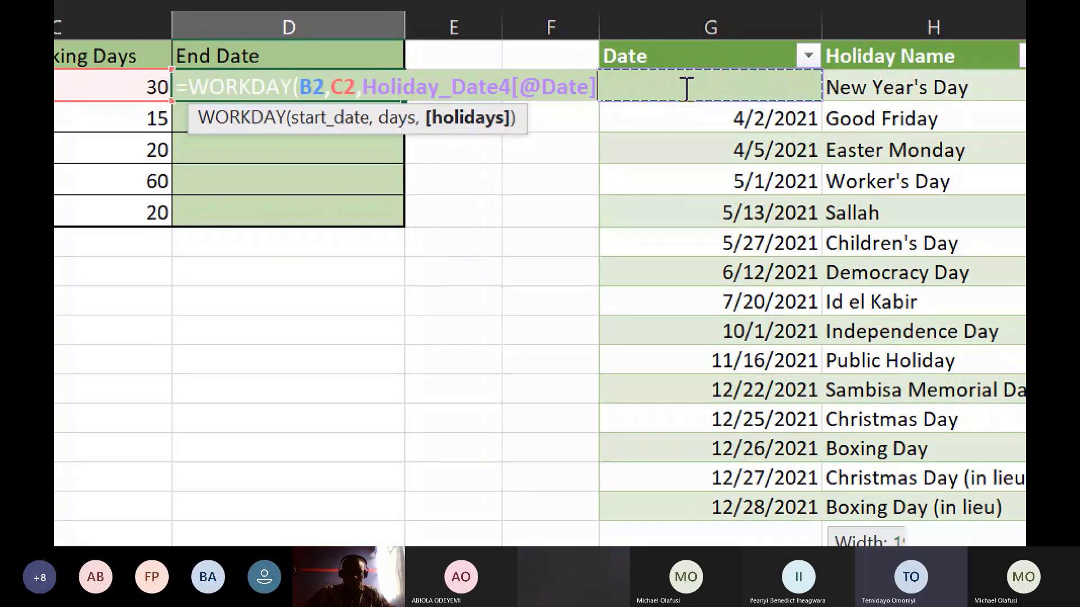
{"action": "key", "text": "ctrl+shift+Down"}
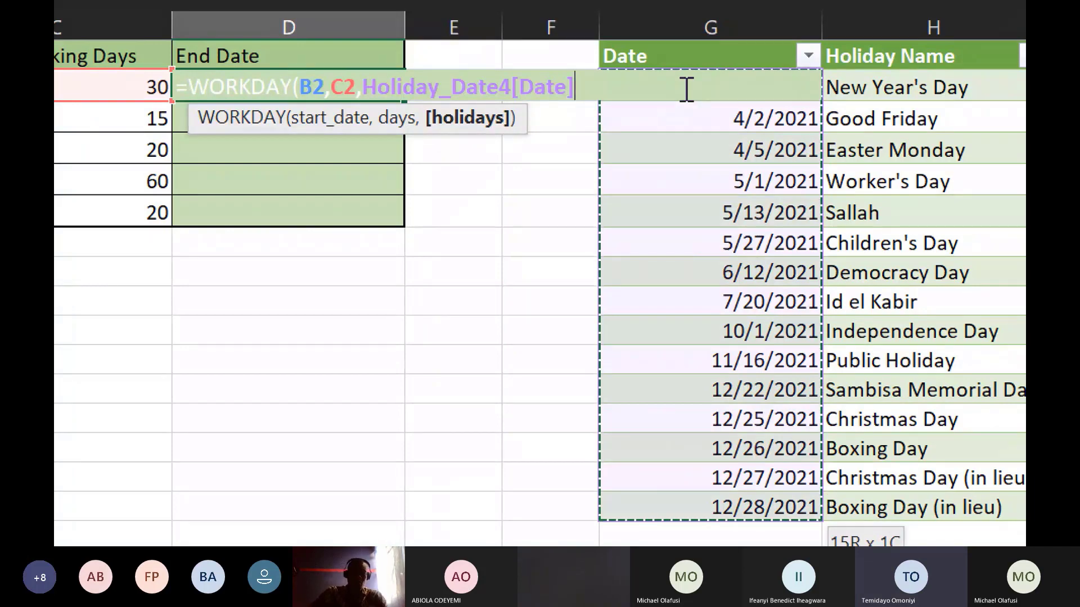
{"action": "key", "text": "Return"}
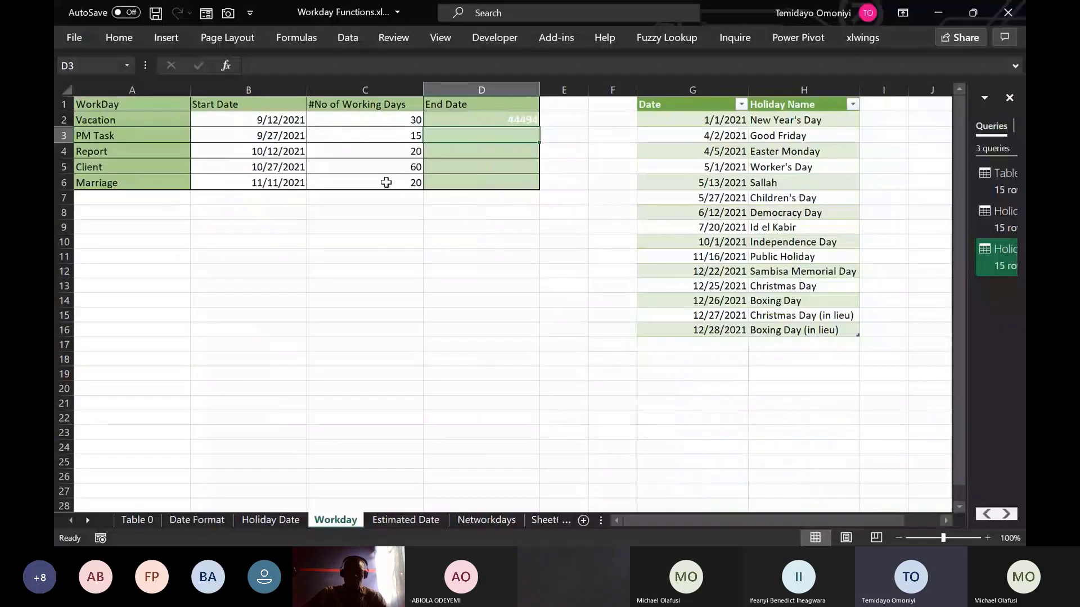
{"action": "key", "text": "Up"}
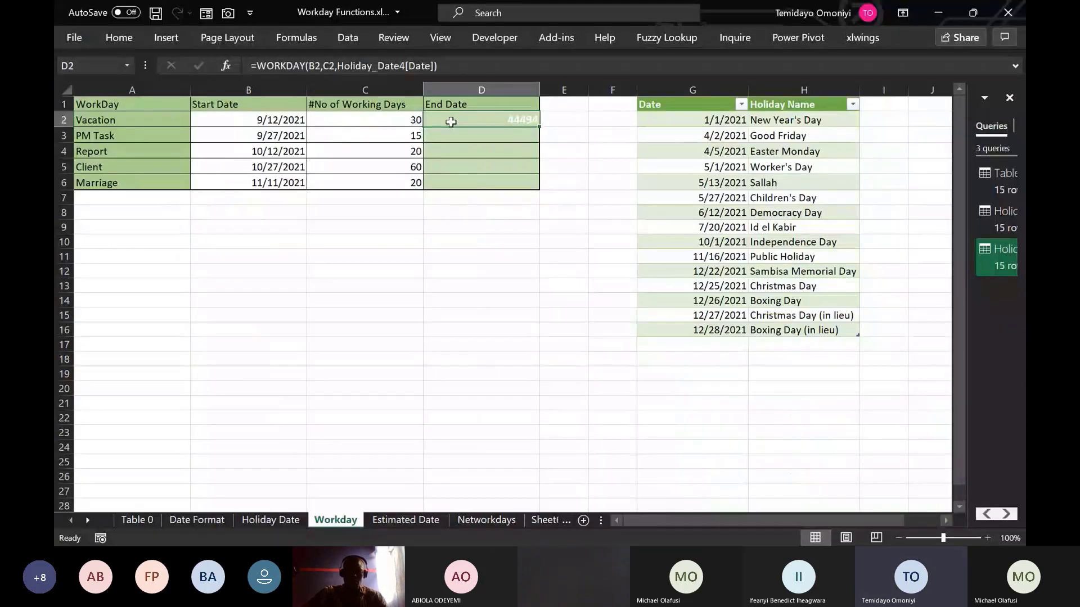
{"action": "left_click_drag", "start_coordinate": [451, 121], "coordinate": [449, 183]}
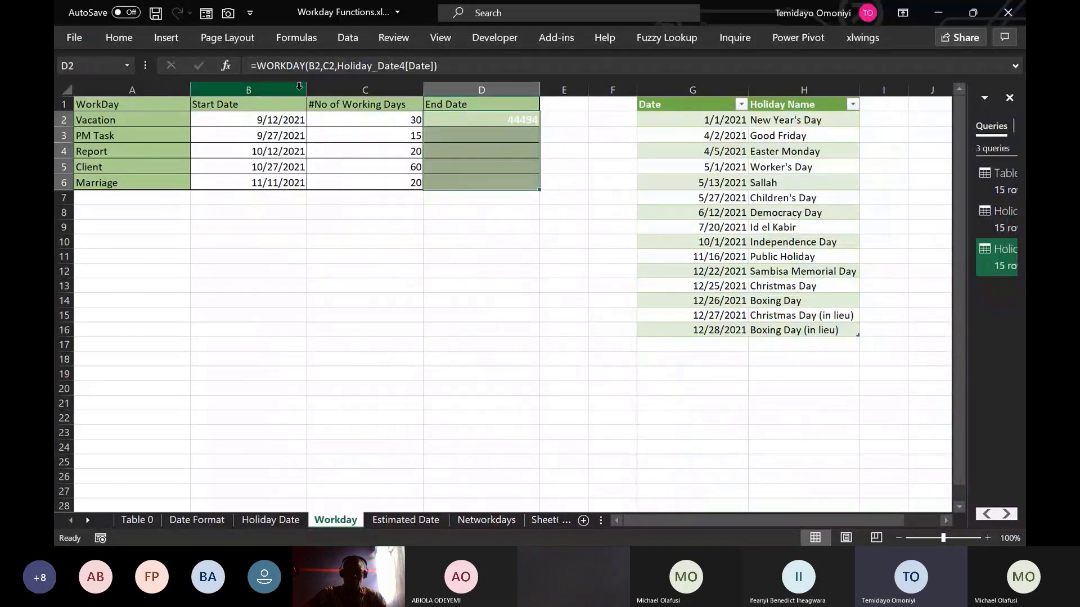
{"action": "left_click", "coordinate": [126, 38]}
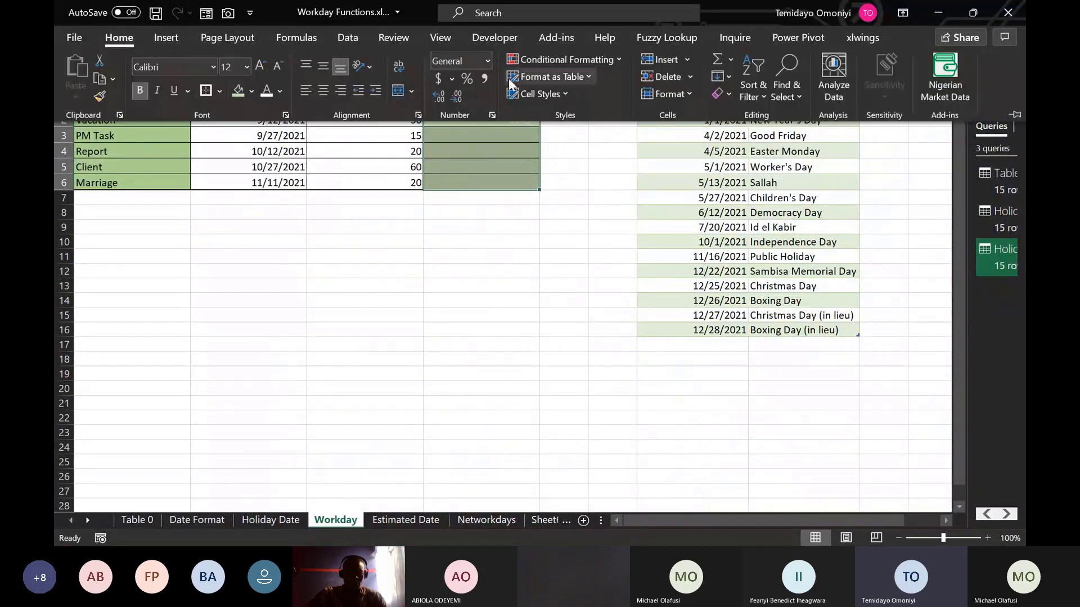
{"action": "left_click", "coordinate": [487, 60]}
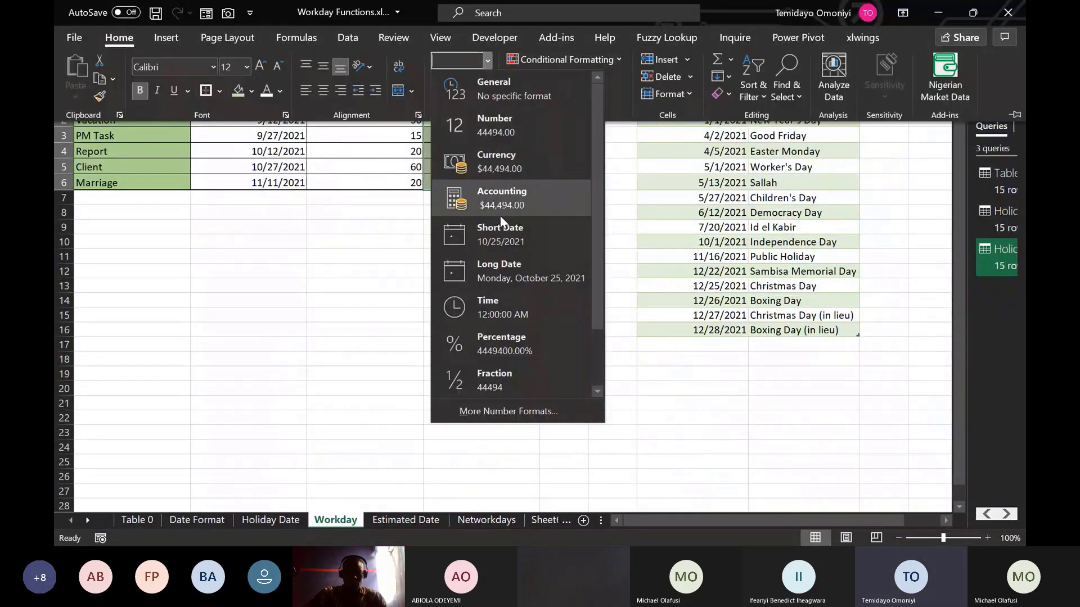
{"action": "left_click", "coordinate": [498, 232]}
{"action": "left_click", "coordinate": [477, 227]}
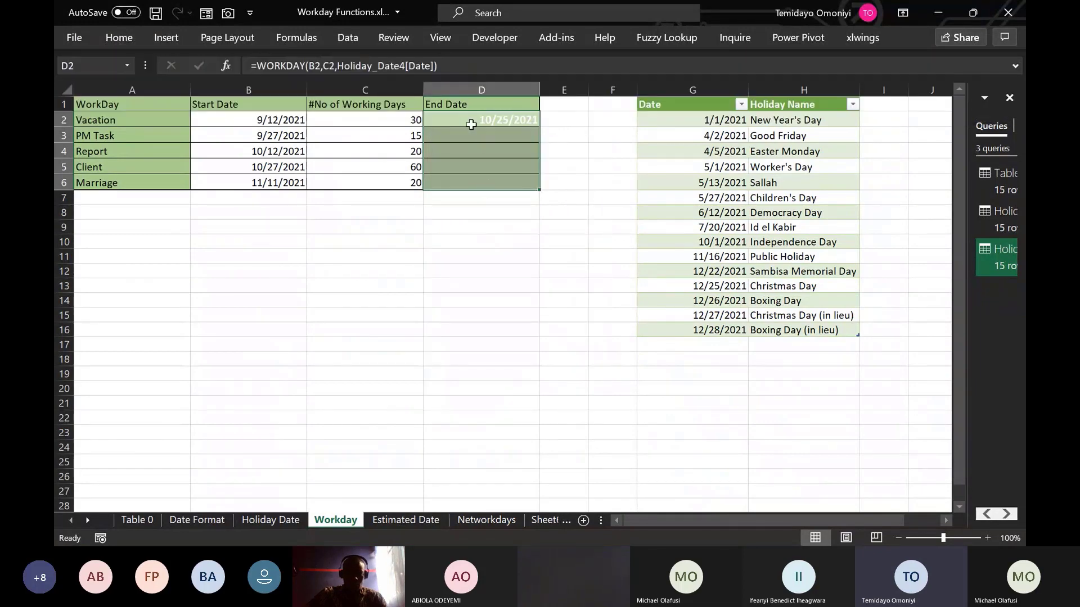
{"action": "left_click", "coordinate": [471, 122]}
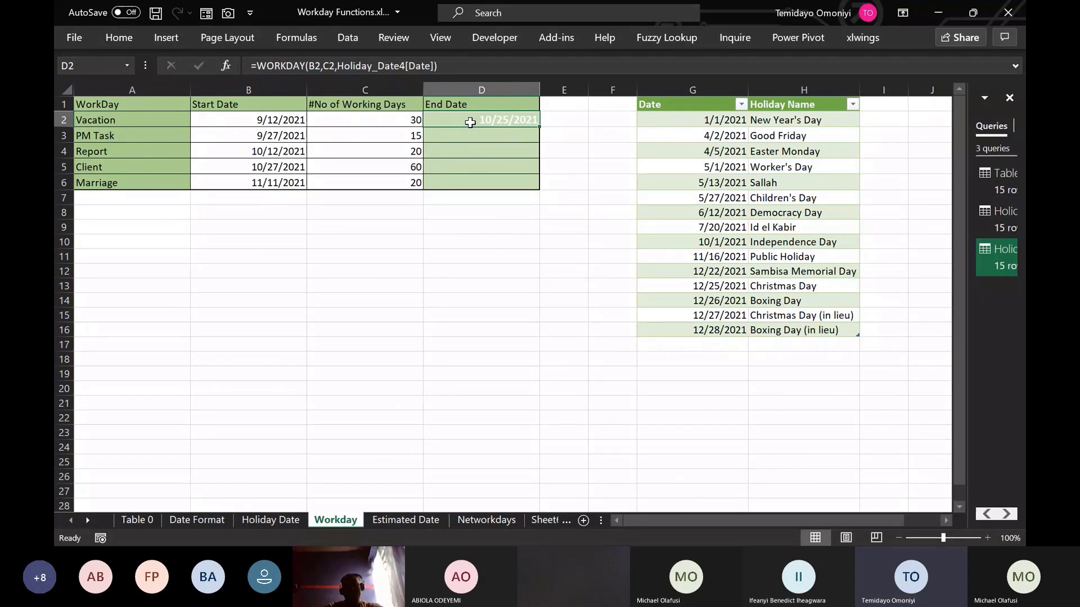
{"action": "left_click", "coordinate": [390, 122]}
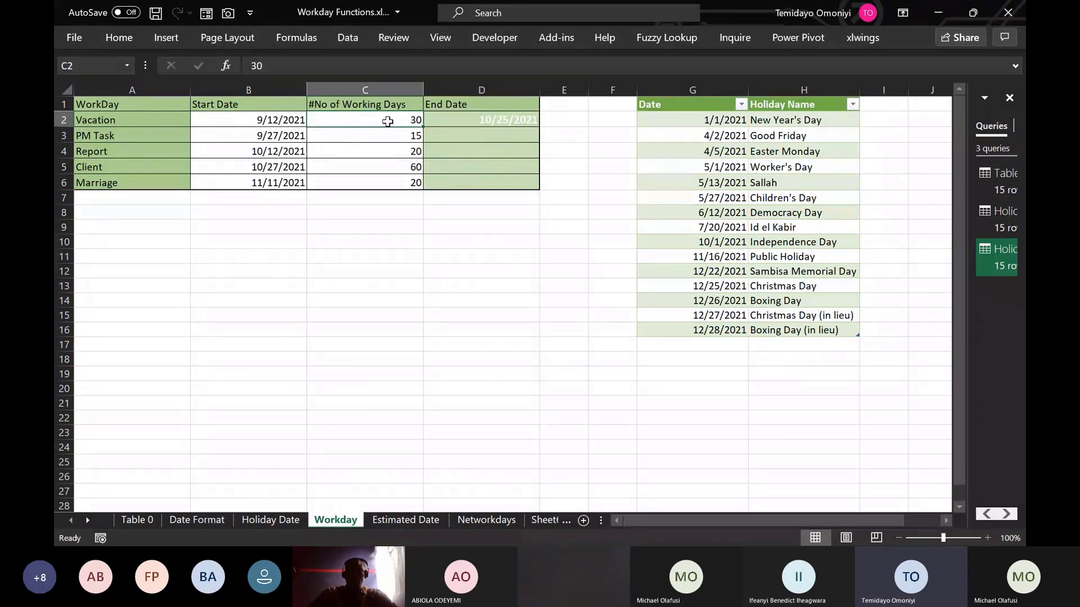
{"action": "left_click", "coordinate": [457, 118]}
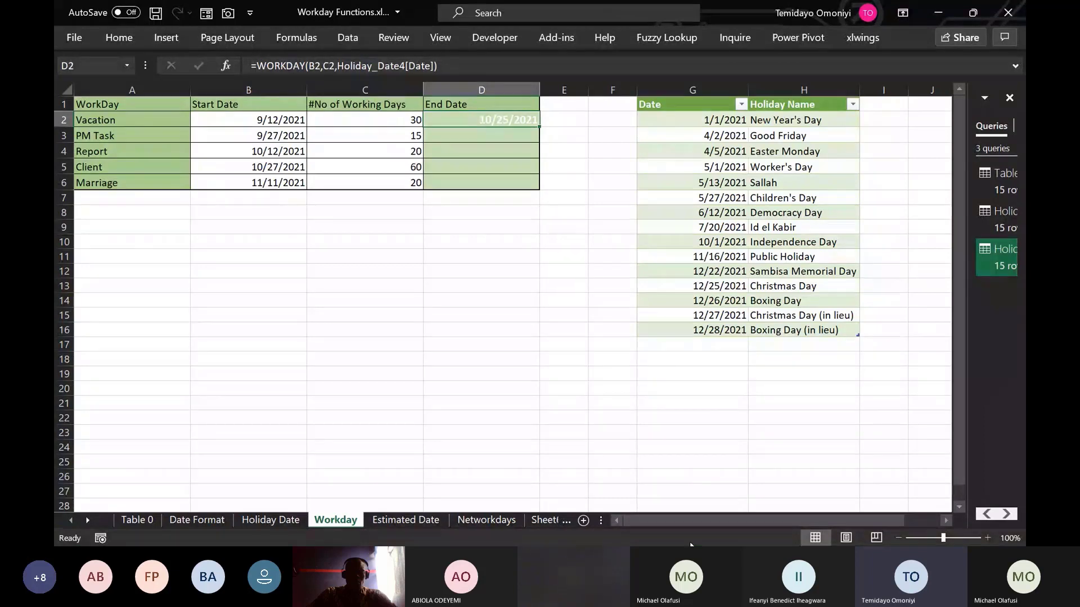
{"action": "key", "text": "super"}
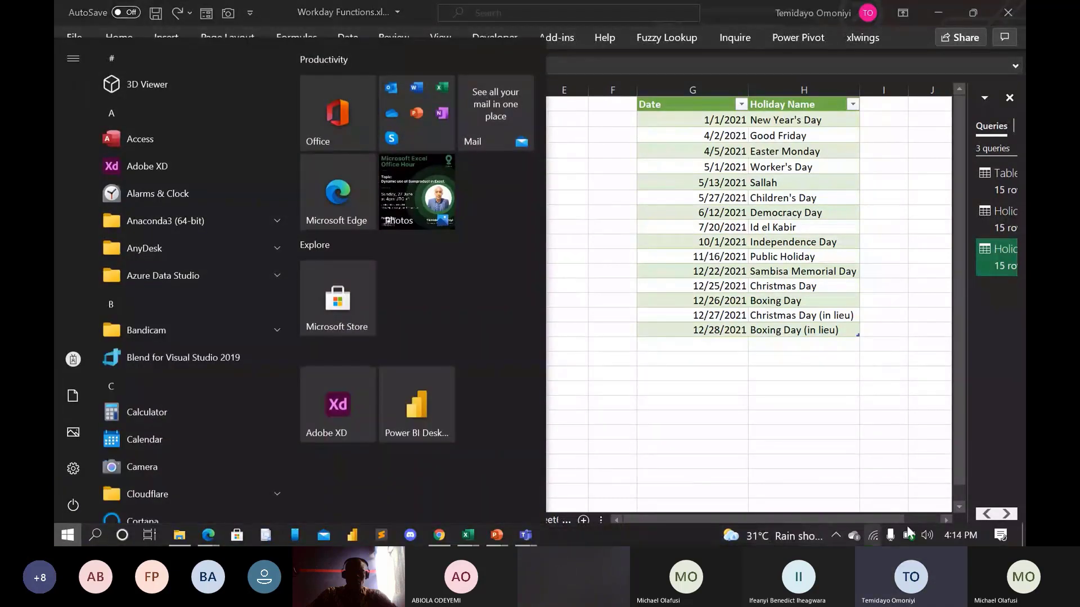
{"action": "left_click", "coordinate": [959, 534]}
{"action": "left_click", "coordinate": [626, 391]}
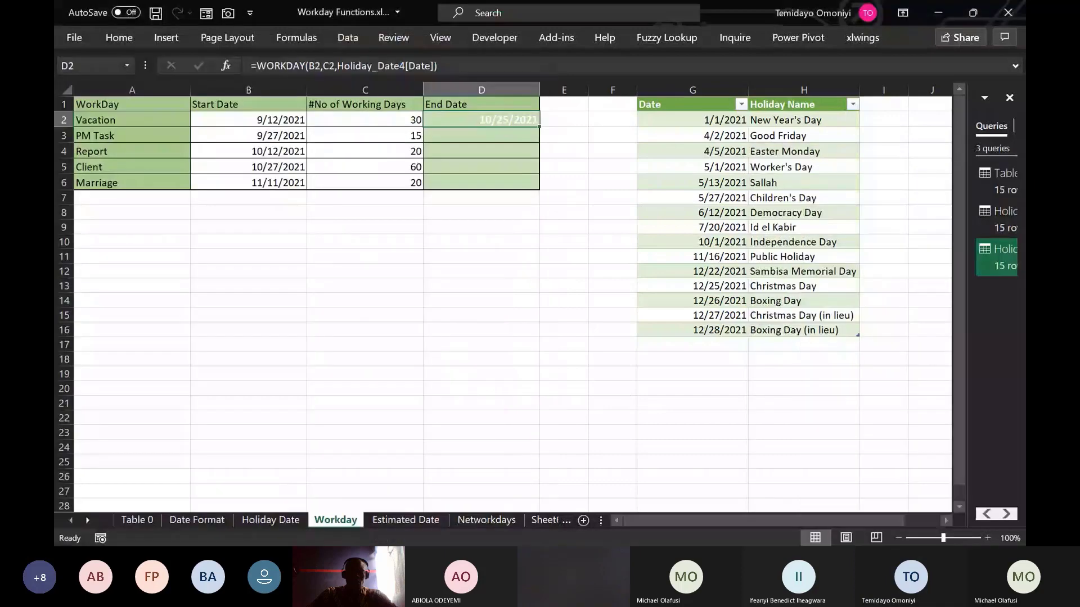
{"action": "key", "text": "super"}
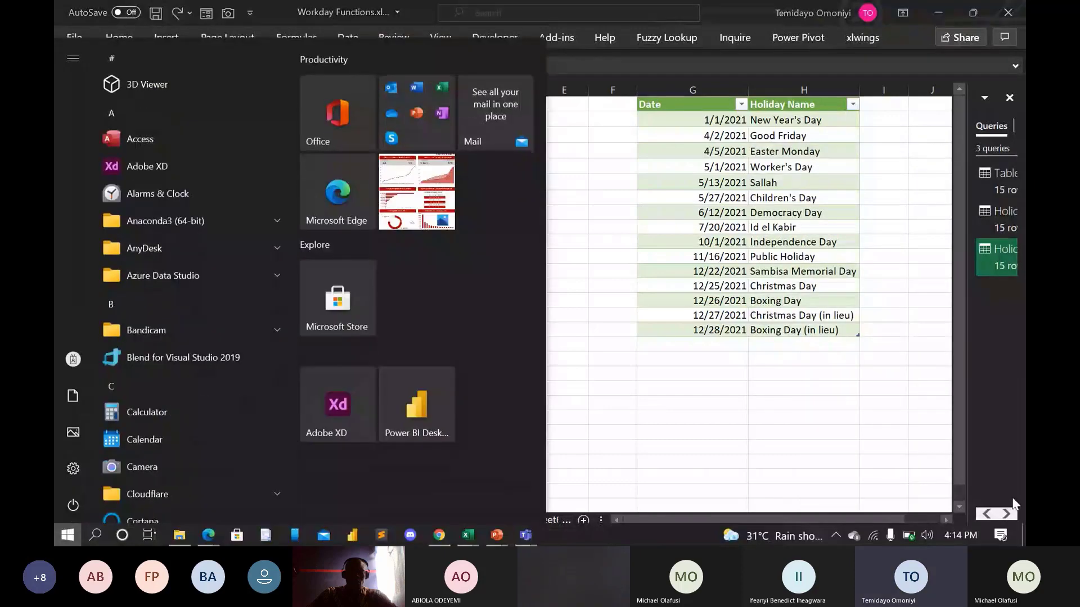
{"action": "left_click", "coordinate": [952, 534]}
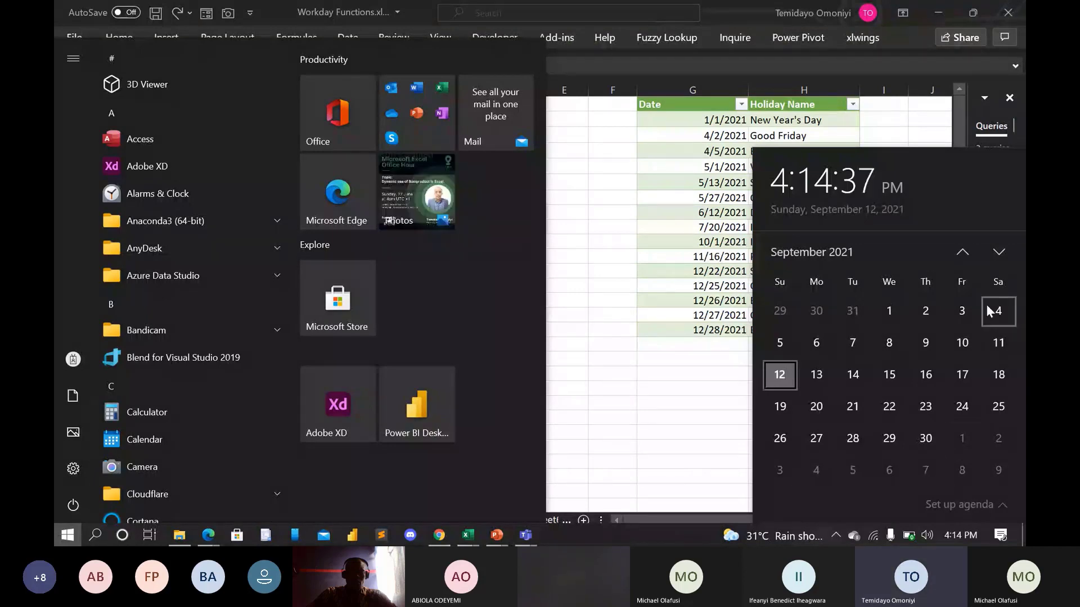
Step: Change PM Task's working days in C3 from 15 to 10
{"action": "key", "text": "Escape"}
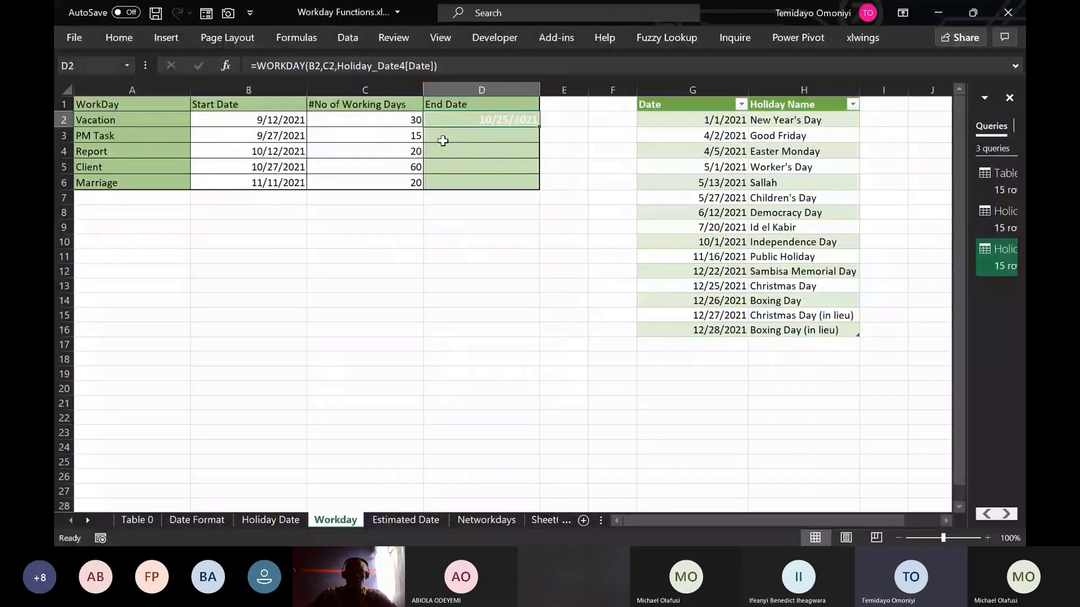
{"action": "left_click", "coordinate": [443, 139]}
{"action": "type", "text": "="}
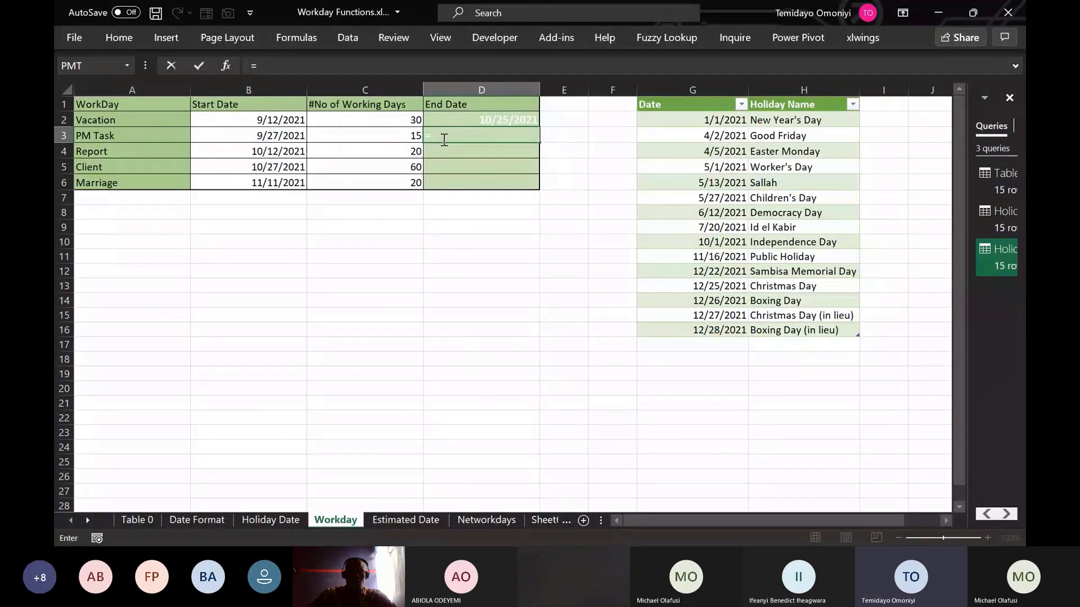
{"action": "key", "text": "Escape"}
{"action": "left_click", "coordinate": [403, 128]}
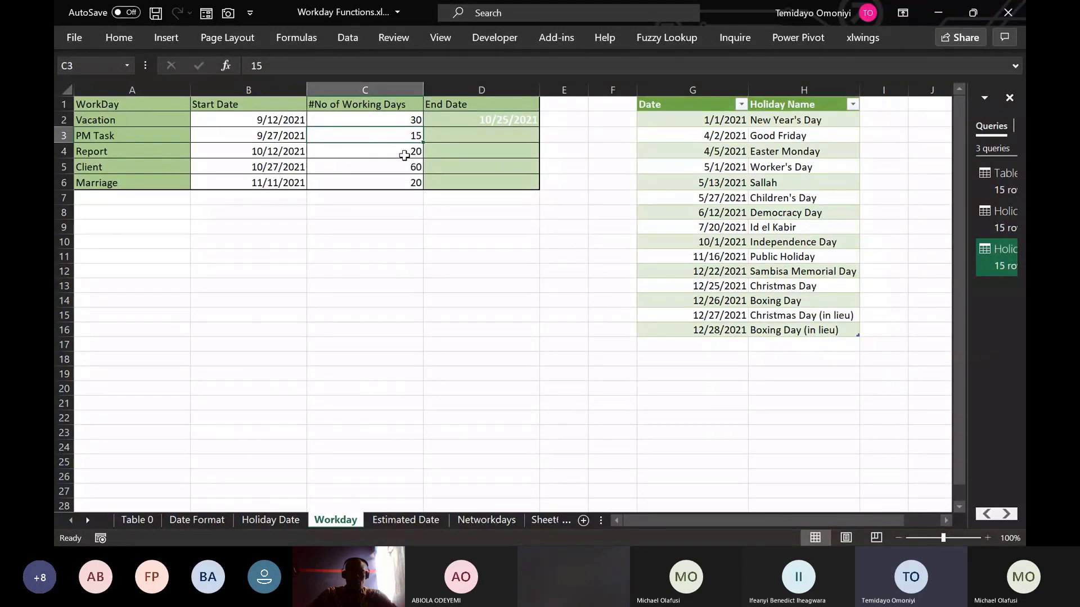
{"action": "key", "text": "Delete"}
{"action": "type", "text": "10"}
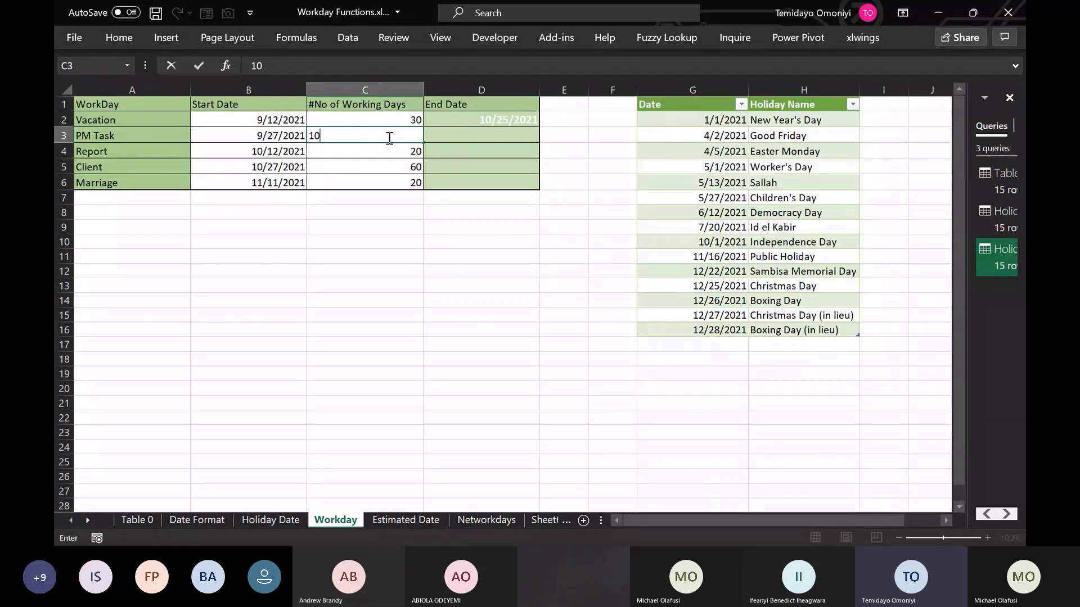
{"action": "key", "text": "Return"}
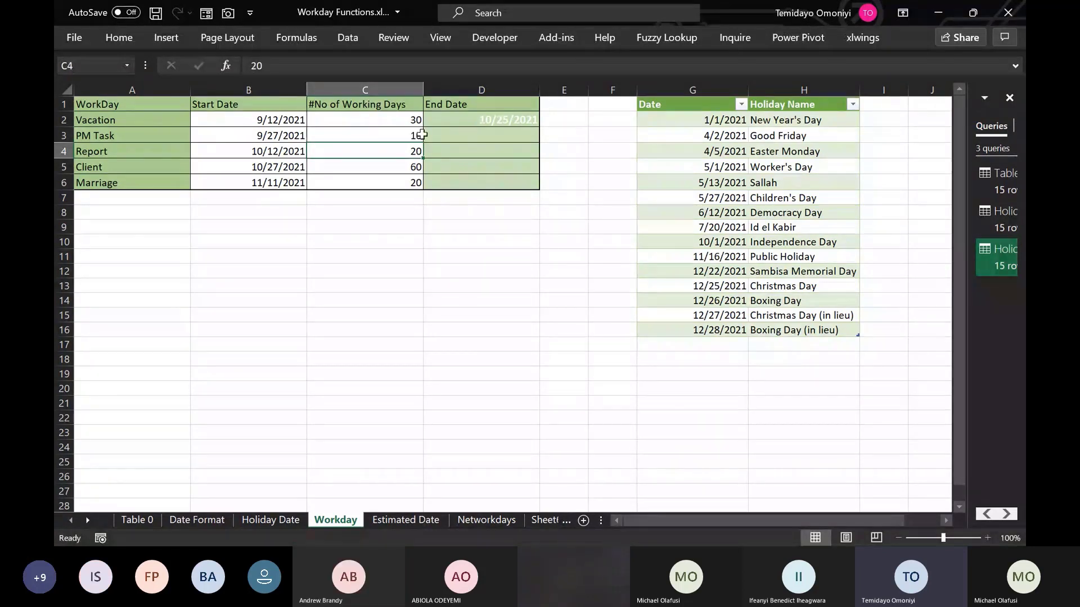
Step: Start a WORKDAY formula in D3 using B3 as start date, then cancel it
{"action": "left_click", "coordinate": [426, 135]}
{"action": "type", "text": "="}
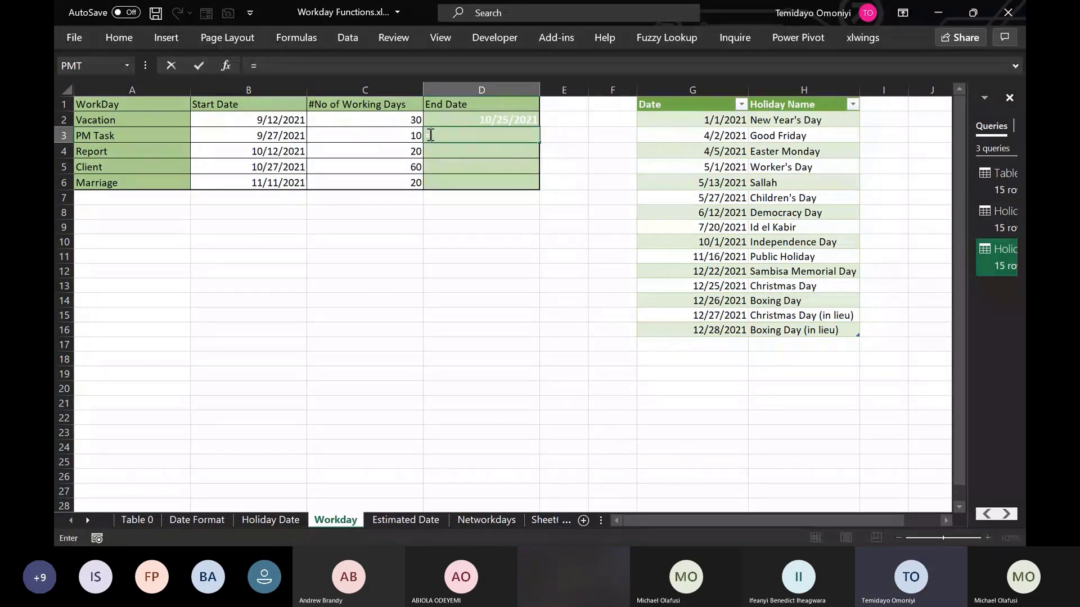
{"action": "type", "text": "wor"}
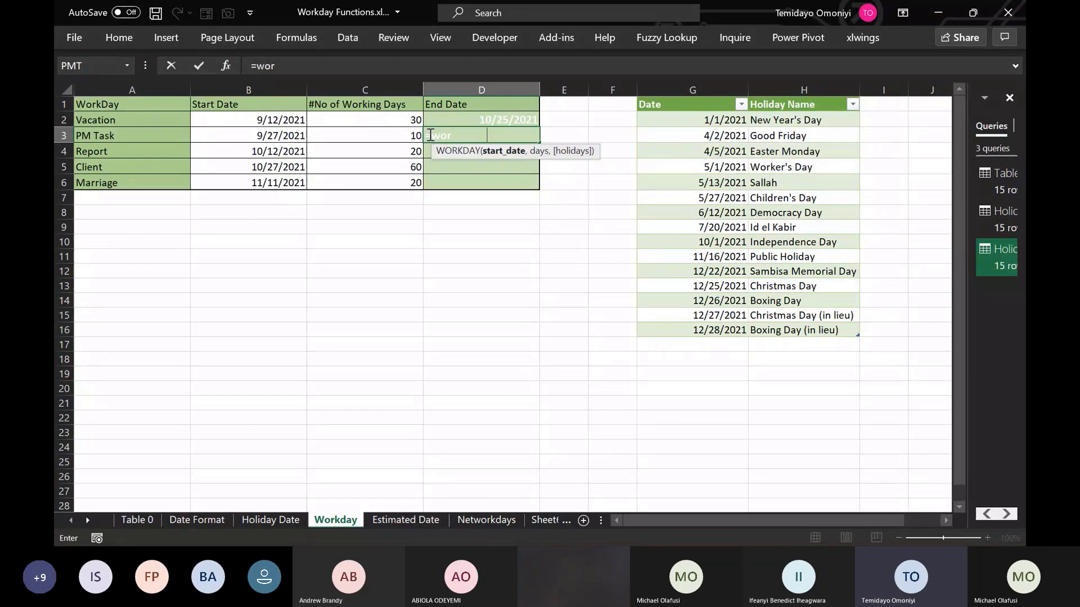
{"action": "key", "text": "Tab"}
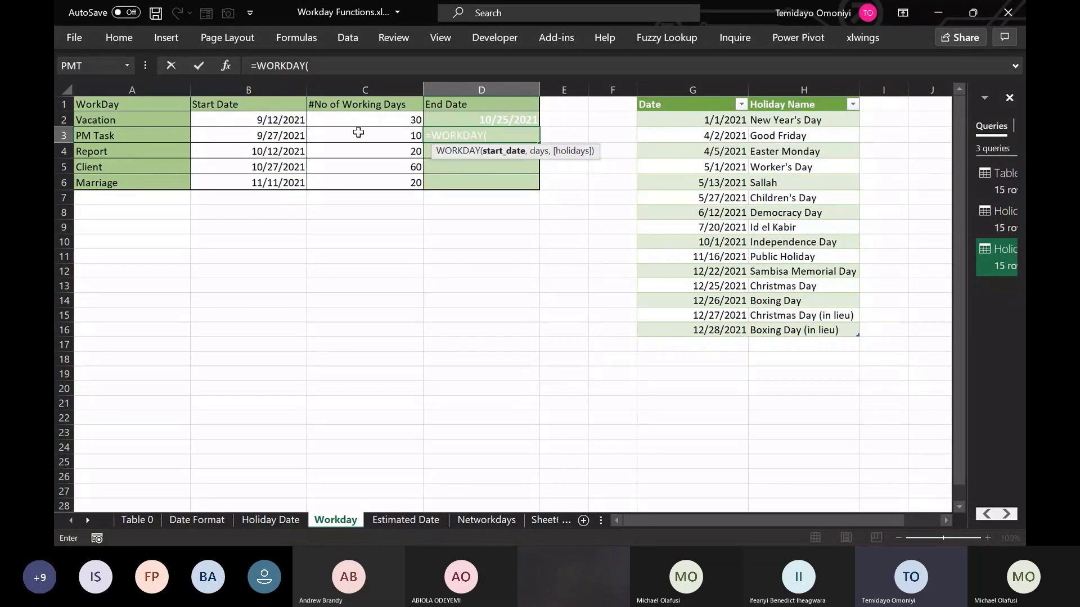
{"action": "left_click", "coordinate": [279, 136]}
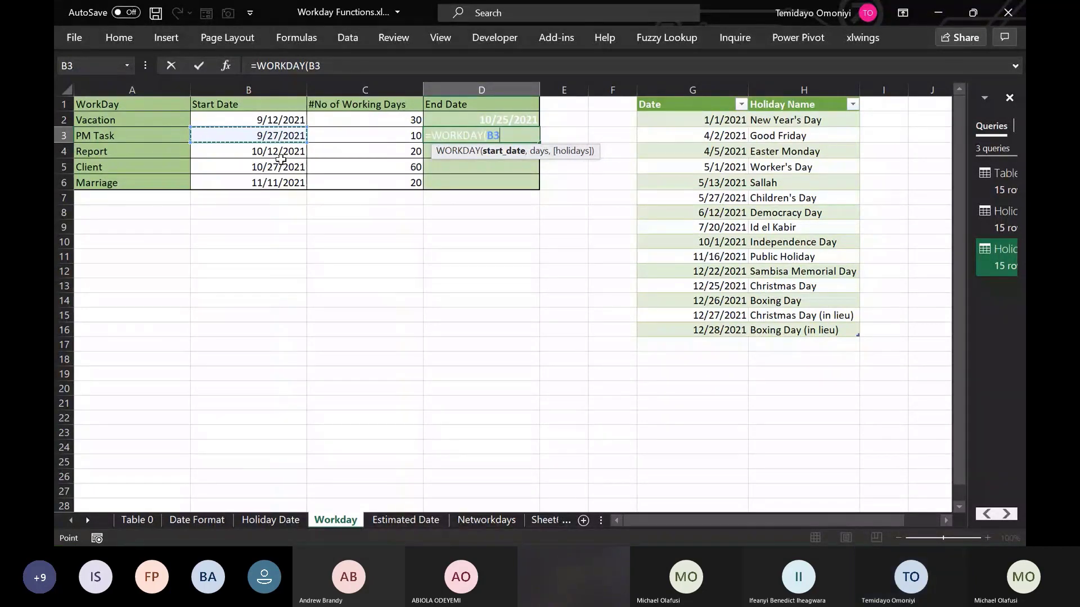
{"action": "key", "text": "Escape"}
Step: Replace PM Task's start date formula in B3 with =TODAY()
{"action": "left_click", "coordinate": [262, 122]}
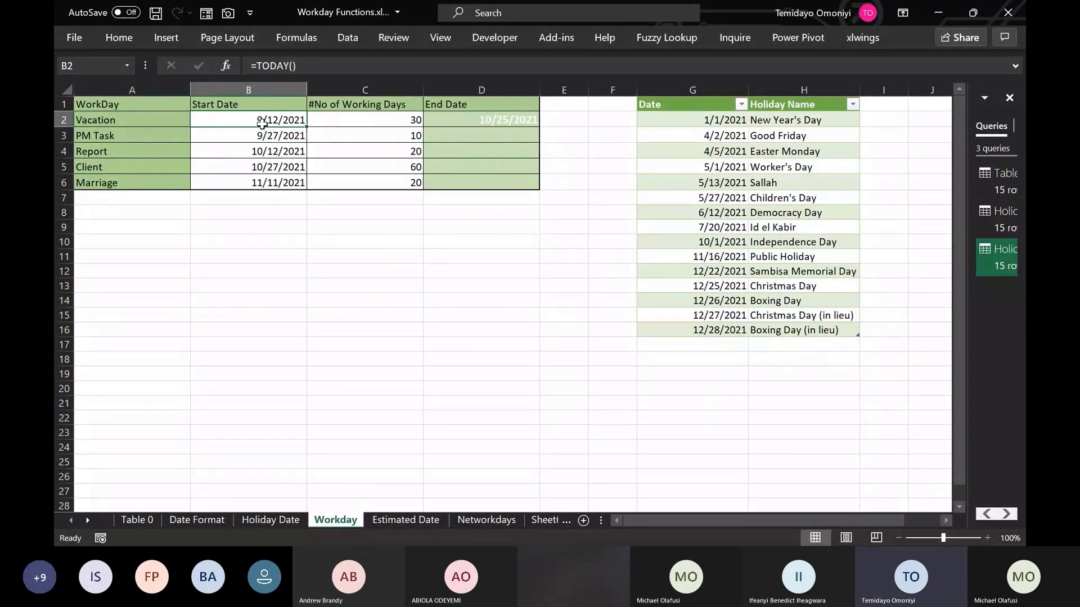
{"action": "left_click", "coordinate": [259, 132]}
{"action": "double_click", "coordinate": [259, 132]}
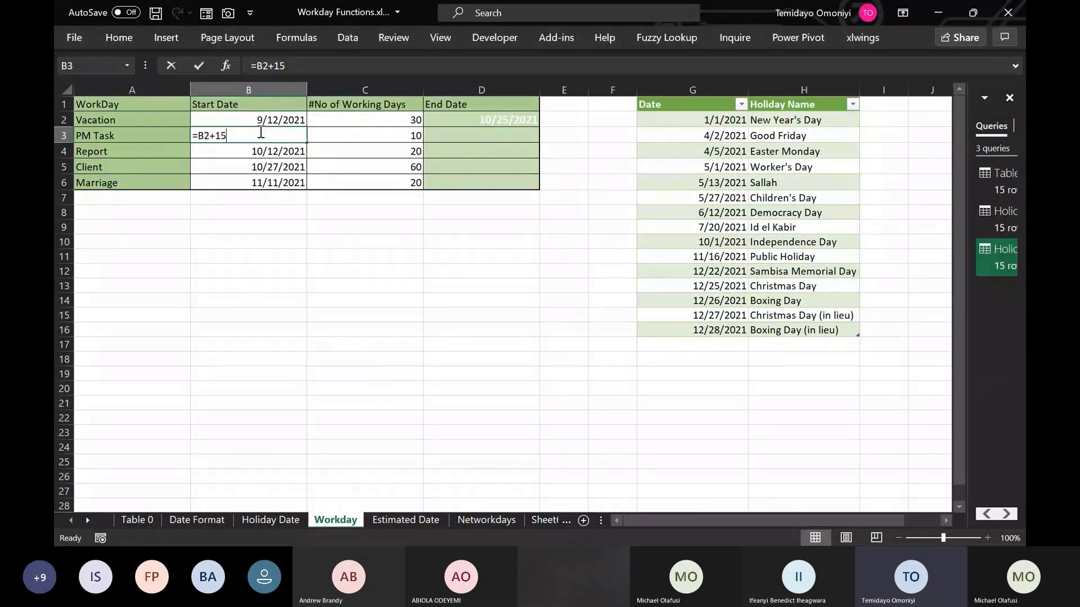
{"action": "key", "text": "BackSpace"}
{"action": "key", "text": "BackSpace"}
{"action": "key", "text": "BackSpace"}
{"action": "key", "text": "BackSpace"}
{"action": "key", "text": "BackSpace"}
{"action": "type", "text": "toda"}
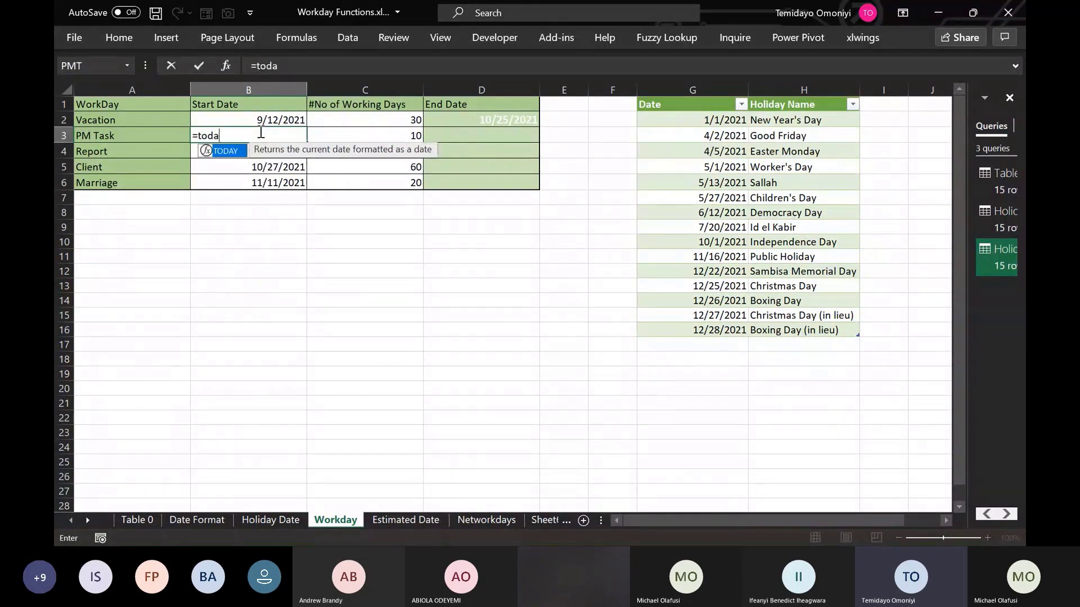
{"action": "key", "text": "Tab"}
{"action": "type", "text": ")"}
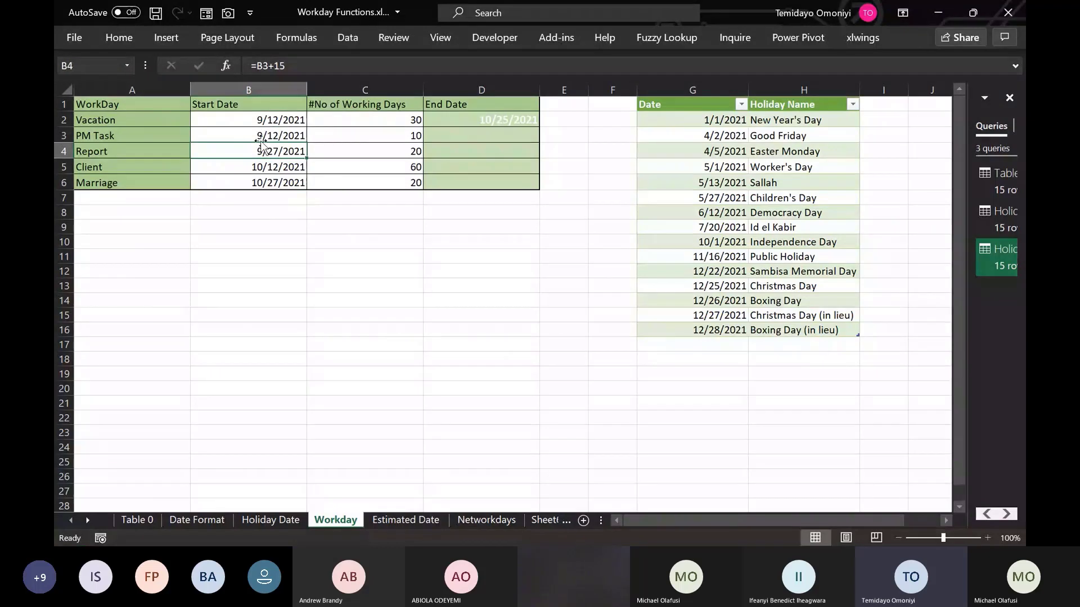
{"action": "left_click", "coordinate": [362, 134]}
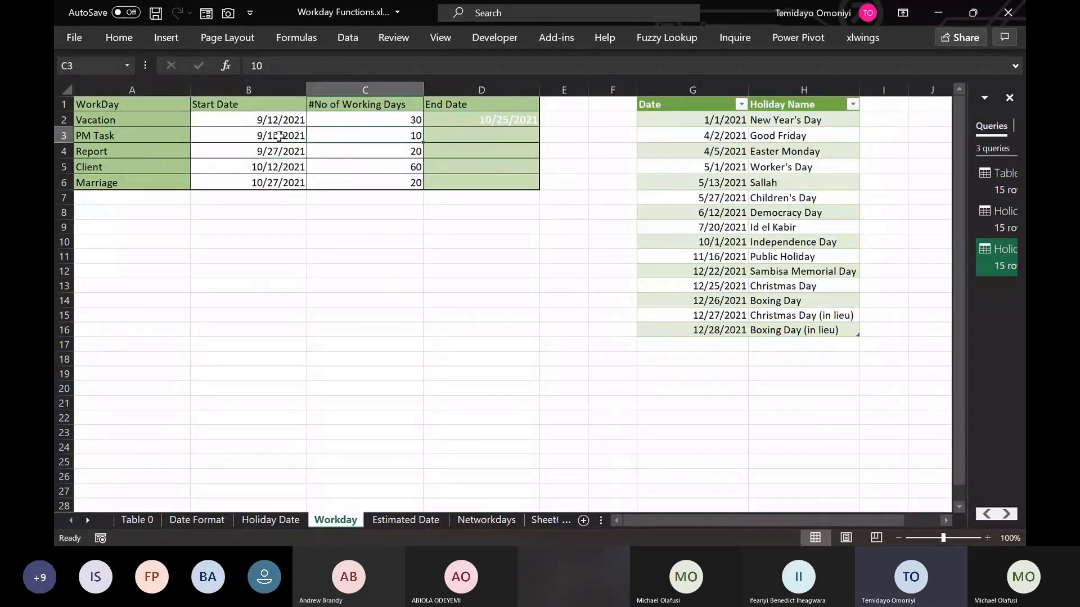
Step: Enter =WORKDAY(B3,C3,Holiday_Date4[Date]) in D3, giving PM Task an end date of 9/24/2021
{"action": "left_click", "coordinate": [464, 135]}
{"action": "type", "text": "=WORKDAY("}
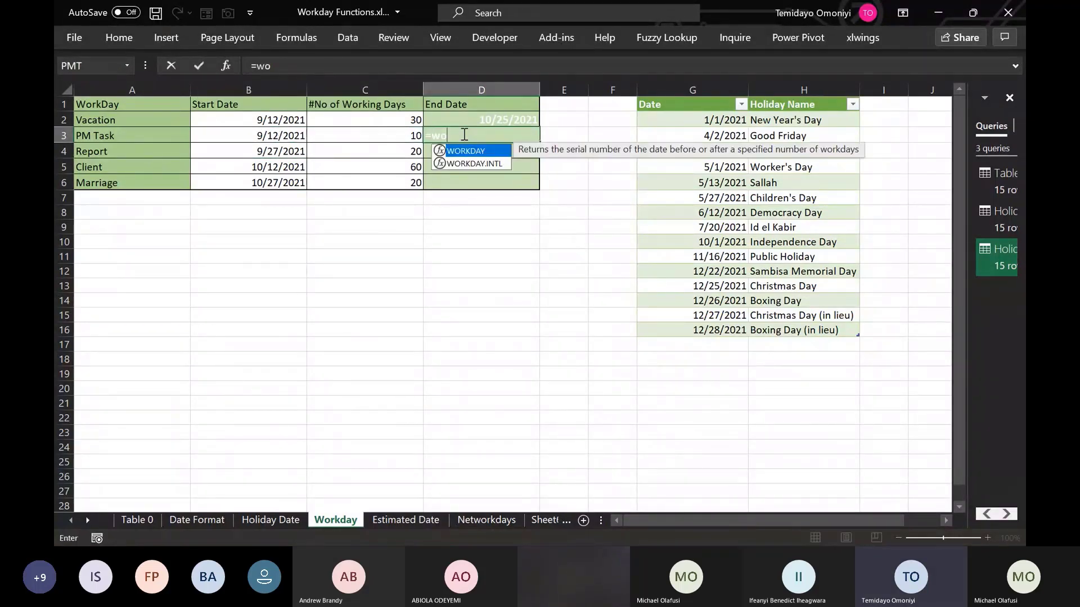
{"action": "left_click", "coordinate": [290, 135]}
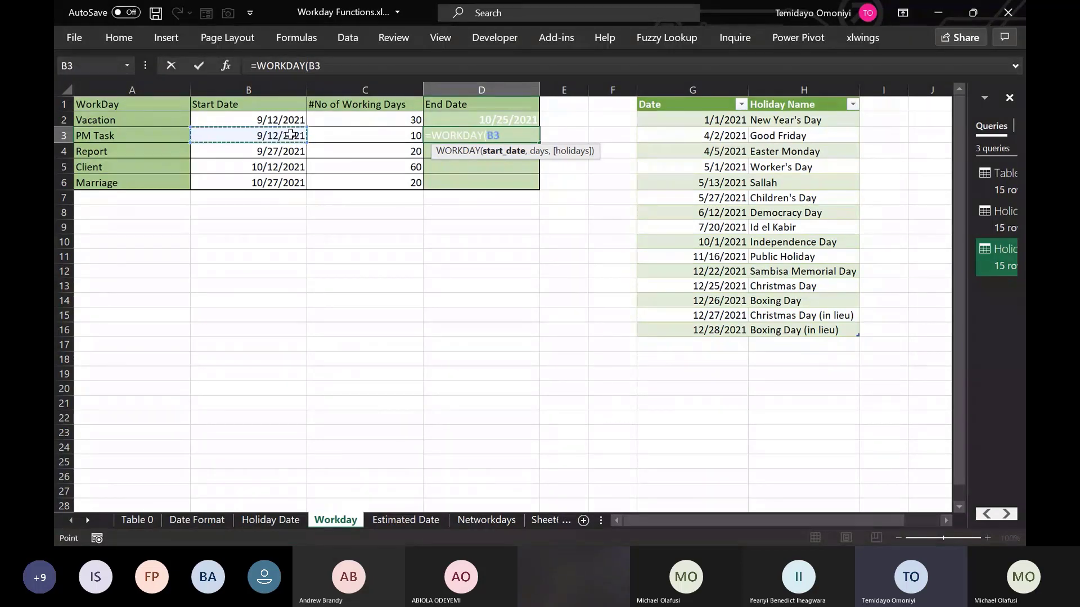
{"action": "type", "text": ","}
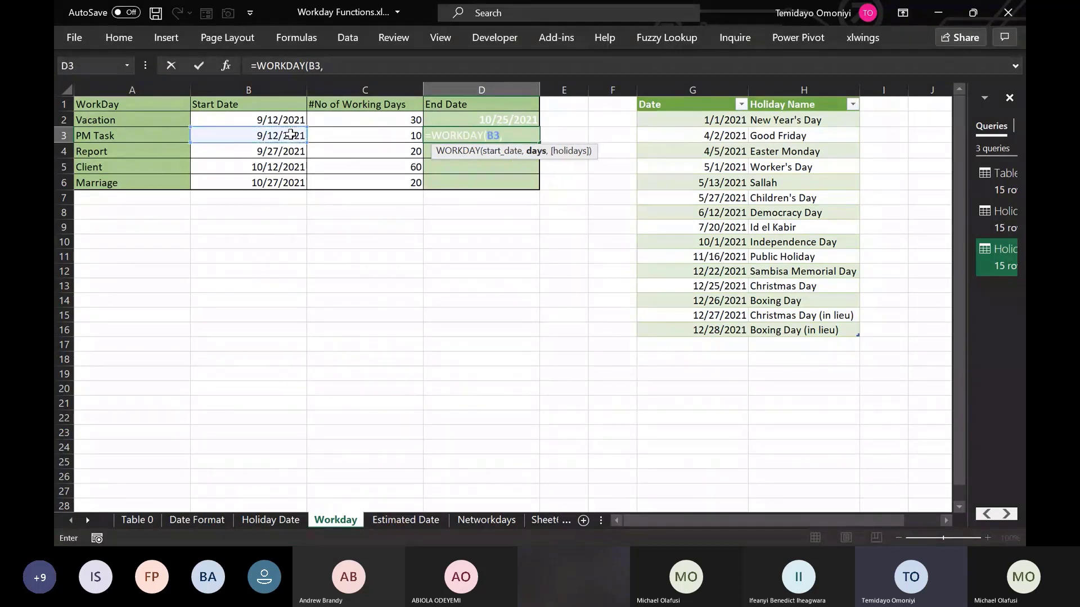
{"action": "left_click", "coordinate": [378, 136]}
{"action": "type", "text": ","}
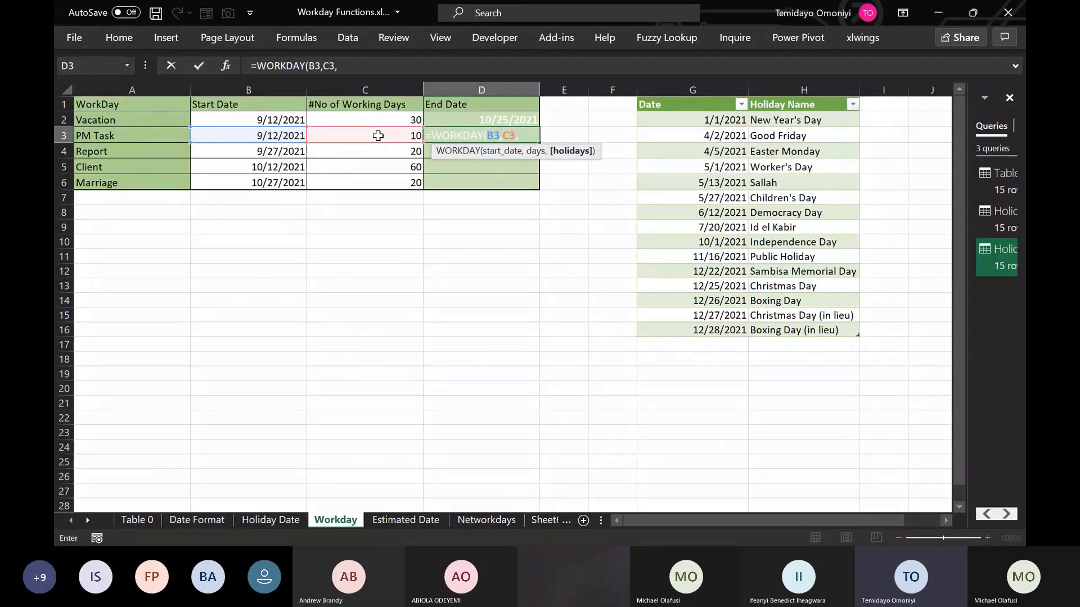
{"action": "left_click", "coordinate": [688, 112]}
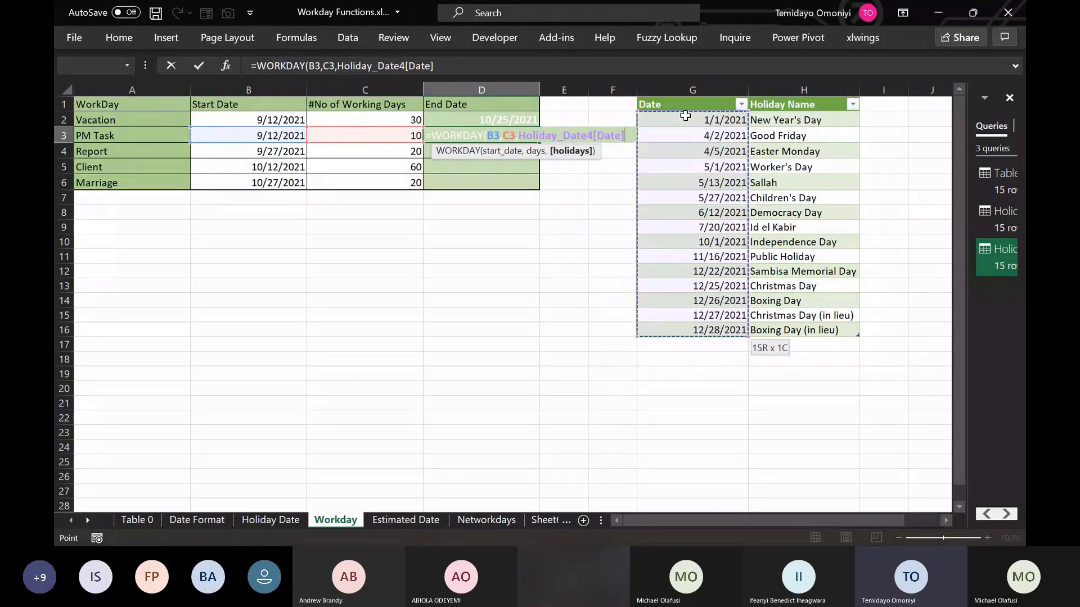
{"action": "type", "text": ")"}
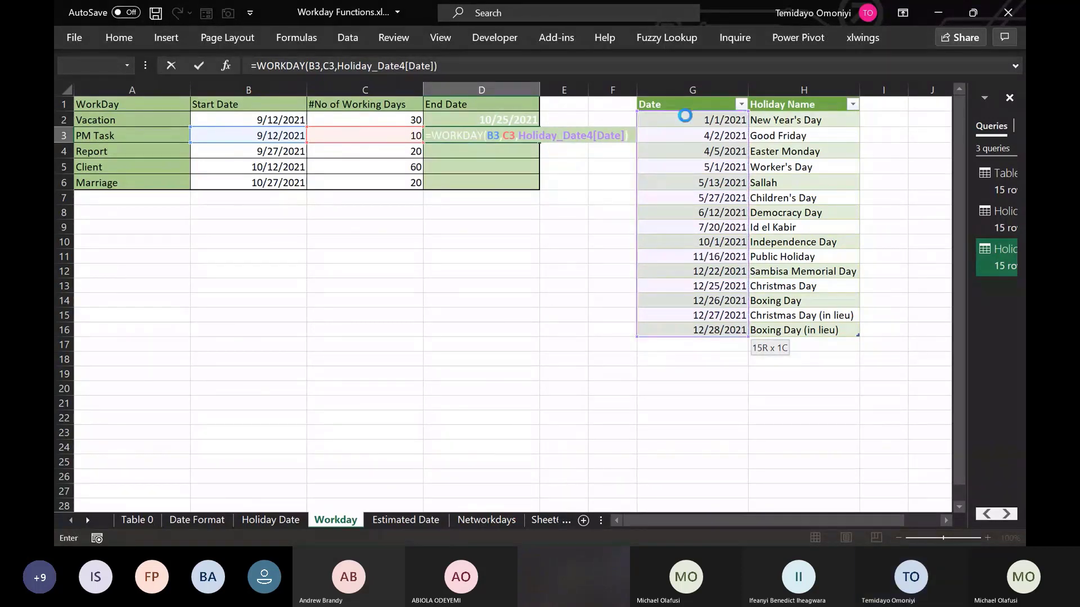
{"action": "key", "text": "Return"}
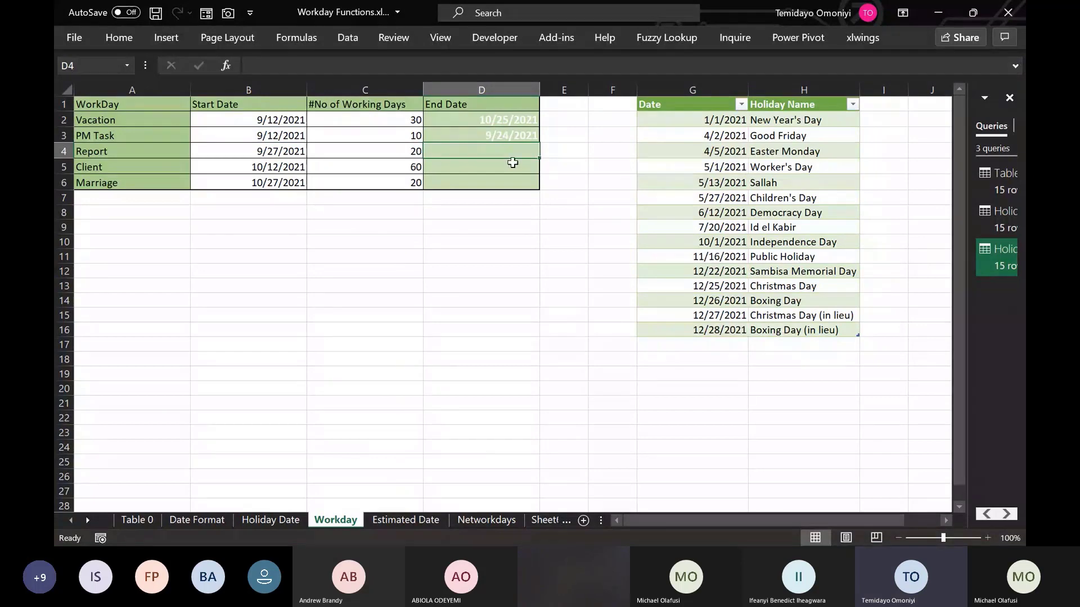
{"action": "left_click", "coordinate": [473, 137]}
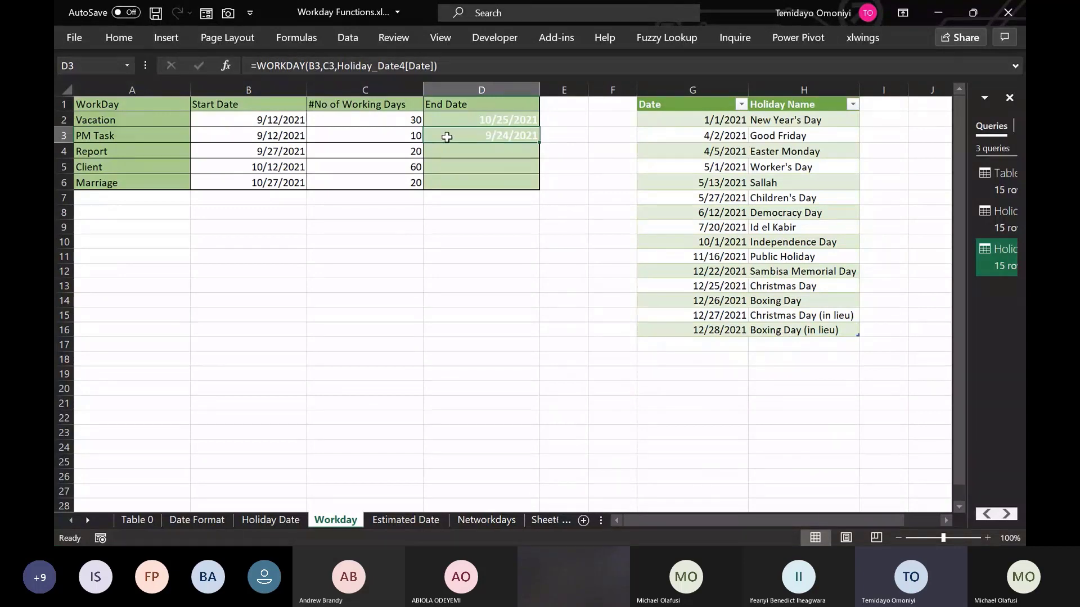
Step: Enter =D3-B3 in D15 to show the 12-day gap
{"action": "left_click", "coordinate": [445, 313]}
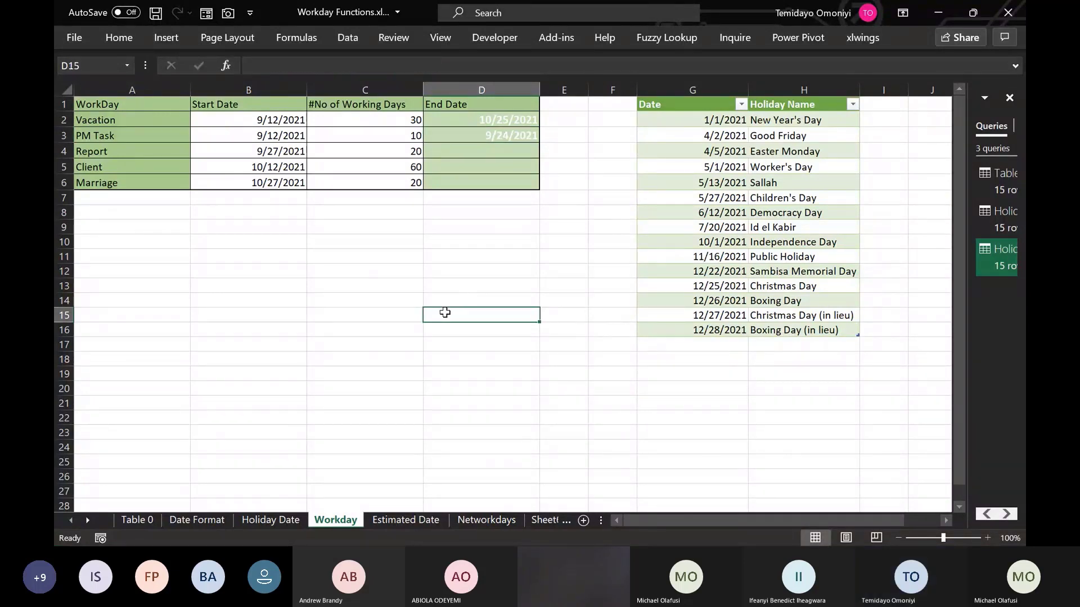
{"action": "type", "text": "="}
{"action": "left_click", "coordinate": [445, 139]}
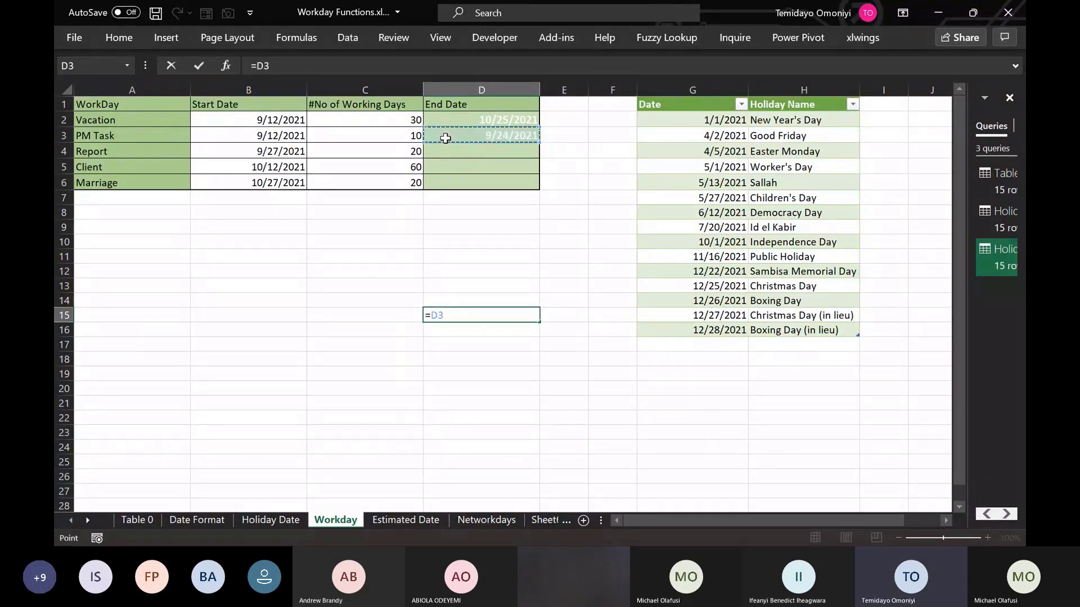
{"action": "type", "text": "-"}
{"action": "left_click", "coordinate": [286, 135]}
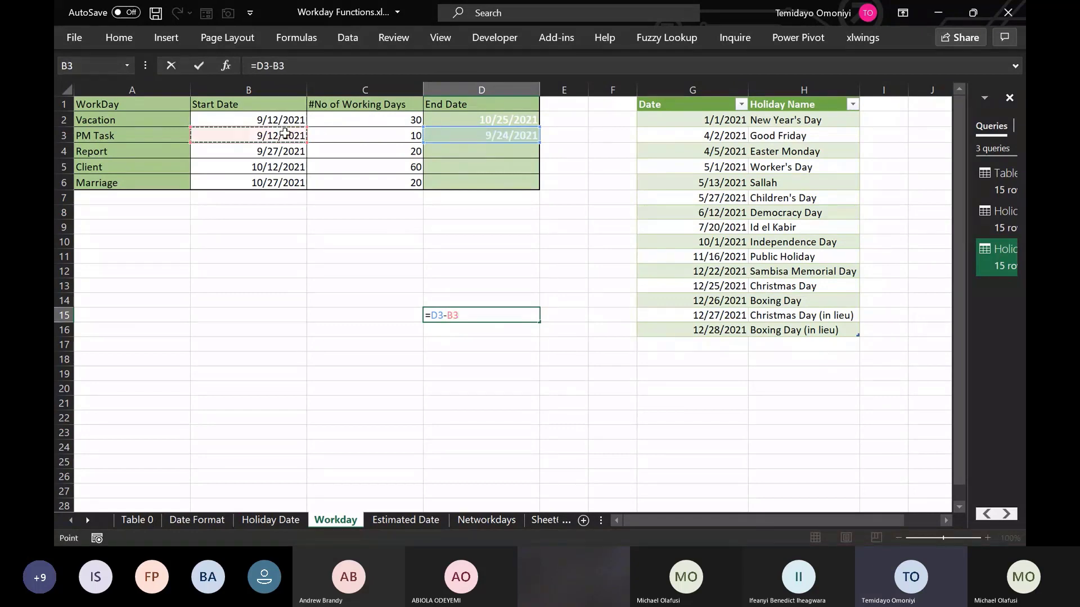
{"action": "key", "text": "Return"}
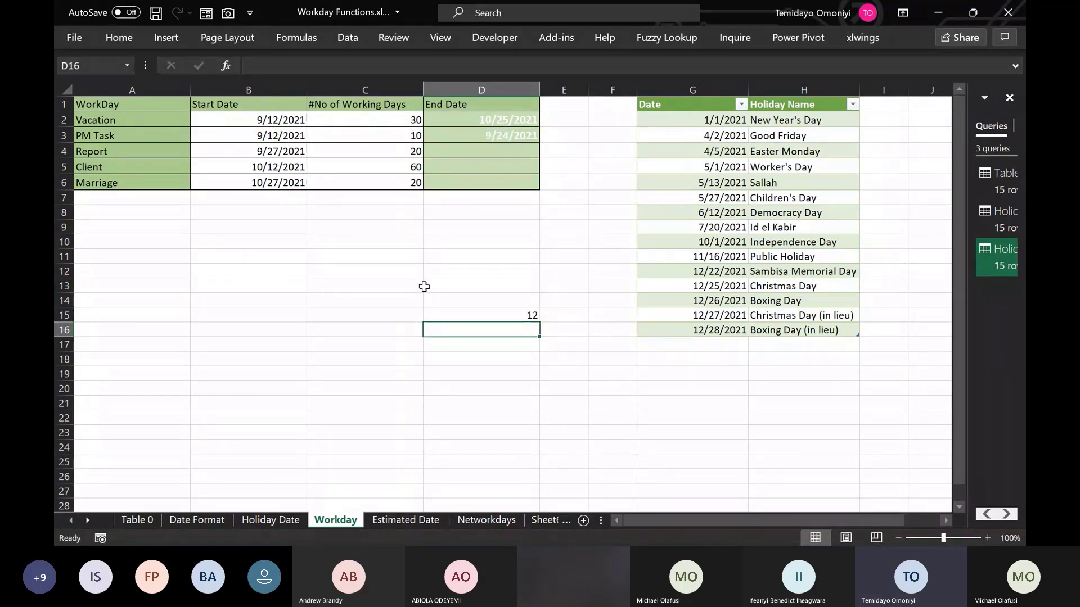
{"action": "left_click", "coordinate": [465, 314]}
{"action": "key", "text": "super"}
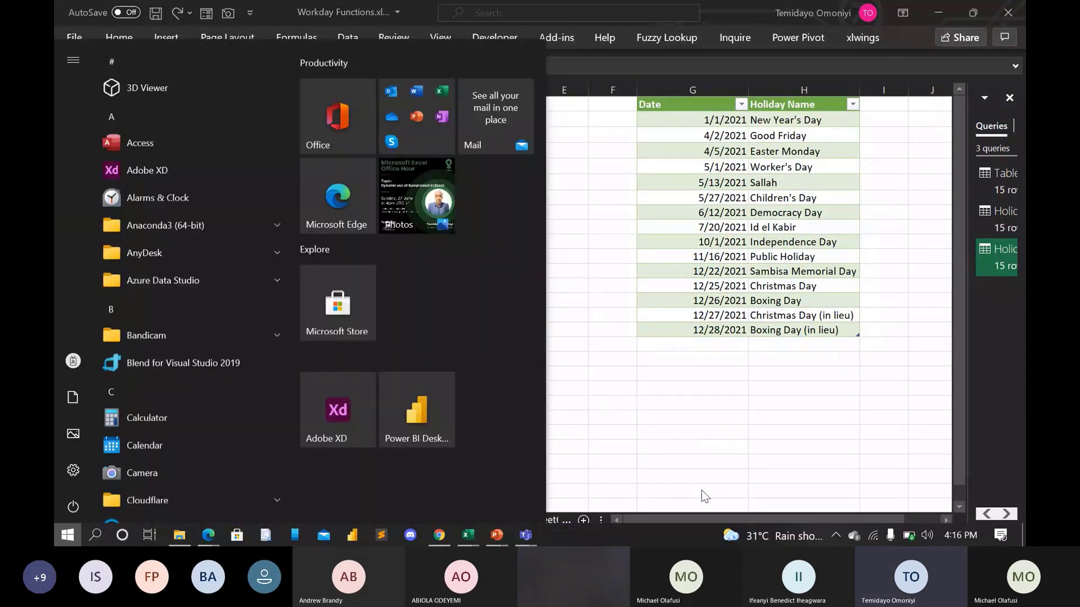
Step: Show the September 2021 taskbar calendar to count days from the 12th to the 24th
{"action": "left_click", "coordinate": [950, 535]}
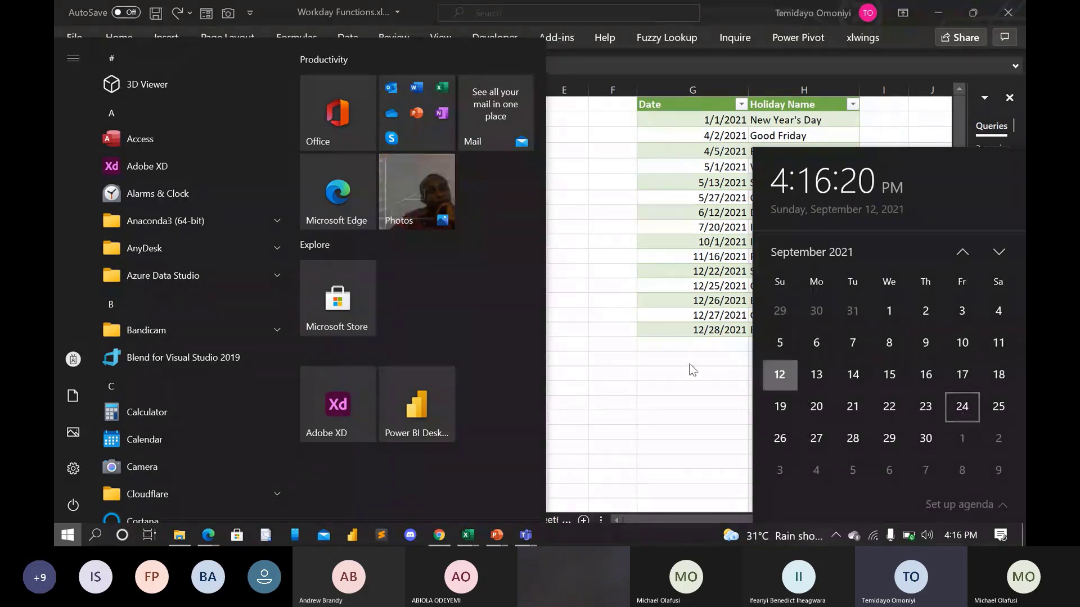
Step: Select D3 and edit its =WORKDAY(B3,C3,Holiday_Date4[Date]) formula in the formula bar
{"action": "left_click", "coordinate": [615, 340]}
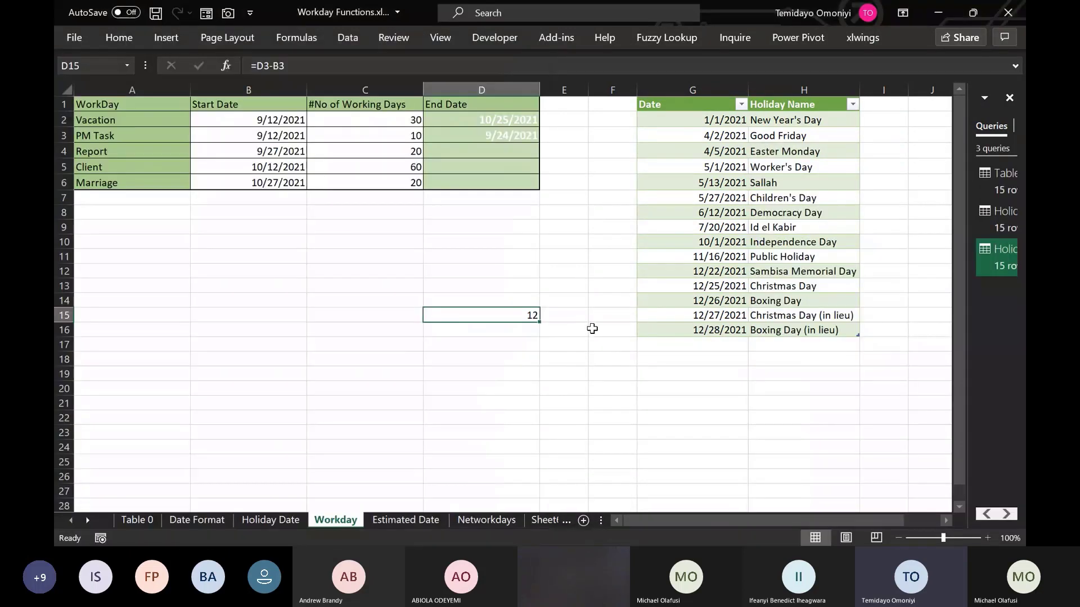
{"action": "left_click", "coordinate": [478, 139]}
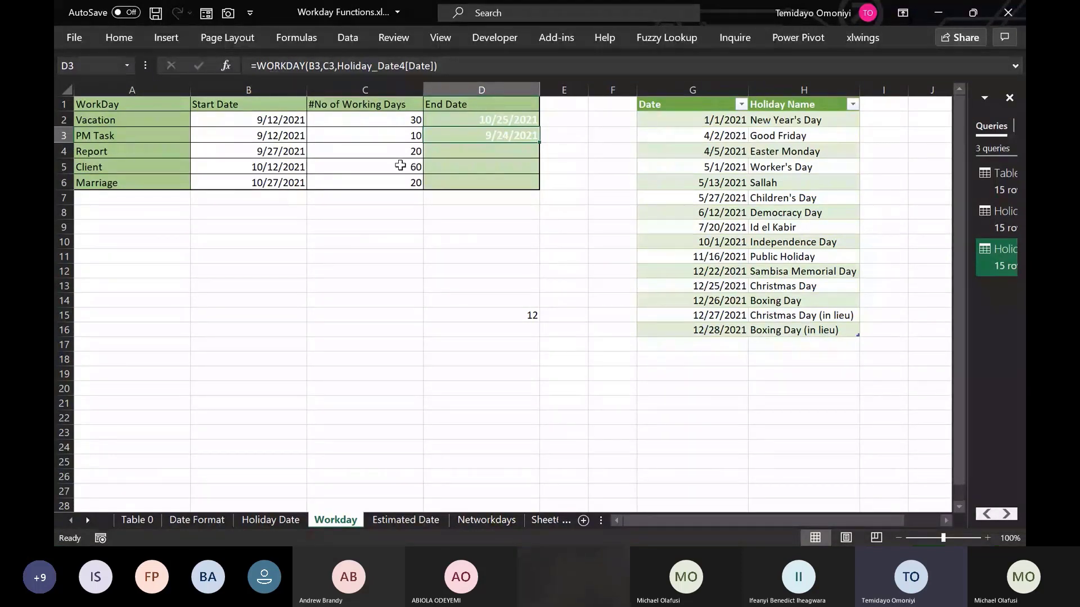
{"action": "left_click", "coordinate": [258, 66]}
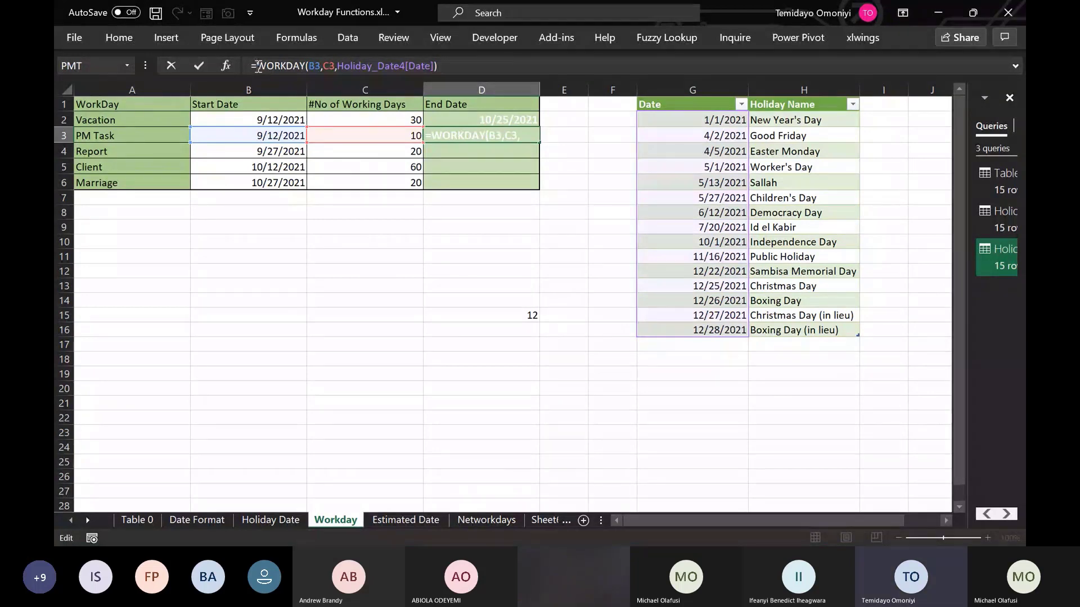
Step: Wrap D3's WORKDAY in TEXT with format "yyyy, dd dddd, mmmm" and widen column D
{"action": "type", "text": "TEXT("}
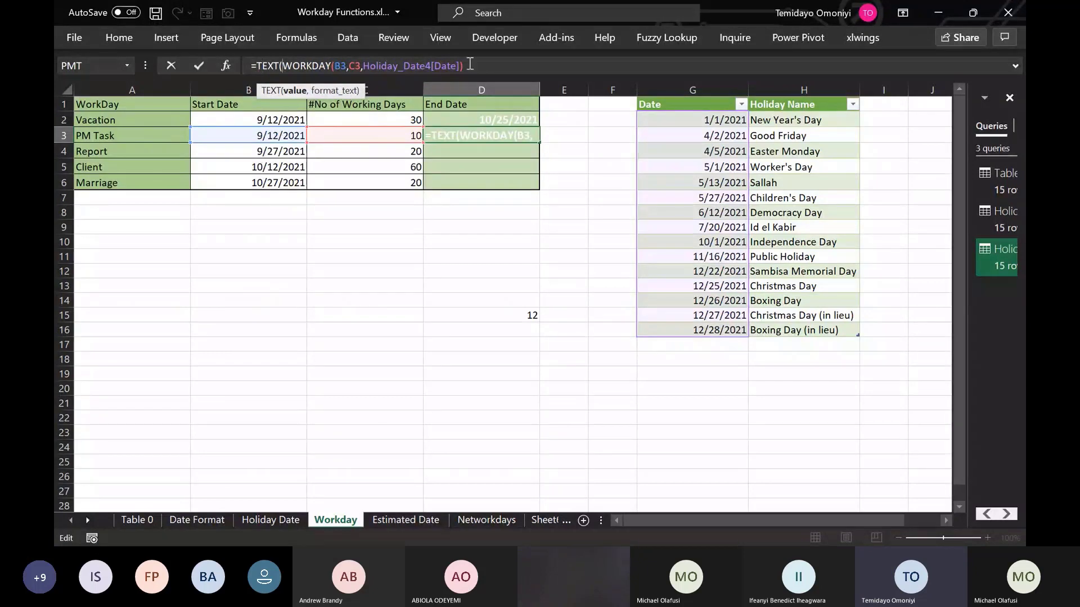
{"action": "left_click", "coordinate": [469, 65]}
{"action": "type", "text": ","}
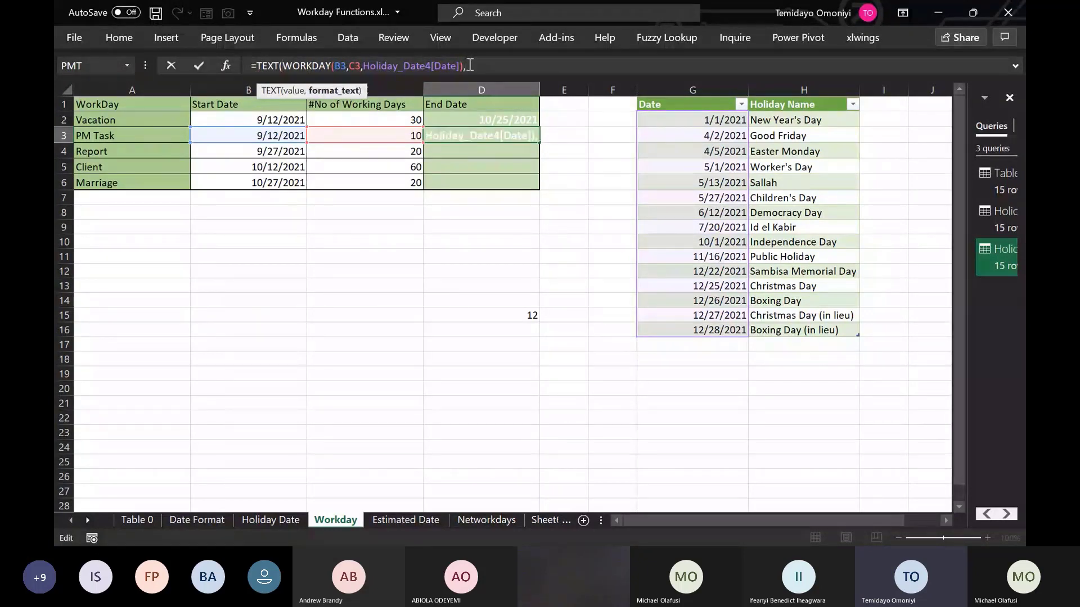
{"action": "type", "text": "\""}
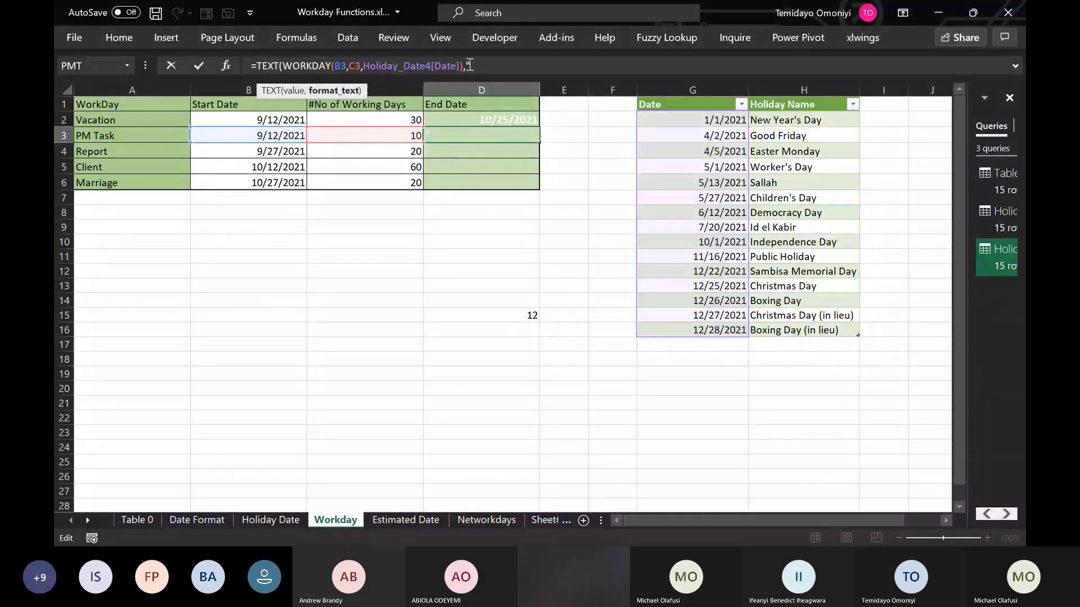
{"action": "type", "text": "yyyy, "}
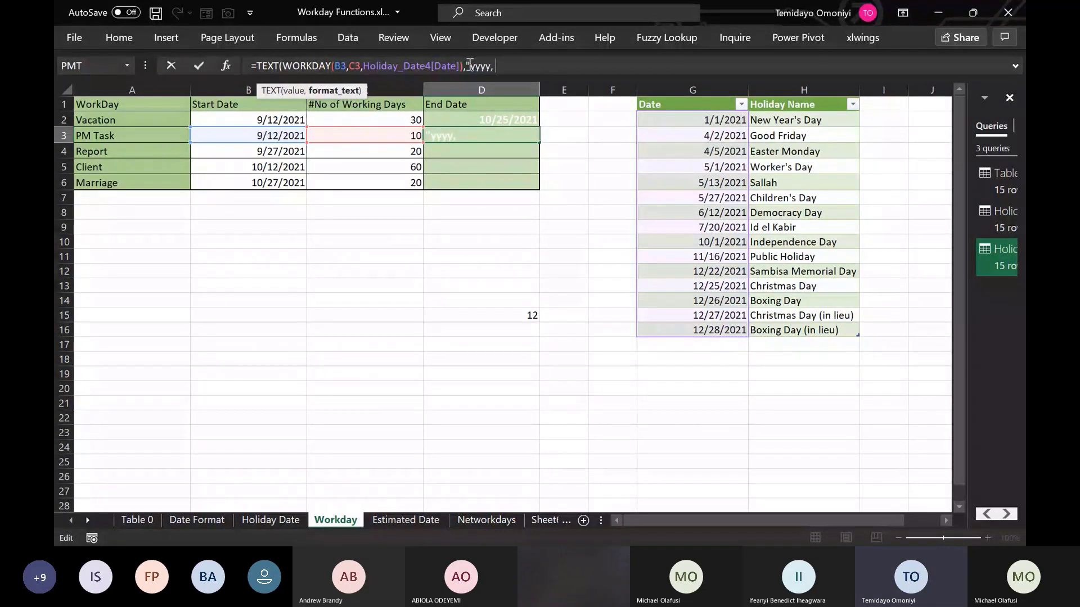
{"action": "type", "text": "dd dddd, mmmm\")"}
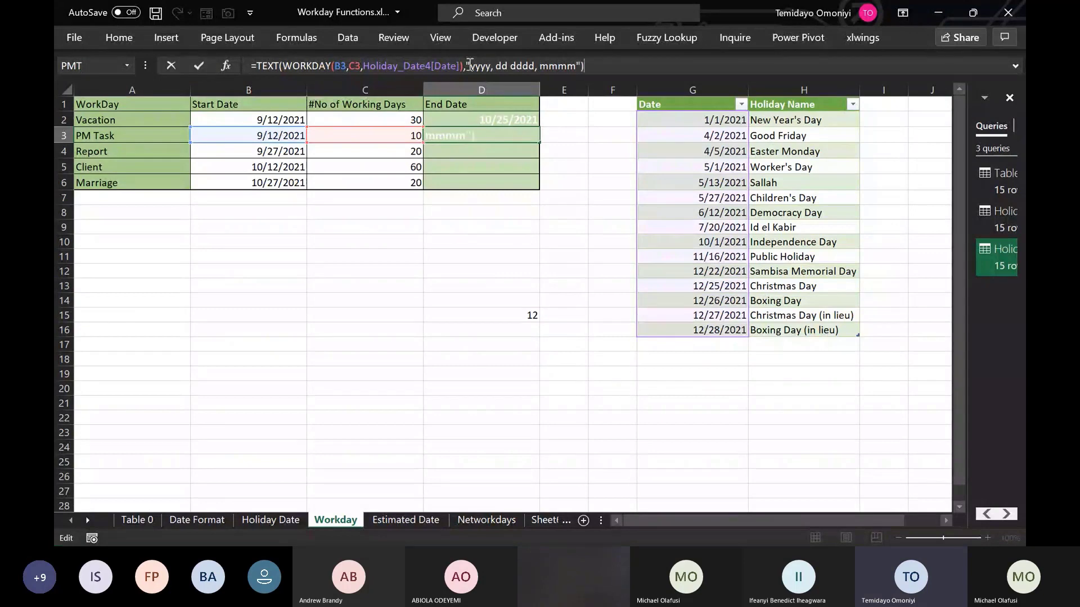
{"action": "key", "text": "Return"}
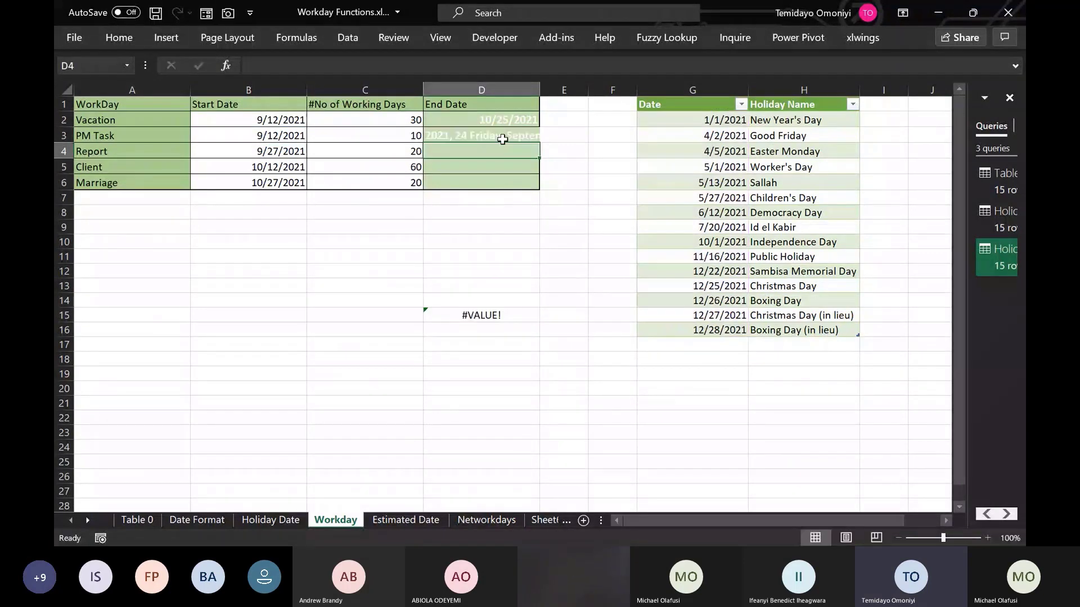
{"action": "left_click_drag", "start_coordinate": [539, 90], "coordinate": [568, 90]}
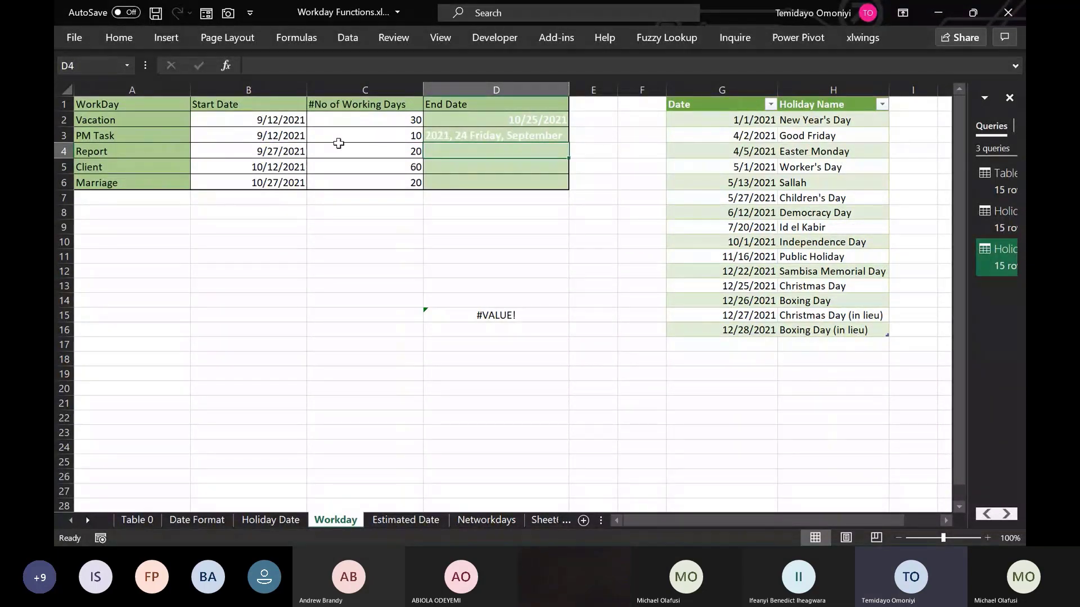
Step: Fill D3's text-date formula down through D6
{"action": "left_click", "coordinate": [462, 135]}
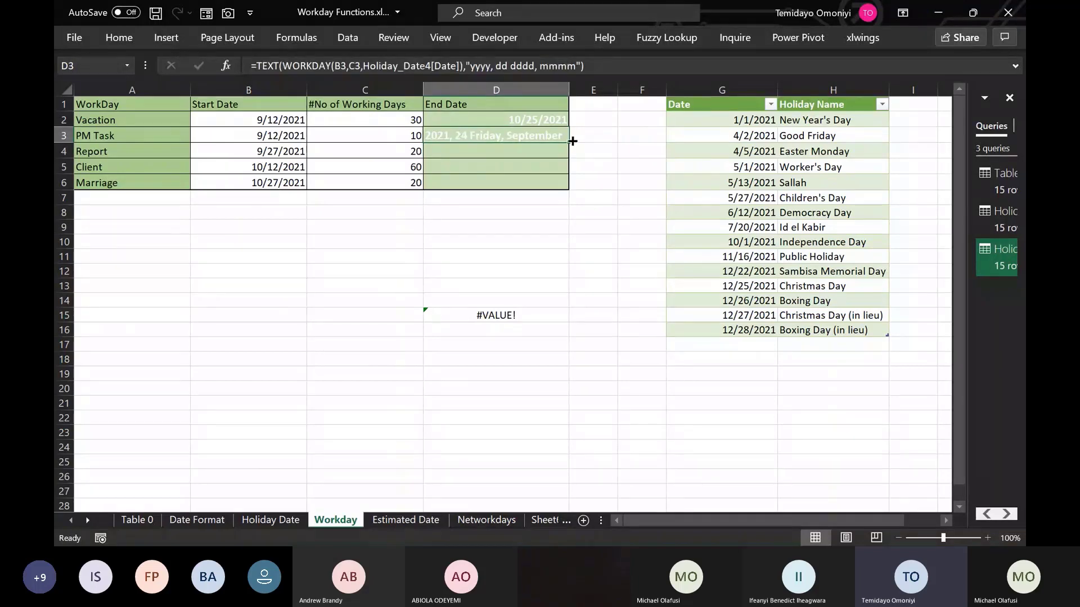
{"action": "left_click_drag", "start_coordinate": [573, 141], "coordinate": [568, 189]}
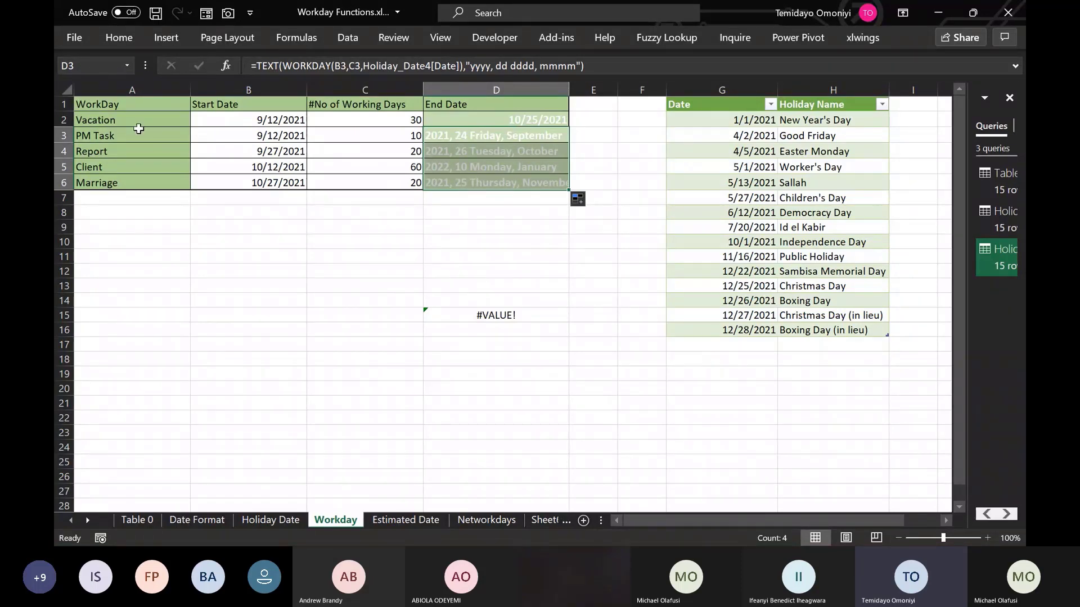
{"action": "left_click", "coordinate": [471, 122]}
{"action": "key", "text": "Down"}
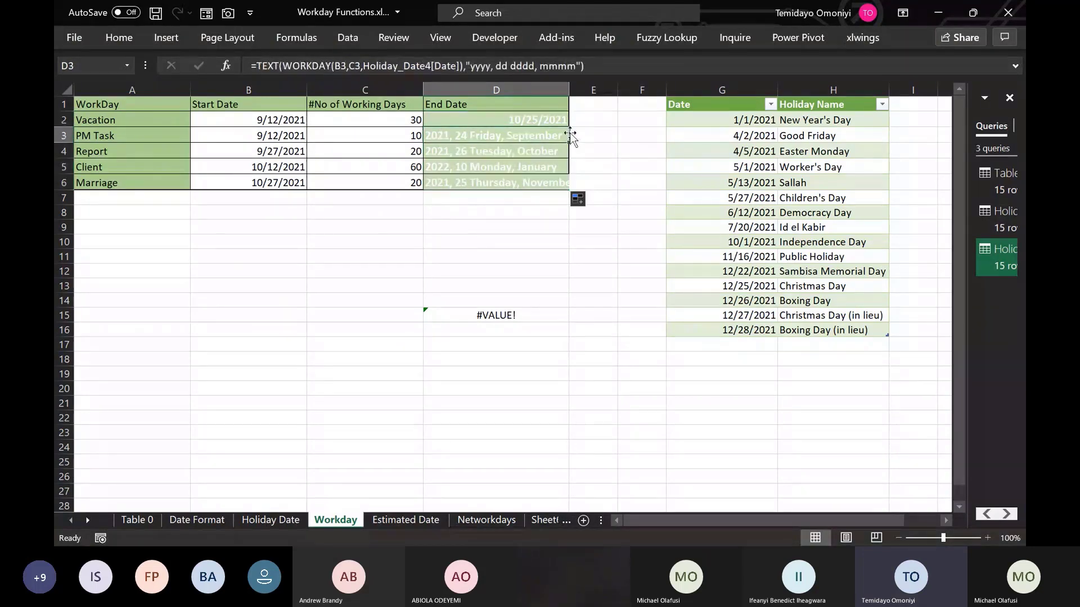
Step: Review the end-date formulas in D2, D3 and D6
{"action": "left_click", "coordinate": [472, 123]}
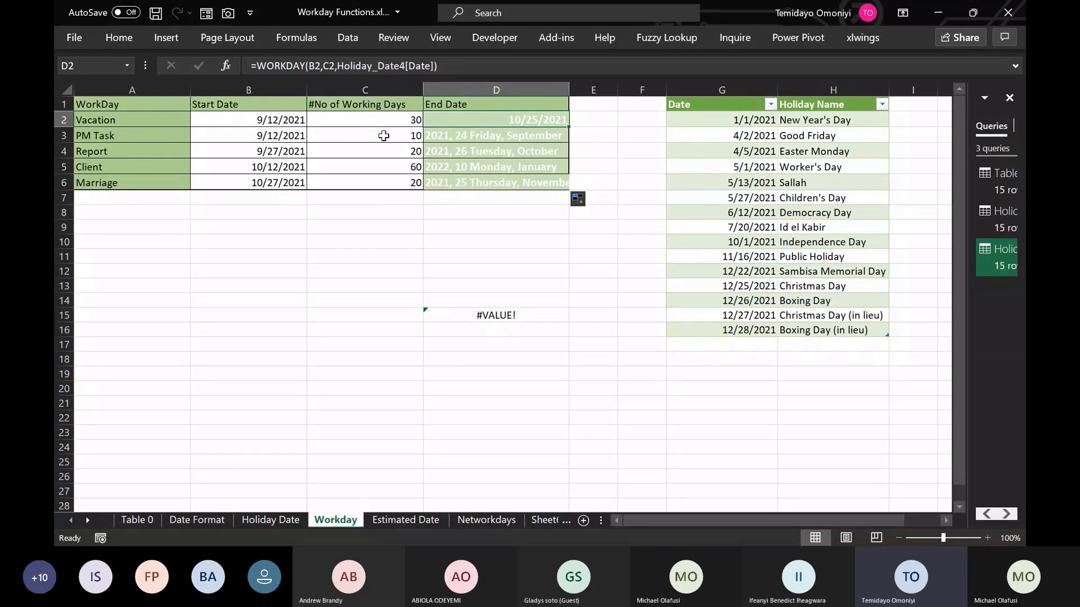
{"action": "left_click", "coordinate": [463, 138]}
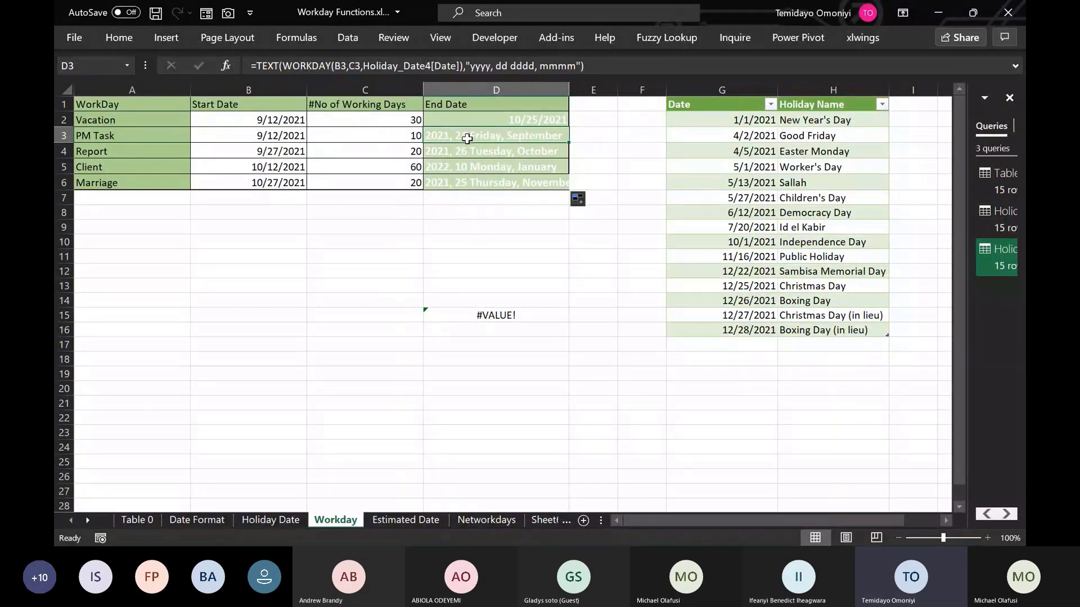
{"action": "left_click", "coordinate": [458, 183]}
{"action": "double_click", "coordinate": [459, 184]}
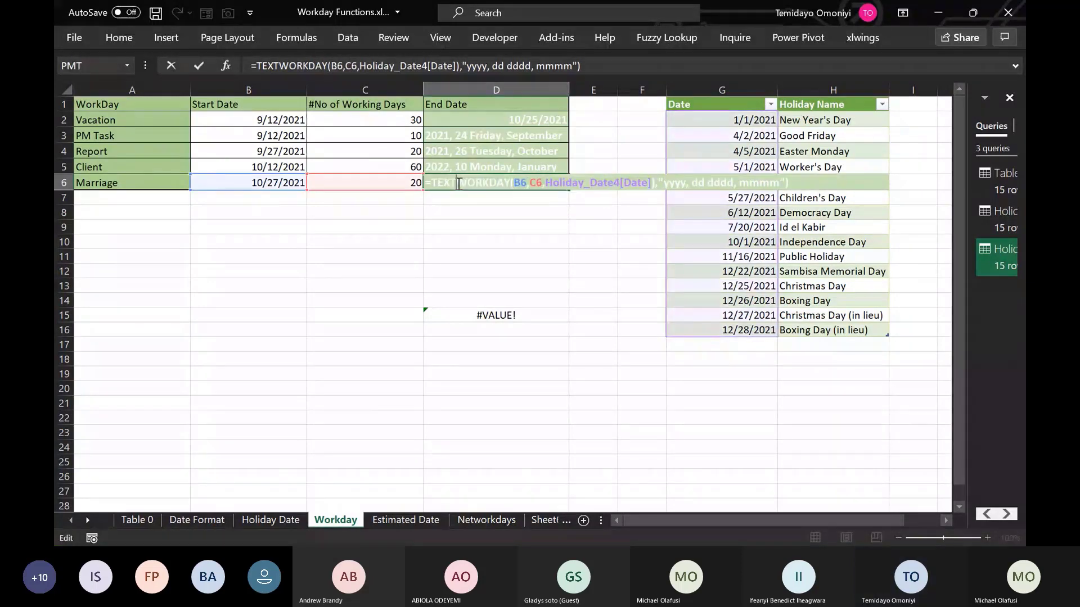
{"action": "key", "text": "Return"}
{"action": "left_click", "coordinate": [448, 230]}
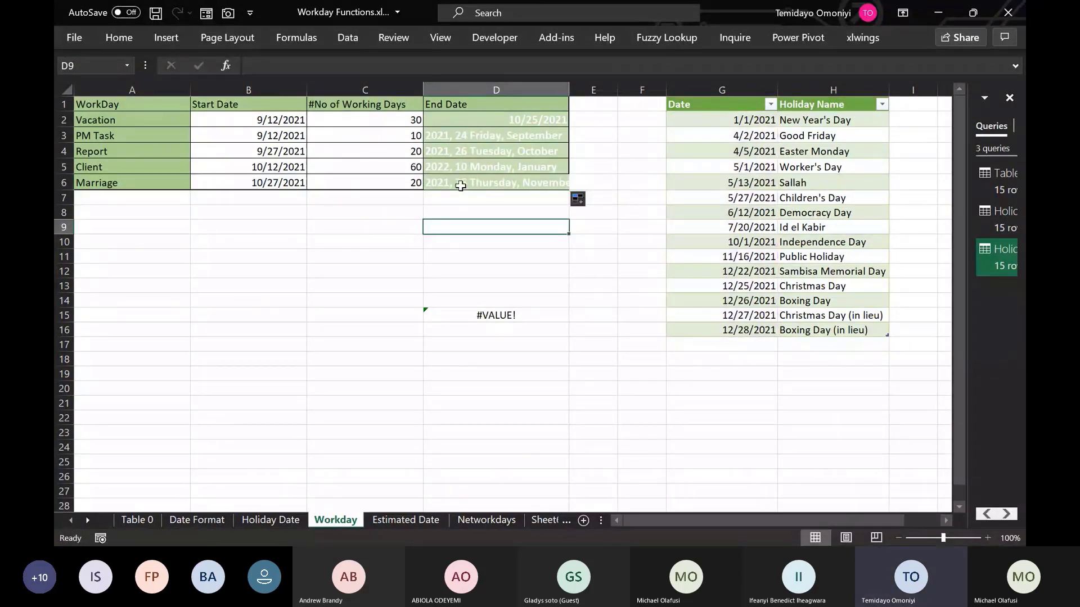
{"action": "left_click", "coordinate": [459, 186]}
Step: Clear D6 and begin =WORKDAY.INTL with B6 as start date and C6 as days
{"action": "key", "text": "Delete"}
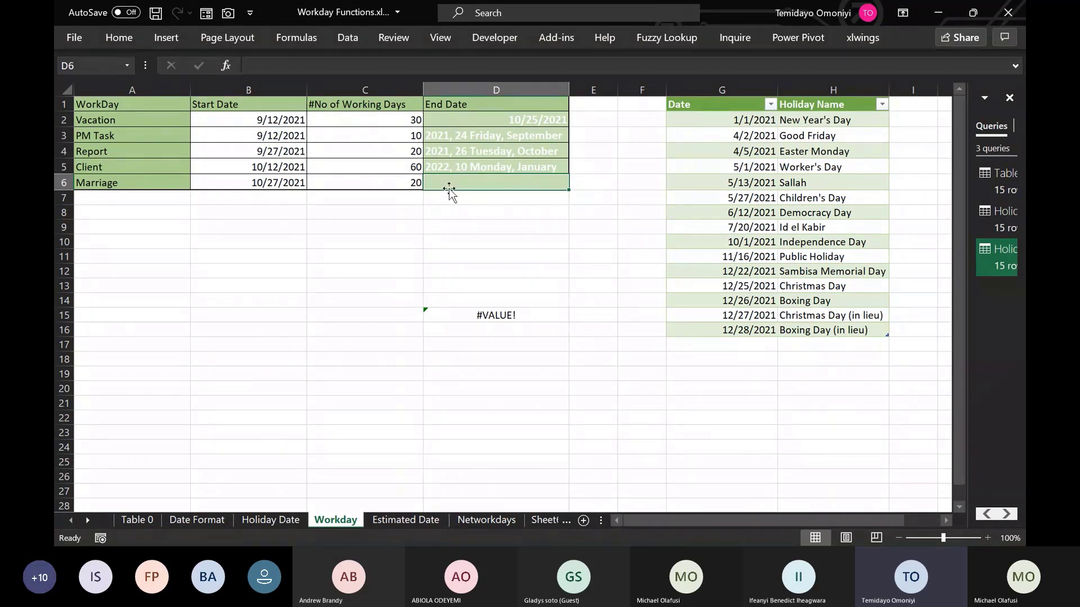
{"action": "type", "text": "=wor"}
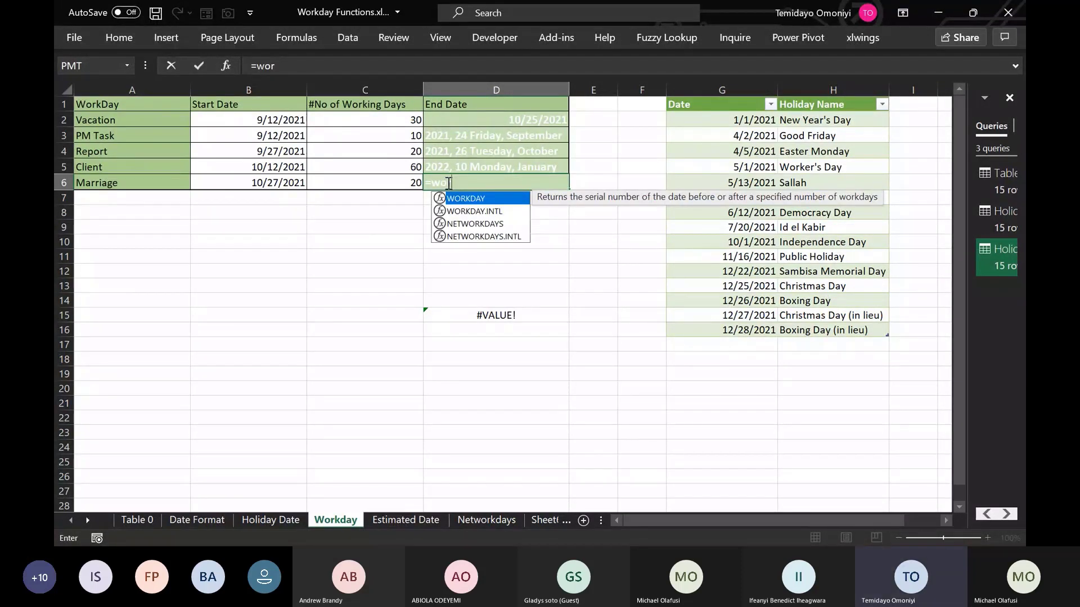
{"action": "key", "text": "Down"}
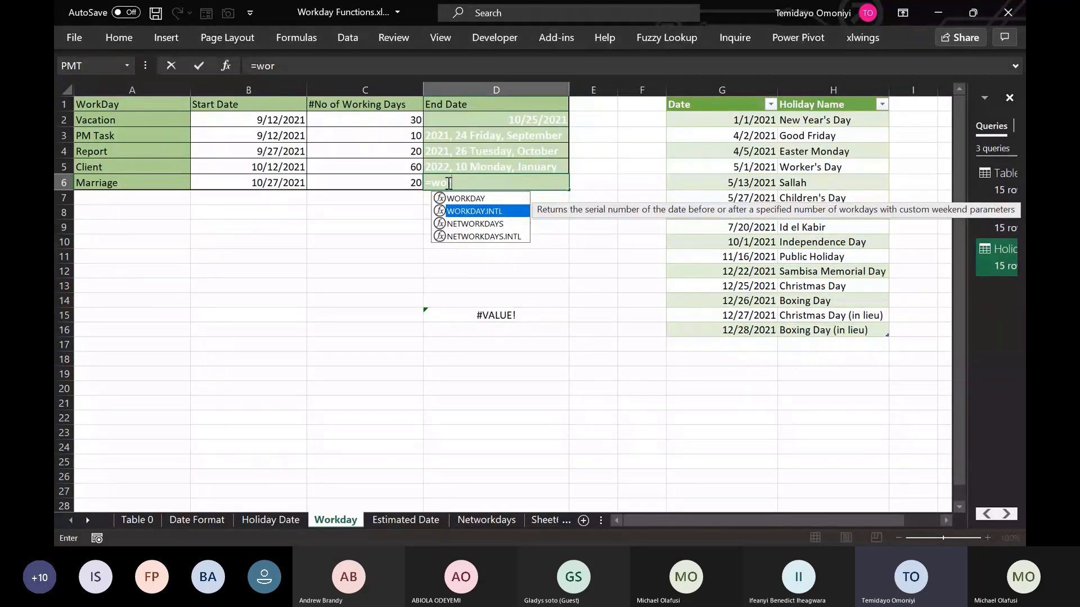
{"action": "key", "text": "Tab"}
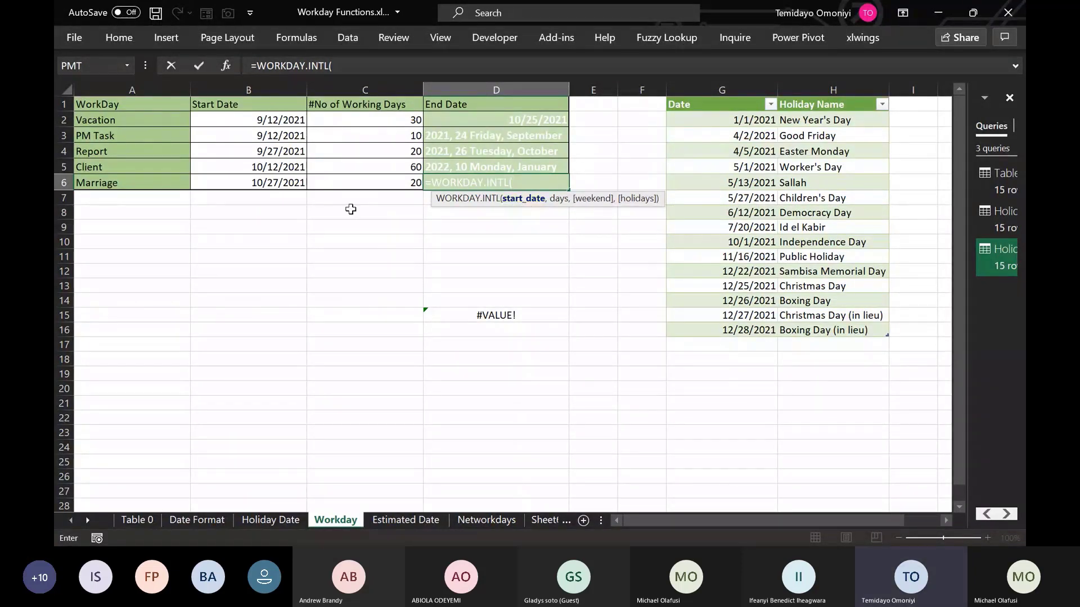
{"action": "left_click", "coordinate": [256, 183]}
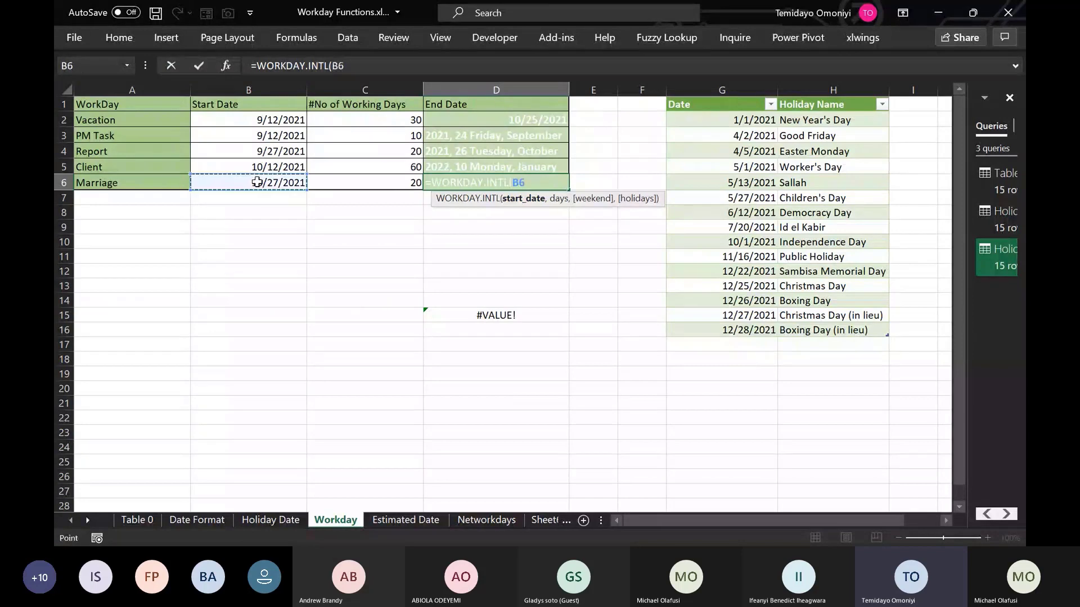
{"action": "type", "text": ","}
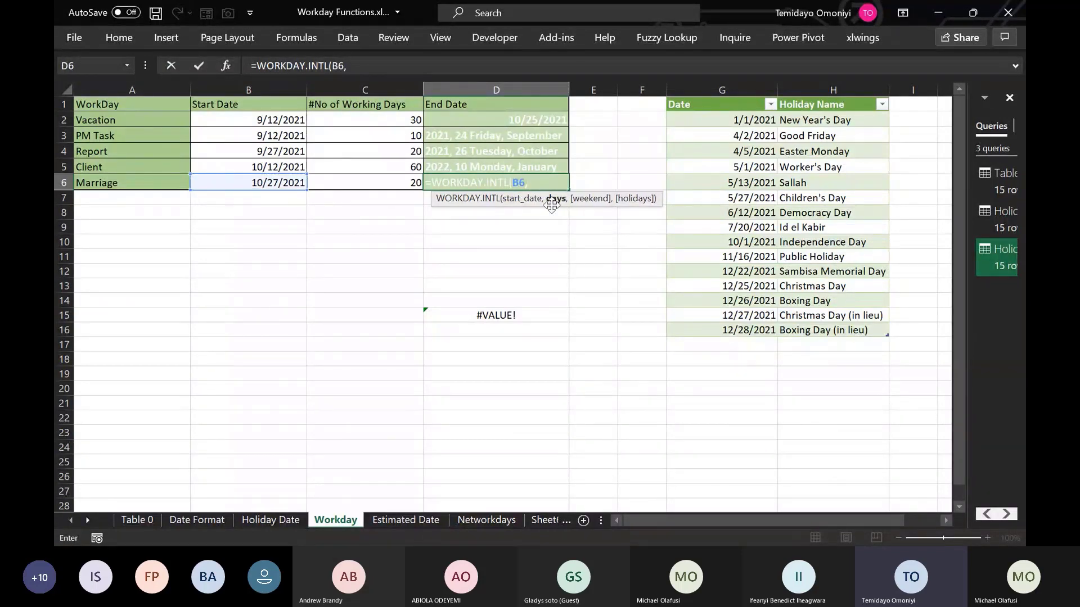
{"action": "left_click", "coordinate": [378, 183]}
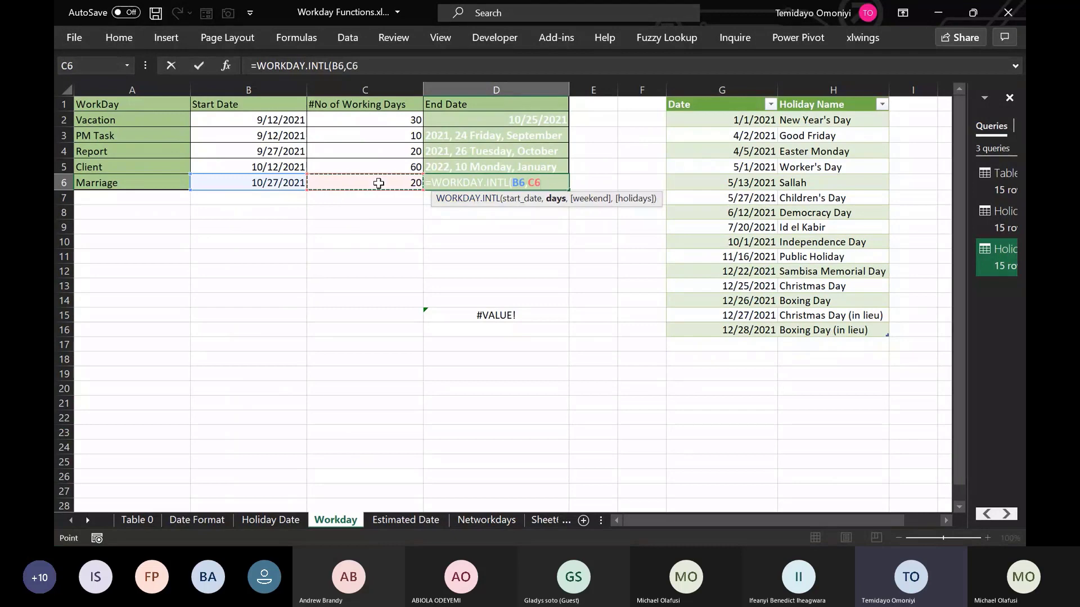
{"action": "type", "text": ","}
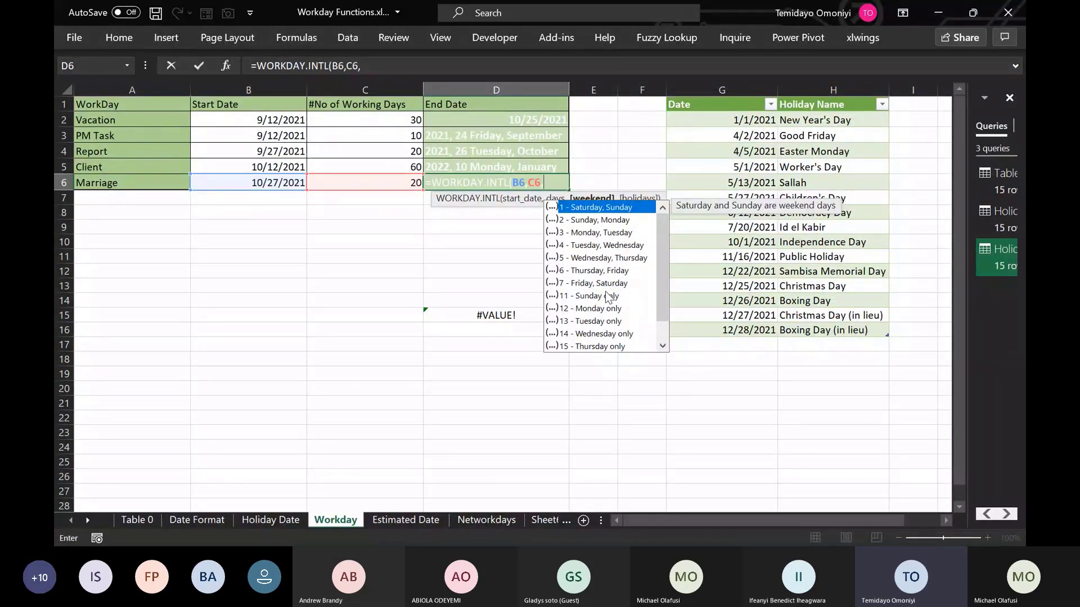
Step: Add weekend code 7 (Friday, Saturday) and Holiday_Date4[Date] holidays, giving 11/25/2021
{"action": "left_click", "coordinate": [576, 284]}
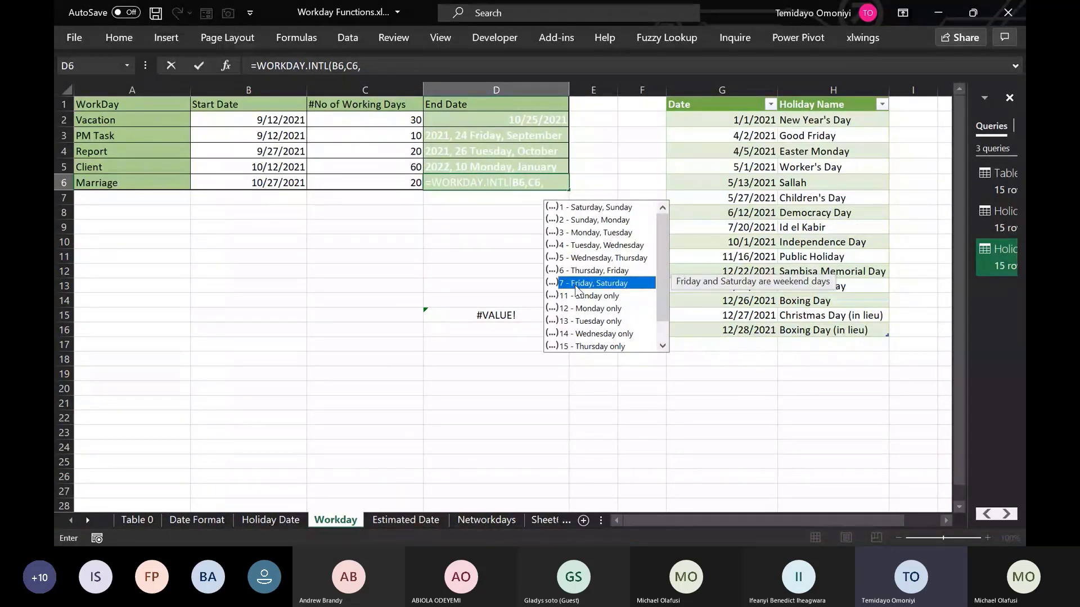
{"action": "double_click", "coordinate": [576, 284]}
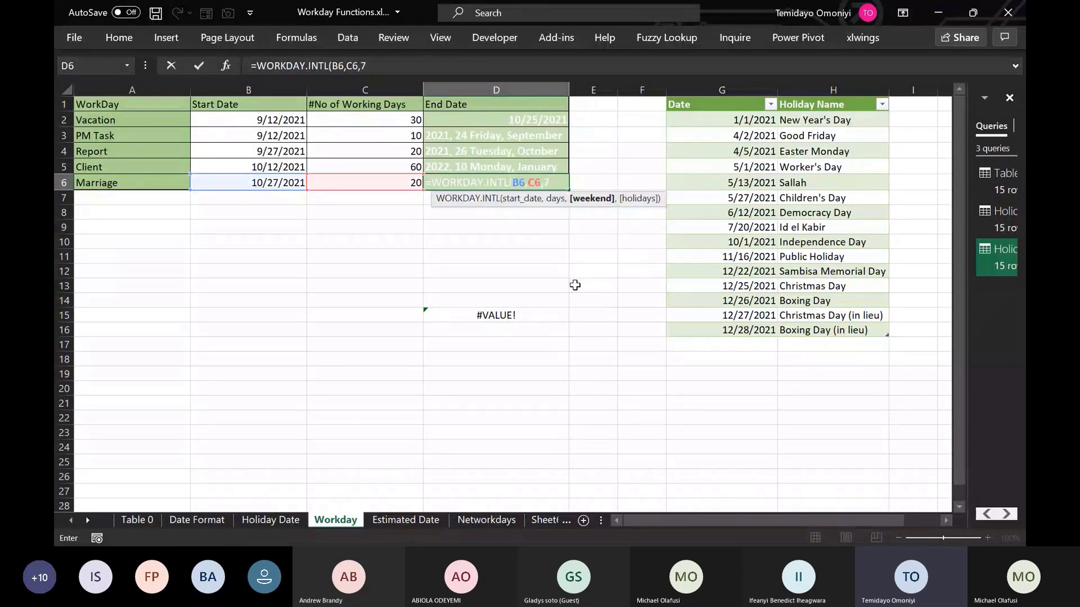
{"action": "type", "text": ","}
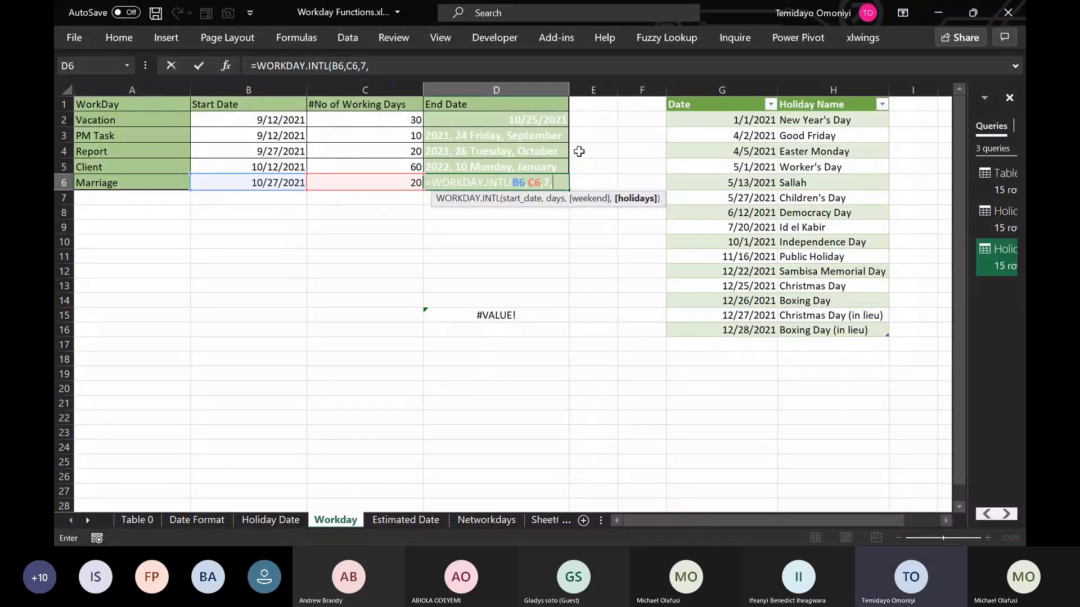
{"action": "left_click", "coordinate": [720, 122]}
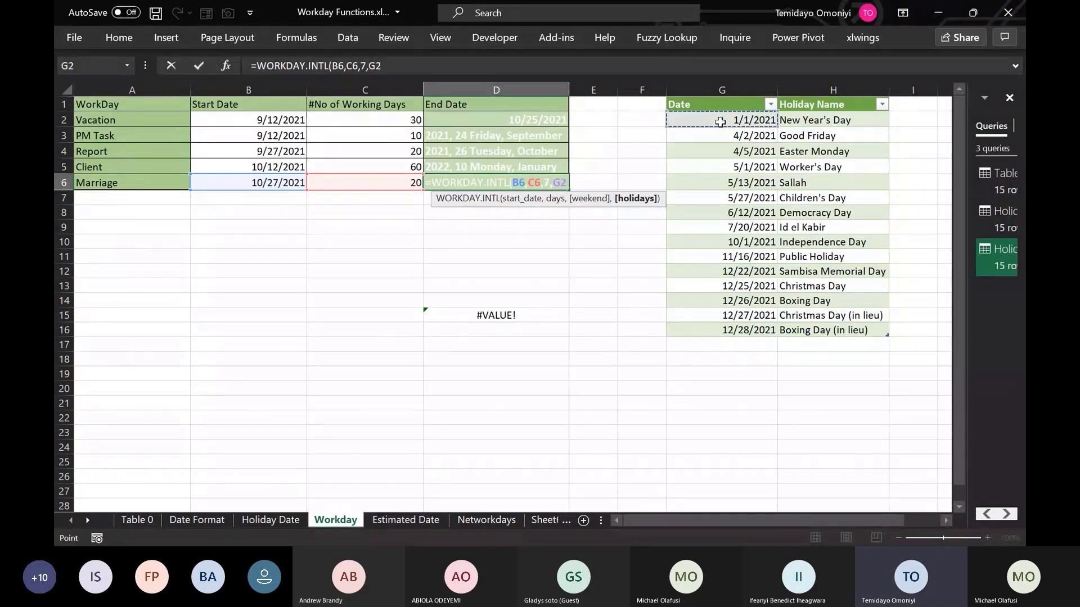
{"action": "key", "text": "ctrl+shift+Down"}
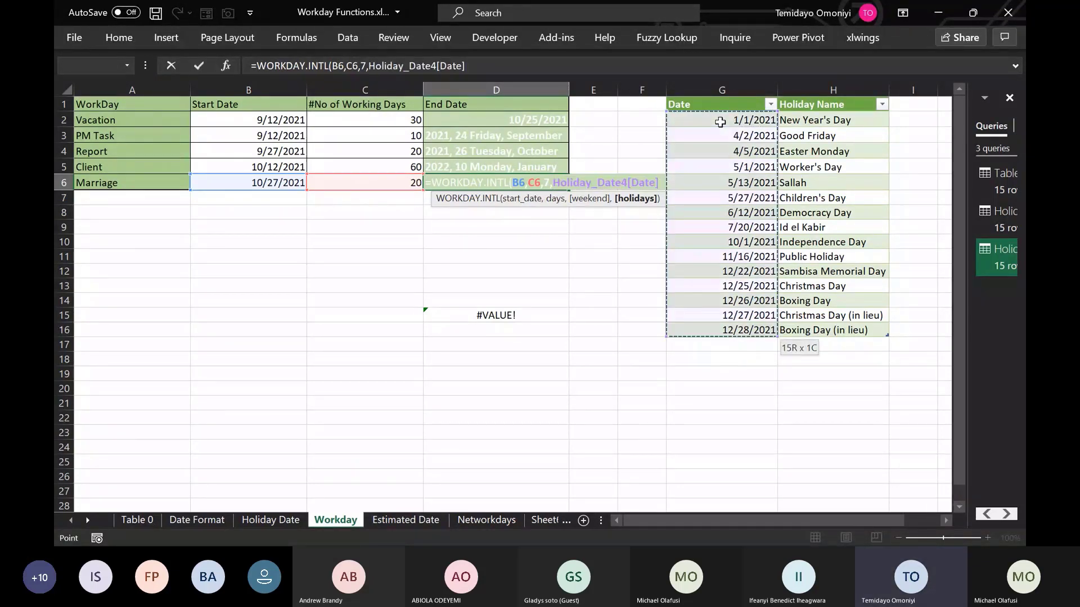
{"action": "type", "text": ")"}
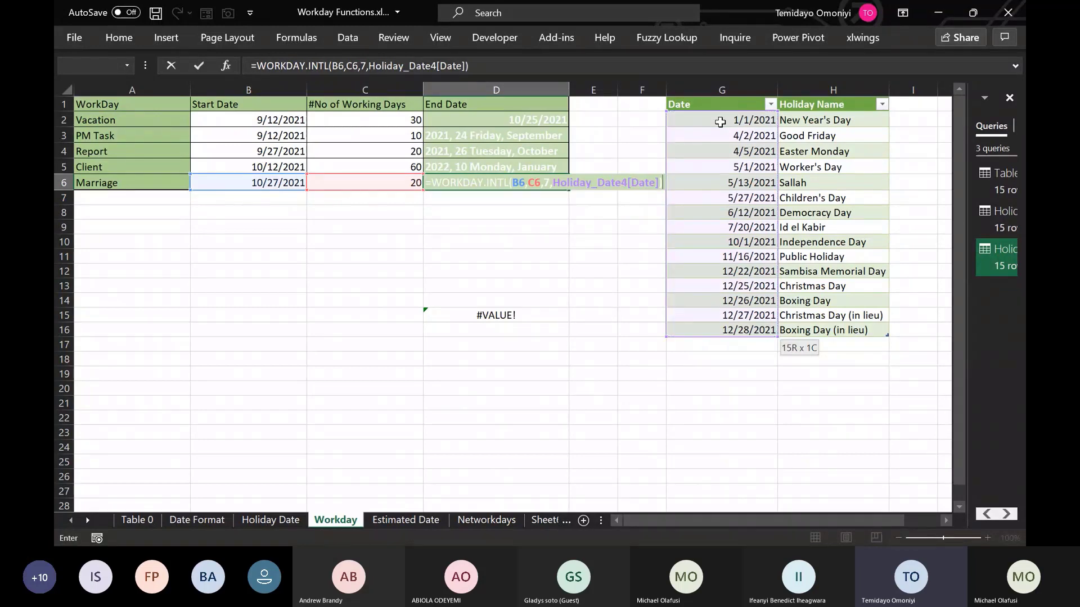
{"action": "key", "text": "ctrl+Return"}
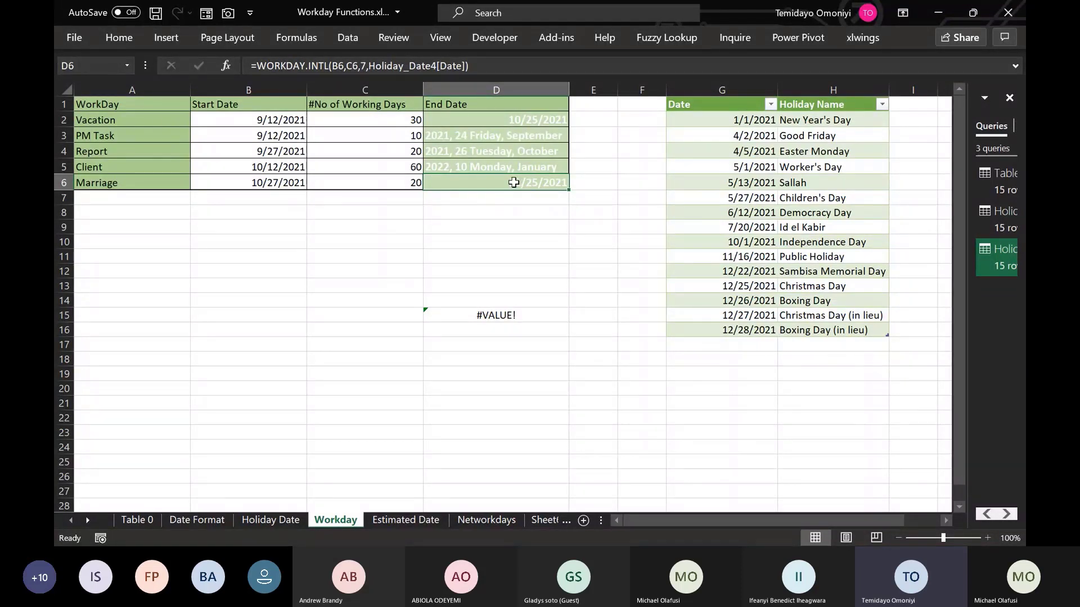
Step: Clear the stray #VALUE! error in D15 and switch to the Estimated Date sheet
{"action": "left_click", "coordinate": [450, 315]}
{"action": "key", "text": "Delete"}
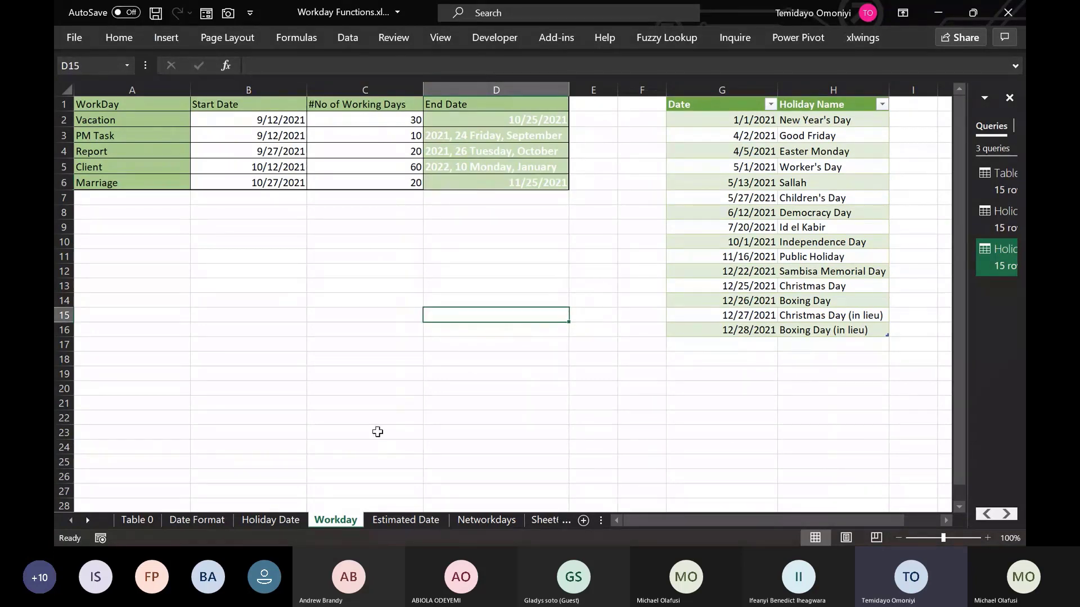
{"action": "left_click", "coordinate": [385, 521]}
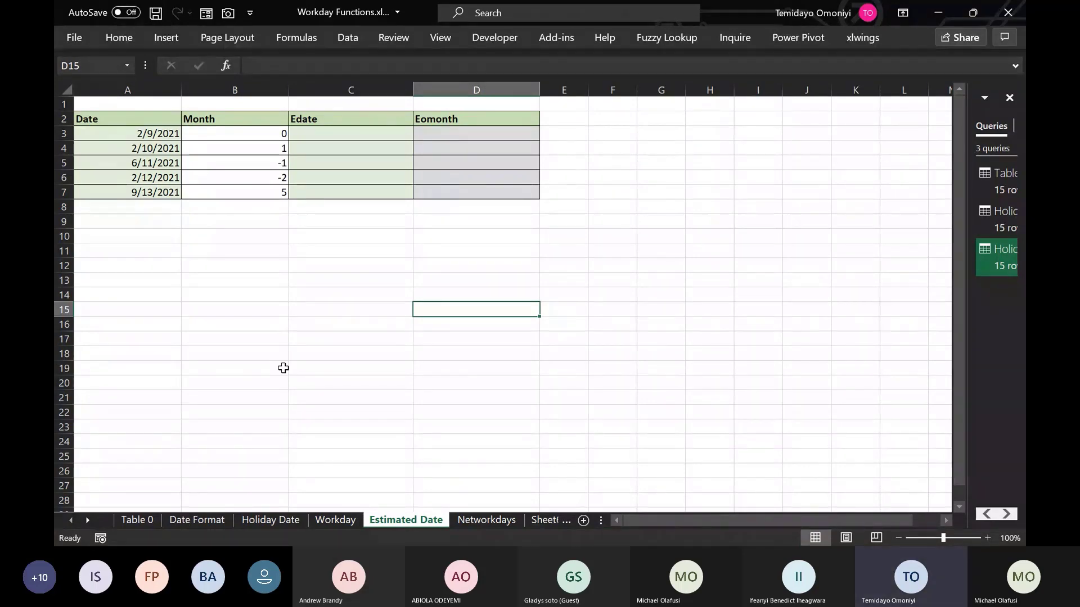
Step: Enter =EDATE(A3,B3) in C3, giving 2/9/2021
{"action": "left_click", "coordinate": [322, 140]}
{"action": "type", "text": "=EDATE("}
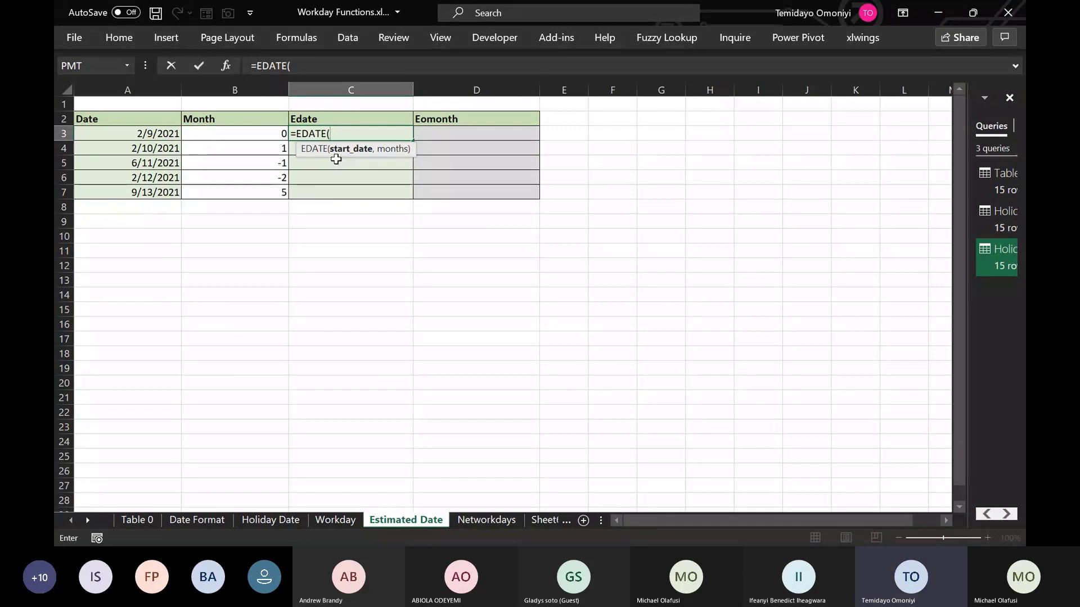
{"action": "left_click", "coordinate": [159, 136]}
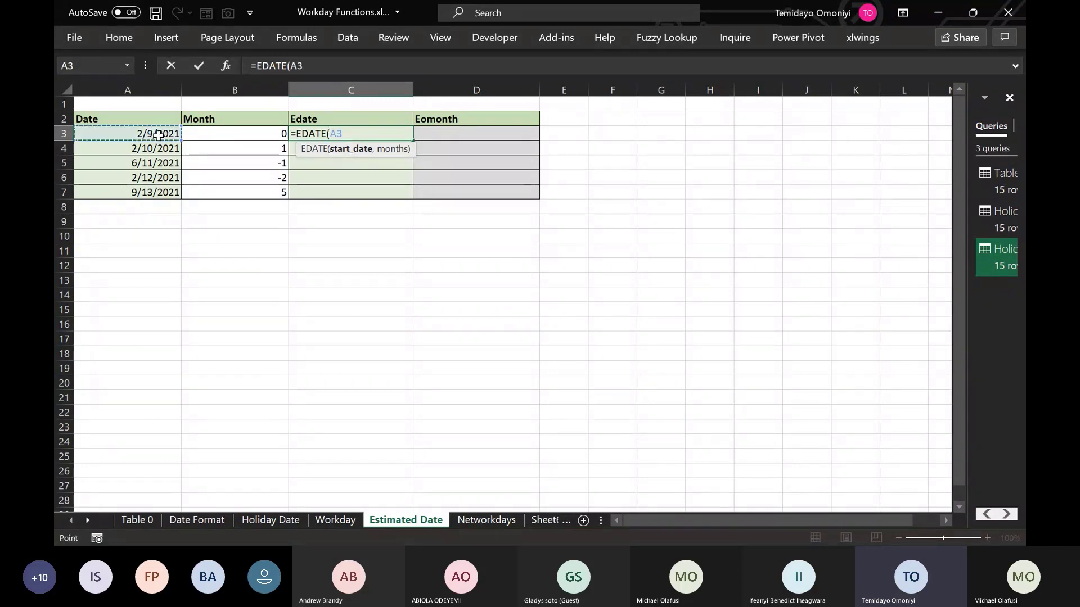
{"action": "type", "text": ","}
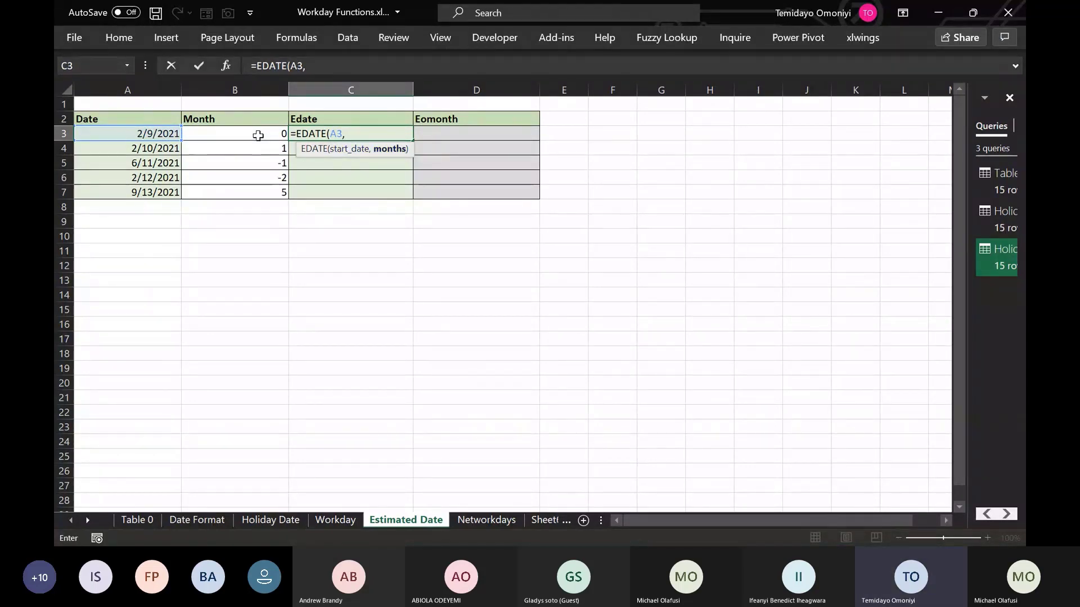
{"action": "left_click", "coordinate": [257, 136]}
{"action": "key", "text": "Return"}
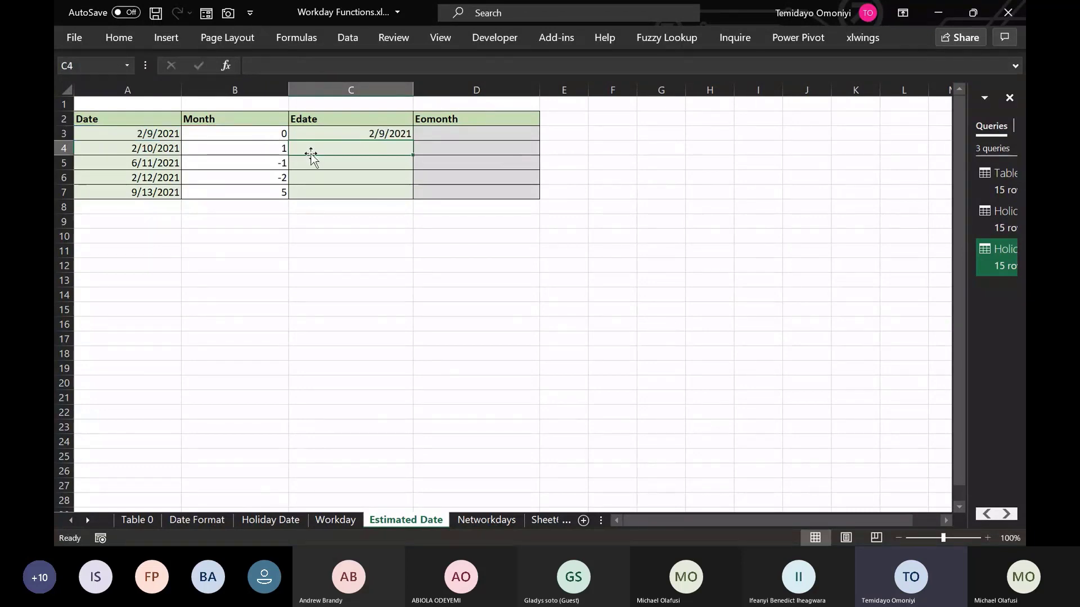
Step: Replace the date in A4 with =TODAY()
{"action": "type", "text": "=edate("}
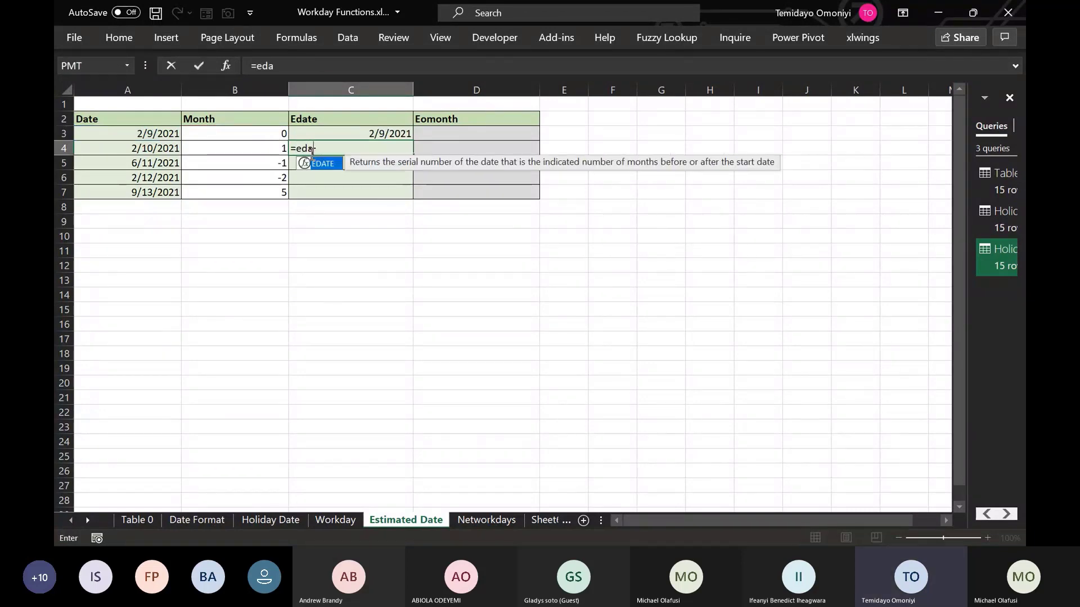
{"action": "left_click", "coordinate": [165, 151]}
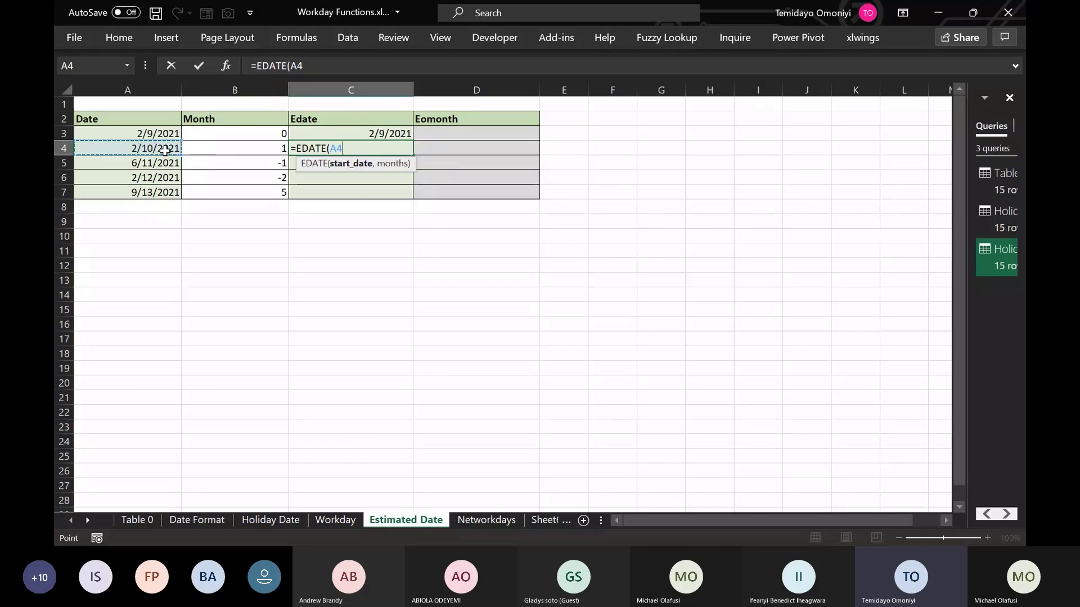
{"action": "type", "text": ","}
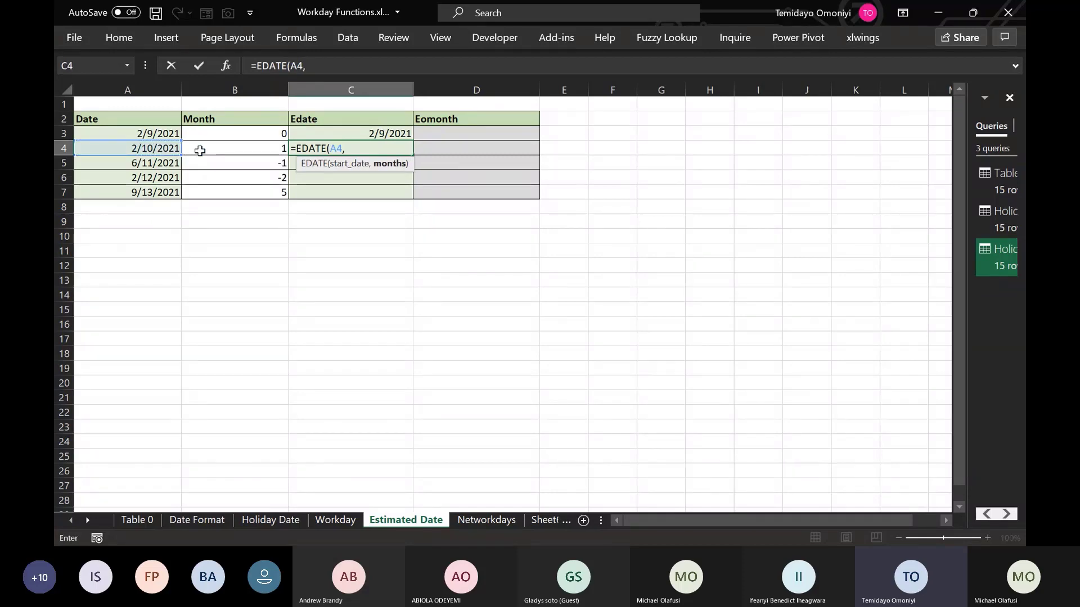
{"action": "left_click", "coordinate": [199, 151]}
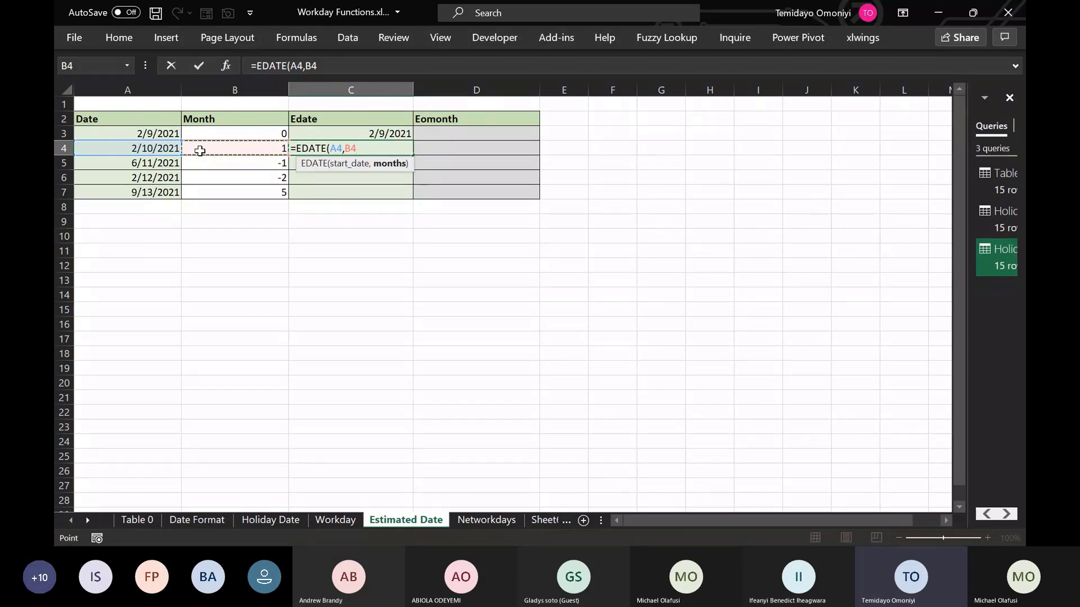
{"action": "key", "text": "Escape"}
{"action": "left_click", "coordinate": [144, 148]}
{"action": "key", "text": "Delete"}
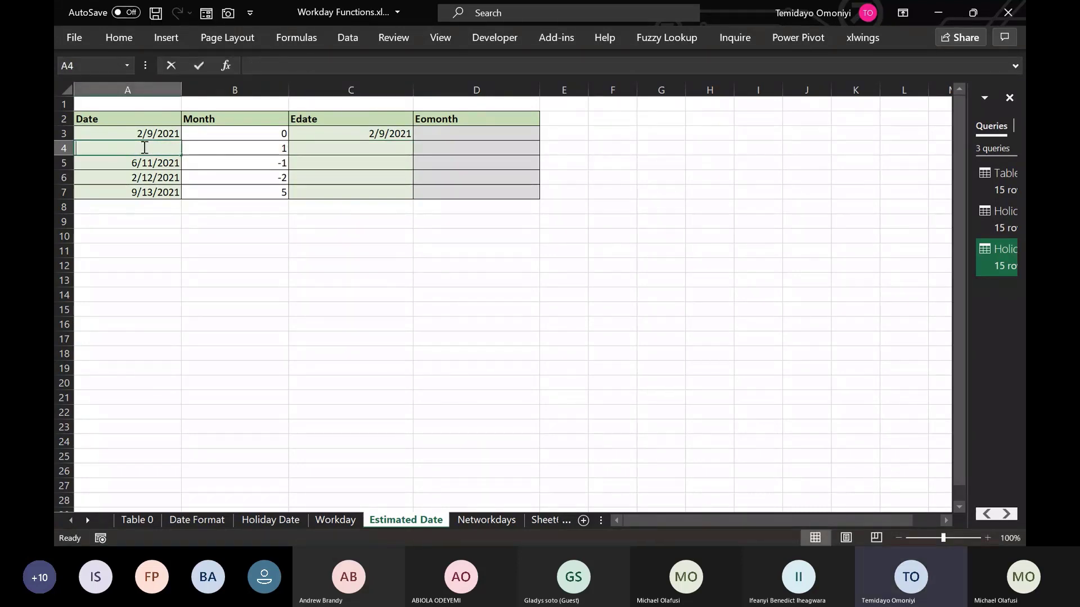
{"action": "type", "text": "=toda"}
{"action": "key", "text": "Tab"}
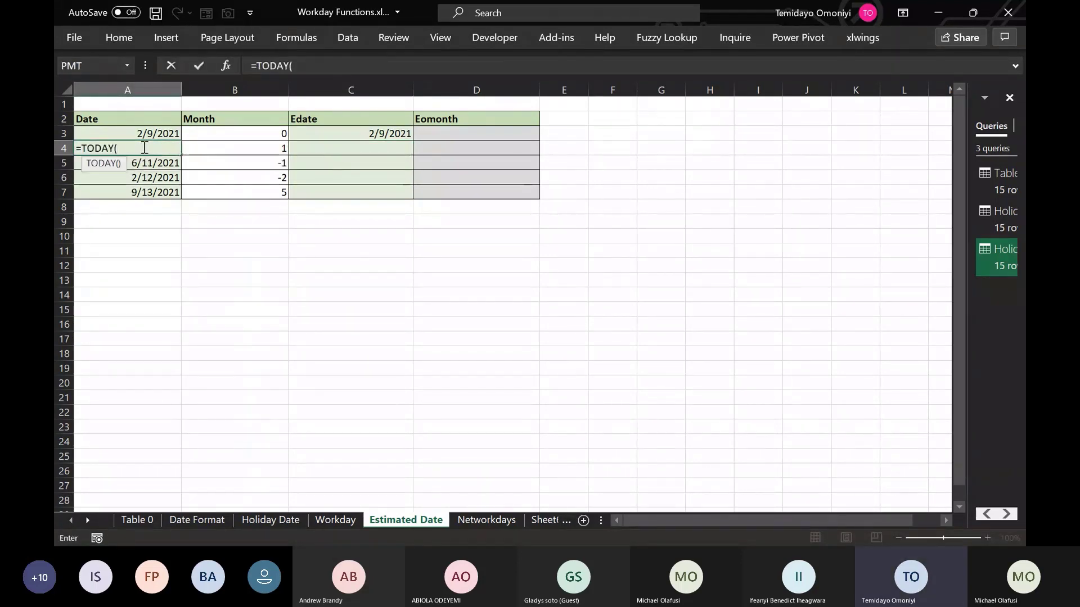
{"action": "type", "text": ")"}
{"action": "key", "text": "Return"}
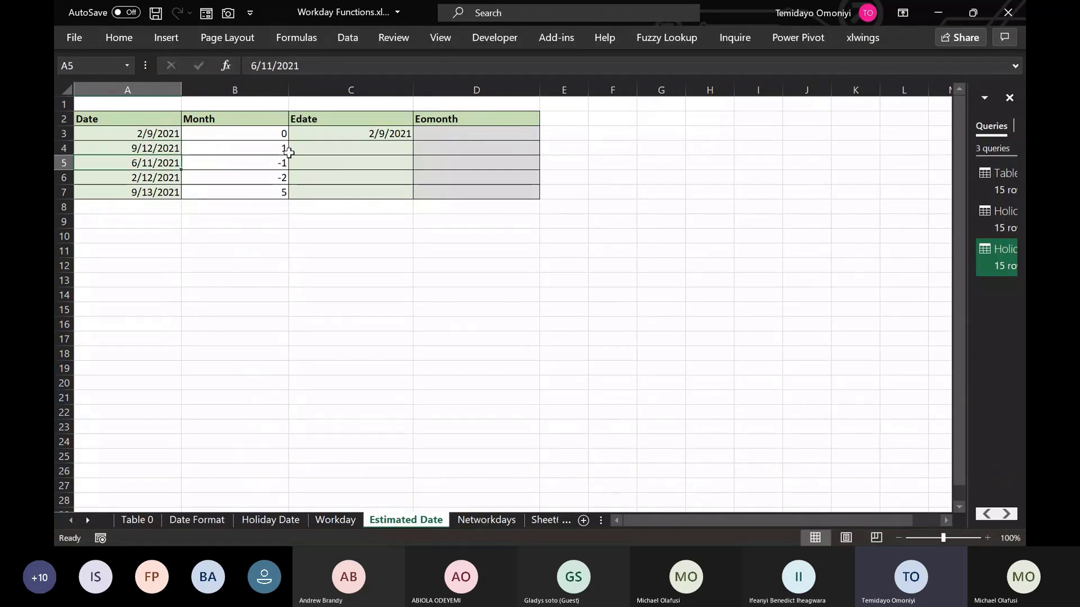
Step: Enter =EDATE(A4,B4) in C4, giving 10/12/2021
{"action": "left_click", "coordinate": [325, 150]}
{"action": "type", "text": "="}
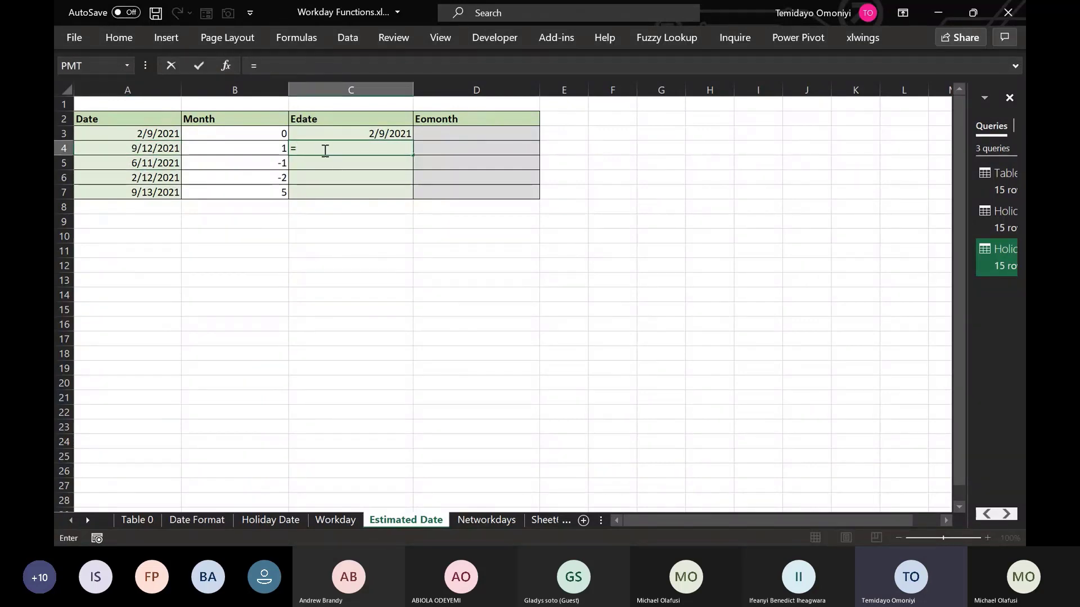
{"action": "type", "text": "eda"}
{"action": "key", "text": "Tab"}
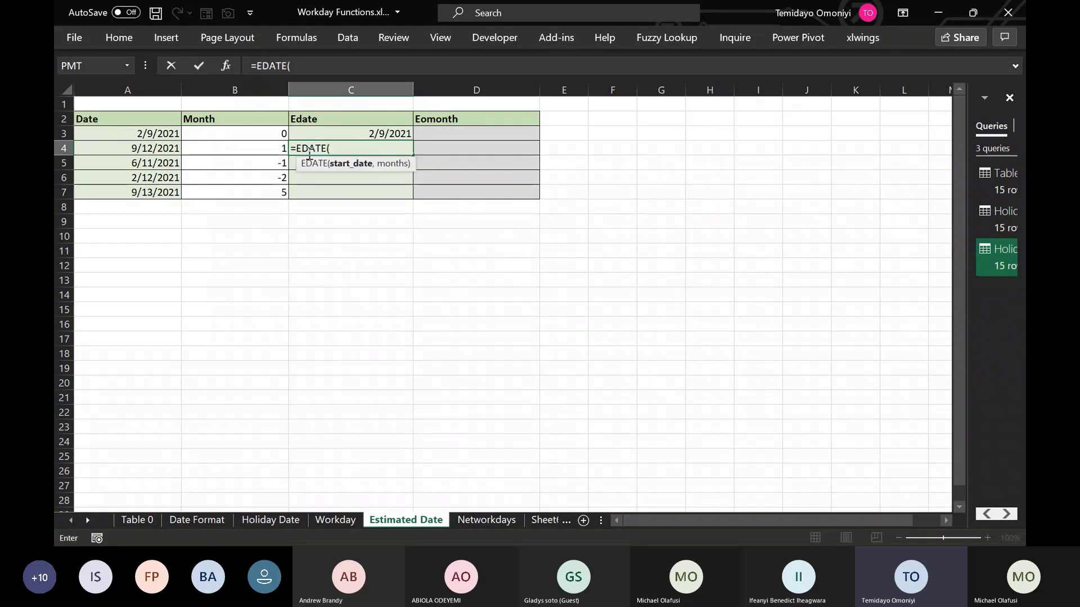
{"action": "left_click", "coordinate": [153, 149]}
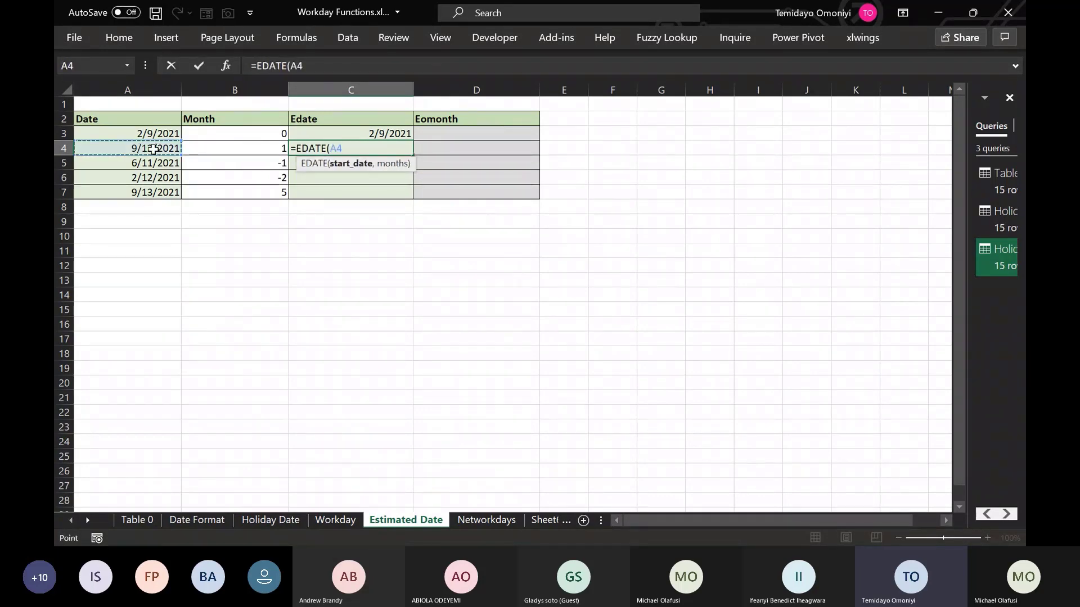
{"action": "type", "text": ","}
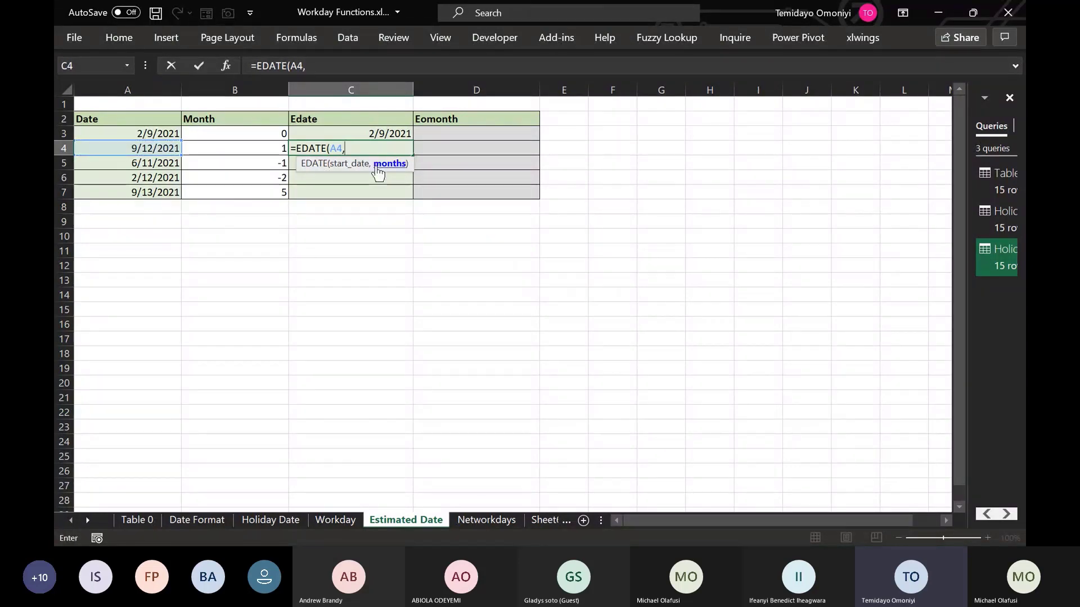
{"action": "left_click", "coordinate": [261, 148]}
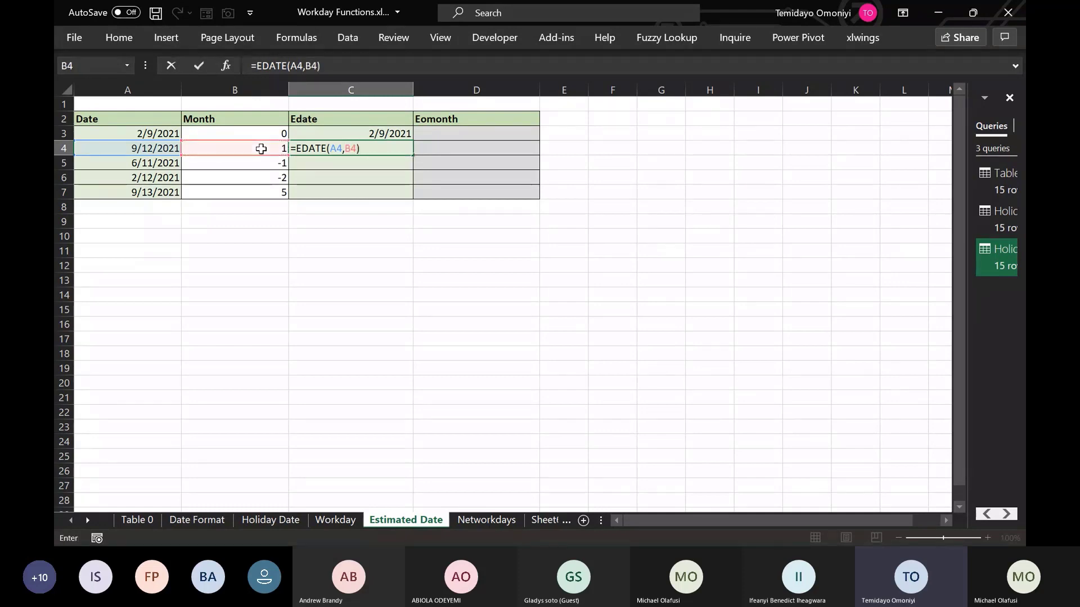
{"action": "key", "text": "Return"}
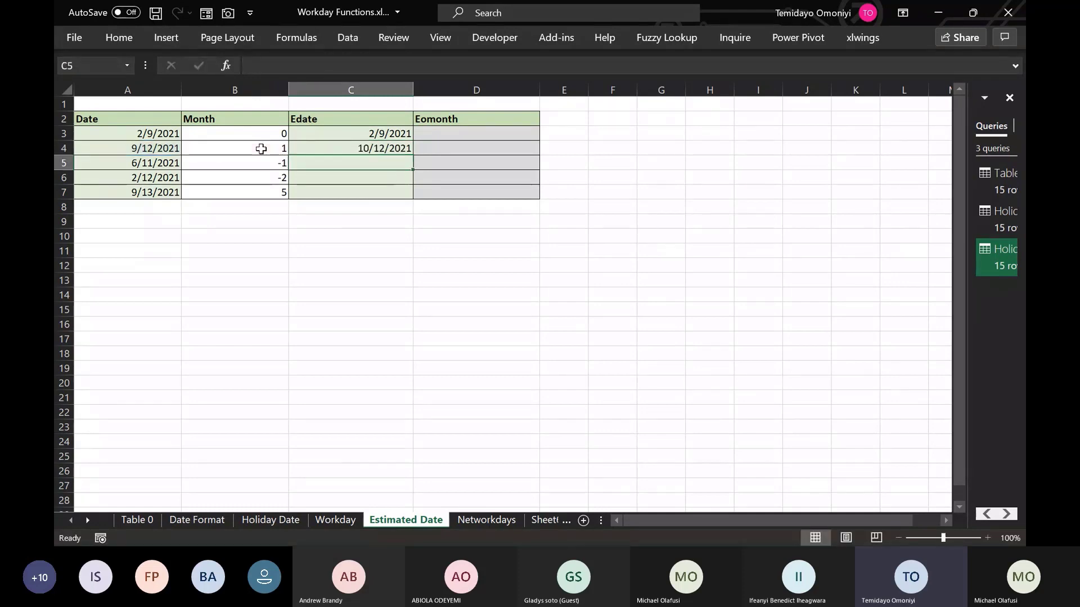
Step: Fill the EDATE formula from C4 down to C7 and clear the extra 1/0/1900 in C8
{"action": "left_click", "coordinate": [367, 148]}
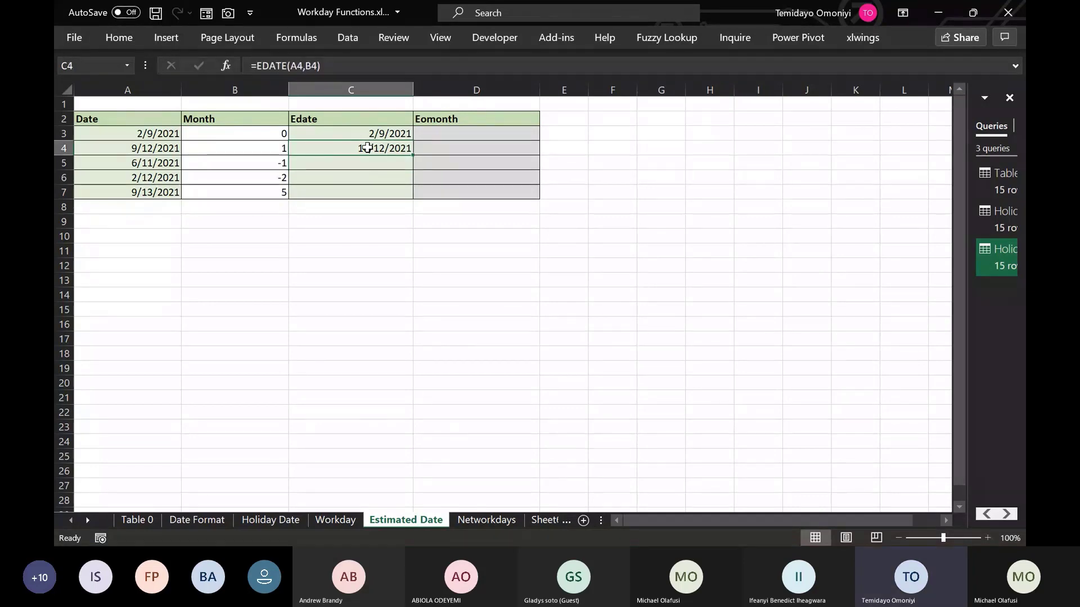
{"action": "left_click_drag", "start_coordinate": [414, 155], "coordinate": [419, 219]}
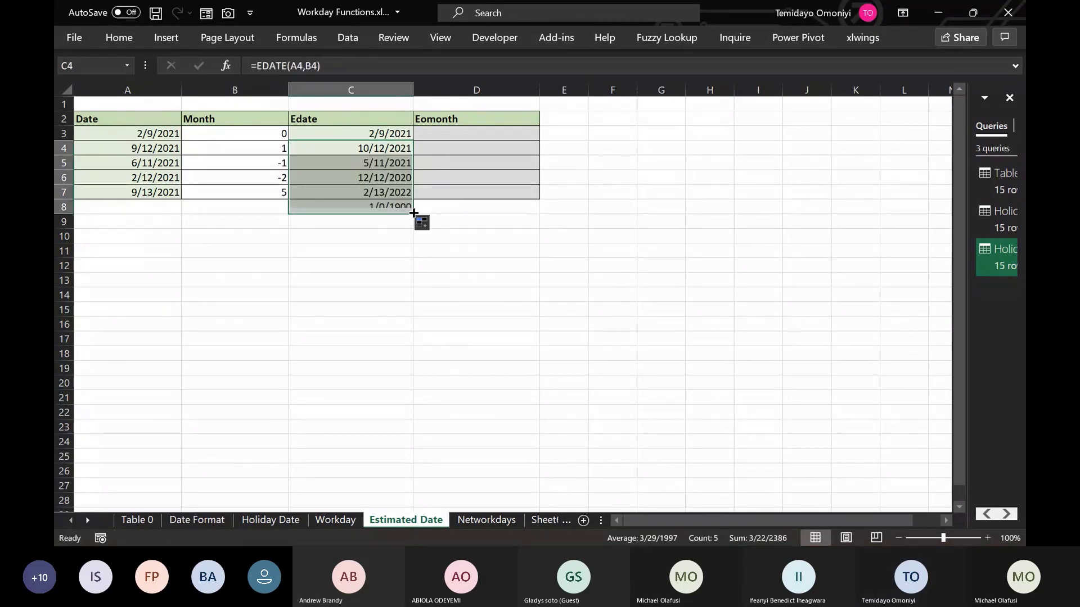
{"action": "left_click", "coordinate": [383, 208]}
{"action": "key", "text": "Delete"}
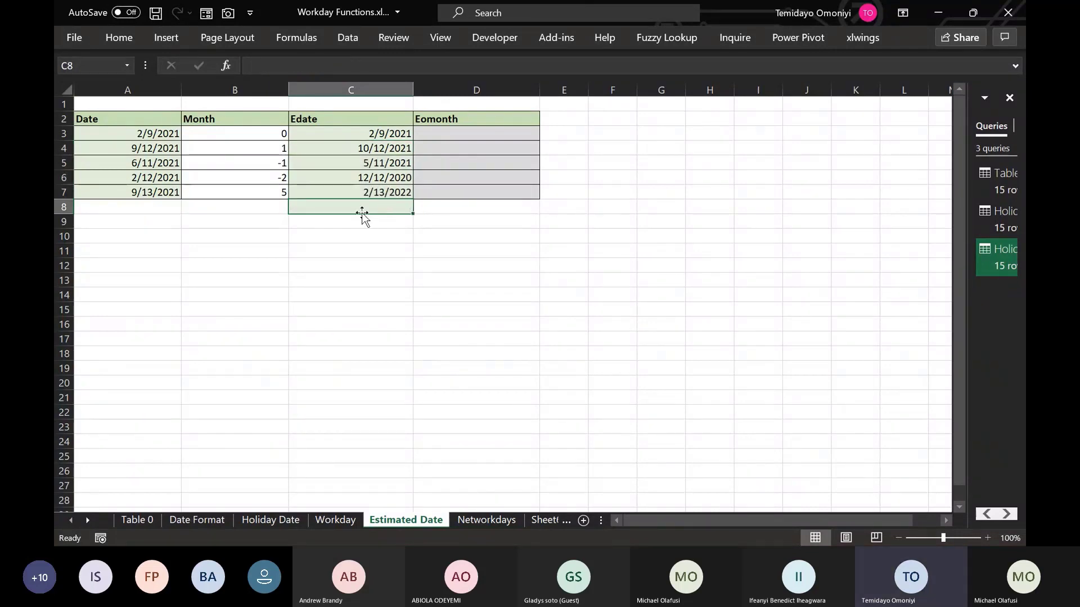
{"action": "left_click", "coordinate": [401, 196]}
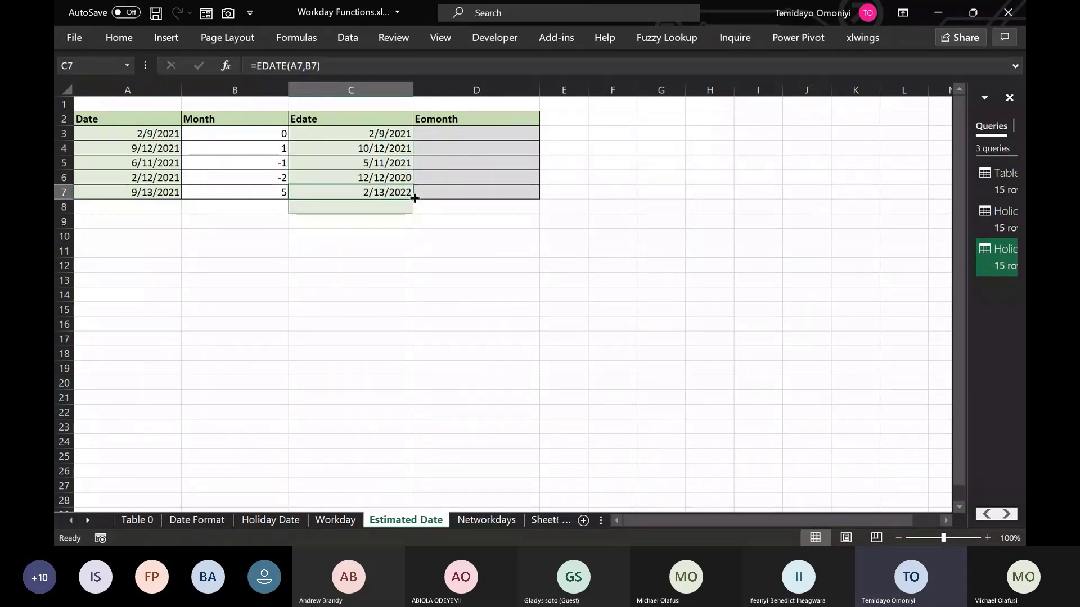
{"action": "left_click", "coordinate": [404, 207]}
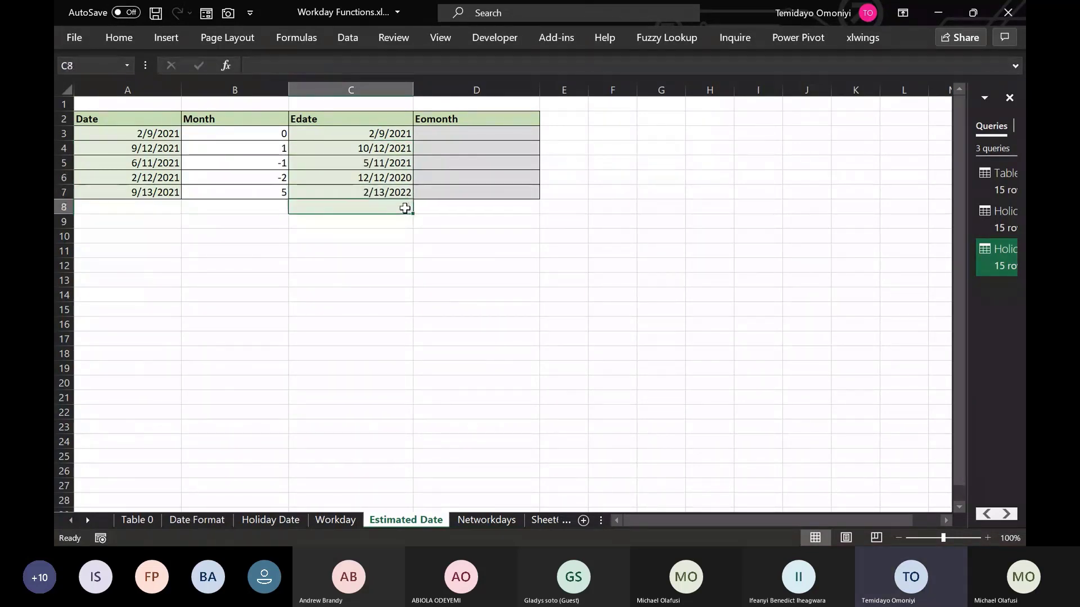
{"action": "left_click", "coordinate": [359, 195]}
{"action": "left_click", "coordinate": [153, 193]}
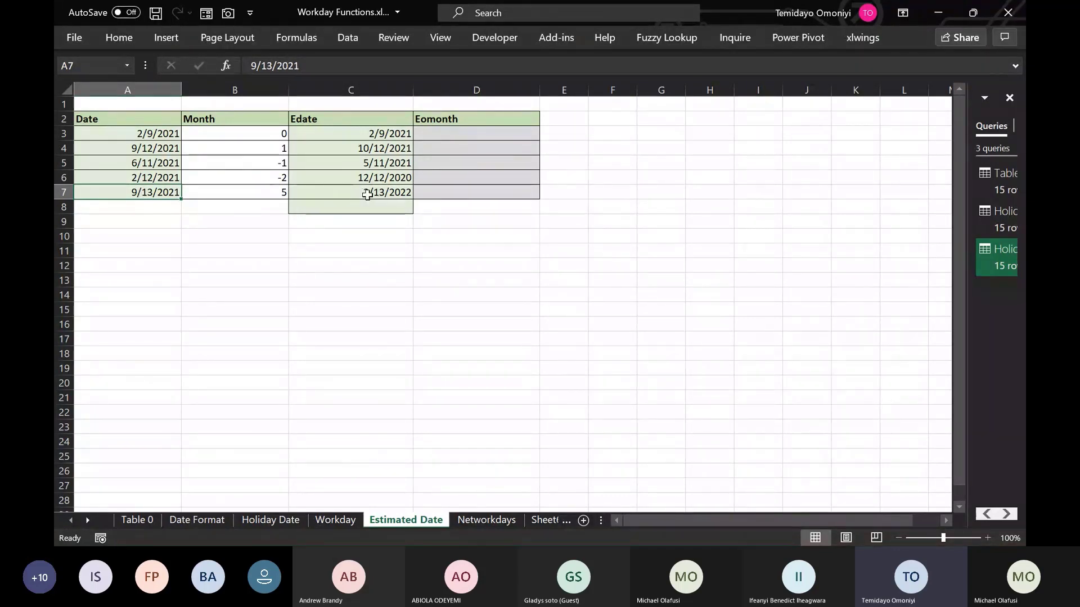
{"action": "left_click", "coordinate": [446, 129]}
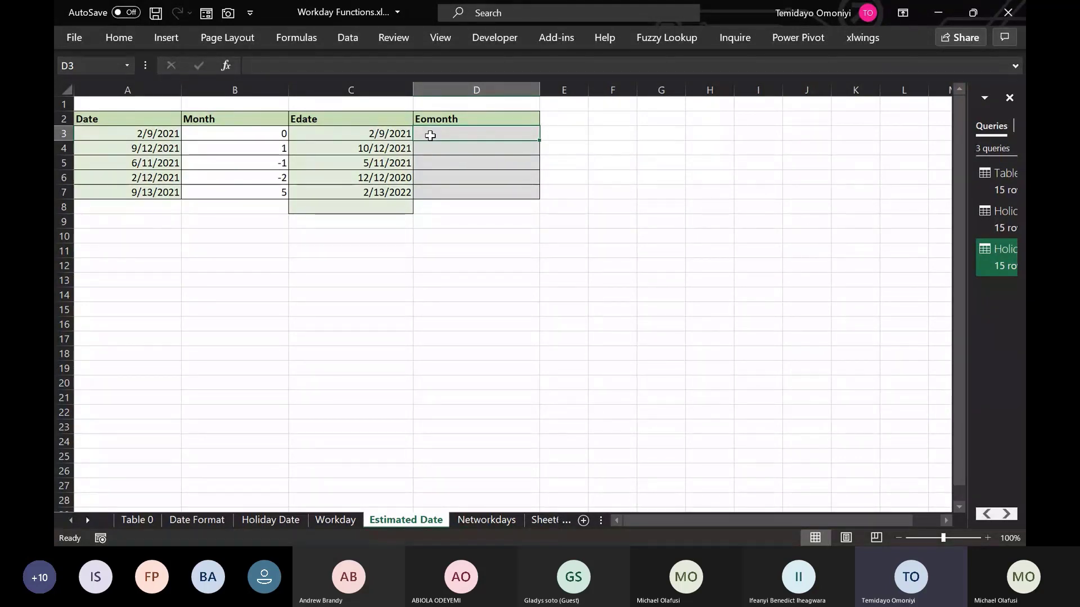
Step: Enter =EOMONTH(A3,B3) in D3, returning 2/28/2021
{"action": "type", "text": "="}
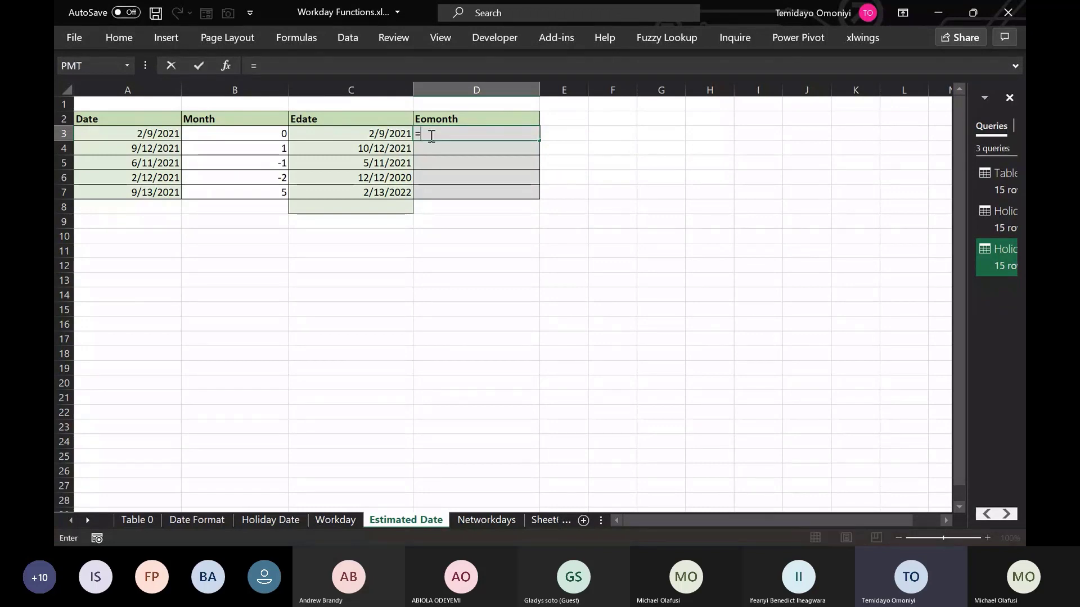
{"action": "type", "text": "eo"}
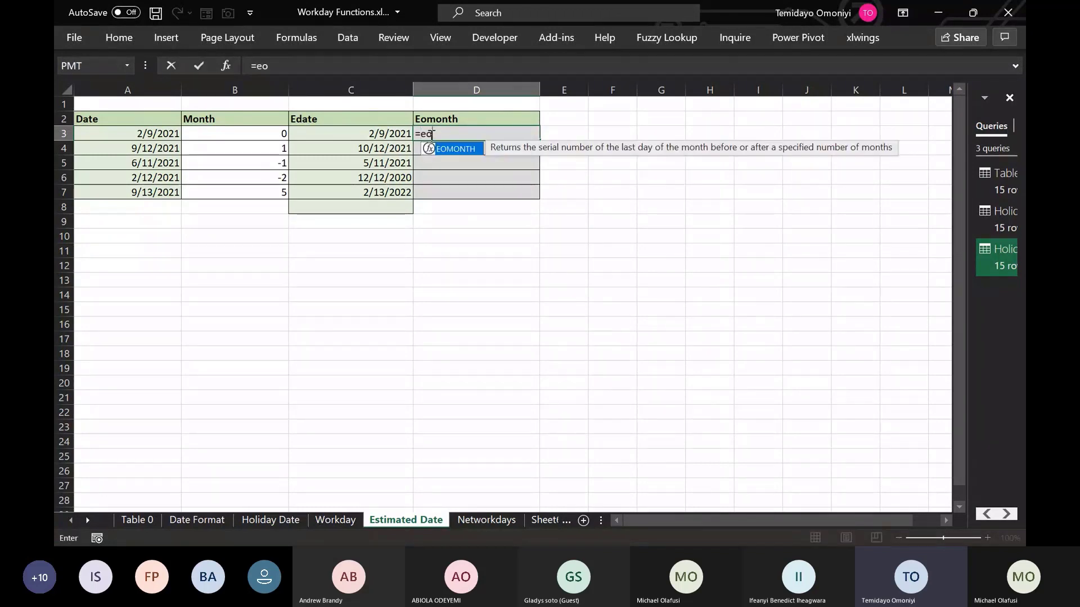
{"action": "key", "text": "Tab"}
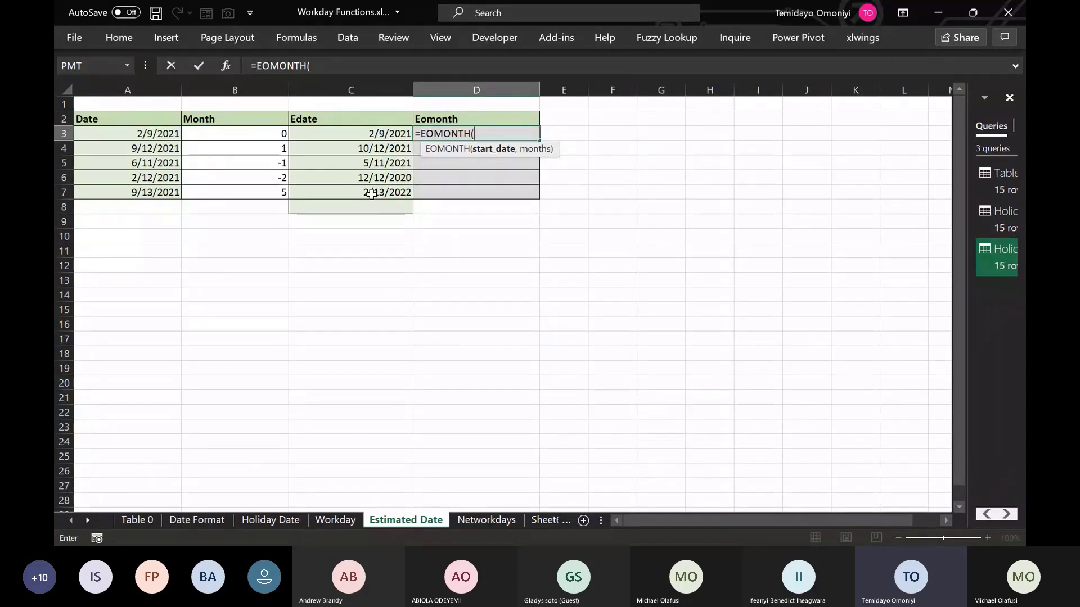
{"action": "left_click", "coordinate": [146, 134]}
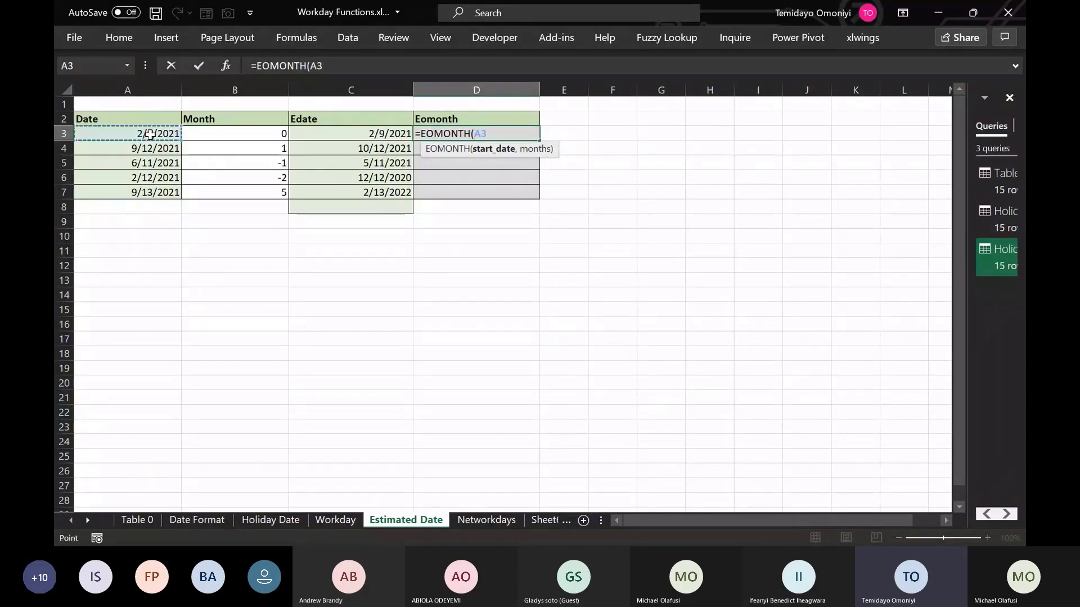
{"action": "type", "text": ","}
{"action": "left_click", "coordinate": [248, 133]}
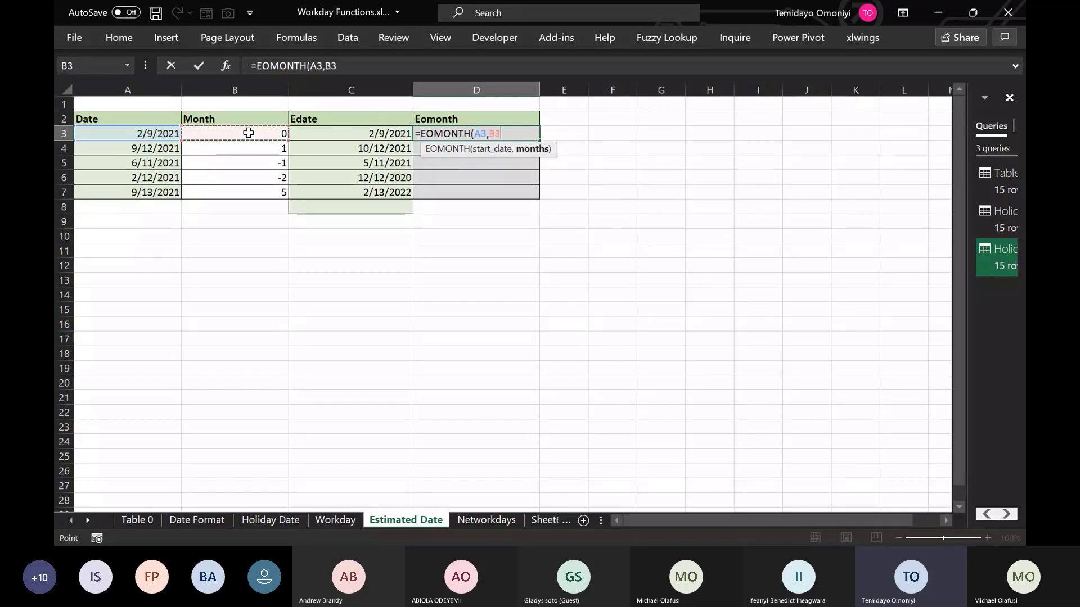
{"action": "type", "text": ")"}
{"action": "key", "text": "Return"}
{"action": "left_click", "coordinate": [446, 133]}
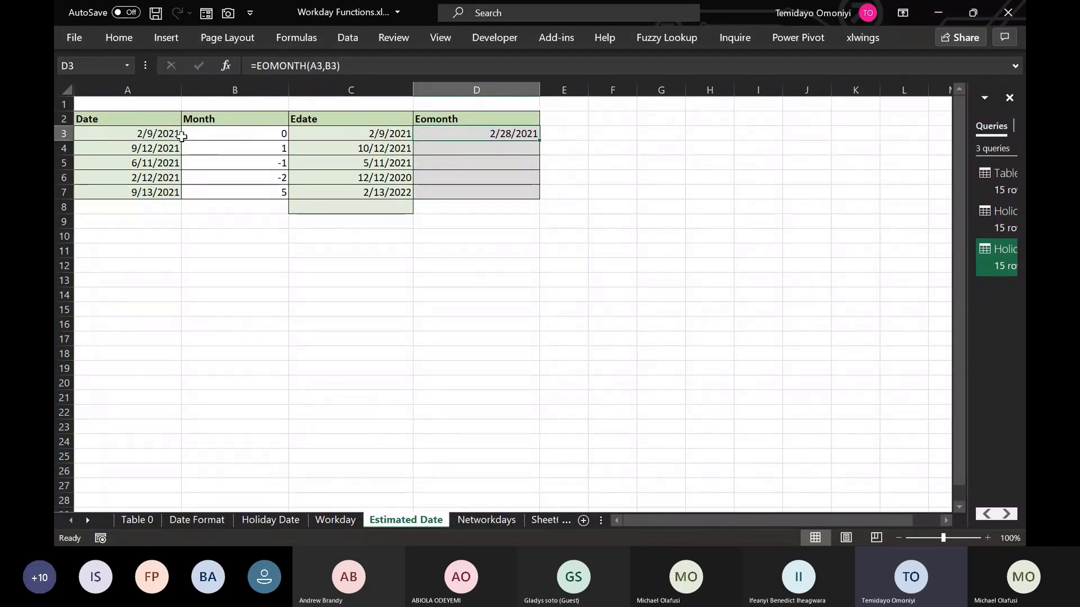
{"action": "left_click", "coordinate": [132, 134]}
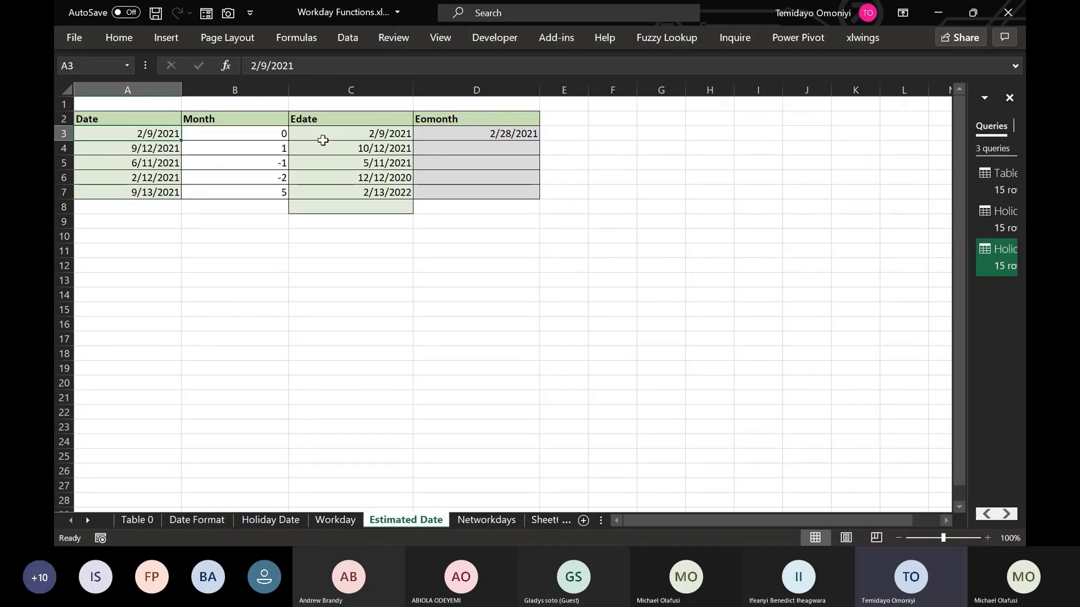
Step: Fill the EOMONTH formula from D3 down to D7, ending at 2/28/2022
{"action": "left_click", "coordinate": [484, 133]}
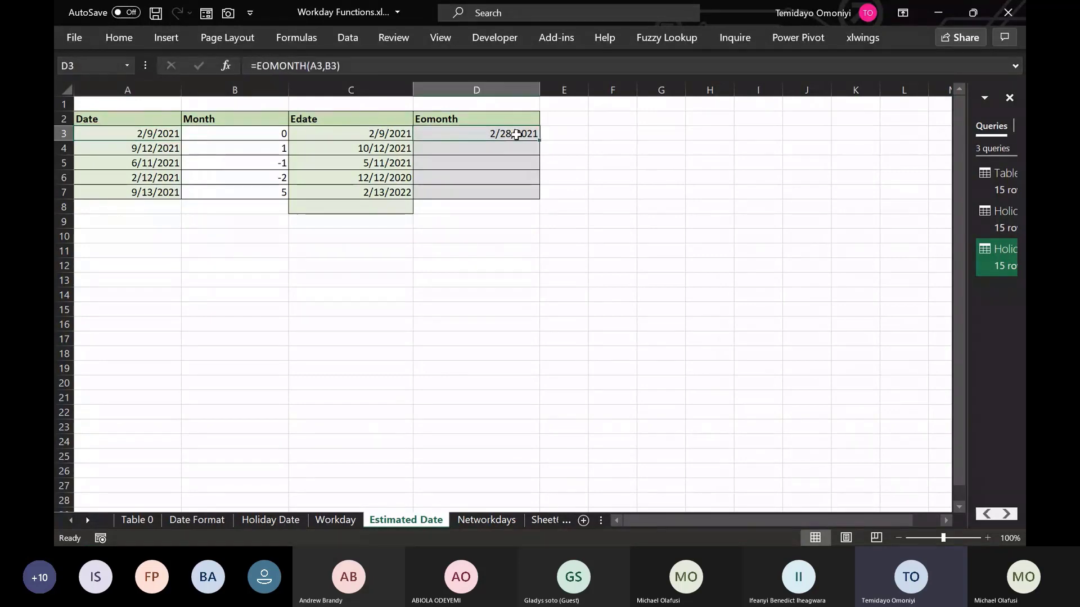
{"action": "left_click_drag", "start_coordinate": [541, 143], "coordinate": [538, 192]}
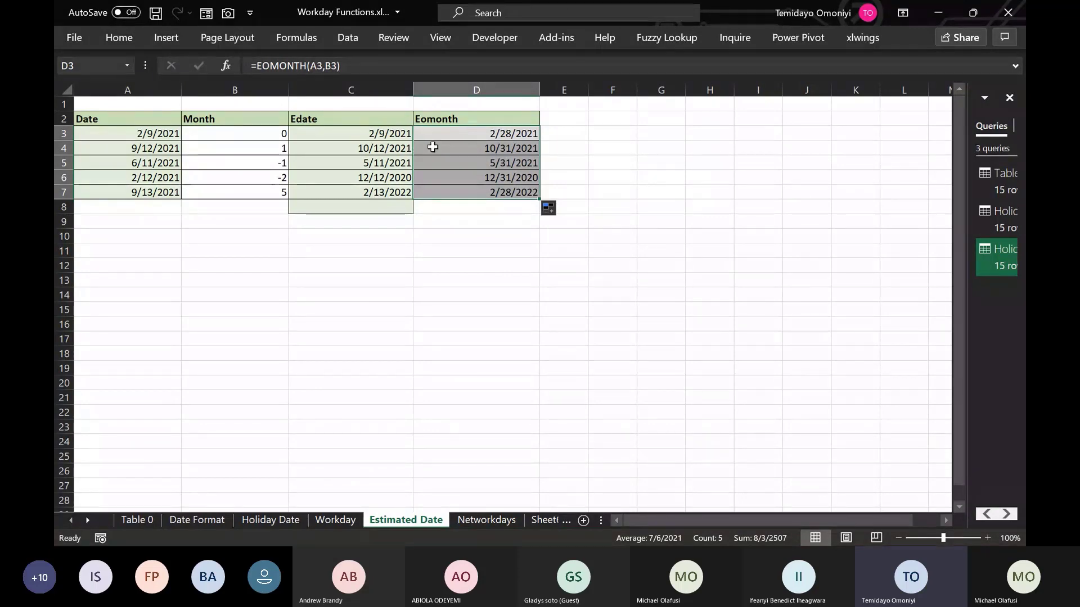
{"action": "left_click", "coordinate": [490, 150]}
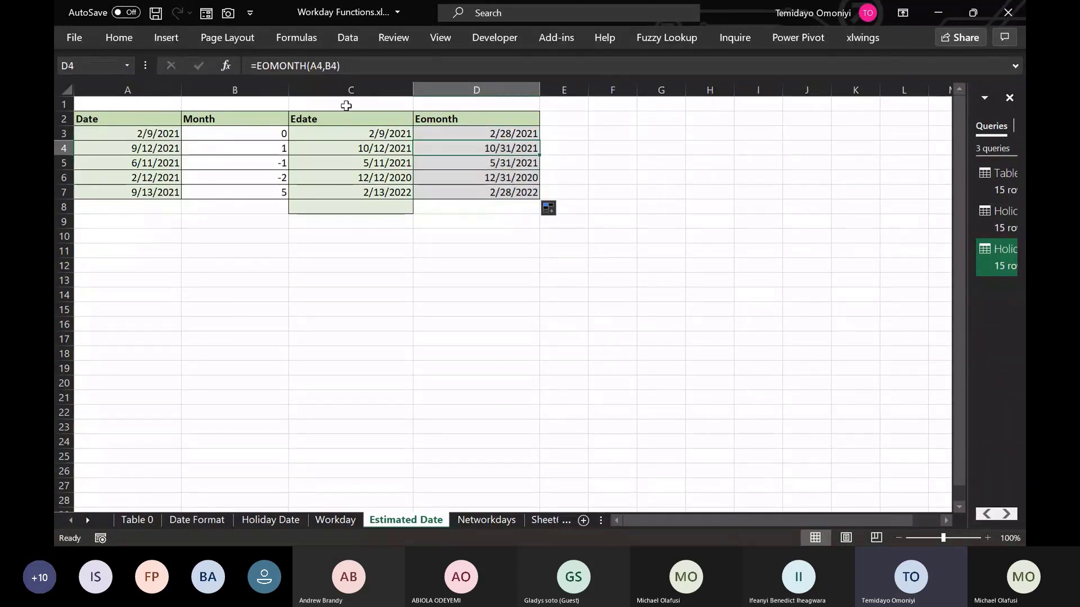
Step: Wrap D4's EOMONTH in TEXT with the format "mmmm, dd dddd yyyy"
{"action": "left_click", "coordinate": [256, 67]}
{"action": "type", "text": "text"}
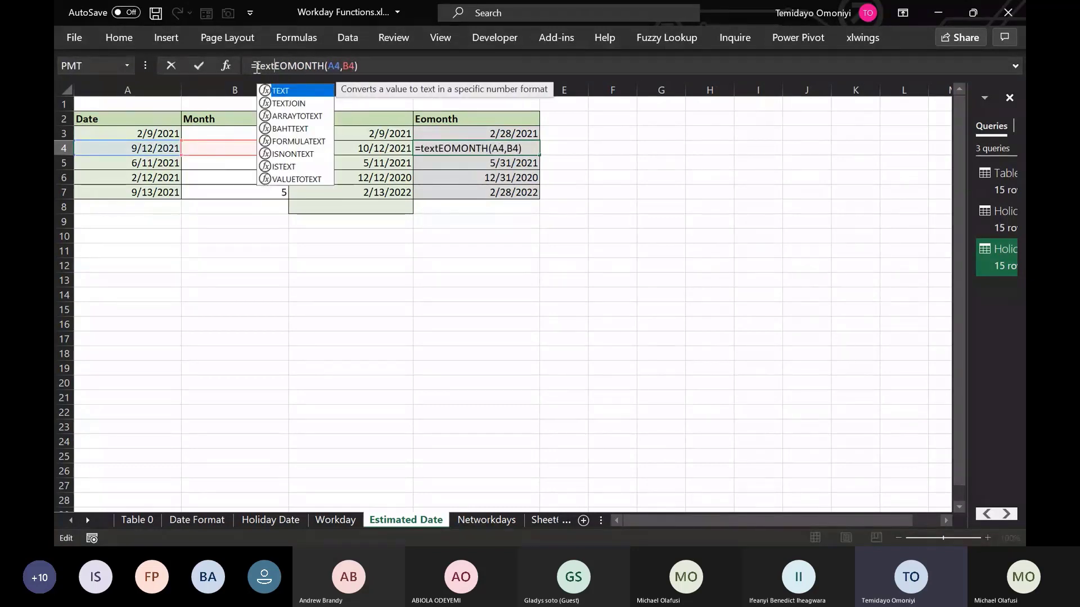
{"action": "key", "text": "Tab"}
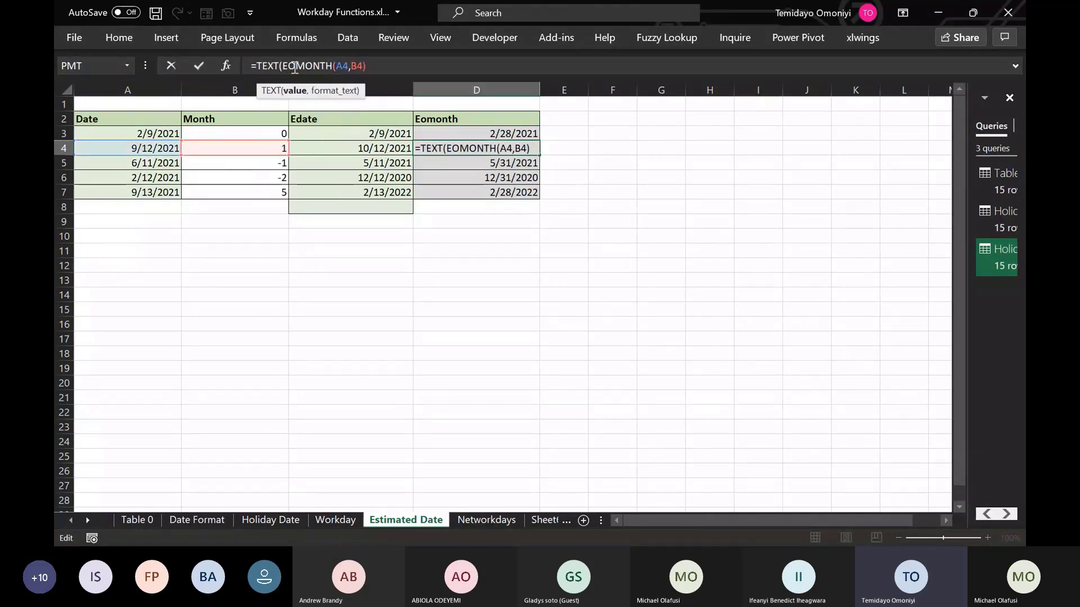
{"action": "left_click", "coordinate": [370, 66]}
{"action": "type", "text": ",\""}
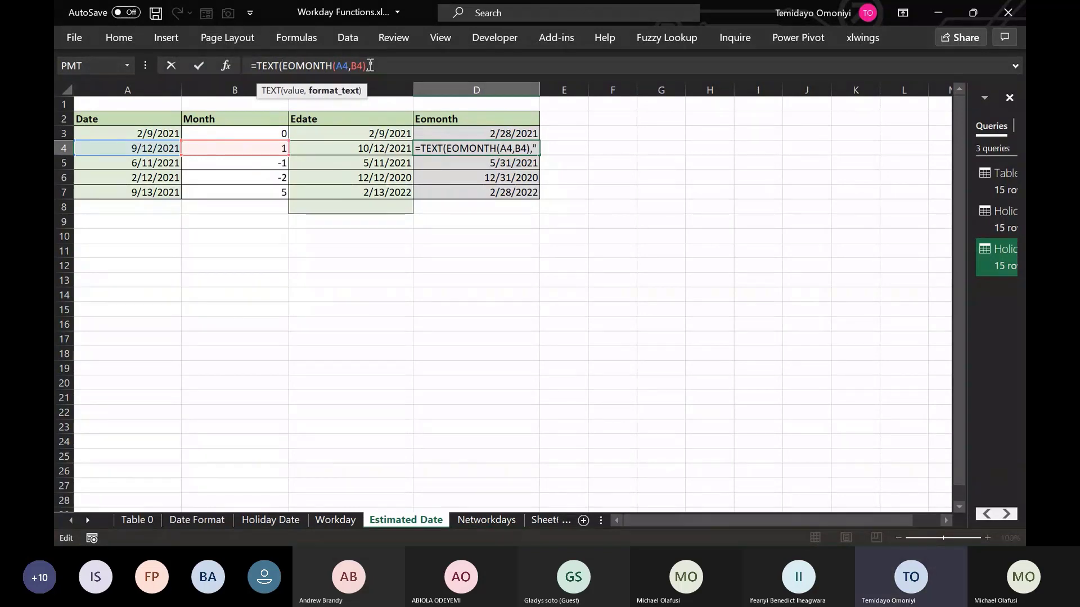
{"action": "type", "text": "mmmm, dddd"}
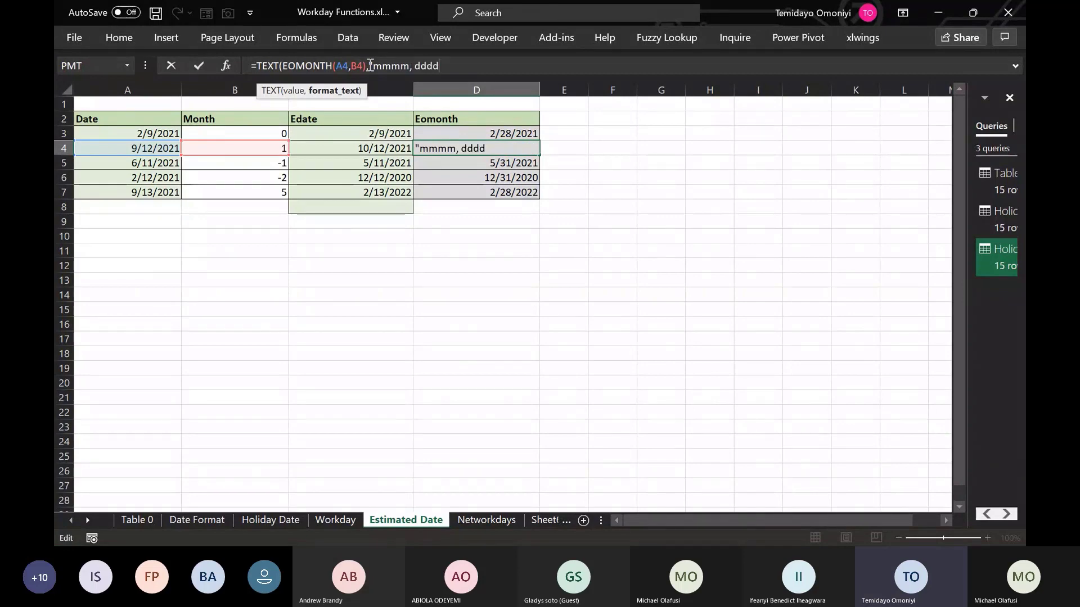
{"action": "type", "text": " yyyy\")"}
{"action": "key", "text": "Return"}
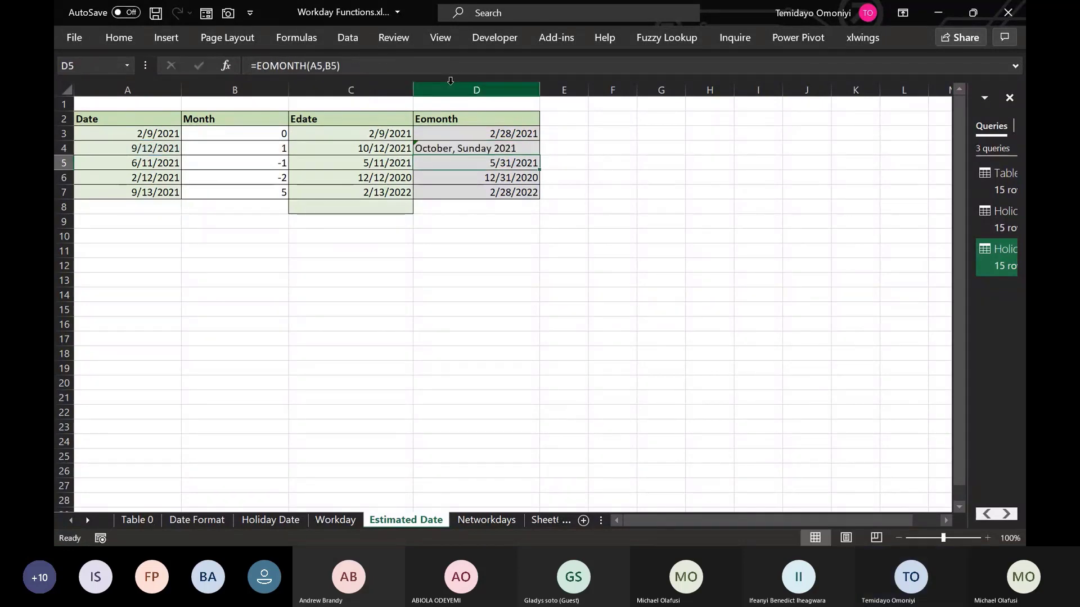
{"action": "left_click", "coordinate": [434, 147]}
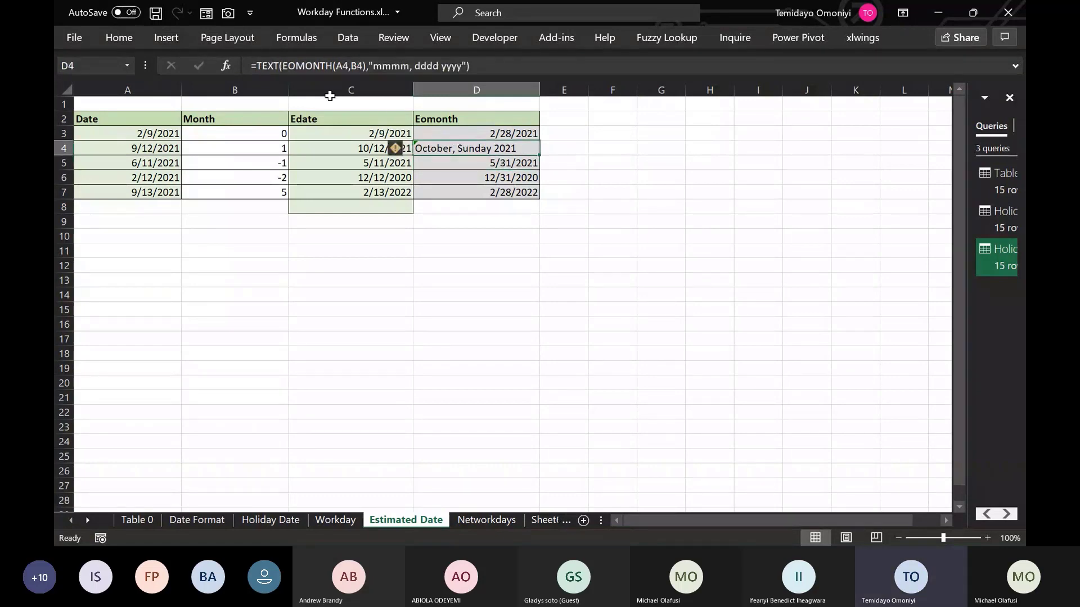
{"action": "left_click", "coordinate": [417, 65]}
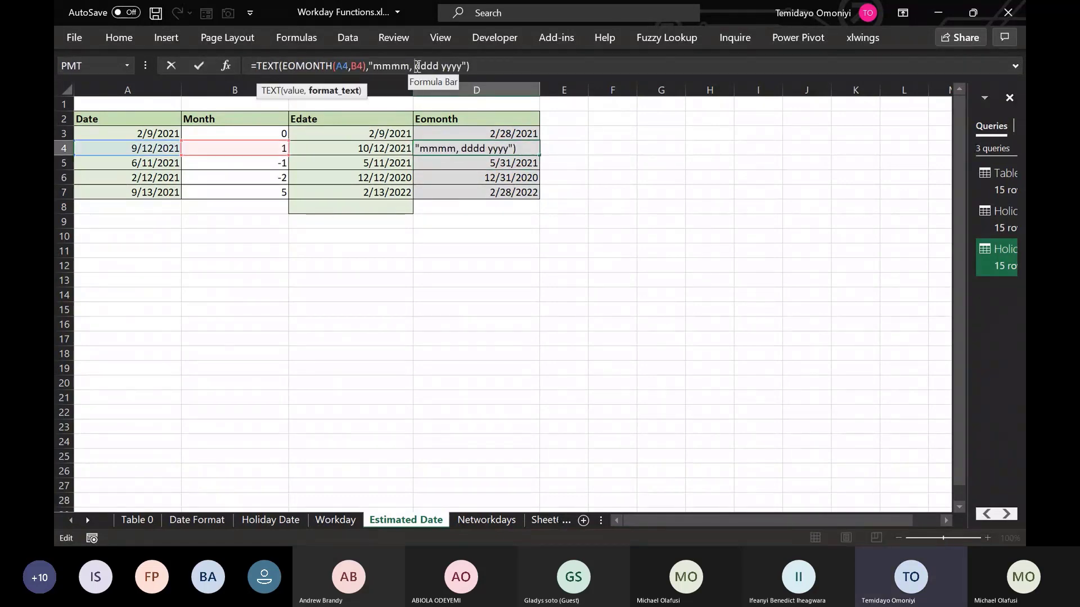
{"action": "type", "text": "dd"}
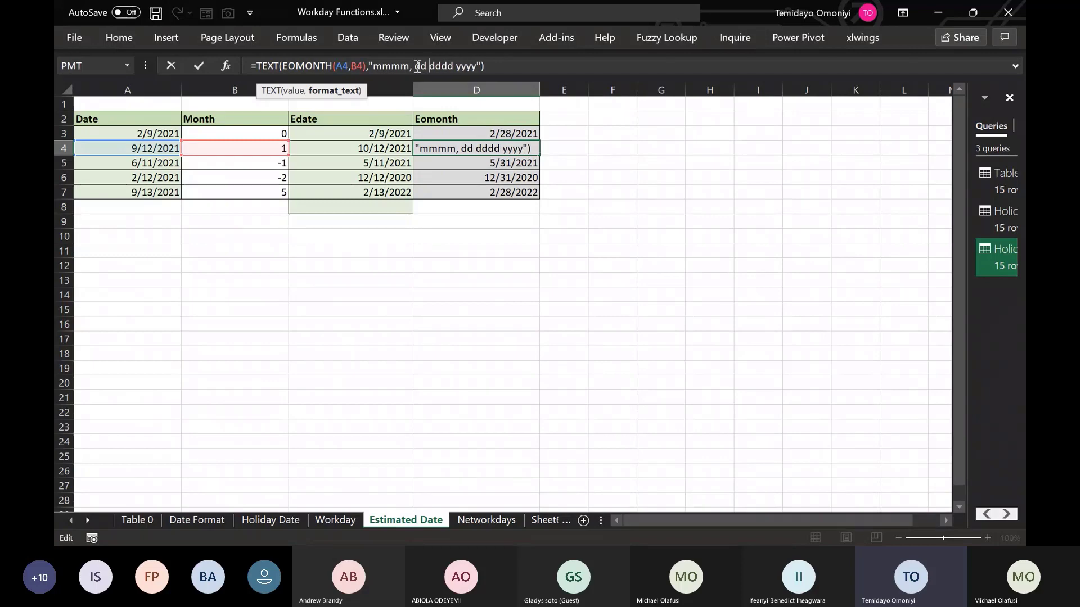
{"action": "key", "text": "Return"}
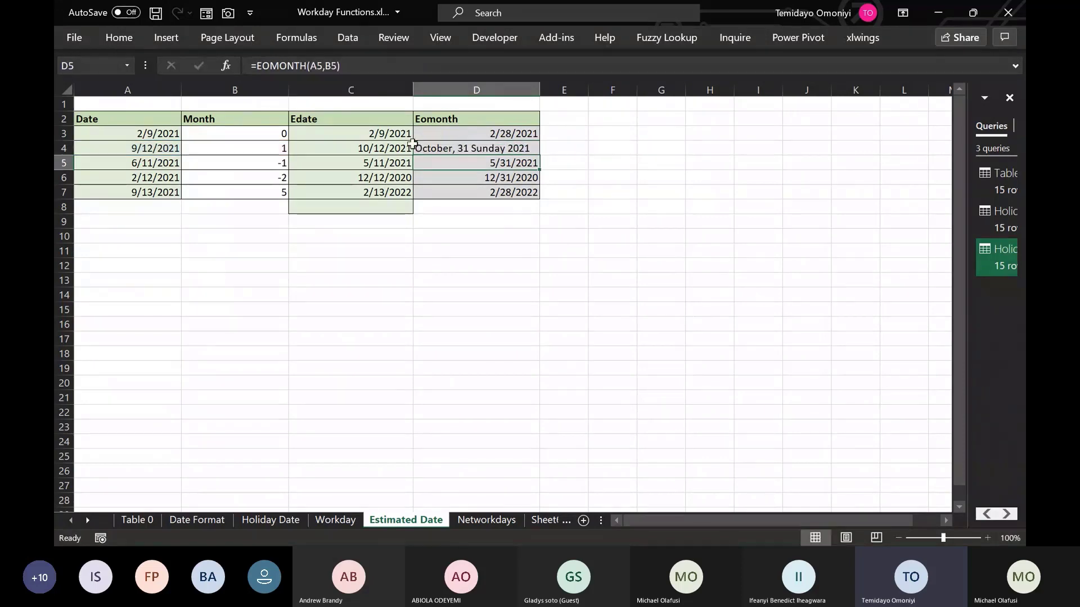
Step: Fill D4's TEXT formula down to D7
{"action": "left_click", "coordinate": [461, 150]}
{"action": "left_click_drag", "start_coordinate": [539, 155], "coordinate": [536, 194]}
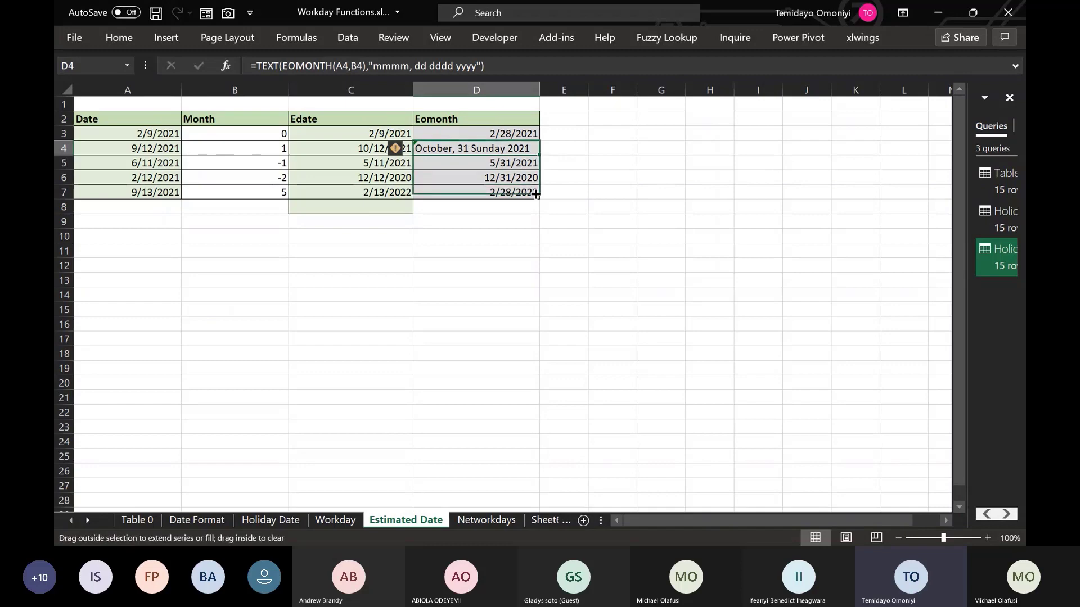
{"action": "left_click_drag", "start_coordinate": [536, 195], "coordinate": [536, 195]}
{"action": "key", "text": "Right"}
{"action": "key", "text": "Right"}
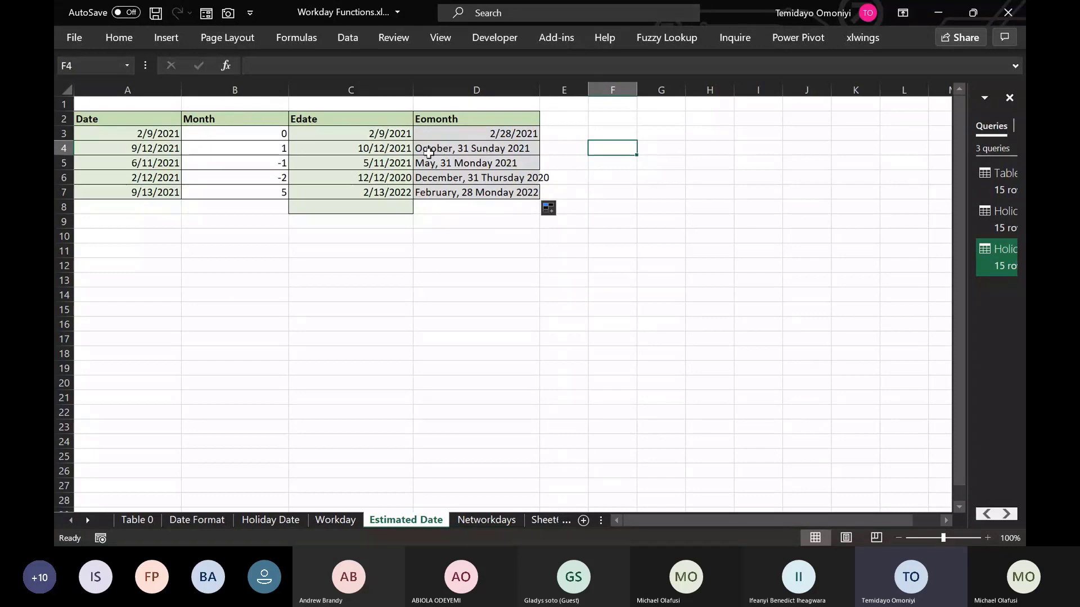
{"action": "left_click", "coordinate": [374, 148]}
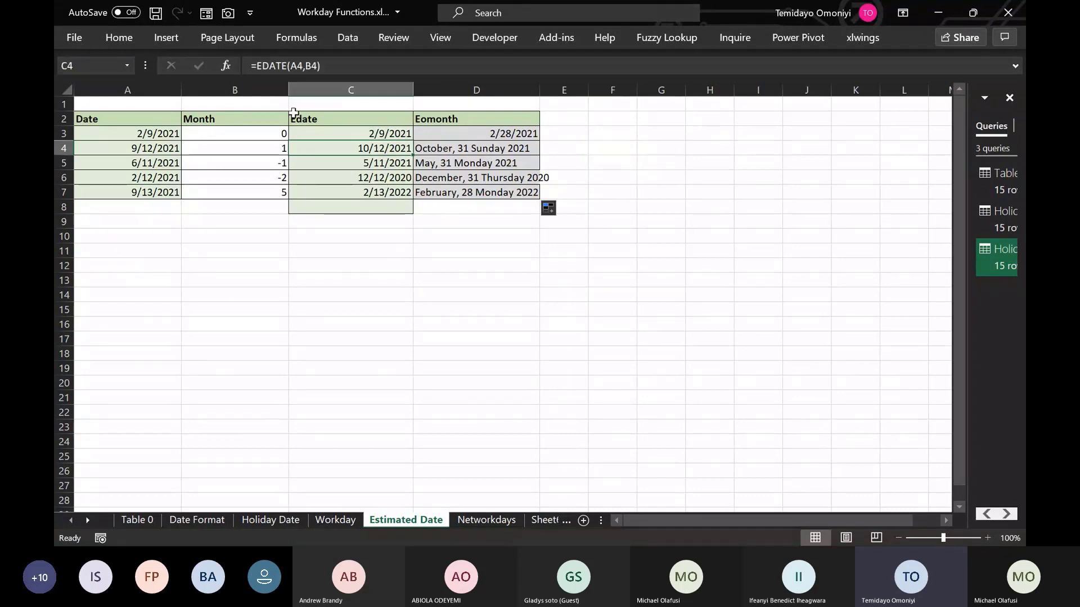
Step: Wrap C4's EDATE in TEXT with the format "mmmm, dd yyyy"
{"action": "left_click", "coordinate": [260, 63]}
{"action": "type", "text": "TEXT("}
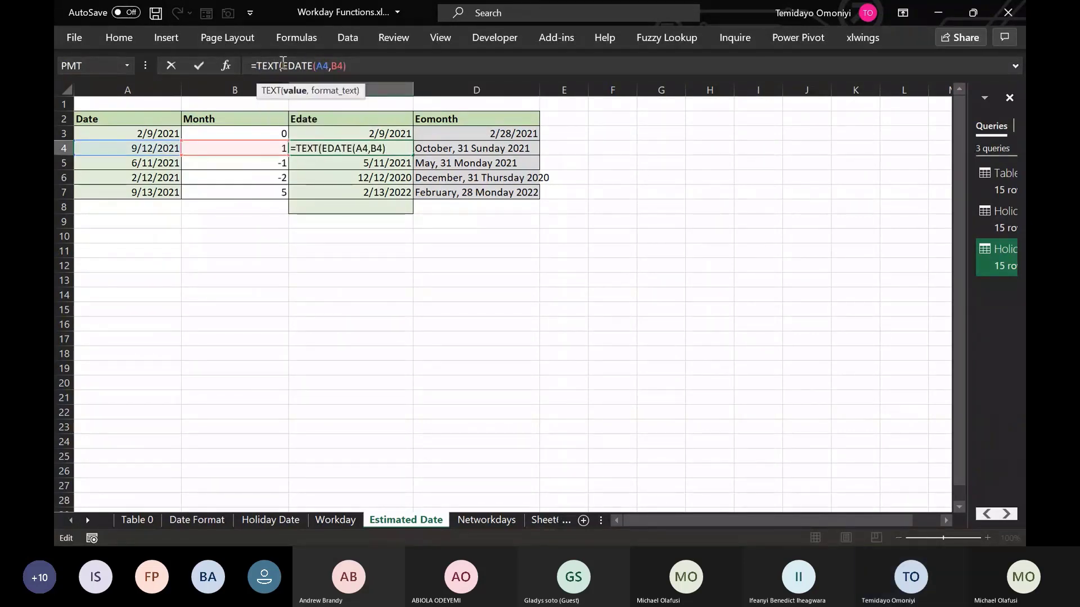
{"action": "left_click", "coordinate": [350, 66]}
{"action": "type", "text": ",\"mm"}
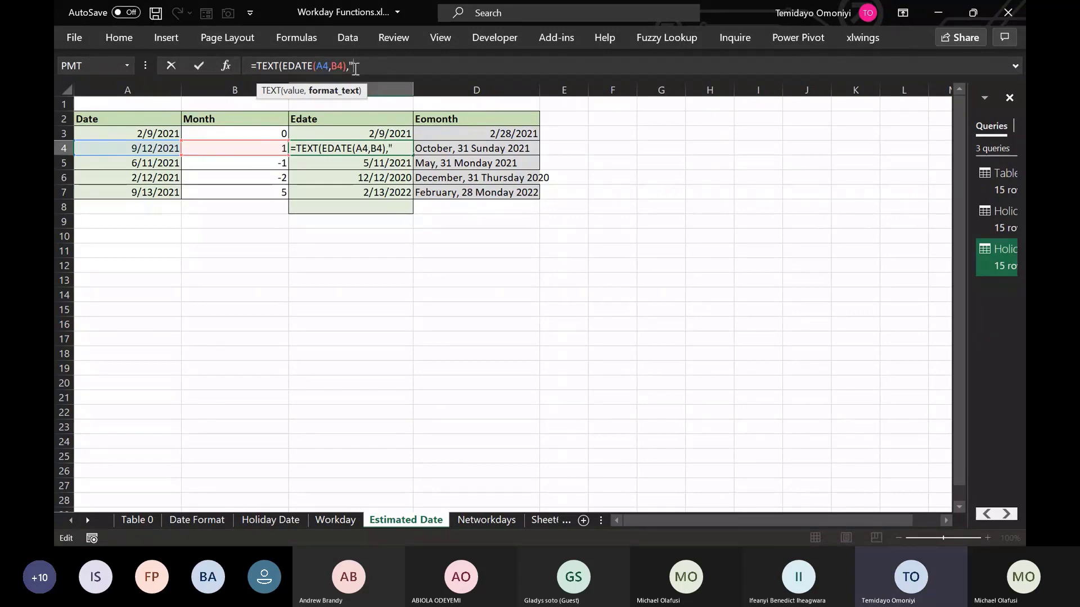
{"action": "type", "text": "mm"}
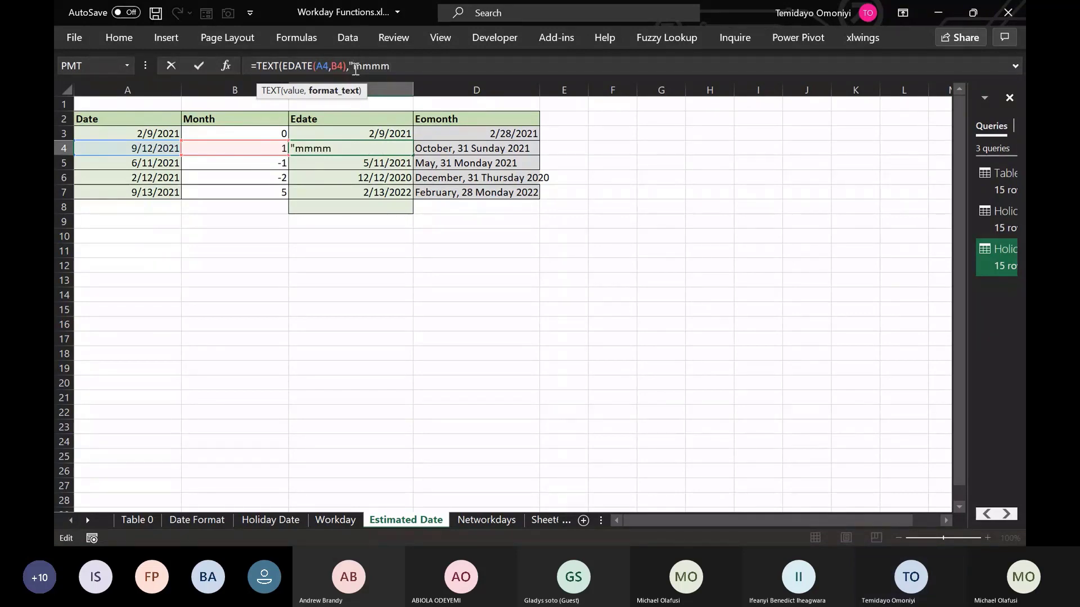
{"action": "type", "text": ", dd"}
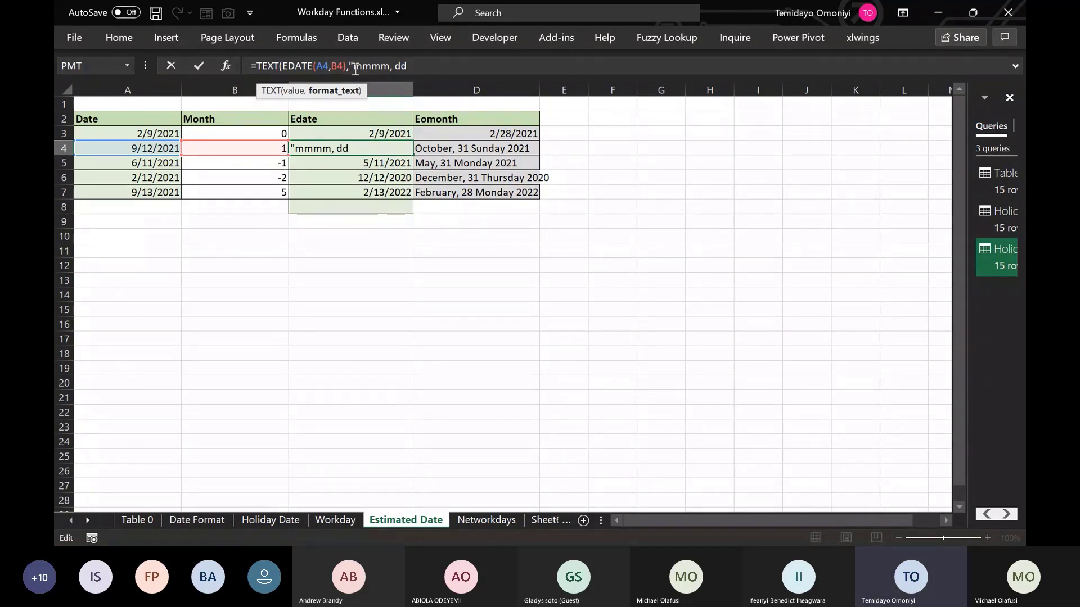
{"action": "type", "text": ","}
{"action": "key", "text": "BackSpace"}
{"action": "type", "text": "yyyy\")"}
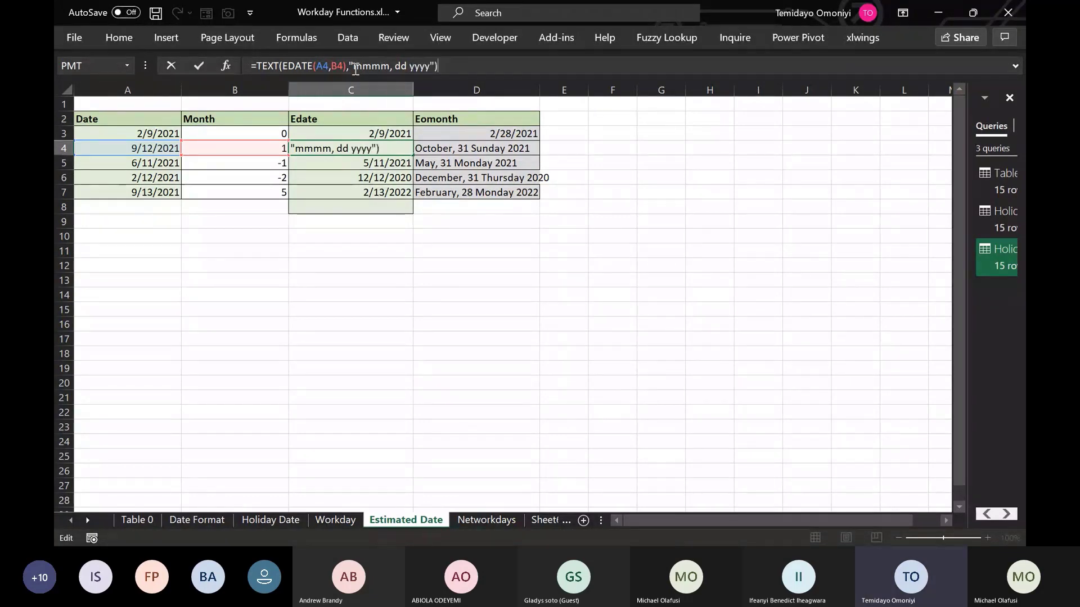
{"action": "key", "text": "Return"}
Step: Fill C4's text formula down to C7, clearing the extra January, 00 1900 in C8
{"action": "left_click", "coordinate": [374, 149]}
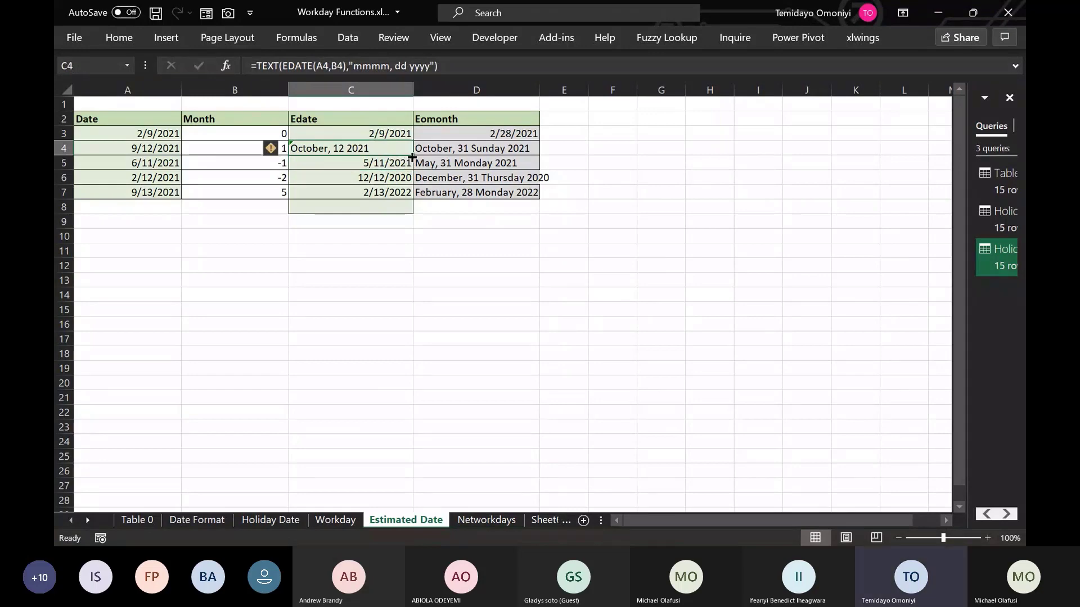
{"action": "left_click_drag", "start_coordinate": [412, 156], "coordinate": [404, 212]}
{"action": "key", "text": "Delete"}
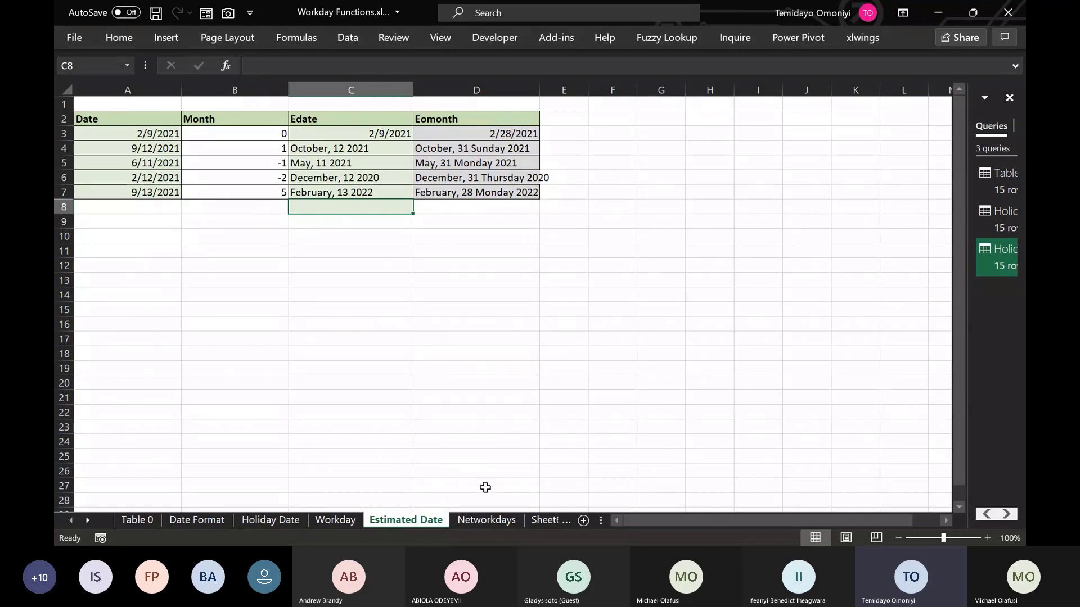
Step: Switch to the Networkdays sheet and select C2 under the Networkdays header
{"action": "left_click", "coordinate": [481, 521]}
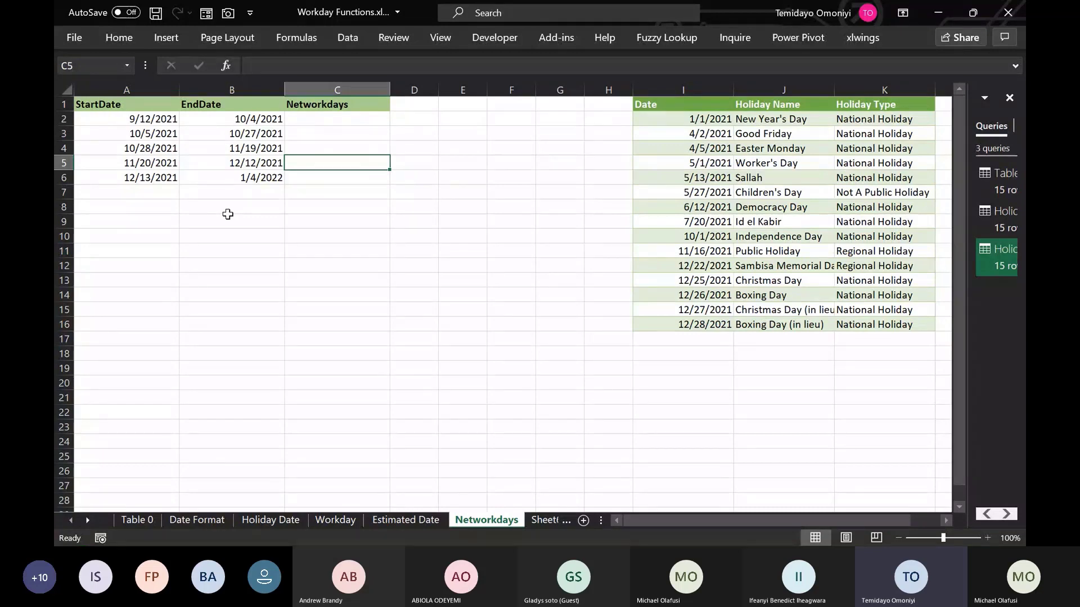
{"action": "left_click", "coordinate": [124, 121]}
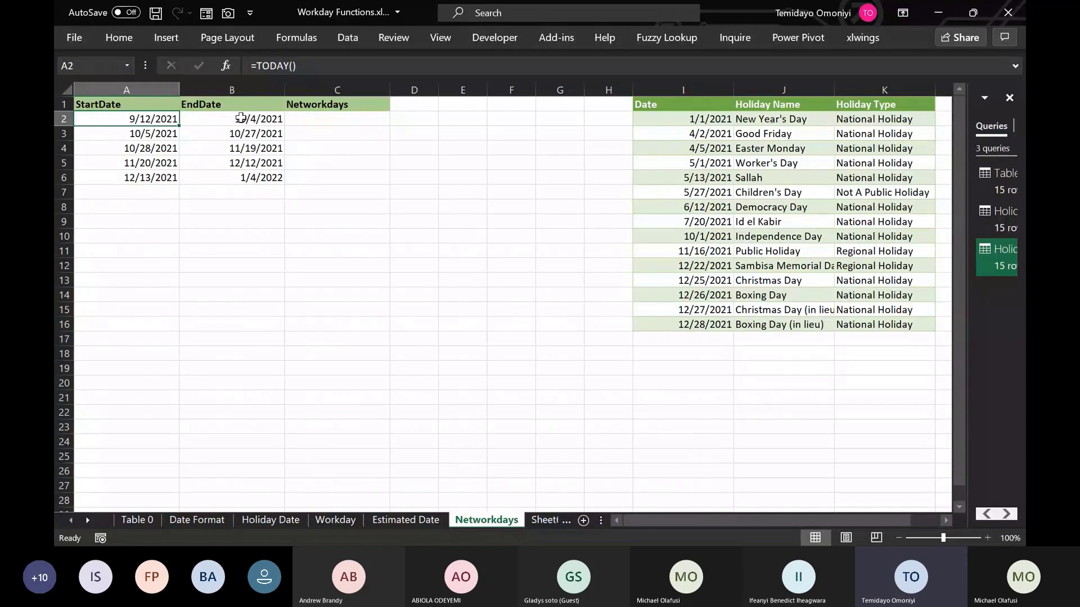
{"action": "left_click", "coordinate": [307, 119]}
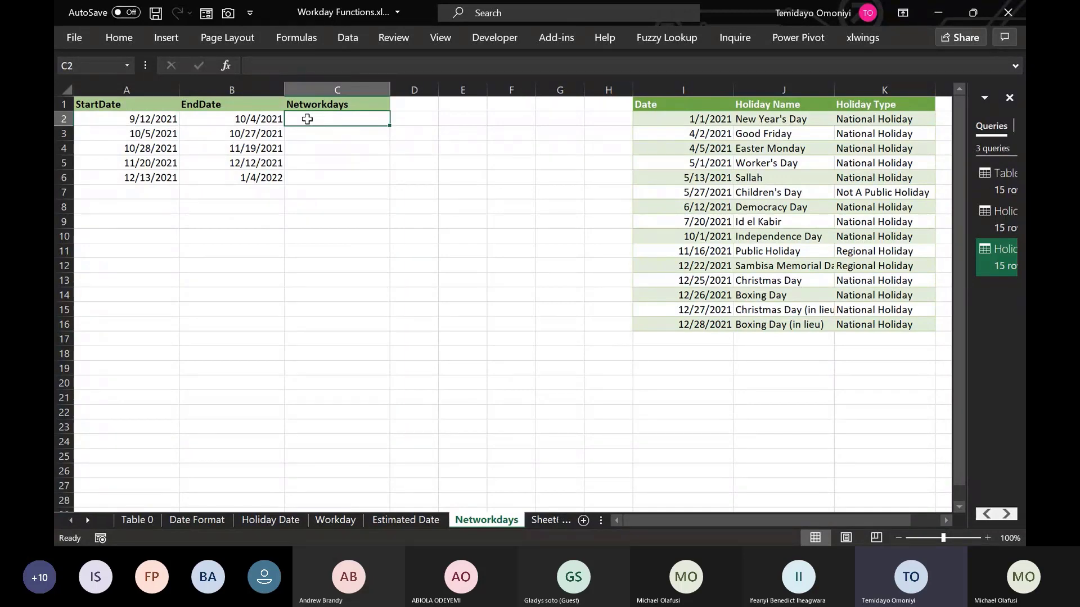
Step: Enter =NETWORKDAYS(A2,B2,I2:I16) in C2, giving 15 working days excluding holidays
{"action": "type", "text": "="}
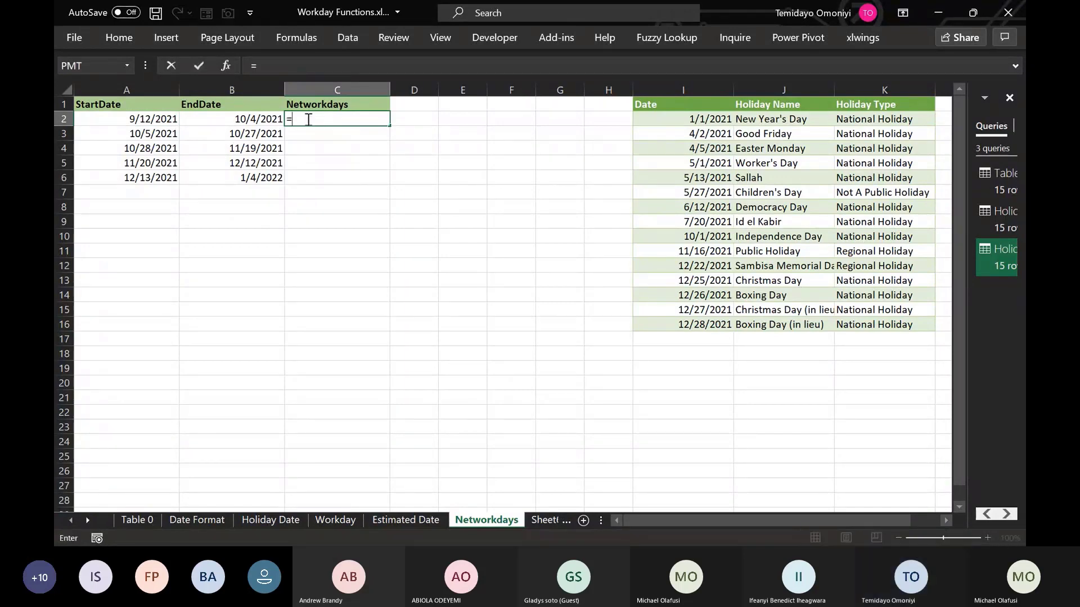
{"action": "type", "text": "n"}
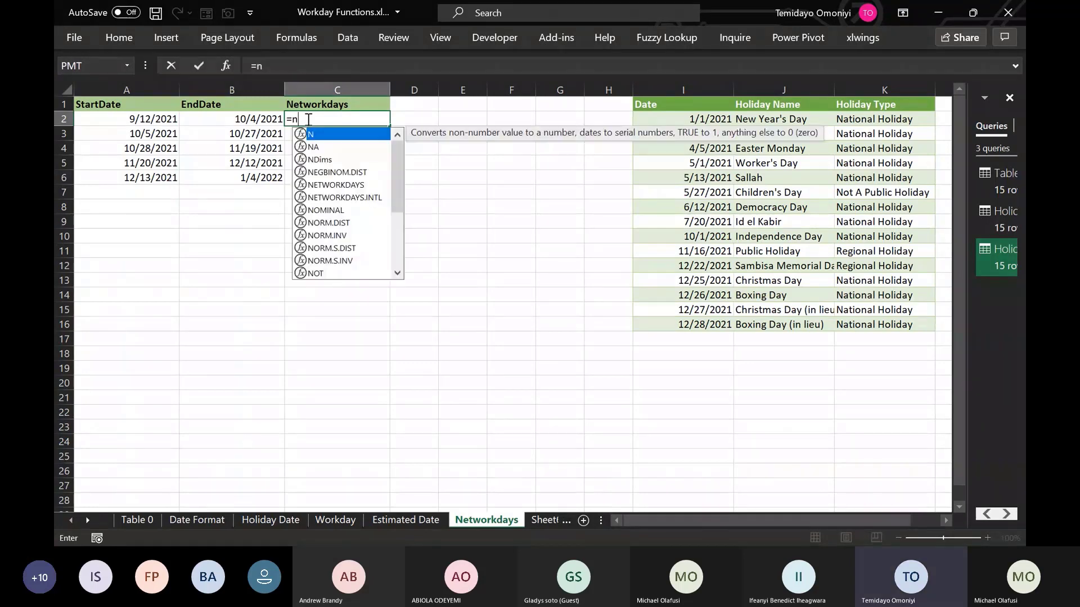
{"action": "type", "text": "e"}
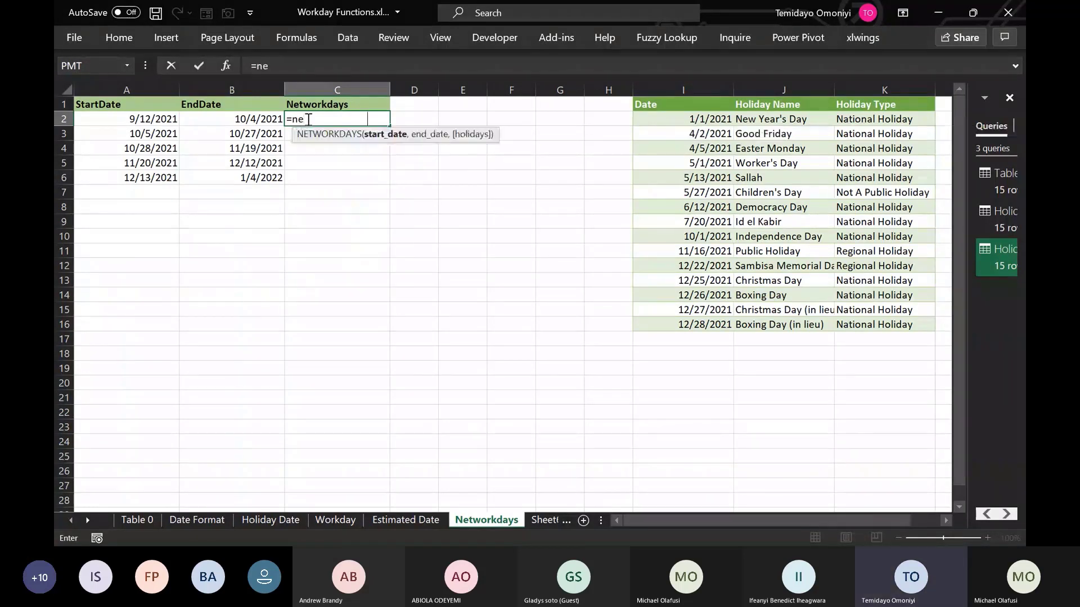
{"action": "key", "text": "Tab"}
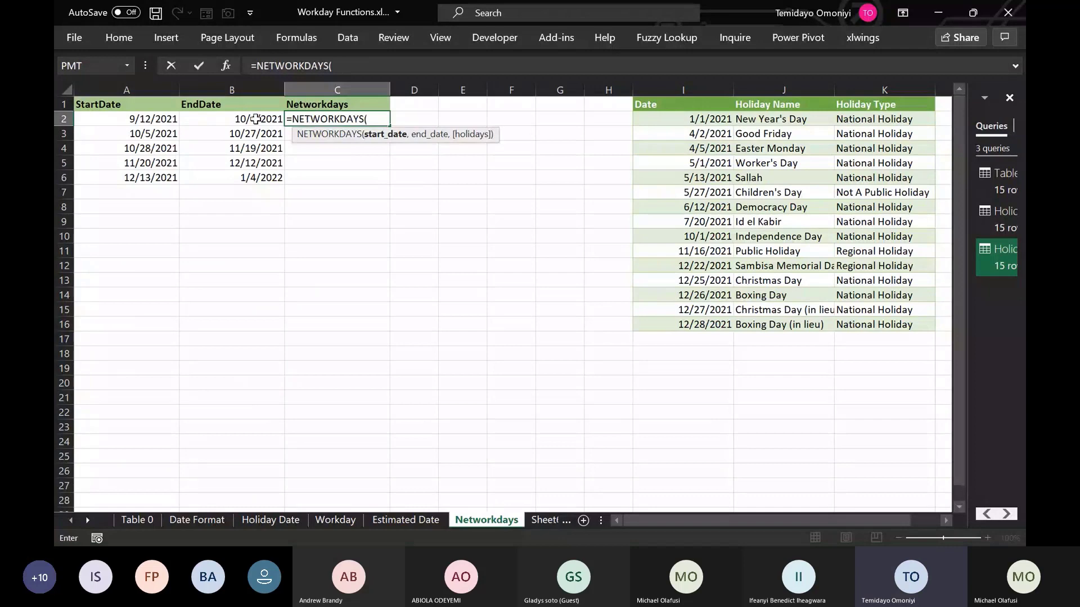
{"action": "left_click", "coordinate": [112, 122]}
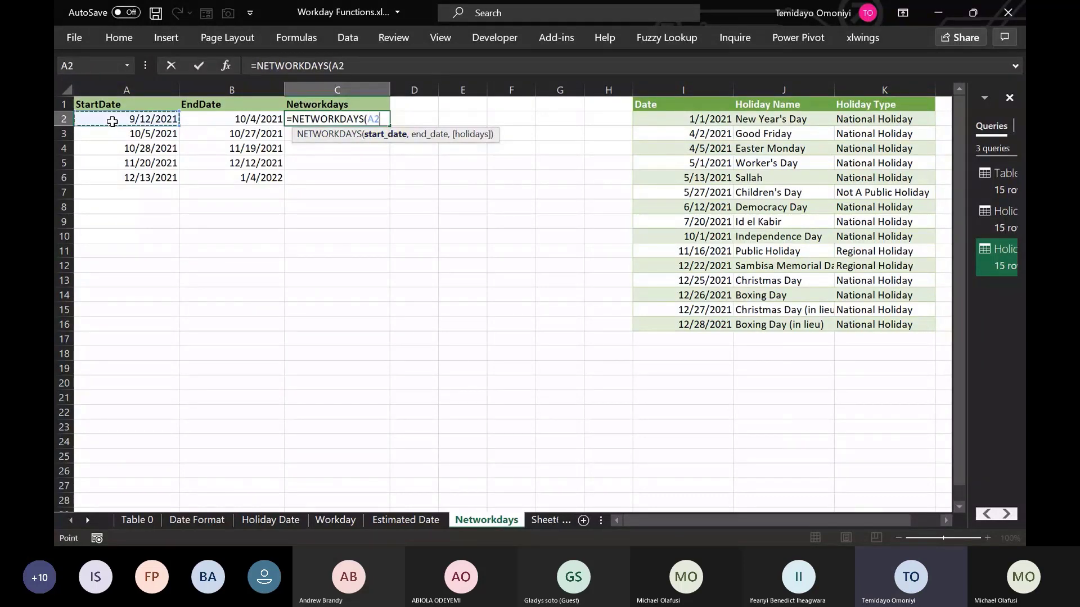
{"action": "type", "text": ","}
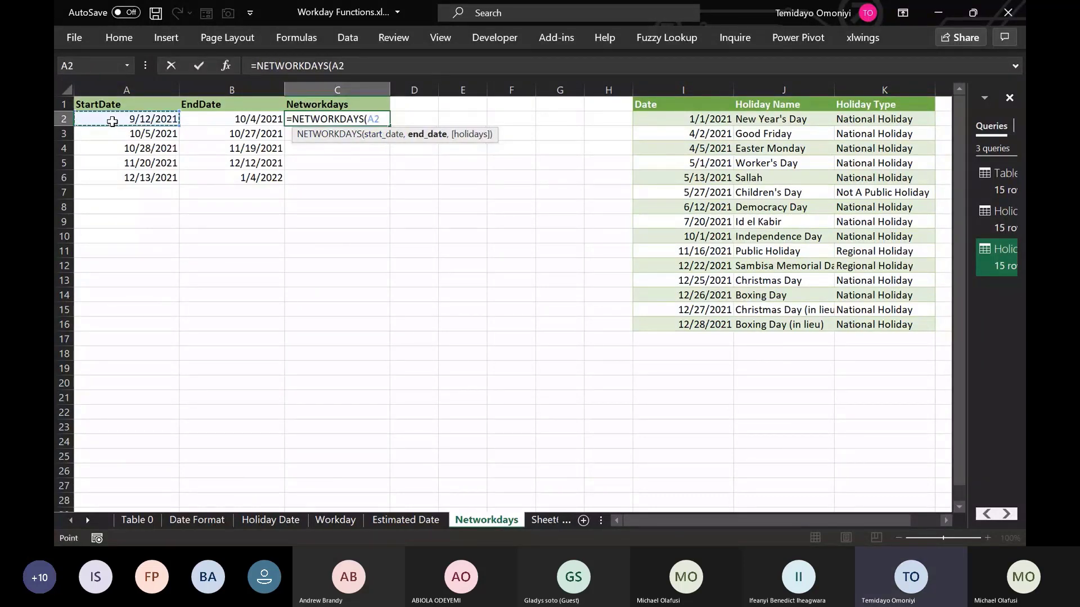
{"action": "type", "text": ","}
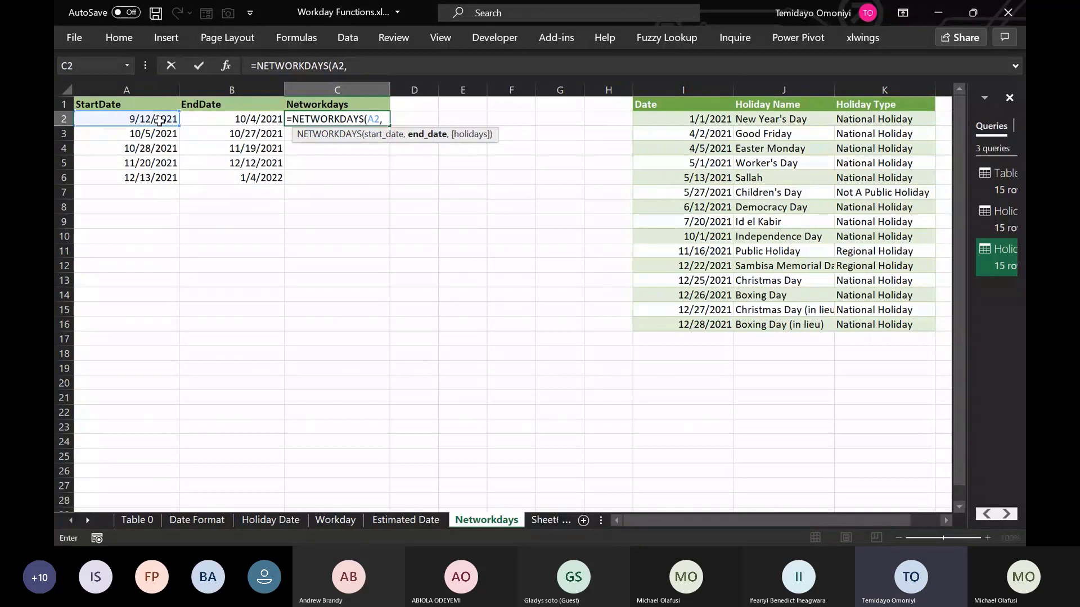
{"action": "left_click", "coordinate": [240, 122]}
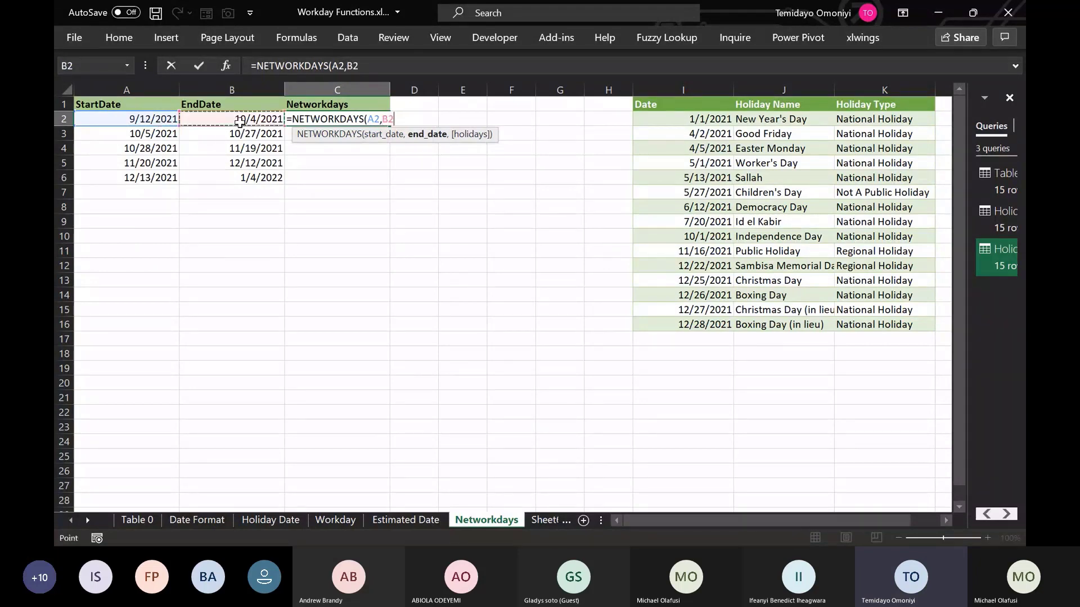
{"action": "type", "text": ","}
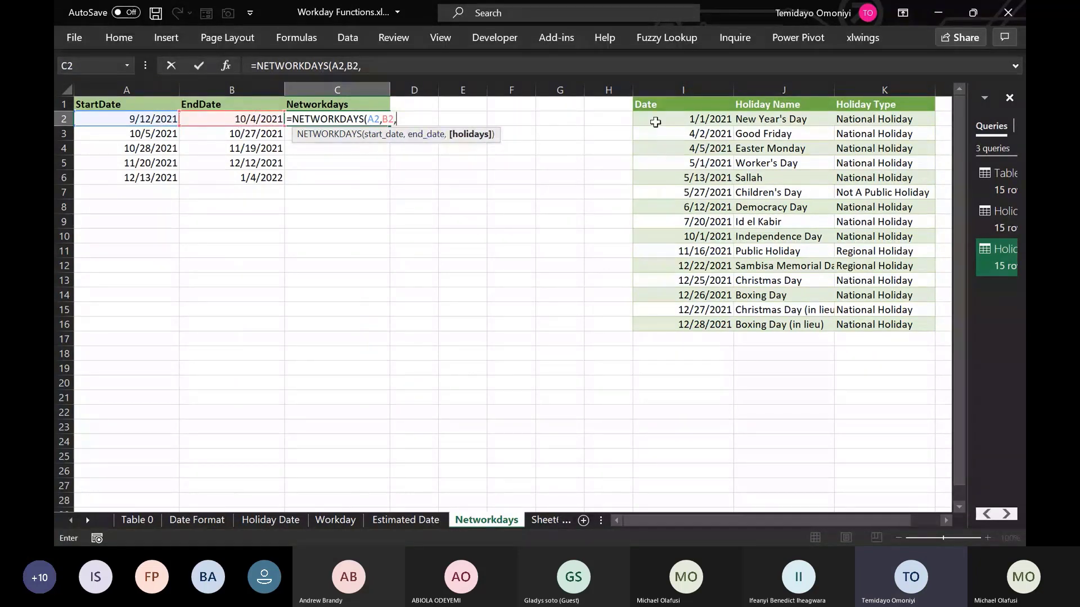
{"action": "left_click", "coordinate": [656, 122]}
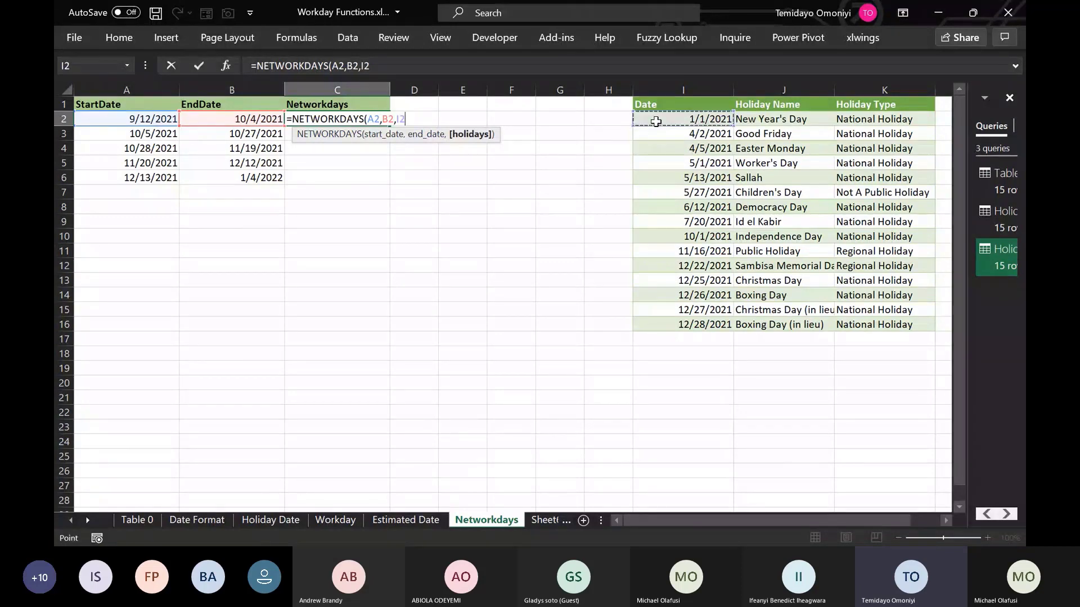
{"action": "key", "text": "ctrl+shift+Down"}
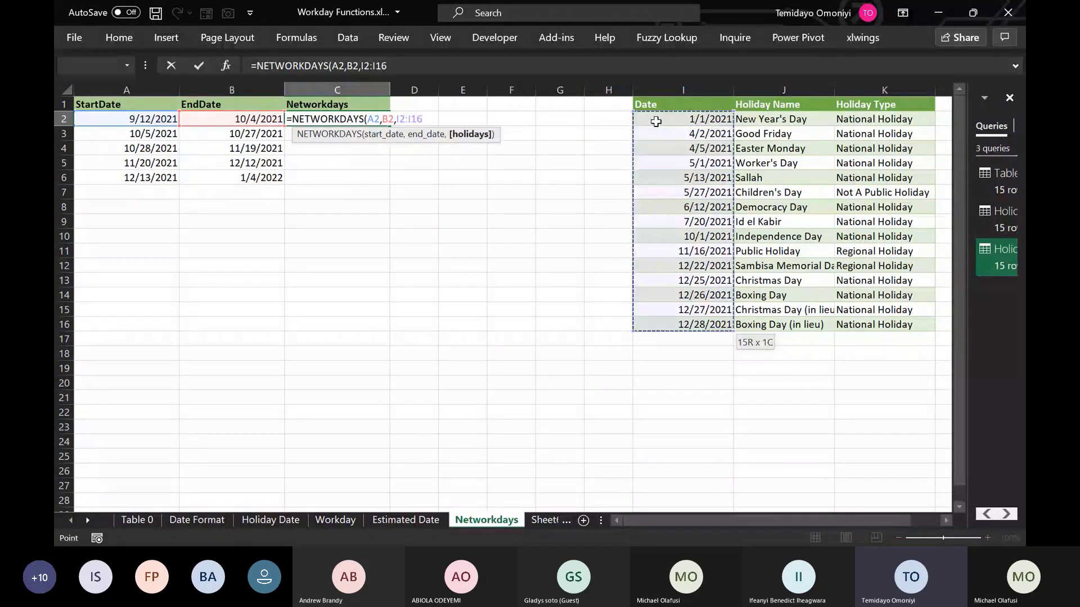
{"action": "key", "text": "Return"}
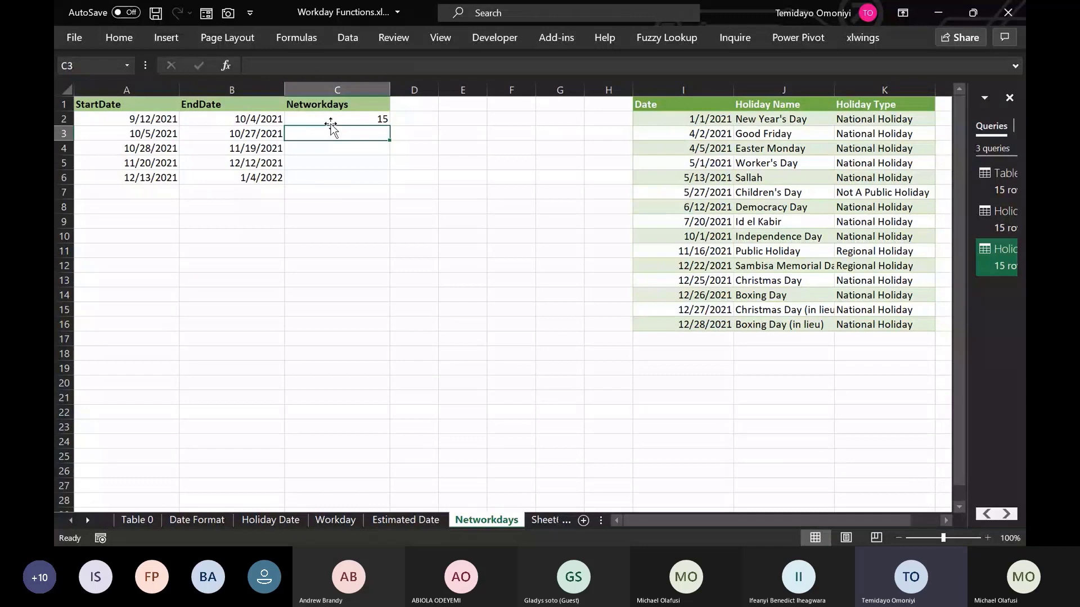
{"action": "key", "text": "Up"}
{"action": "left_click", "coordinate": [340, 250]}
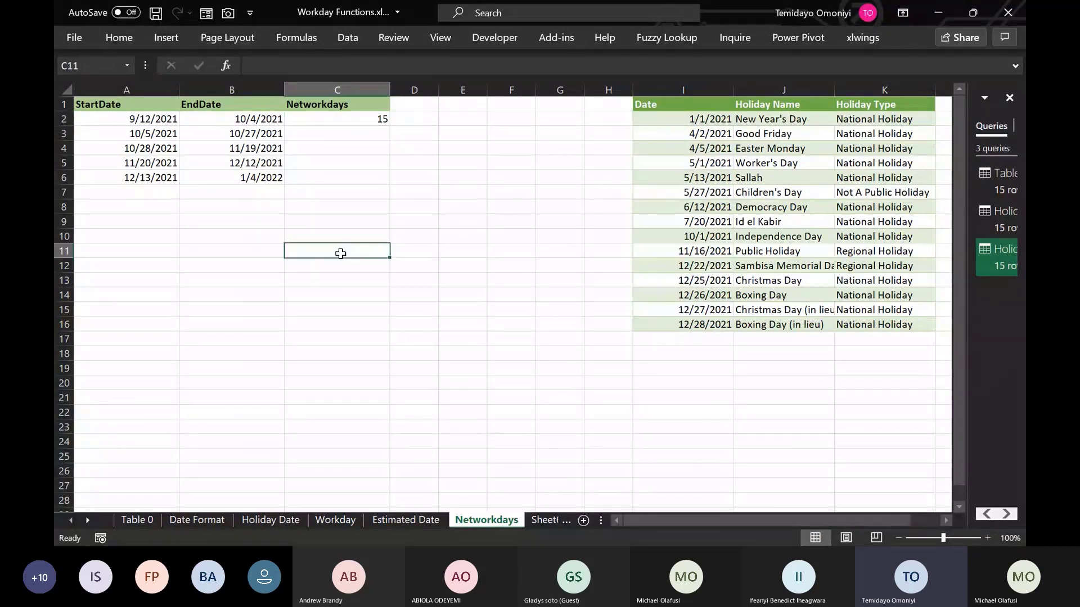
Step: Enter =B2-A2 in C11 to show the 22 calendar days between the first dates
{"action": "type", "text": "="}
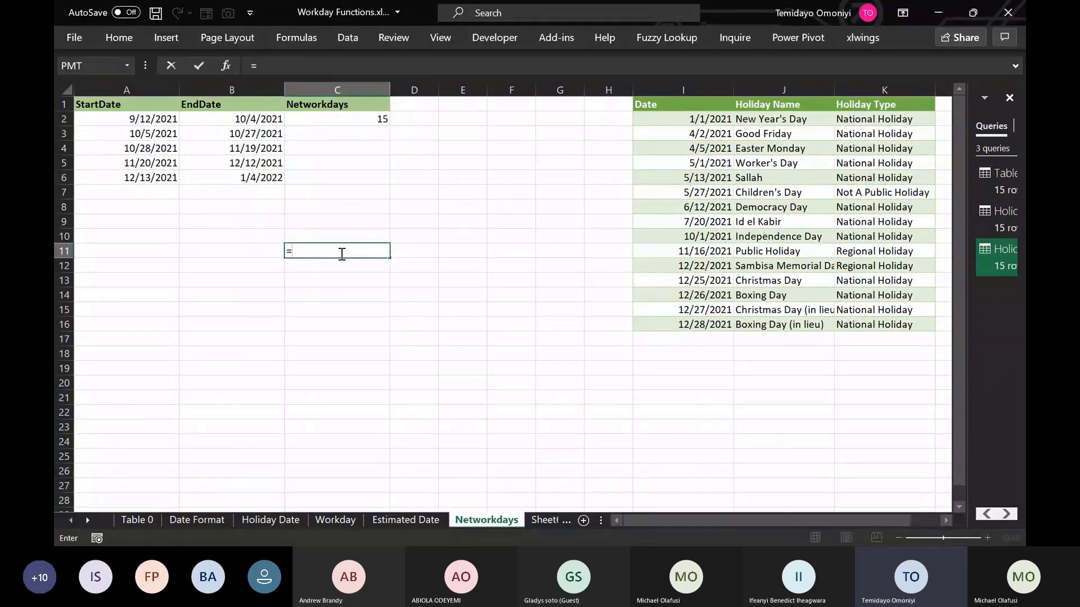
{"action": "left_click", "coordinate": [199, 119]}
{"action": "type", "text": "-"}
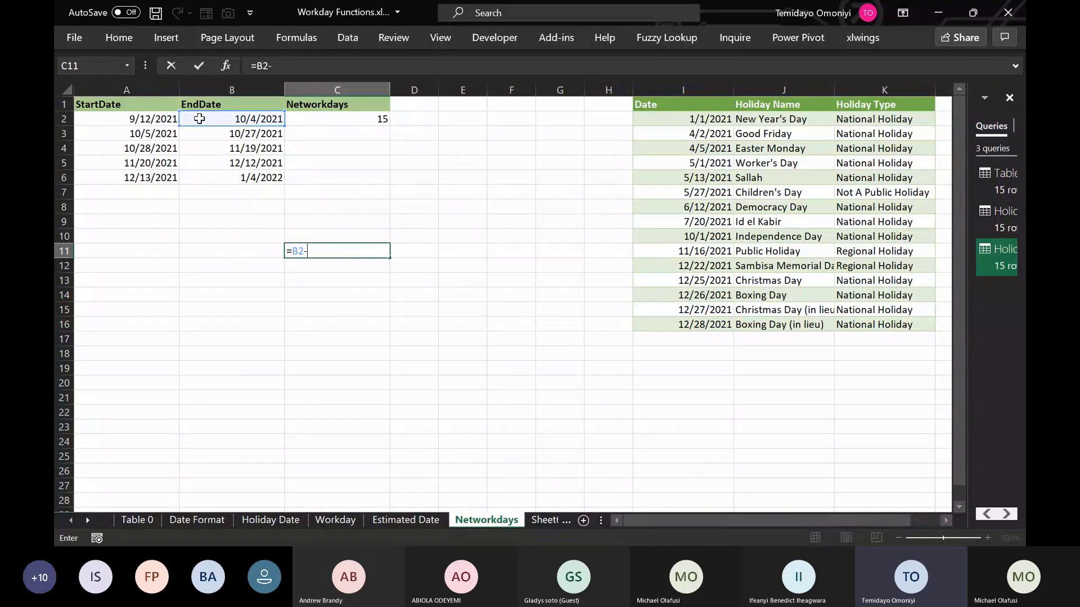
{"action": "left_click", "coordinate": [120, 118]}
{"action": "key", "text": "Return"}
{"action": "left_click", "coordinate": [351, 251]}
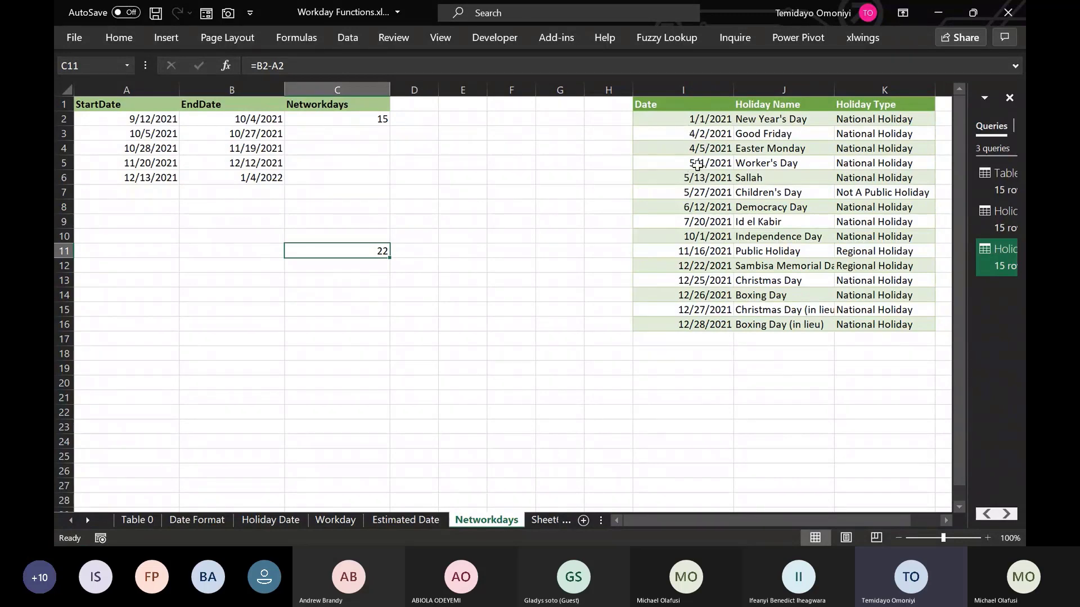
{"action": "left_click", "coordinate": [365, 118]}
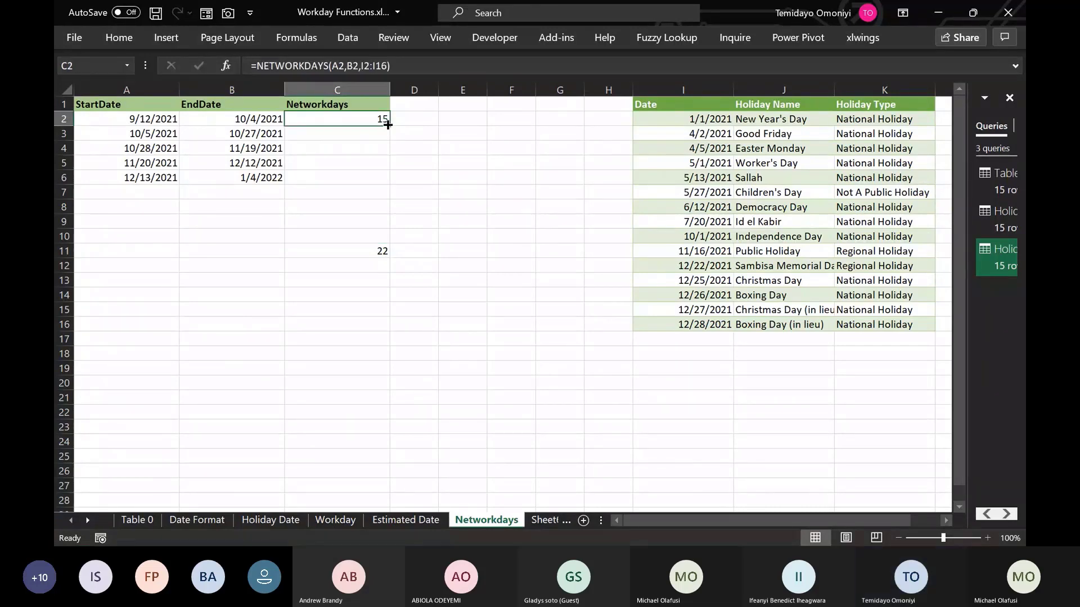
Step: Copy the NETWORKDAYS formula from C2 to C6 (17, 16, 15, 14), review the A2–C2 formulas, then go to Estimated Date
{"action": "left_click_drag", "start_coordinate": [388, 124], "coordinate": [384, 180]}
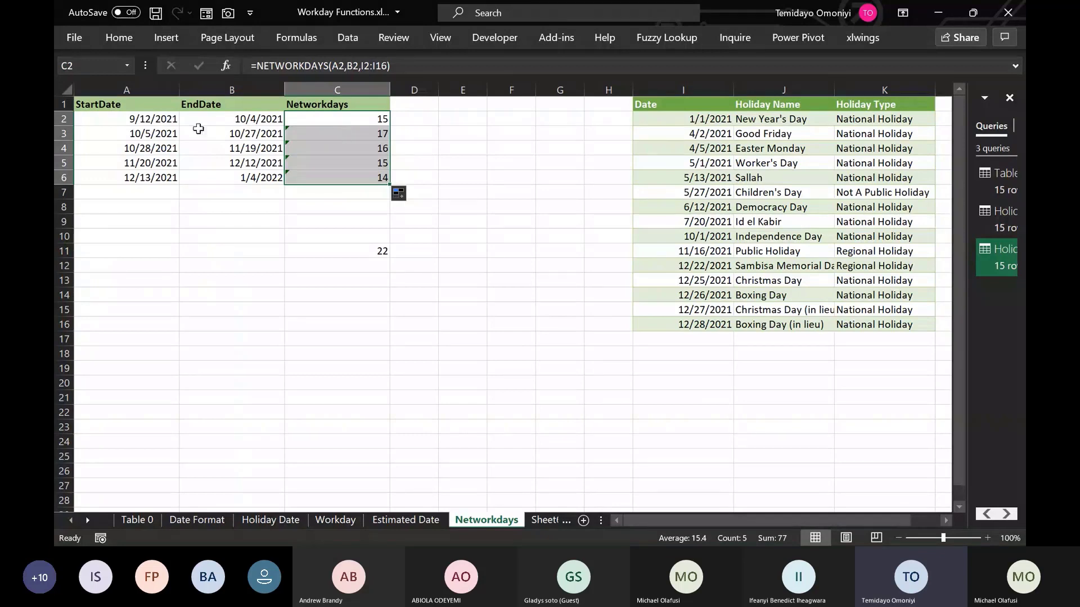
{"action": "left_click", "coordinate": [108, 119]}
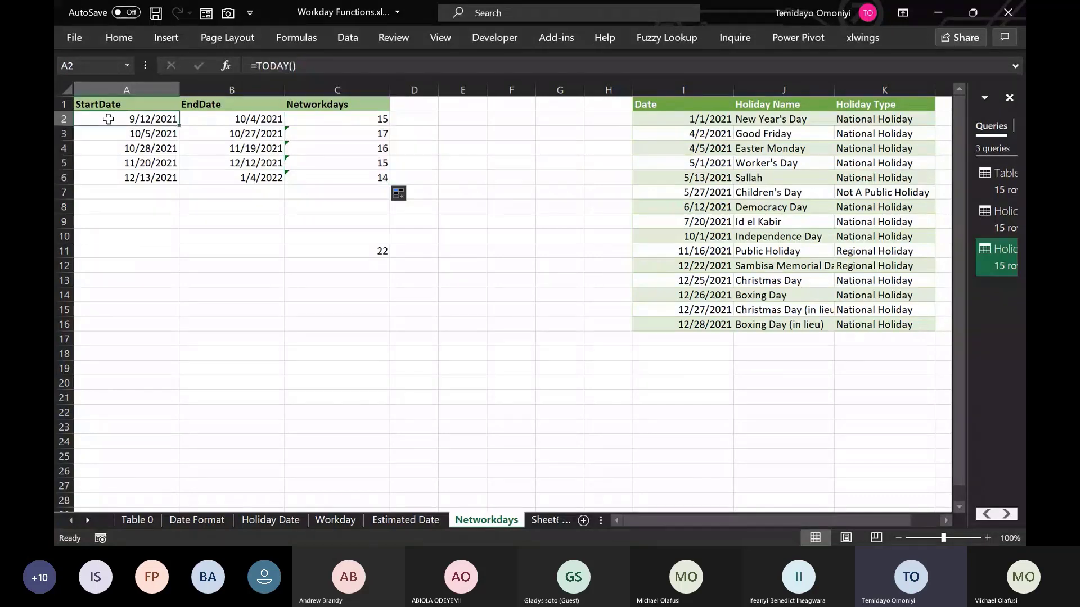
{"action": "left_click", "coordinate": [217, 118]}
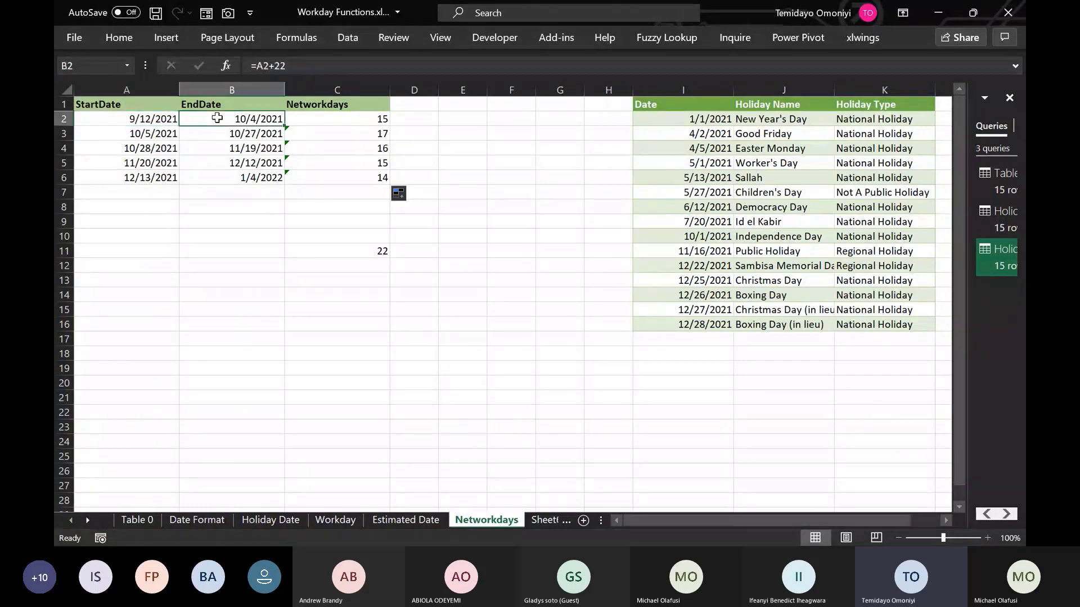
{"action": "left_click", "coordinate": [329, 118]}
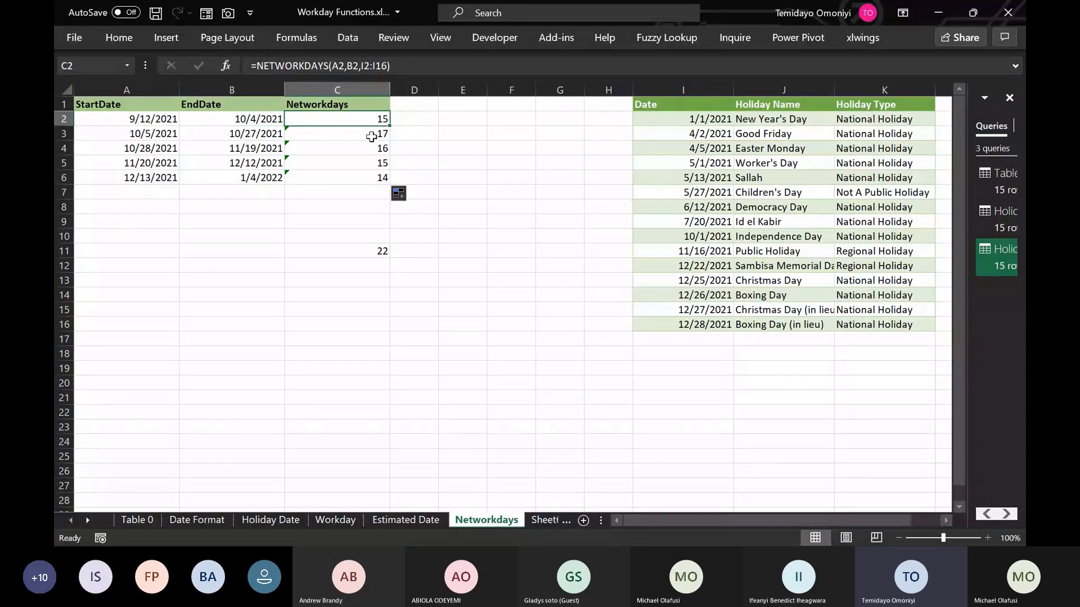
{"action": "left_click", "coordinate": [406, 521]}
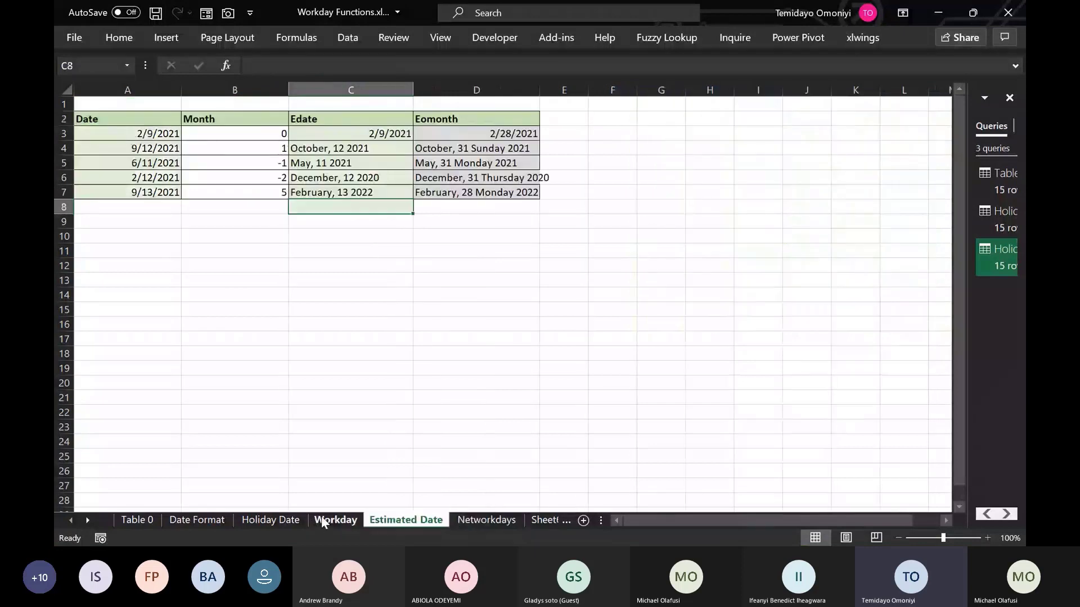
Step: Look through the Workday, Holiday Date and Date Format sheets
{"action": "left_click", "coordinate": [322, 519]}
{"action": "left_click", "coordinate": [291, 521]}
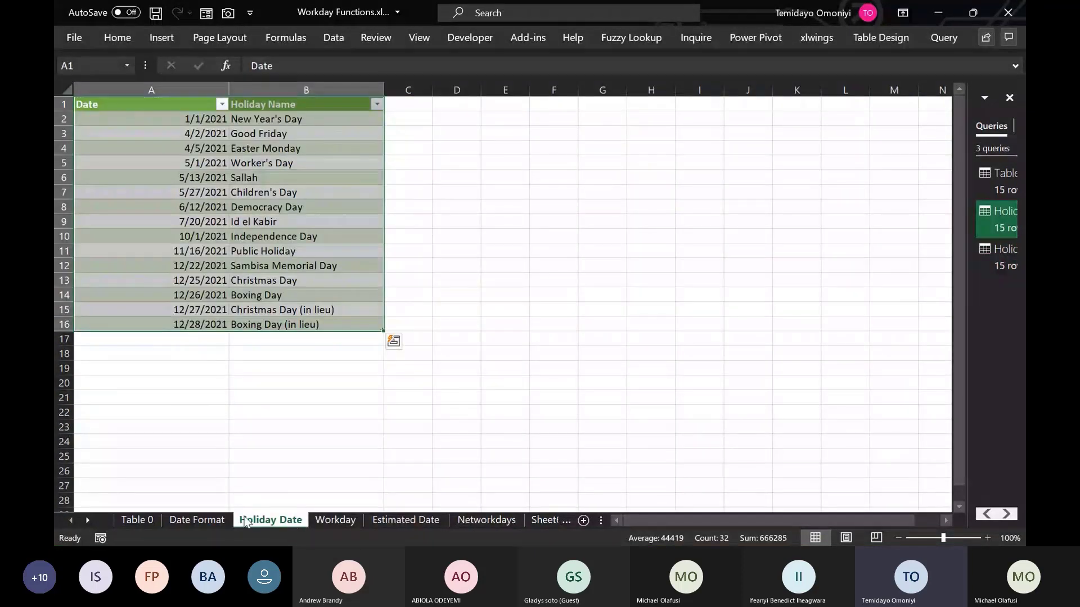
{"action": "left_click", "coordinate": [196, 520]}
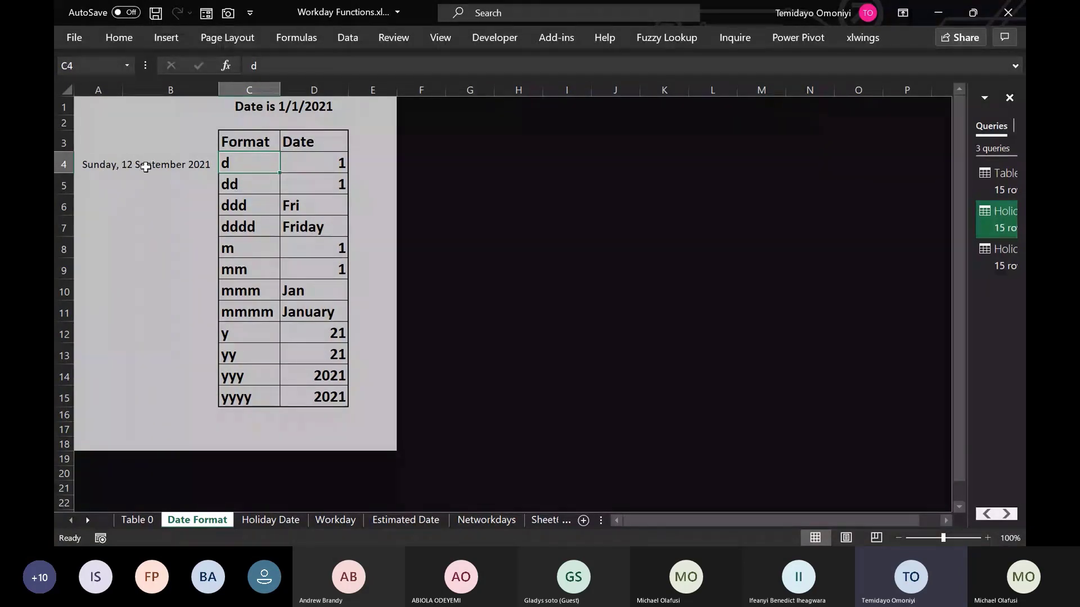
Step: Start a =TEXT formula in A5, cancel it, and go to the Holiday Date sheet
{"action": "left_click", "coordinate": [103, 194]}
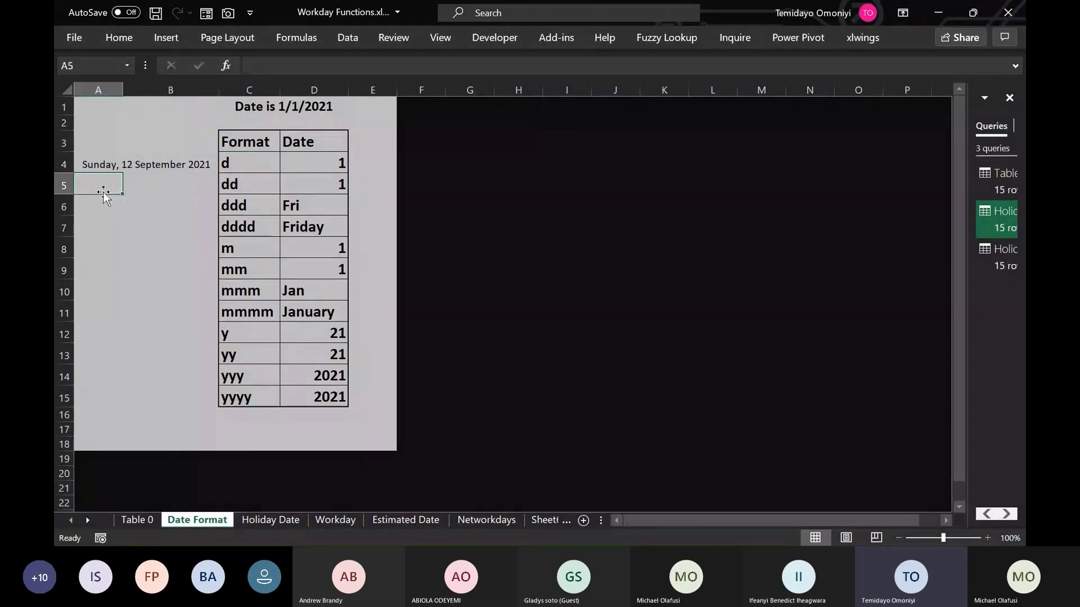
{"action": "type", "text": "=te"}
{"action": "key", "text": "BackSpace"}
{"action": "key", "text": "BackSpace"}
{"action": "key", "text": "BackSpace"}
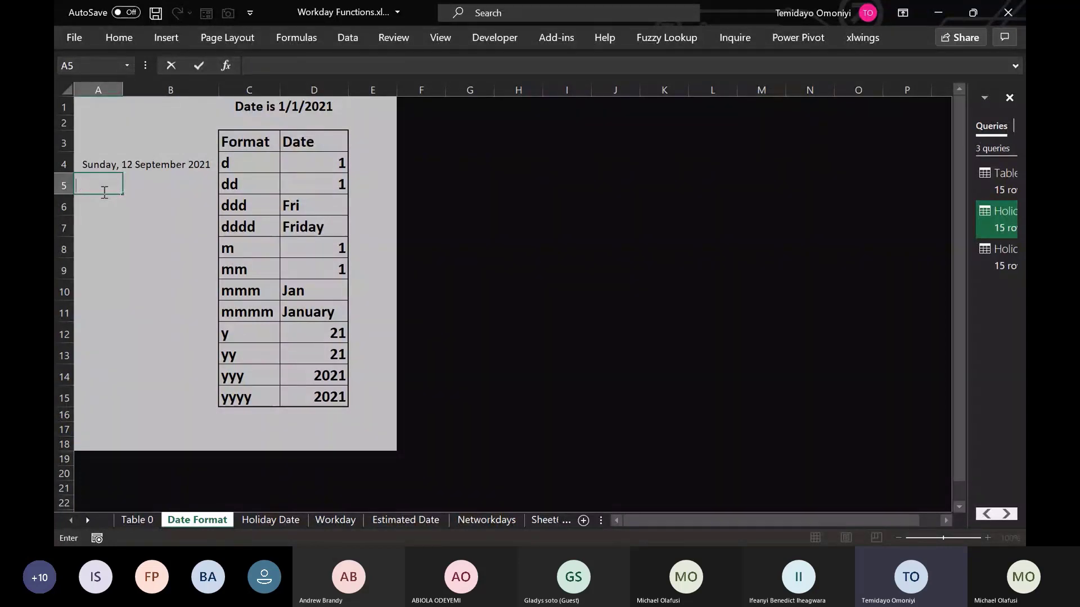
{"action": "type", "text": "=tex"}
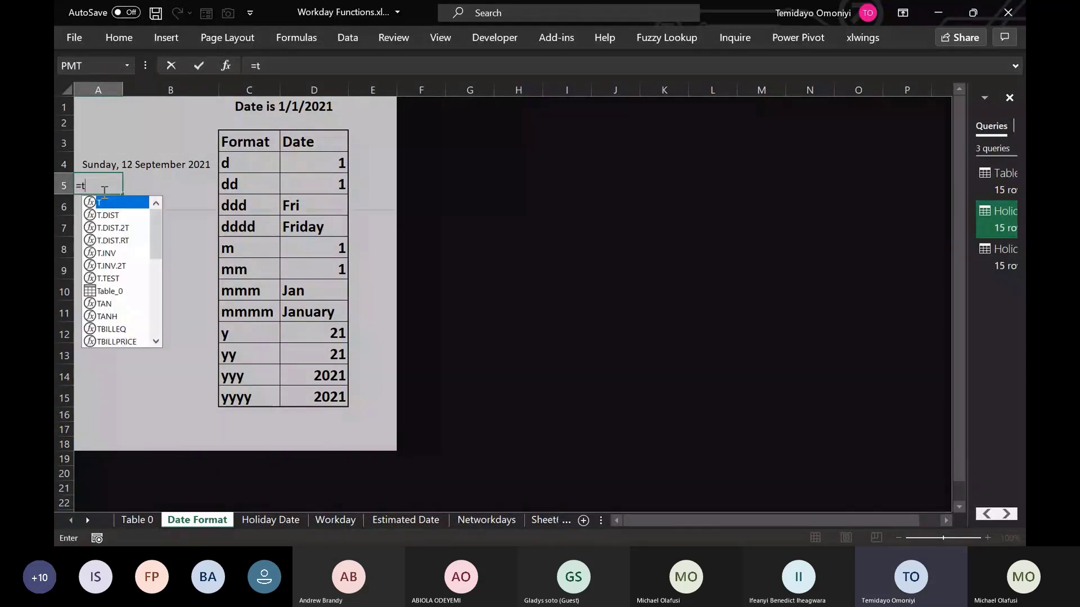
{"action": "key", "text": "Tab"}
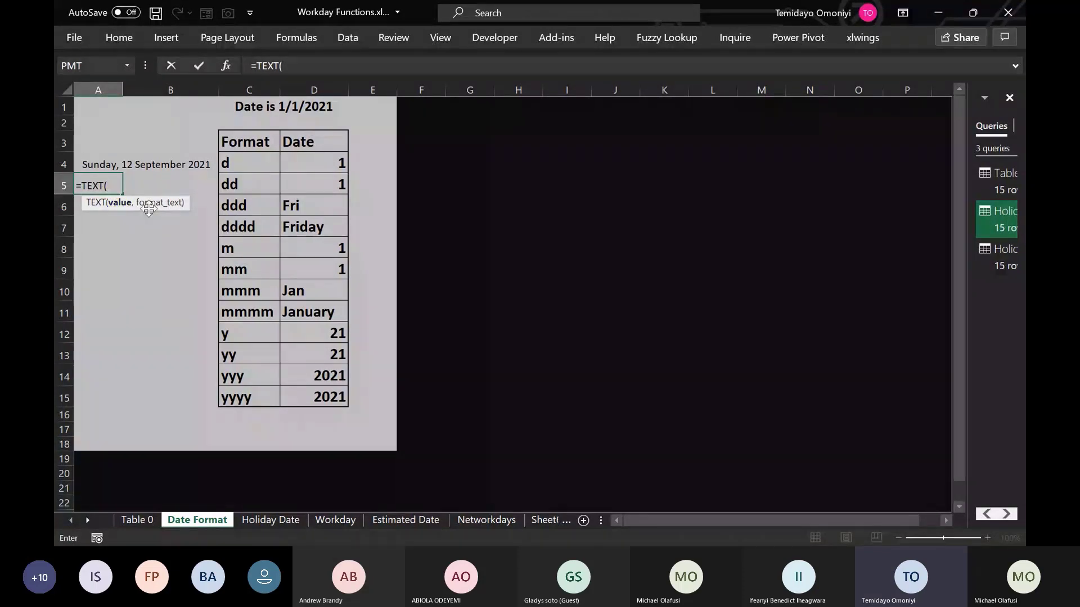
{"action": "key", "text": "Escape"}
{"action": "left_click", "coordinate": [280, 520]}
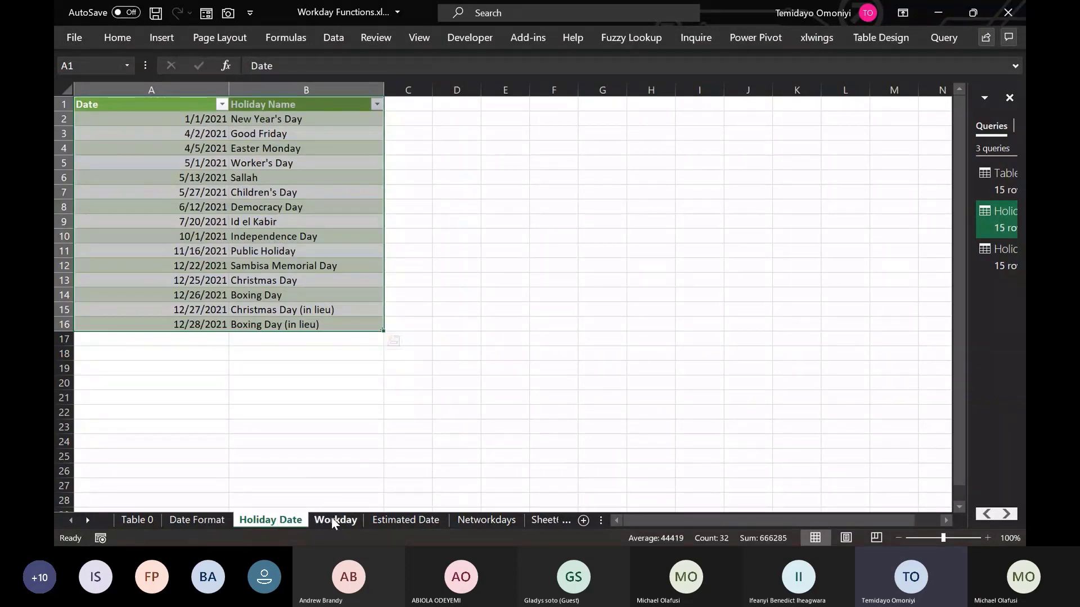
Step: Show the Workday sheet, then bring the Teams meeting window in front of Excel
{"action": "left_click", "coordinate": [332, 518]}
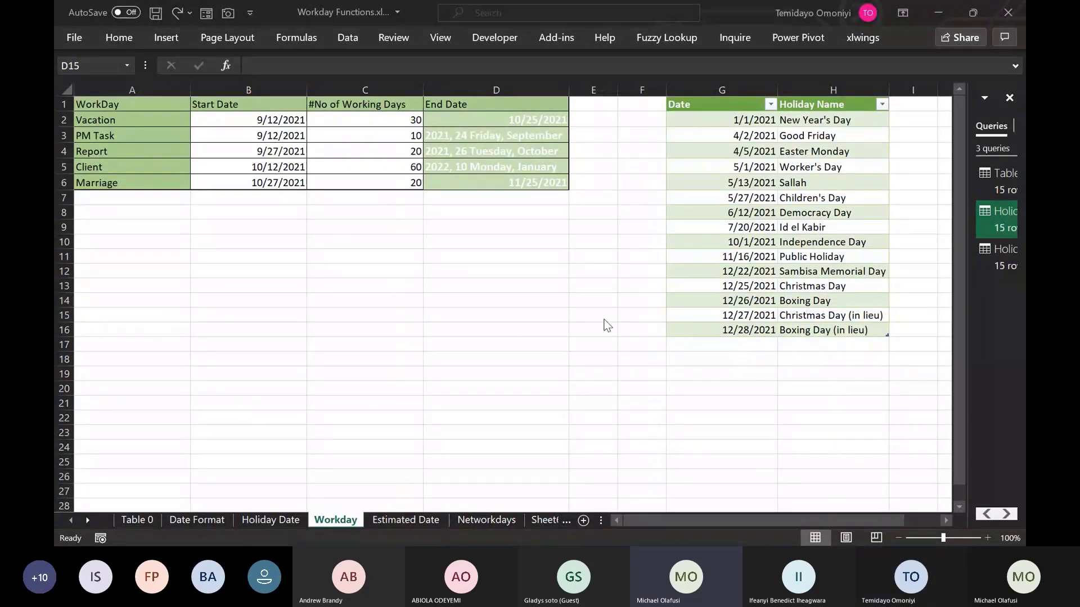
{"action": "key", "text": "alt+Tab"}
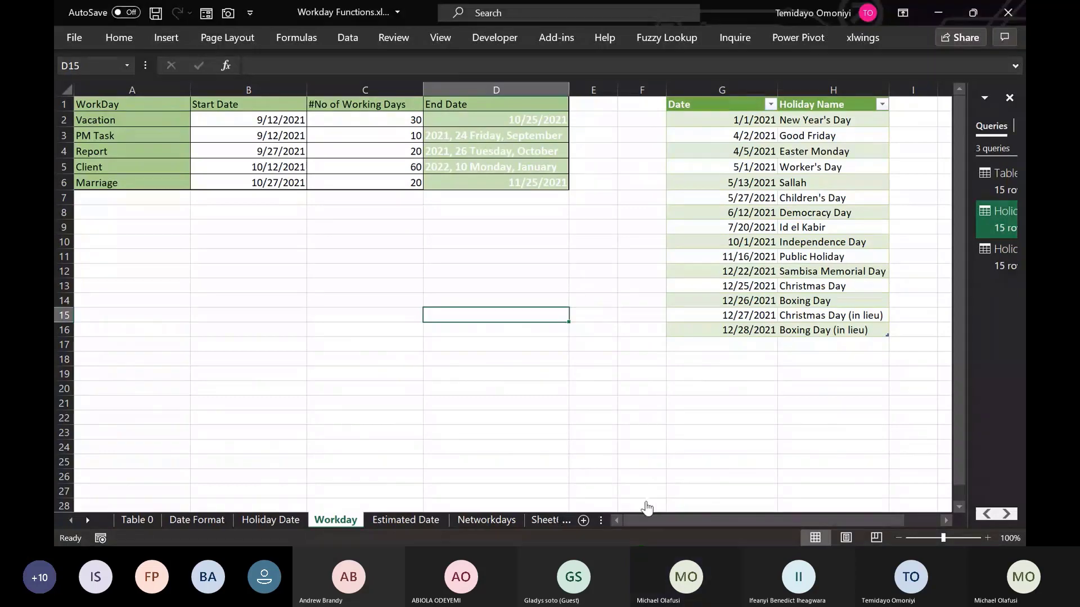
{"action": "key", "text": "alt+Tab"}
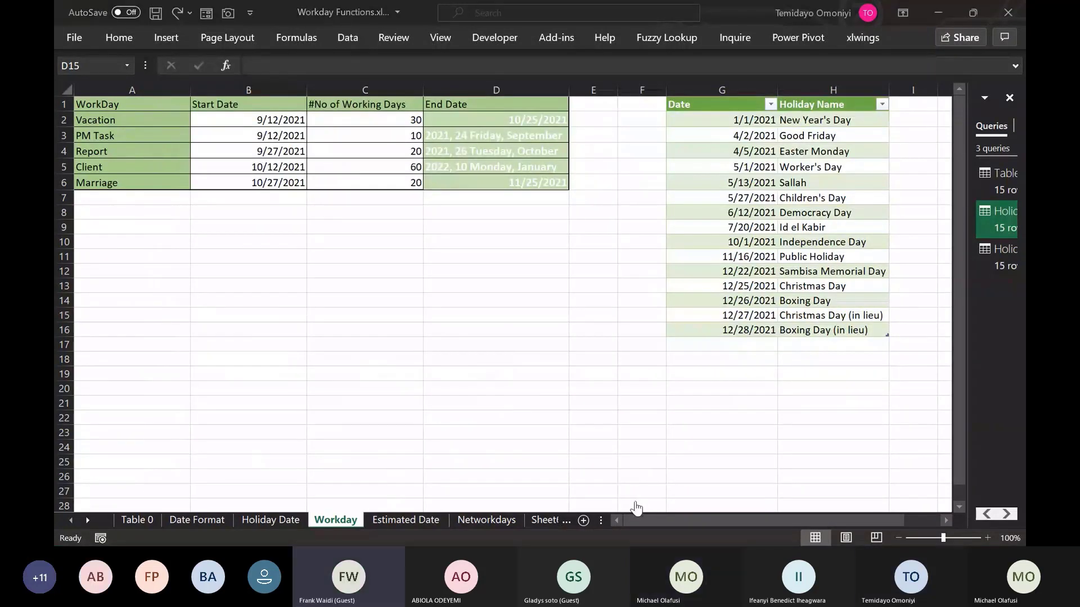
{"action": "left_click", "coordinate": [628, 475]}
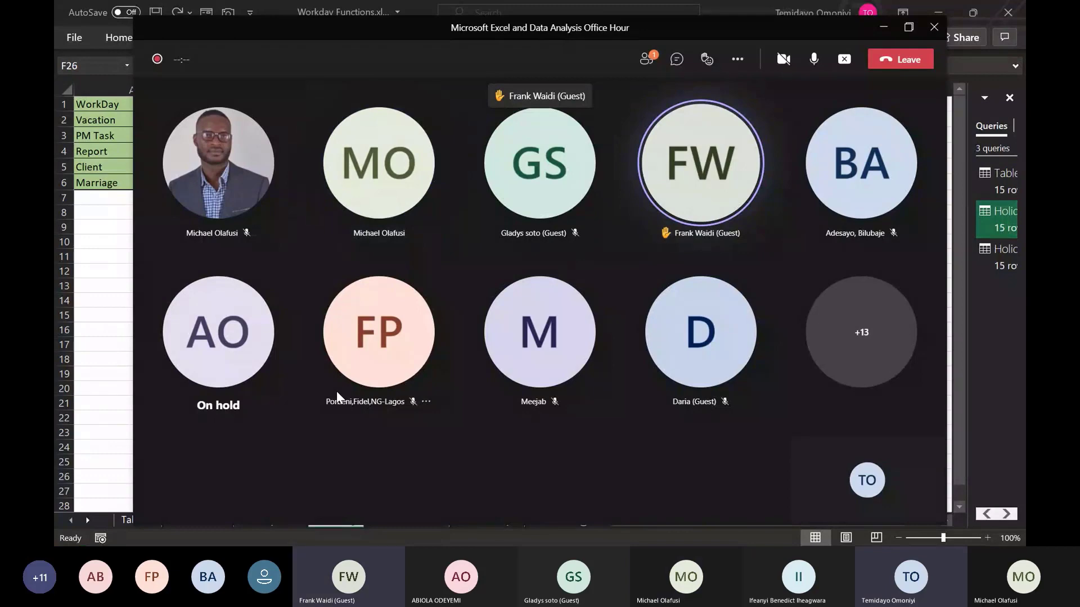
Step: Keep the Teams Office Hour meeting window with participant tiles in front of the workbook
{"action": "mouse_move", "coordinate": [203, 361]}
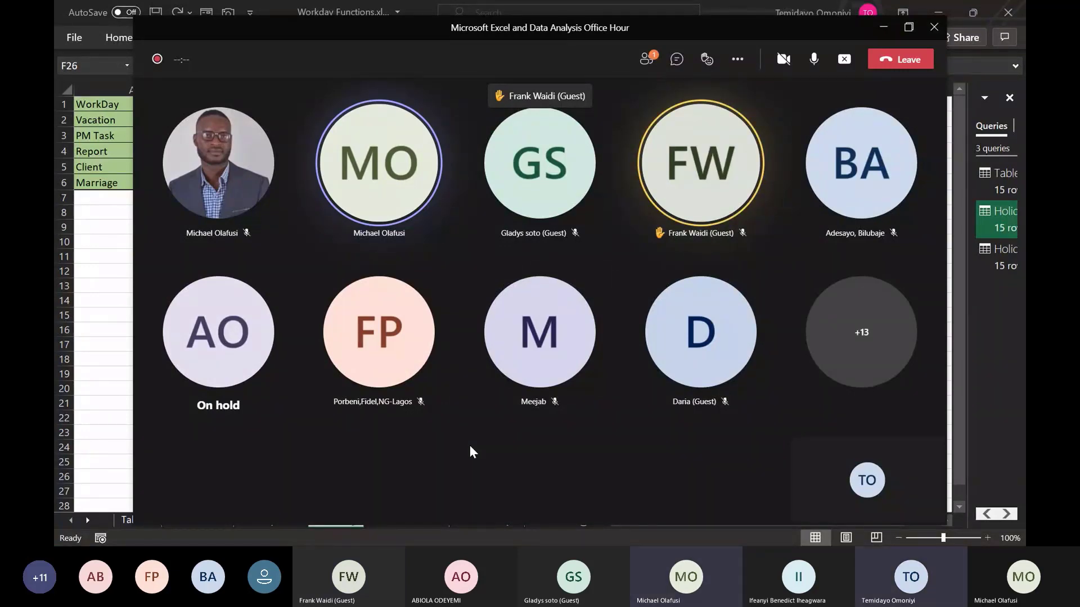
Step: Back in Excel, begin a =WOR formula in B14, dismiss suggestions, then return to Teams
{"action": "key", "text": "alt+Tab"}
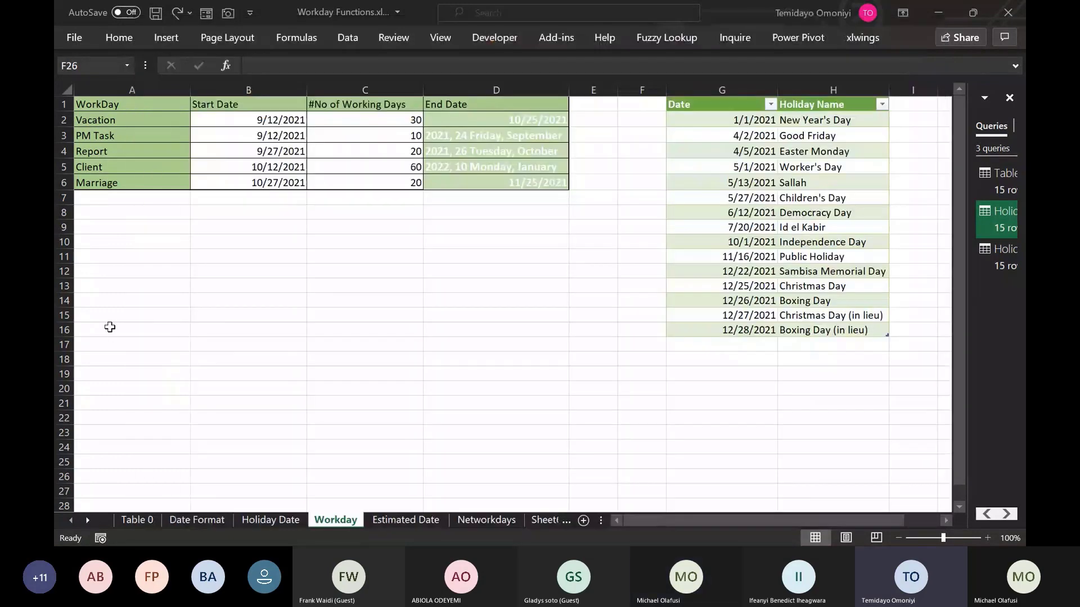
{"action": "left_click", "coordinate": [180, 300]}
{"action": "left_click", "coordinate": [209, 299]}
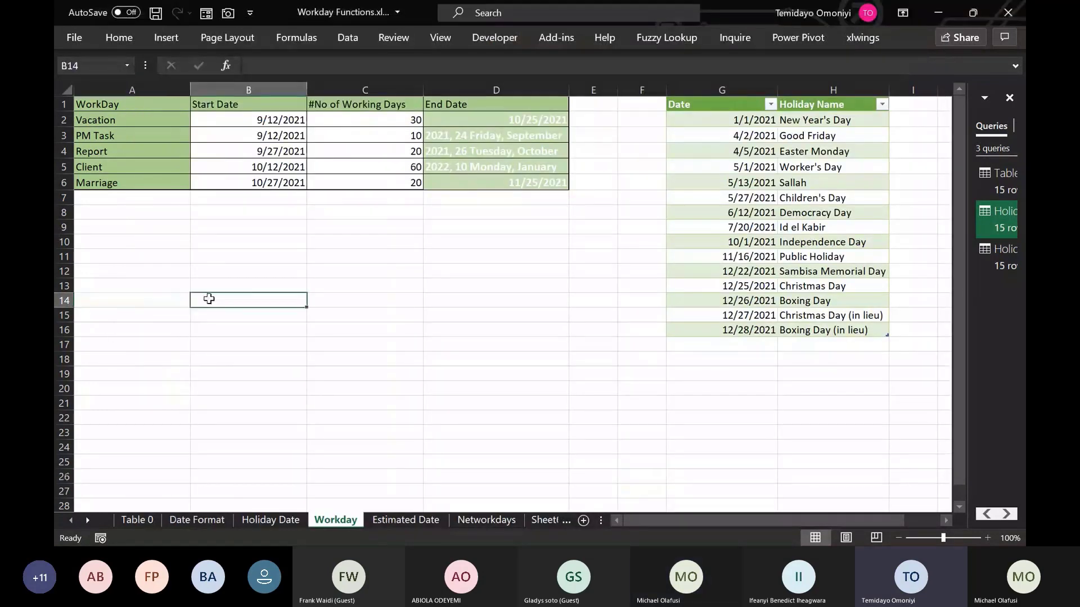
{"action": "type", "text": "="}
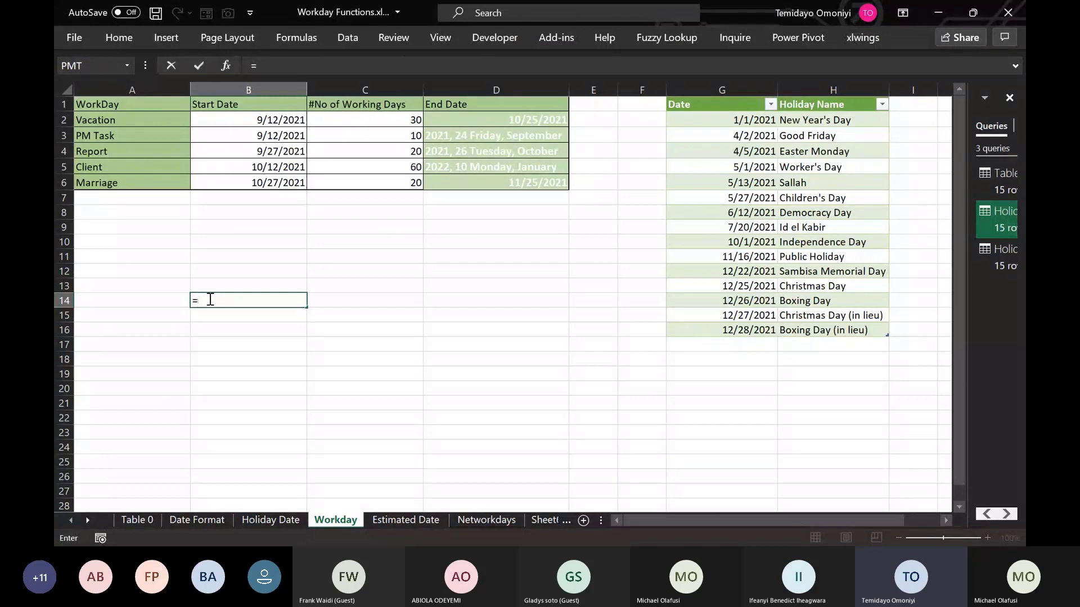
{"action": "type", "text": "wor"}
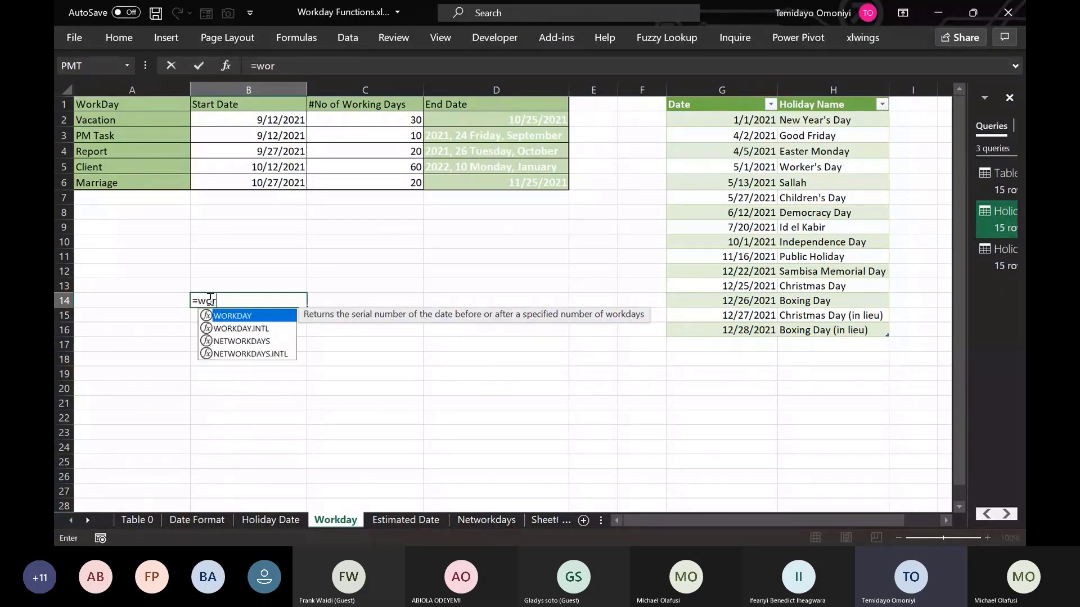
{"action": "key", "text": "Escape"}
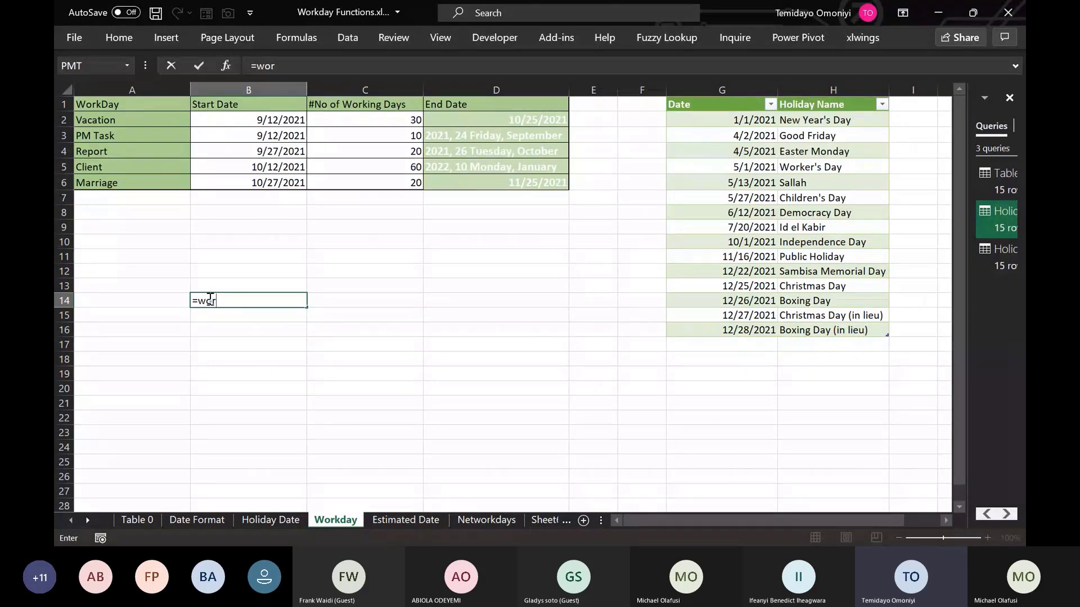
{"action": "key", "text": "alt+Tab"}
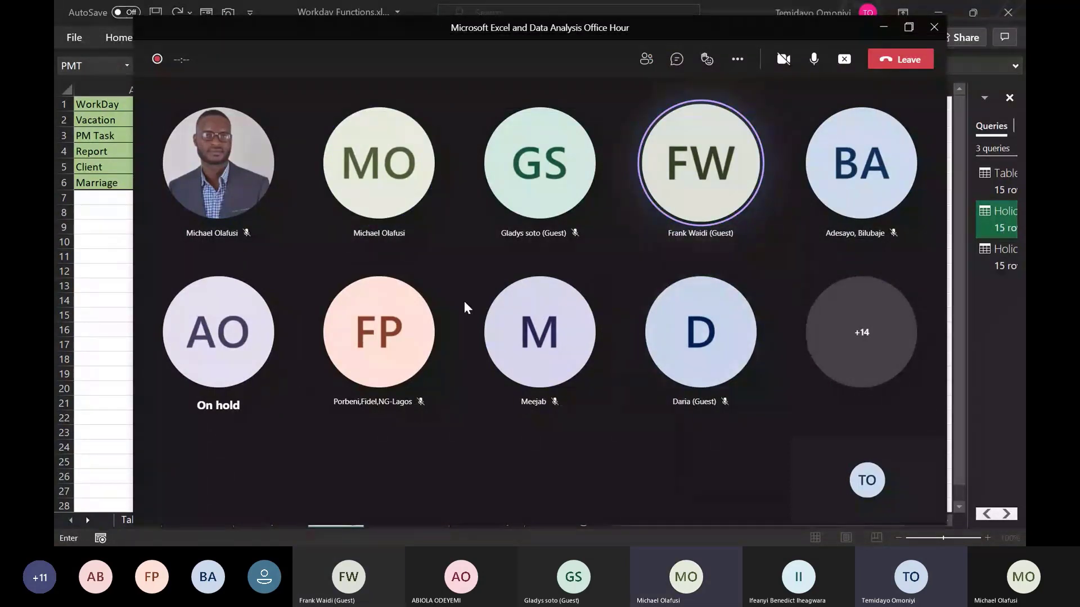
Step: End the Teams screen share so the meeting's participant gallery fills the screen
{"action": "left_click", "coordinate": [843, 60]}
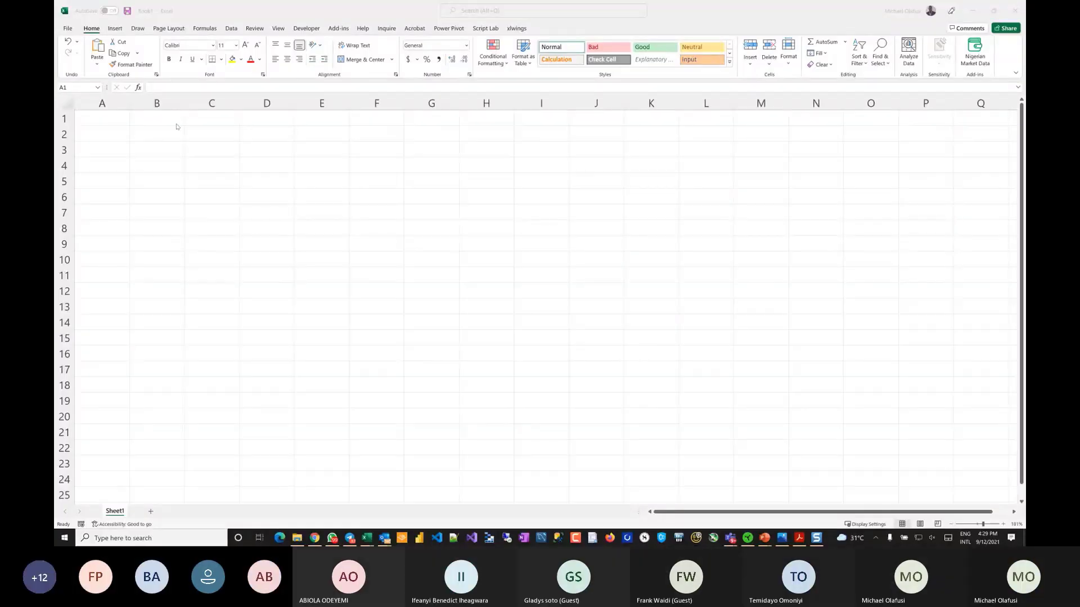
Step: Enter the header 'Date' in A1 and the first date 1/9/2021 in A2
{"action": "left_click", "coordinate": [116, 120]}
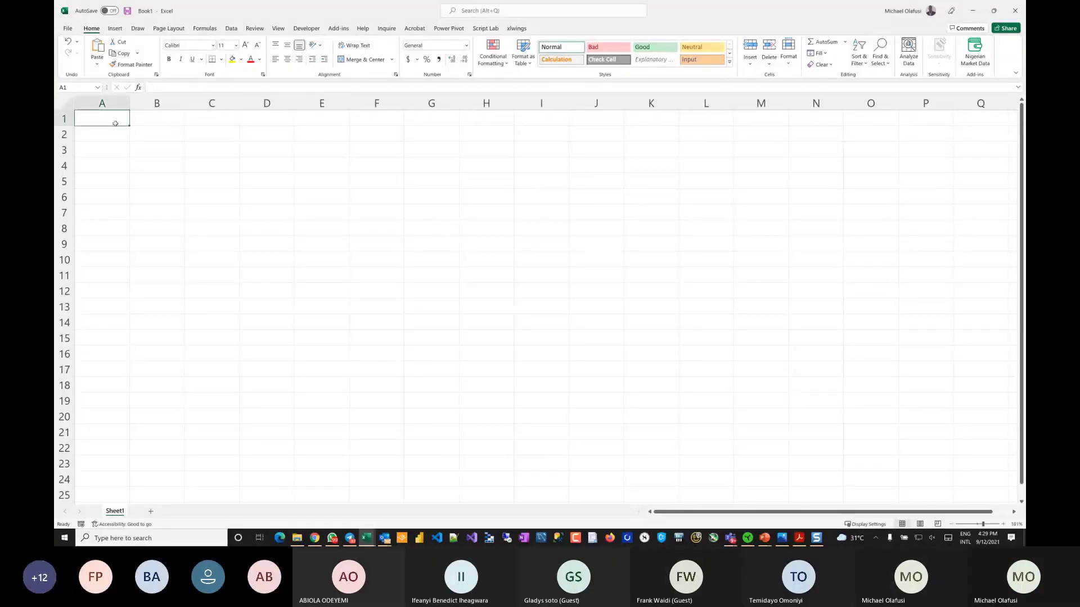
{"action": "type", "text": "Date"}
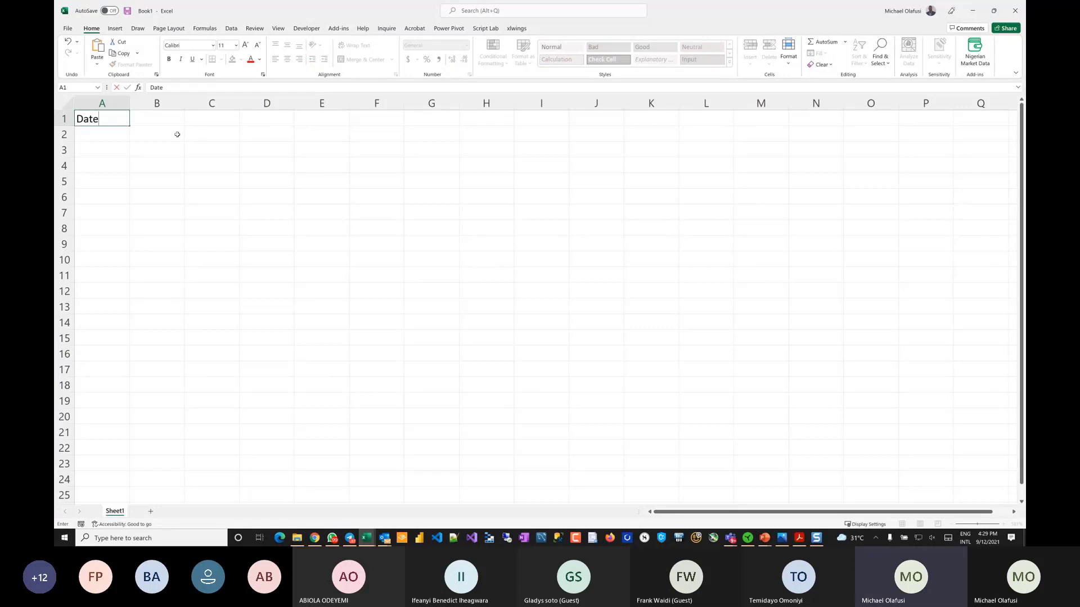
{"action": "key", "text": "Return"}
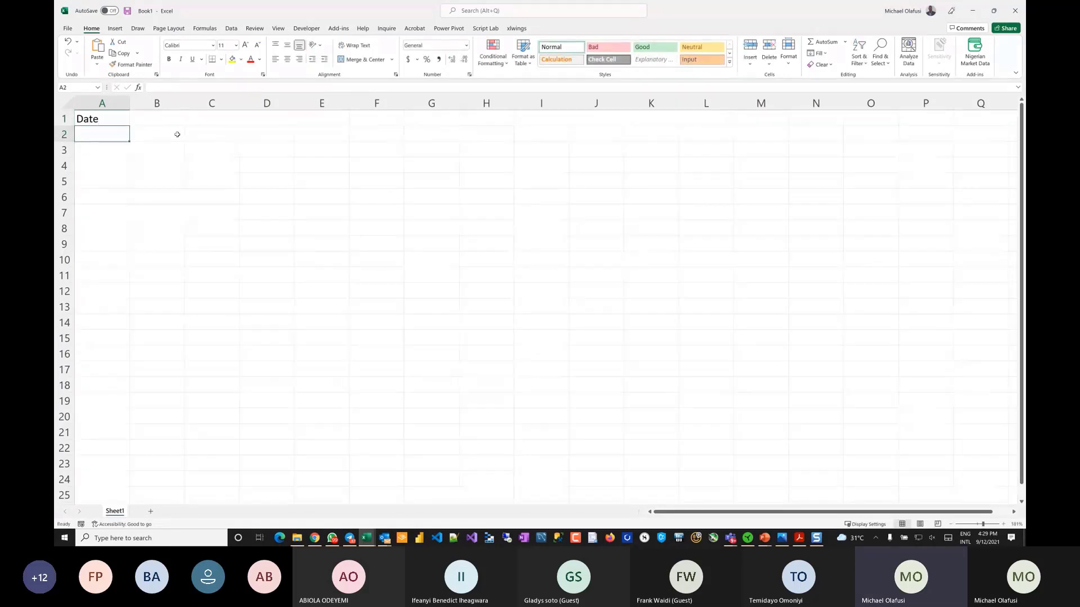
{"action": "type", "text": "1"}
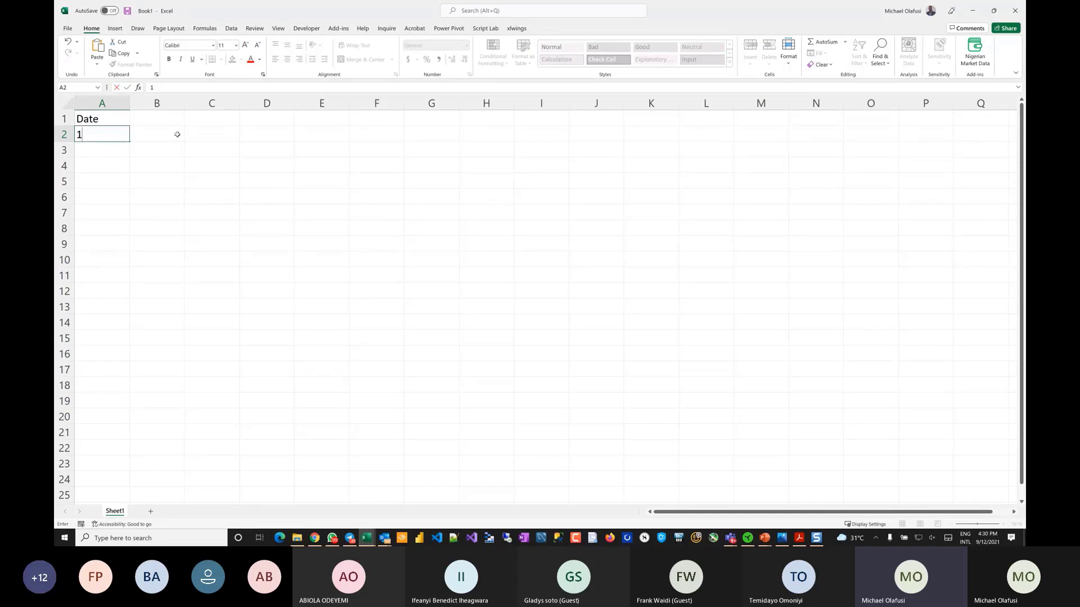
{"action": "type", "text": "/9/2021"}
{"action": "key", "text": "Return"}
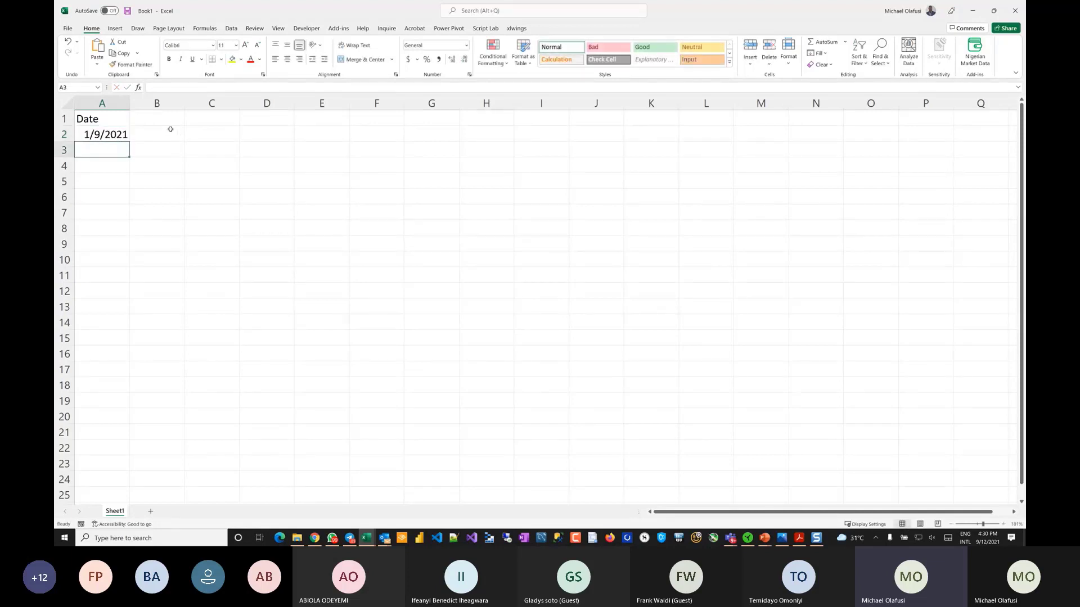
Step: Fill daily dates from A2 down to A25, ending at 2/1/2021
{"action": "left_click", "coordinate": [106, 134]}
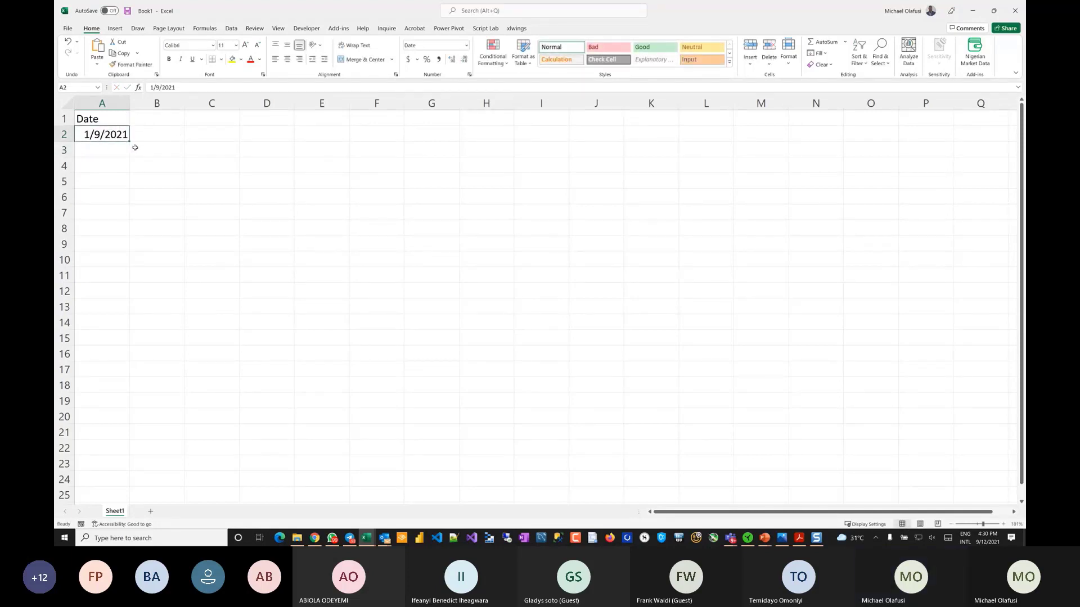
{"action": "left_click_drag", "start_coordinate": [129, 142], "coordinate": [133, 496]}
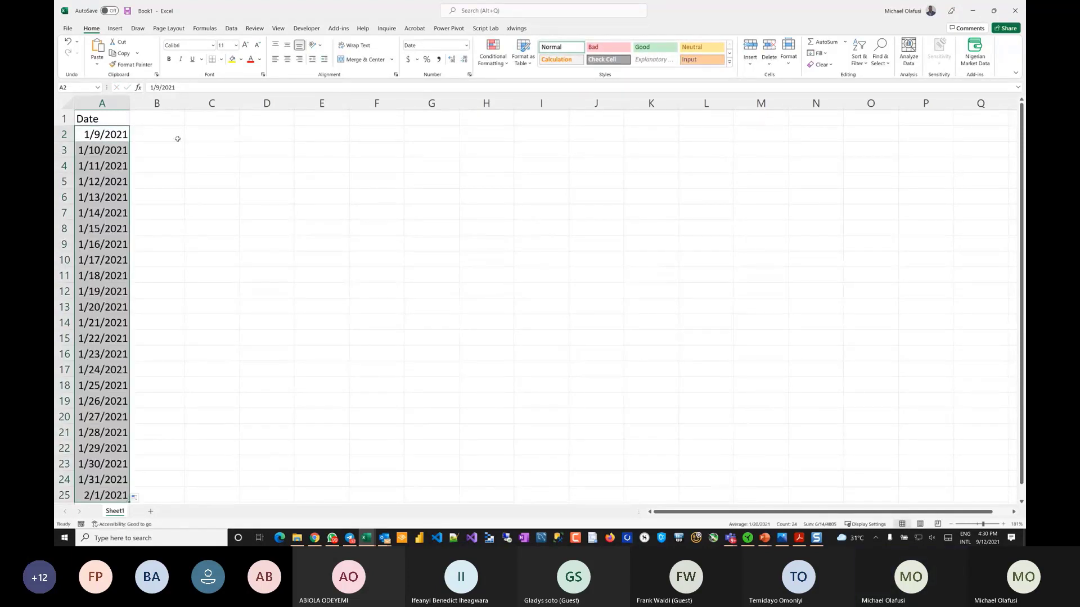
{"action": "left_click", "coordinate": [150, 121]}
{"action": "scroll", "coordinate": [150, 121], "scroll_direction": "up", "scroll_amount": 5}
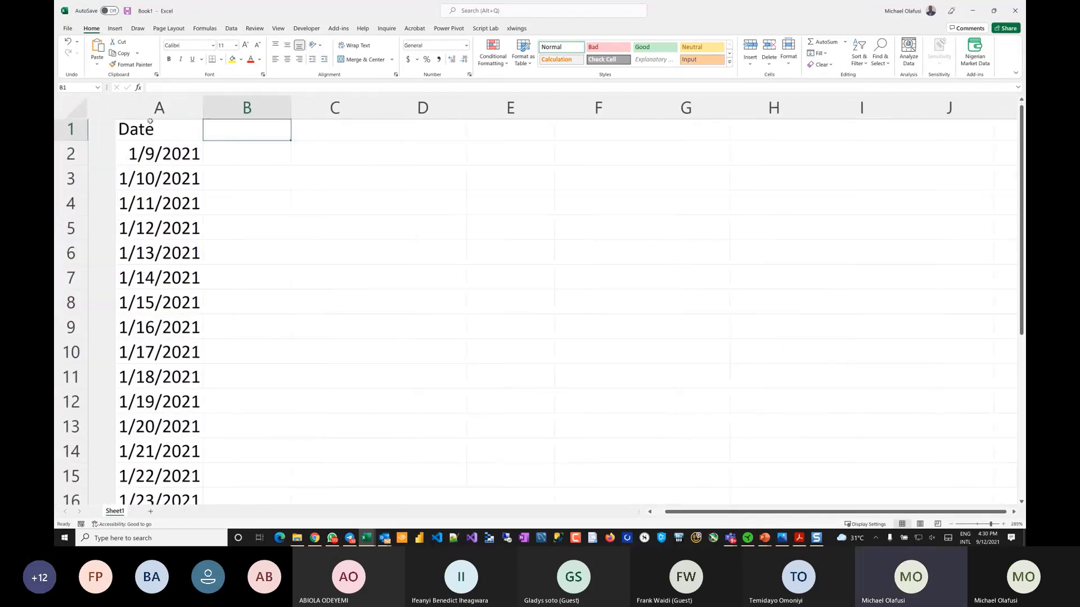
Step: Enter headers Year, Month, Day and Year Month in B1:E1, then start =text( in B2
{"action": "scroll", "coordinate": [150, 121], "scroll_direction": "up", "scroll_amount": 2}
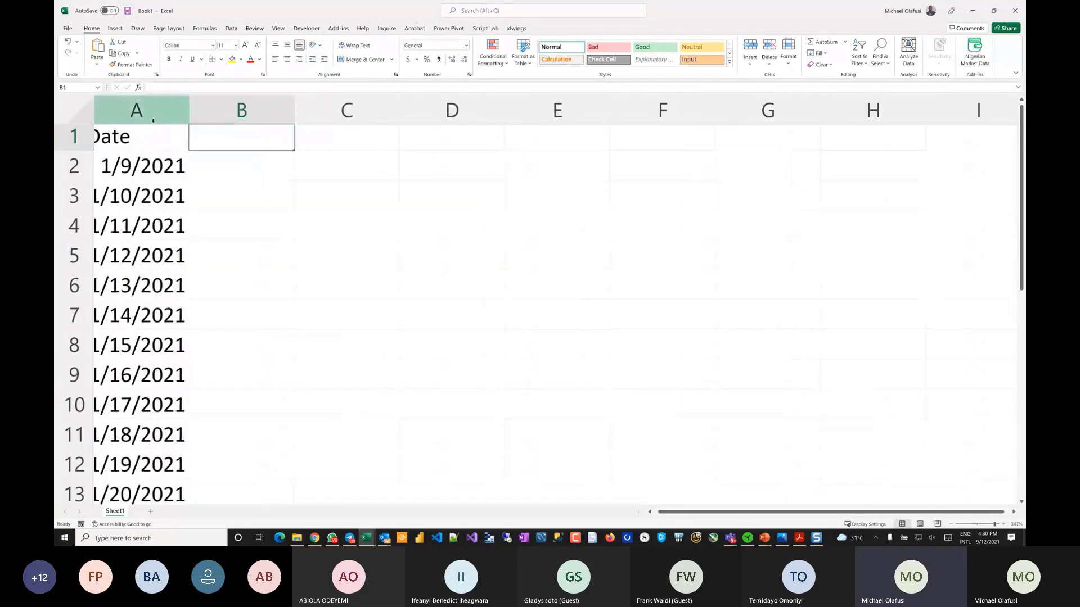
{"action": "type", "text": "Year"}
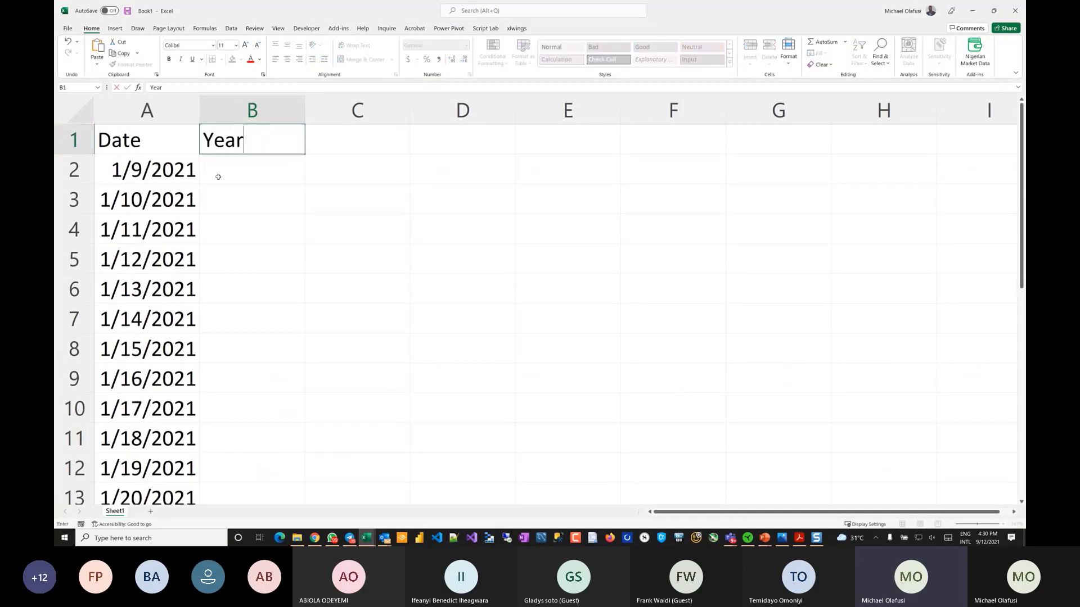
{"action": "key", "text": "Tab"}
{"action": "type", "text": "Month"}
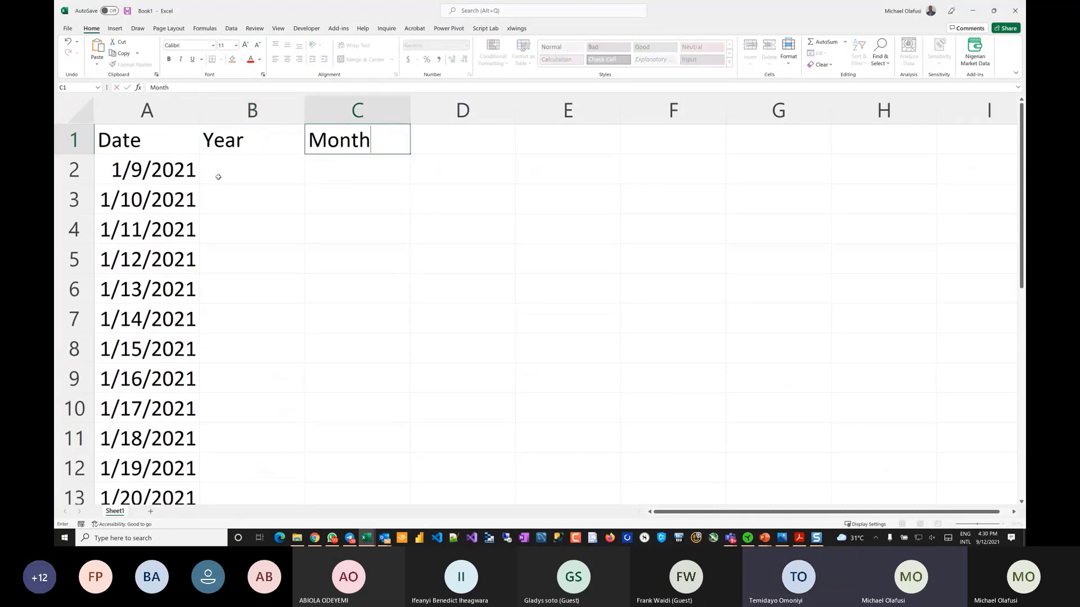
{"action": "key", "text": "Tab"}
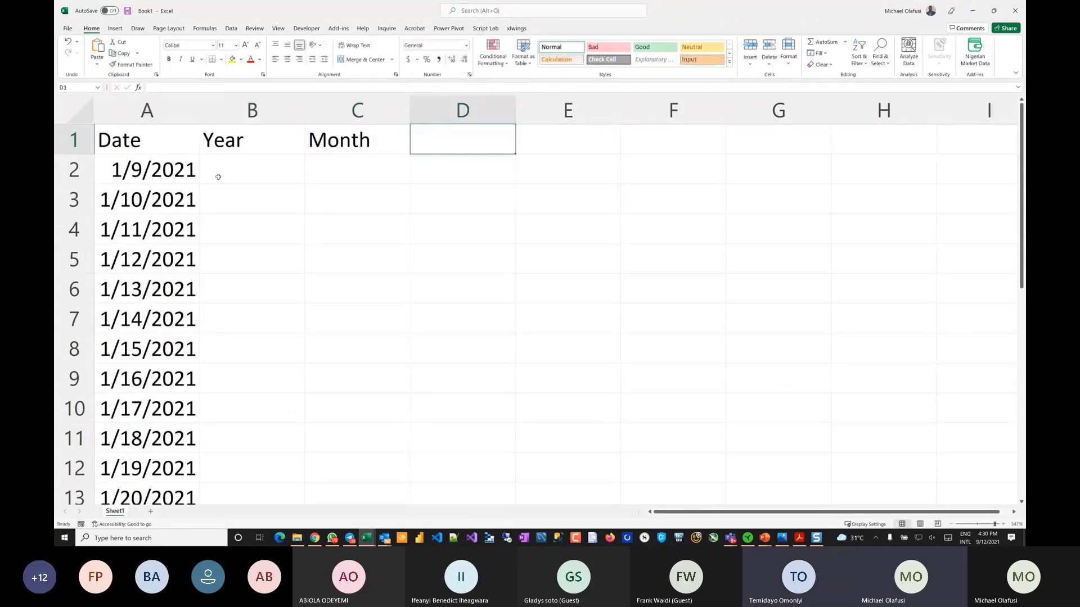
{"action": "type", "text": "D"}
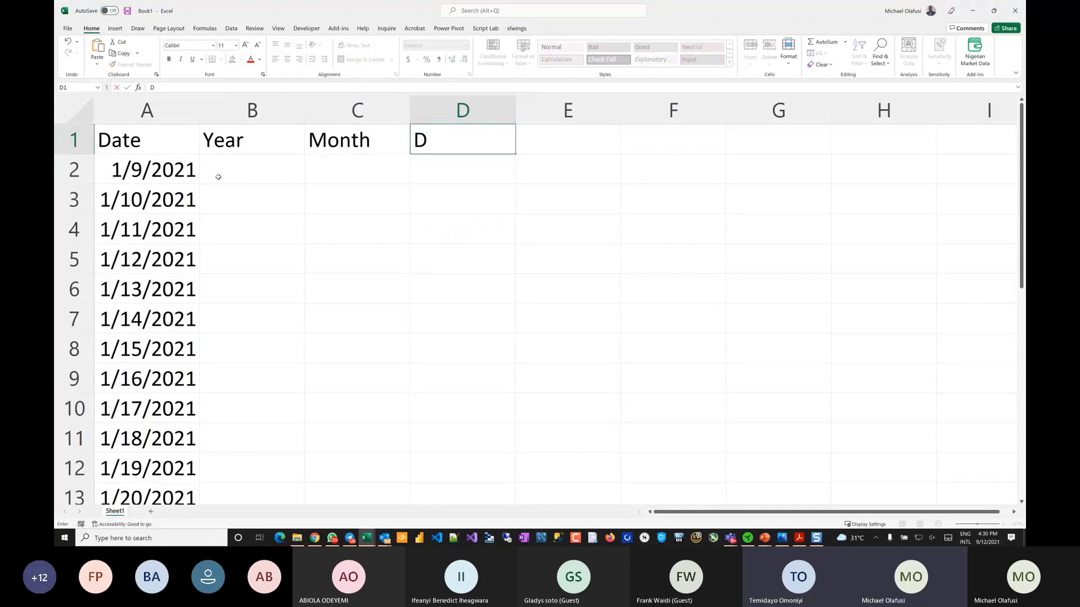
{"action": "type", "text": "ay"}
{"action": "key", "text": "Tab"}
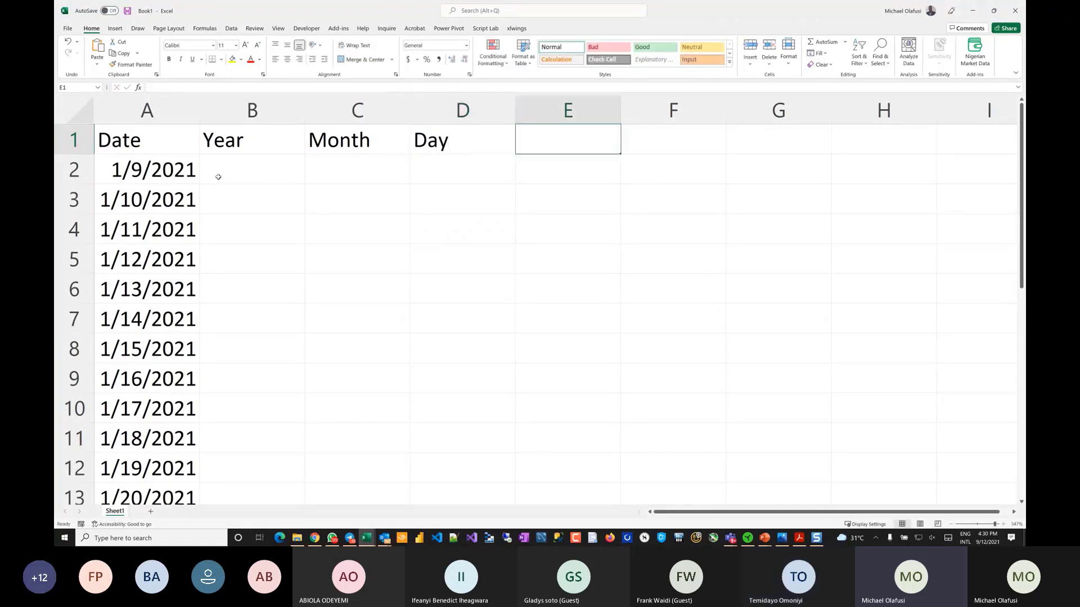
{"action": "type", "text": "Year "}
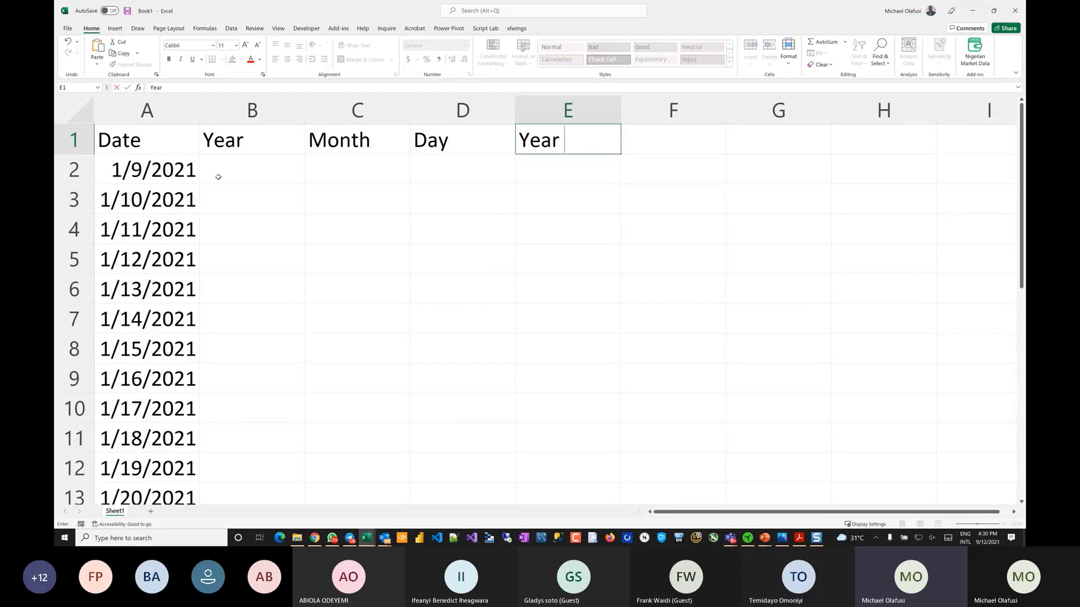
{"action": "type", "text": "Month"}
{"action": "left_click", "coordinate": [218, 177]}
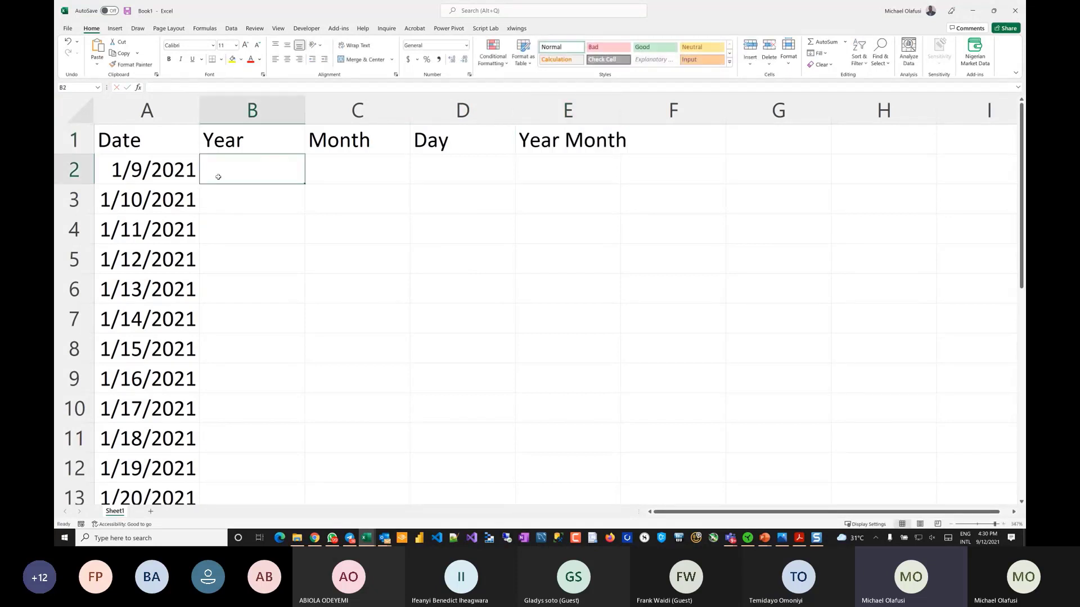
{"action": "type", "text": "=tex"}
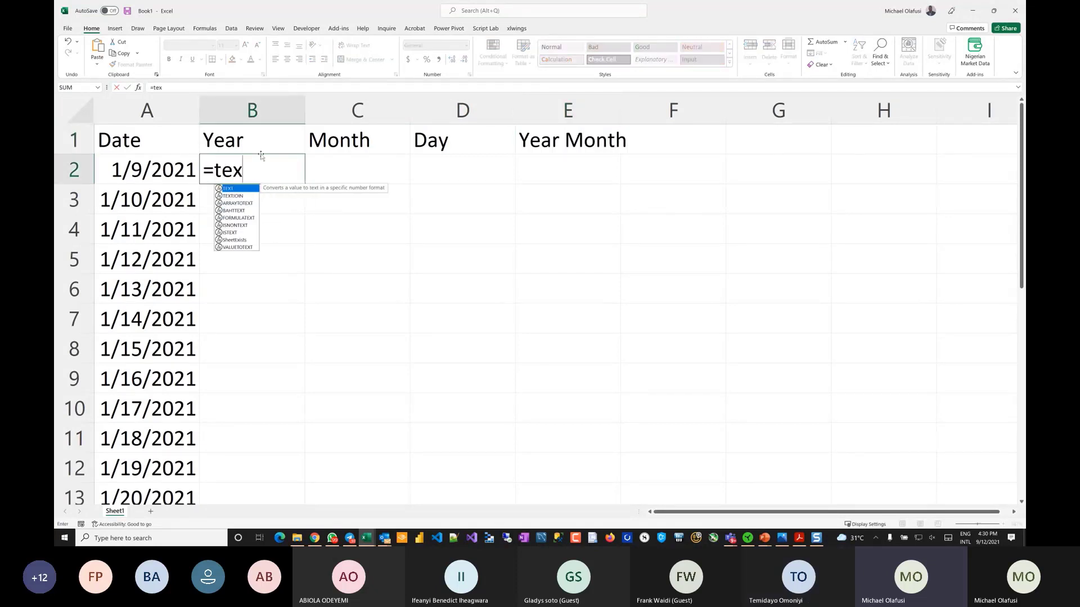
{"action": "type", "text": "t("}
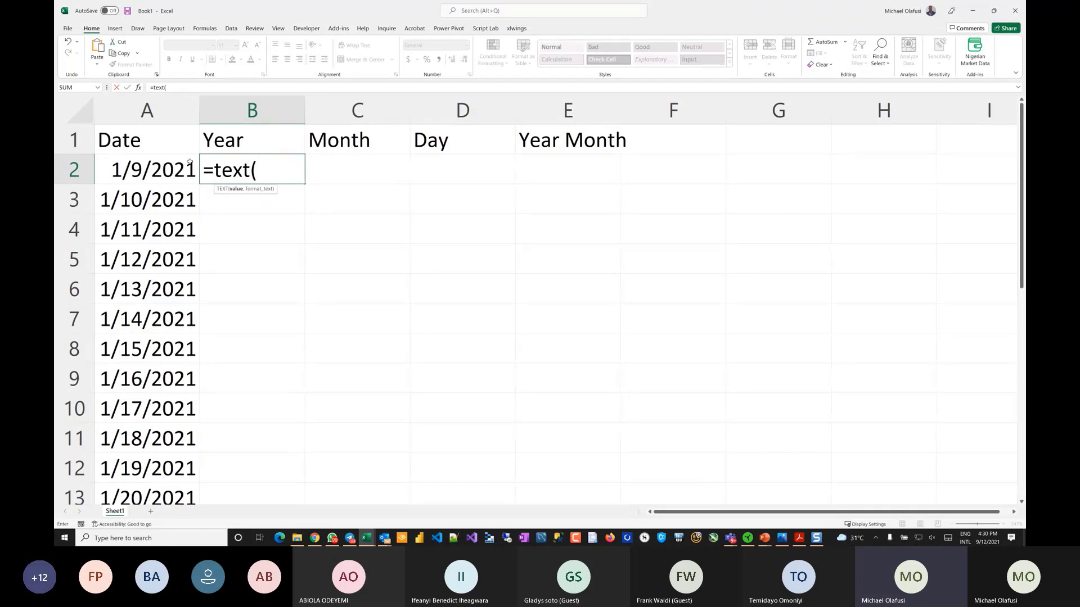
Step: Finish B2's formula as =TEXT(A2,"yyyy") to show 2021, switching the keyboard to English US
{"action": "left_click", "coordinate": [154, 170]}
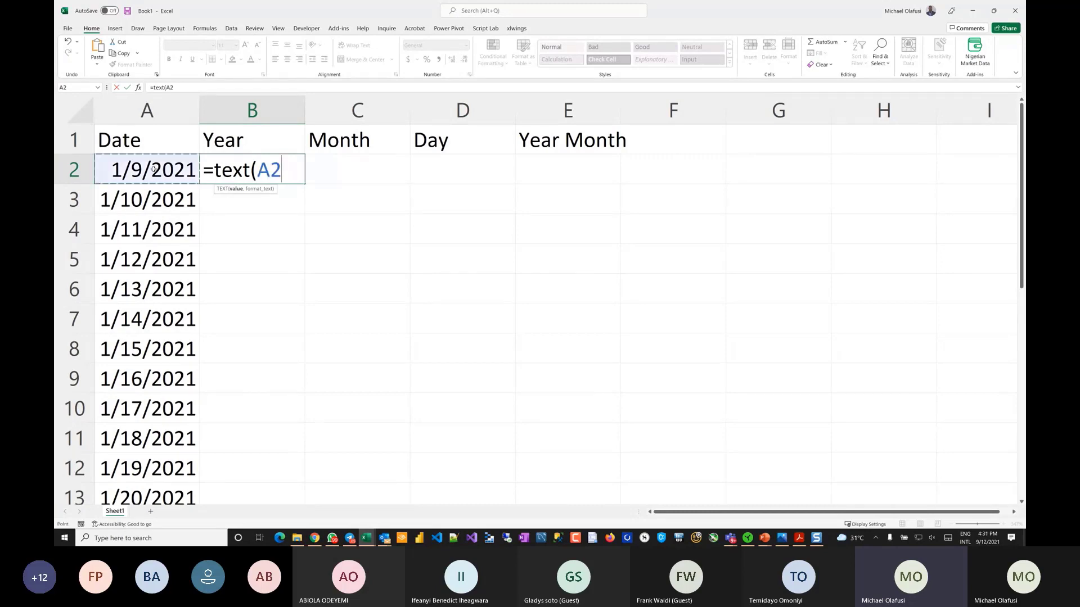
{"action": "type", "text": ",ÿyy"}
{"action": "key", "text": "BackSpace"}
{"action": "key", "text": "BackSpace"}
{"action": "key", "text": "BackSpace"}
{"action": "left_click", "coordinate": [964, 541]}
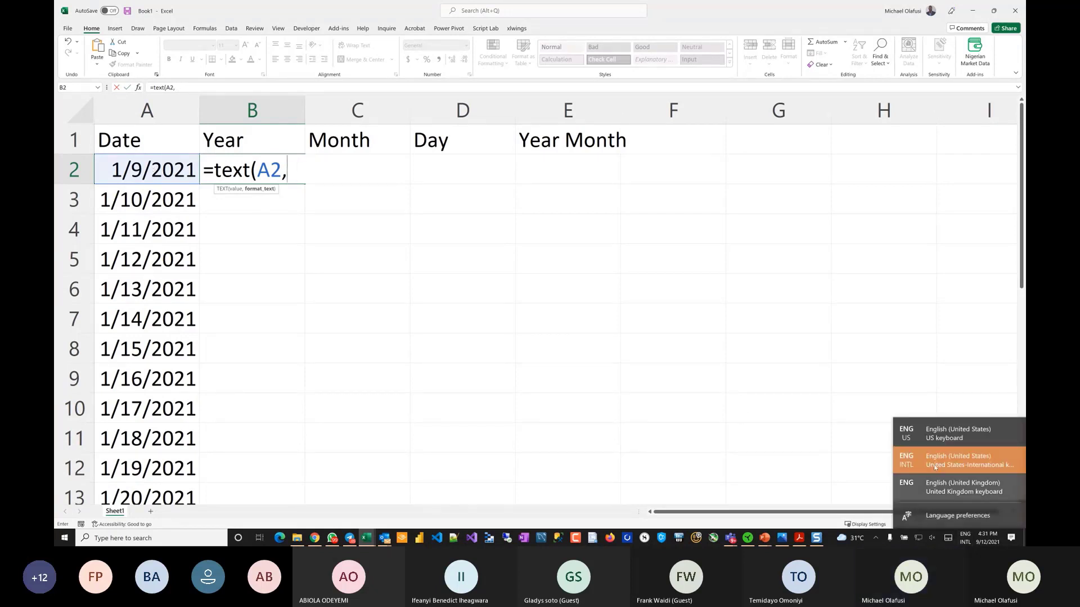
{"action": "left_click", "coordinate": [956, 434]}
{"action": "type", "text": "\""}
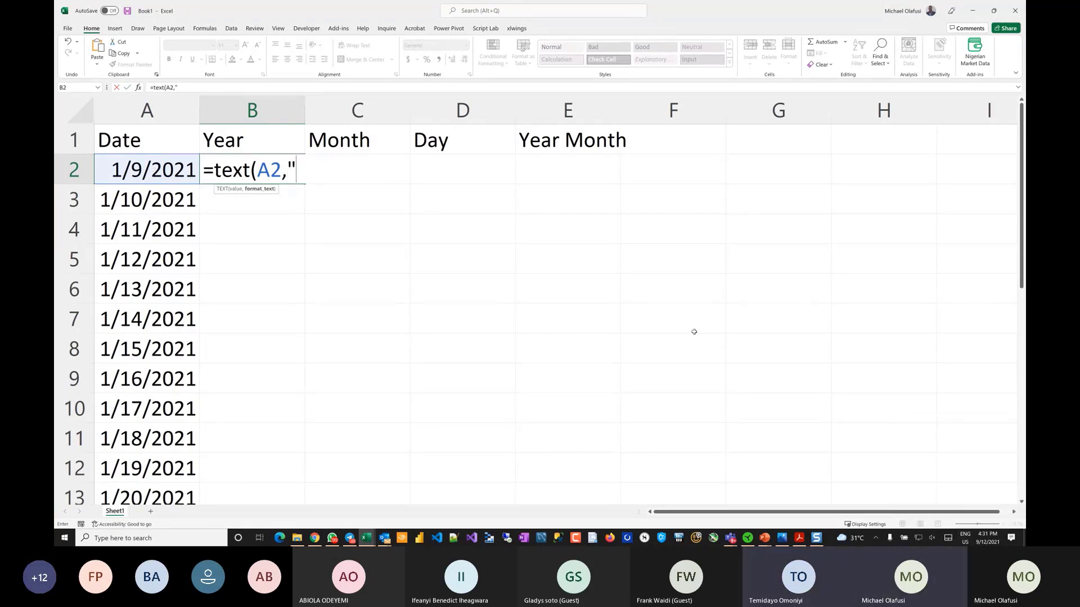
{"action": "type", "text": "yyyy\")"}
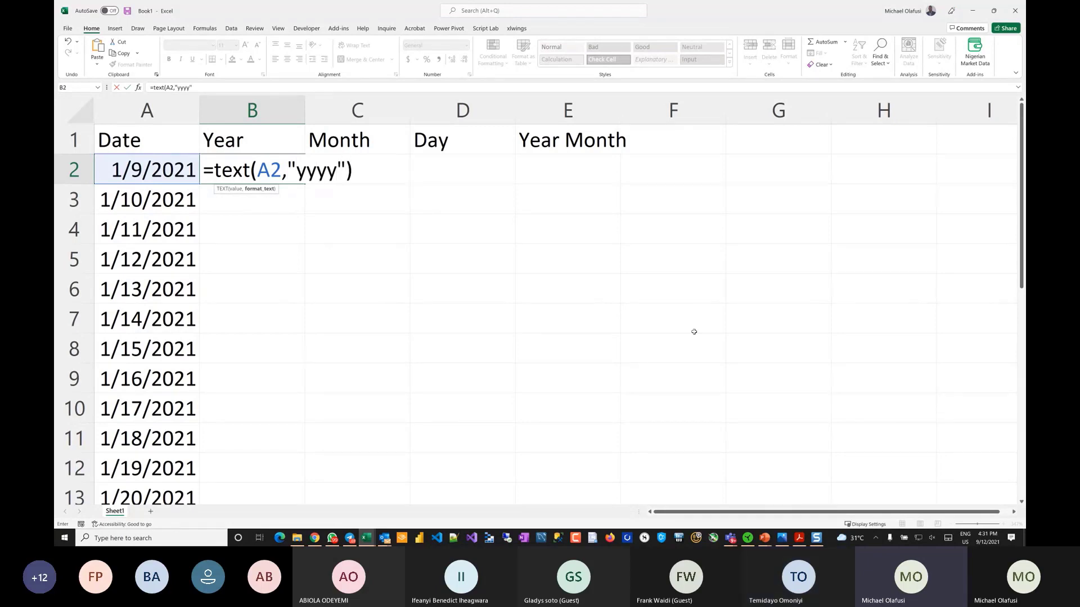
{"action": "key", "text": "Return"}
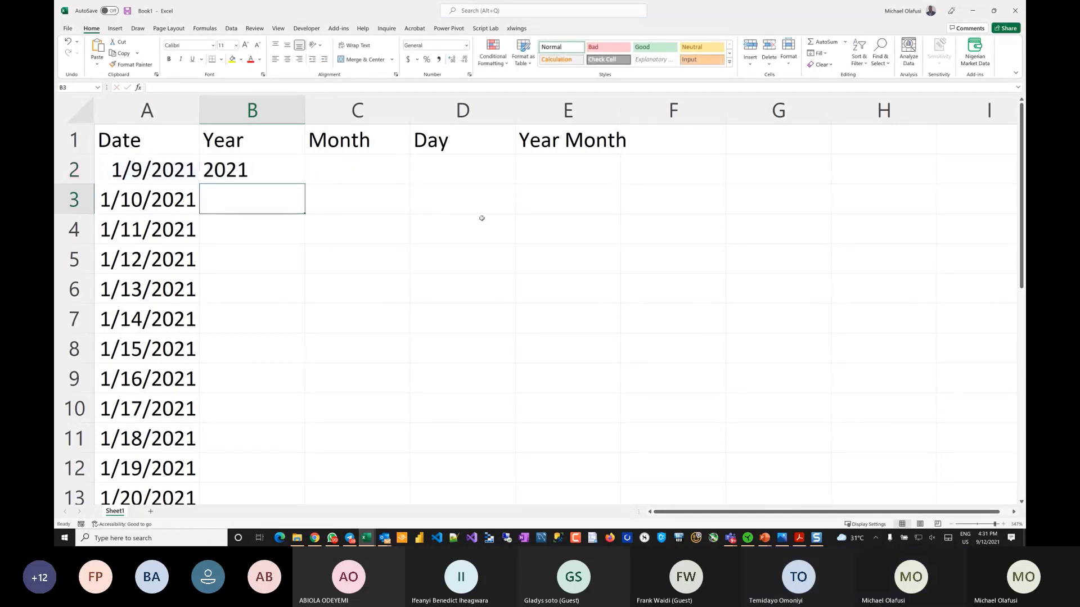
Step: Enter =TEXT(A2,"mmmm") in C2 so it shows January
{"action": "left_click", "coordinate": [357, 159]}
{"action": "type", "text": "=e"}
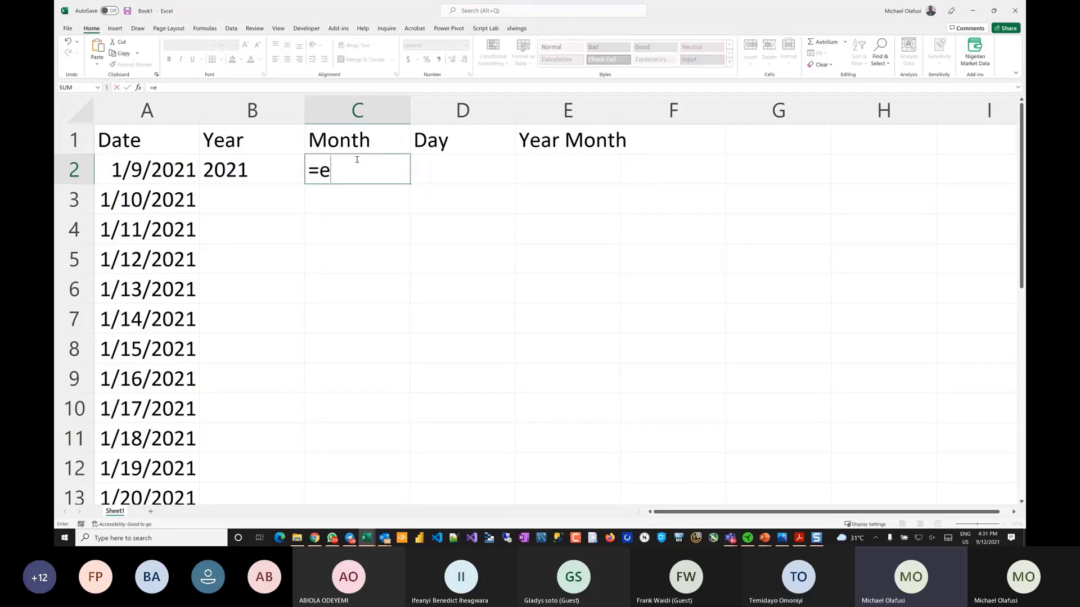
{"action": "key", "text": "BackSpace"}
{"action": "key", "text": "BackSpace"}
{"action": "type", "text": "=yexy"}
{"action": "key", "text": "BackSpace"}
{"action": "key", "text": "BackSpace"}
{"action": "key", "text": "BackSpace"}
{"action": "key", "text": "BackSpace"}
{"action": "type", "text": "text"}
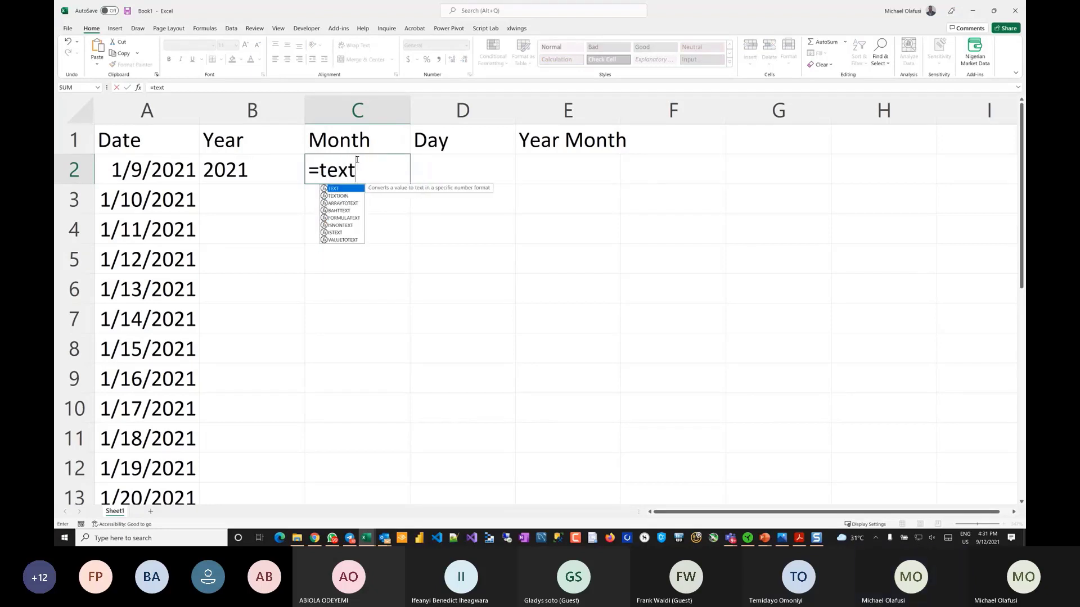
{"action": "key", "text": "Tab"}
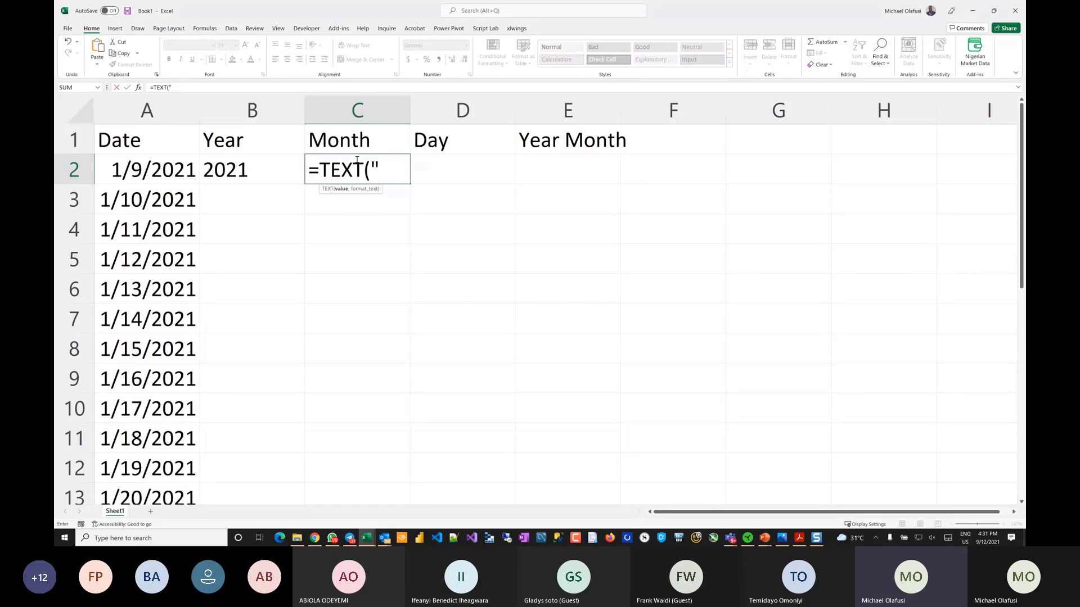
{"action": "left_click", "coordinate": [176, 159]}
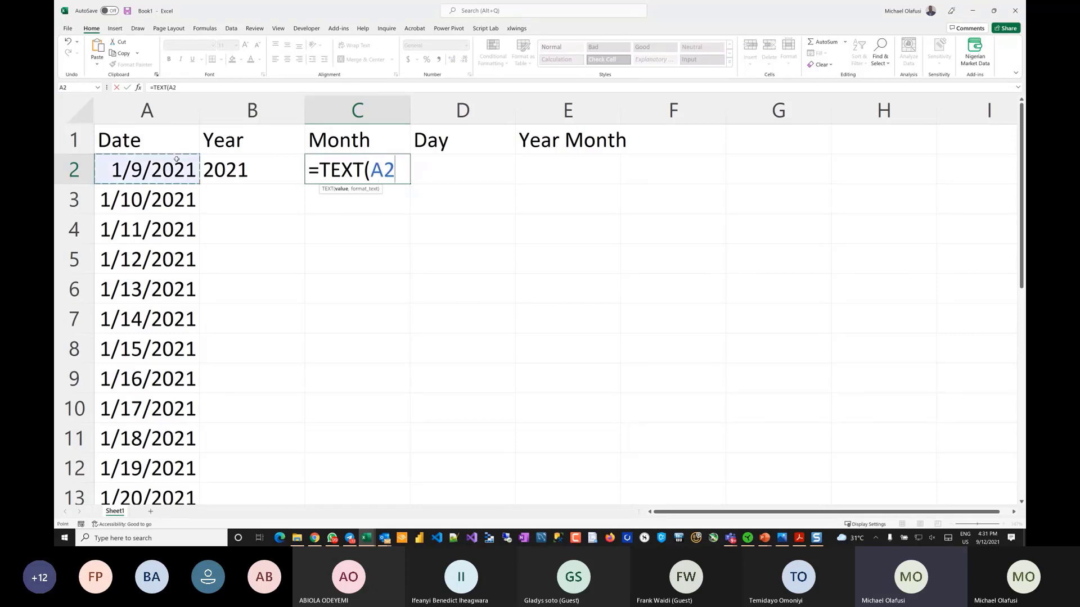
{"action": "type", "text": ",\"mm"}
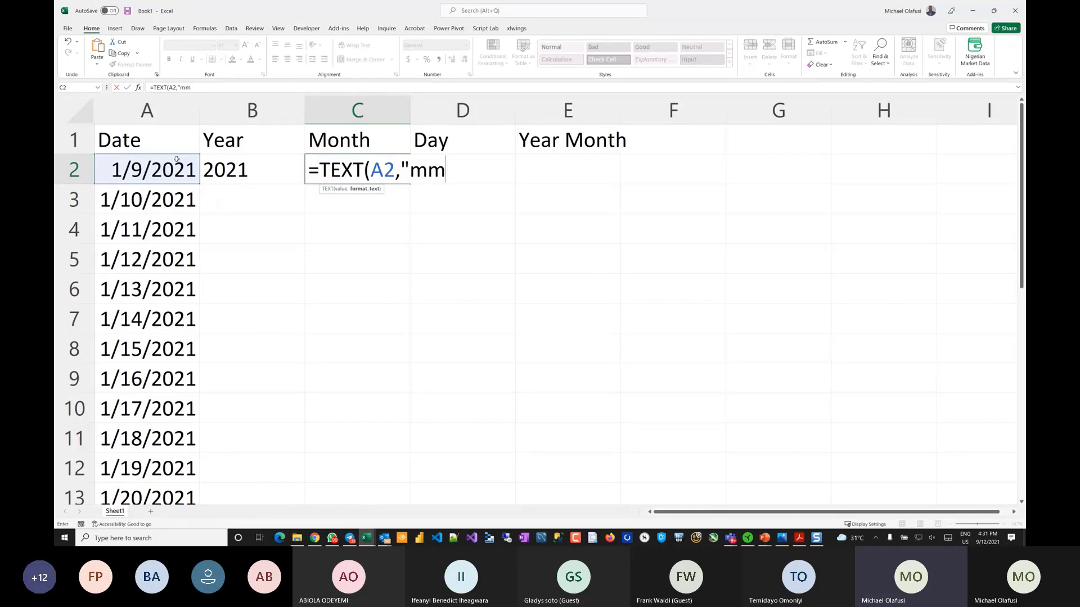
{"action": "type", "text": "m\""}
{"action": "key", "text": "BackSpace"}
{"action": "type", "text": "m\")"}
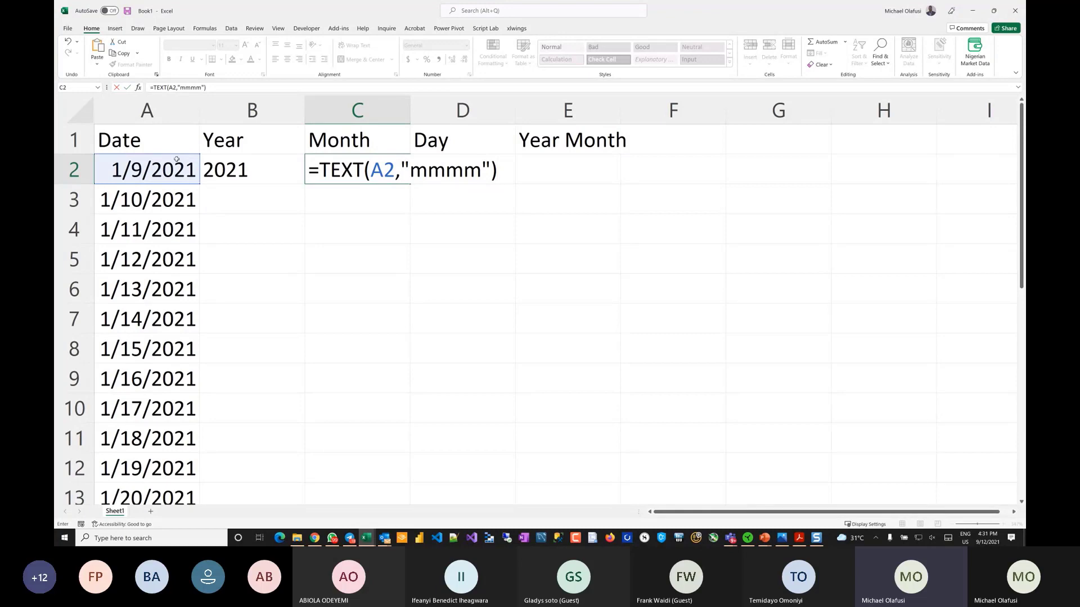
{"action": "key", "text": "Return"}
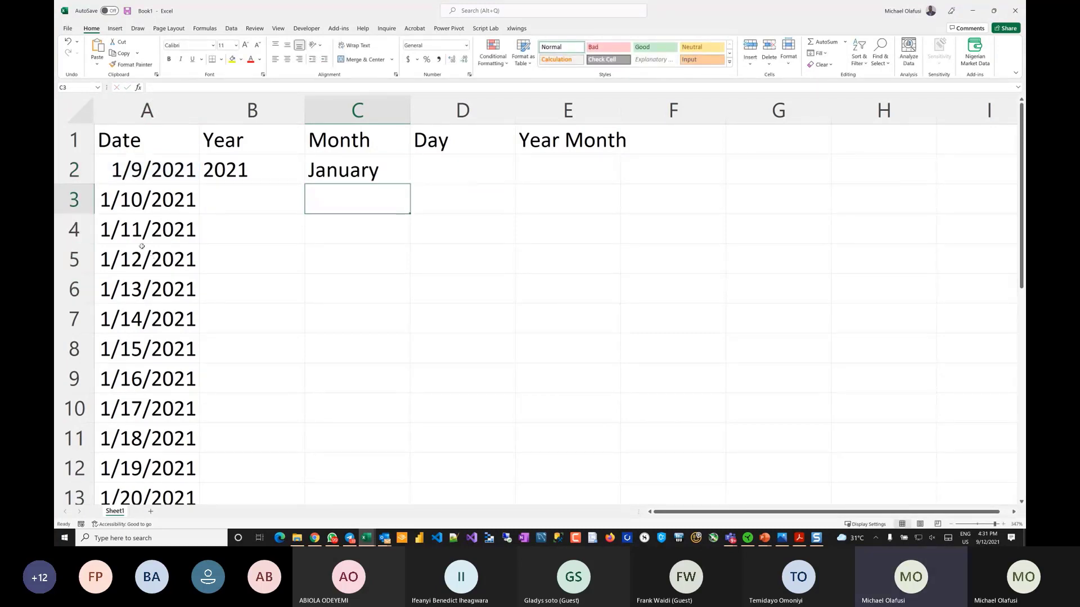
{"action": "left_click", "coordinate": [451, 173]}
Step: Enter =TEXT(A2,"dd") in D2 so it shows the day 09
{"action": "type", "text": "=te"}
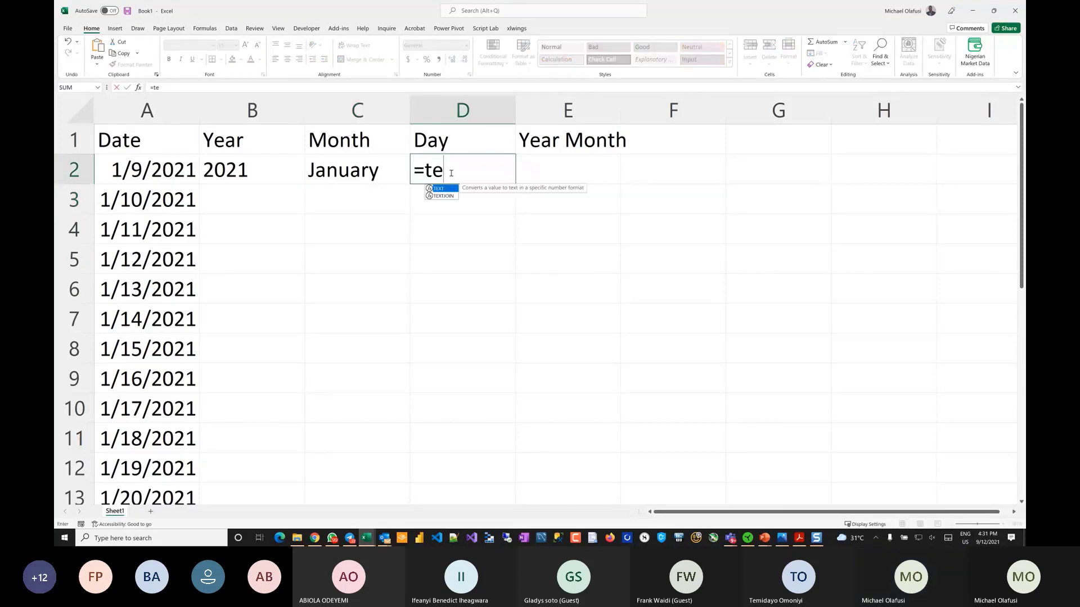
{"action": "key", "text": "Tab"}
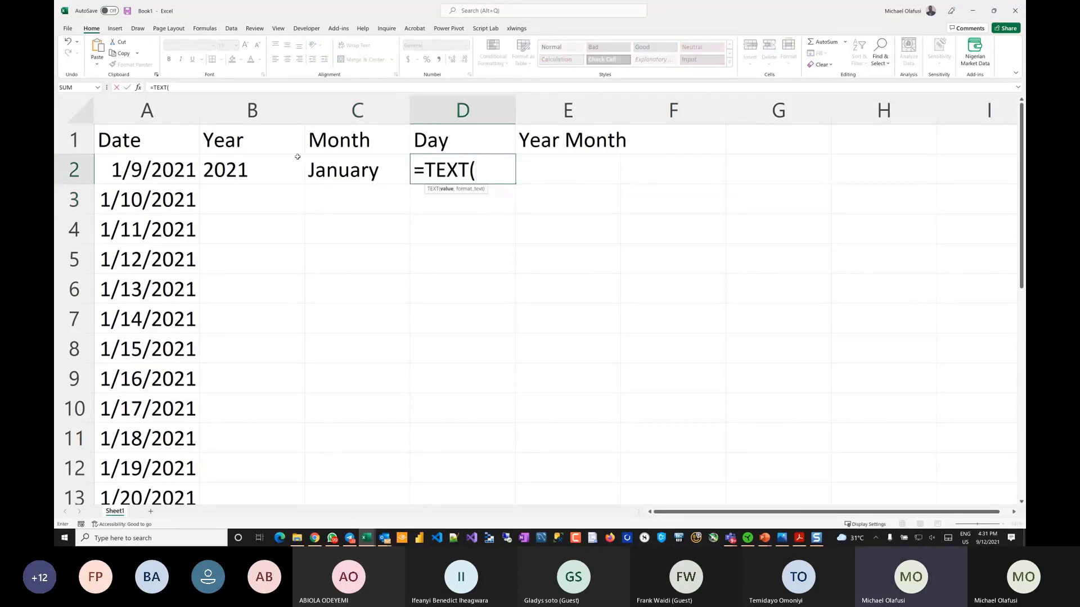
{"action": "left_click", "coordinate": [141, 171]}
{"action": "type", "text": ",\""}
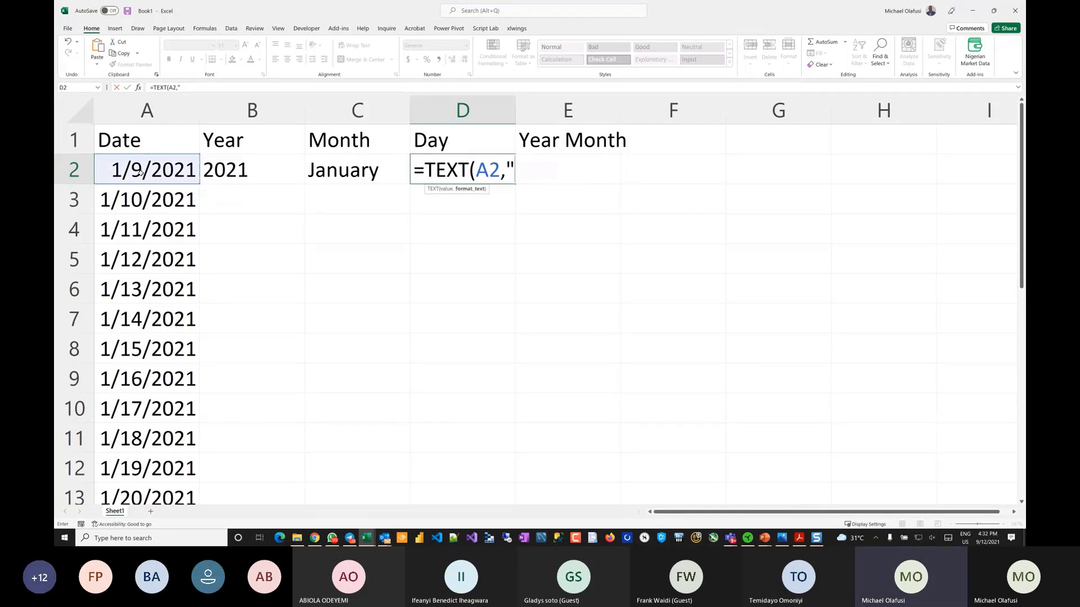
{"action": "type", "text": "dd)"}
{"action": "key", "text": "BackSpace"}
{"action": "type", "text": "\")"}
{"action": "key", "text": "Return"}
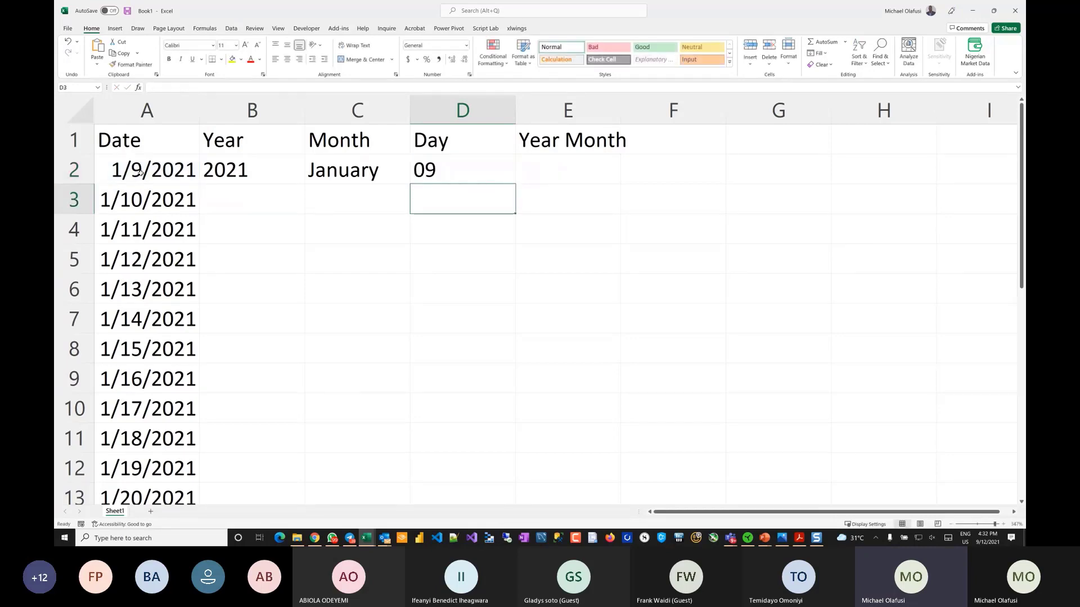
Step: Enter =TEXT(A2,"mmm yyyy") in E2 so it shows Jan 2021
{"action": "left_click", "coordinate": [560, 169]}
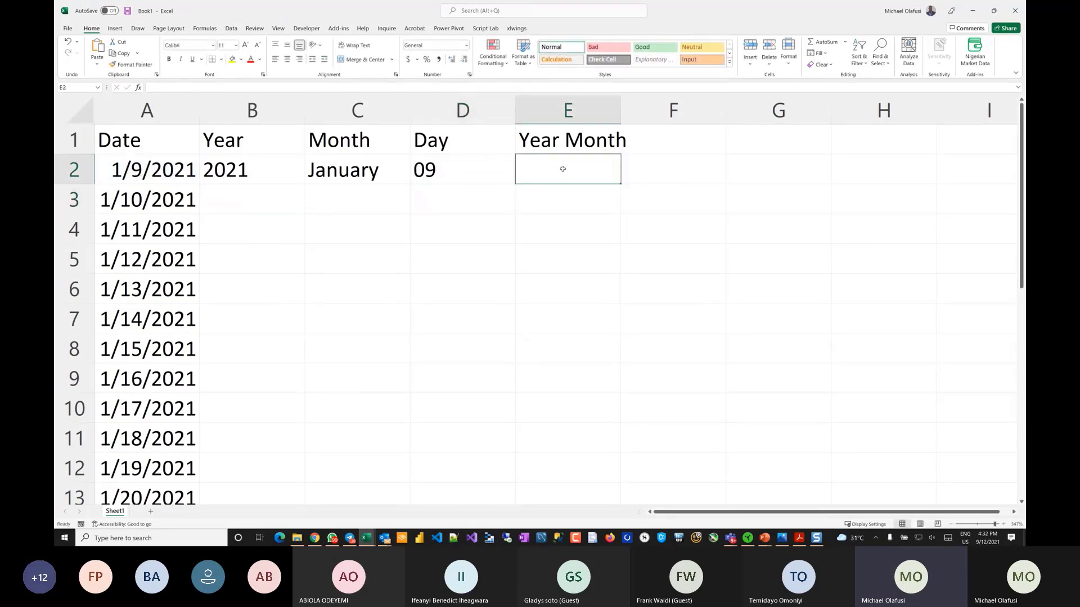
{"action": "type", "text": "=text"}
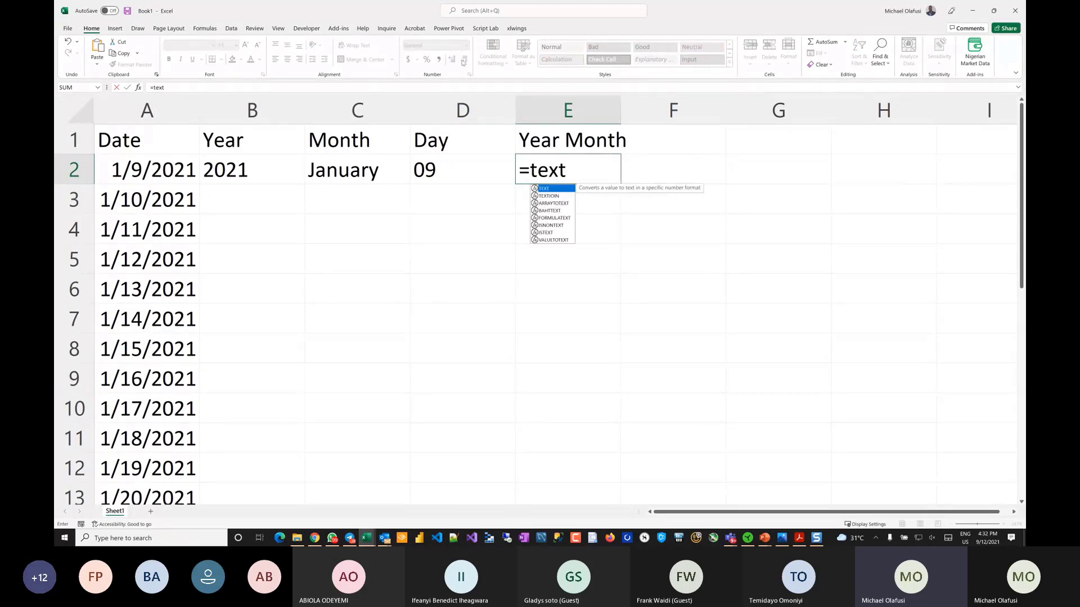
{"action": "key", "text": "Tab"}
{"action": "left_click", "coordinate": [145, 176]}
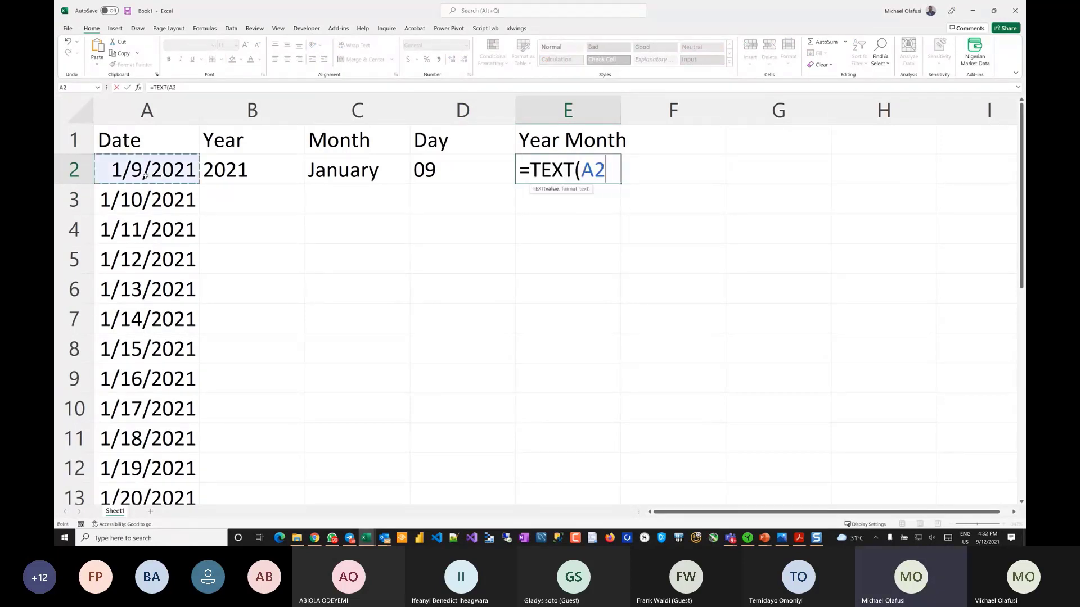
{"action": "type", "text": ",\"mm"}
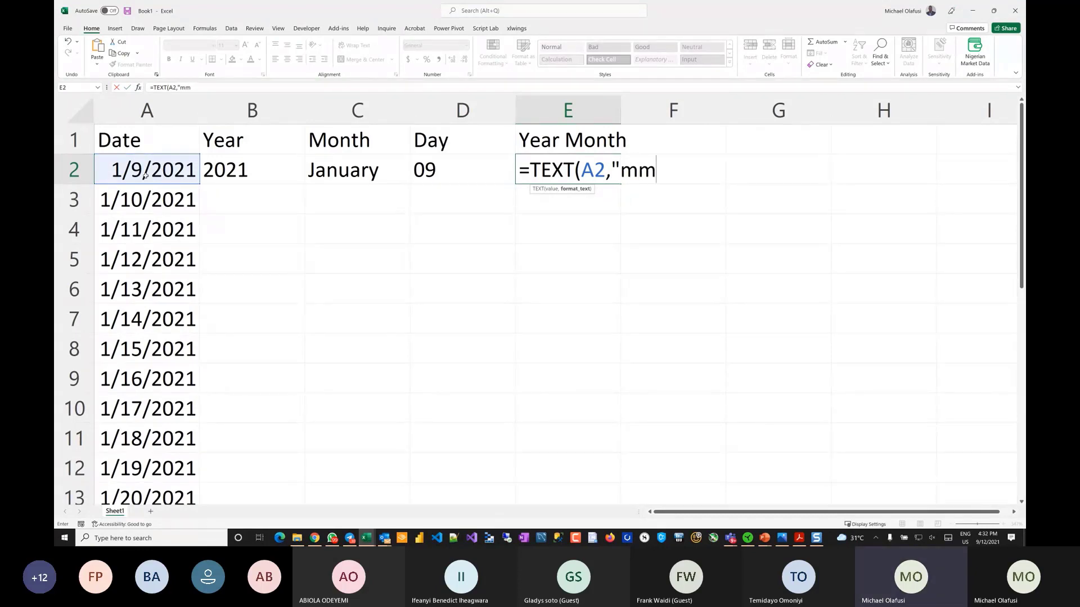
{"action": "type", "text": "m yyyy\")"}
{"action": "key", "text": "Return"}
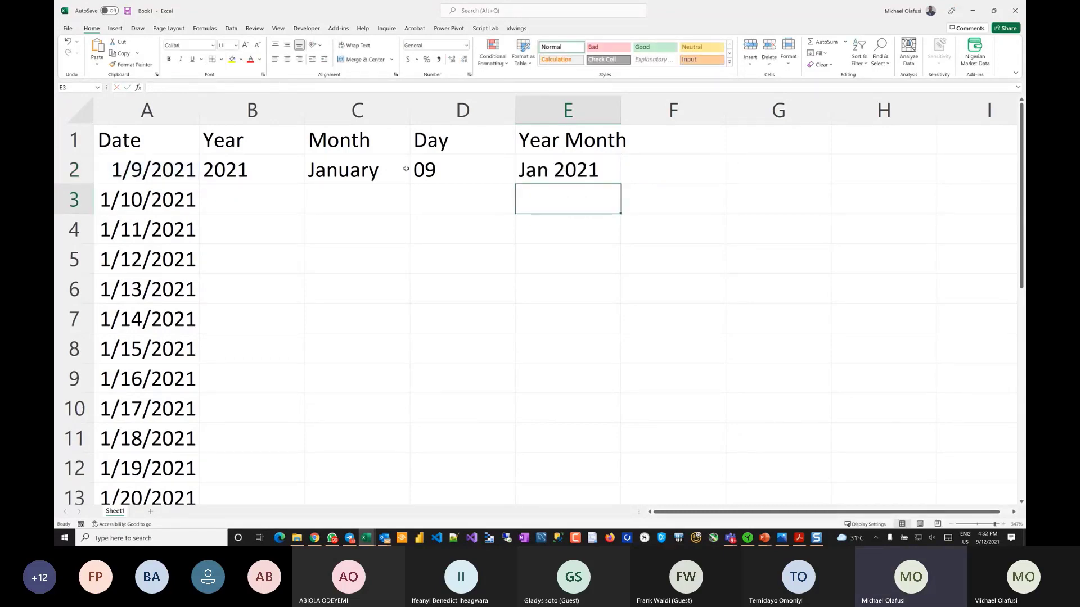
Step: Copy the B2:E2 date formulas down through all the date rows
{"action": "left_click", "coordinate": [587, 167]}
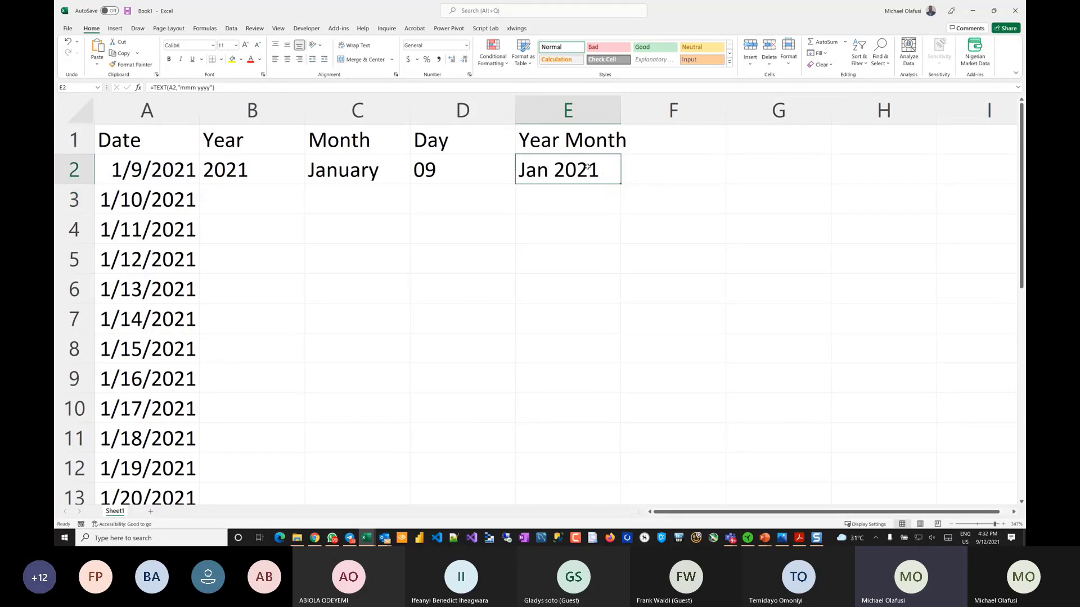
{"action": "left_click_drag", "start_coordinate": [233, 168], "coordinate": [613, 181]}
{"action": "double_click", "coordinate": [619, 184]}
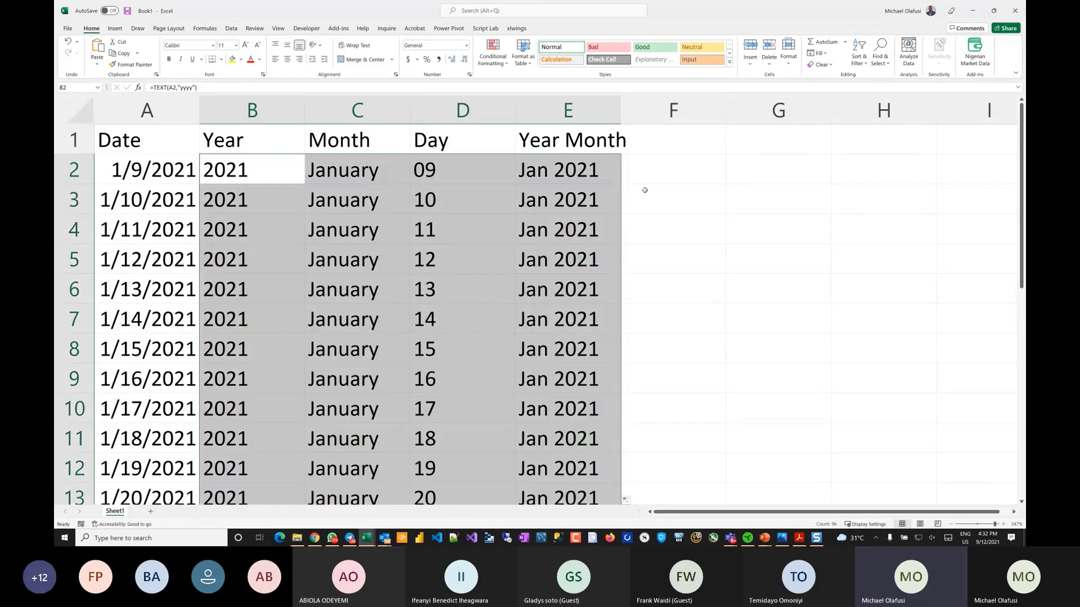
{"action": "left_click", "coordinate": [745, 174]}
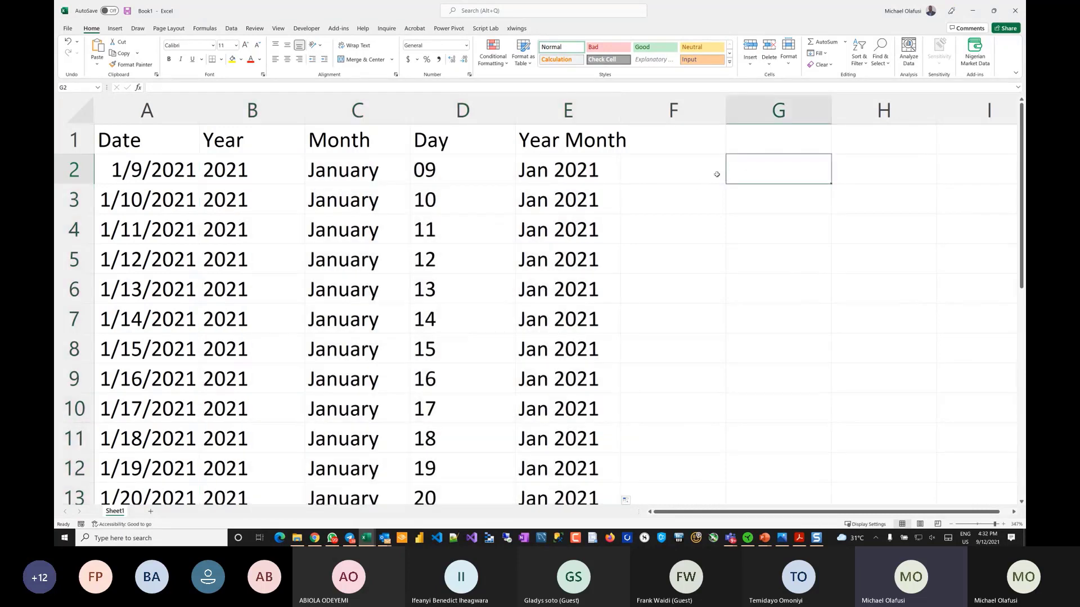
Step: Start G2's formula with the text "Revenue for " joined to a TEXT function
{"action": "double_click", "coordinate": [752, 172]}
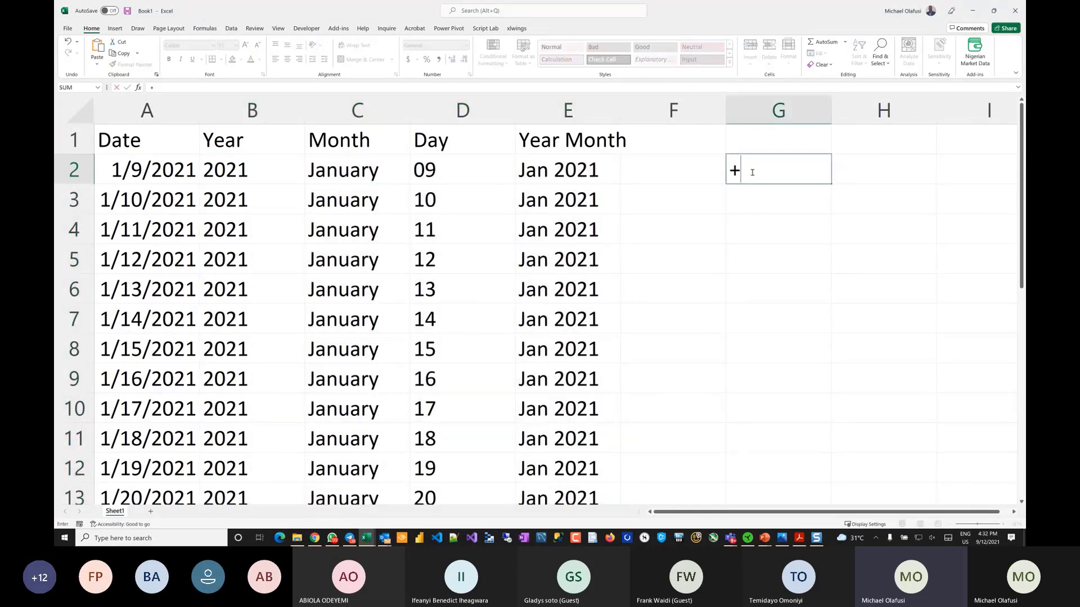
{"action": "type", "text": "=\"Last year"}
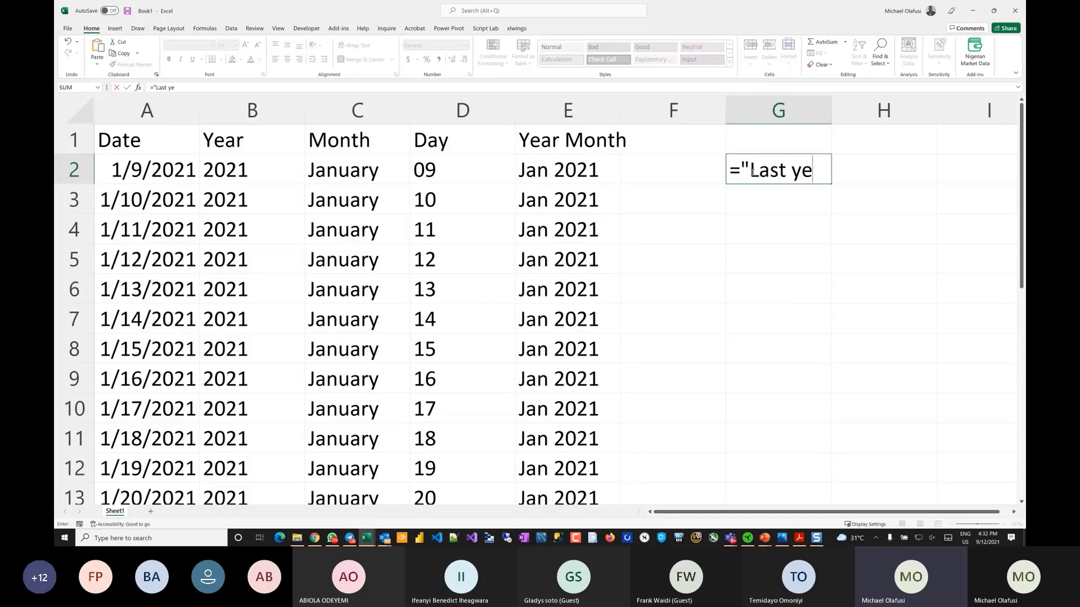
{"action": "key", "text": "BackSpace"}
{"action": "key", "text": "BackSpace"}
{"action": "key", "text": "BackSpace"}
{"action": "key", "text": "BackSpace"}
{"action": "key", "text": "BackSpace"}
{"action": "key", "text": "BackSpace"}
{"action": "key", "text": "BackSpace"}
{"action": "key", "text": "BackSpace"}
{"action": "key", "text": "BackSpace"}
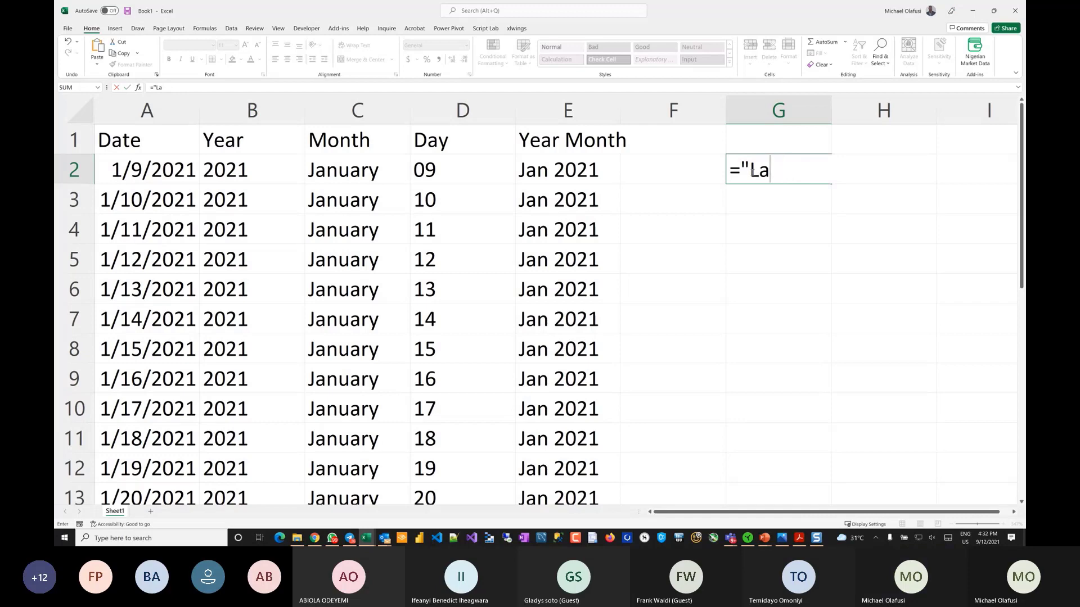
{"action": "type", "text": "Yestar"}
{"action": "key", "text": "BackSpace"}
{"action": "key", "text": "BackSpace"}
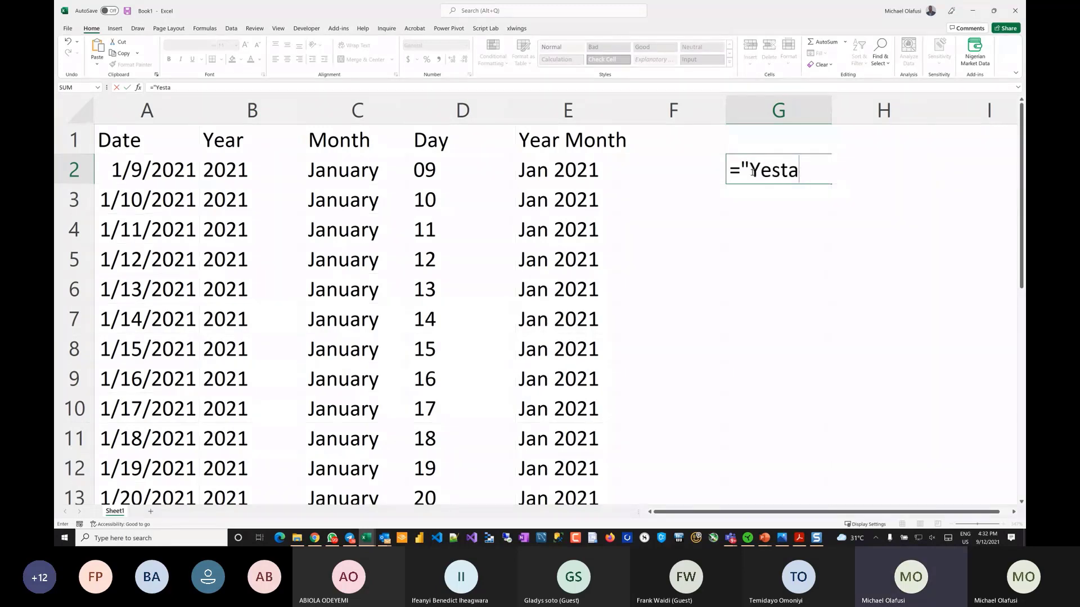
{"action": "type", "text": "erday"}
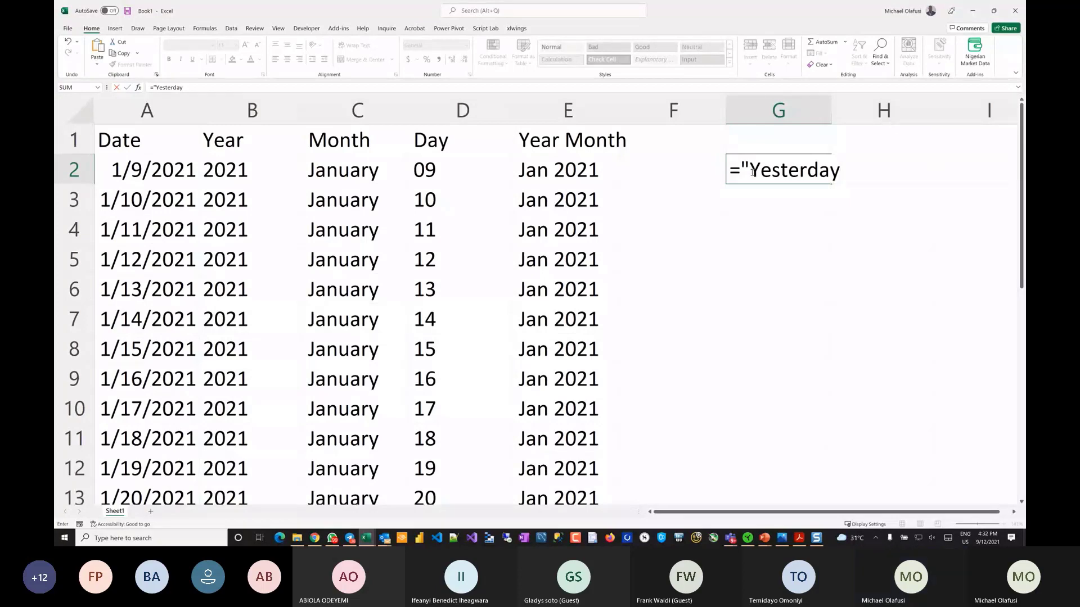
{"action": "key", "text": "BackSpace"}
{"action": "key", "text": "BackSpace"}
{"action": "key", "text": "BackSpace"}
{"action": "key", "text": "BackSpace"}
{"action": "key", "text": "BackSpace"}
{"action": "key", "text": "BackSpace"}
{"action": "key", "text": "BackSpace"}
{"action": "key", "text": "BackSpace"}
{"action": "key", "text": "BackSpace"}
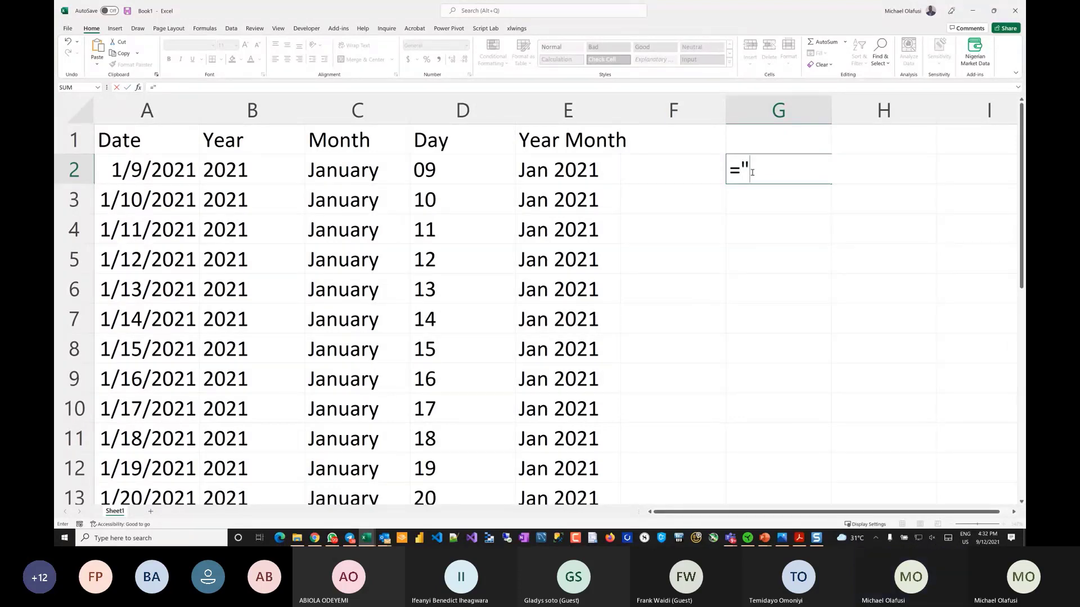
{"action": "type", "text": "Revenue for "}
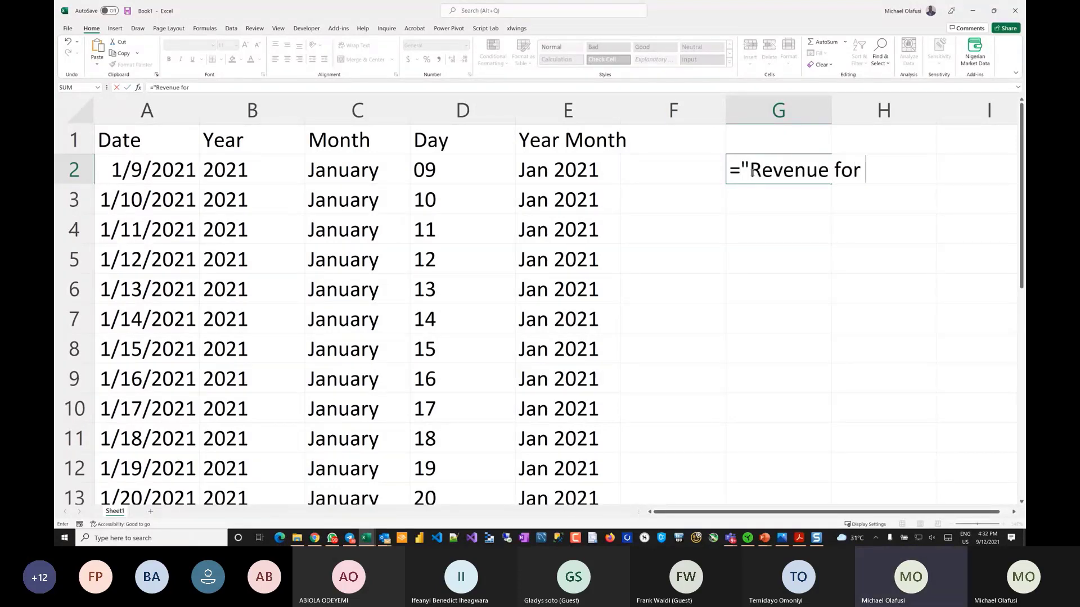
{"action": "type", "text": "\"&te"}
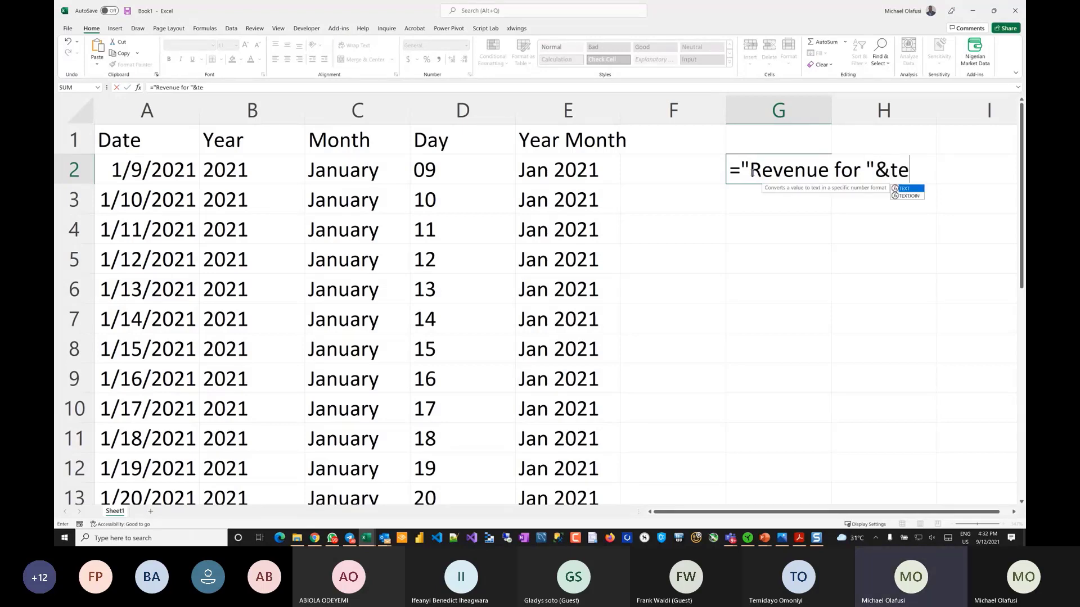
{"action": "type", "text": "xt("}
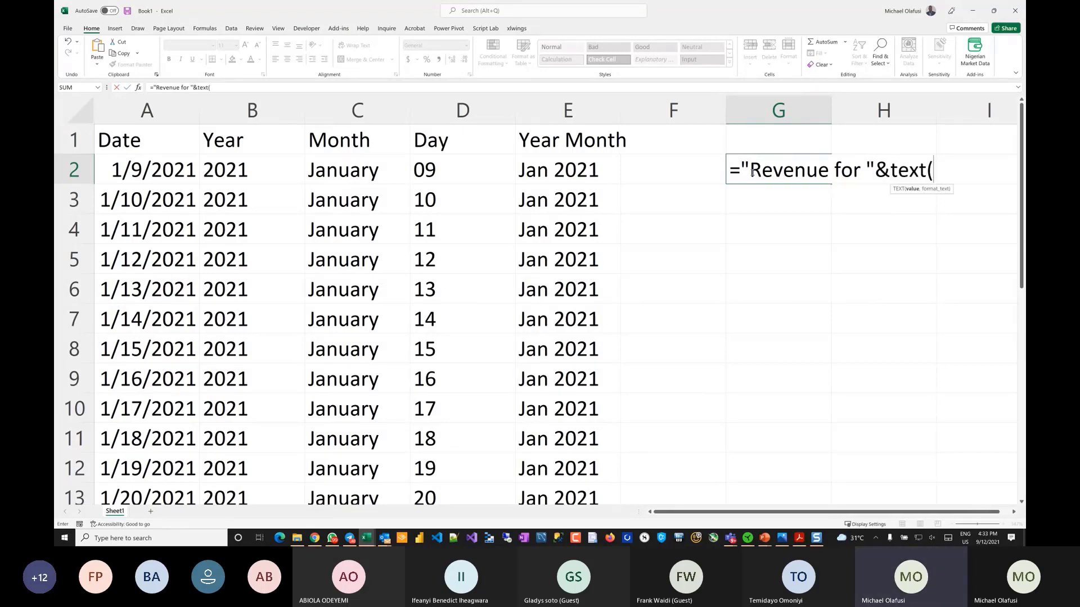
Step: Complete it as TEXT(A2,"dddd, d mmmm yyyy")&" is "&F2 and confirm
{"action": "left_click", "coordinate": [142, 174]}
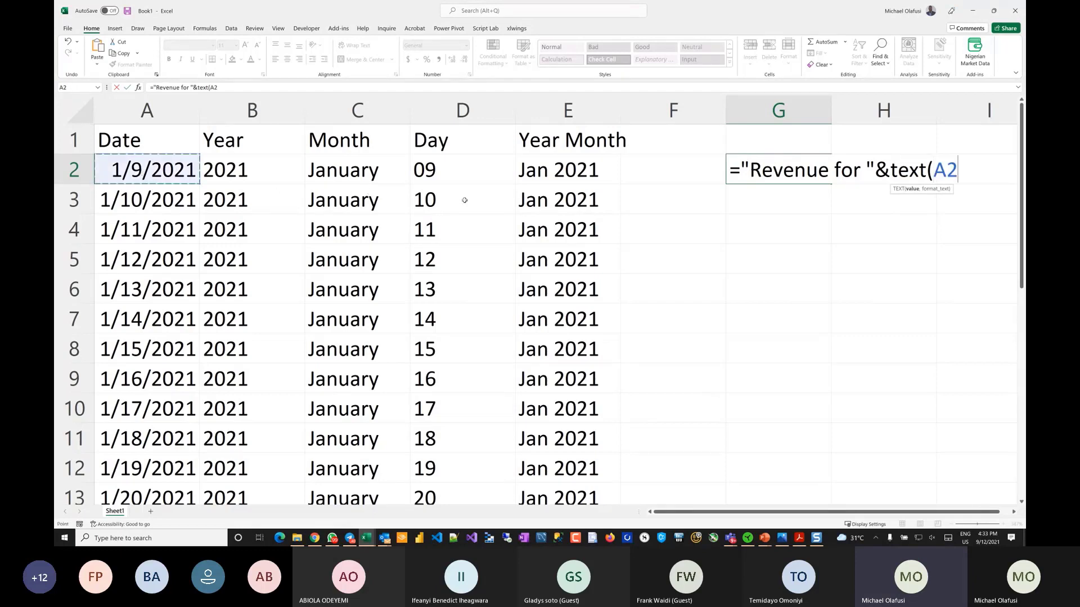
{"action": "type", "text": ",\"s"}
{"action": "key", "text": "BackSpace"}
{"action": "type", "text": "d , ddd"}
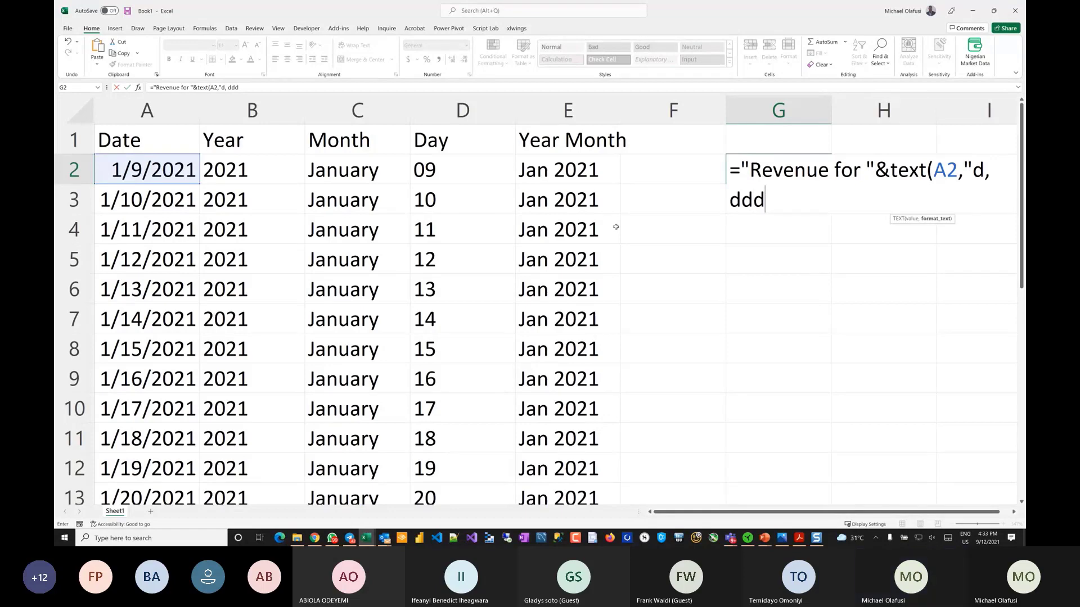
{"action": "type", "text": ","}
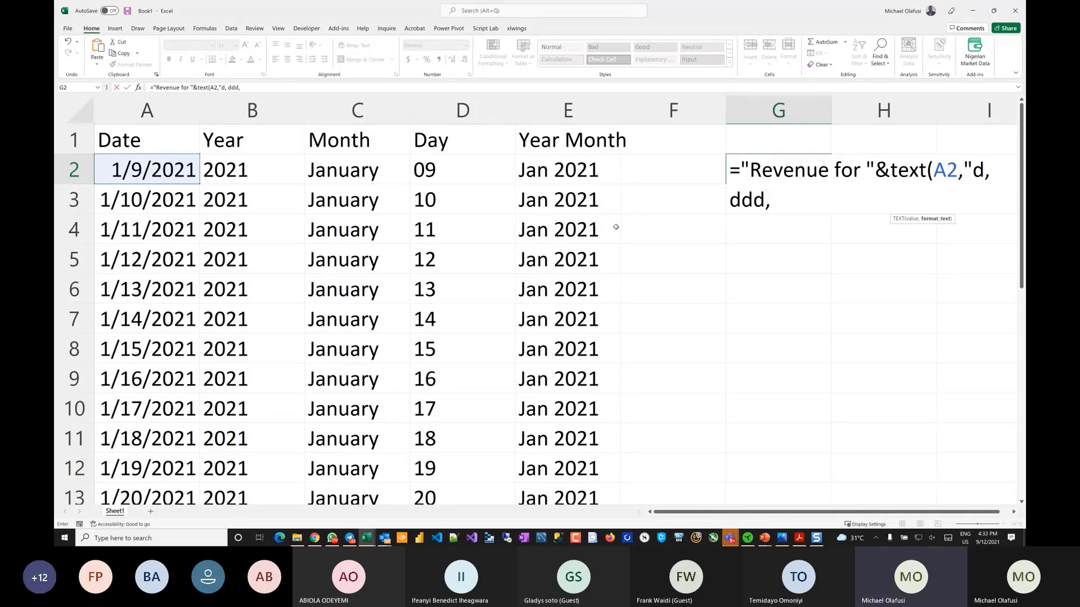
{"action": "key", "text": "BackSpace"}
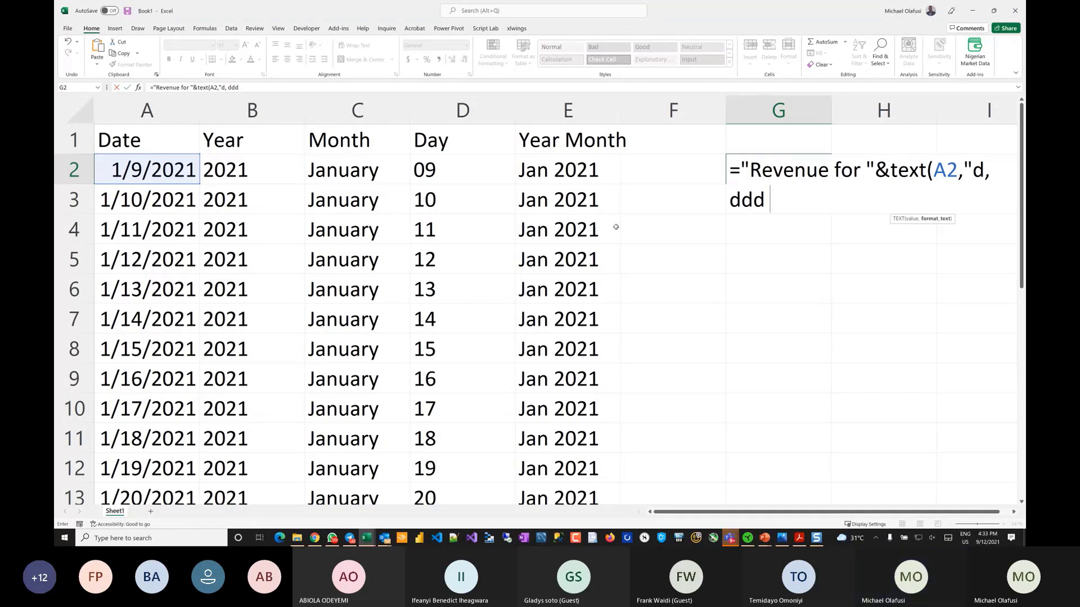
{"action": "left_click", "coordinate": [984, 170]}
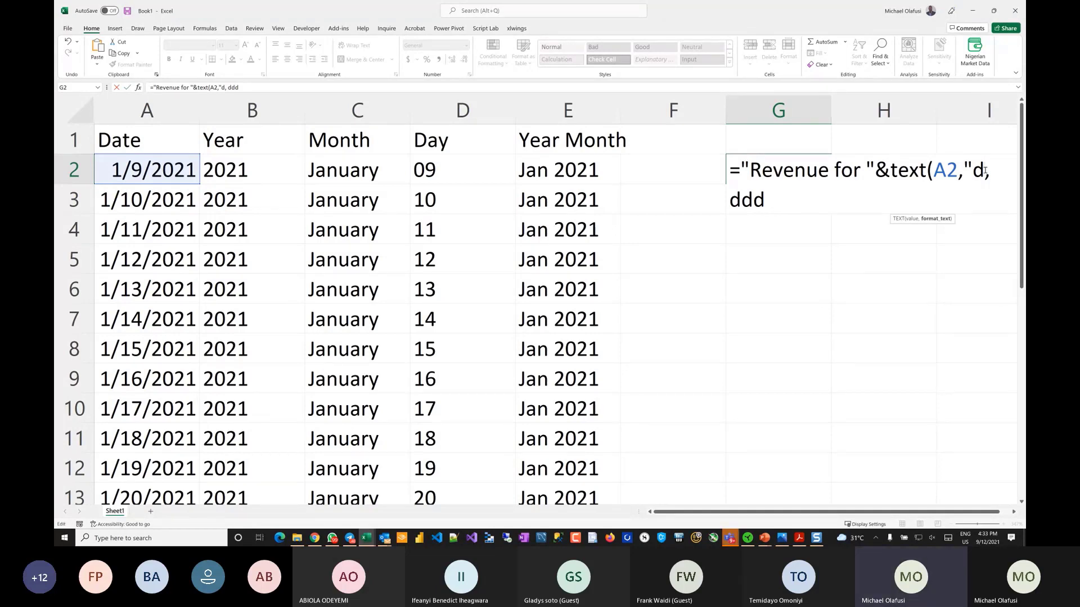
{"action": "type", "text": "ddd"}
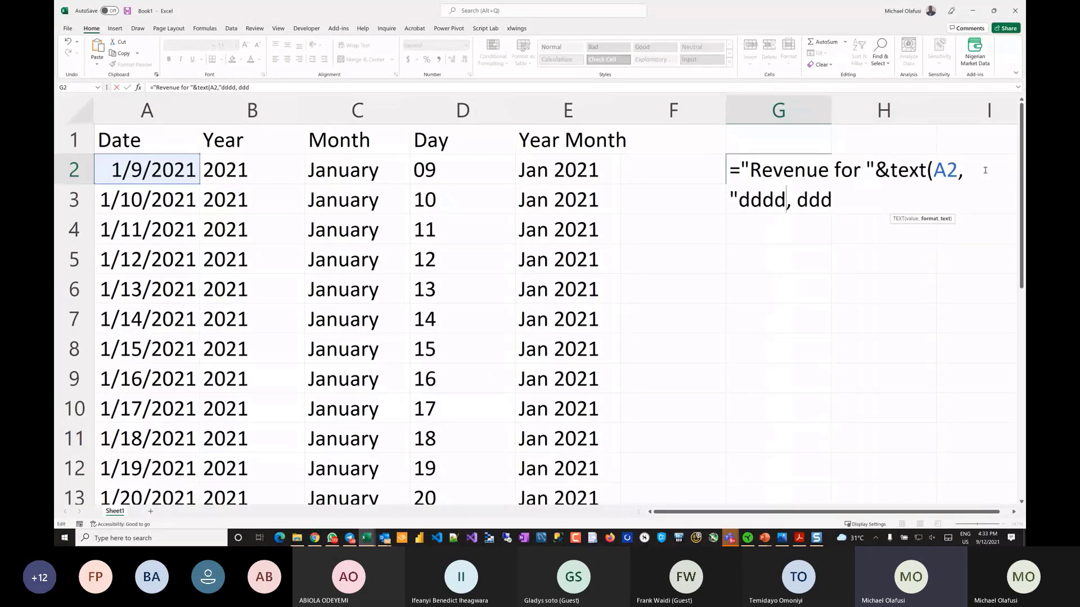
{"action": "left_click", "coordinate": [835, 200]}
{"action": "key", "text": "BackSpace"}
{"action": "key", "text": "BackSpace"}
{"action": "type", "text": "mm"}
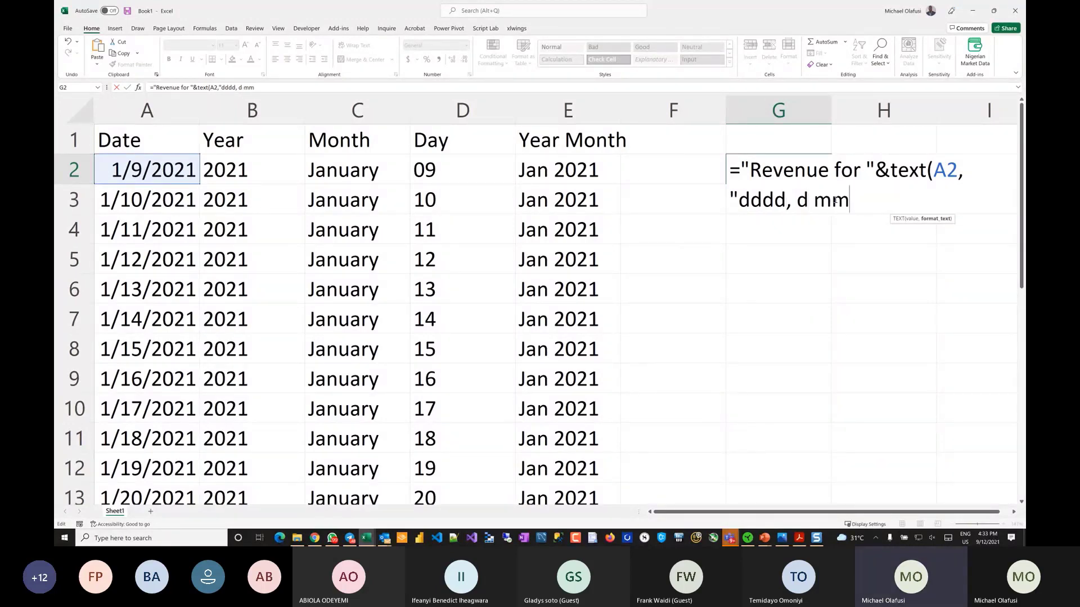
{"action": "type", "text": "m"}
{"action": "type", "text": "m "}
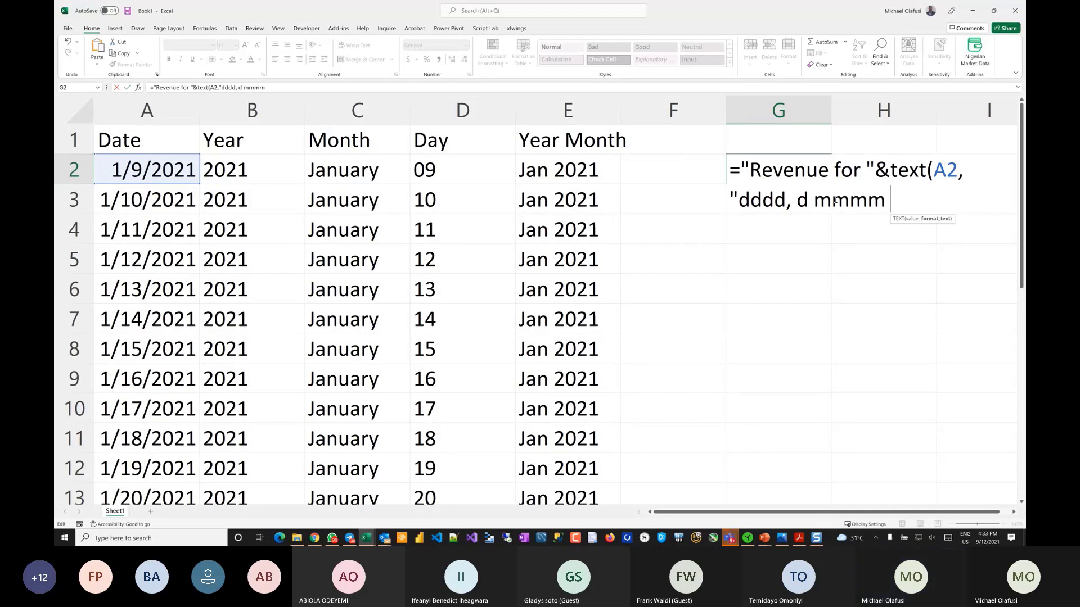
{"action": "type", "text": "yyyy\")"}
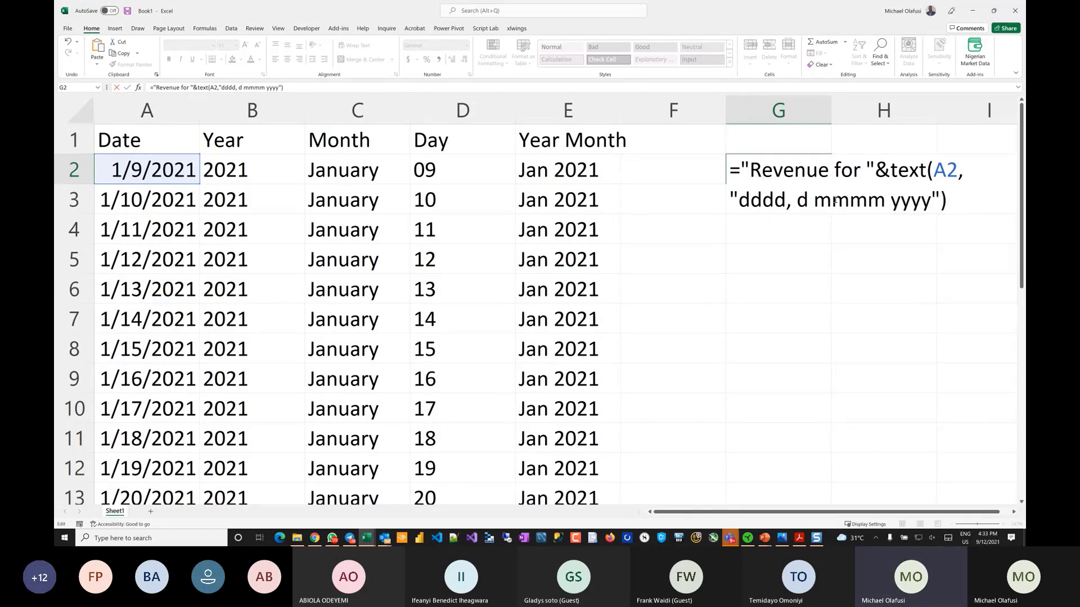
{"action": "type", "text": "&"}
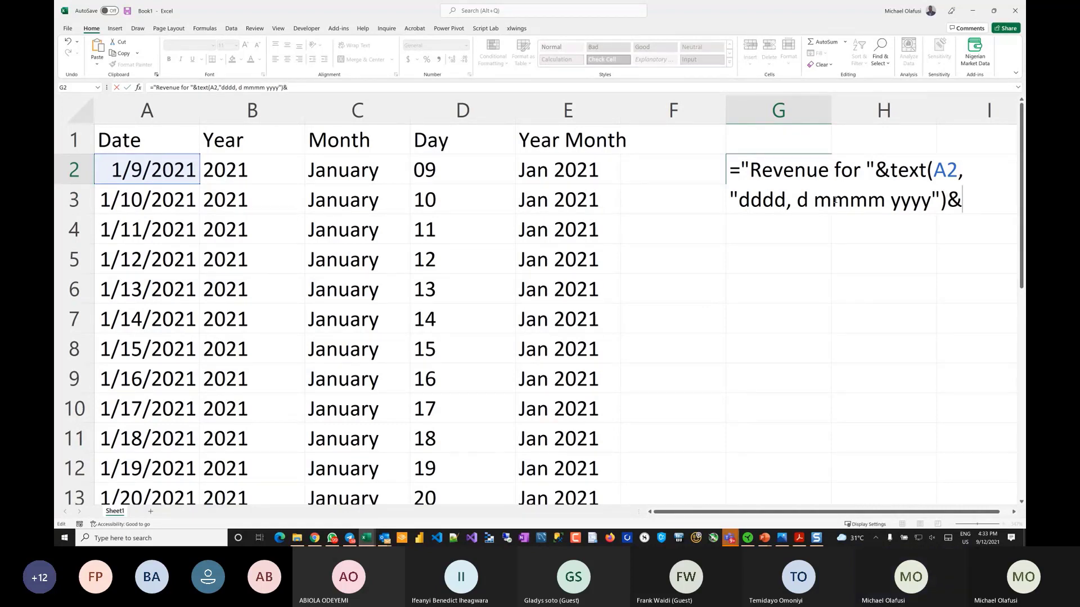
{"action": "type", "text": "\" is"}
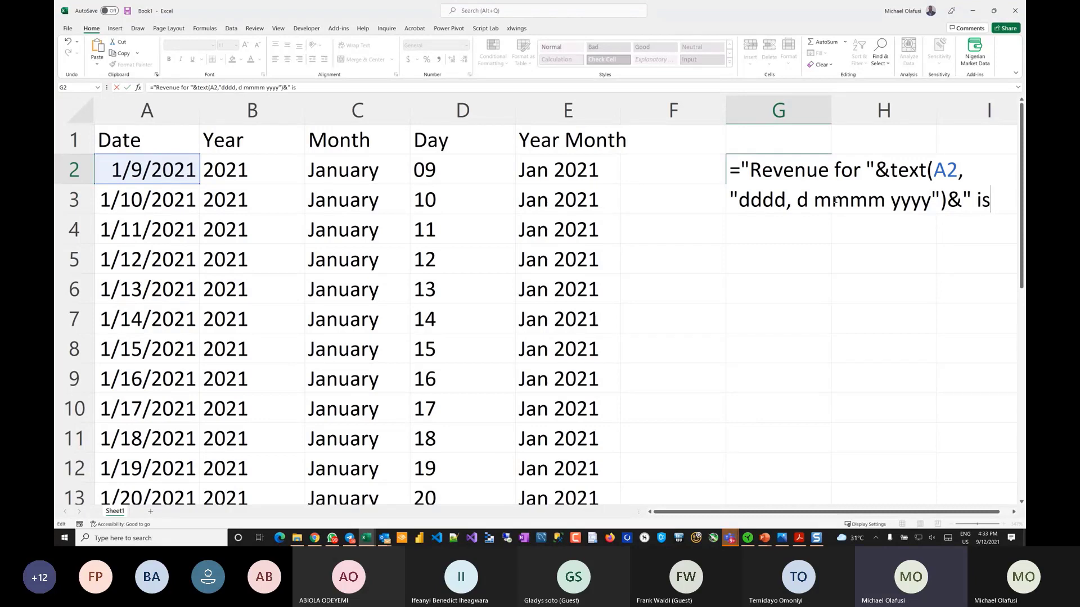
{"action": "type", "text": " \"&"}
{"action": "left_click", "coordinate": [661, 170]}
{"action": "key", "text": "Return"}
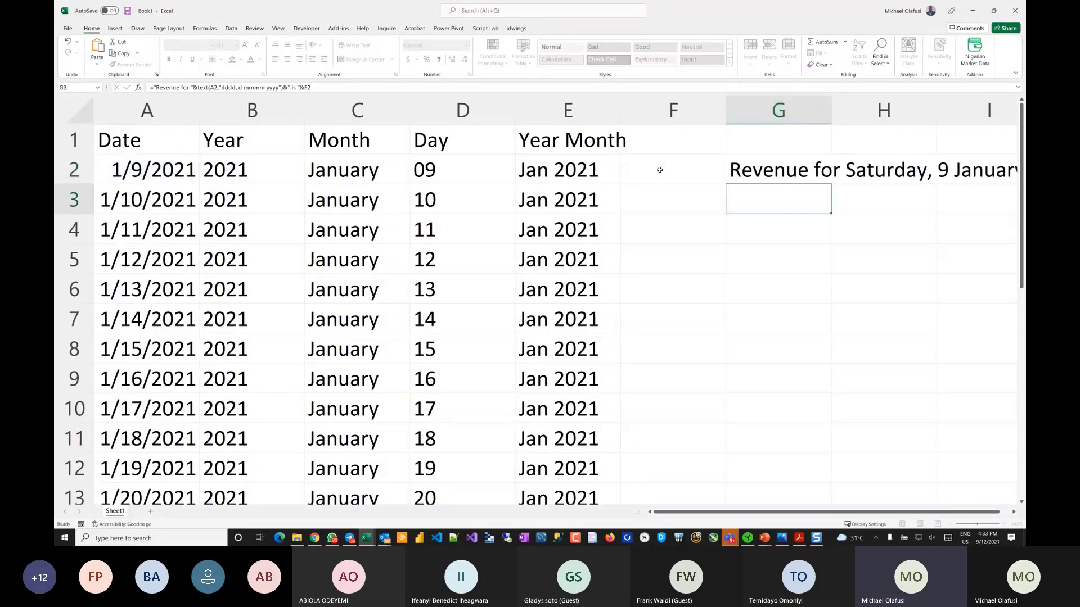
Step: Enter 467,000 as the revenue in F2
{"action": "left_click", "coordinate": [658, 173]}
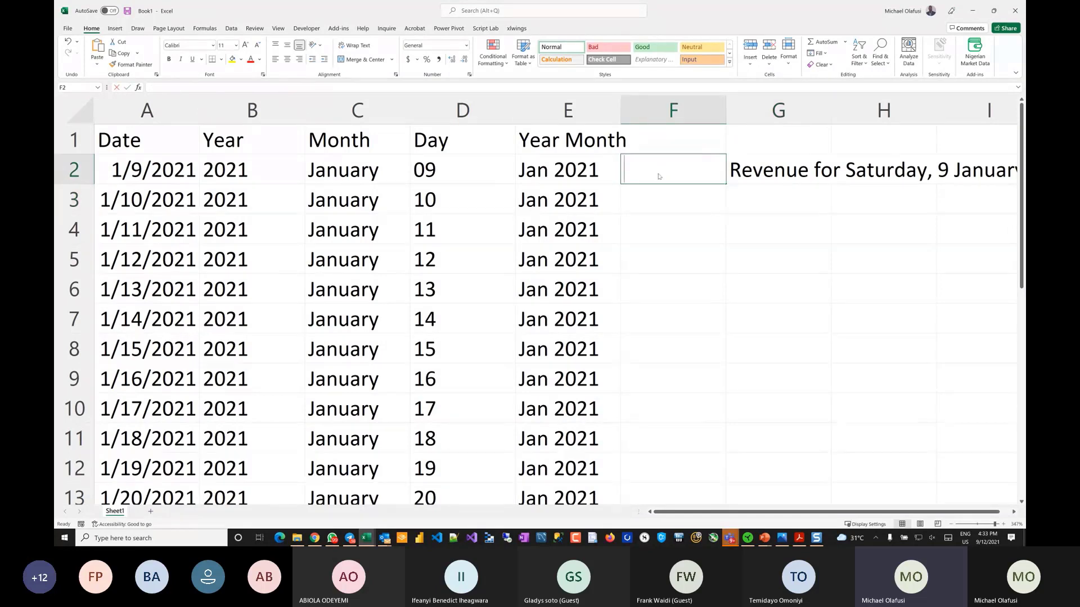
{"action": "type", "text": "467,000"}
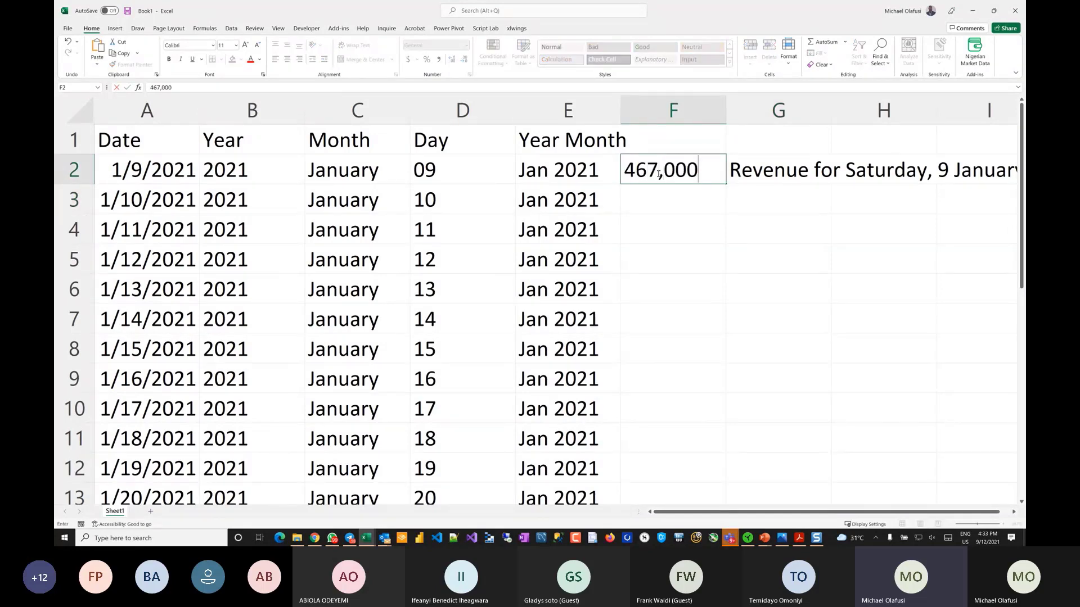
{"action": "key", "text": "Return"}
Step: Move the revenue sentence from G2 down to G4
{"action": "scroll", "coordinate": [630, 248], "scroll_direction": "right", "scroll_amount": 4}
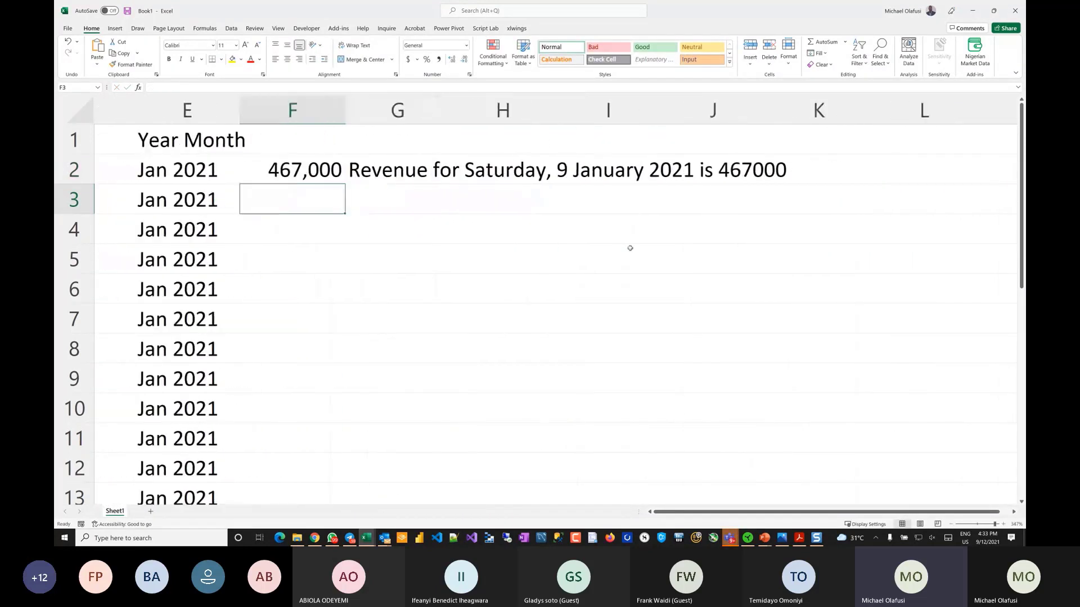
{"action": "left_click", "coordinate": [386, 179]}
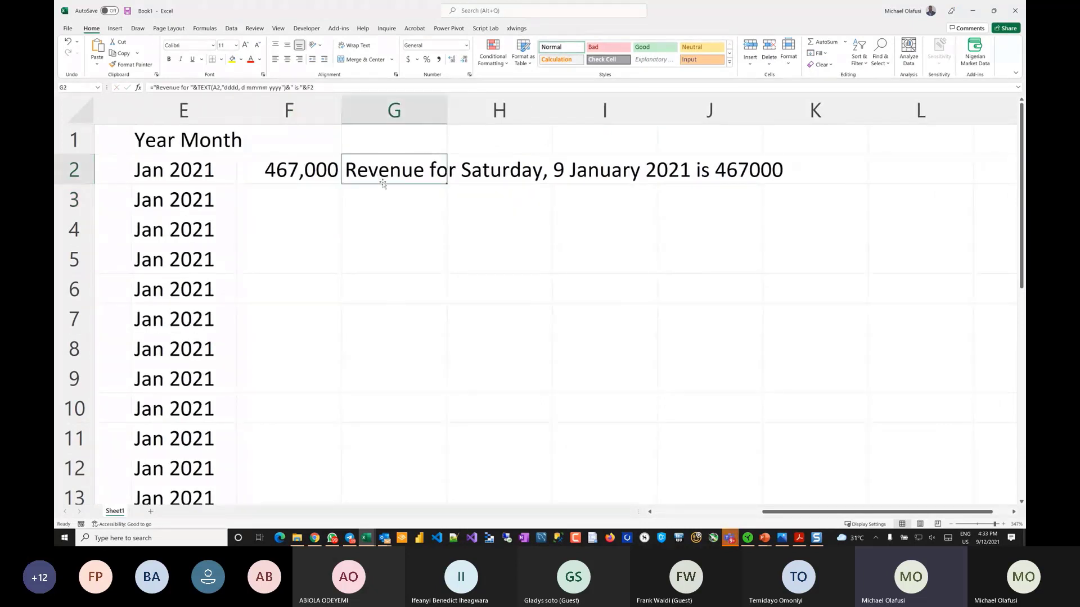
{"action": "left_click_drag", "start_coordinate": [386, 183], "coordinate": [384, 217]}
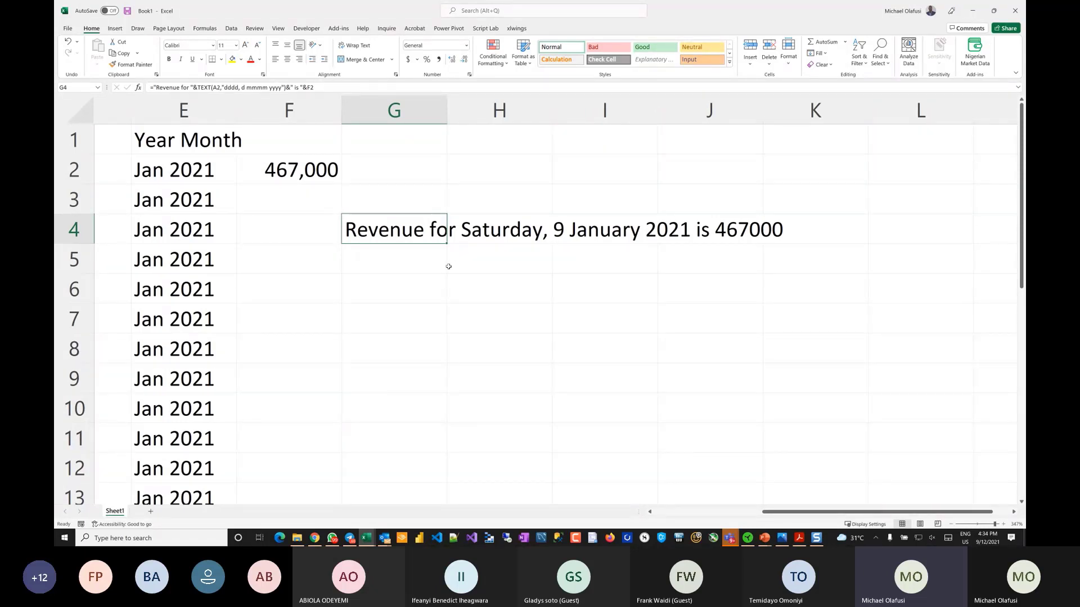
{"action": "scroll", "coordinate": [448, 266], "scroll_direction": "left", "scroll_amount": 3}
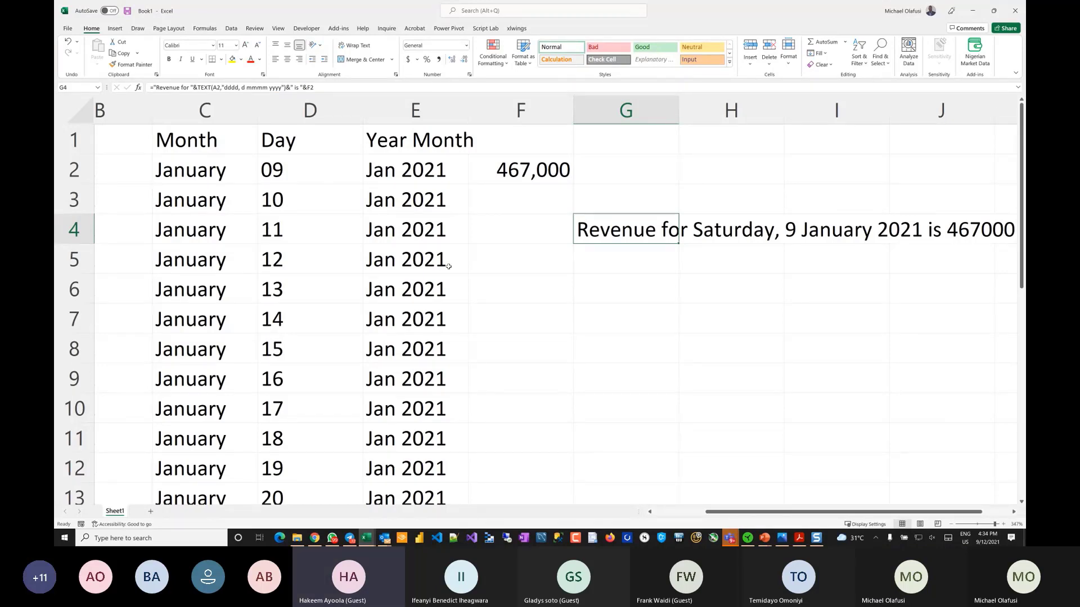
{"action": "left_click", "coordinate": [607, 283]}
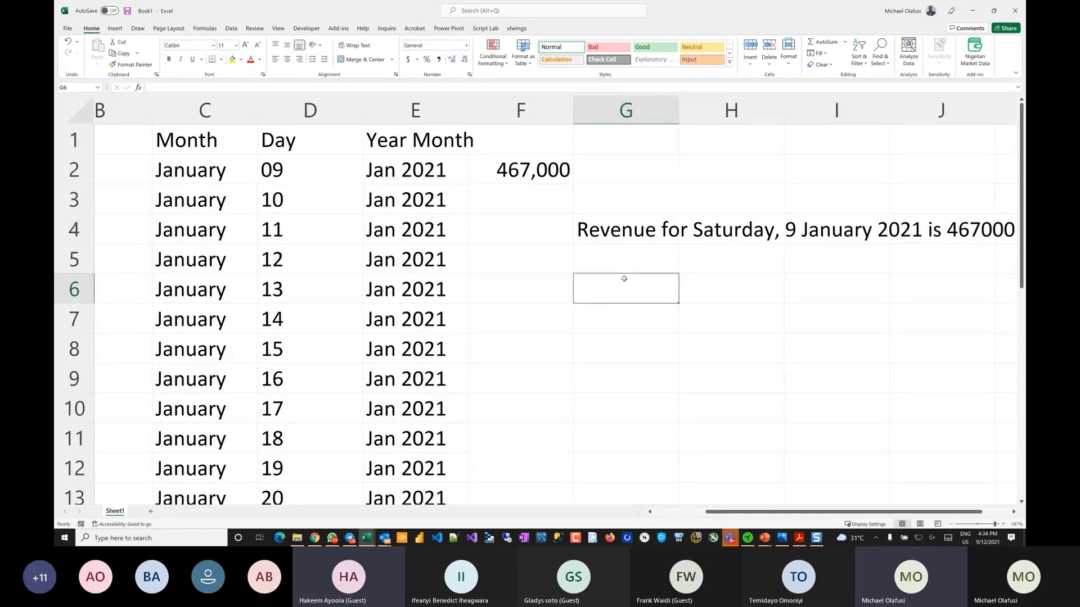
Step: Enter =NOW() in G6 and =INT(G6) in I6
{"action": "type", "text": "=now"}
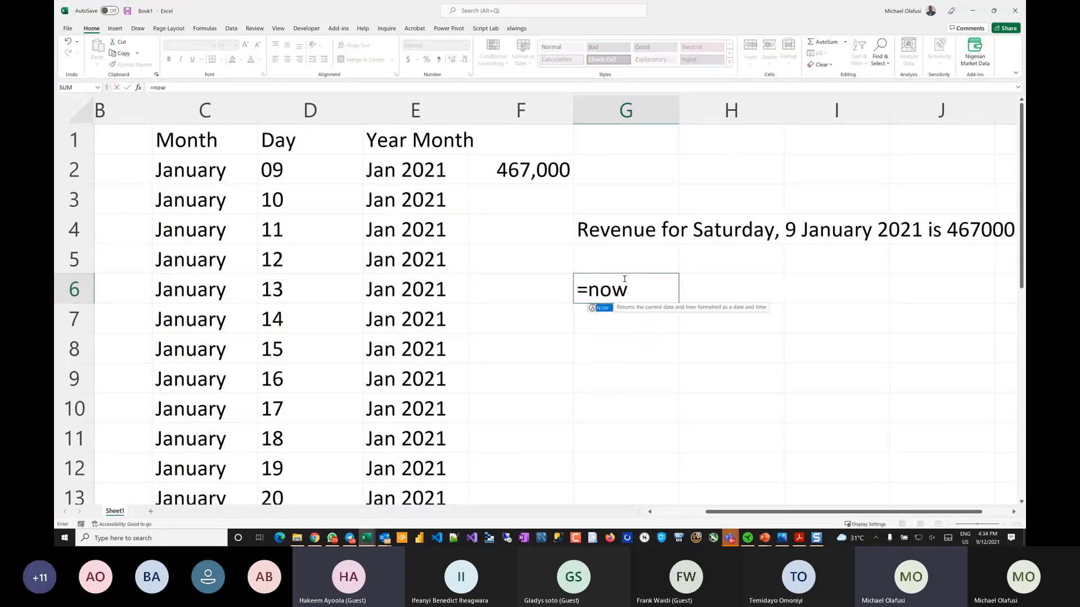
{"action": "type", "text": "()"}
{"action": "key", "text": "Return"}
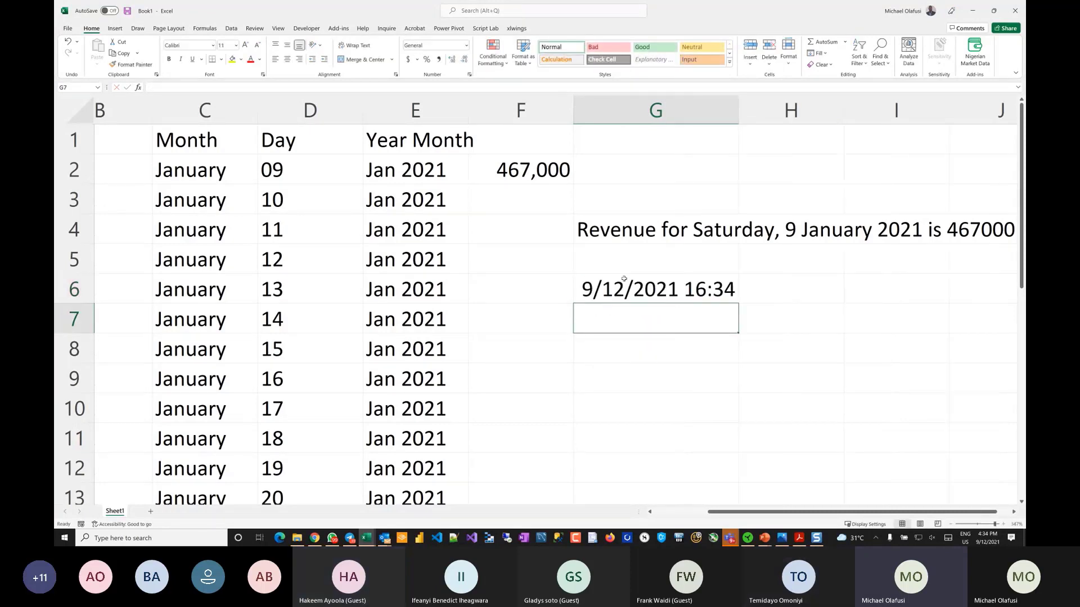
{"action": "scroll", "coordinate": [728, 277], "scroll_direction": "right", "scroll_amount": 3}
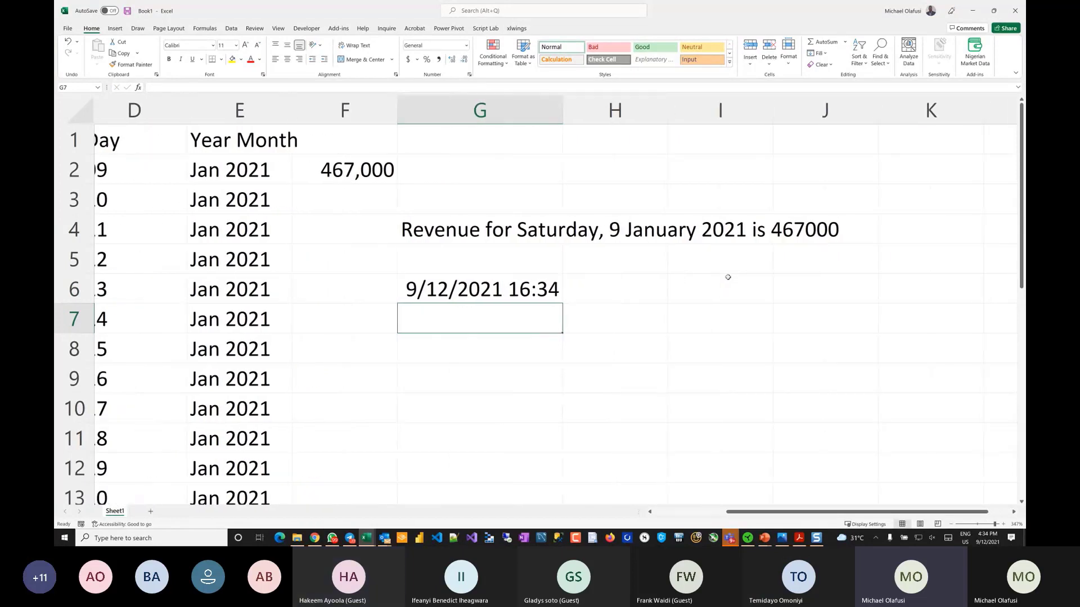
{"action": "left_click", "coordinate": [618, 292]}
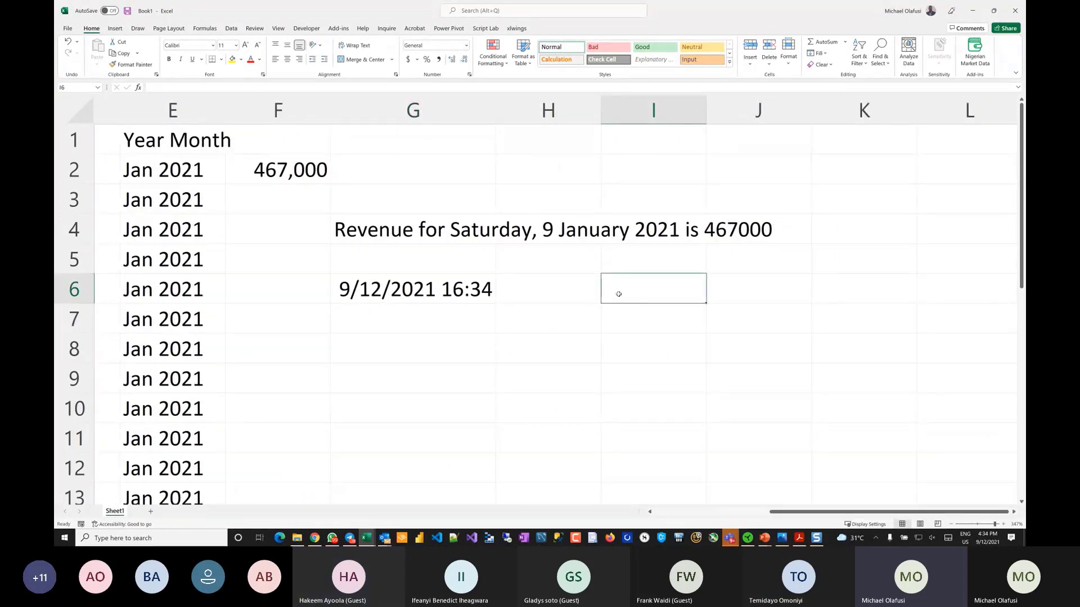
{"action": "type", "text": "=int"}
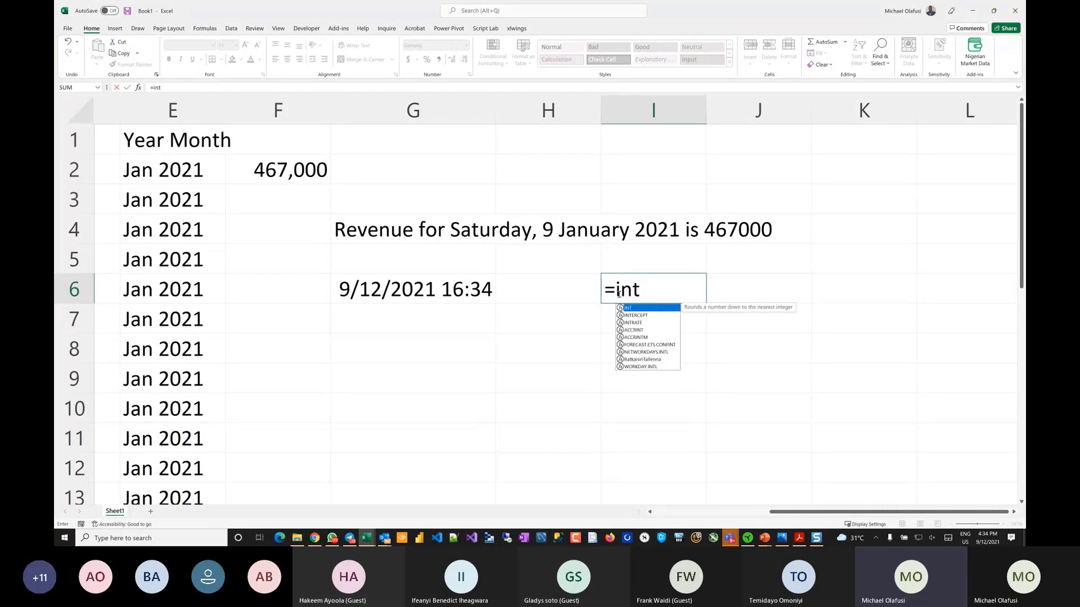
{"action": "type", "text": "("}
{"action": "left_click", "coordinate": [377, 291]}
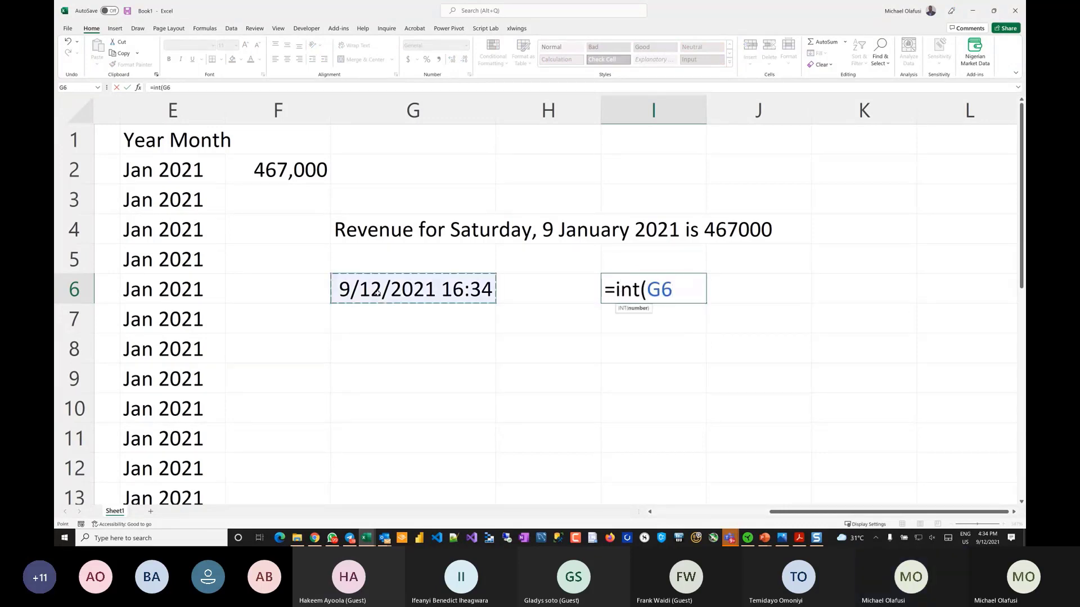
{"action": "type", "text": ")"}
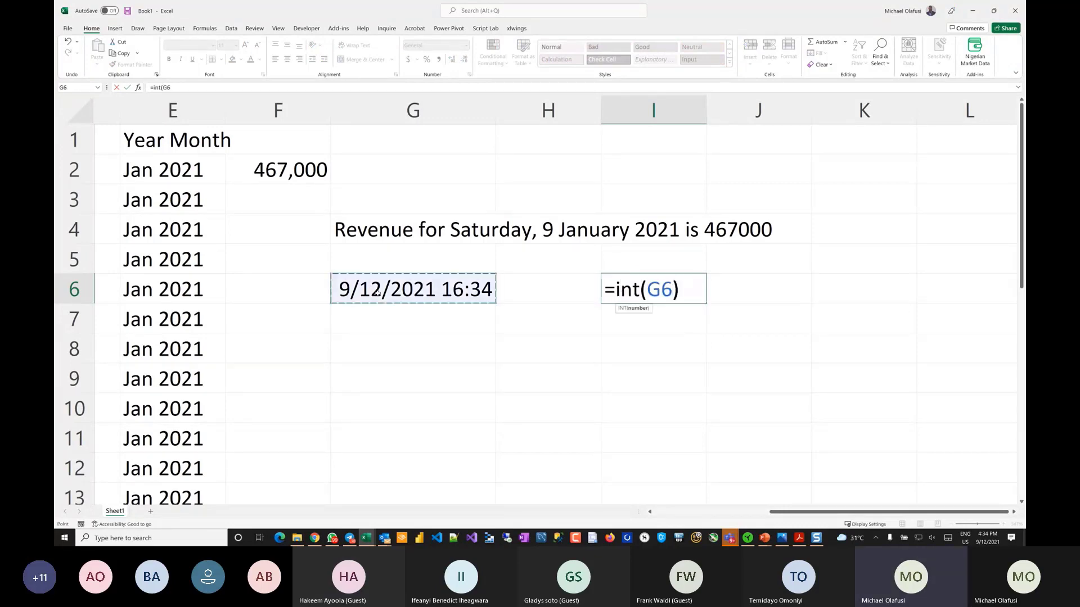
{"action": "key", "text": "Return"}
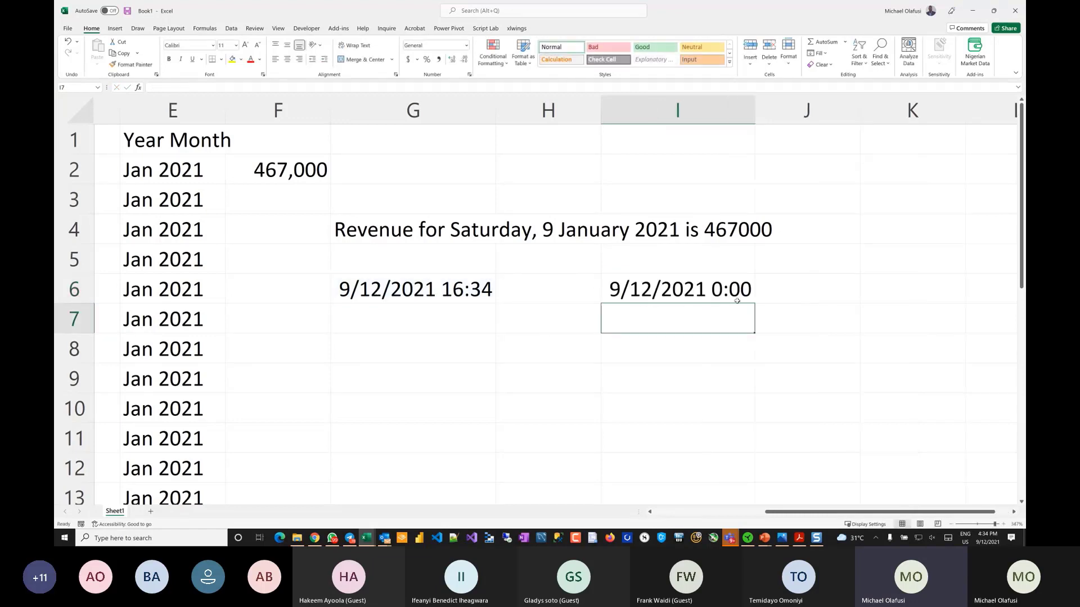
Step: Format both I6 and G6 as Short Date
{"action": "left_click", "coordinate": [693, 292]}
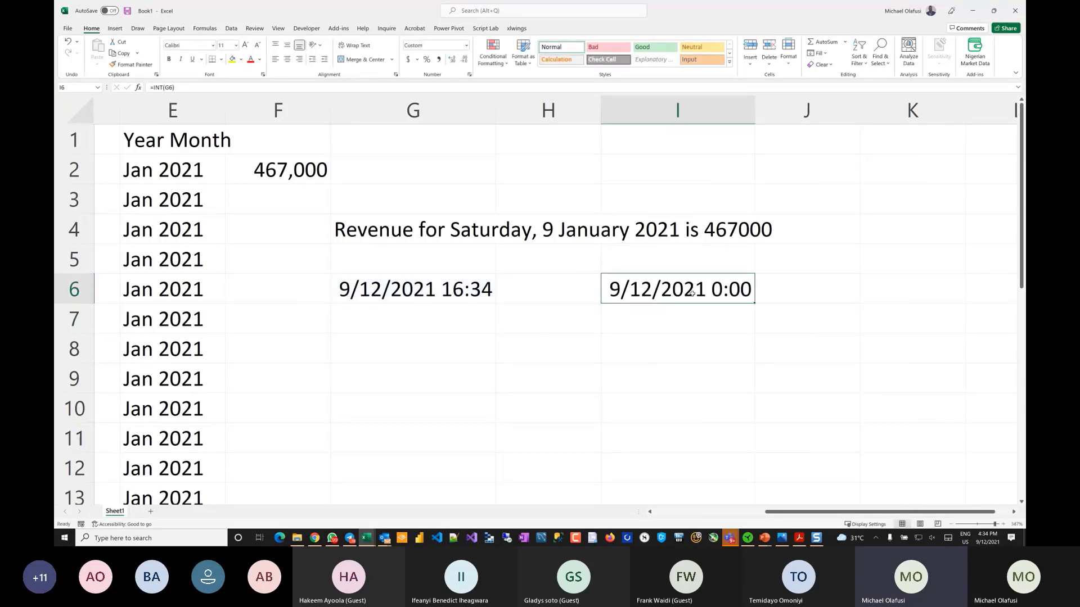
{"action": "left_click", "coordinate": [466, 46]}
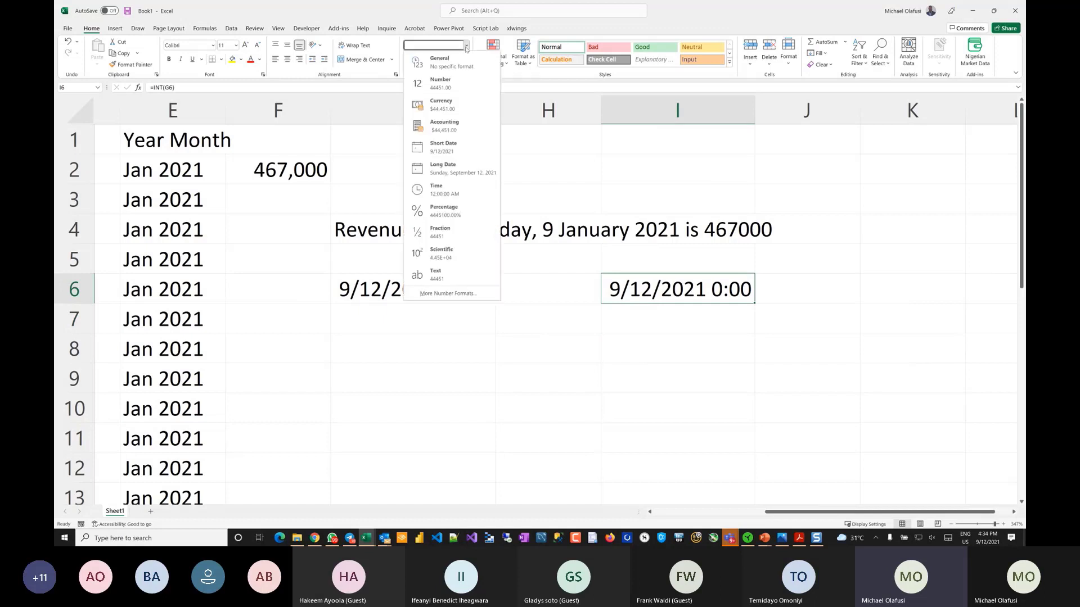
{"action": "left_click", "coordinate": [477, 149]}
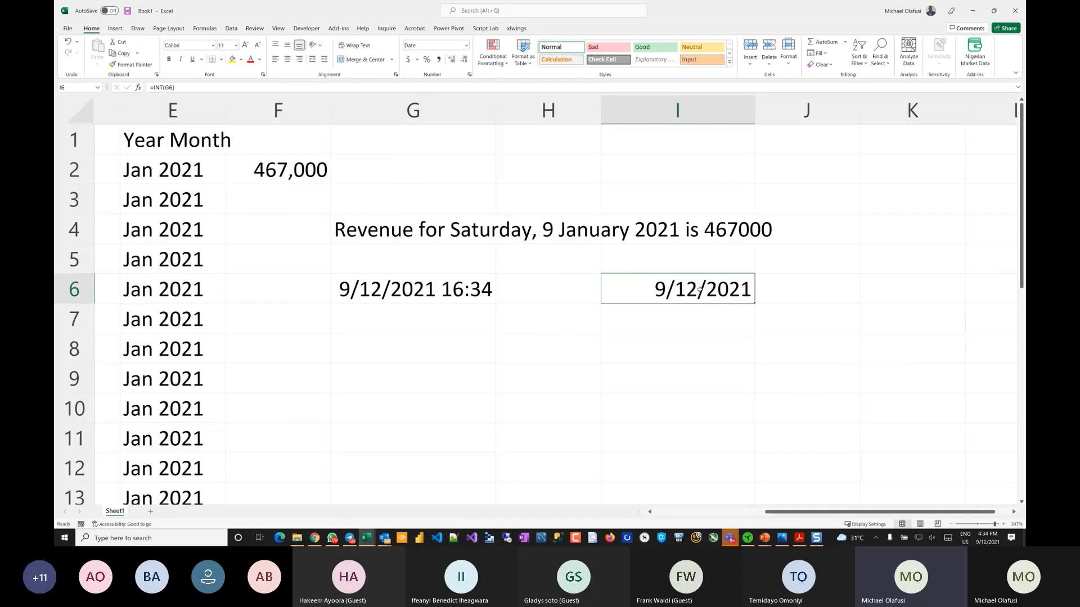
{"action": "key", "text": "Left"}
{"action": "key", "text": "Left"}
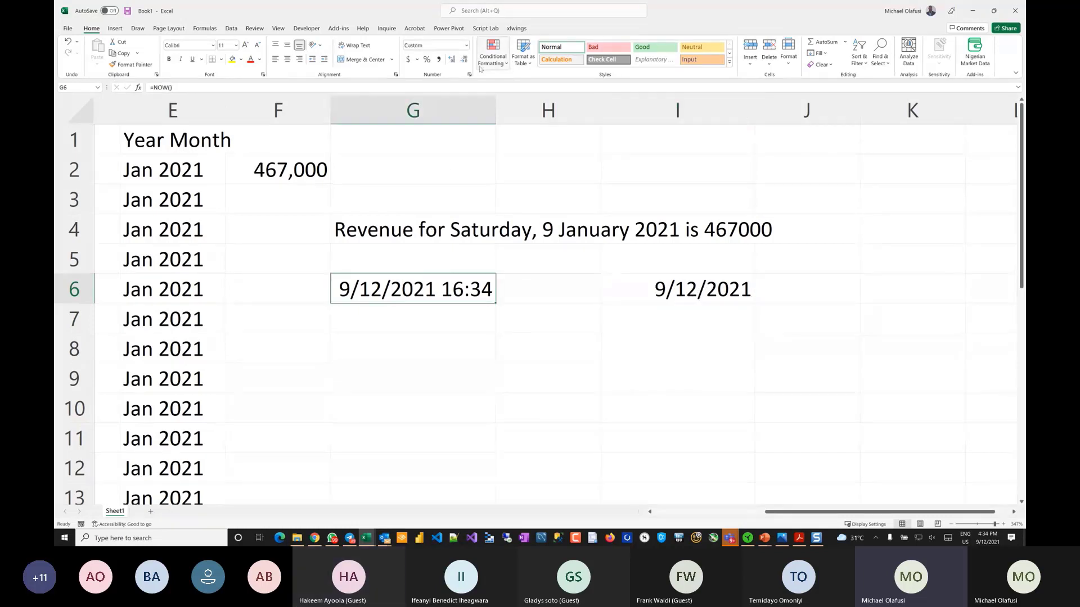
{"action": "left_click", "coordinate": [466, 45]}
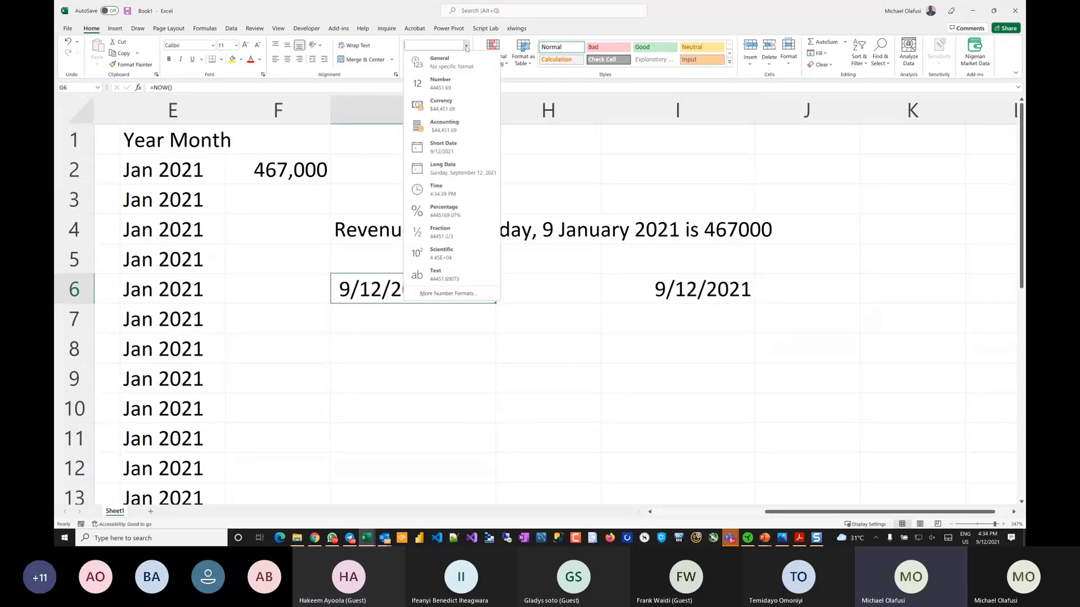
{"action": "left_click", "coordinate": [445, 152]}
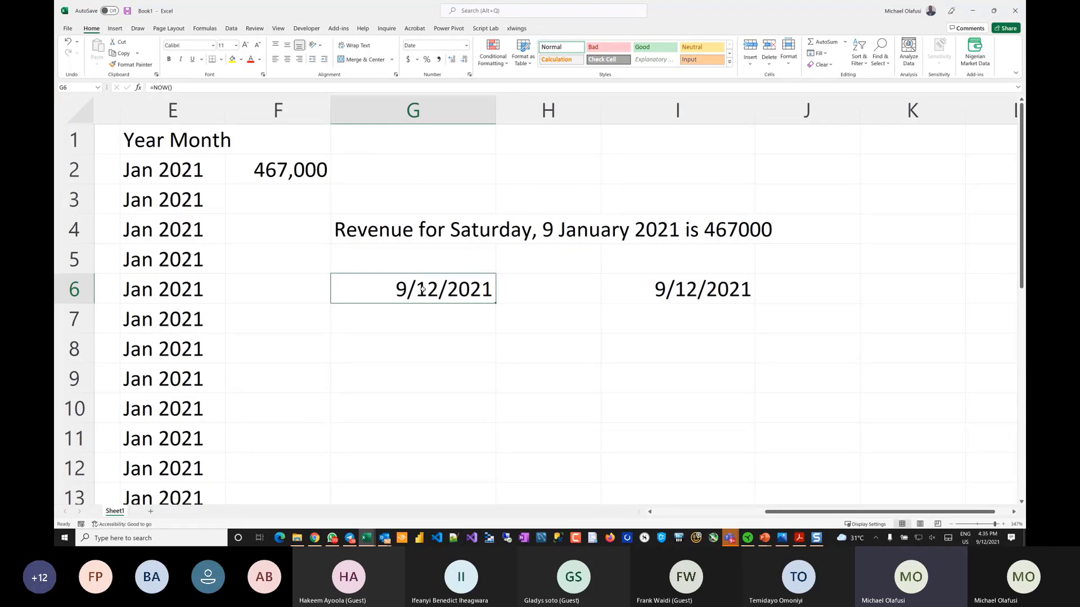
Step: Enter =TODAY() in H9
{"action": "left_click", "coordinate": [562, 388]}
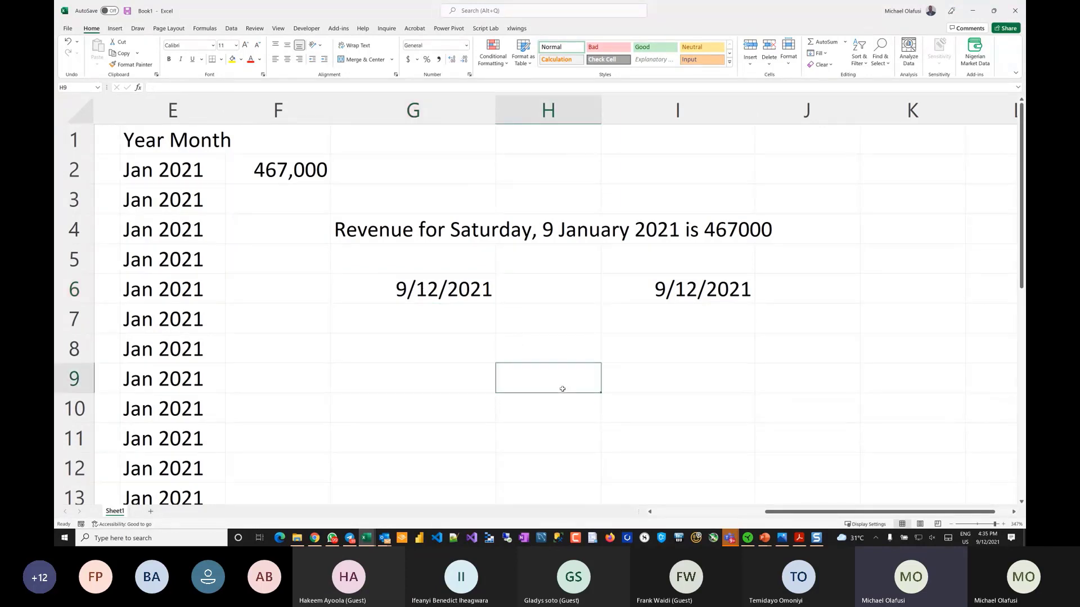
{"action": "type", "text": "=tpd"}
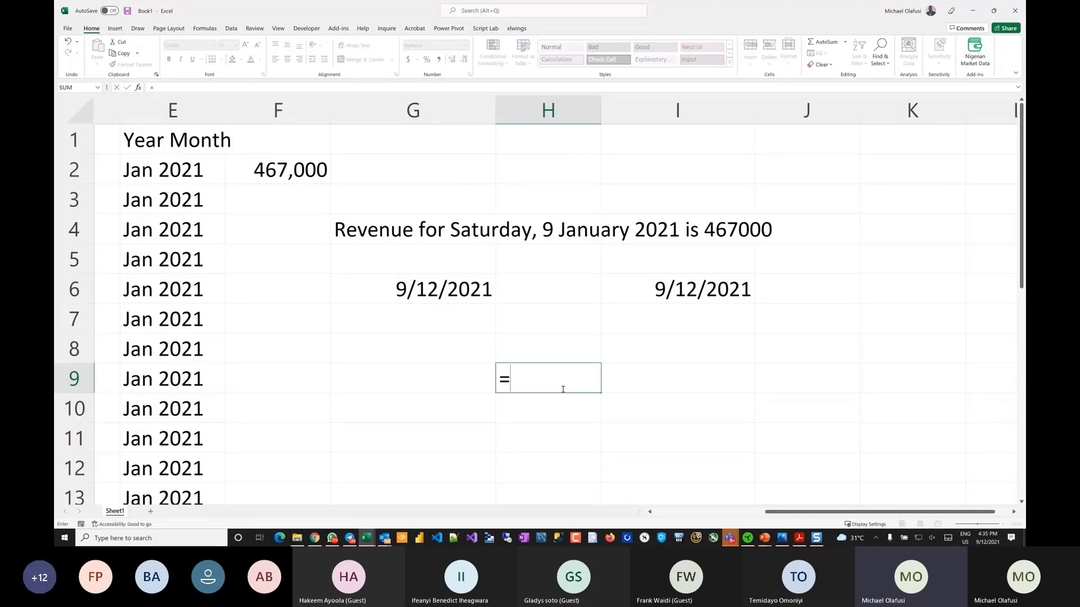
{"action": "key", "text": "BackSpace"}
{"action": "key", "text": "BackSpace"}
{"action": "type", "text": "oday"}
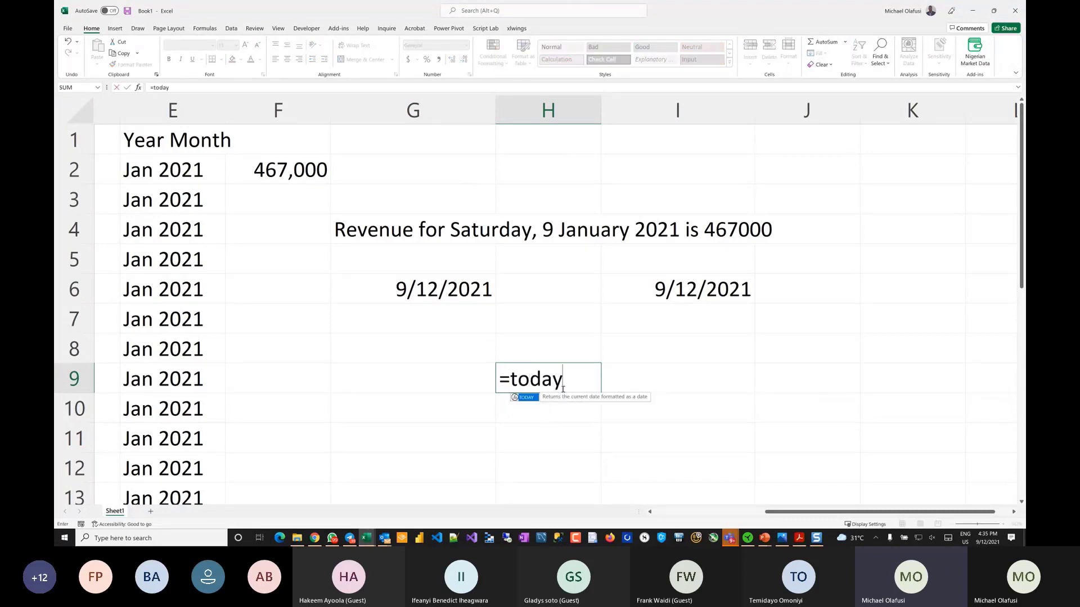
{"action": "type", "text": "()"}
{"action": "key", "text": "Return"}
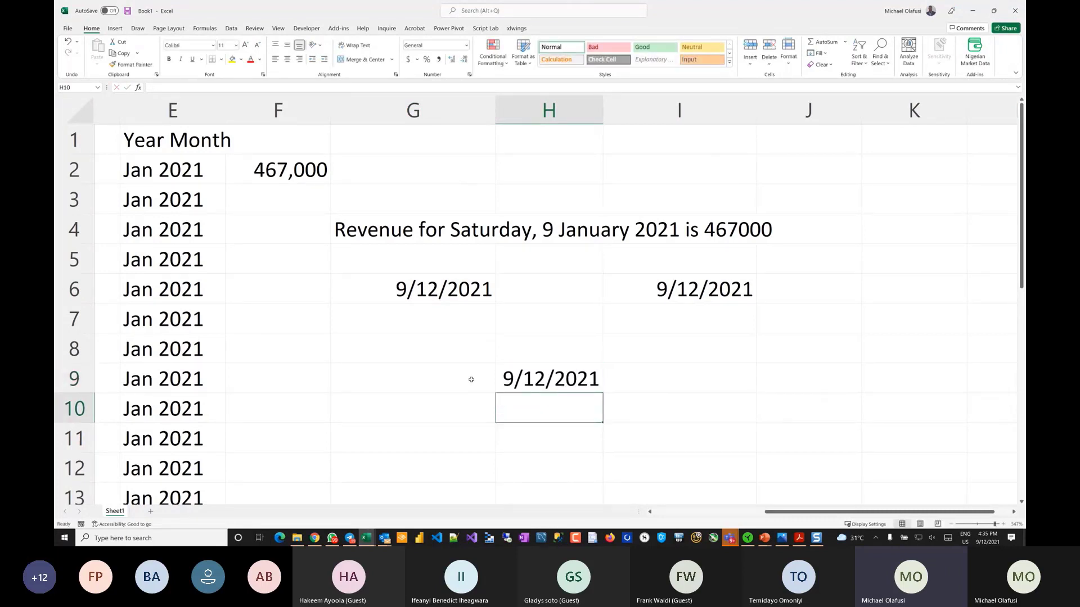
Step: Enter =G6=H9 in G8, which returns FALSE
{"action": "left_click", "coordinate": [422, 345]}
{"action": "type", "text": "="}
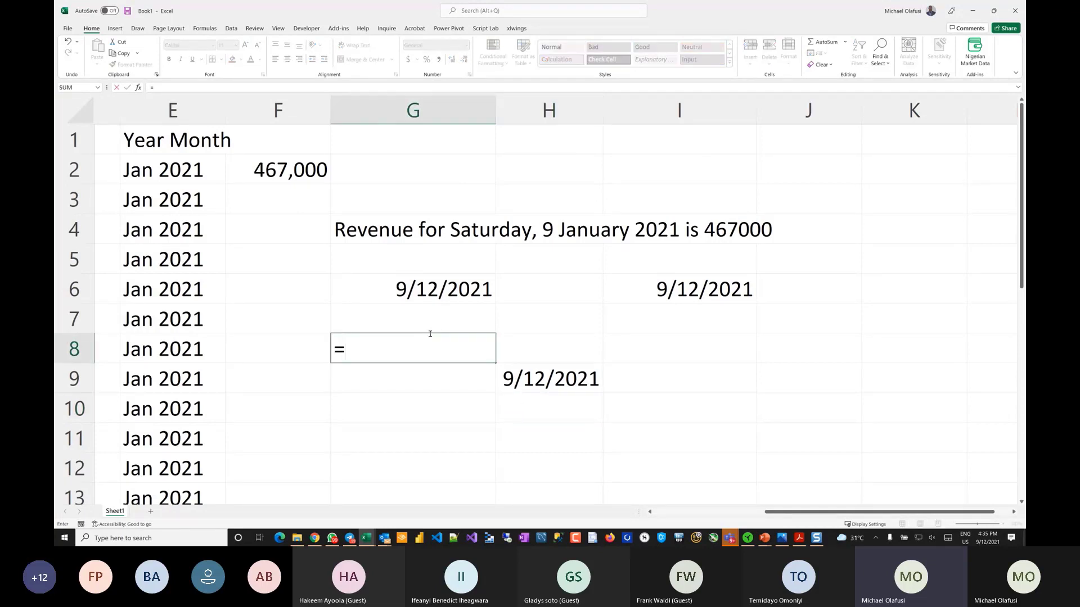
{"action": "left_click", "coordinate": [422, 297]}
{"action": "type", "text": "+"}
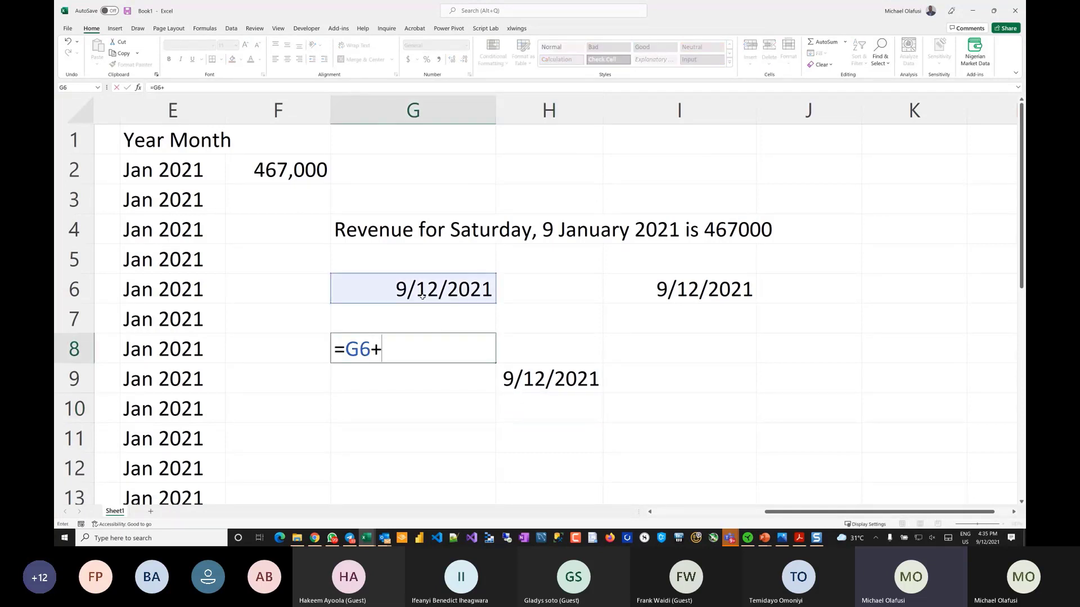
{"action": "key", "text": "BackSpace"}
{"action": "type", "text": "="}
{"action": "left_click", "coordinate": [509, 365]}
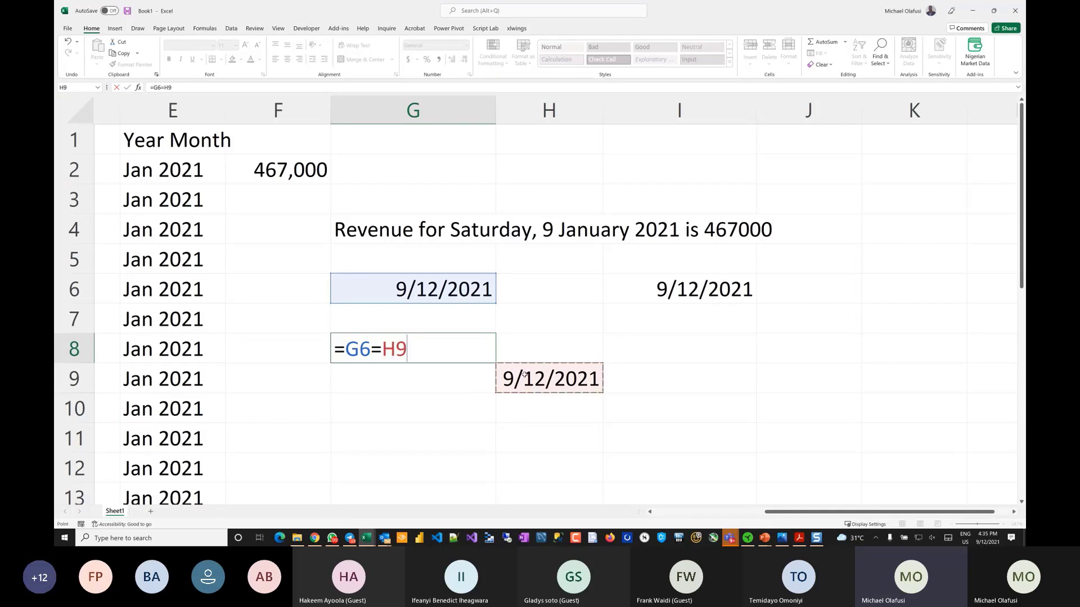
{"action": "key", "text": "Return"}
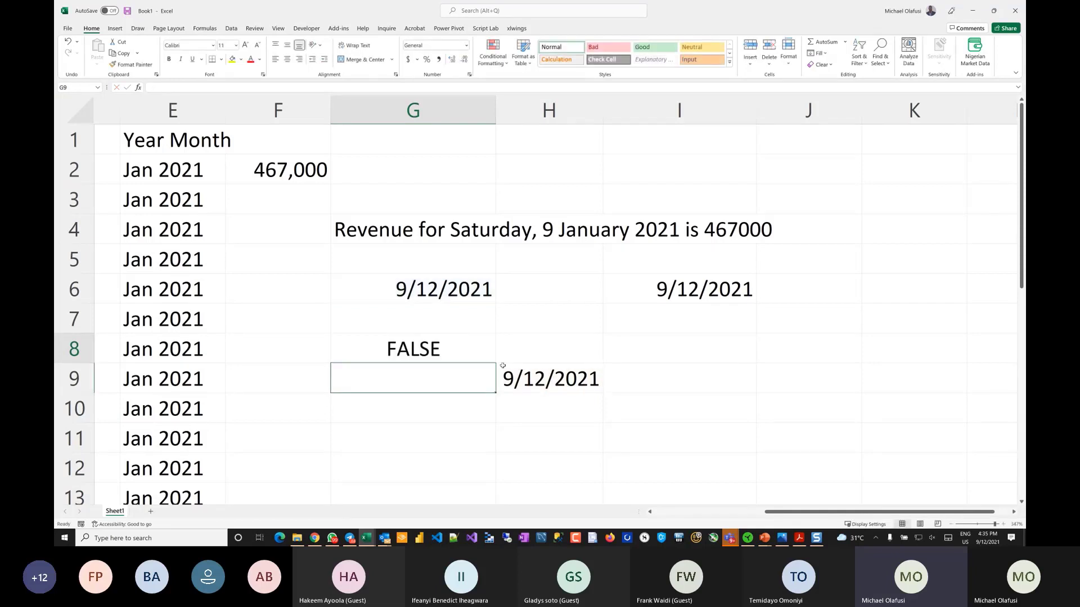
{"action": "left_click", "coordinate": [442, 343]}
{"action": "left_click", "coordinate": [417, 287]}
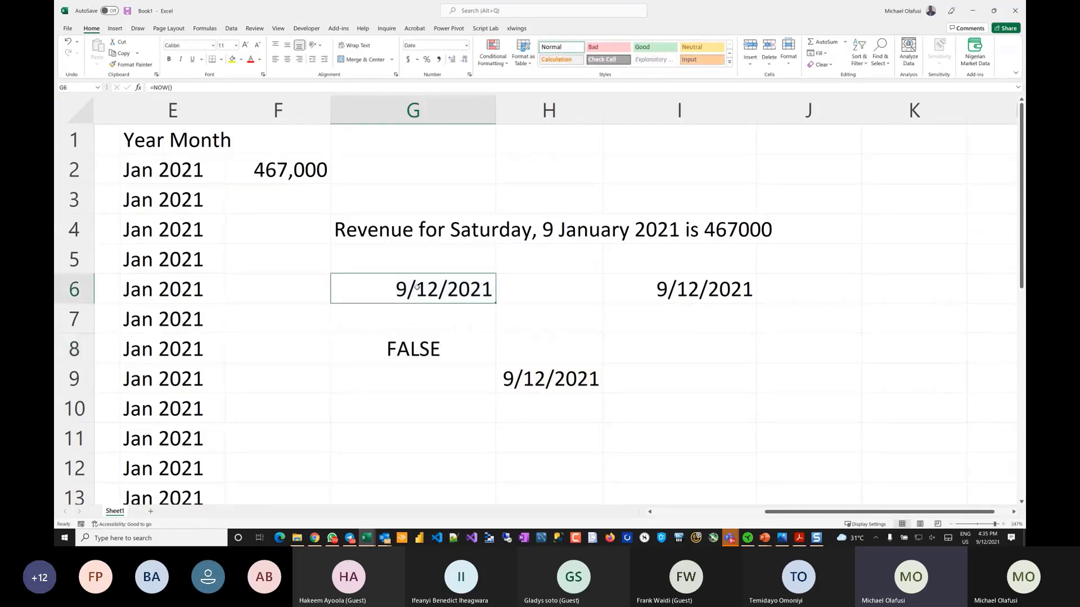
Step: Enter =H9=I6 in I8, which returns TRUE
{"action": "left_click", "coordinate": [671, 356]}
{"action": "type", "text": "="}
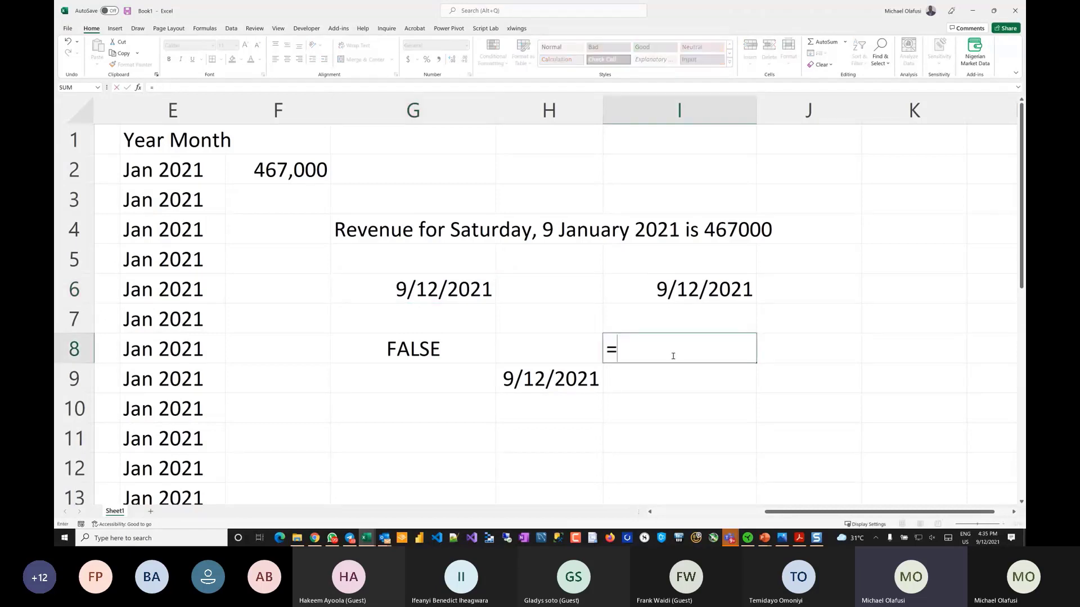
{"action": "left_click", "coordinate": [587, 367]}
{"action": "type", "text": "+"}
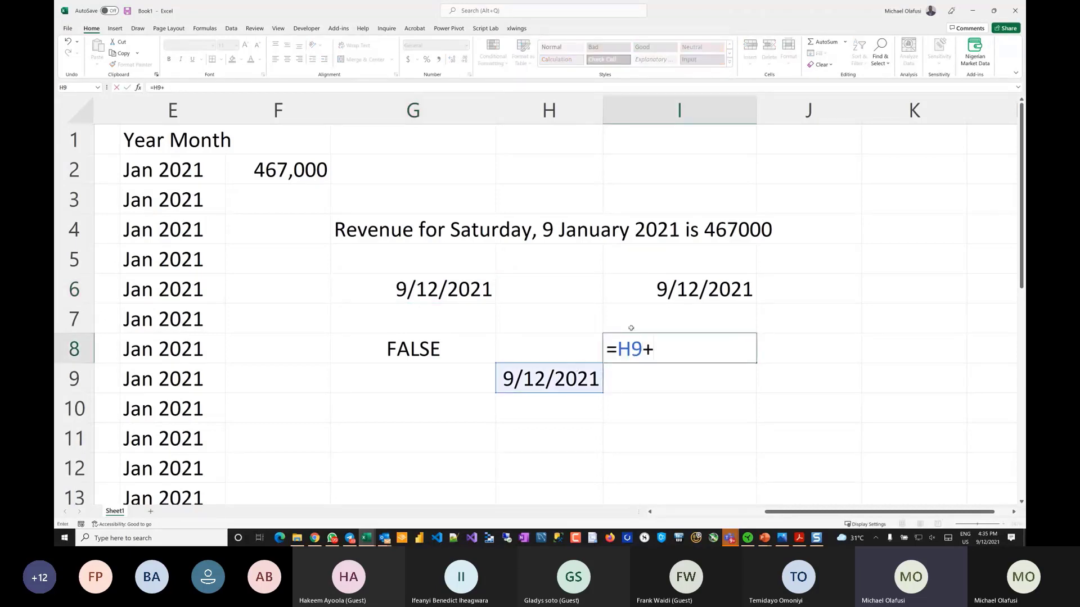
{"action": "key", "text": "BackSpace"}
{"action": "type", "text": "="}
{"action": "left_click", "coordinate": [721, 280]}
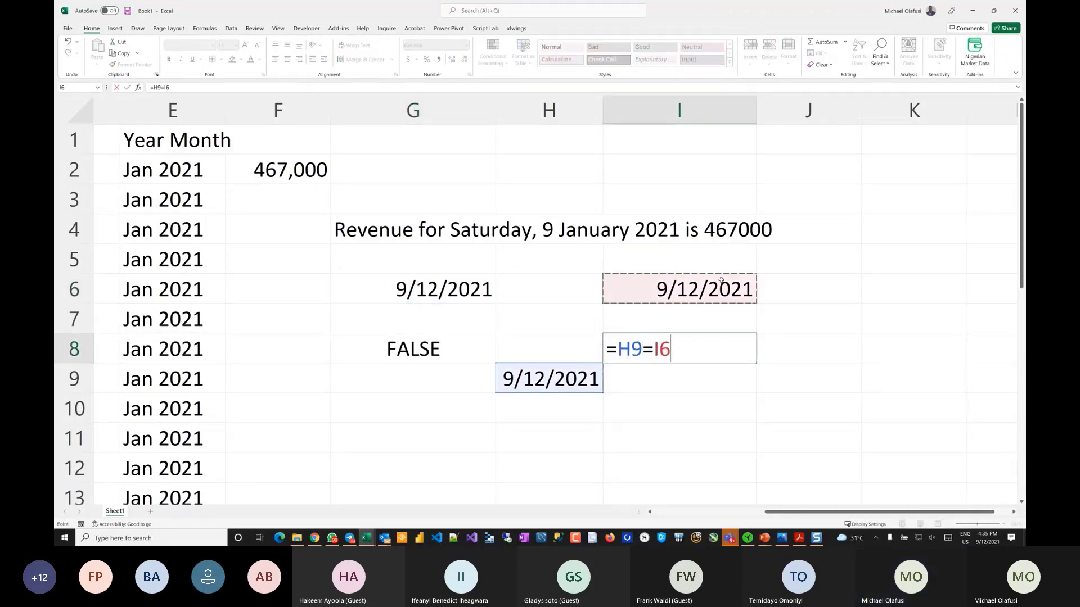
{"action": "key", "text": "Return"}
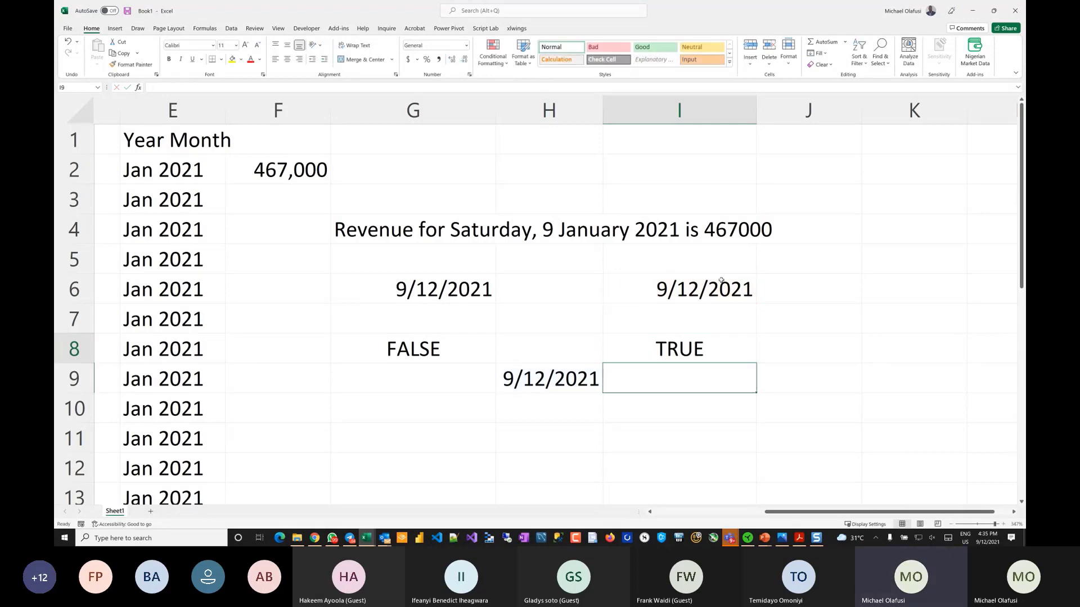
Step: Reconfirm =INT(G6) in I6 unchanged, then type 1.5 into I2
{"action": "left_click", "coordinate": [721, 280]}
{"action": "type", "text": "=INT(G6)"}
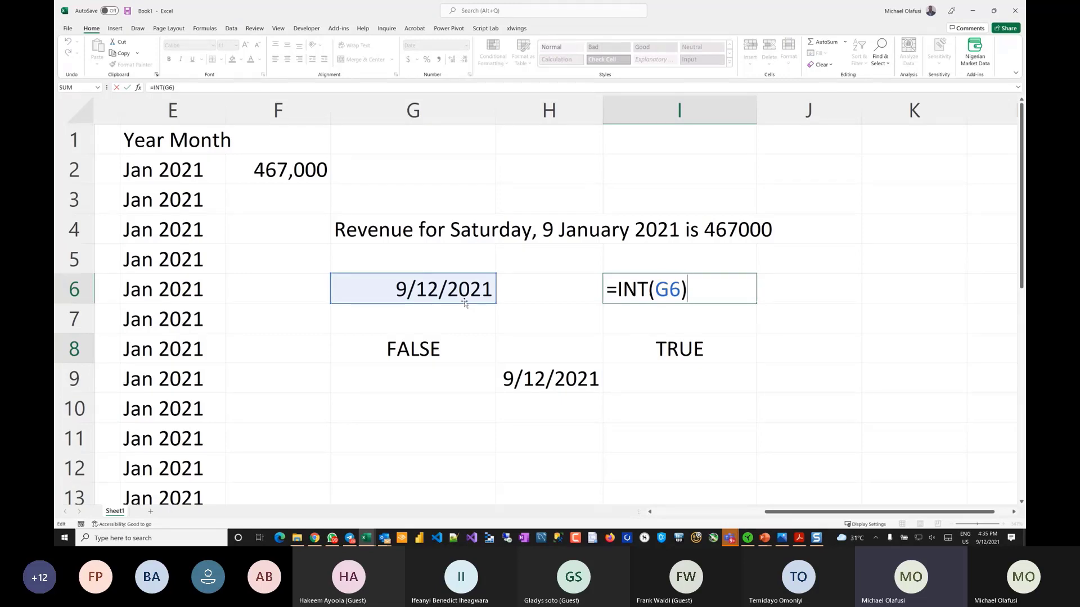
{"action": "key", "text": "ctrl+Return"}
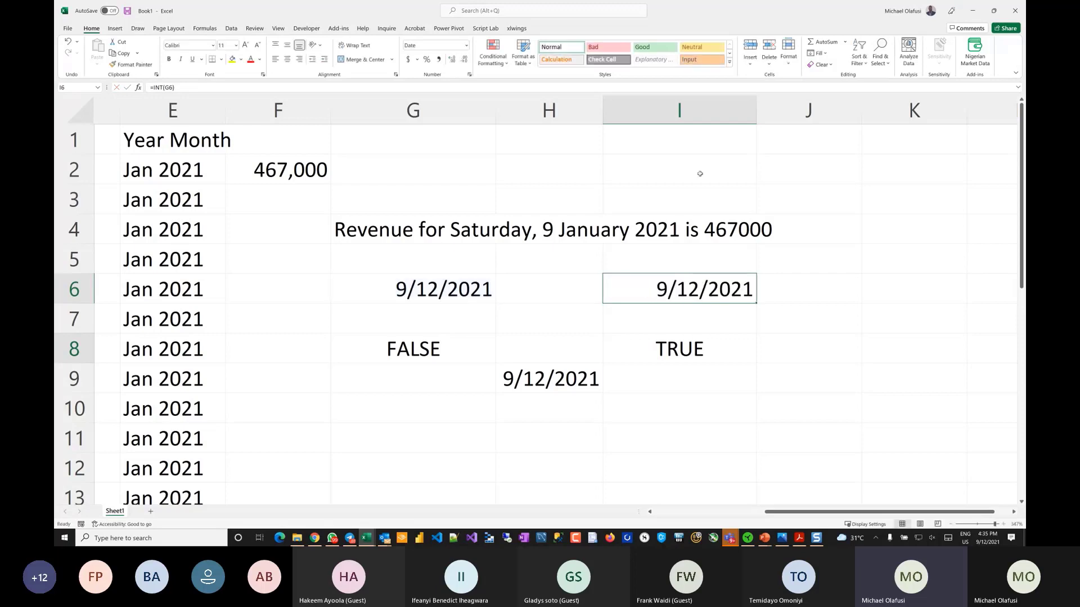
{"action": "left_click", "coordinate": [674, 159]}
{"action": "type", "text": "1"}
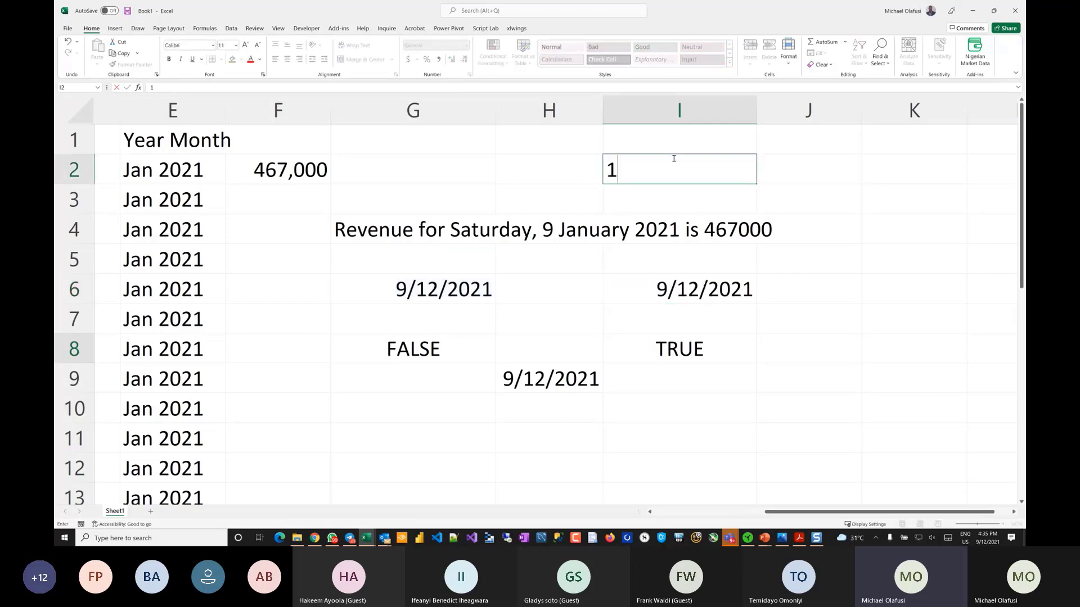
{"action": "type", "text": ".5"}
Step: Trim I2's entry to 1, then switch windows to the offset.xlsx workbook
{"action": "key", "text": "BackSpace"}
{"action": "key", "text": "BackSpace"}
{"action": "key", "text": "Return"}
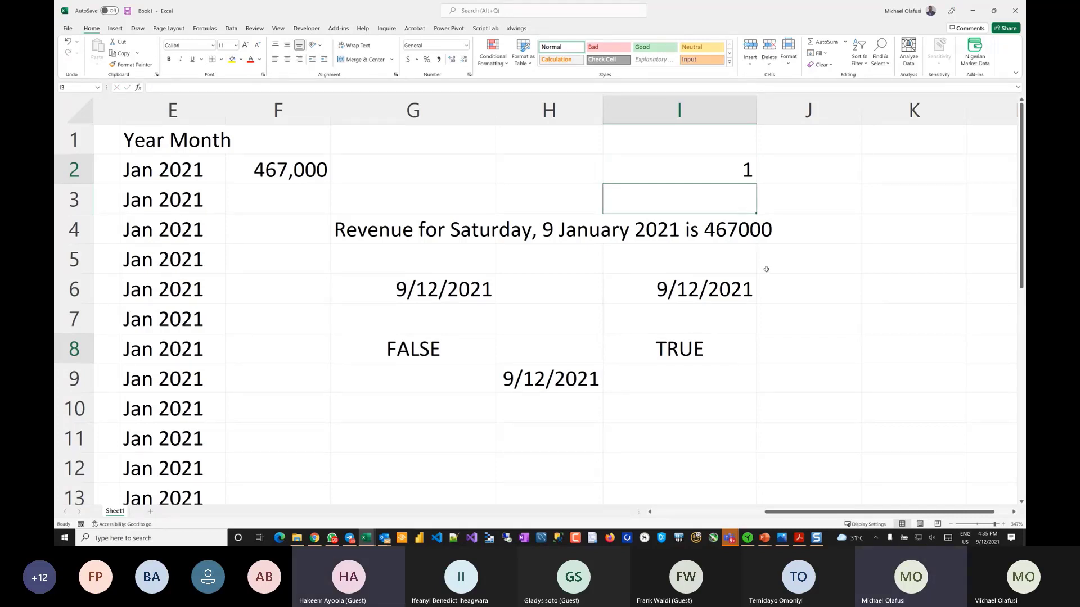
{"action": "key", "text": "alt+Tab"}
{"action": "key", "text": "Tab"}
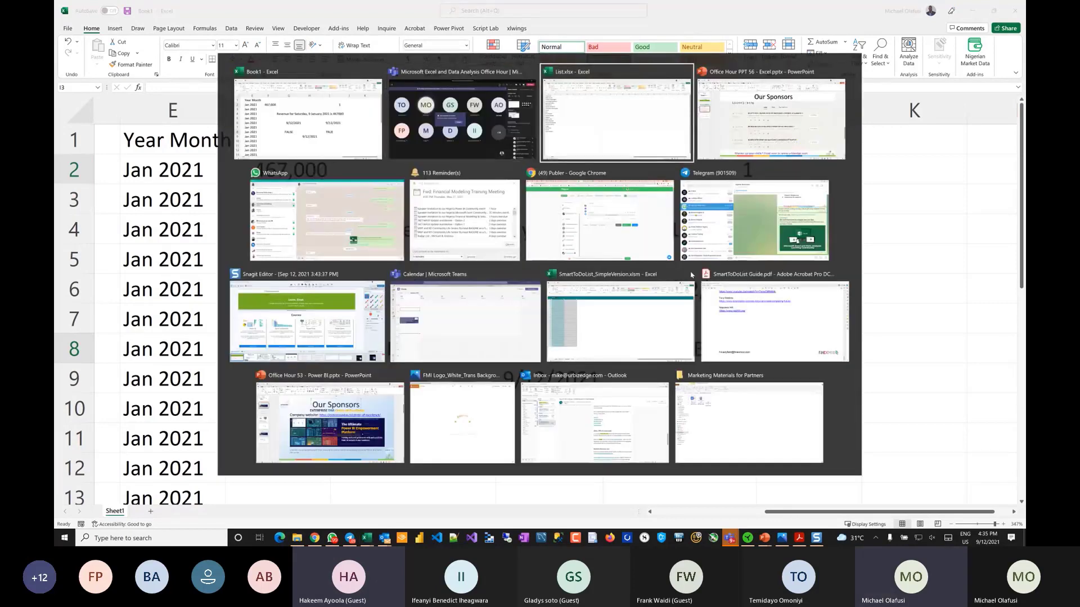
{"action": "key", "text": "alt+shift+Tab"}
{"action": "key", "text": "alt+shift+Tab"}
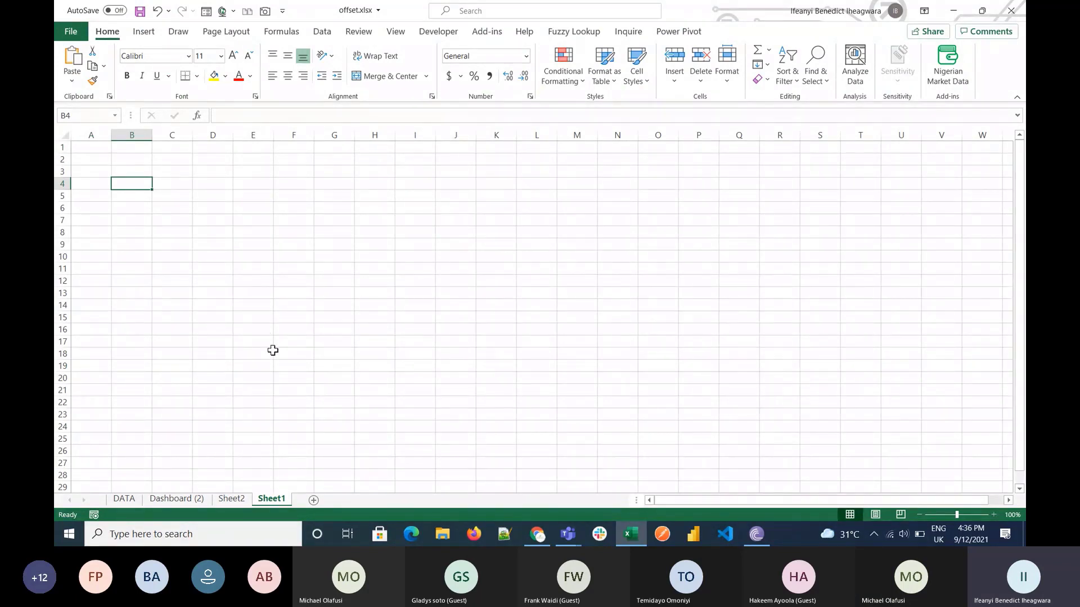
Step: Clear the stray text typed into B4 and D16 on the current sheet
{"action": "type", "text": "Small"}
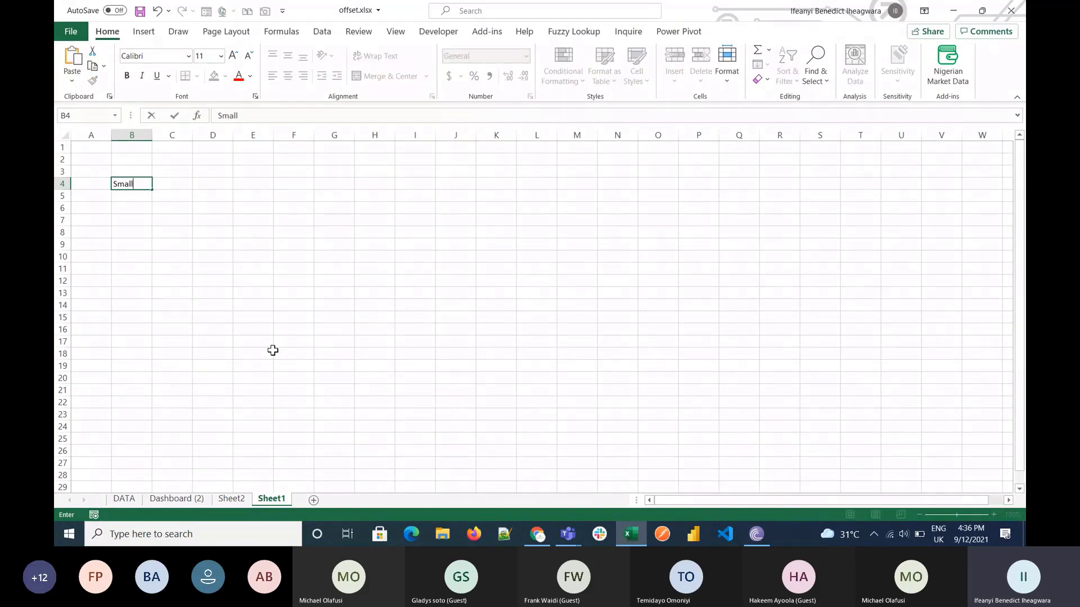
{"action": "key", "text": "BackSpace"}
{"action": "key", "text": "BackSpace"}
{"action": "key", "text": "BackSpace"}
{"action": "key", "text": "BackSpace"}
{"action": "key", "text": "BackSpace"}
{"action": "left_click", "coordinate": [235, 253]}
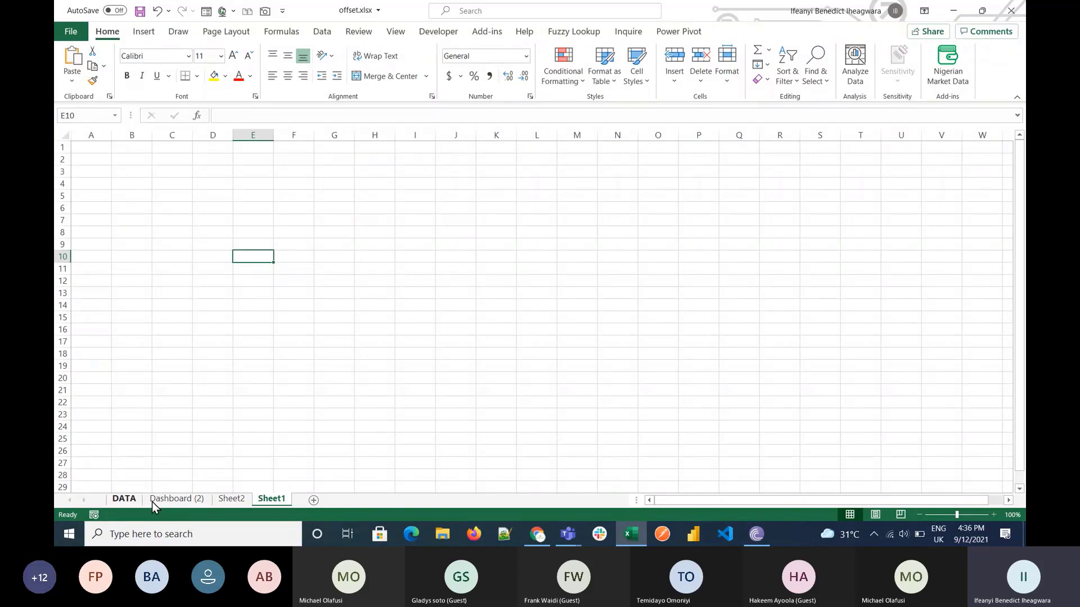
{"action": "left_click", "coordinate": [212, 327]}
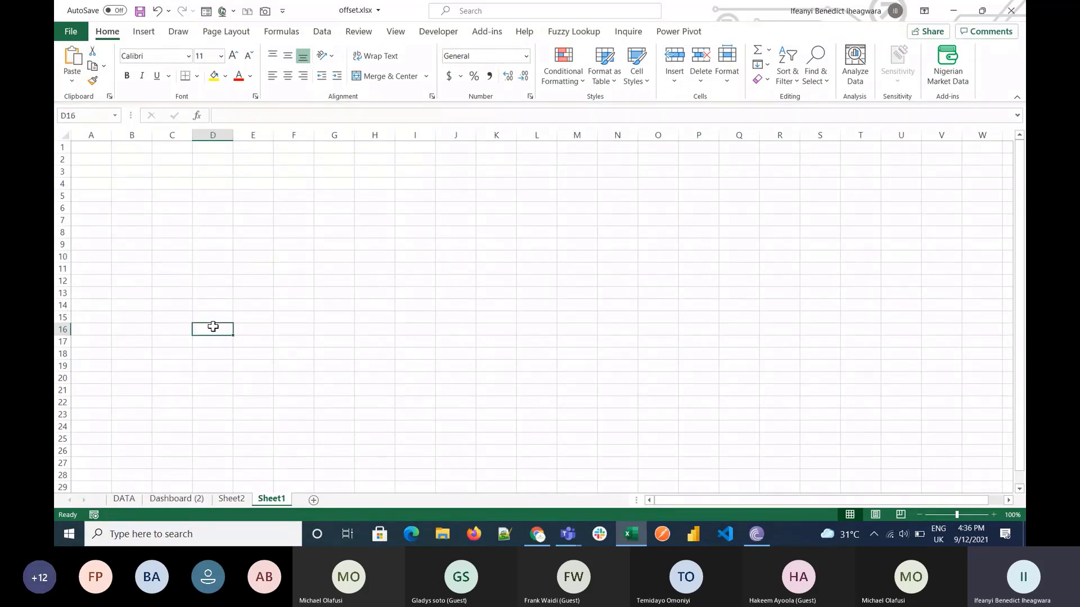
{"action": "type", "text": "o"}
{"action": "key", "text": "BackSpace"}
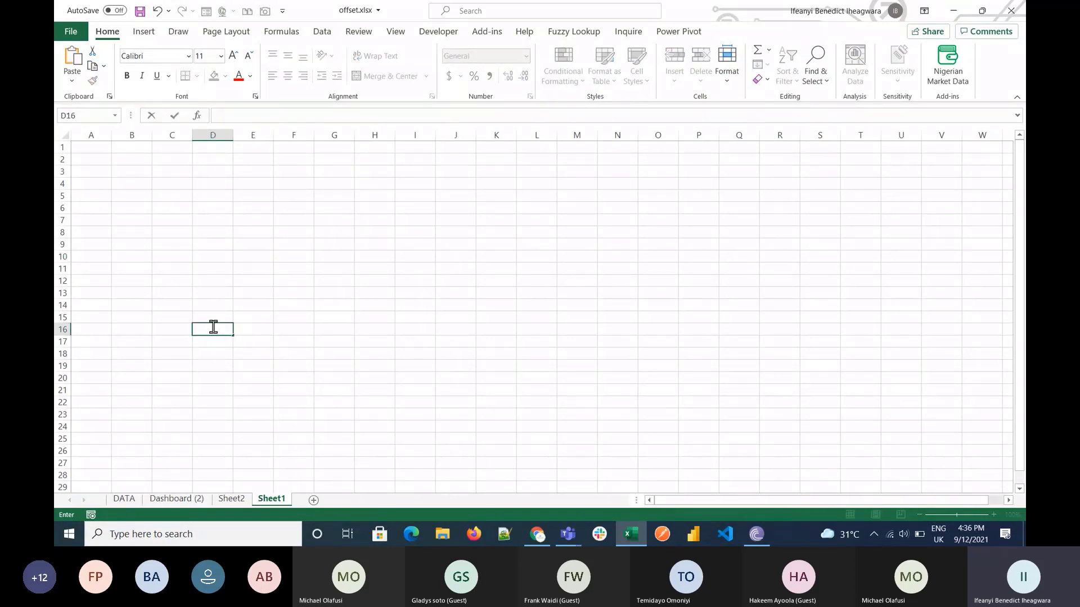
Step: Look through the Dashboard (2), Sheet1 and DATA sheets, ending on Sheet2's name list
{"action": "left_click", "coordinate": [194, 499]}
{"action": "left_click", "coordinate": [221, 501]}
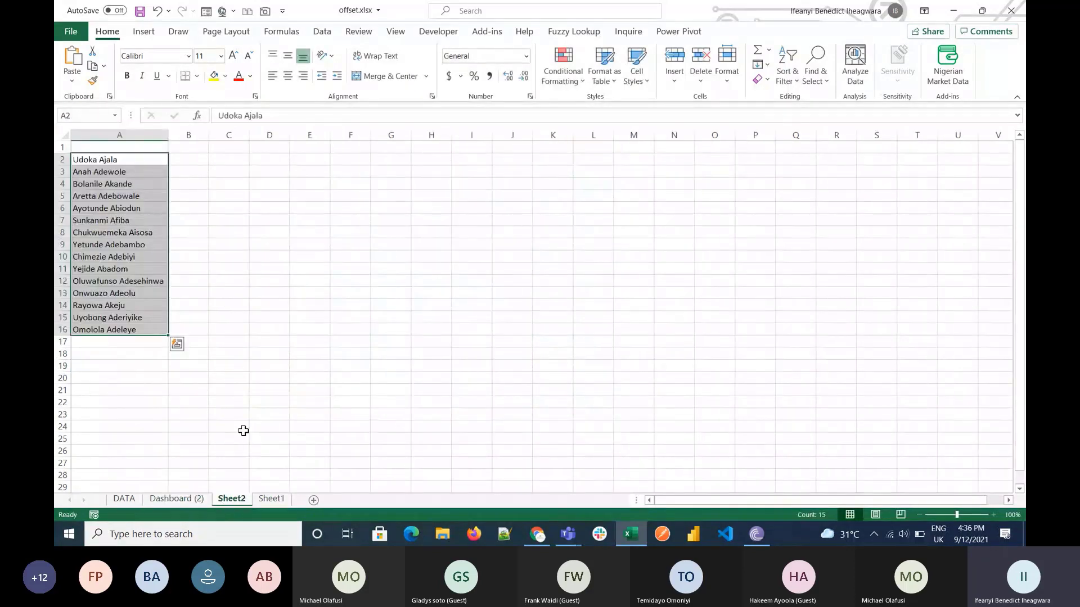
{"action": "left_click", "coordinate": [271, 500]}
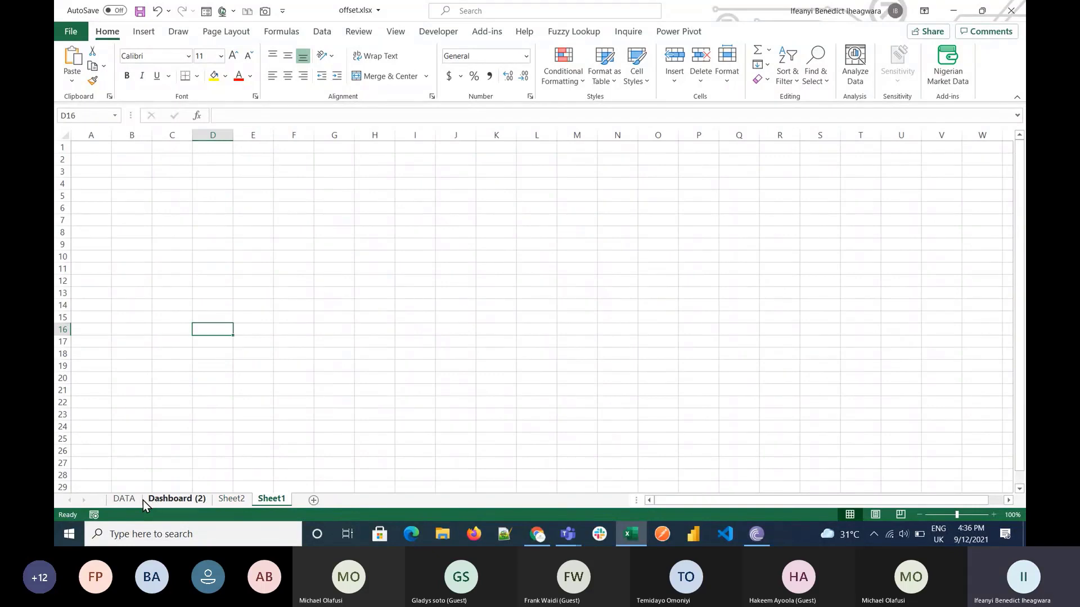
{"action": "left_click", "coordinate": [144, 500]}
{"action": "left_click", "coordinate": [126, 500]}
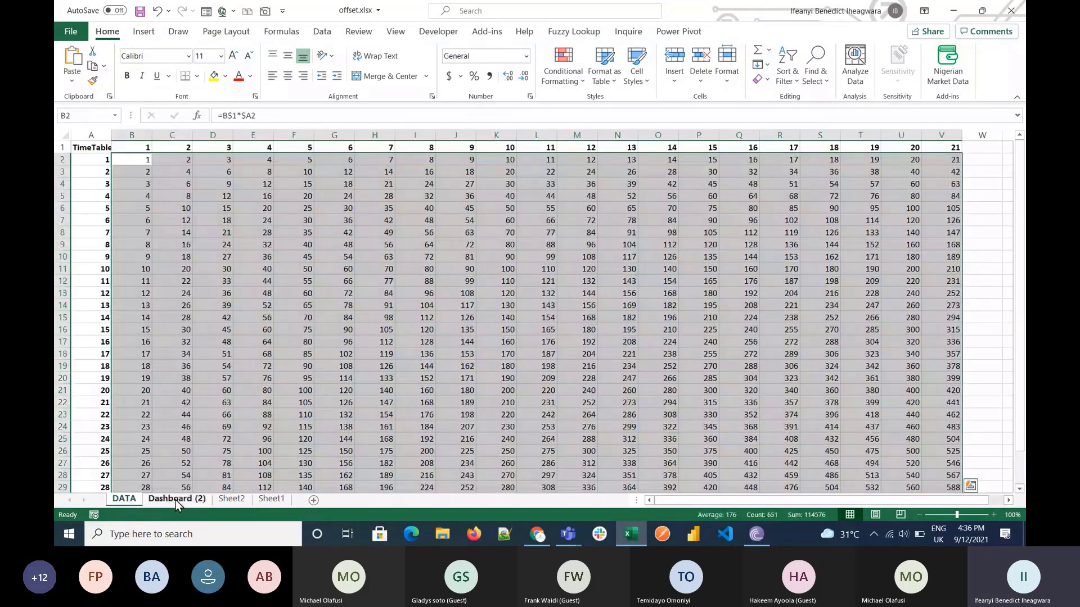
{"action": "left_click", "coordinate": [176, 500]}
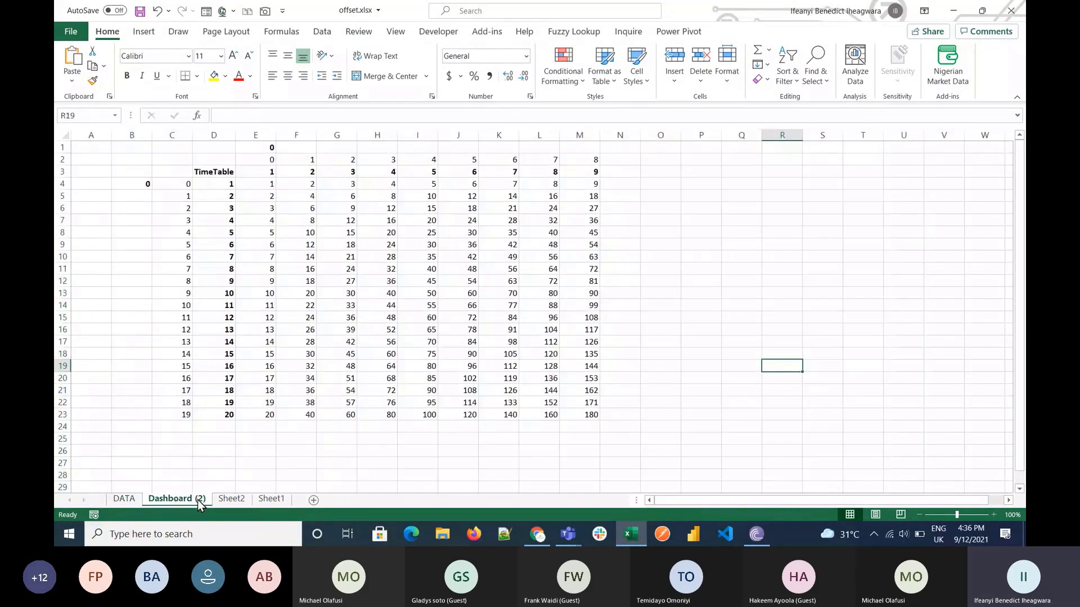
{"action": "left_click", "coordinate": [225, 501]}
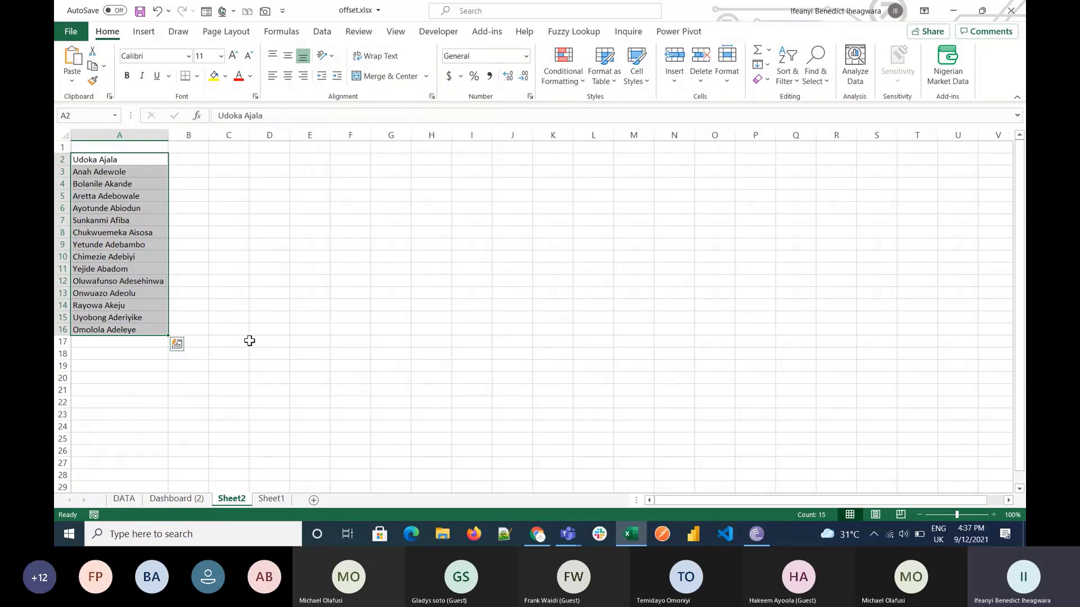
{"action": "left_click", "coordinate": [188, 145]}
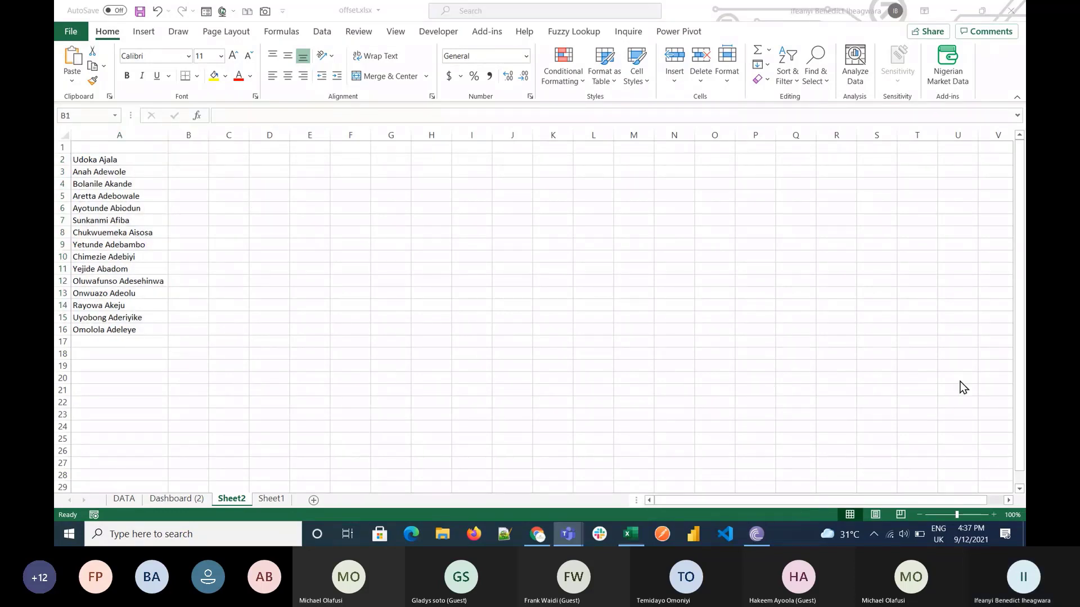
Step: Zoom to 150% and enter 1000 and 234 in B2:B3, undoing an accidental A3 edit
{"action": "left_click", "coordinate": [993, 515]}
{"action": "left_click", "coordinate": [993, 515]}
{"action": "left_click", "coordinate": [993, 514]}
{"action": "left_click", "coordinate": [994, 514]}
{"action": "left_click", "coordinate": [993, 514]}
{"action": "left_click_drag", "start_coordinate": [151, 174], "coordinate": [148, 430]}
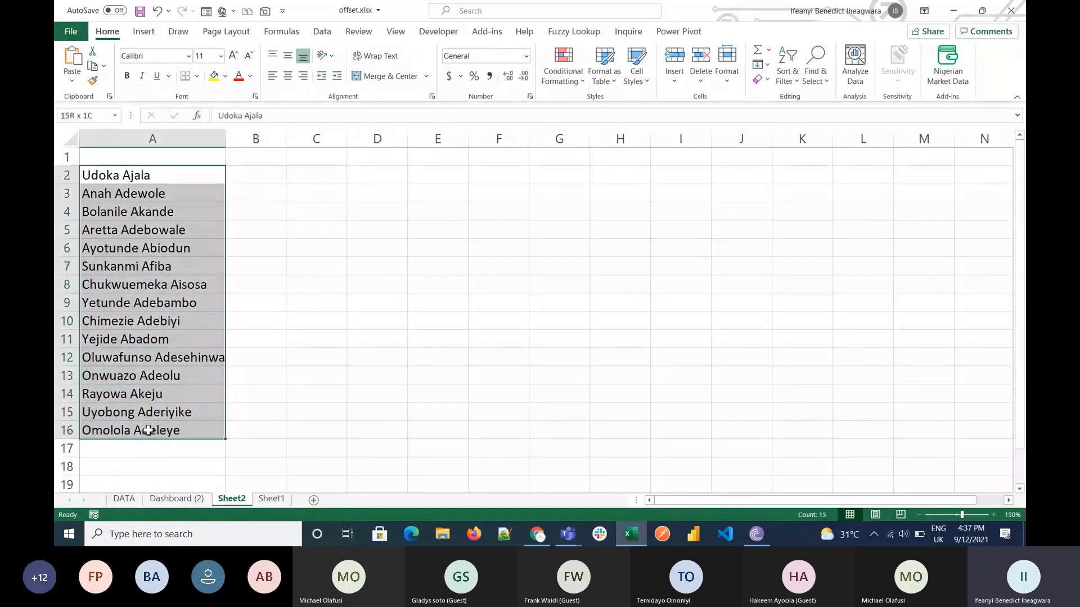
{"action": "left_click", "coordinate": [258, 174]}
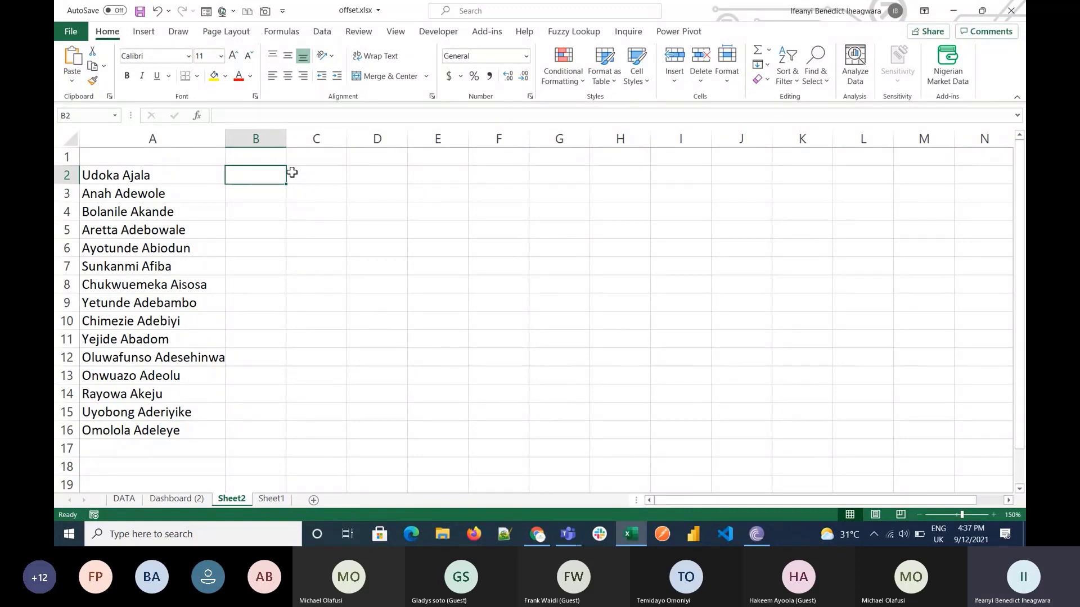
{"action": "left_click", "coordinate": [332, 158]}
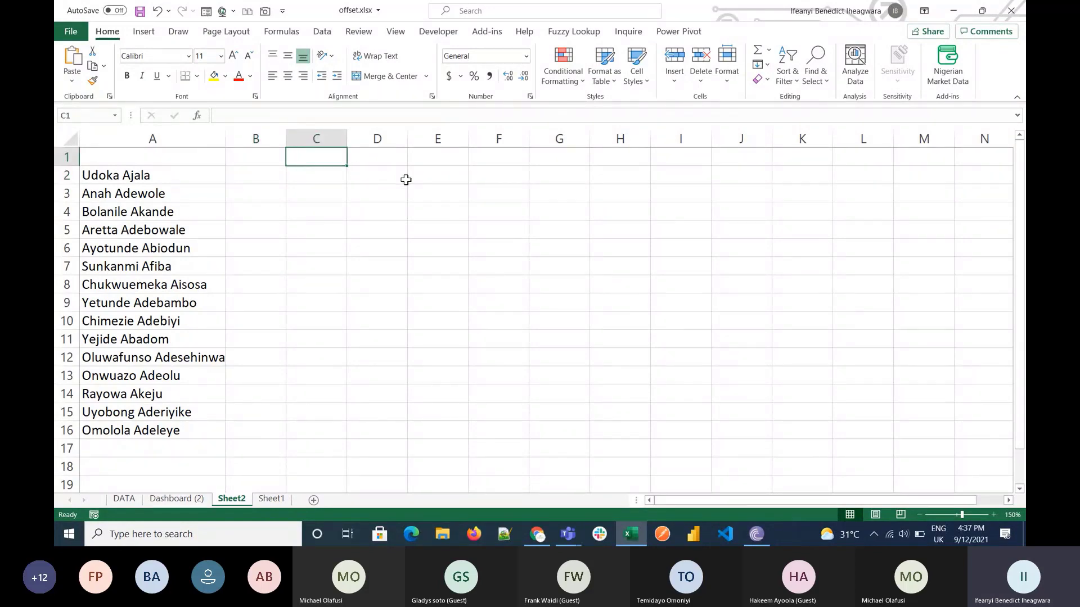
{"action": "left_click", "coordinate": [276, 172]}
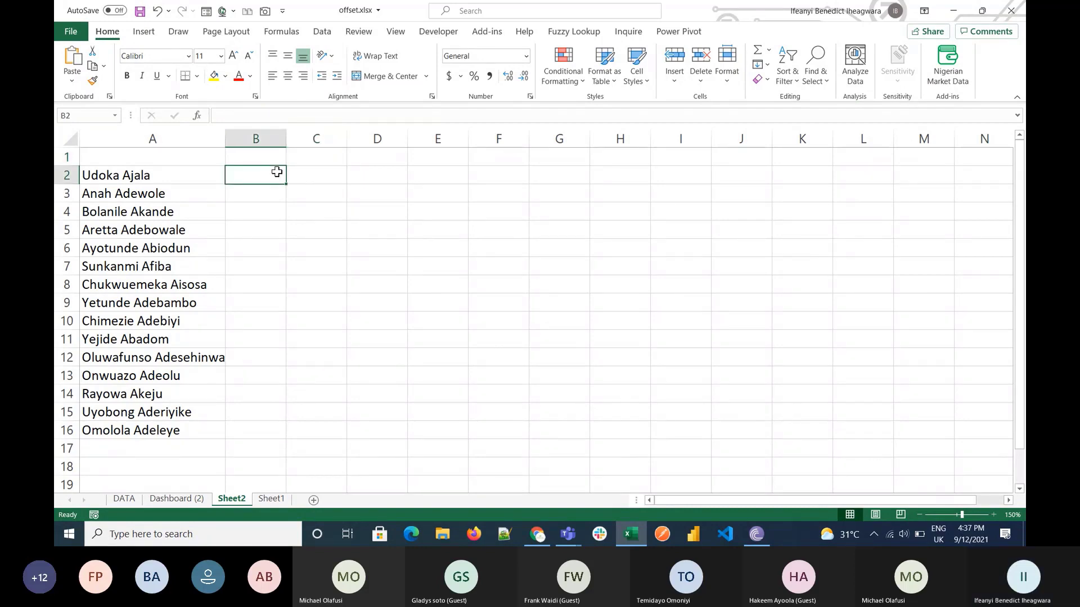
{"action": "type", "text": "1000"}
{"action": "key", "text": "Return"}
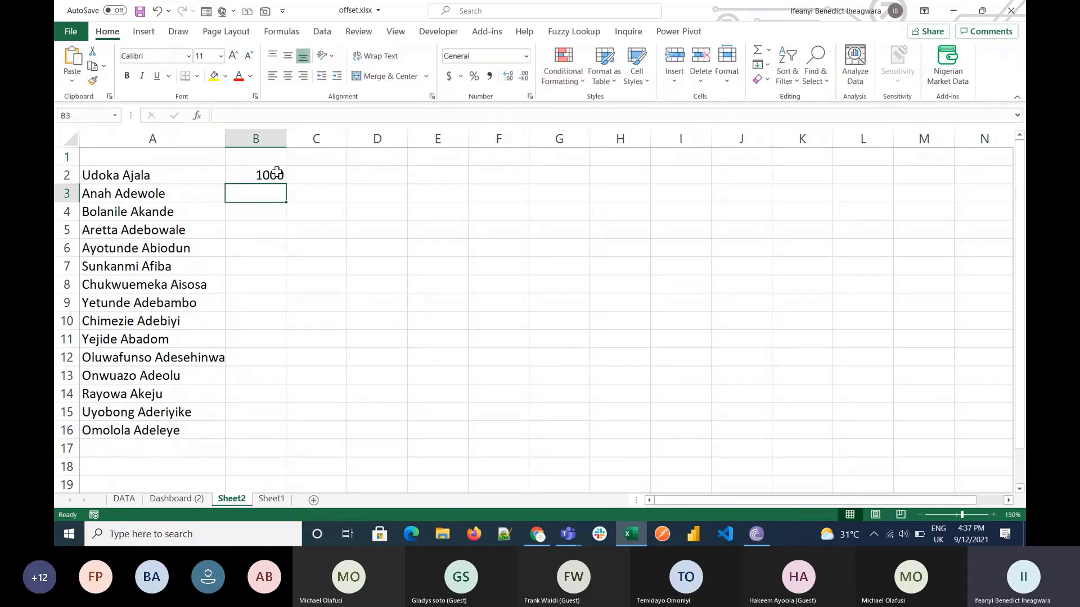
{"action": "type", "text": "234"}
{"action": "key", "text": "ctrl+Return"}
{"action": "key", "text": "Left"}
{"action": "type", "text": "4"}
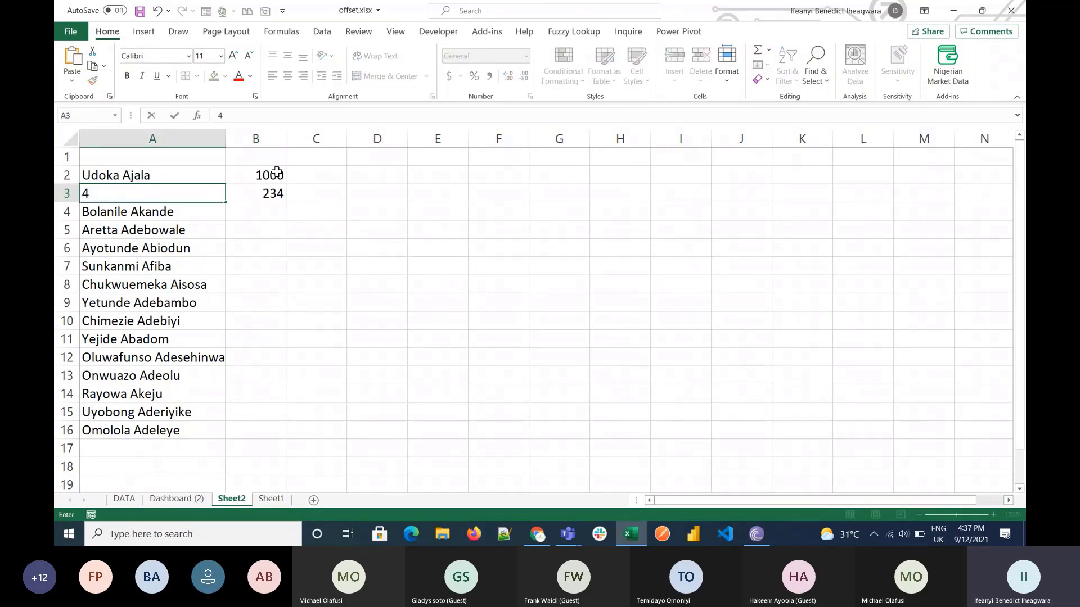
{"action": "key", "text": "BackSpace"}
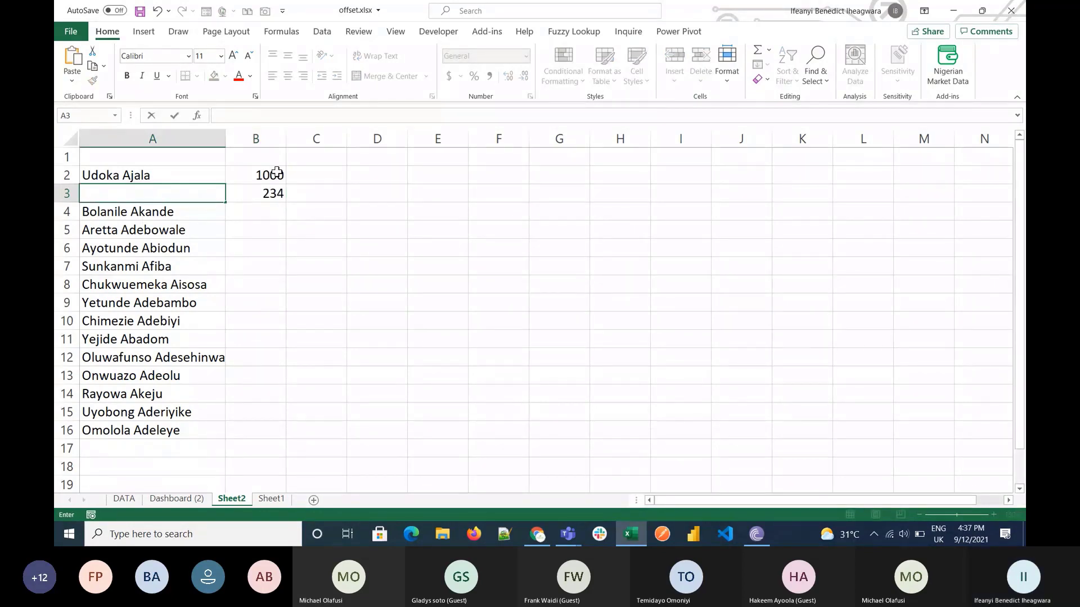
{"action": "key", "text": "Return"}
{"action": "key", "text": "ctrl+z"}
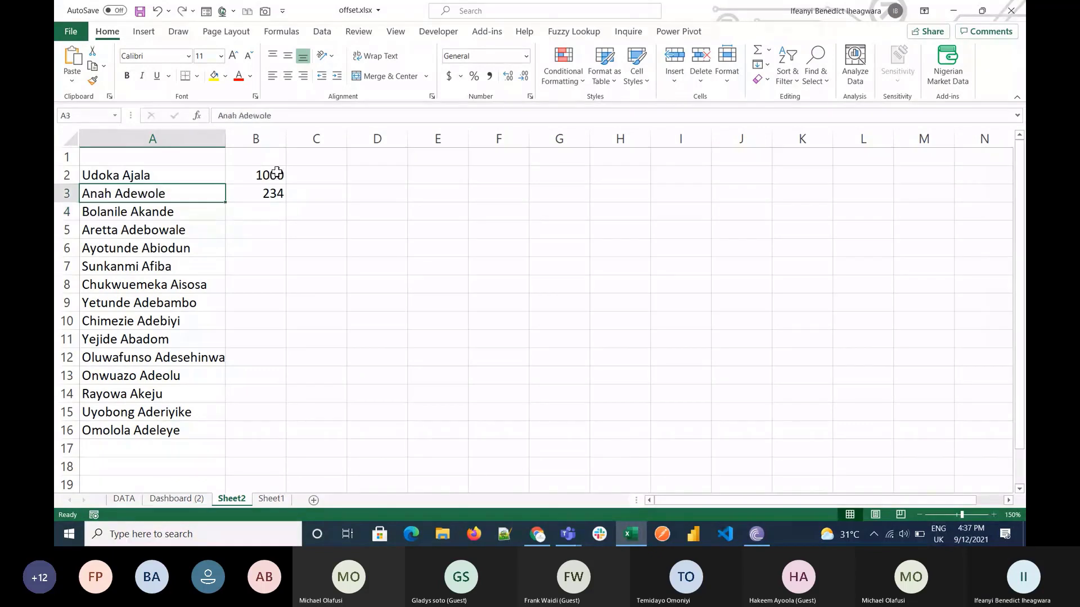
Step: Enter 366, 543, 234 and 456 in B4:B7
{"action": "left_click", "coordinate": [270, 212]}
{"action": "type", "text": "366"}
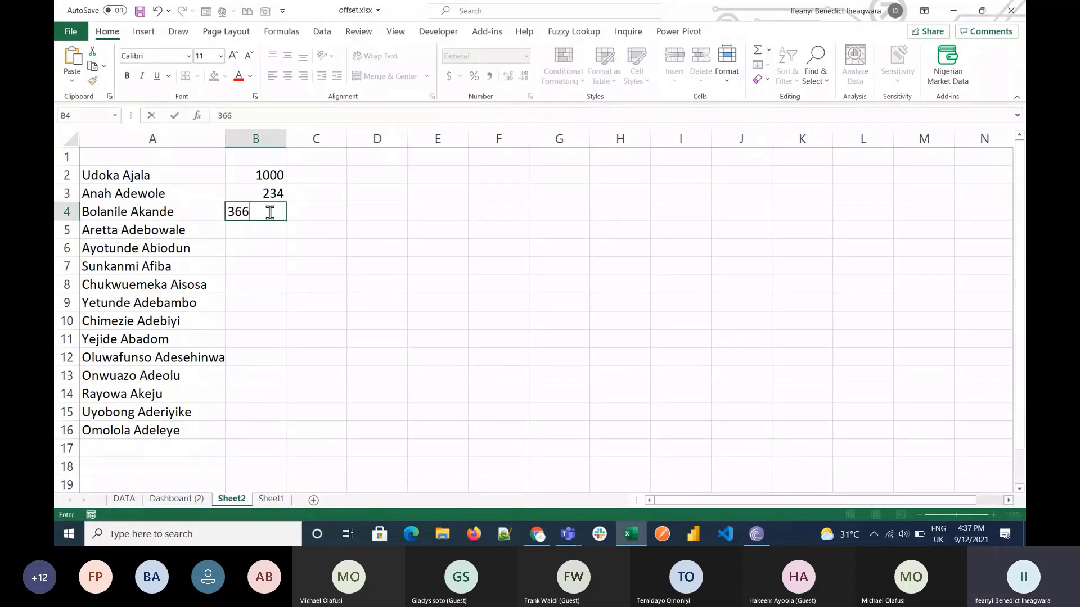
{"action": "key", "text": "Return"}
{"action": "type", "text": "543"}
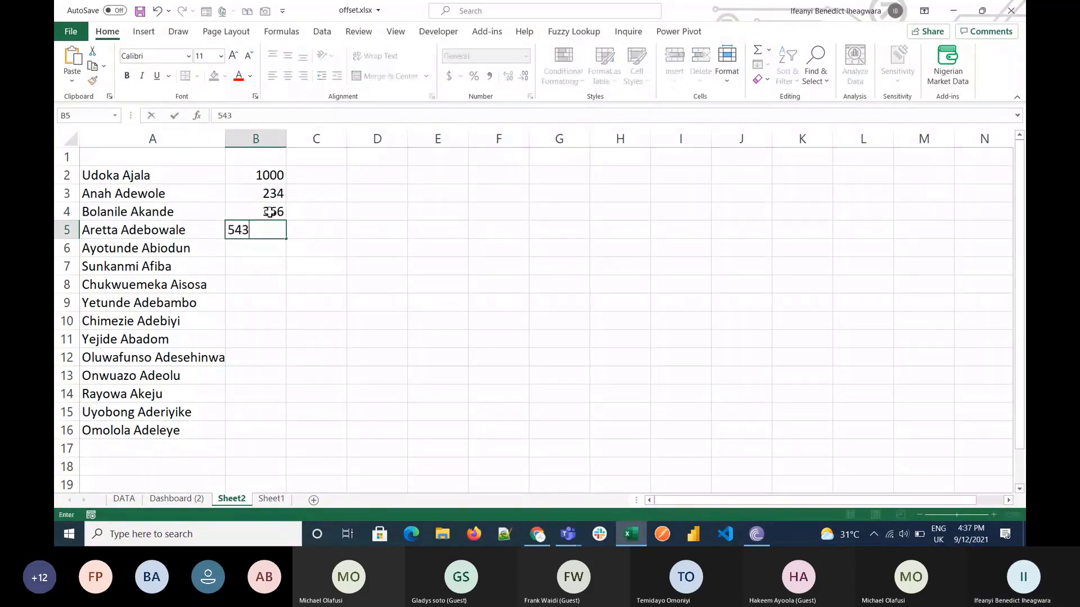
{"action": "key", "text": "Return"}
{"action": "type", "text": "234"}
{"action": "key", "text": "Return"}
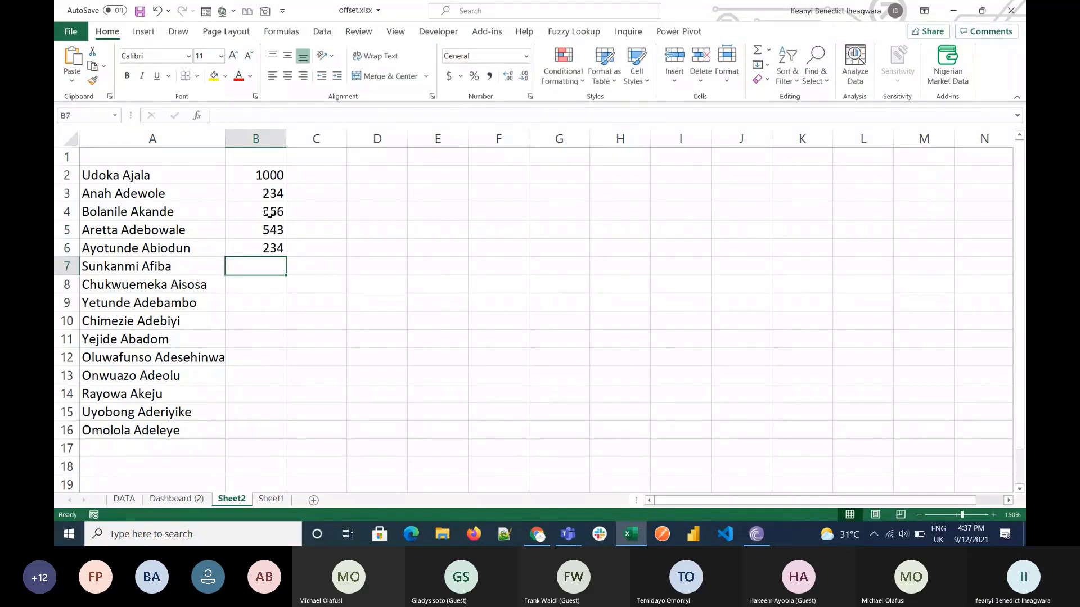
{"action": "type", "text": "456"}
{"action": "key", "text": "Return"}
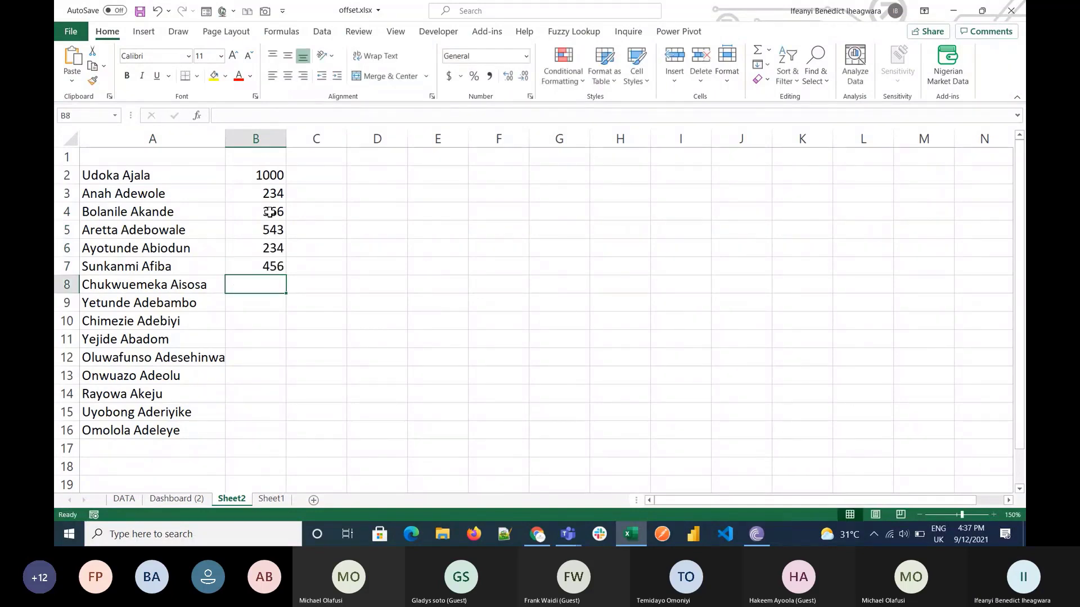
Step: Begin a MAX formula in cell D2
{"action": "key", "text": "Up"}
{"action": "key", "text": "Up"}
{"action": "key", "text": "Right"}
{"action": "key", "text": "Up"}
{"action": "key", "text": "Up"}
{"action": "key", "text": "Up"}
{"action": "key", "text": "Up"}
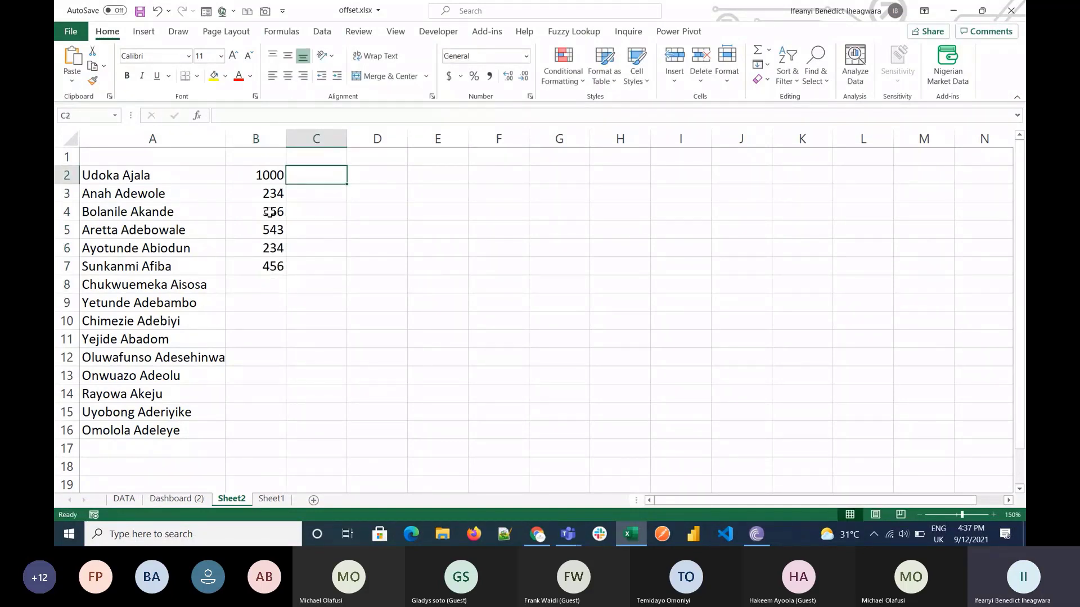
{"action": "key", "text": "Up"}
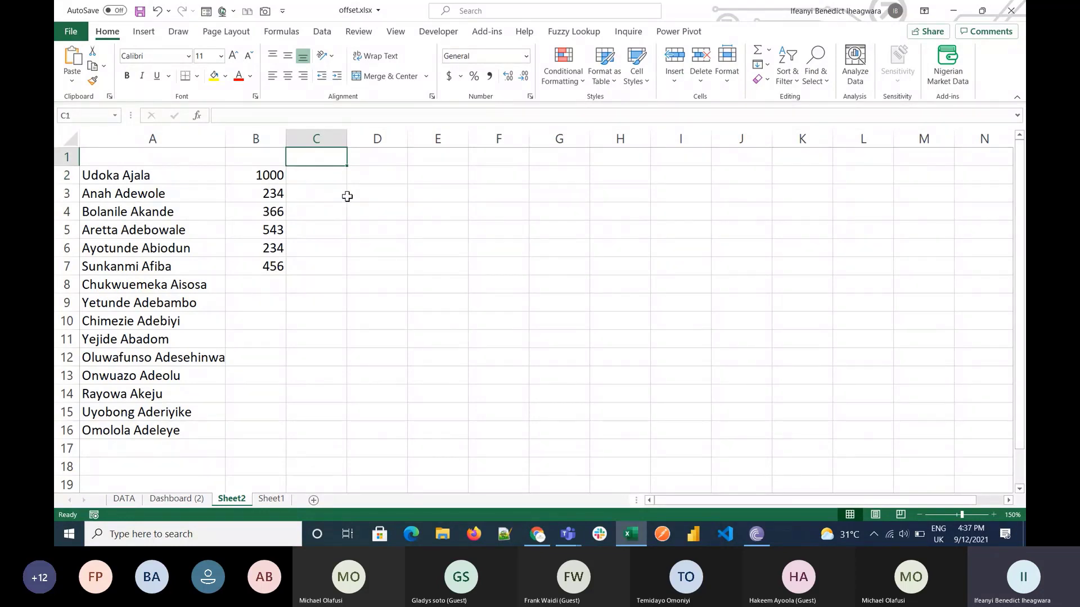
{"action": "key", "text": "Down"}
{"action": "key", "text": "Right"}
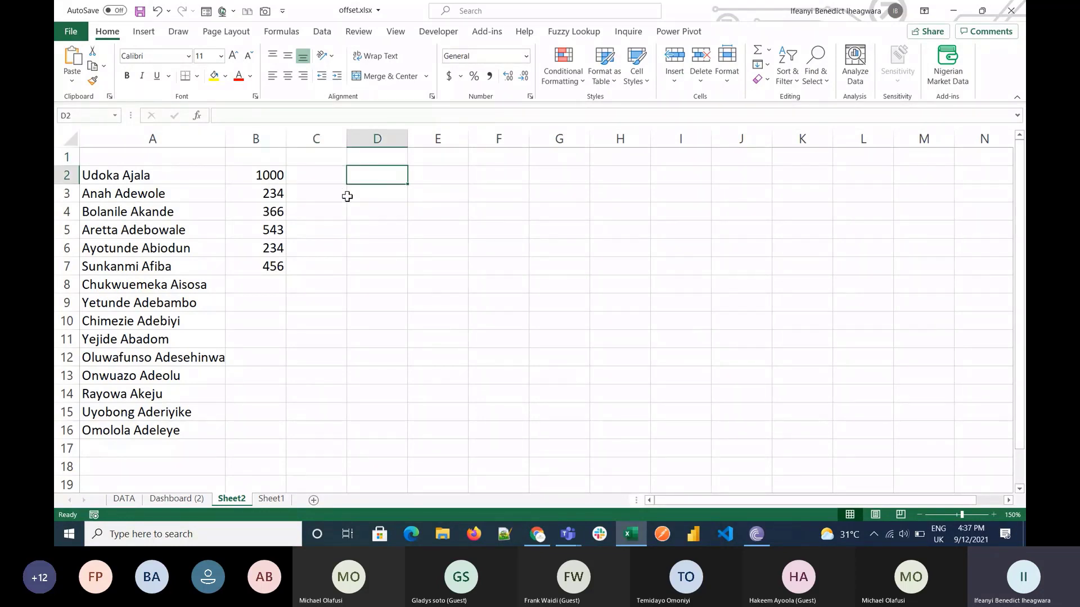
{"action": "type", "text": "=max"}
{"action": "key", "text": "Tab"}
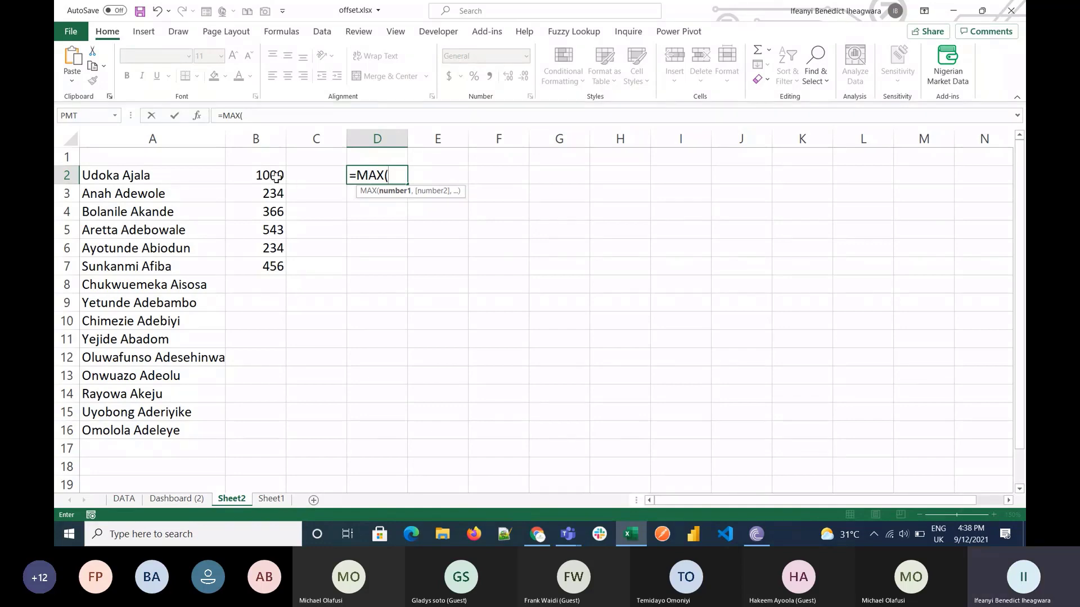
Step: Complete =MAX(B2:B7) in D2, which shows 1000
{"action": "left_click_drag", "start_coordinate": [275, 176], "coordinate": [277, 270]}
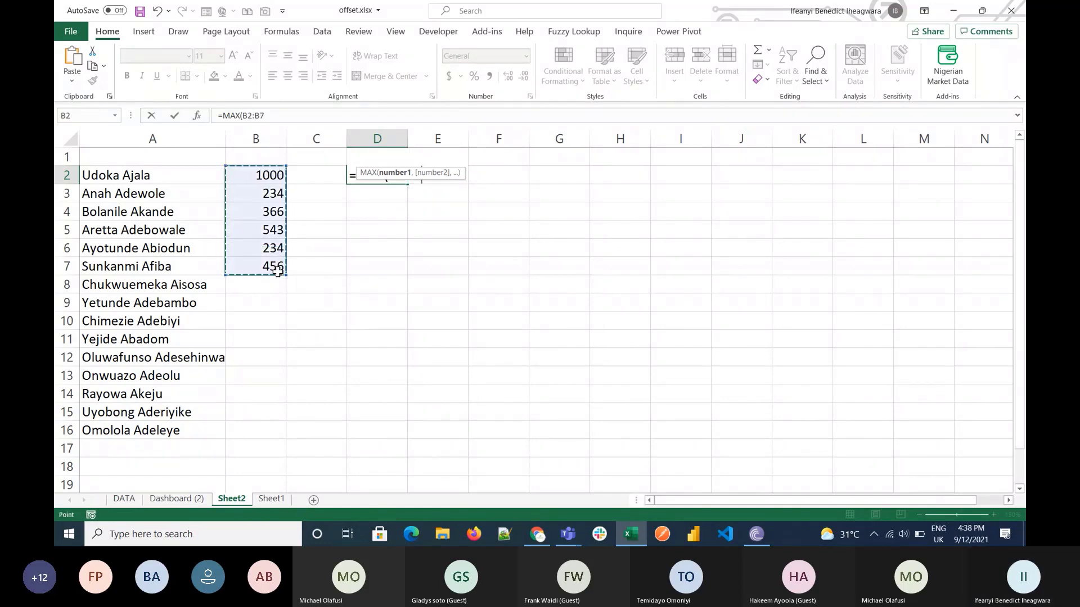
{"action": "key", "text": "Return"}
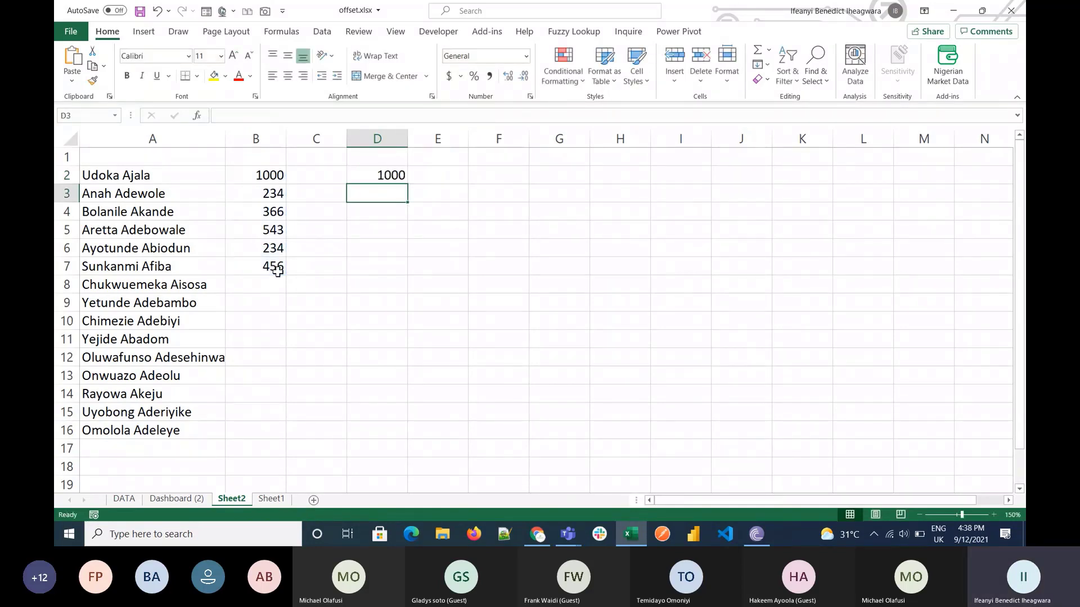
{"action": "key", "text": "Up"}
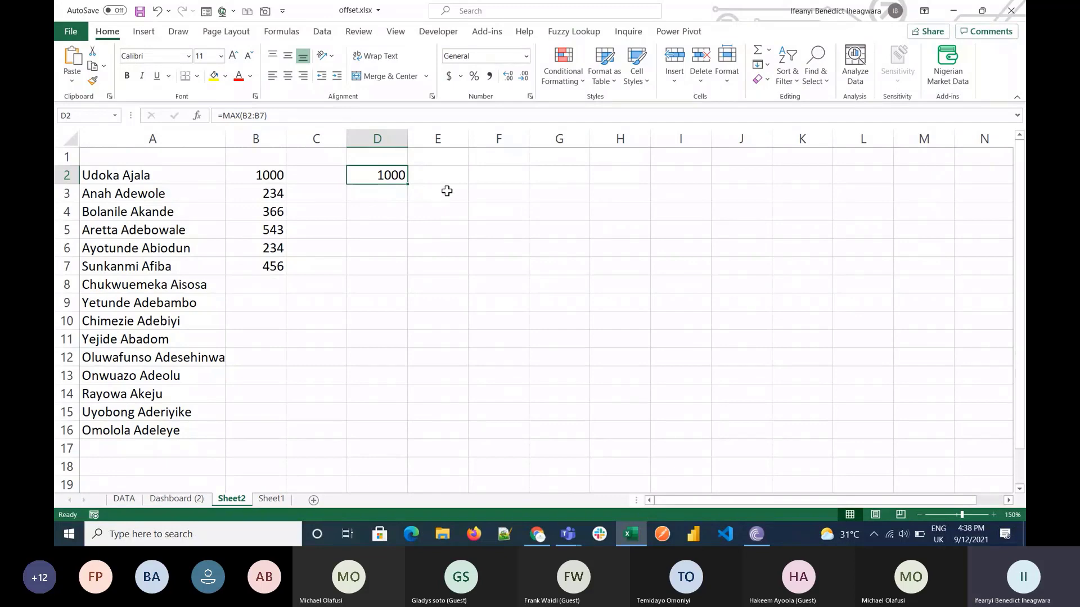
{"action": "left_click", "coordinate": [377, 193]}
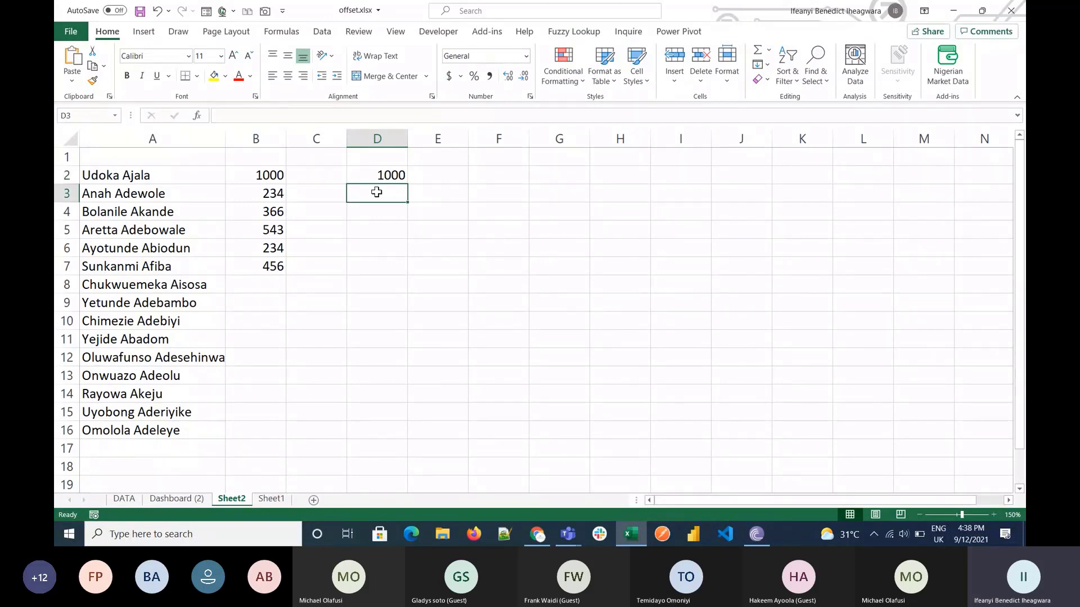
Step: Enter =LARGE(B2:B7,1) in F2
{"action": "key", "text": "Up"}
{"action": "key", "text": "Right"}
{"action": "key", "text": "Right"}
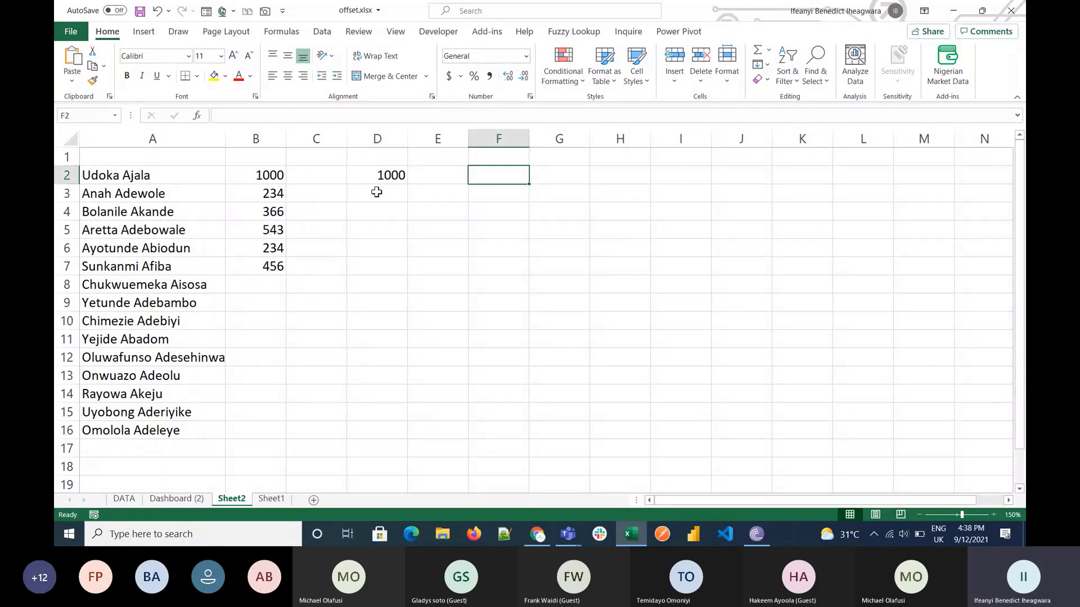
{"action": "type", "text": "=large"}
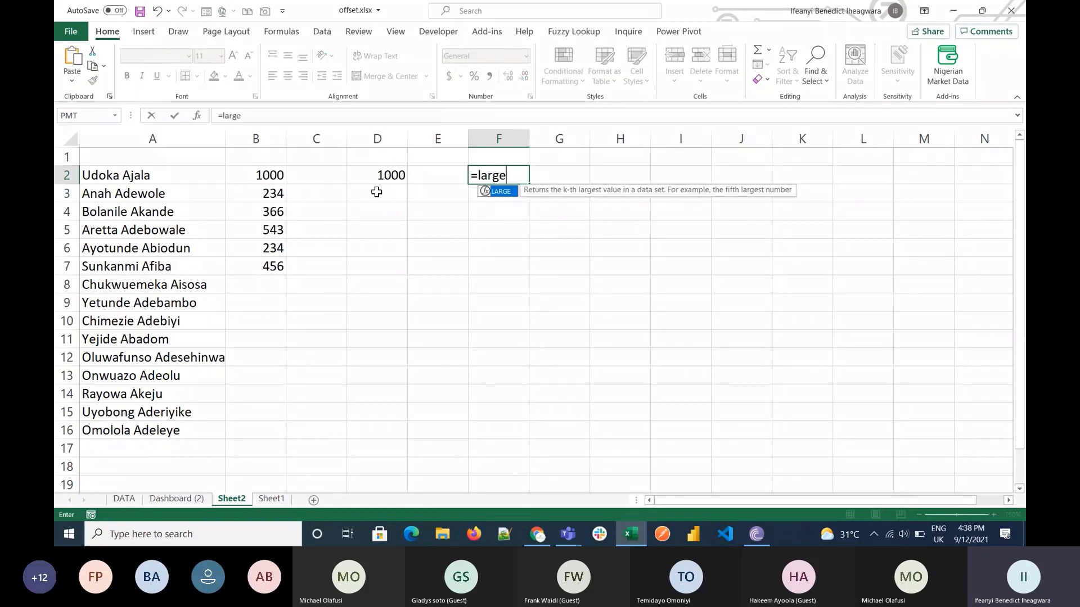
{"action": "key", "text": "Tab"}
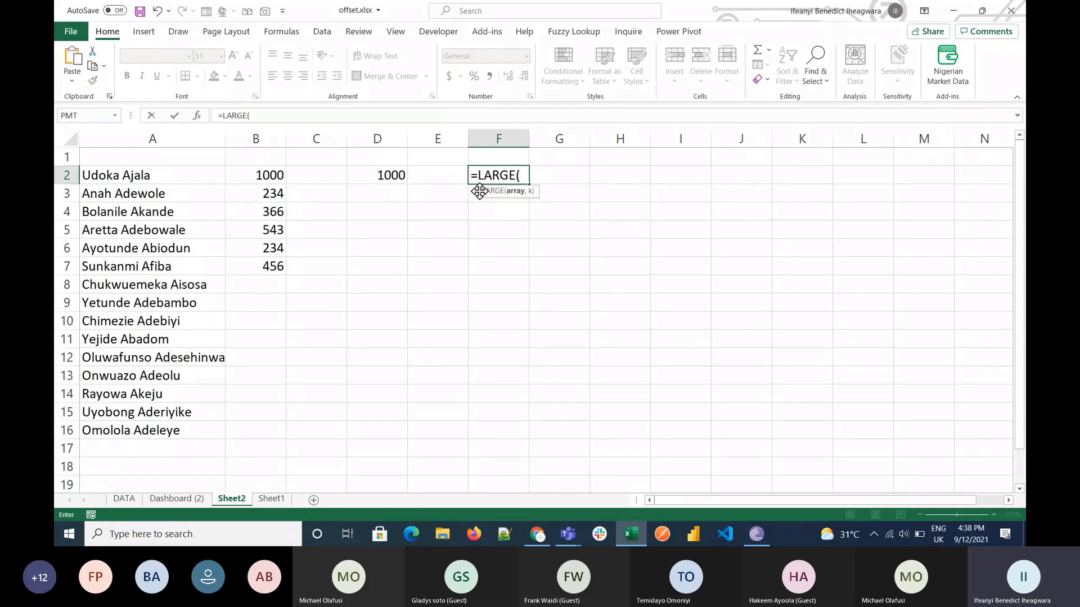
{"action": "left_click_drag", "start_coordinate": [273, 178], "coordinate": [272, 268]}
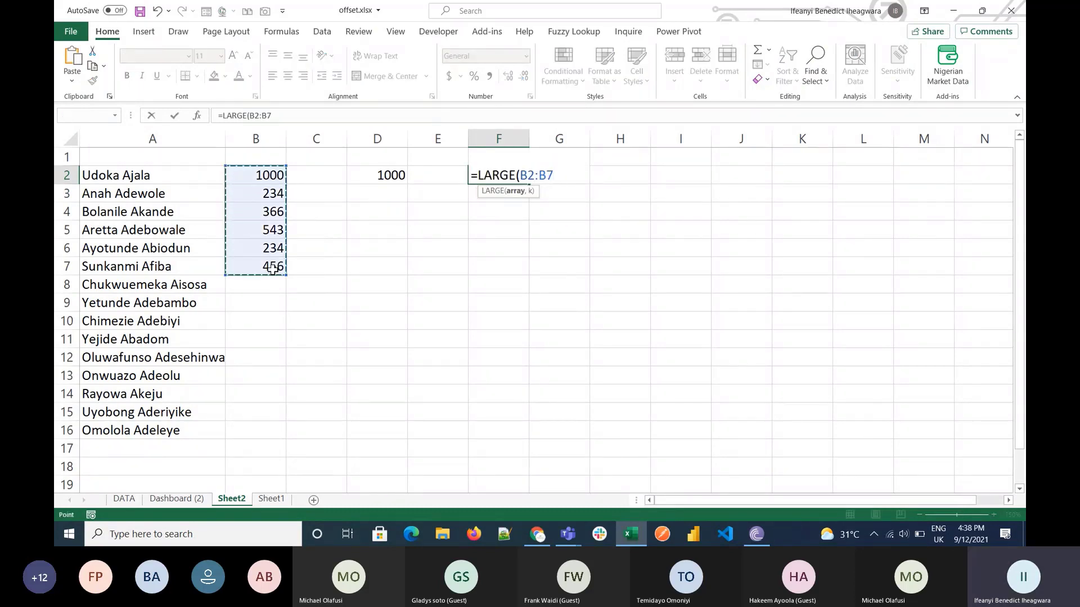
{"action": "type", "text": ","}
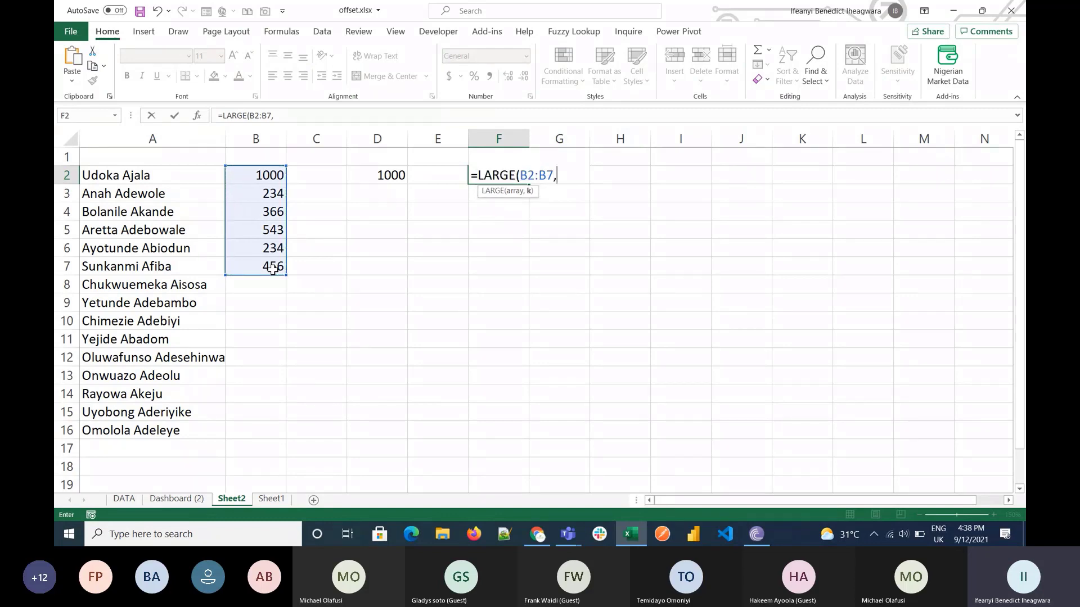
{"action": "type", "text": "1)"}
{"action": "key", "text": "Return"}
{"action": "key", "text": "Up"}
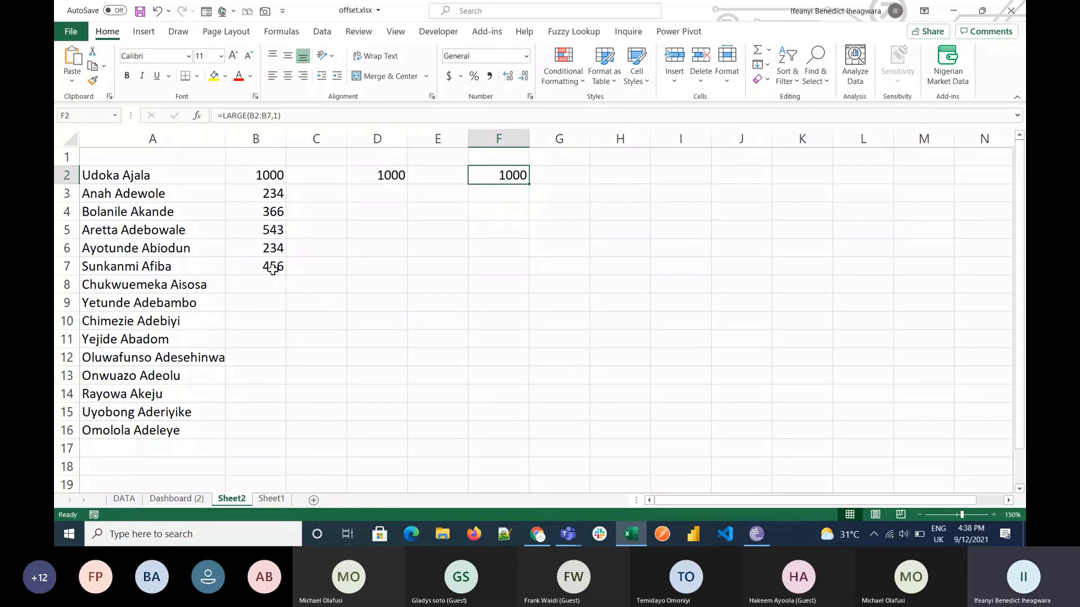
Step: Change F2's k argument from 1 to 3 so it returns 456
{"action": "double_click", "coordinate": [484, 176]}
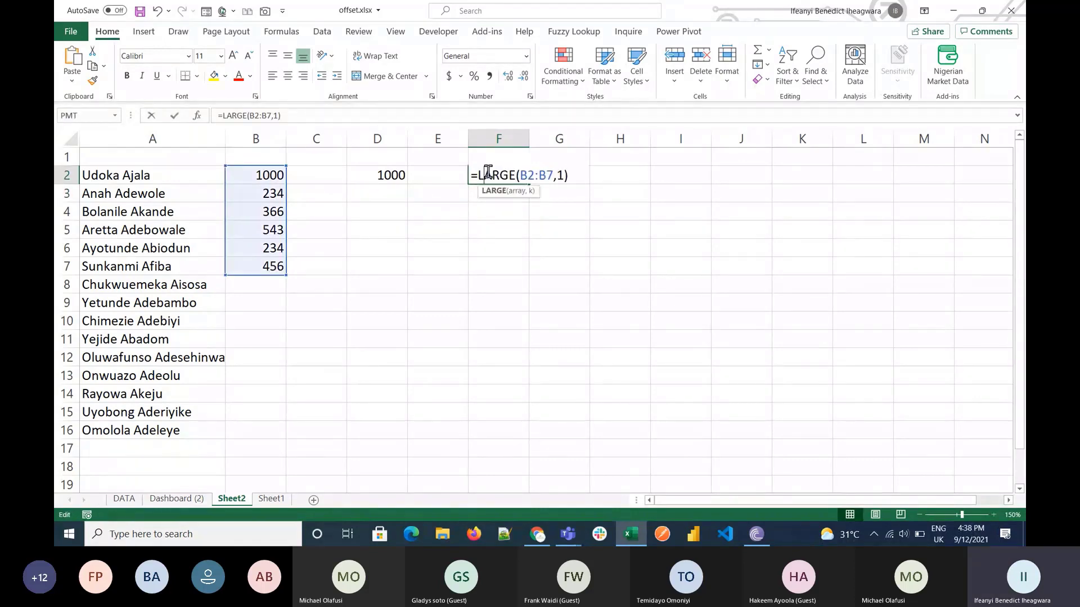
{"action": "left_click", "coordinate": [559, 176]}
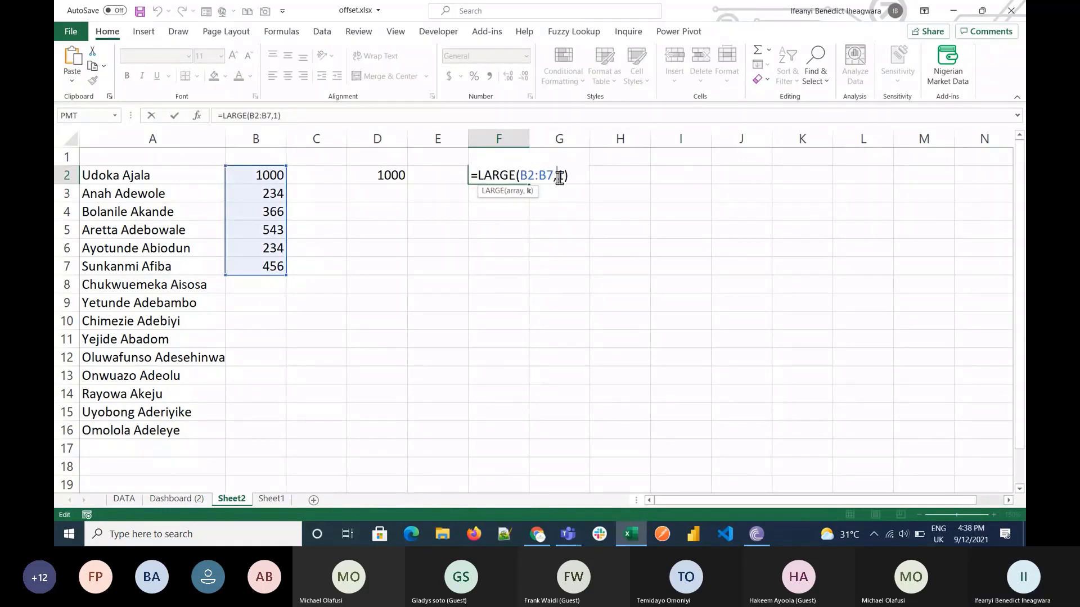
{"action": "key", "text": "BackSpace"}
{"action": "type", "text": "3"}
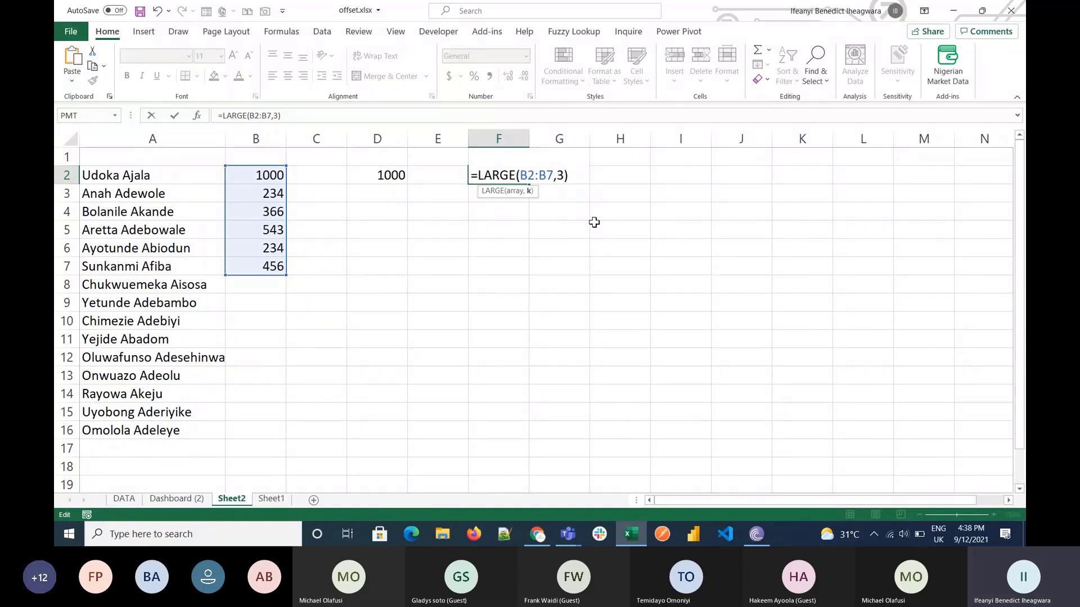
{"action": "key", "text": "ctrl+Return"}
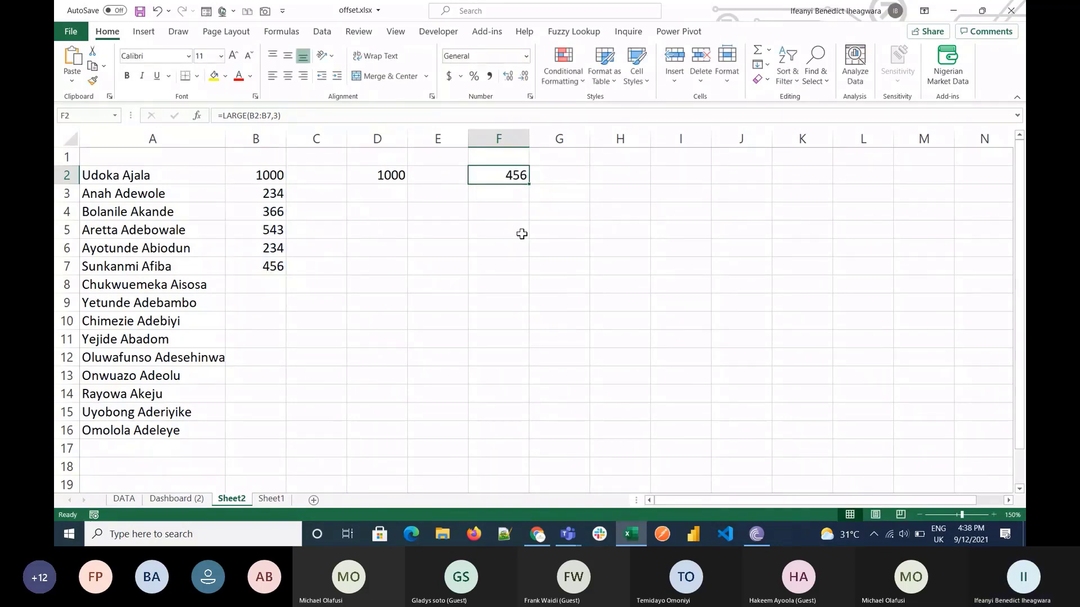
{"action": "left_click_drag", "start_coordinate": [202, 175], "coordinate": [253, 423]}
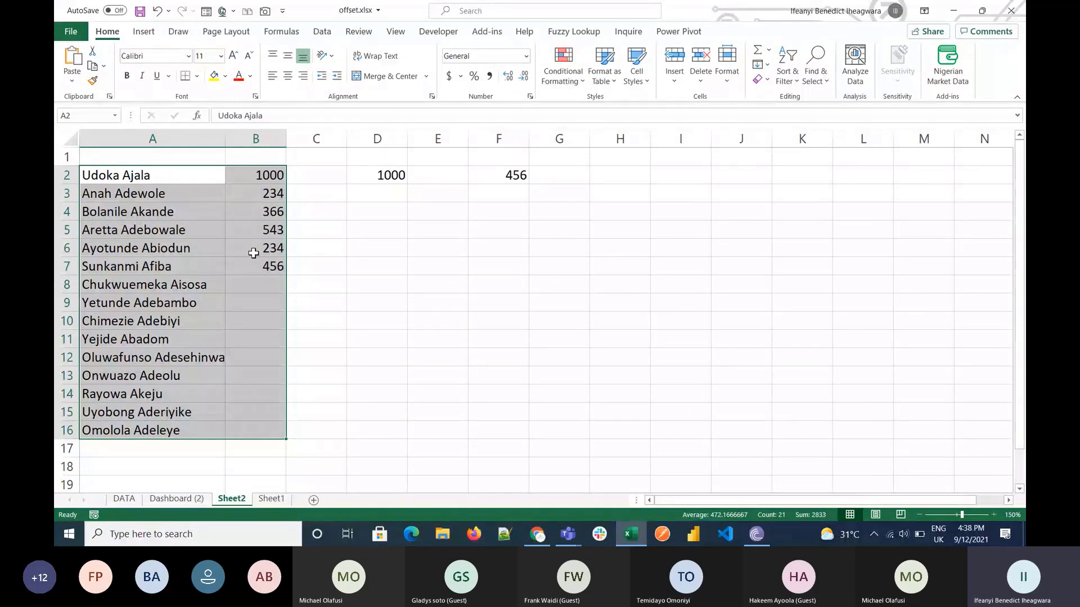
{"action": "left_click", "coordinate": [390, 180]}
{"action": "left_click", "coordinate": [504, 178]}
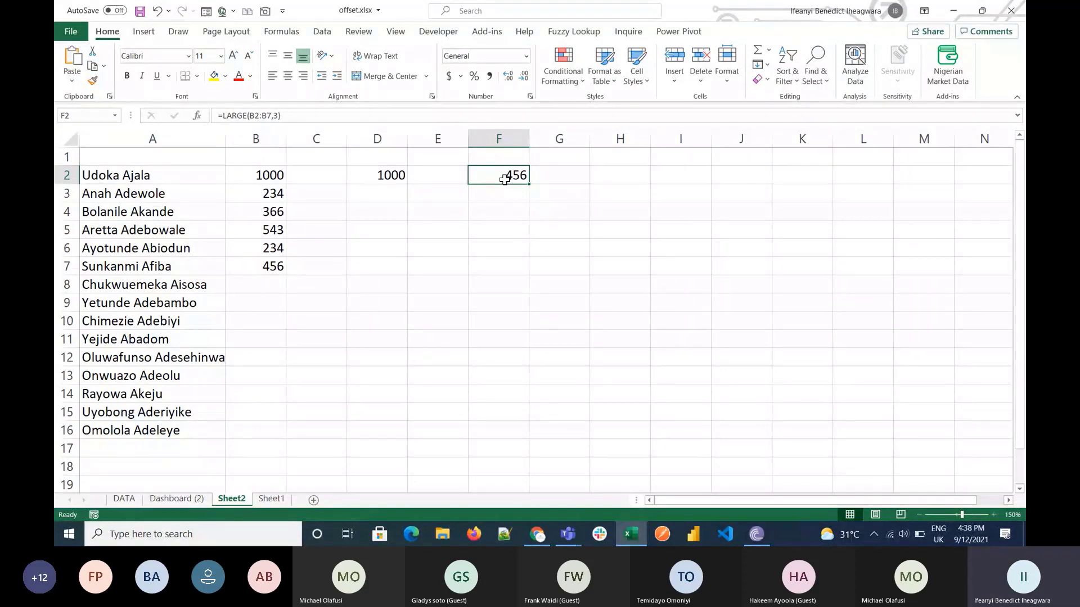
Step: Enter =SMALL(B2:B7,1) in E4
{"action": "left_click", "coordinate": [447, 214]}
{"action": "type", "text": "=smal"}
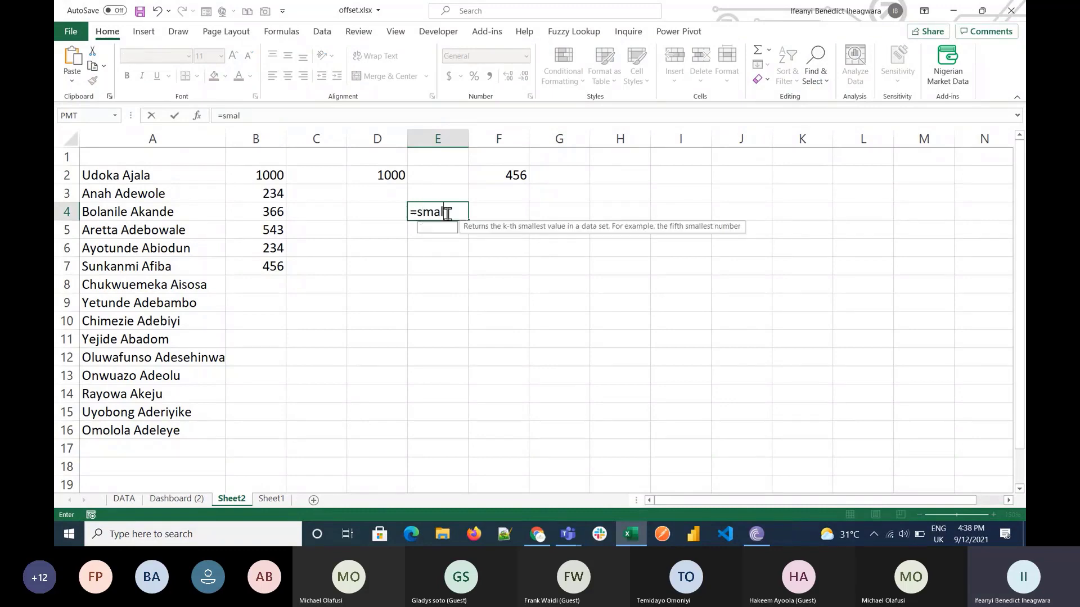
{"action": "key", "text": "Tab"}
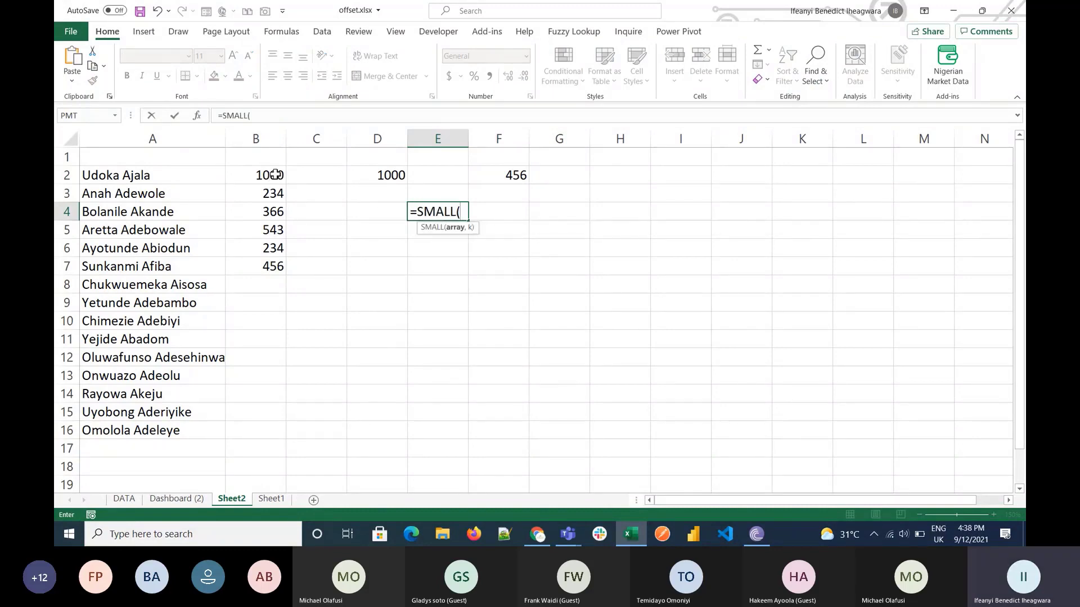
{"action": "left_click_drag", "start_coordinate": [273, 179], "coordinate": [277, 265]}
{"action": "type", "text": ","}
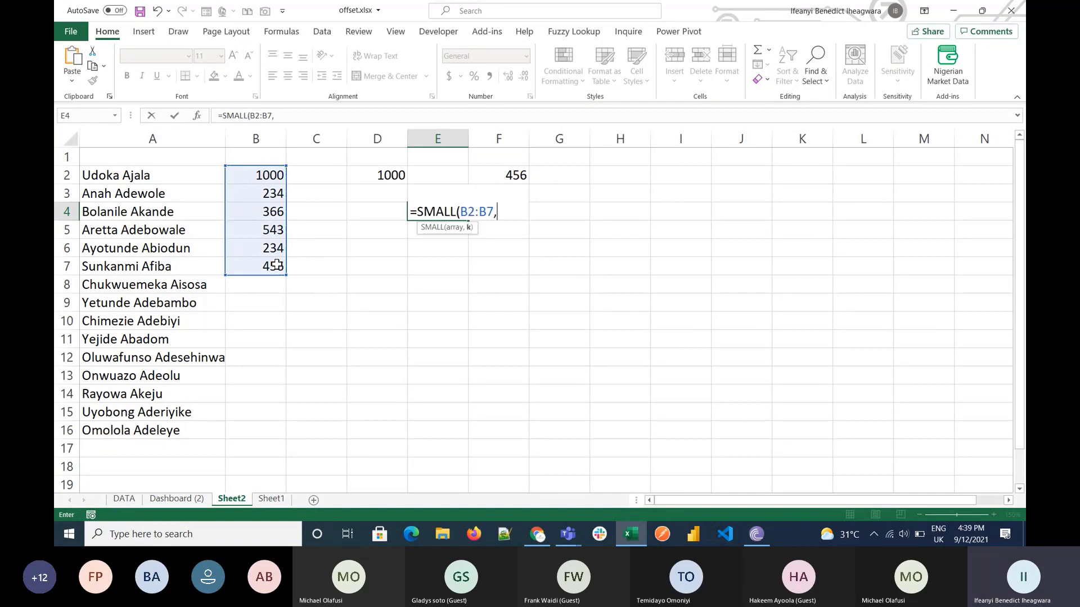
{"action": "type", "text": "1)"}
{"action": "key", "text": "Return"}
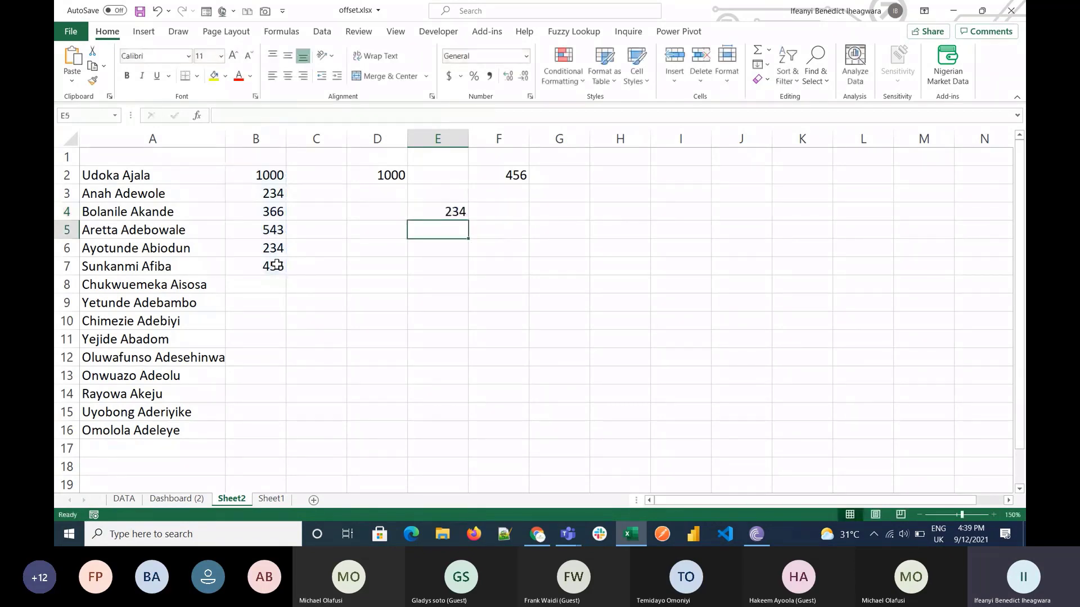
Step: Change E4's k argument to 2, returning 234, and compare it with B3 and B6
{"action": "double_click", "coordinate": [448, 216]}
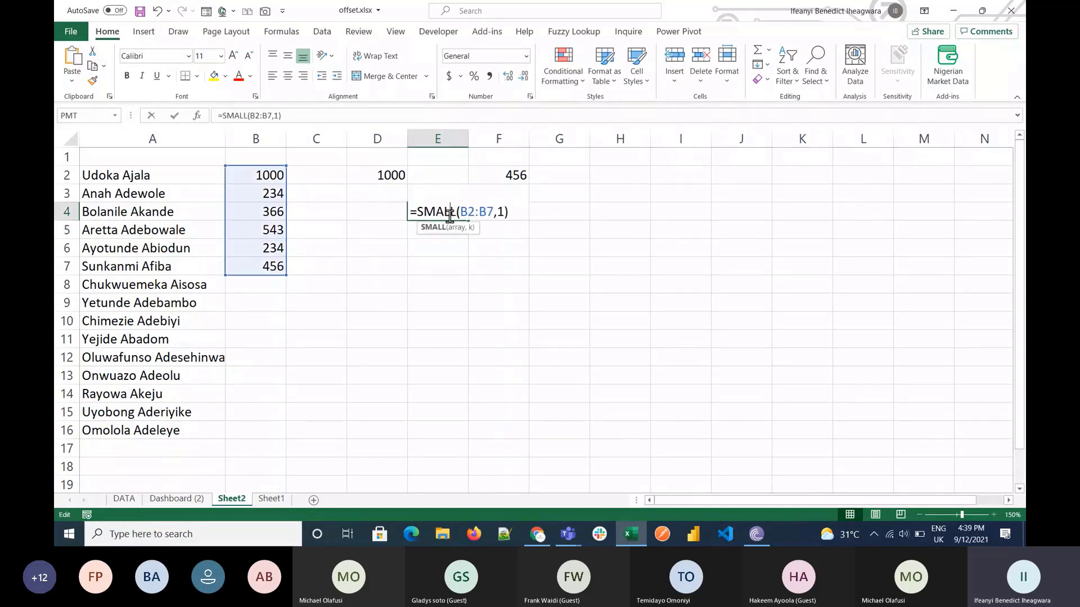
{"action": "left_click", "coordinate": [503, 212]}
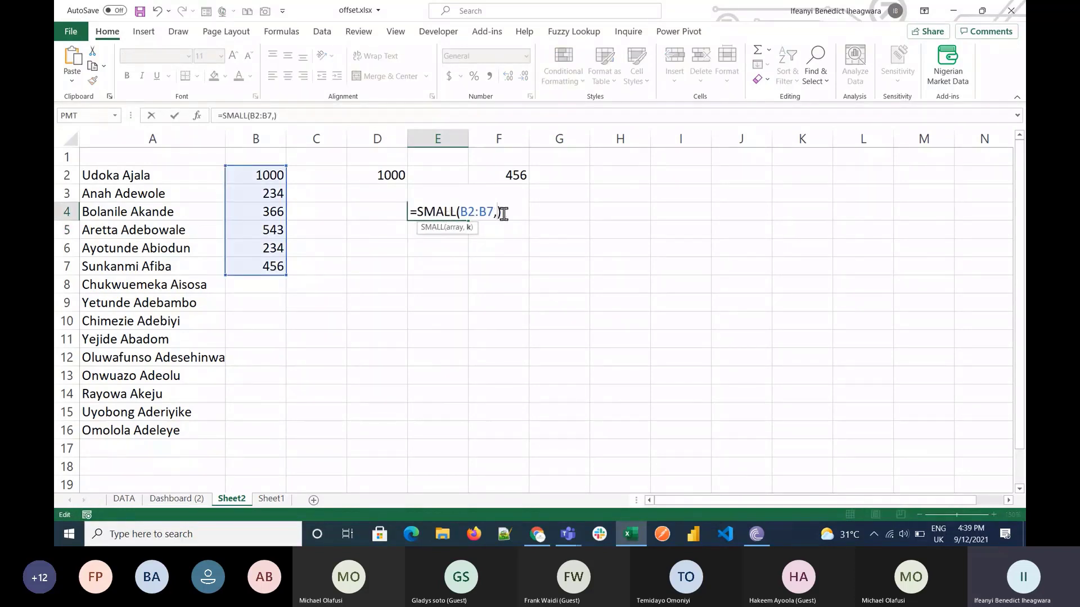
{"action": "key", "text": "BackSpace"}
{"action": "type", "text": "2"}
{"action": "key", "text": "Return"}
{"action": "key", "text": "Up"}
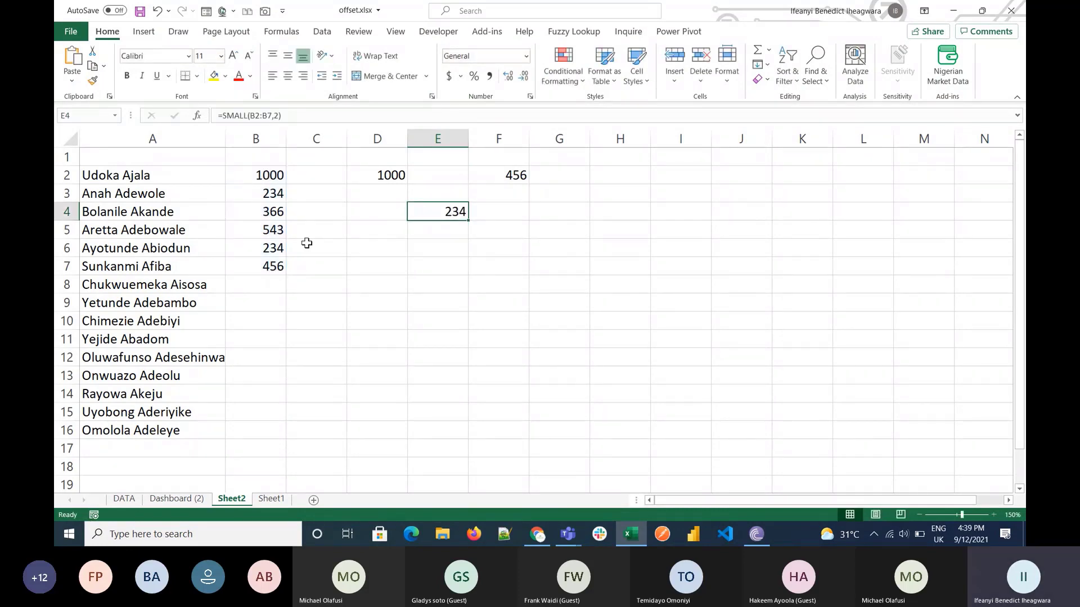
{"action": "left_click", "coordinate": [269, 197]}
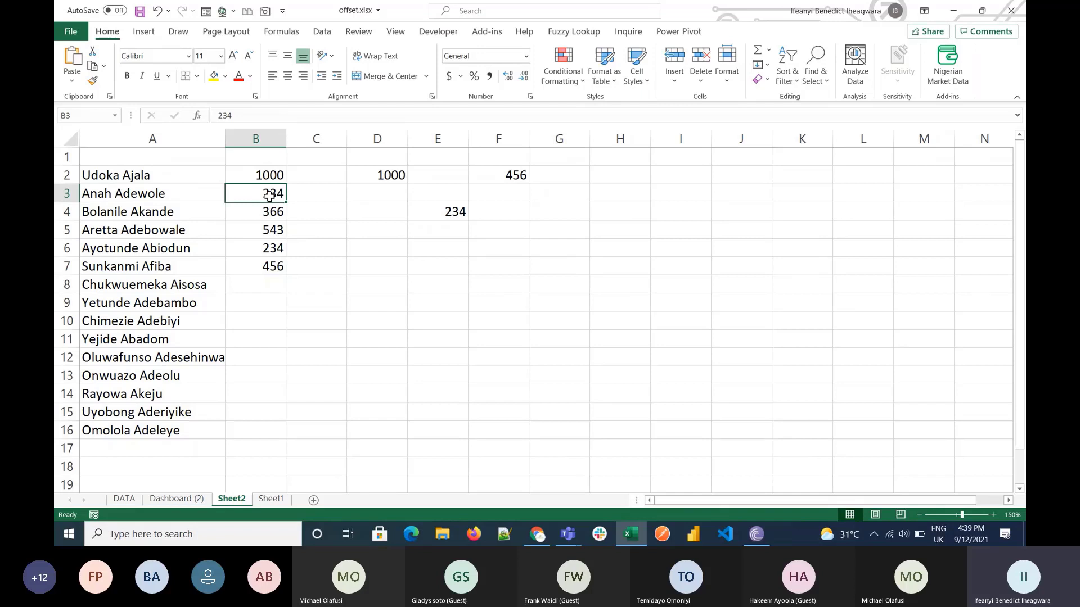
{"action": "left_click", "coordinate": [270, 247]}
{"action": "left_click", "coordinate": [450, 208]}
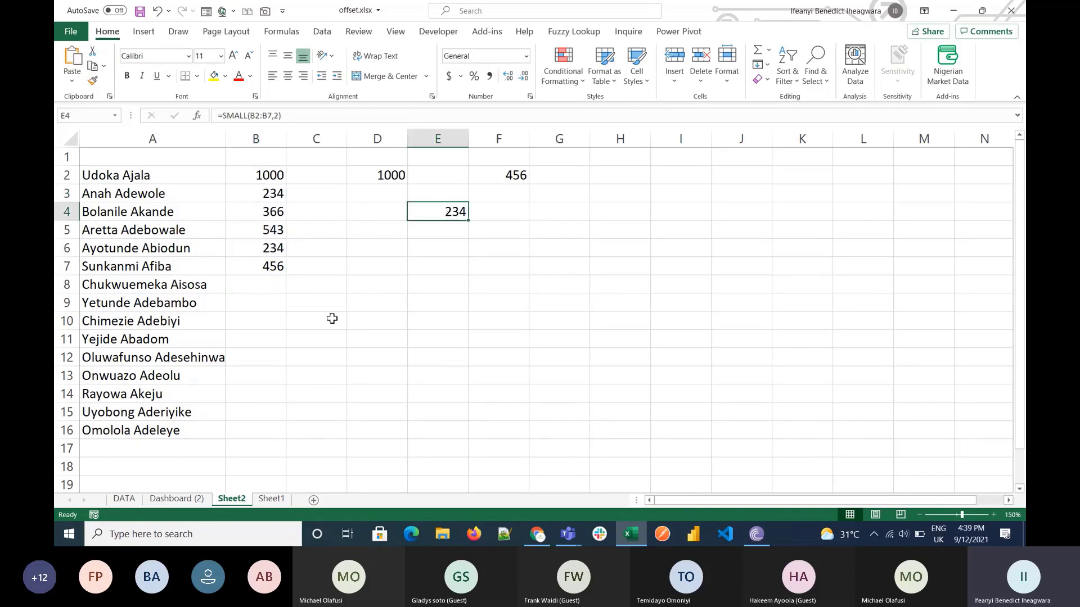
{"action": "left_click", "coordinate": [367, 269]}
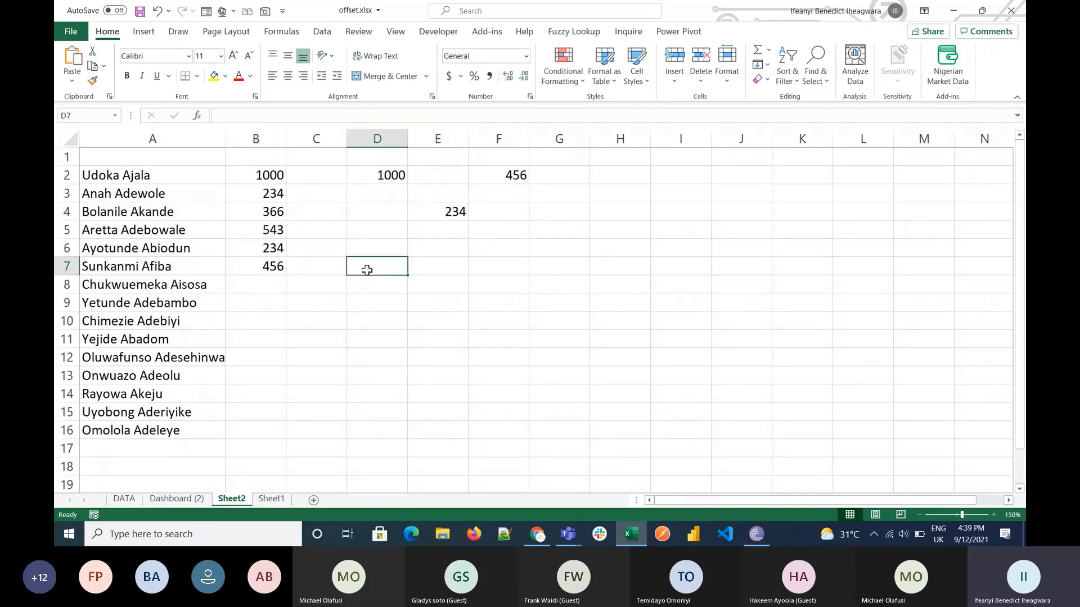
Step: Start a RANK formula in D7, then abandon it
{"action": "type", "text": "="}
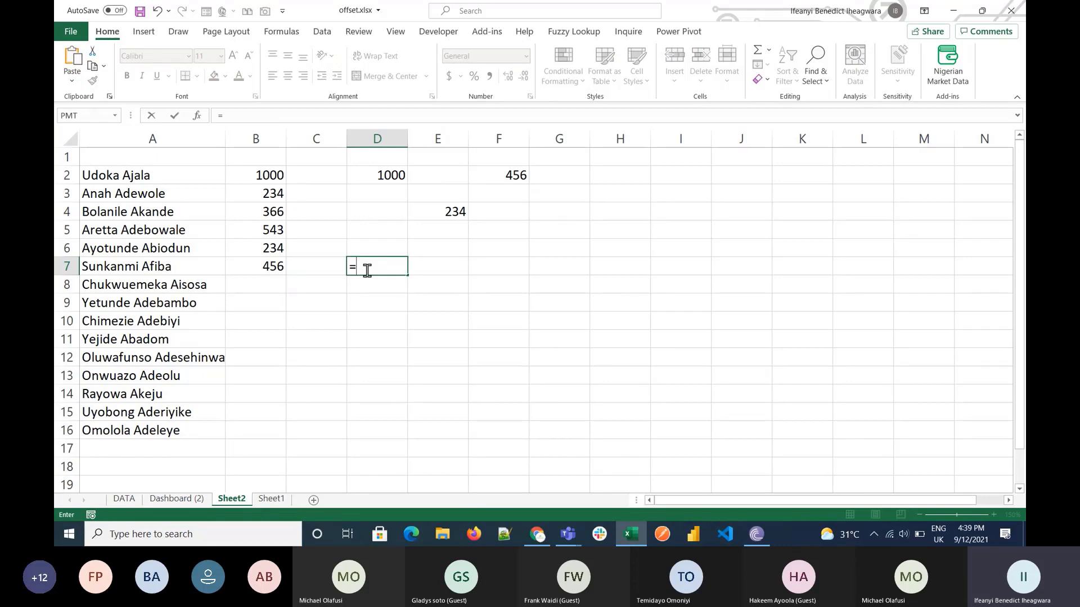
{"action": "type", "text": "ra"}
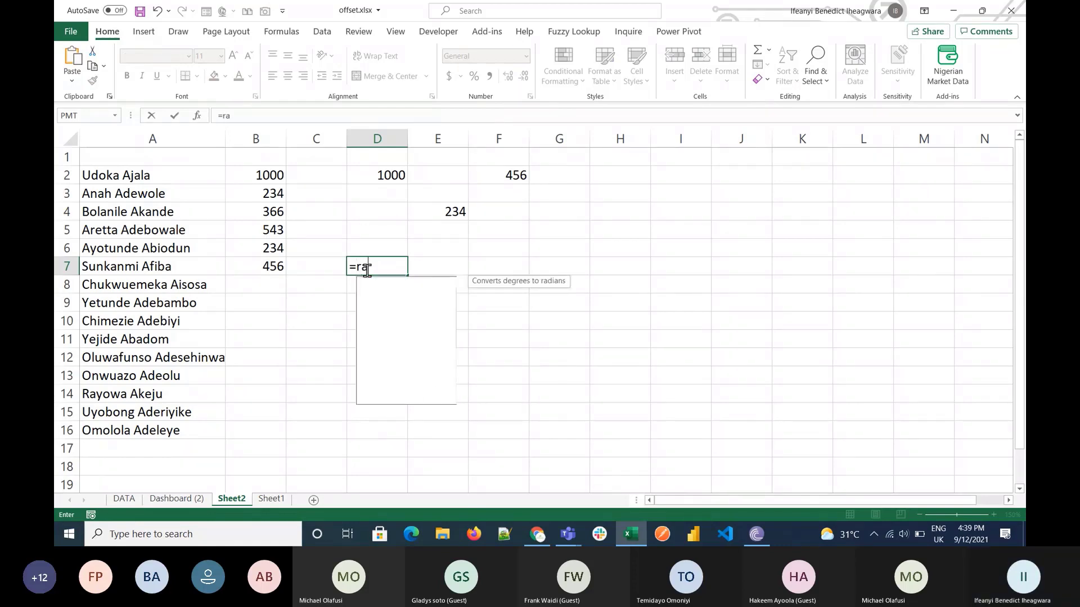
{"action": "type", "text": "nk"}
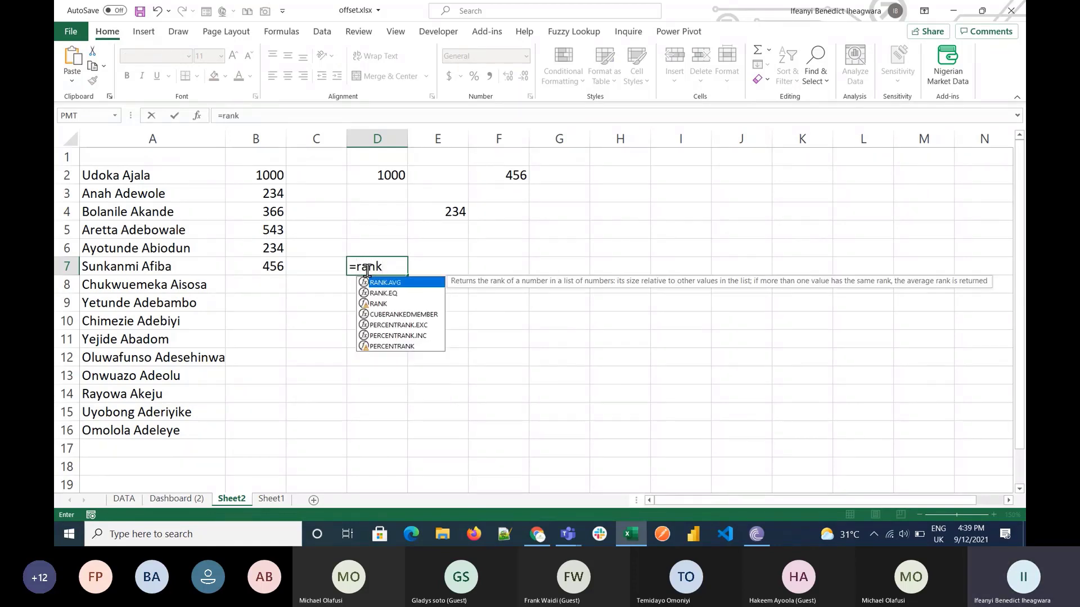
{"action": "key", "text": "Down"}
{"action": "key", "text": "Down"}
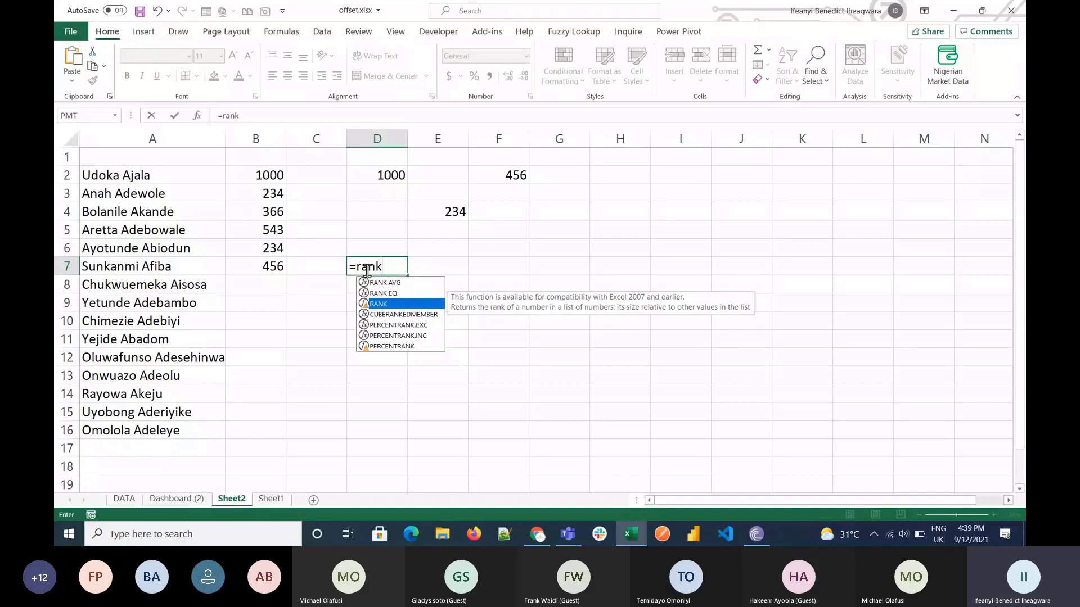
{"action": "key", "text": "Tab"}
{"action": "key", "text": "BackSpace"}
{"action": "key", "text": "BackSpace"}
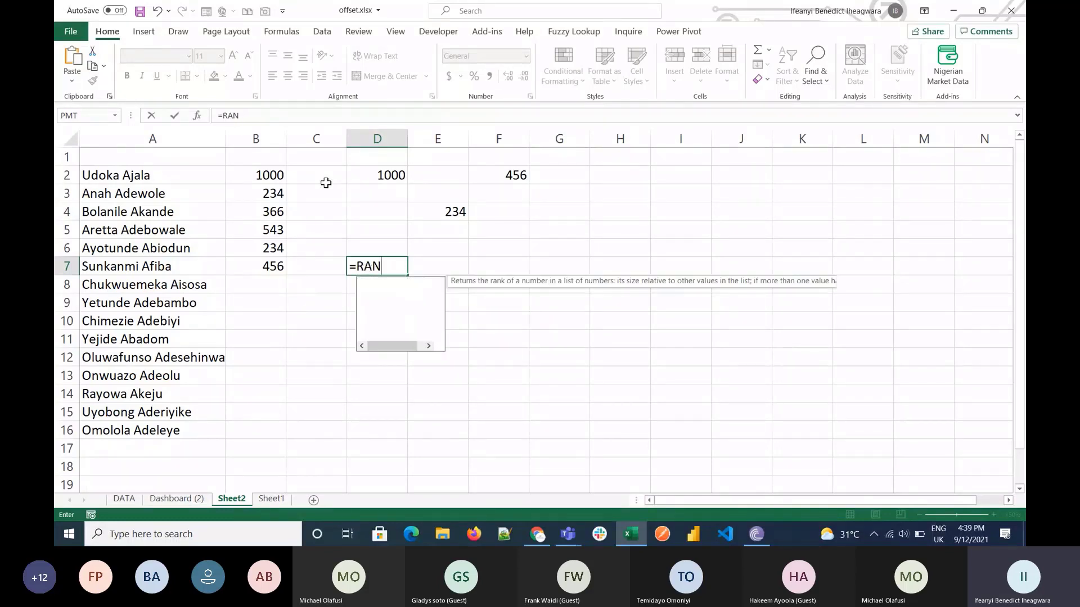
{"action": "key", "text": "BackSpace"}
{"action": "key", "text": "BackSpace"}
{"action": "key", "text": "BackSpace"}
{"action": "key", "text": "BackSpace"}
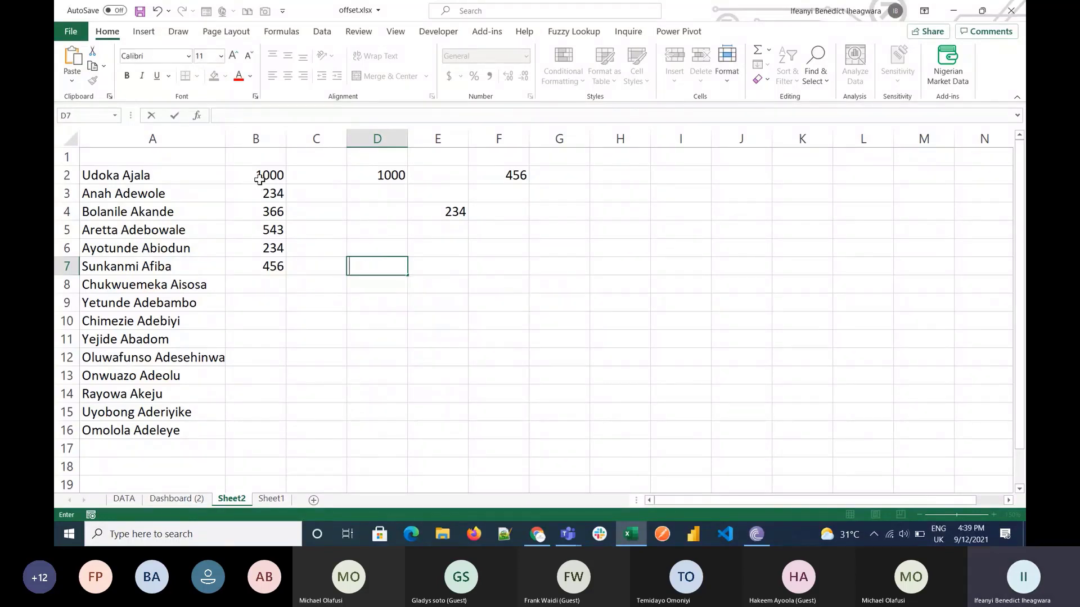
{"action": "left_click", "coordinate": [259, 179]}
Step: Begin a RANK formula in C2, removing a misplaced B2:B7 range
{"action": "left_click_drag", "start_coordinate": [309, 176], "coordinate": [308, 268]}
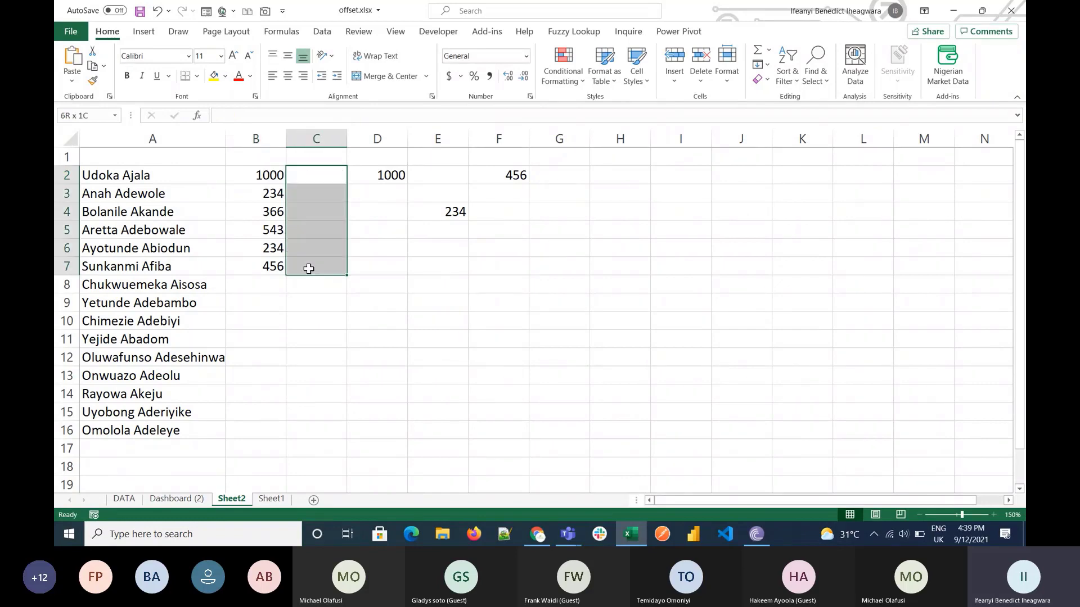
{"action": "left_click", "coordinate": [309, 178]}
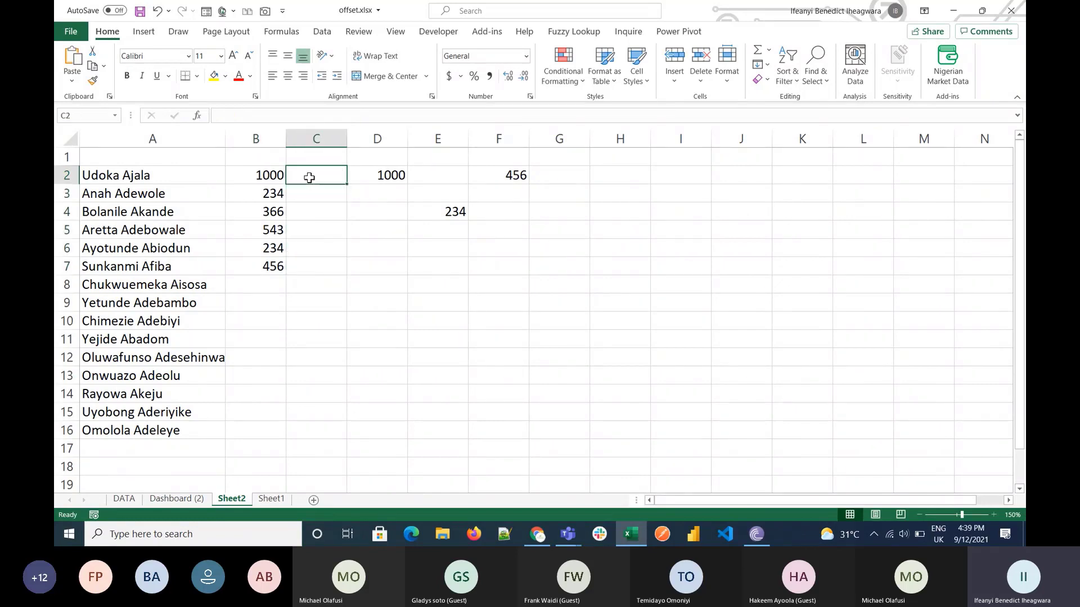
{"action": "type", "text": "=rank"}
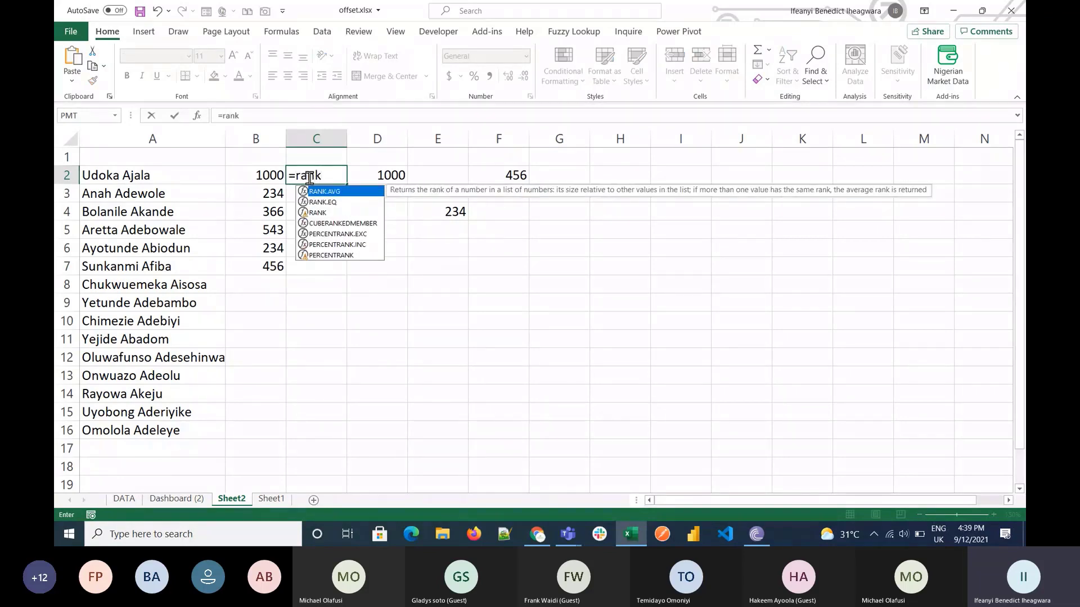
{"action": "key", "text": "Down"}
{"action": "key", "text": "Down"}
{"action": "key", "text": "Tab"}
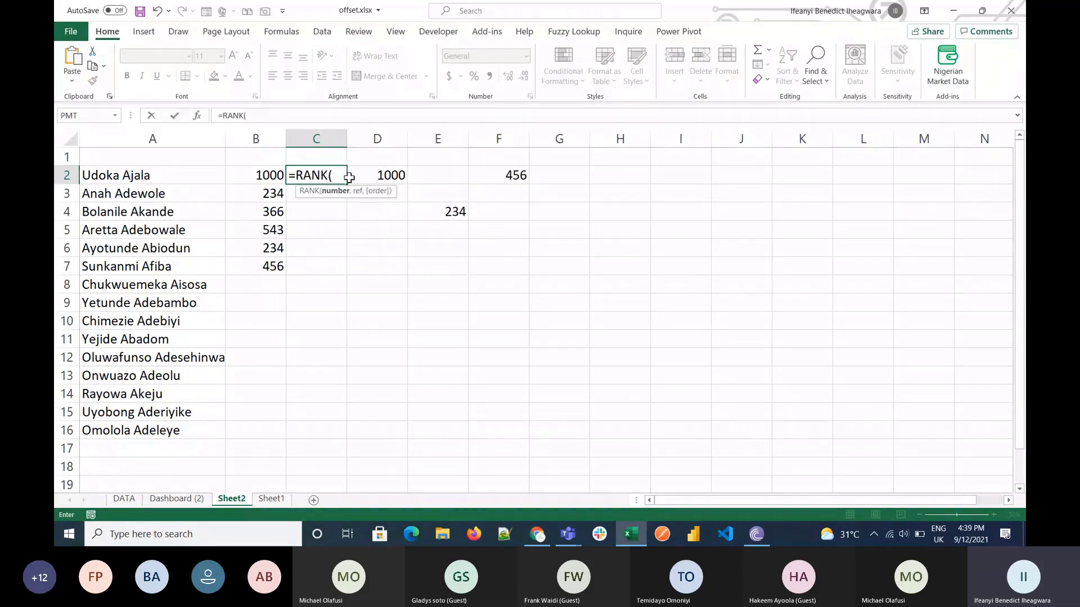
{"action": "left_click_drag", "start_coordinate": [261, 177], "coordinate": [259, 269]}
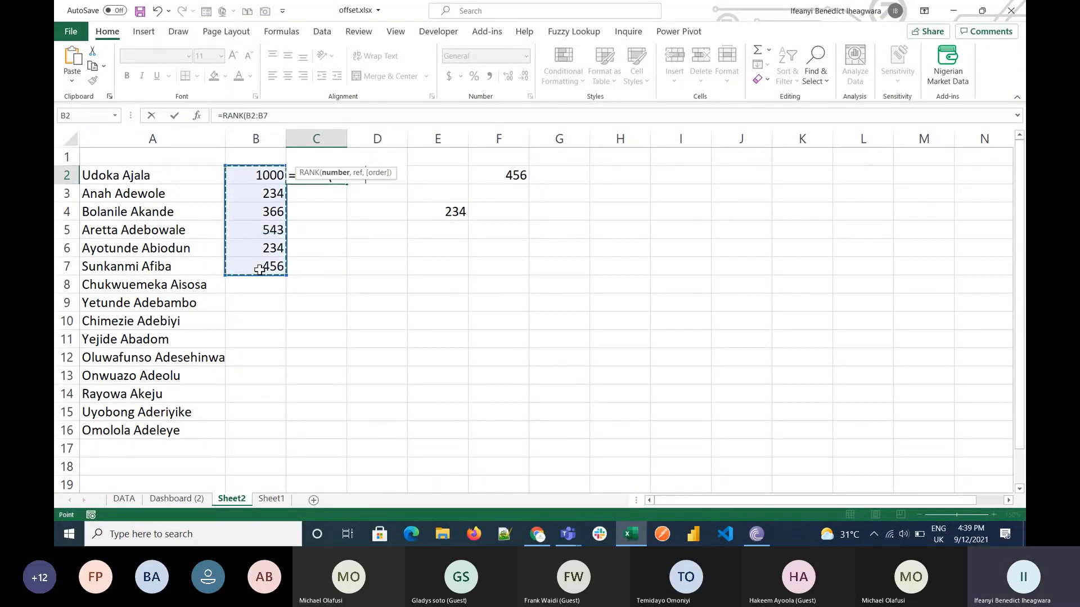
{"action": "type", "text": ","}
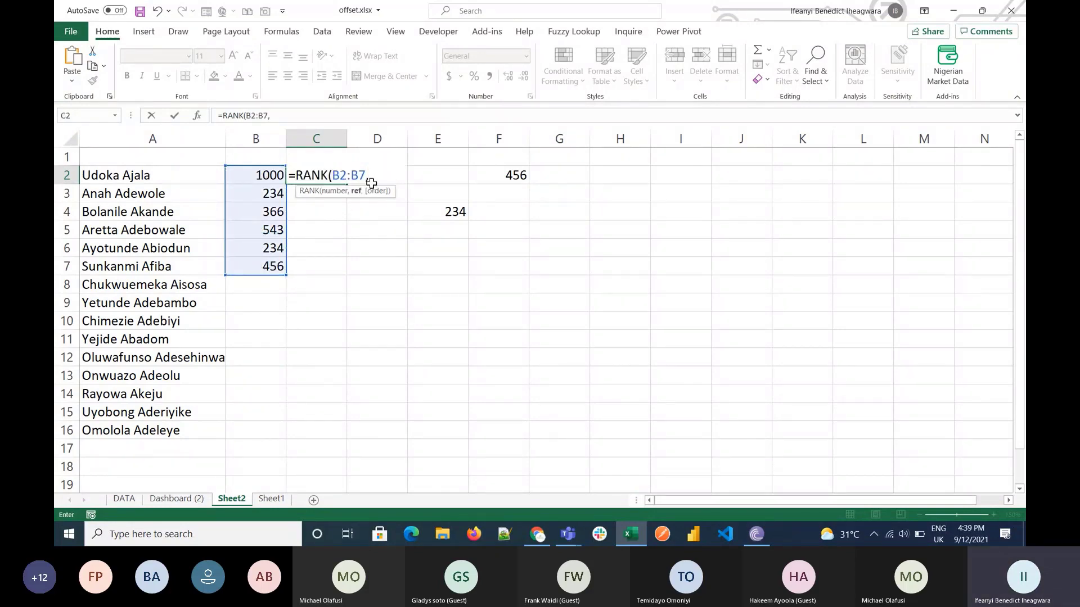
{"action": "key", "text": "BackSpace"}
{"action": "key", "text": "BackSpace"}
{"action": "key", "text": "BackSpace"}
{"action": "key", "text": "BackSpace"}
{"action": "key", "text": "BackSpace"}
{"action": "key", "text": "BackSpace"}
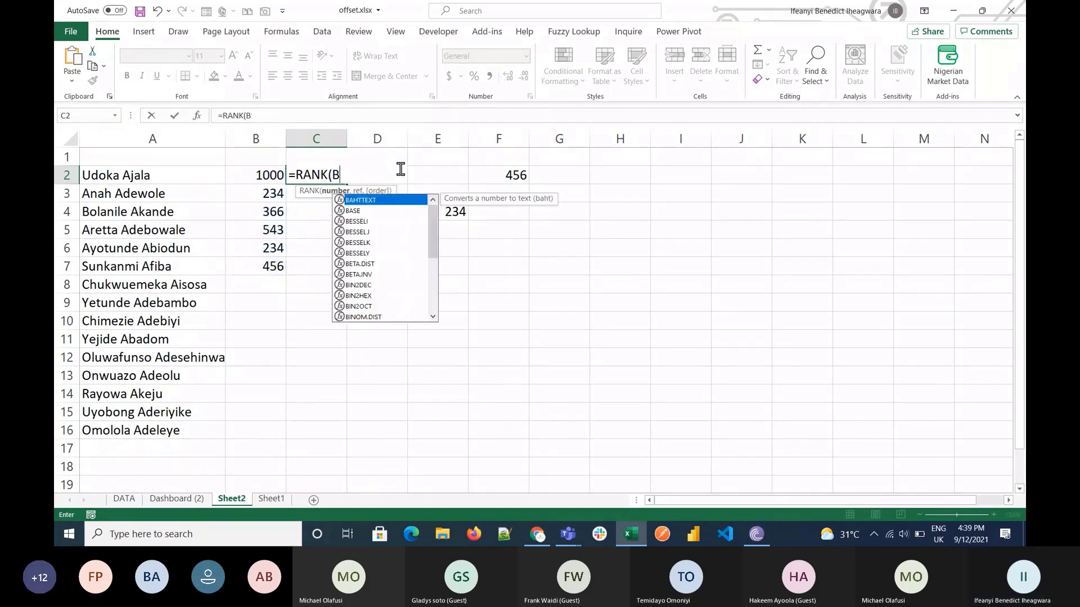
Step: Complete =RANK(B2,B2:B7,0) in C2 and fill it down to C7
{"action": "left_click", "coordinate": [265, 179]}
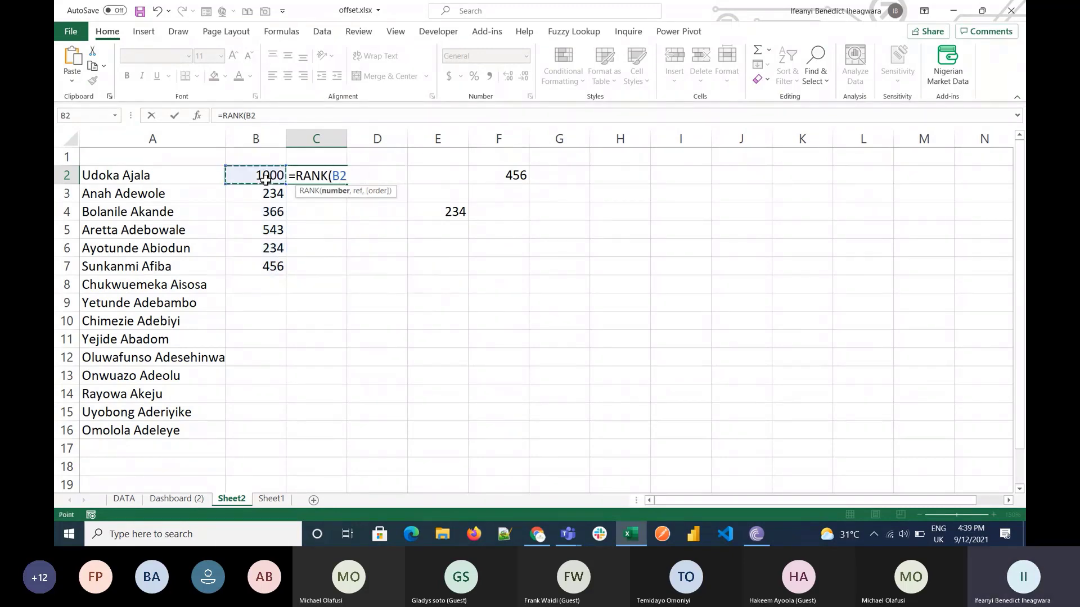
{"action": "type", "text": ","}
{"action": "left_click_drag", "start_coordinate": [264, 178], "coordinate": [257, 264]}
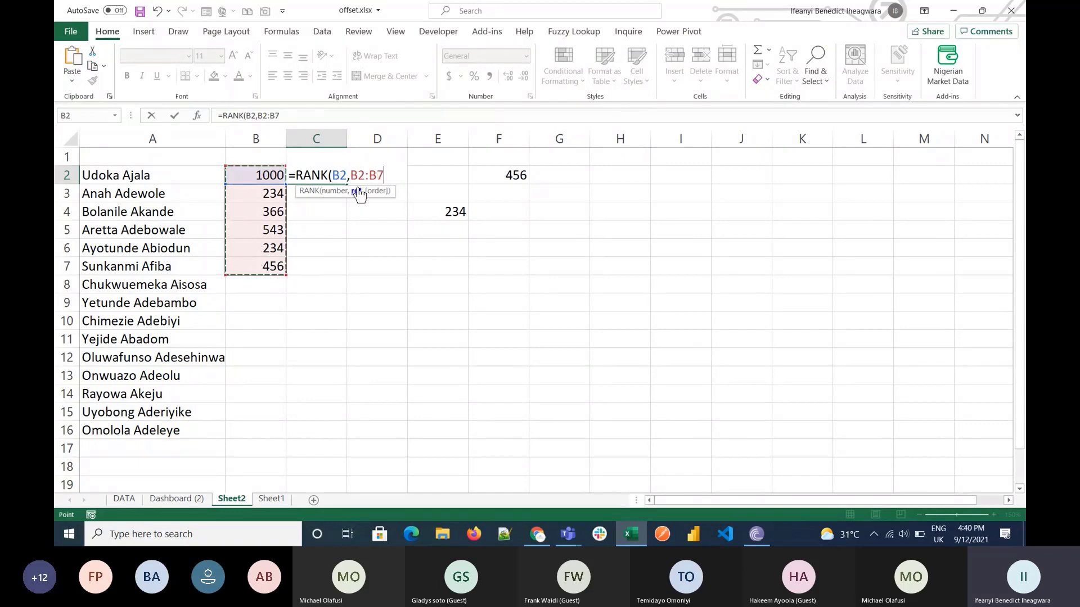
{"action": "type", "text": ","}
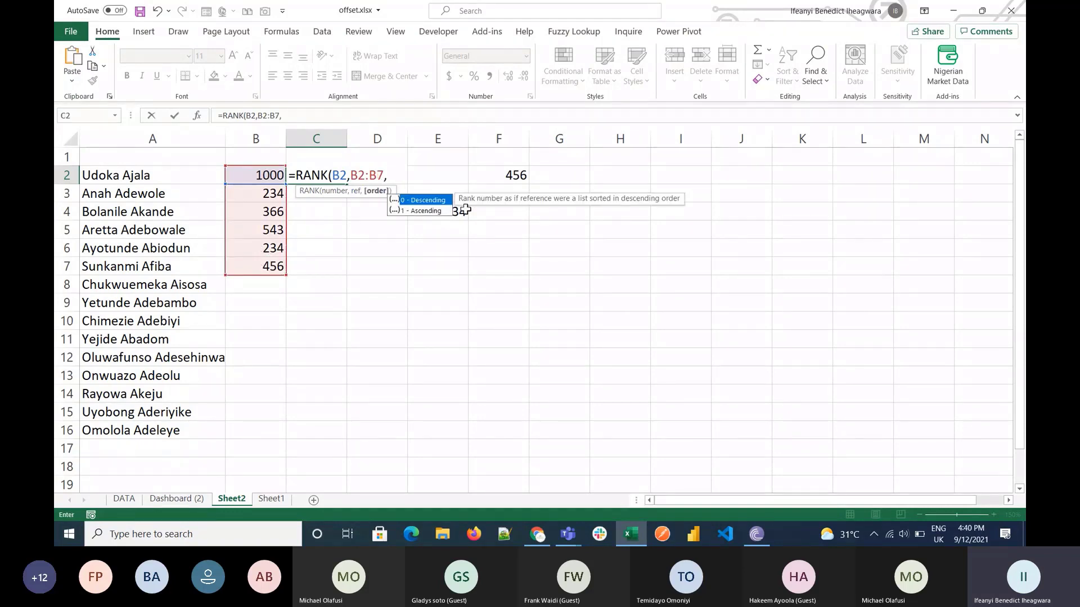
{"action": "type", "text": "0"}
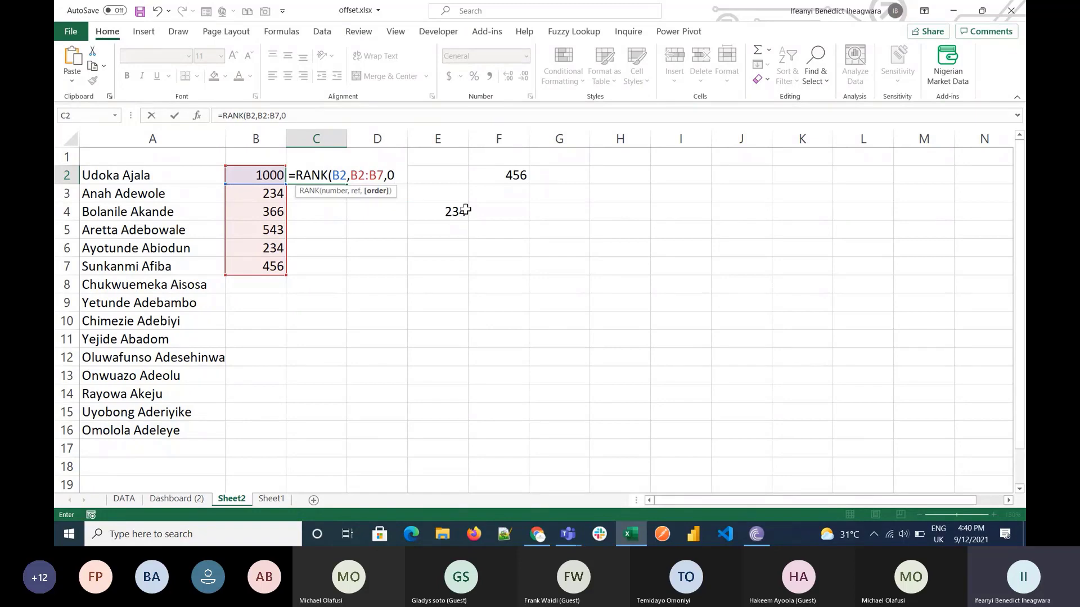
{"action": "type", "text": ")"}
{"action": "key", "text": "Return"}
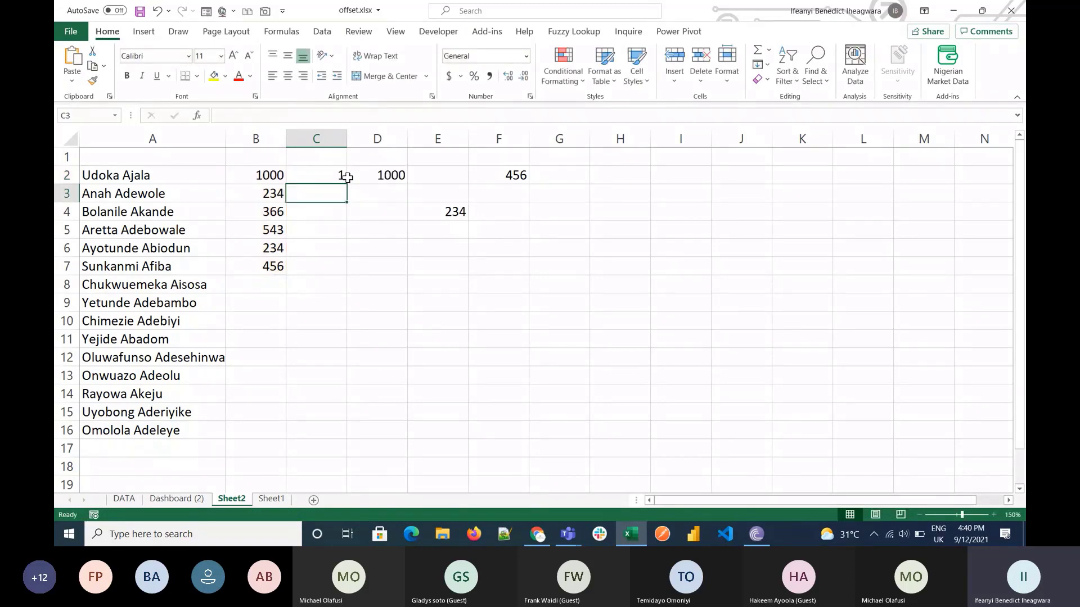
{"action": "left_click", "coordinate": [318, 179]}
{"action": "left_click_drag", "start_coordinate": [346, 184], "coordinate": [341, 282]}
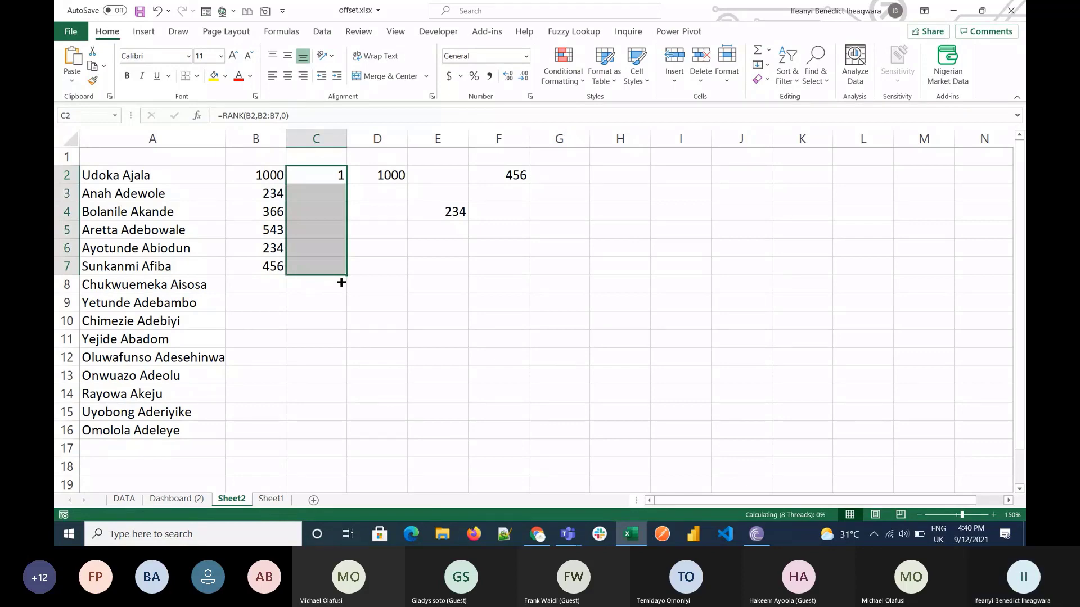
Step: Edit C2 to =RANK(B2,$B$2:$B$7,0) and fill it down through C7
{"action": "left_click", "coordinate": [304, 175]}
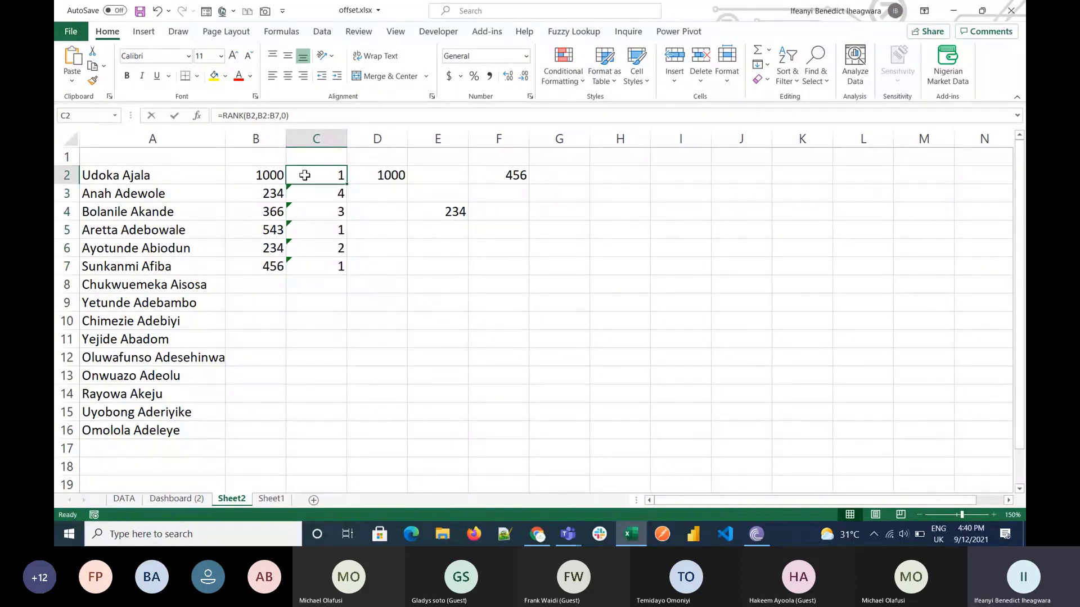
{"action": "double_click", "coordinate": [304, 175]}
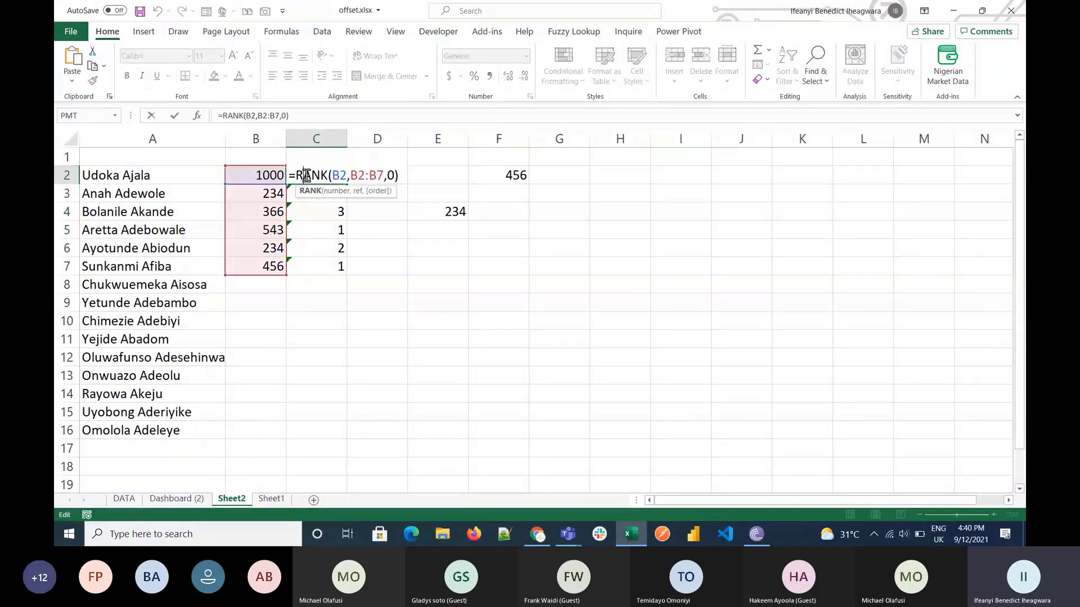
{"action": "left_click", "coordinate": [352, 175]}
{"action": "type", "text": "$"}
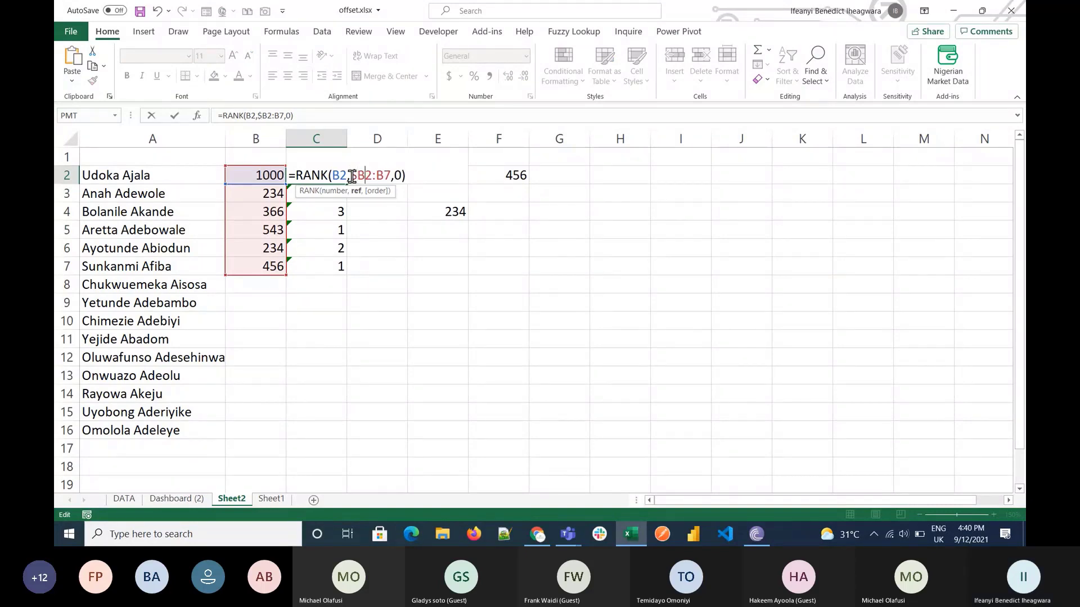
{"action": "type", "text": "$"}
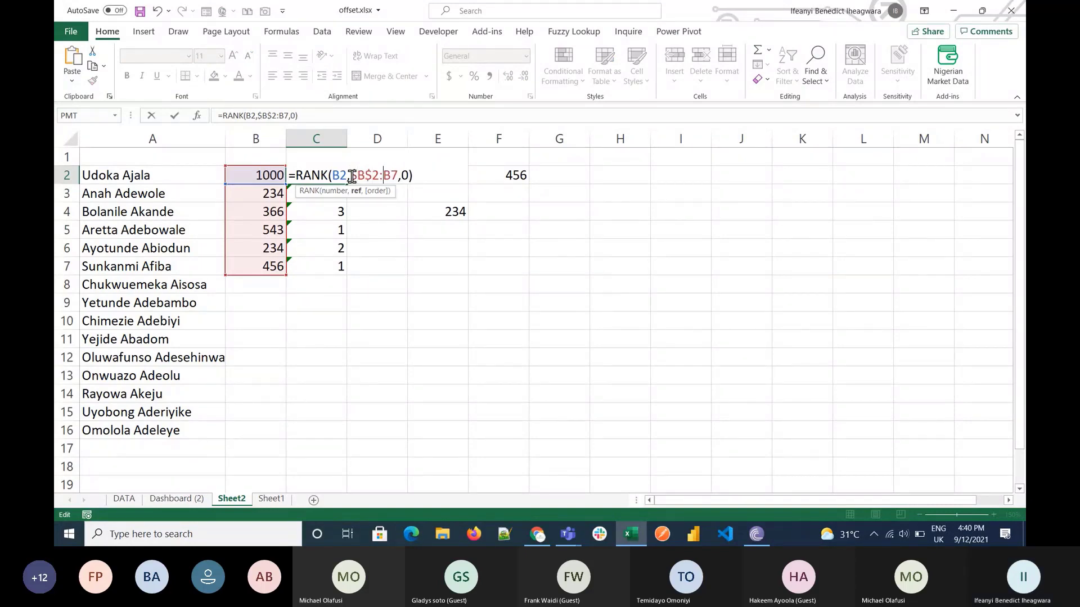
{"action": "type", "text": "$B"}
{"action": "type", "text": "$B$"}
{"action": "key", "text": "Return"}
{"action": "left_click", "coordinate": [333, 175]}
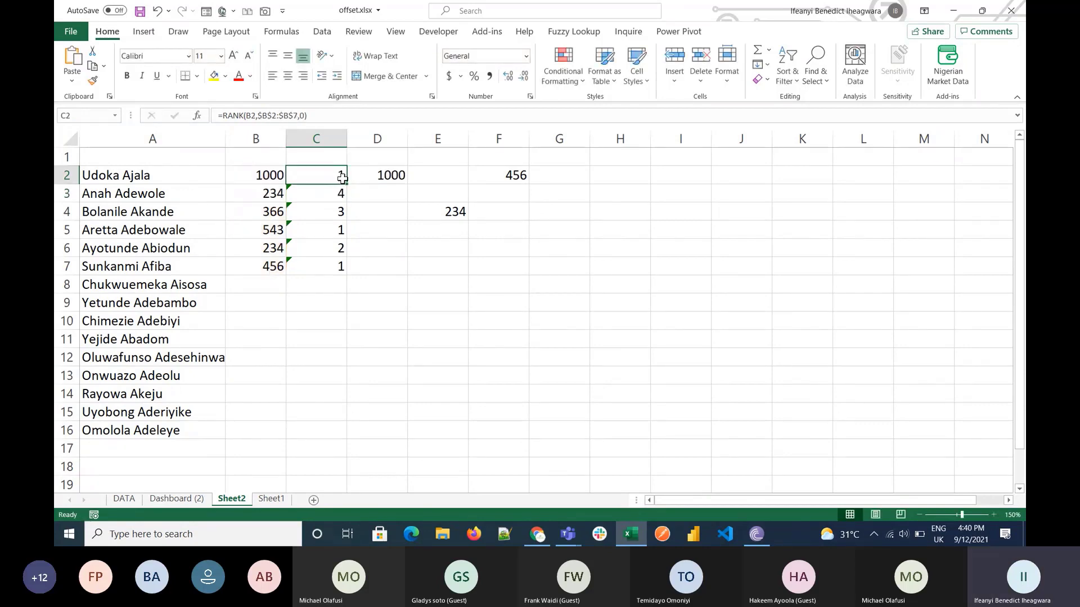
{"action": "left_click_drag", "start_coordinate": [347, 183], "coordinate": [341, 271]}
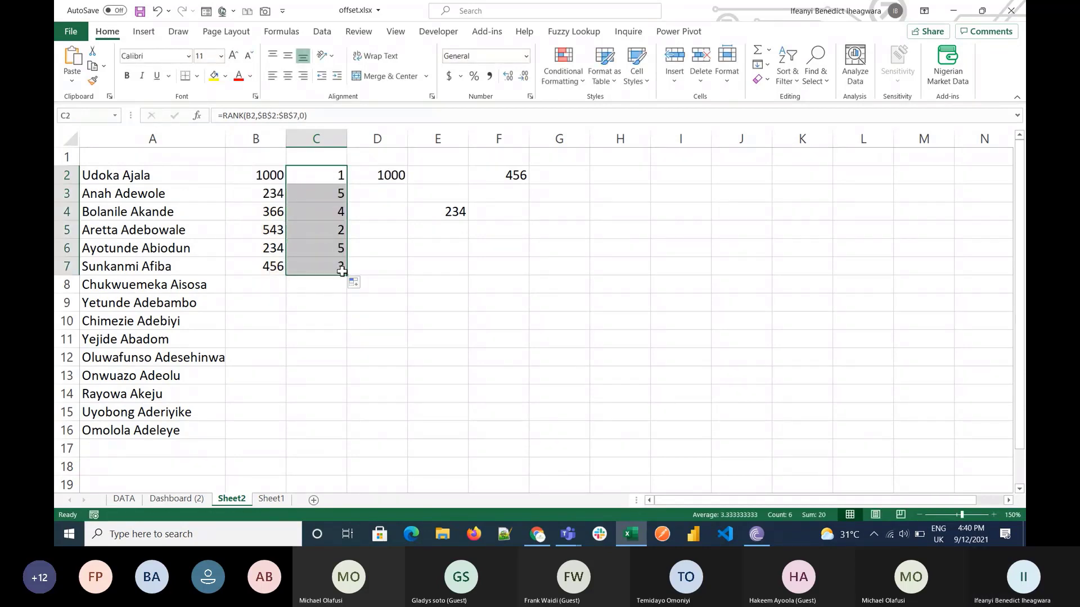
{"action": "left_click", "coordinate": [378, 263]}
{"action": "left_click", "coordinate": [478, 304]}
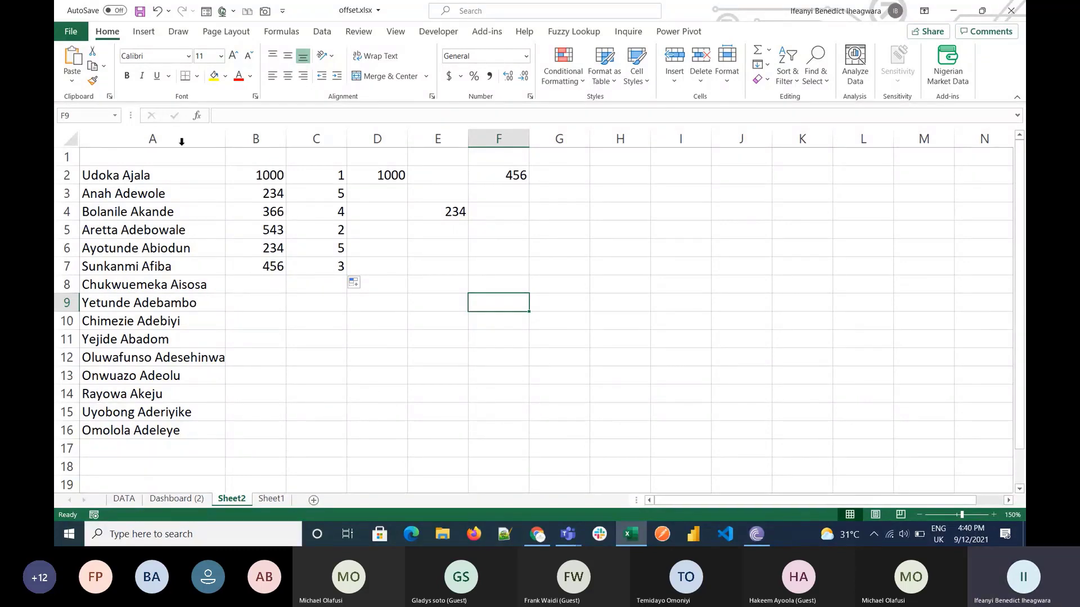
Step: Add the headers Sales in A1 and Earning in B1
{"action": "left_click", "coordinate": [149, 160]}
{"action": "type", "text": "Sales"}
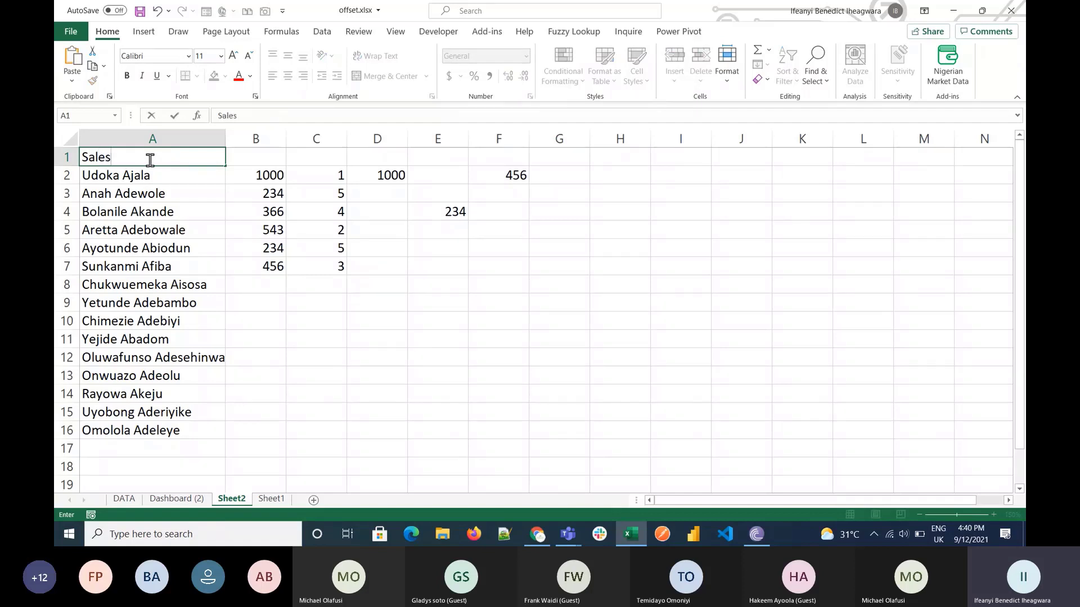
{"action": "key", "text": "Return"}
{"action": "key", "text": "Up"}
{"action": "key", "text": "Right"}
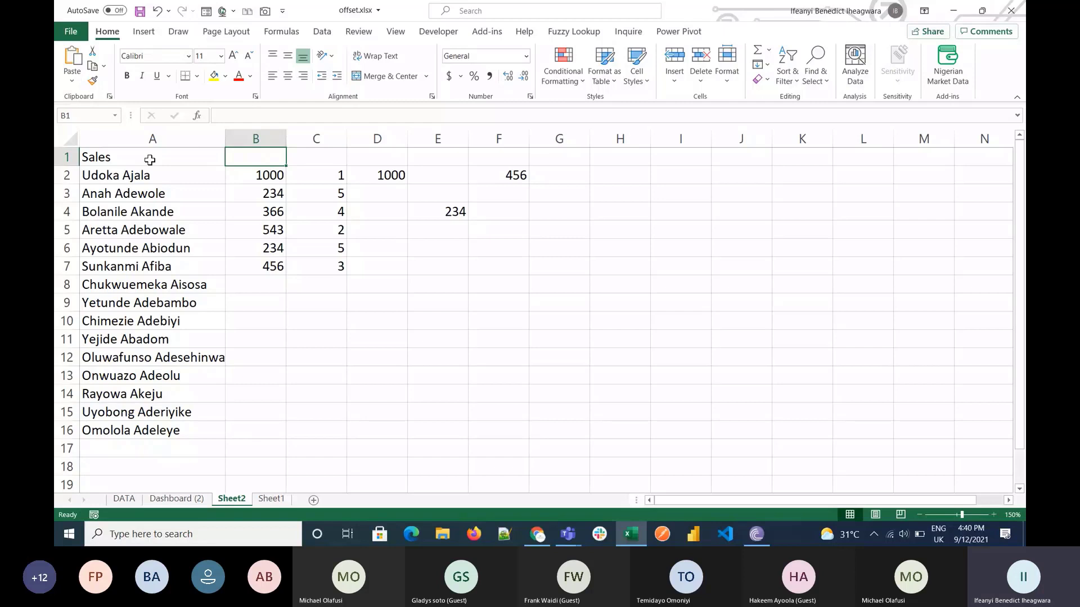
{"action": "type", "text": "earings"}
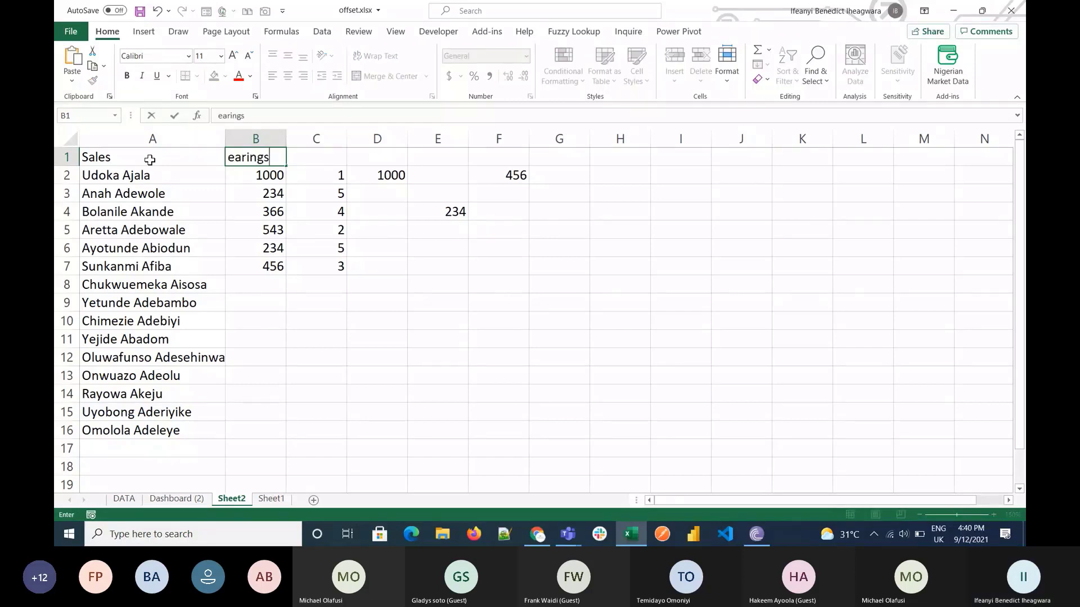
{"action": "key", "text": "BackSpace"}
{"action": "key", "text": "BackSpace"}
{"action": "key", "text": "BackSpace"}
{"action": "key", "text": "BackSpace"}
{"action": "key", "text": "BackSpace"}
{"action": "key", "text": "BackSpace"}
{"action": "key", "text": "BackSpace"}
{"action": "type", "text": "Earning"}
{"action": "key", "text": "Tab"}
Step: Clear the rank numbers from column C and enter 345, 34 and 2345 in B8:B10
{"action": "key", "text": "shift+Down"}
{"action": "key", "text": "shift+Down"}
{"action": "key", "text": "shift+Down"}
{"action": "key", "text": "shift+Down"}
{"action": "key", "text": "shift+Down"}
{"action": "key", "text": "shift+Down"}
{"action": "key", "text": "shift+Down"}
{"action": "key", "text": "shift+Down"}
{"action": "key", "text": "shift+Down"}
{"action": "key", "text": "shift+Down"}
{"action": "key", "text": "shift+Down"}
{"action": "key", "text": "shift+Down"}
{"action": "key", "text": "shift+Down"}
{"action": "key", "text": "shift+Down"}
{"action": "key", "text": "shift+Down"}
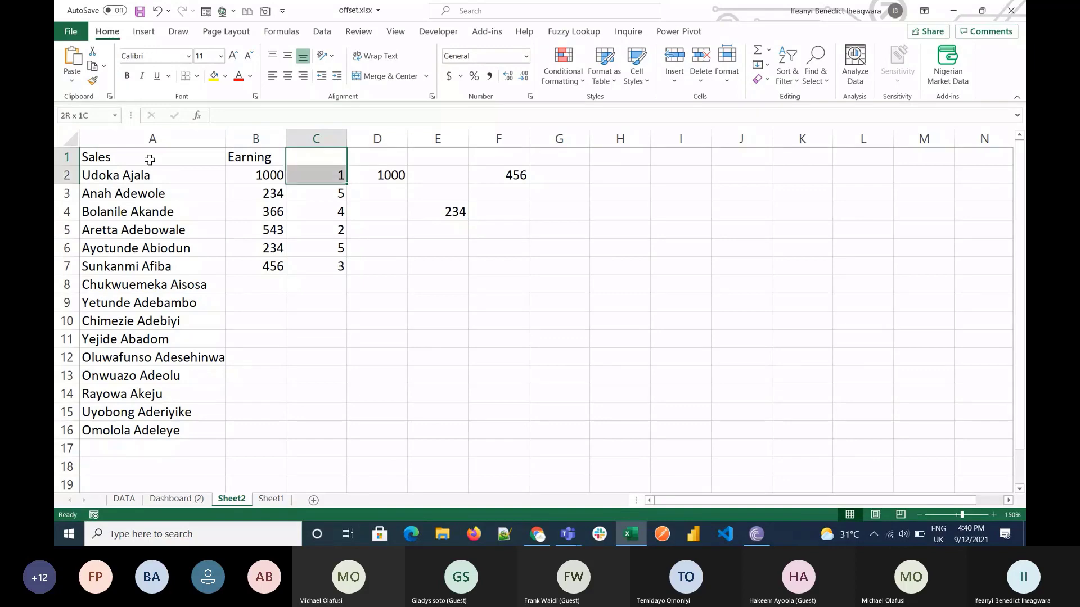
{"action": "key", "text": "Delete"}
{"action": "left_click", "coordinate": [250, 287]}
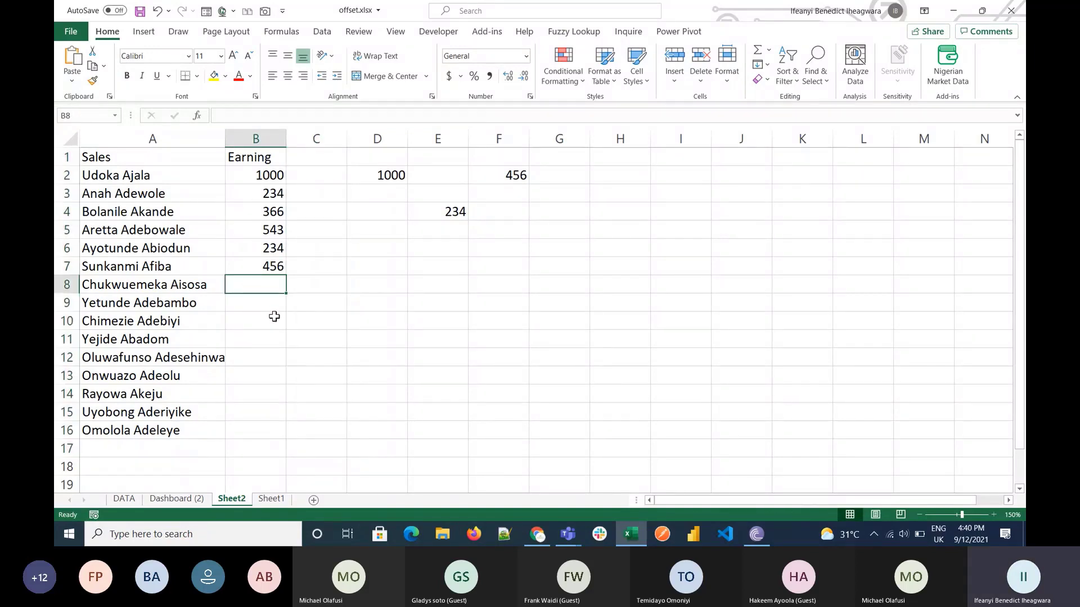
{"action": "type", "text": "345"}
{"action": "key", "text": "Return"}
{"action": "type", "text": "34"}
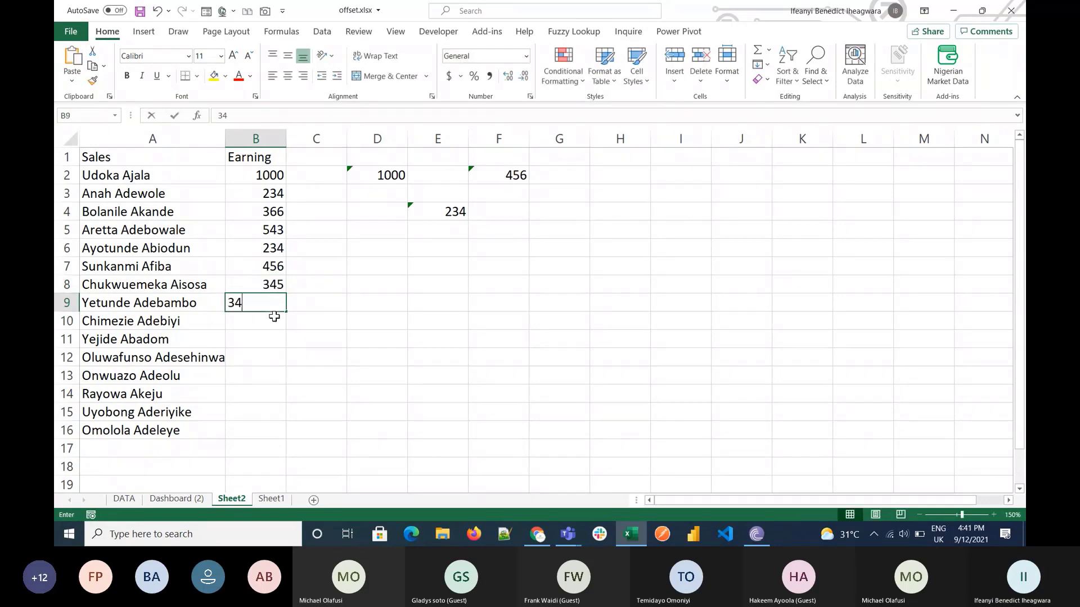
{"action": "key", "text": "Return"}
{"action": "type", "text": "2"}
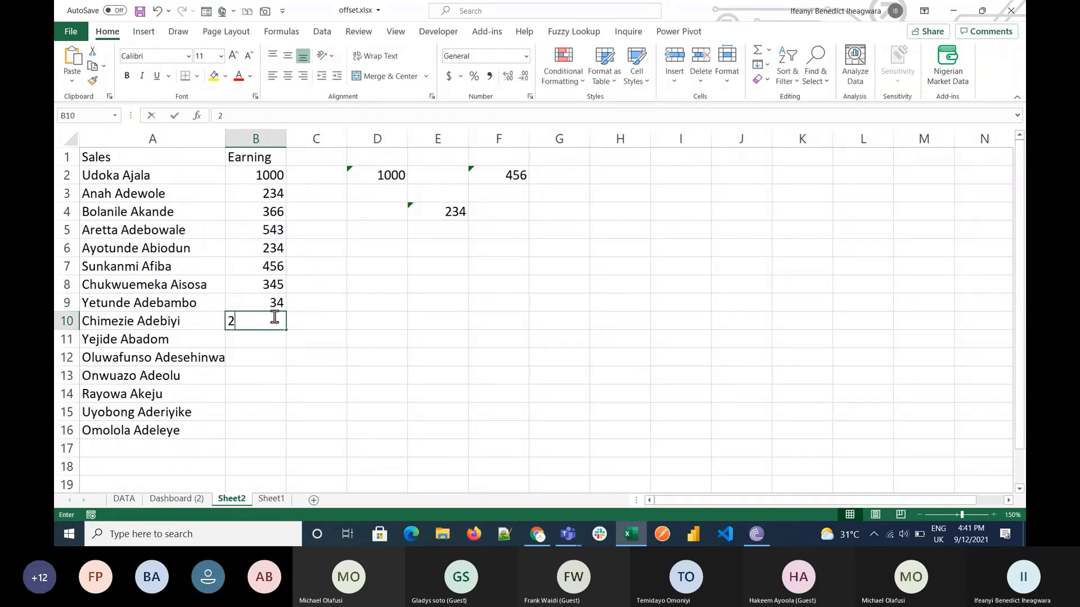
{"action": "type", "text": "345"}
{"action": "key", "text": "Return"}
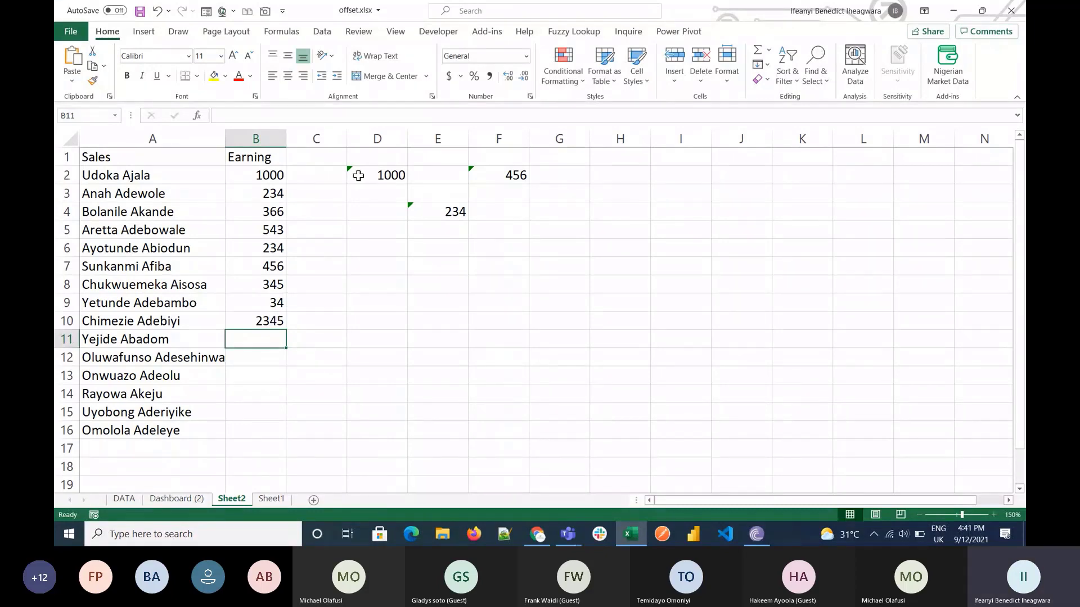
{"action": "left_click_drag", "start_coordinate": [356, 173], "coordinate": [547, 269]}
Step: Clear the stray values in D2:G7 and leave cell D1 empty
{"action": "key", "text": "Delete"}
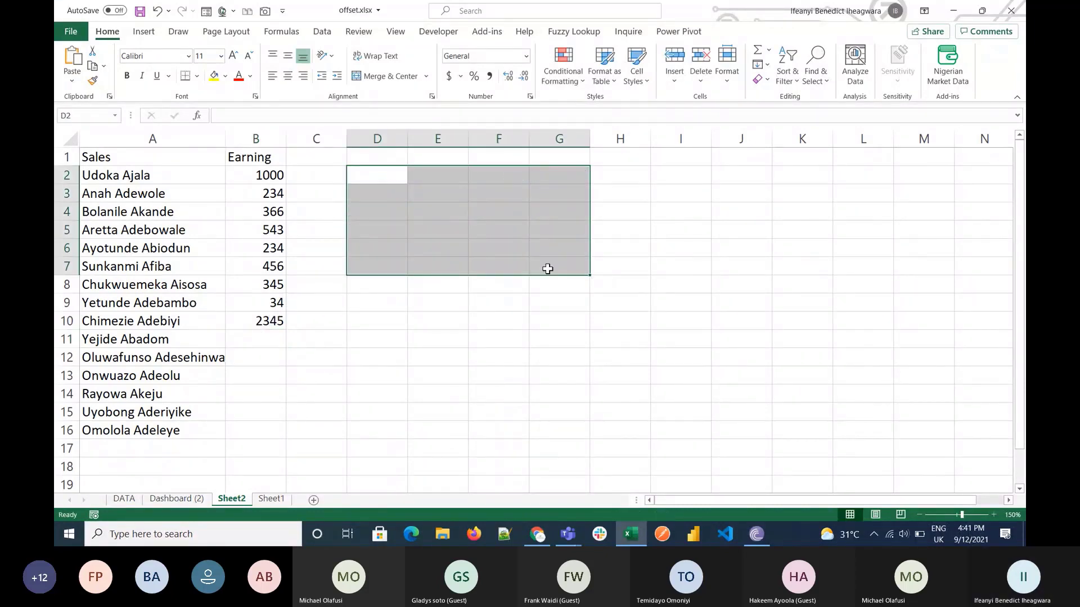
{"action": "left_click", "coordinate": [422, 229]}
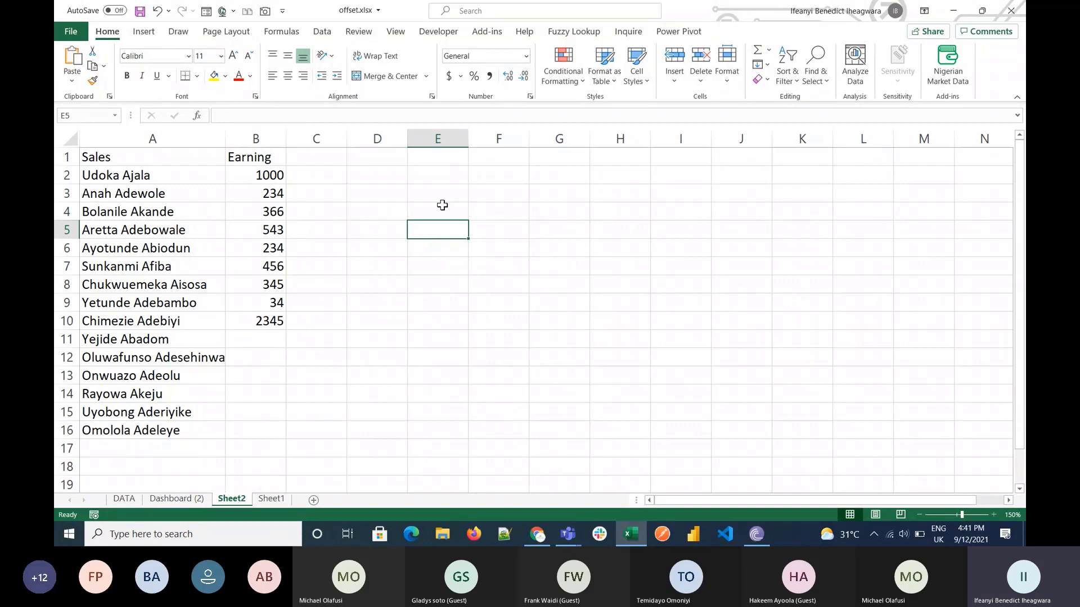
{"action": "left_click", "coordinate": [384, 179]}
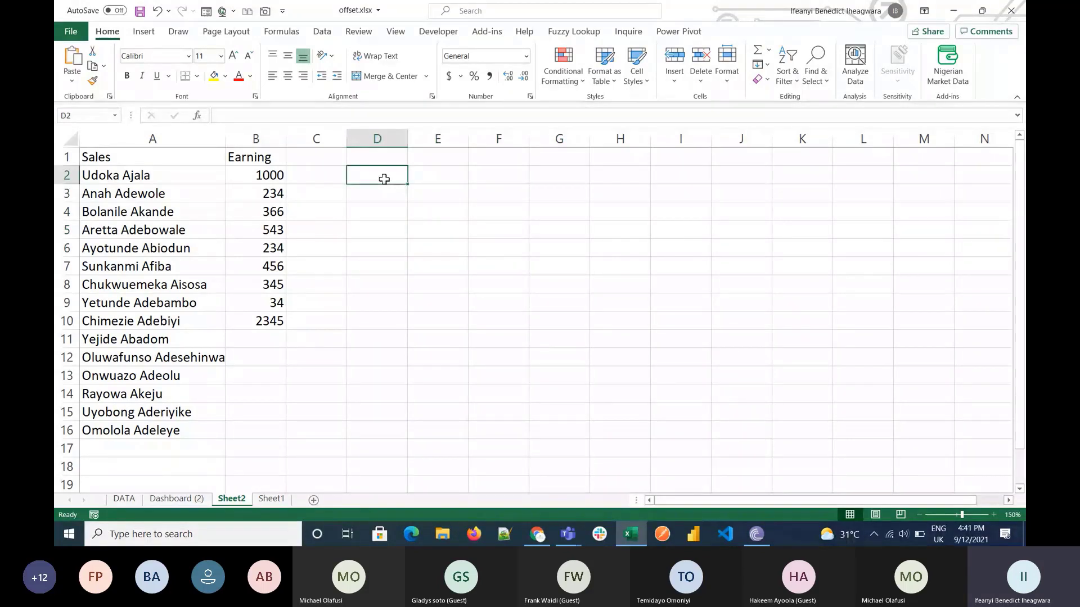
{"action": "key", "text": "Up"}
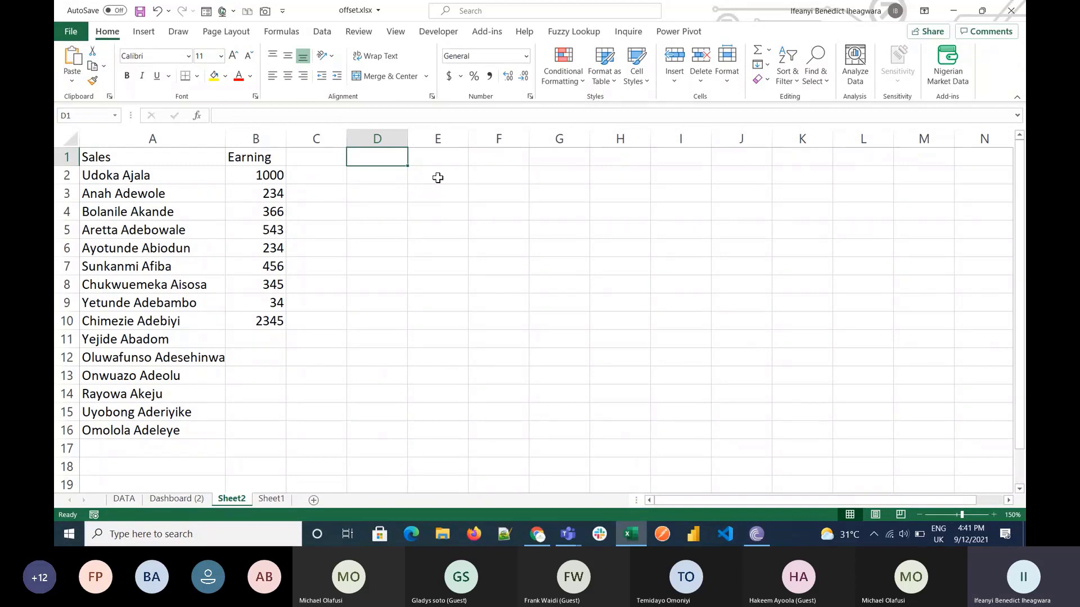
{"action": "type", "text": "S"}
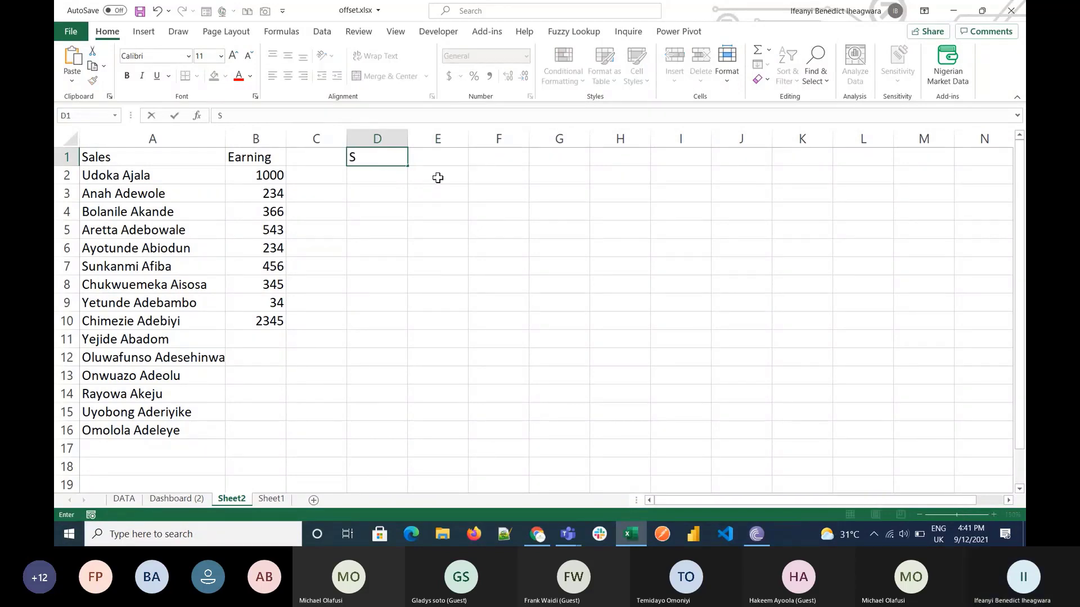
{"action": "type", "text": "a"}
{"action": "key", "text": "BackSpace"}
{"action": "key", "text": "BackSpace"}
{"action": "left_click", "coordinate": [410, 208]}
Step: Insert an entire new column A before the Sales column
{"action": "left_click", "coordinate": [149, 154]}
{"action": "right_click", "coordinate": [149, 153]}
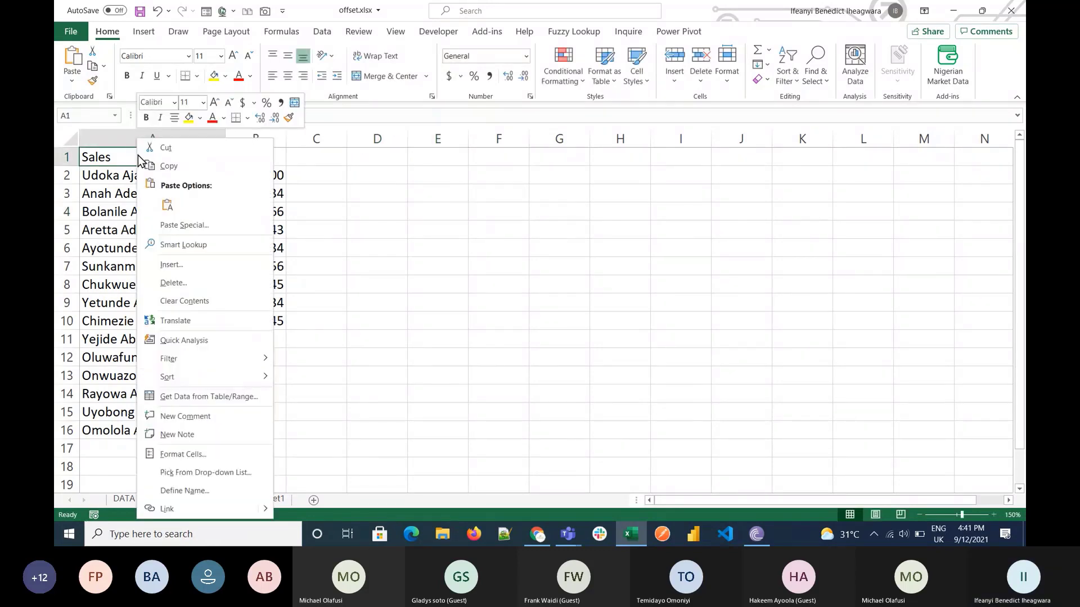
{"action": "left_click", "coordinate": [172, 265]}
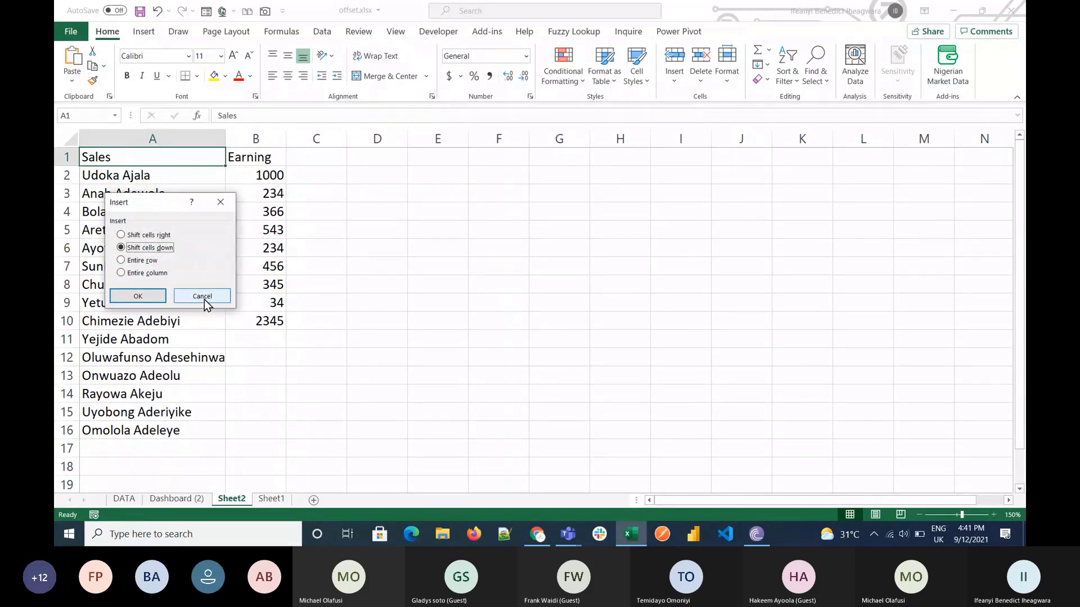
{"action": "left_click", "coordinate": [135, 261]}
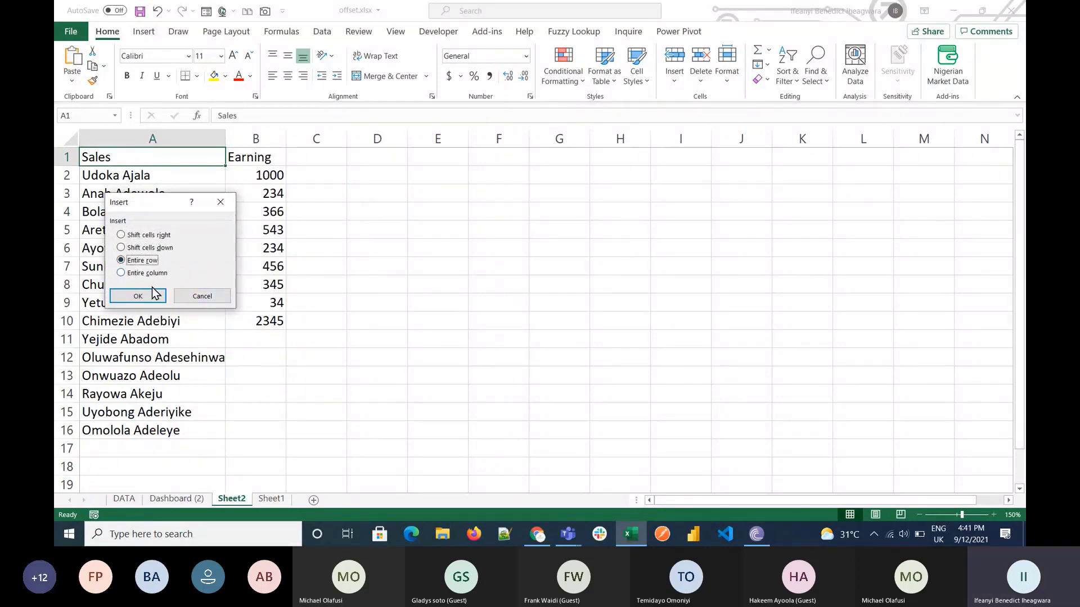
{"action": "left_click", "coordinate": [152, 274]}
{"action": "left_click", "coordinate": [152, 295]}
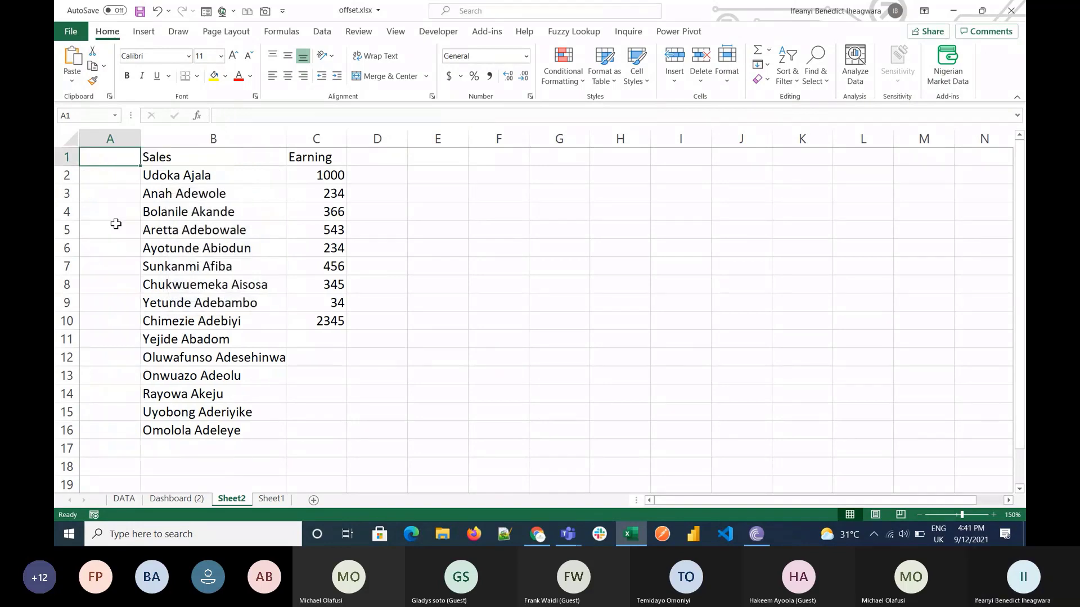
Step: Head column A with ID, fill IDs 1 to 9 down to row 10, and clear leftover names below
{"action": "type", "text": "ID"}
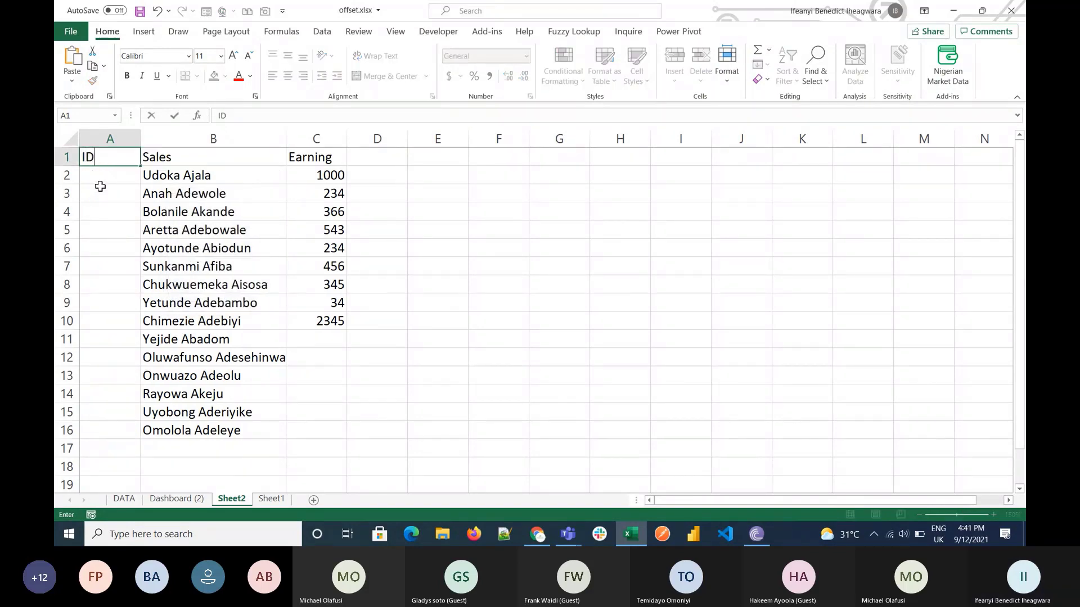
{"action": "key", "text": "Return"}
{"action": "type", "text": "1"}
{"action": "key", "text": "Return"}
{"action": "type", "text": "2"}
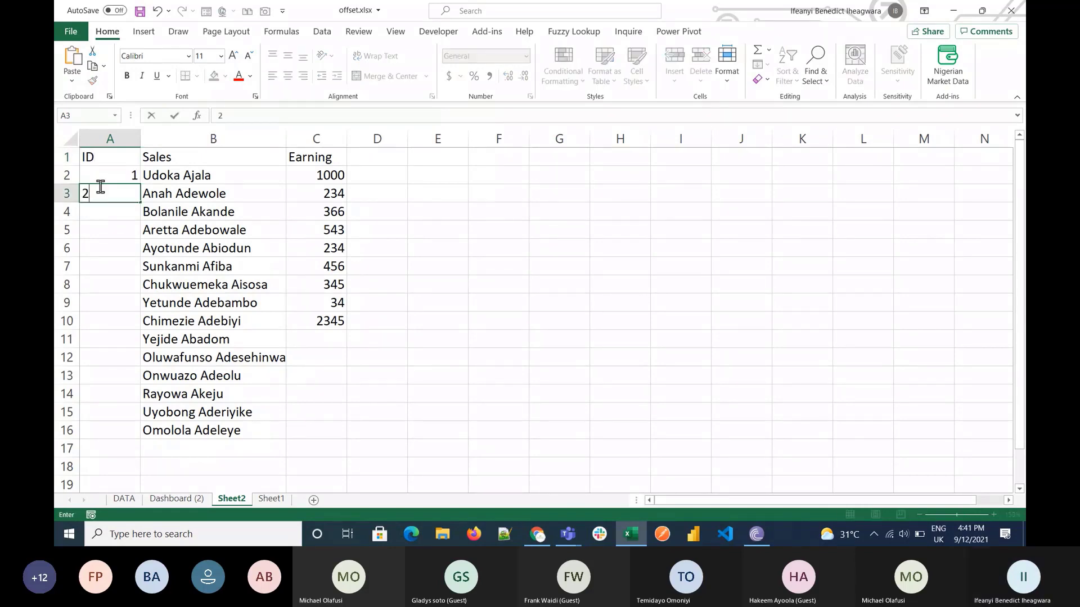
{"action": "key", "text": "Return"}
{"action": "left_click", "coordinate": [100, 186]}
{"action": "key", "text": "Up"}
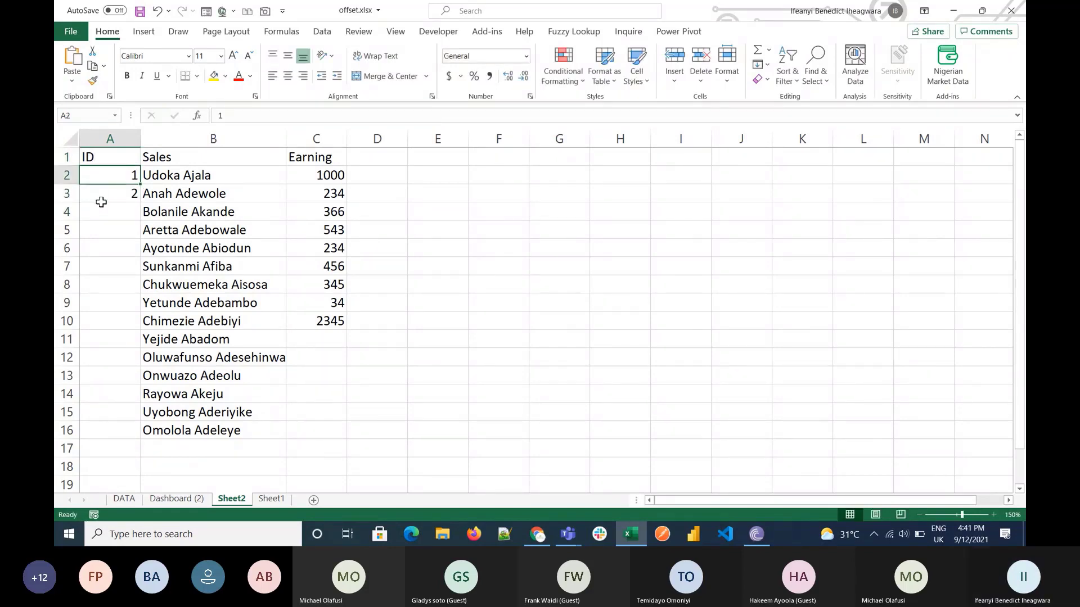
{"action": "left_click", "coordinate": [118, 192], "text": "shift"}
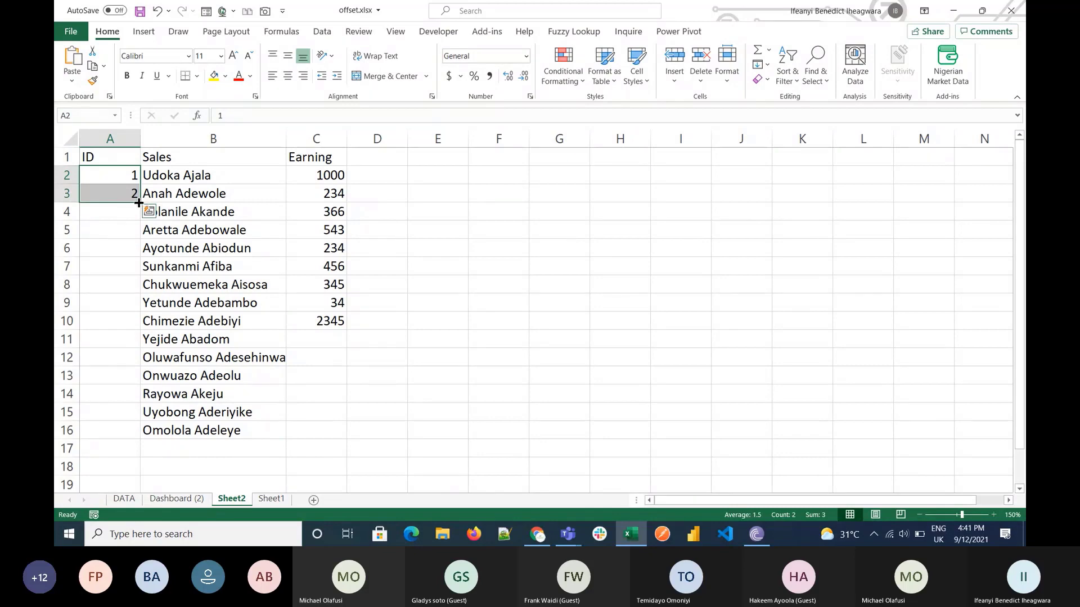
{"action": "left_click_drag", "start_coordinate": [144, 202], "coordinate": [391, 463]}
{"action": "key", "text": "Delete"}
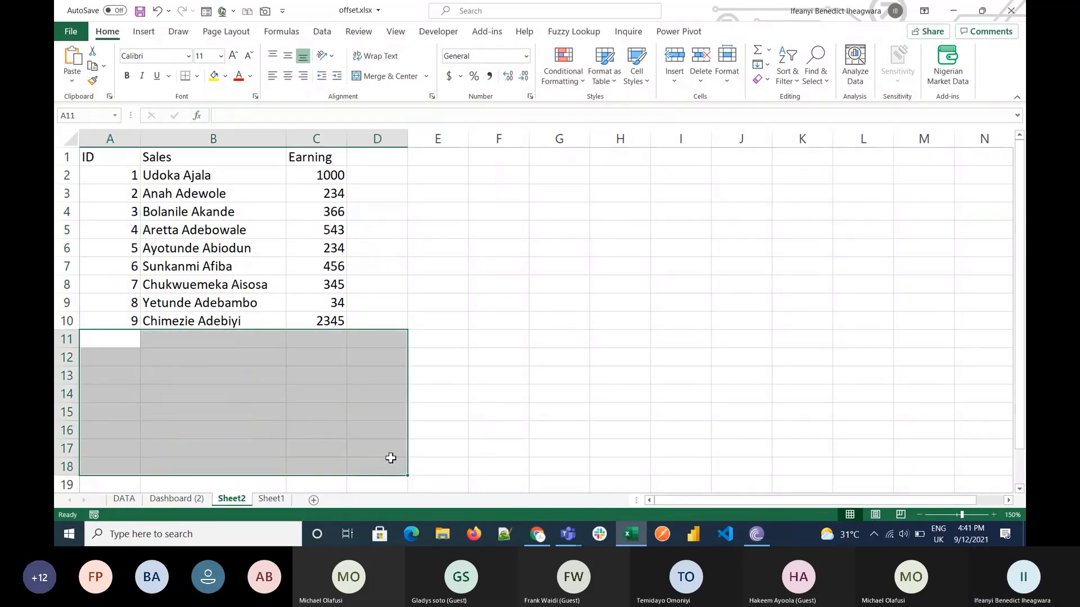
Step: Enter the headers ID, Sales Person and Earning in F1:H1
{"action": "left_click", "coordinate": [458, 175]}
{"action": "left_click", "coordinate": [502, 162]}
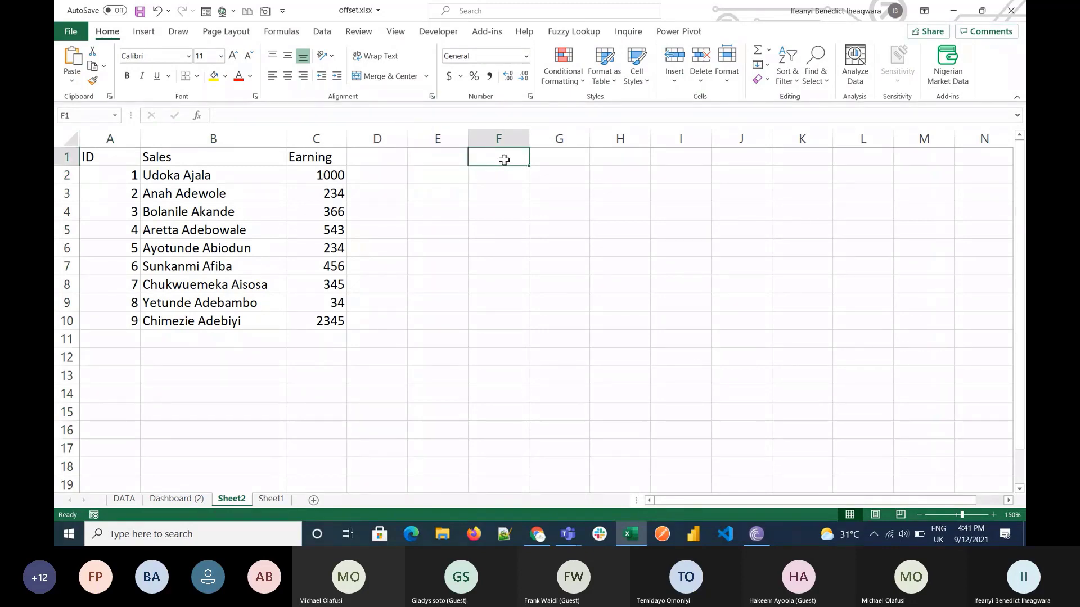
{"action": "type", "text": "ID"}
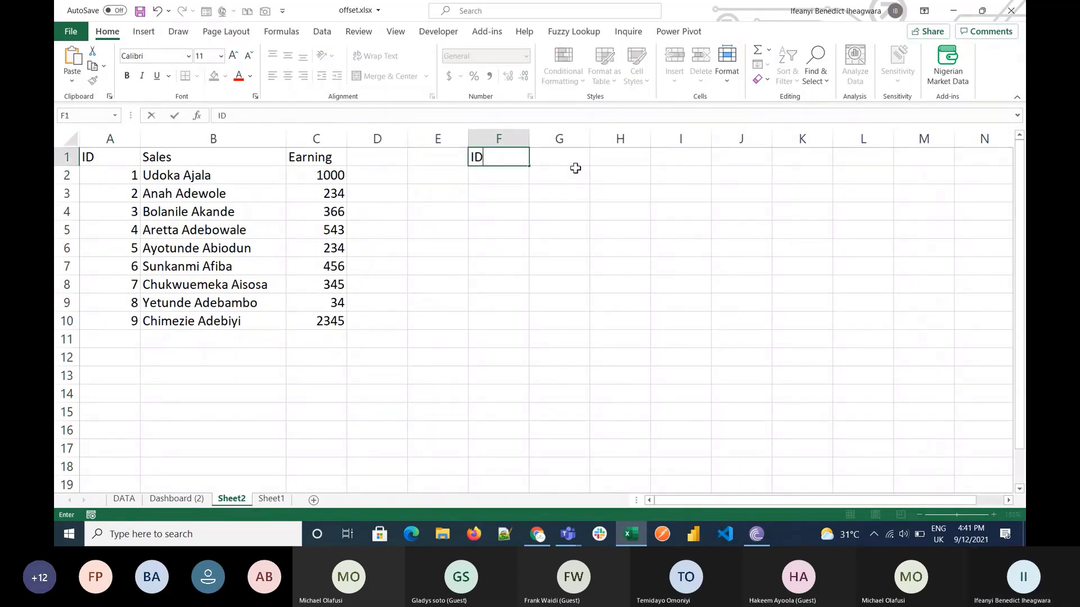
{"action": "key", "text": "Tab"}
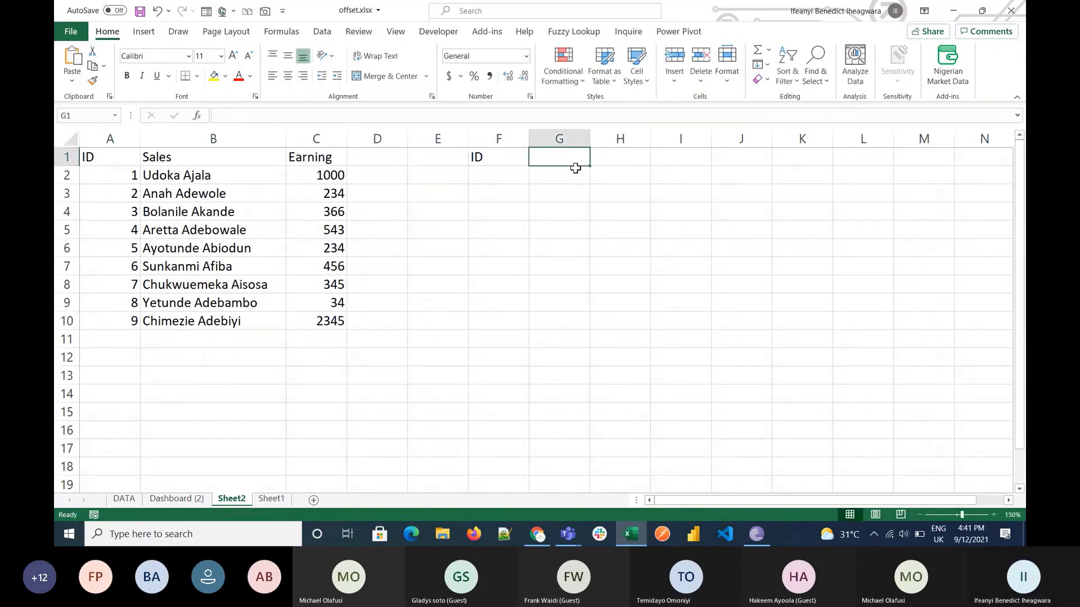
{"action": "type", "text": "Sales"}
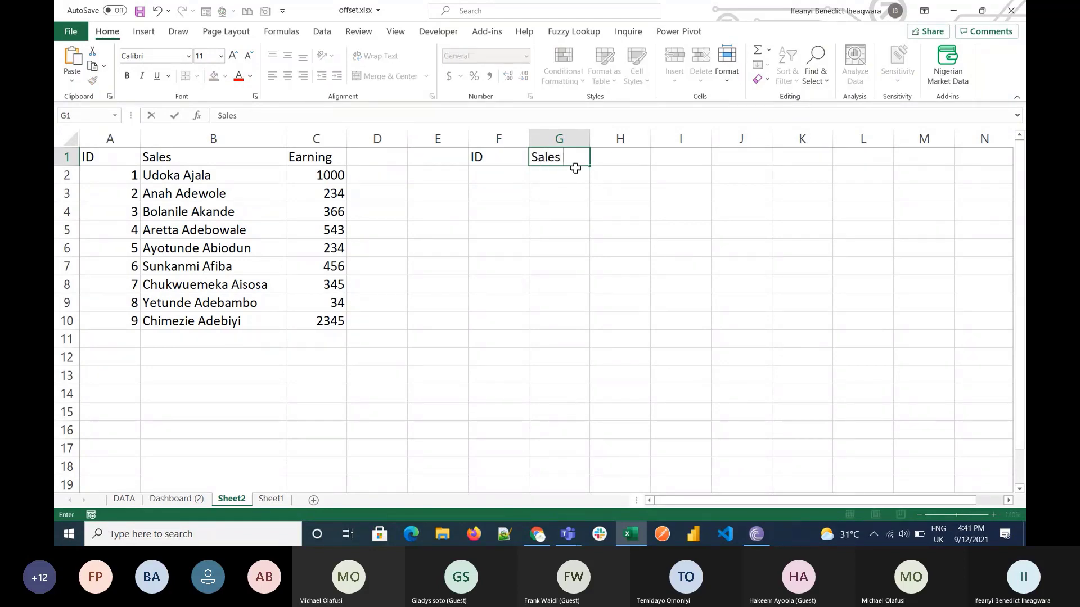
{"action": "type", "text": " Person"}
{"action": "key", "text": "Tab"}
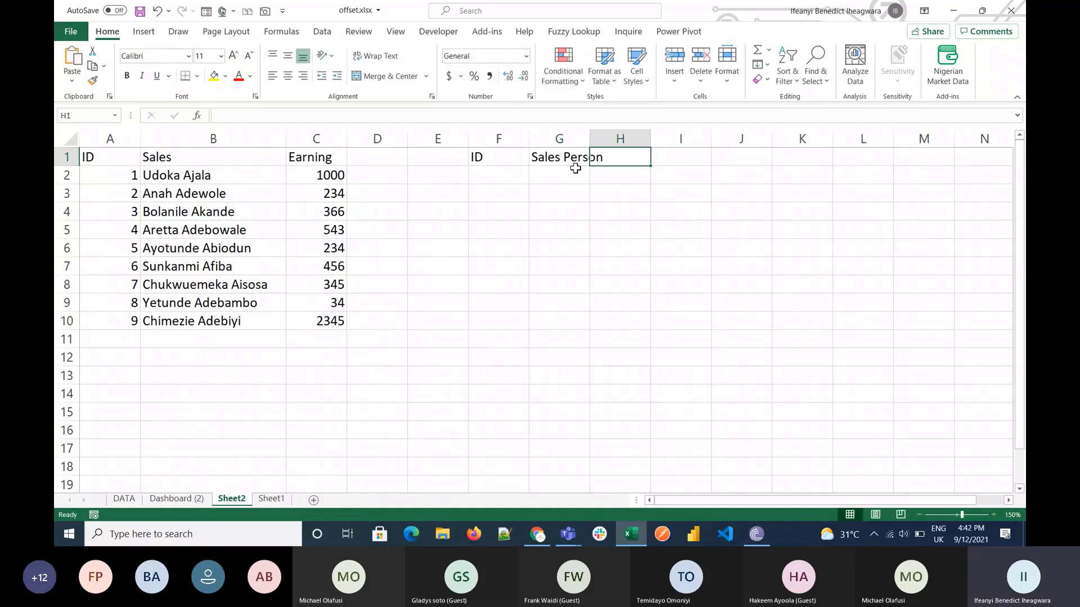
{"action": "type", "text": "Earning"}
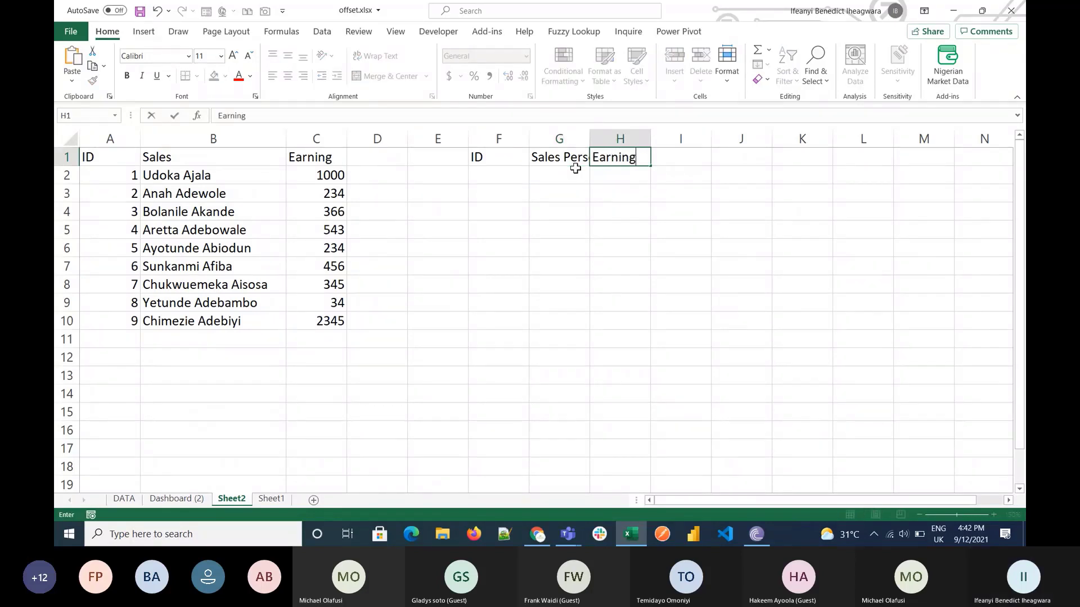
{"action": "key", "text": "Return"}
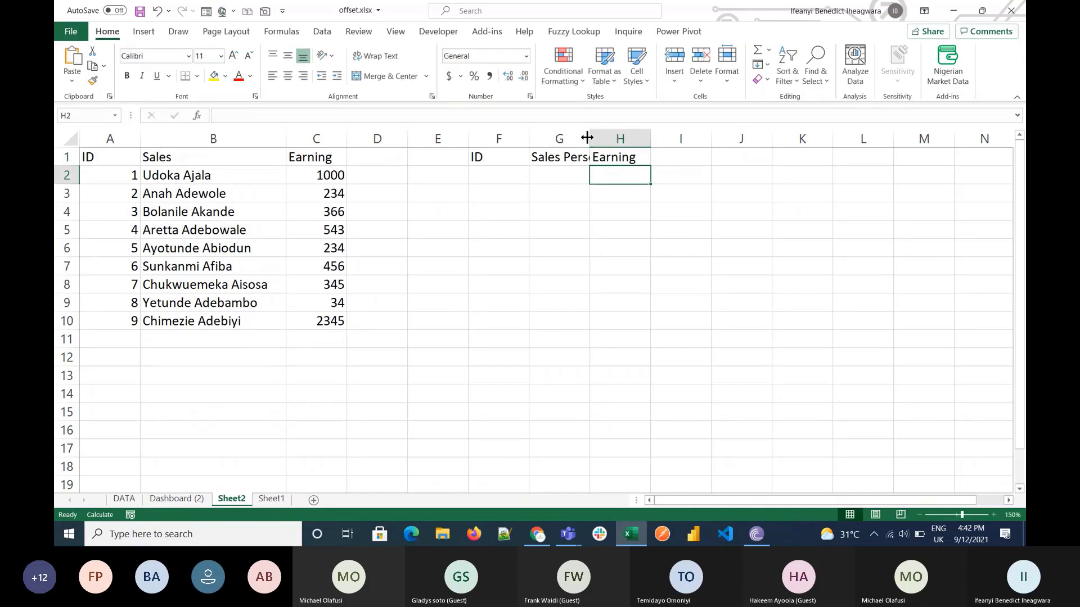
Step: Widen column G to fit Sales Person and enter the lookup ID 2 in F2
{"action": "left_click_drag", "start_coordinate": [586, 137], "coordinate": [607, 137]}
{"action": "left_click", "coordinate": [500, 179]}
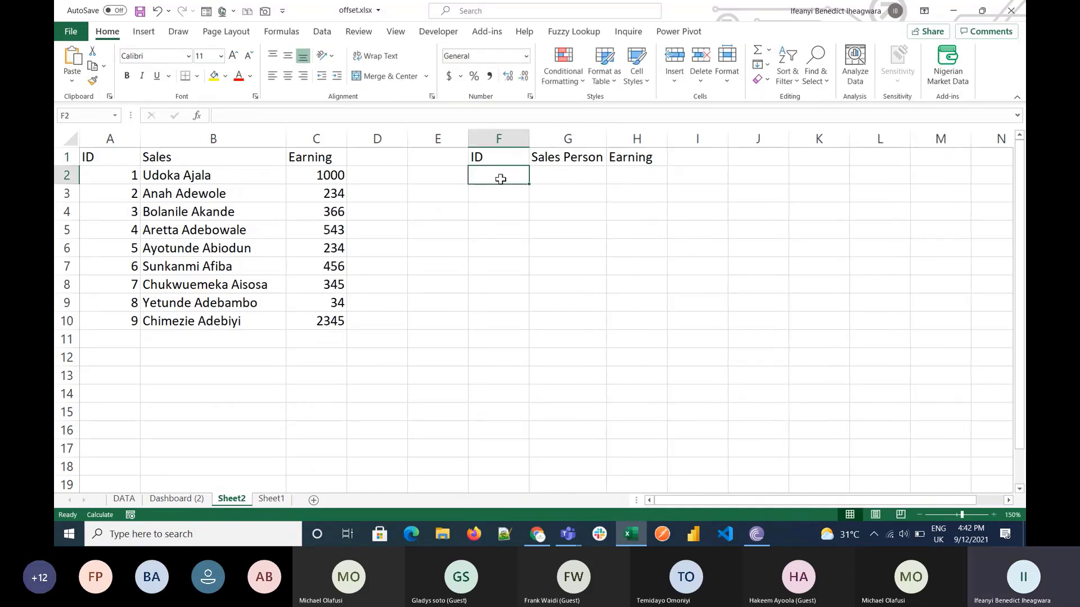
{"action": "type", "text": "2"}
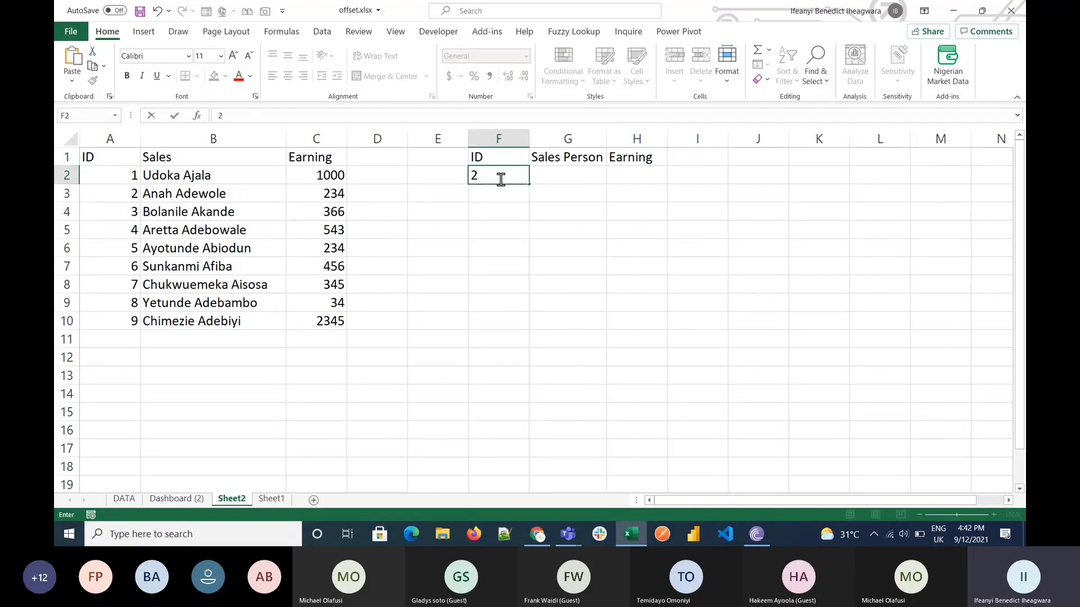
{"action": "key", "text": "Return"}
{"action": "left_click", "coordinate": [500, 179]}
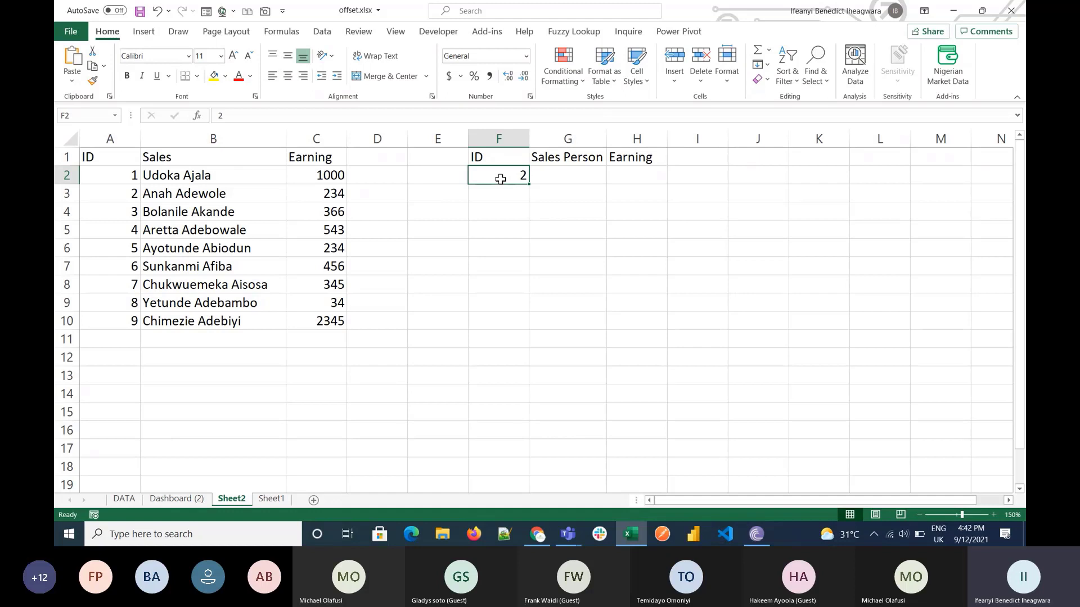
Step: In G2, begin =OFFSET(B1, using the Sales header B1 as the reference
{"action": "left_click", "coordinate": [562, 173]}
{"action": "left_click", "coordinate": [630, 181]}
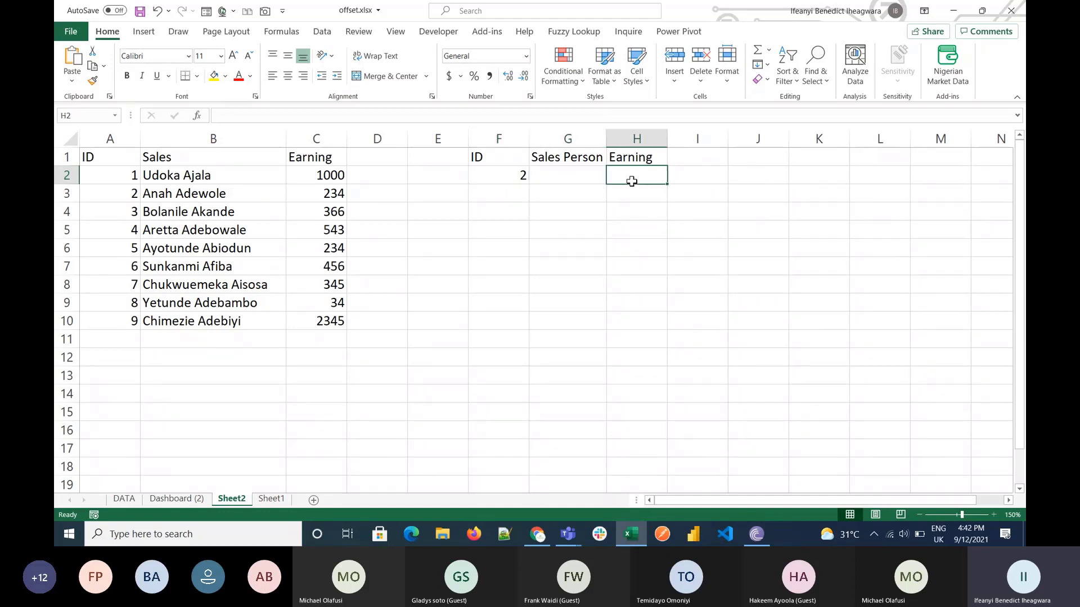
{"action": "left_click", "coordinate": [490, 178]}
{"action": "key", "text": "Tab"}
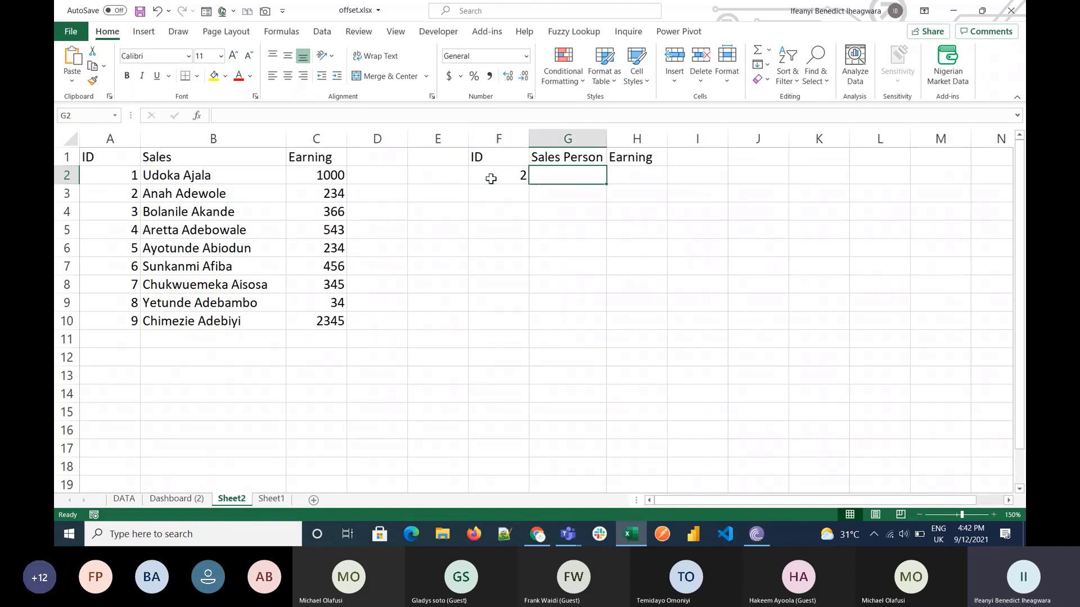
{"action": "type", "text": "="}
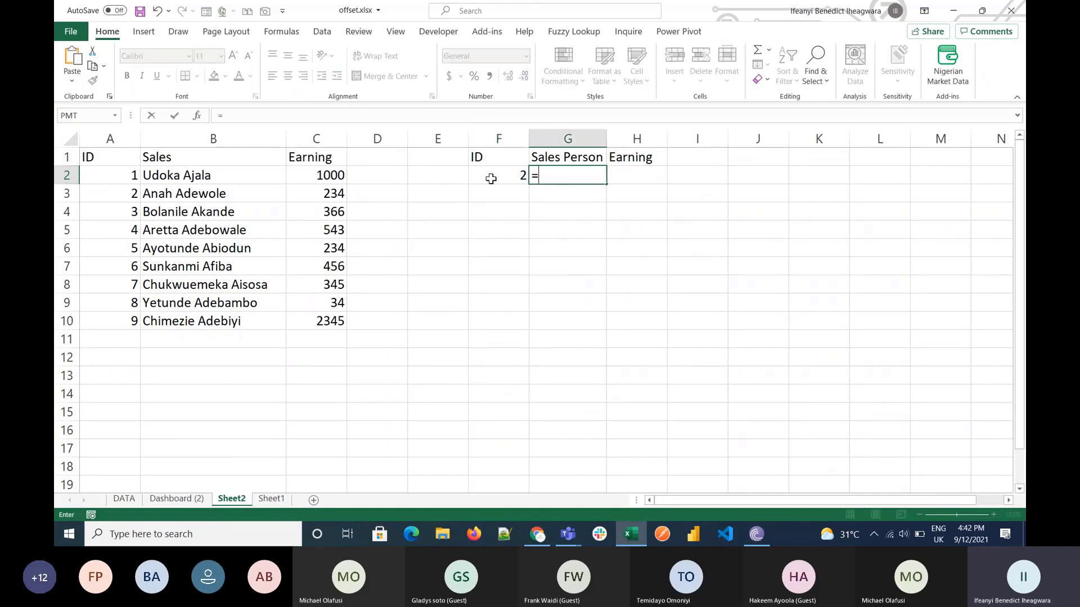
{"action": "type", "text": "off"}
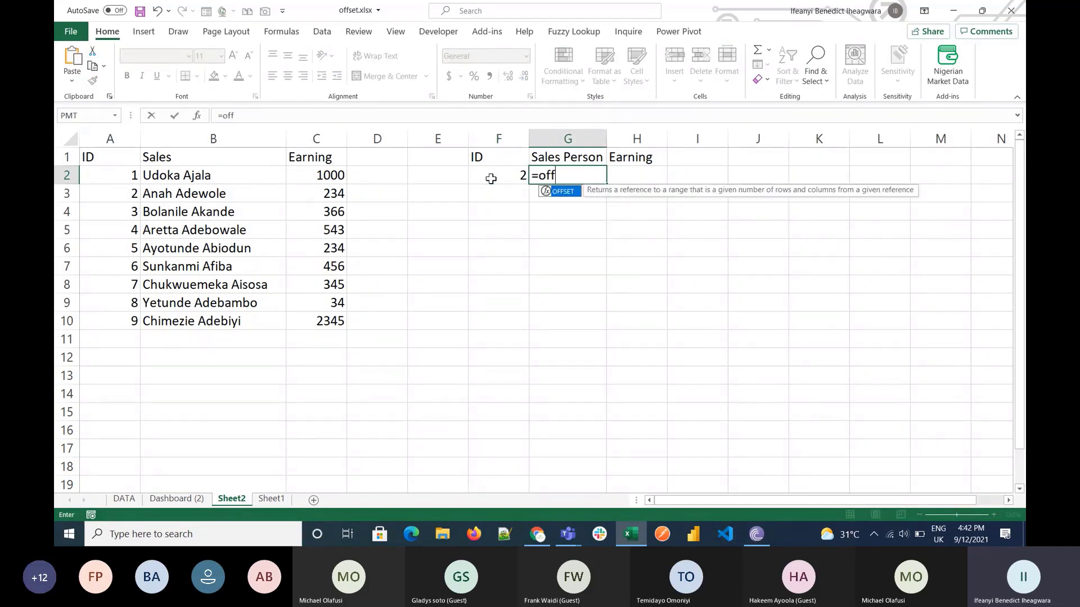
{"action": "key", "text": "Tab"}
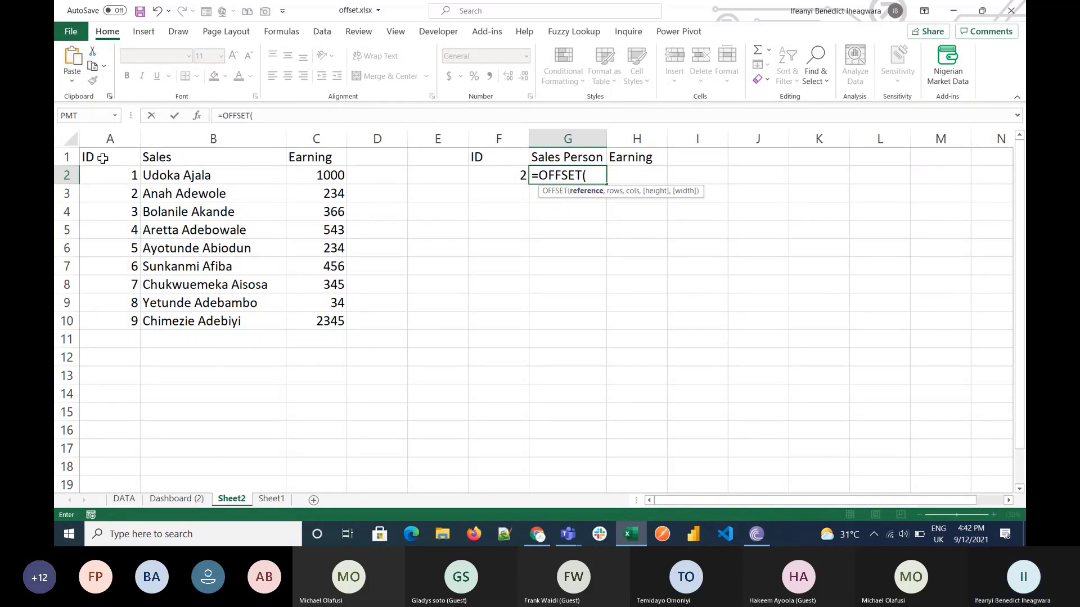
{"action": "left_click", "coordinate": [123, 162]}
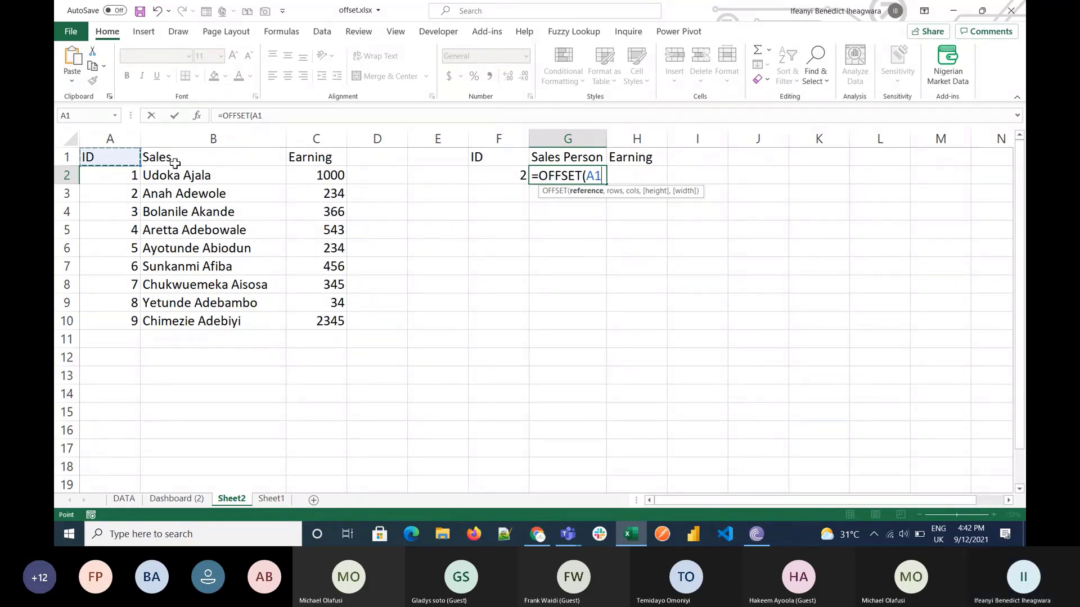
{"action": "left_click", "coordinate": [183, 163]}
{"action": "type", "text": ","}
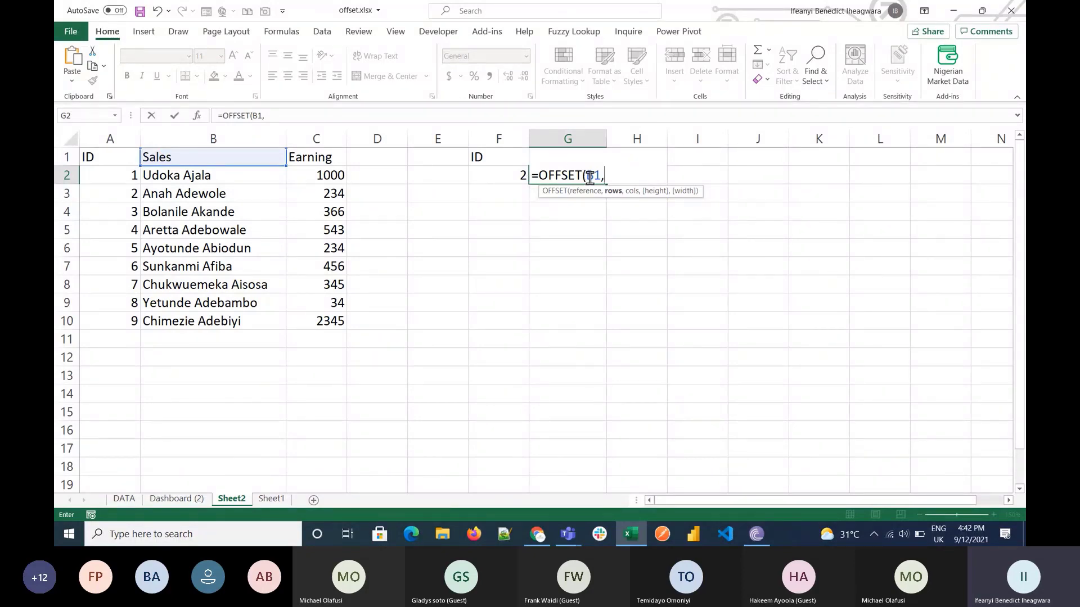
Step: Complete G2 as =OFFSET(B1,F2,0) to return the sales person for ID 2
{"action": "left_click", "coordinate": [511, 180]}
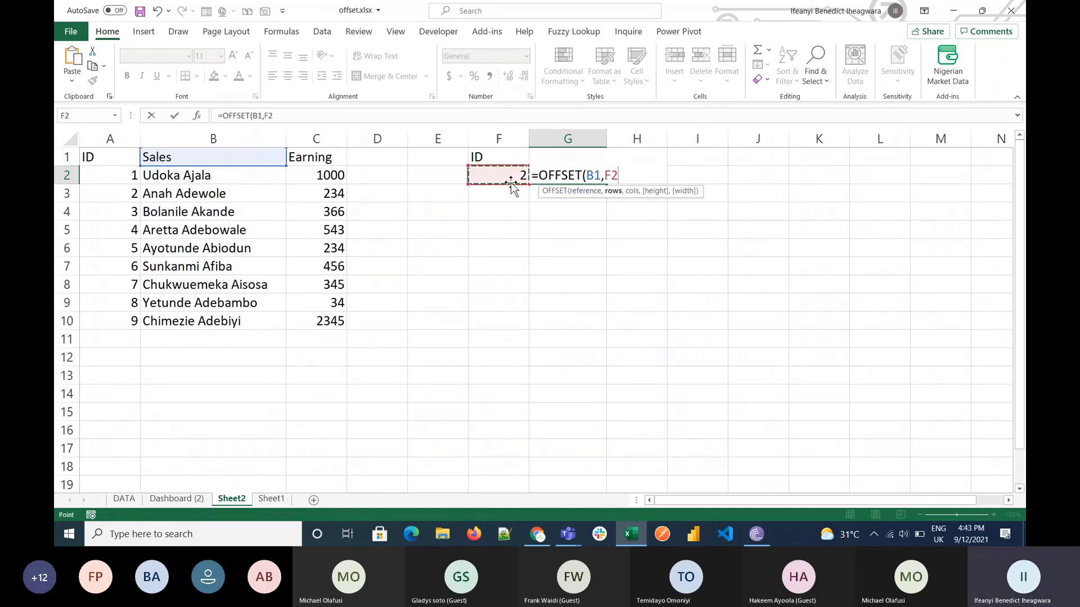
{"action": "type", "text": ","}
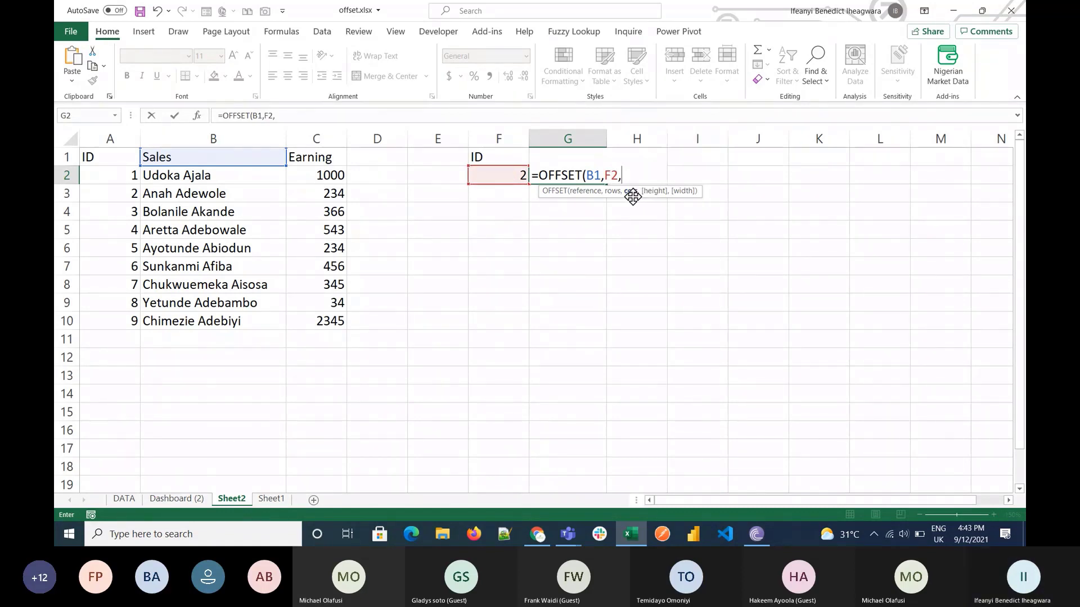
{"action": "type", "text": "1"}
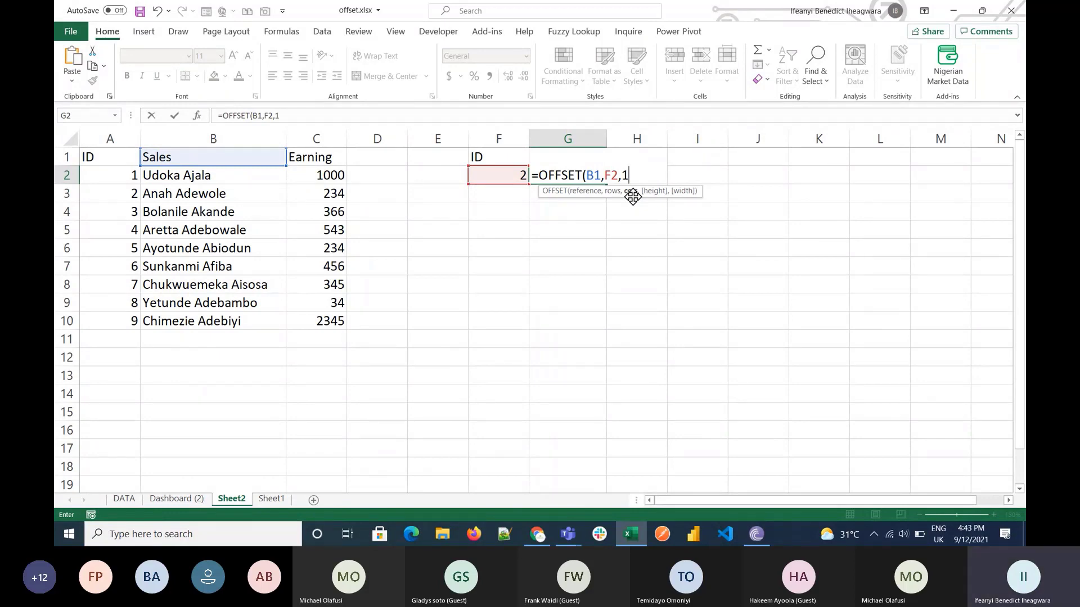
{"action": "key", "text": "BackSpace"}
{"action": "type", "text": "0,"}
{"action": "key", "text": "BackSpace"}
{"action": "type", "text": ")"}
{"action": "key", "text": "Return"}
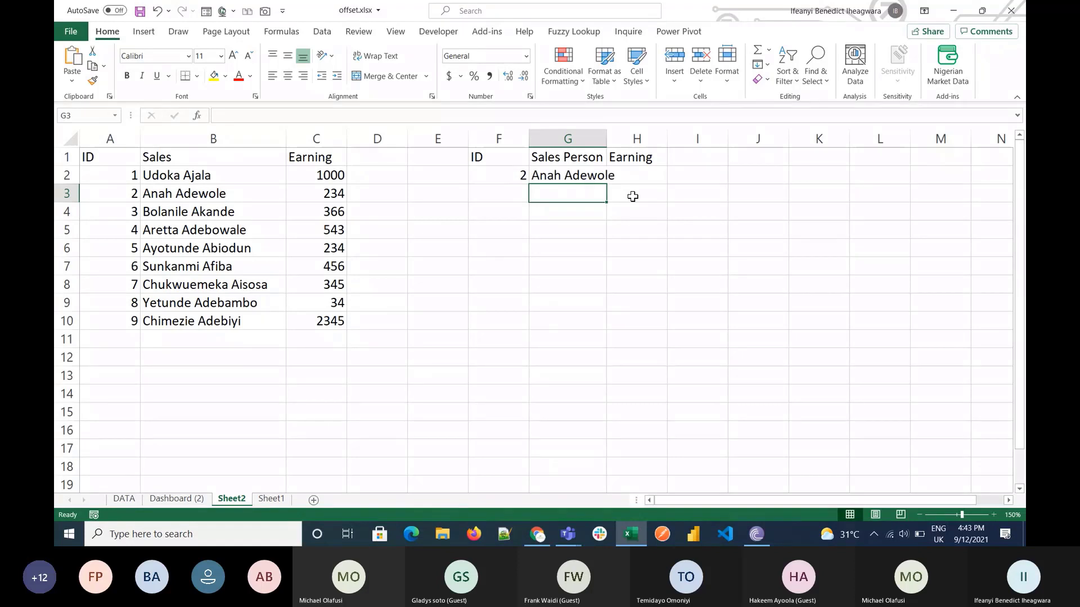
{"action": "key", "text": "Up"}
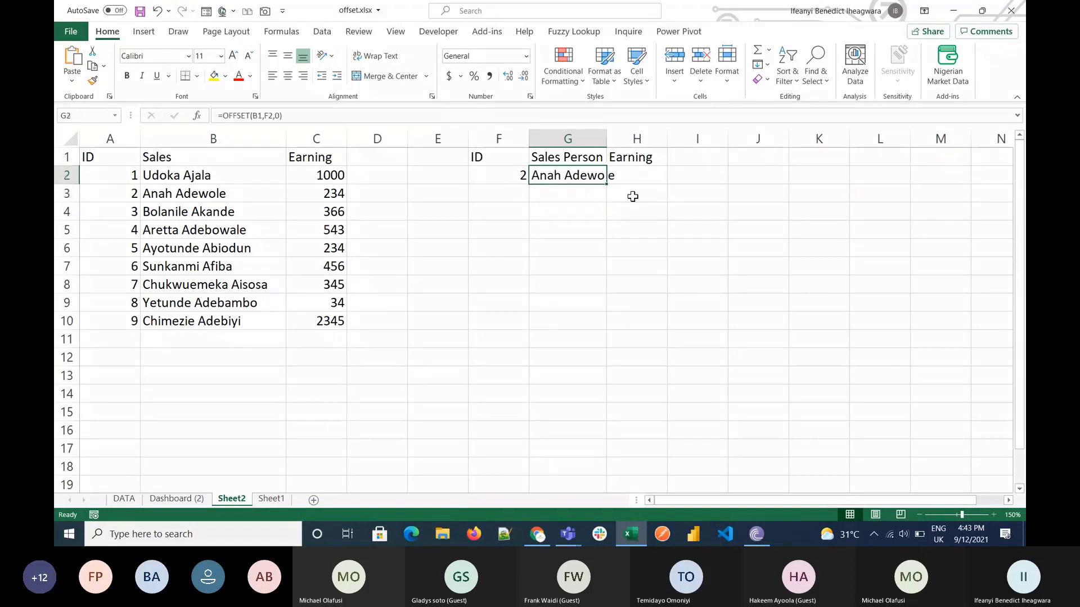
Step: Autofit column G to fit the names and begin an OFFSET formula in H2
{"action": "double_click", "coordinate": [606, 139]}
{"action": "left_click", "coordinate": [630, 175]}
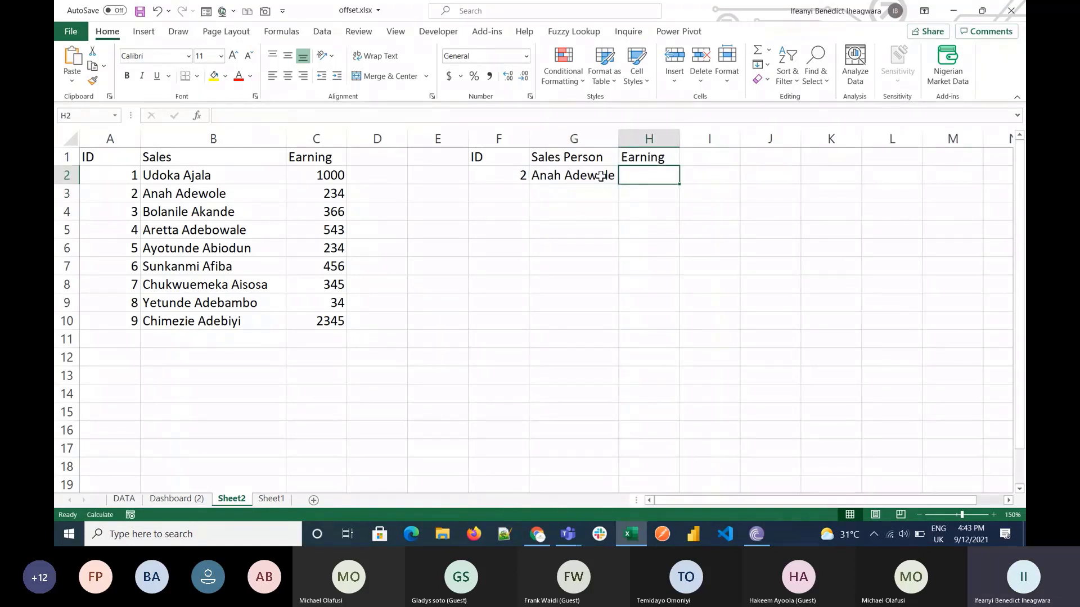
{"action": "left_click", "coordinate": [601, 176]}
{"action": "left_click", "coordinate": [645, 177]}
{"action": "type", "text": "="}
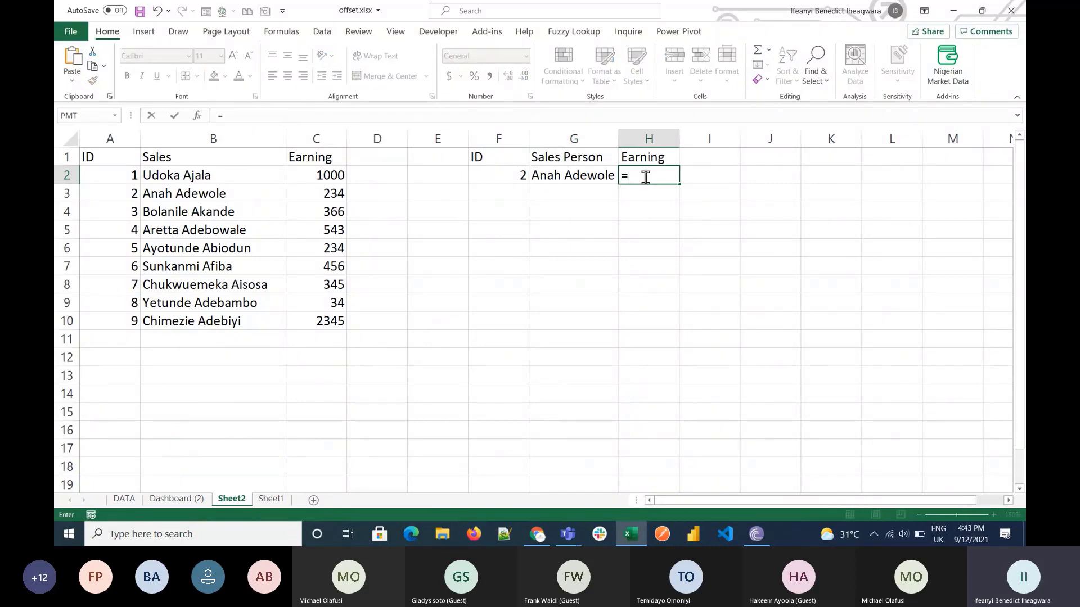
{"action": "key", "text": "BackSpace"}
{"action": "type", "text": "=off"}
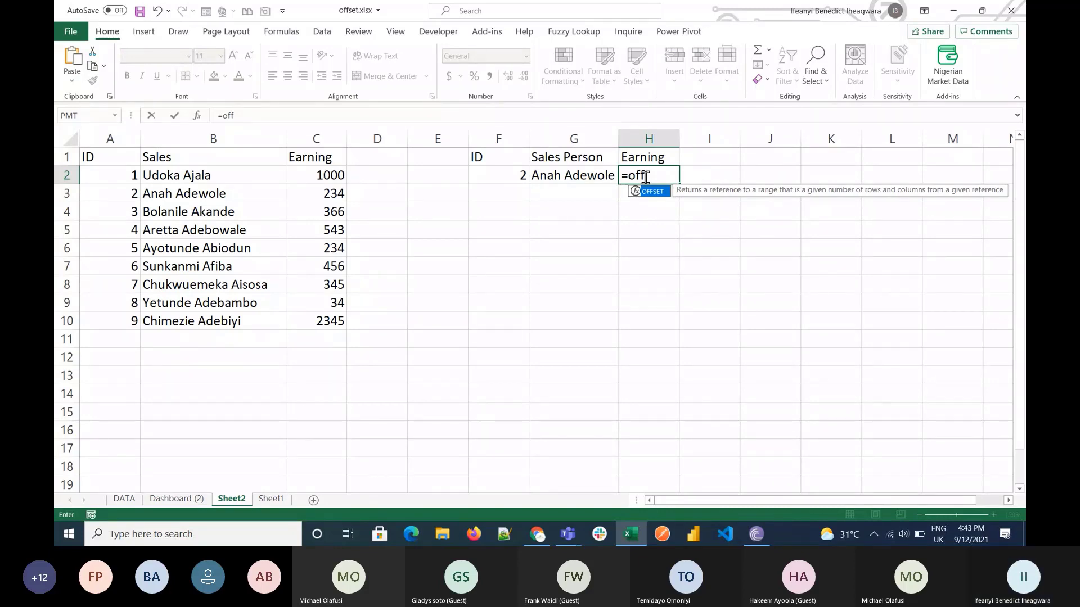
{"action": "key", "text": "Tab"}
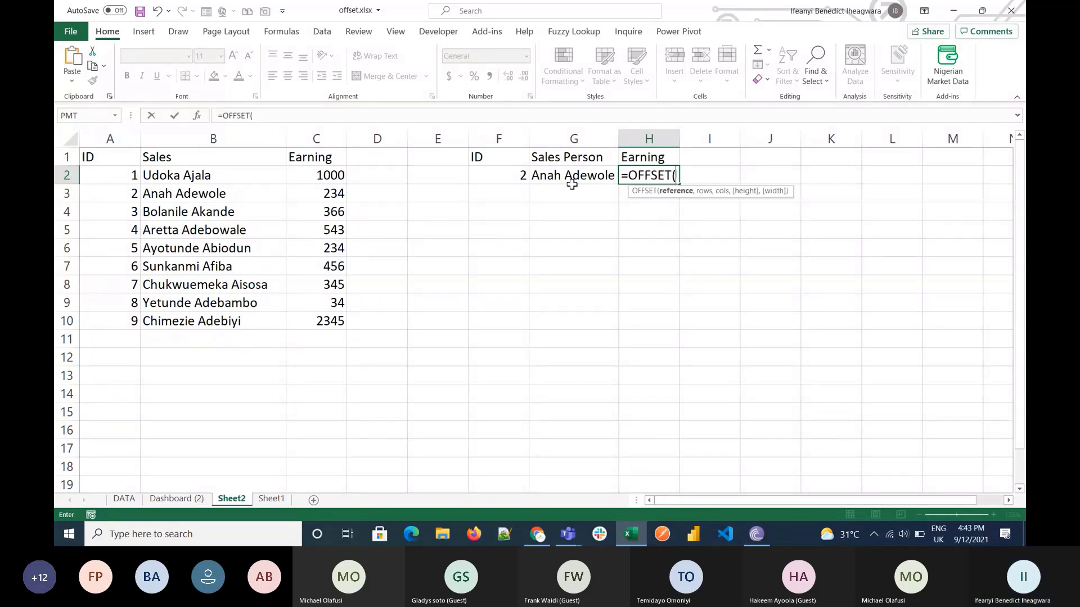
Step: Complete H2 as =OFFSET(C1,F2,0) so it returns the earning 234
{"action": "left_click", "coordinate": [301, 157]}
{"action": "type", "text": ","}
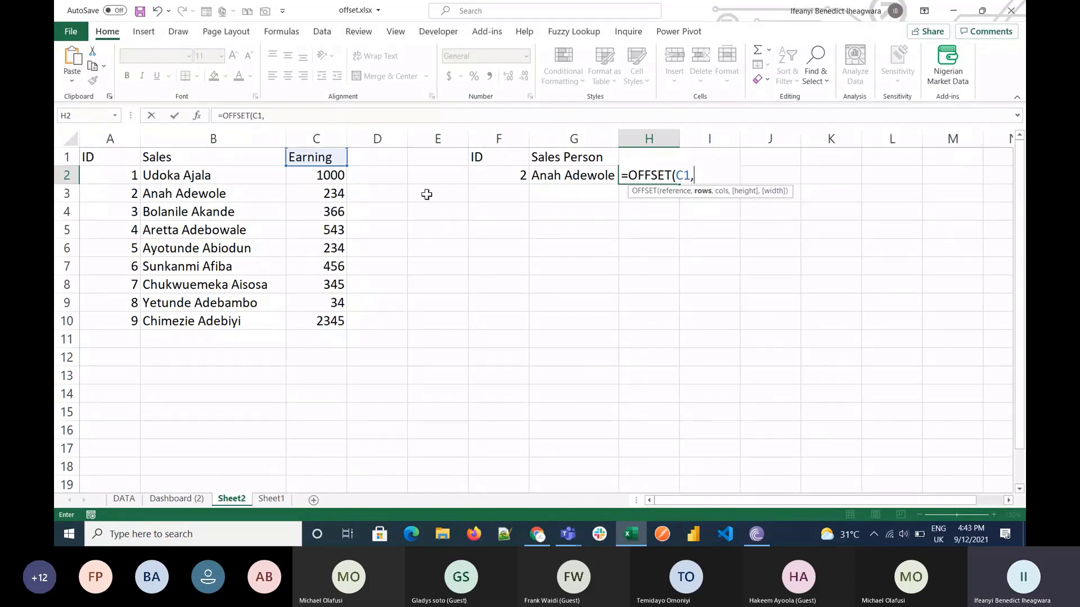
{"action": "key", "text": "BackSpace"}
{"action": "key", "text": "BackSpace"}
{"action": "key", "text": "BackSpace"}
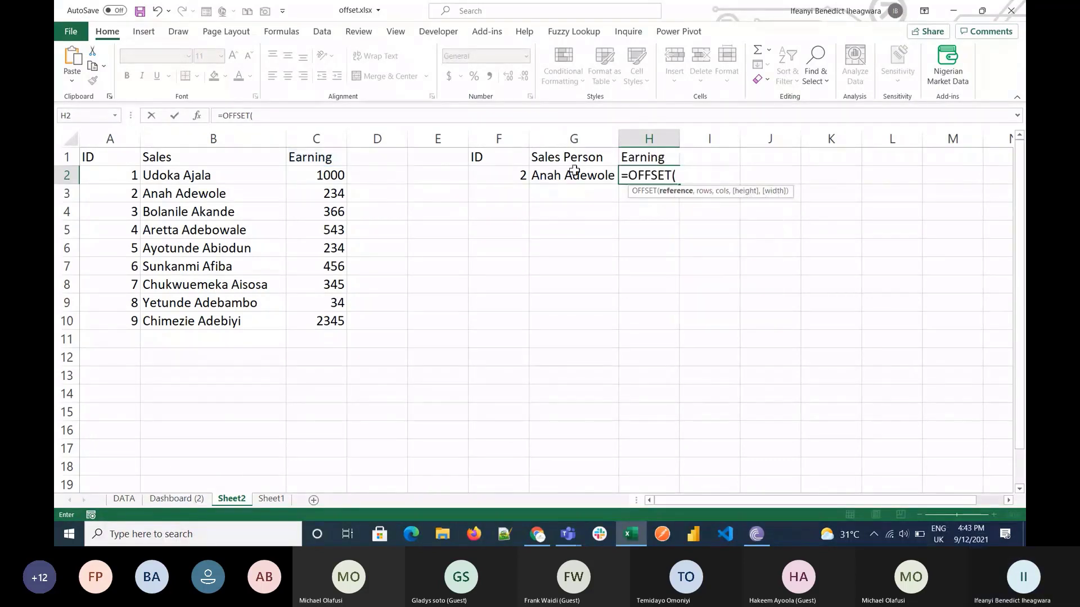
{"action": "left_click", "coordinate": [509, 175]}
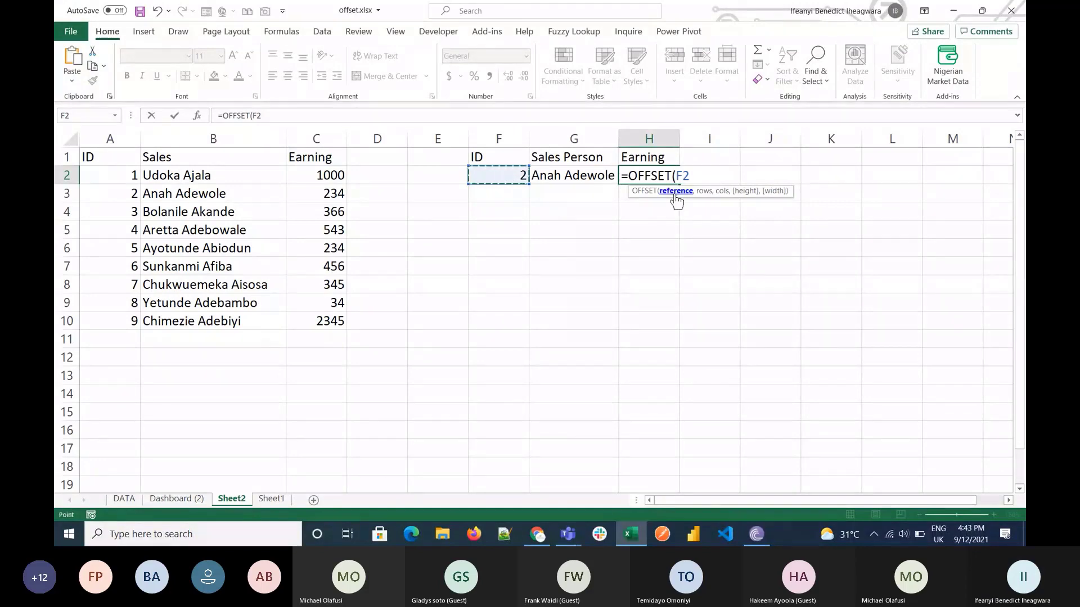
{"action": "type", "text": ","}
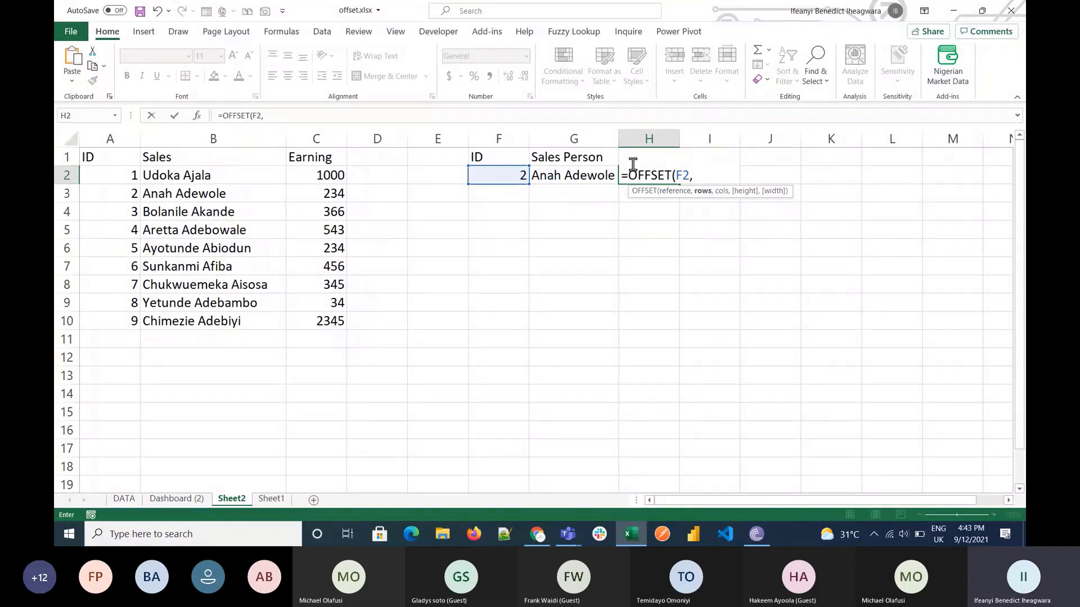
{"action": "key", "text": "BackSpace"}
{"action": "key", "text": "BackSpace"}
{"action": "key", "text": "BackSpace"}
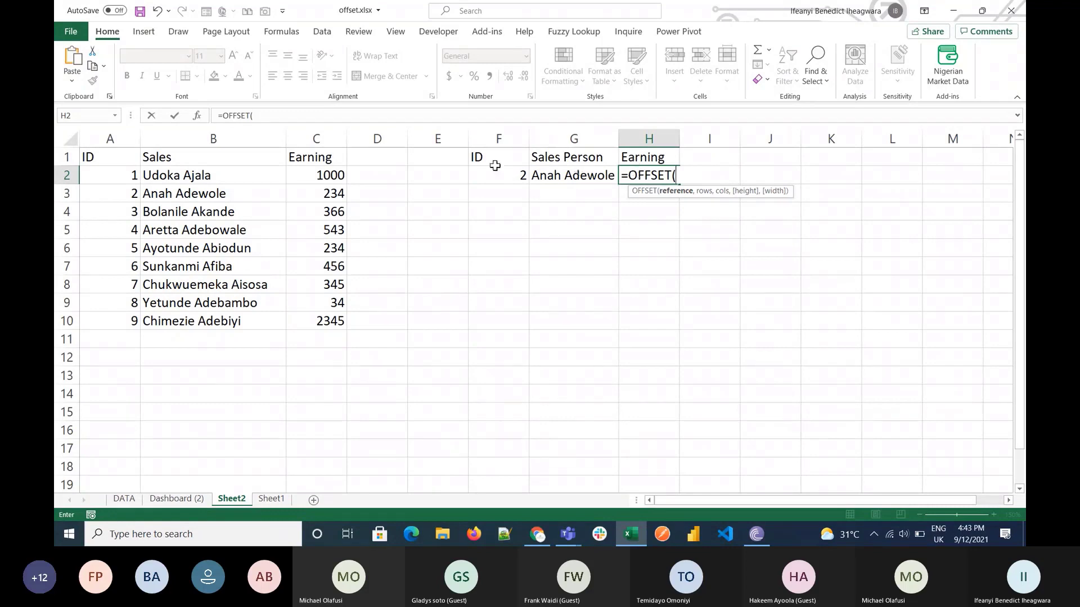
{"action": "left_click", "coordinate": [320, 157]}
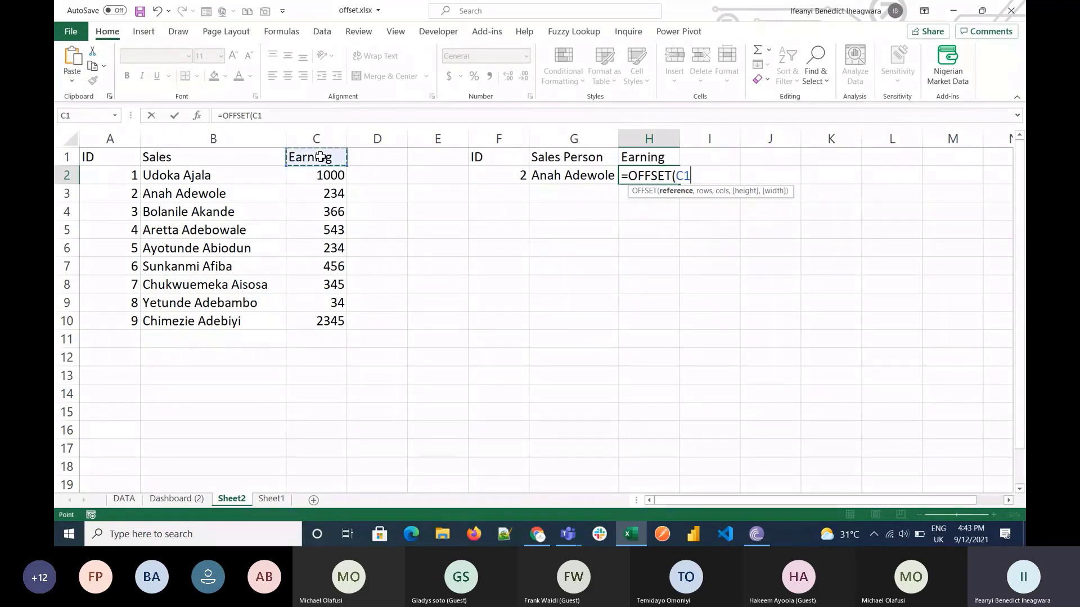
{"action": "type", "text": ","}
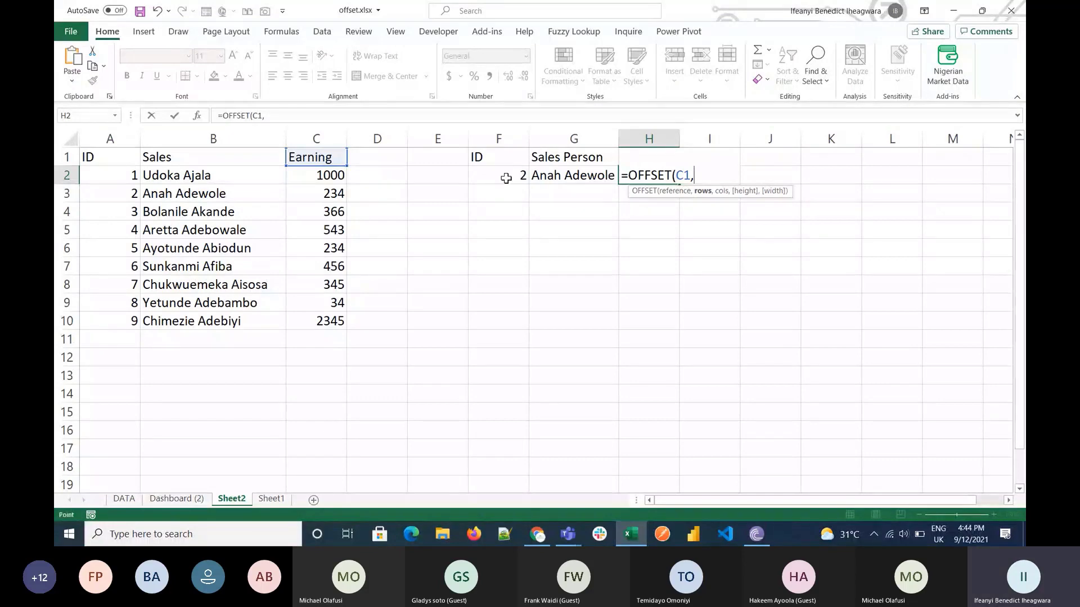
{"action": "left_click", "coordinate": [506, 178]}
{"action": "type", "text": ","}
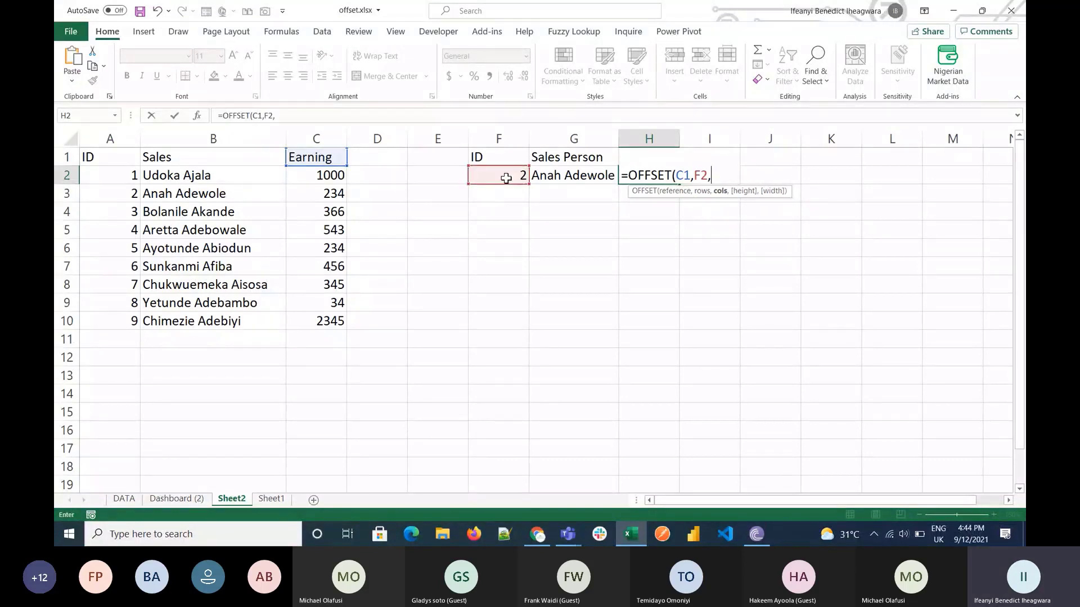
{"action": "type", "text": "0)"}
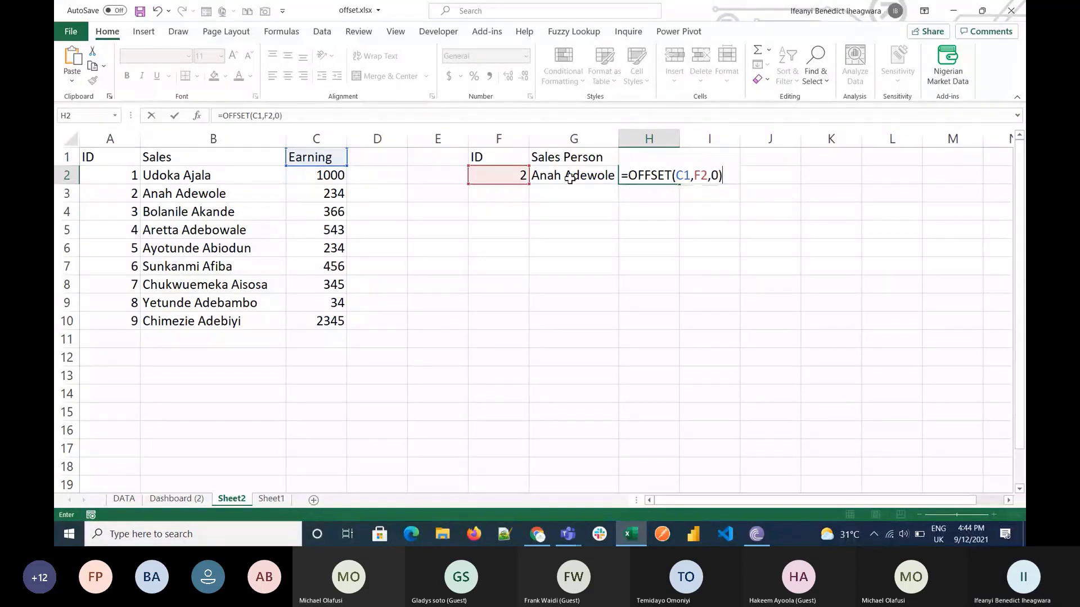
{"action": "key", "text": "Return"}
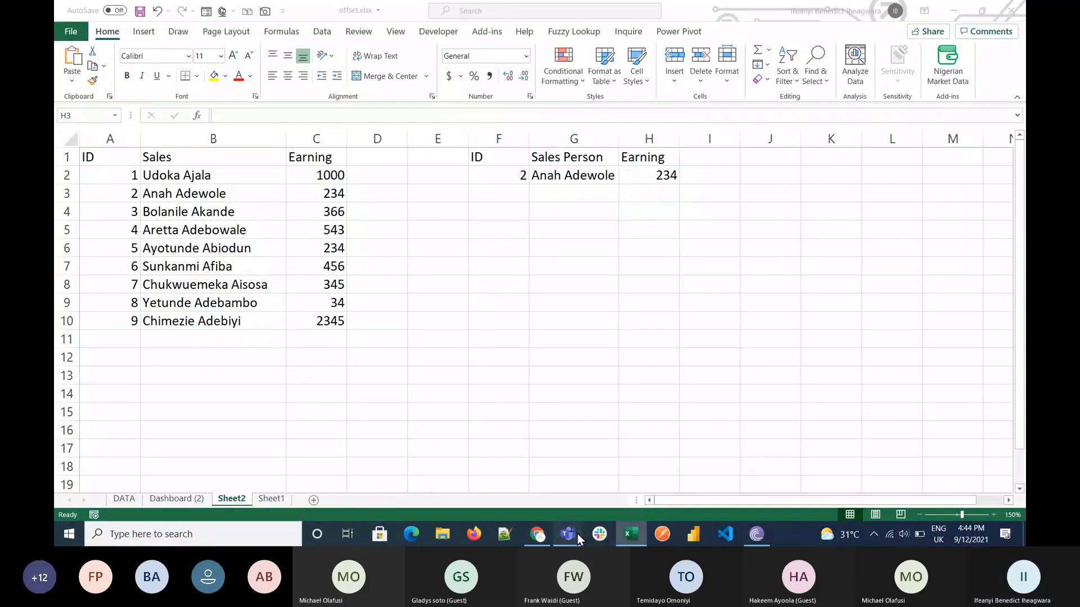
Step: Minimize the Teams meeting window to get back to Excel
{"action": "mouse_move", "coordinate": [577, 534]}
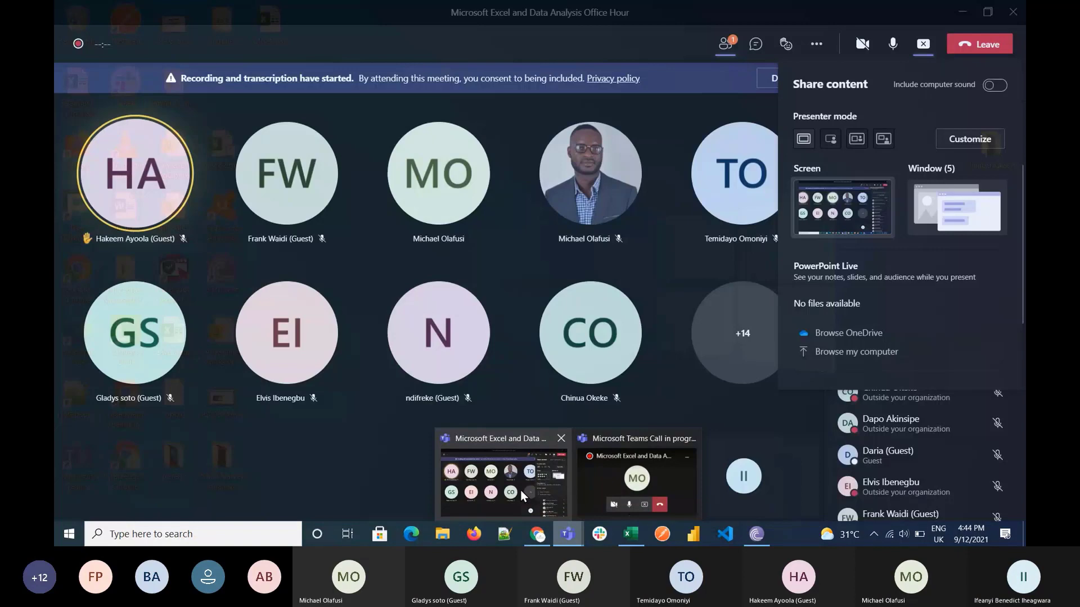
{"action": "left_click", "coordinate": [521, 490]}
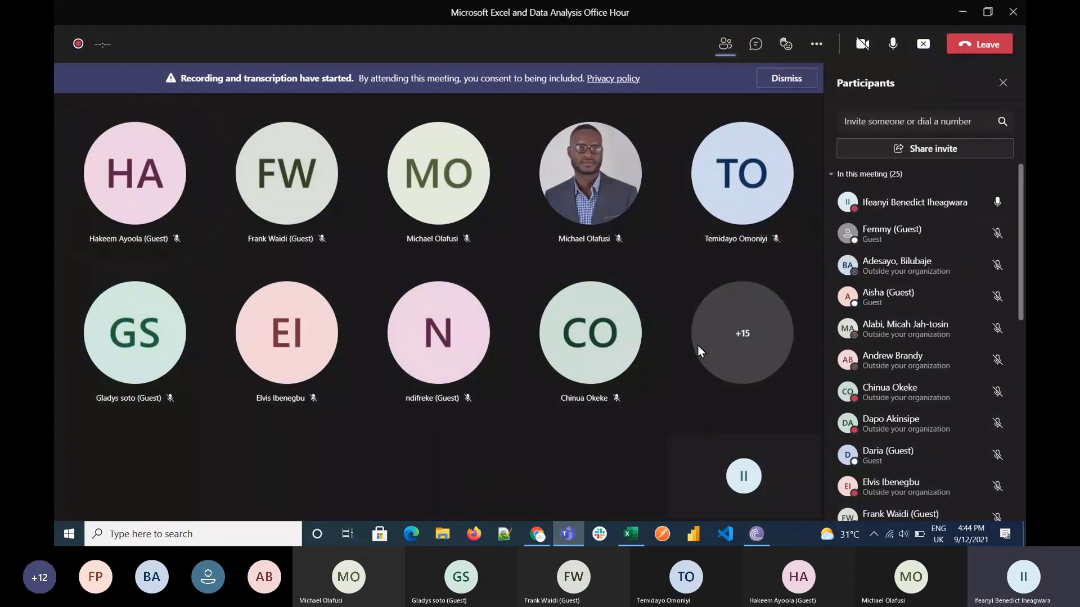
{"action": "left_click", "coordinate": [959, 12]}
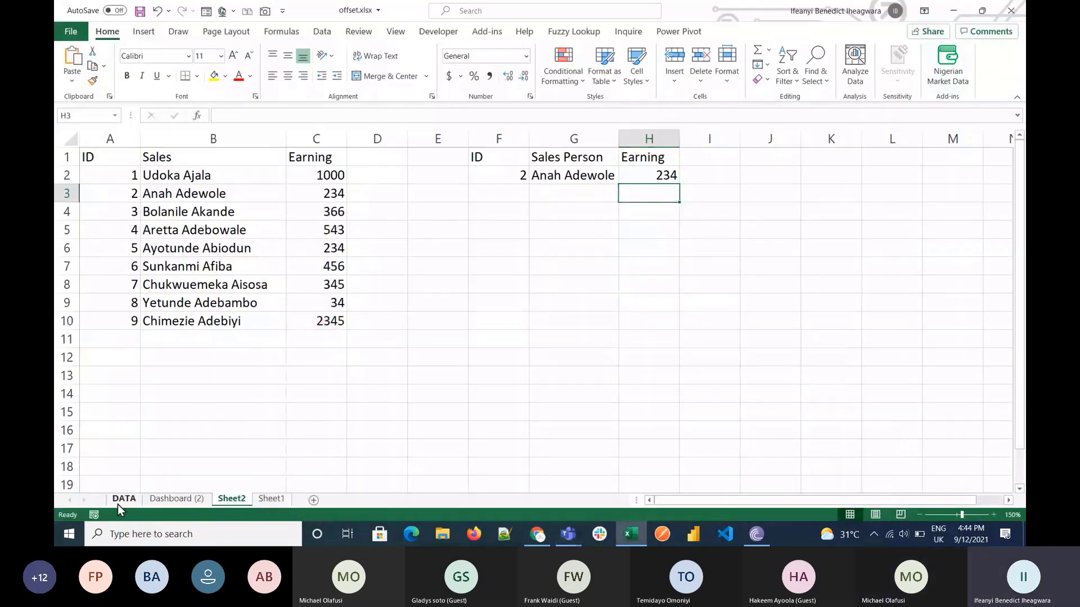
Step: Browse the DATA, Sheet1 and Dashboard (2) sheets, cancelling a deletion of Dashboard (2)
{"action": "left_click", "coordinate": [119, 502]}
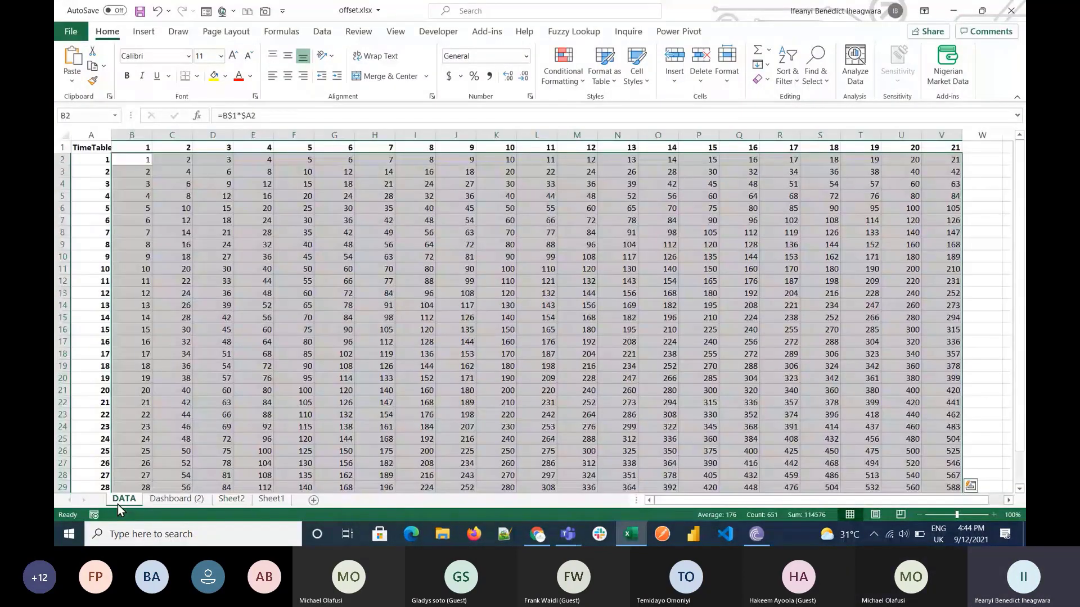
{"action": "left_click", "coordinate": [257, 506]}
{"action": "left_click", "coordinate": [193, 500]}
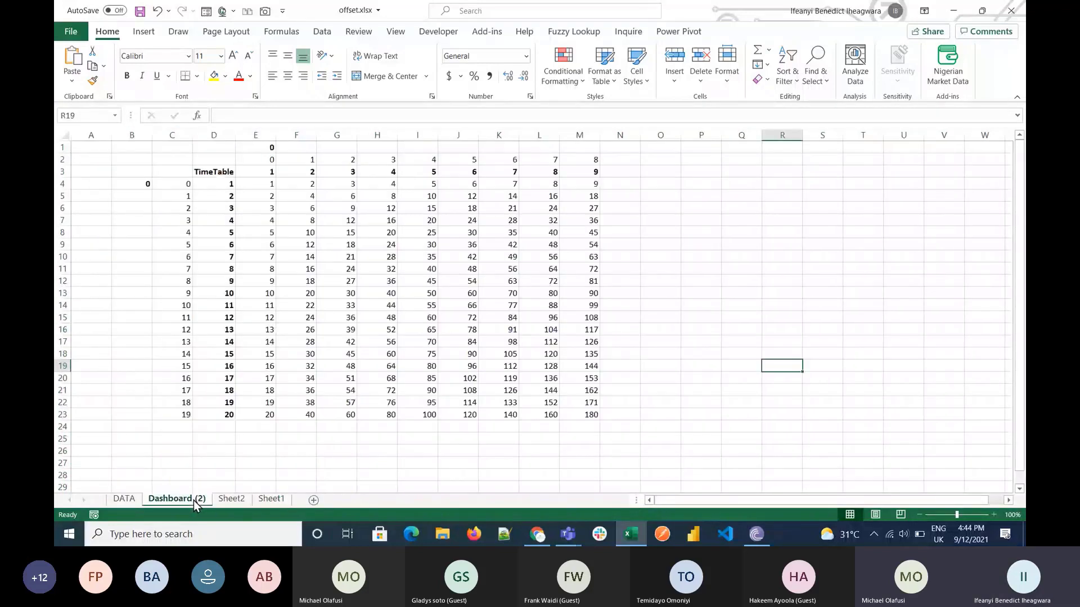
{"action": "right_click", "coordinate": [193, 501]}
{"action": "left_click", "coordinate": [240, 345]}
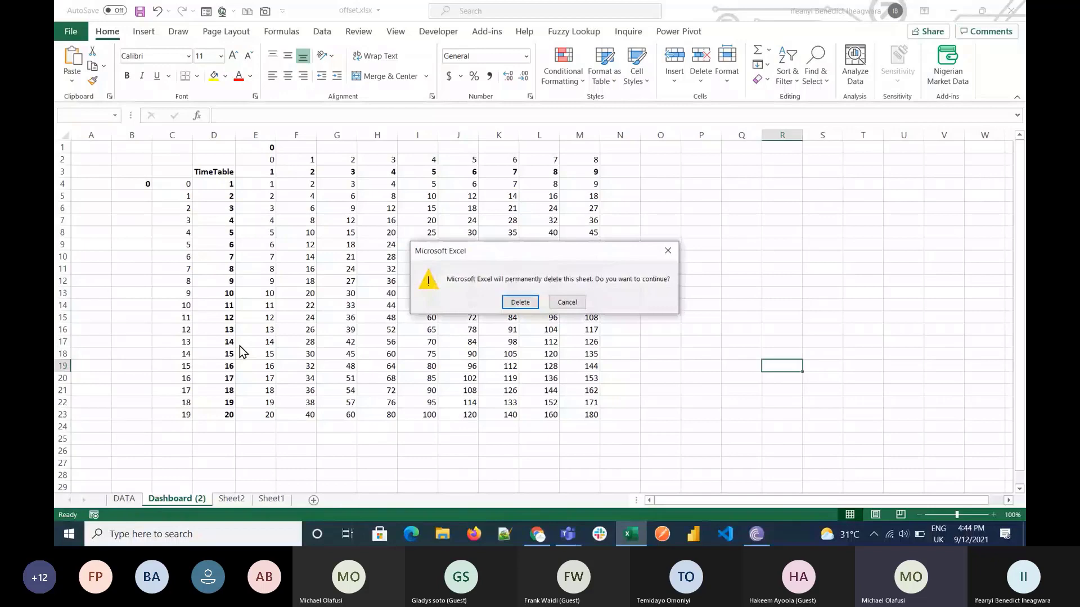
{"action": "left_click", "coordinate": [573, 304]}
{"action": "left_click", "coordinate": [248, 502]}
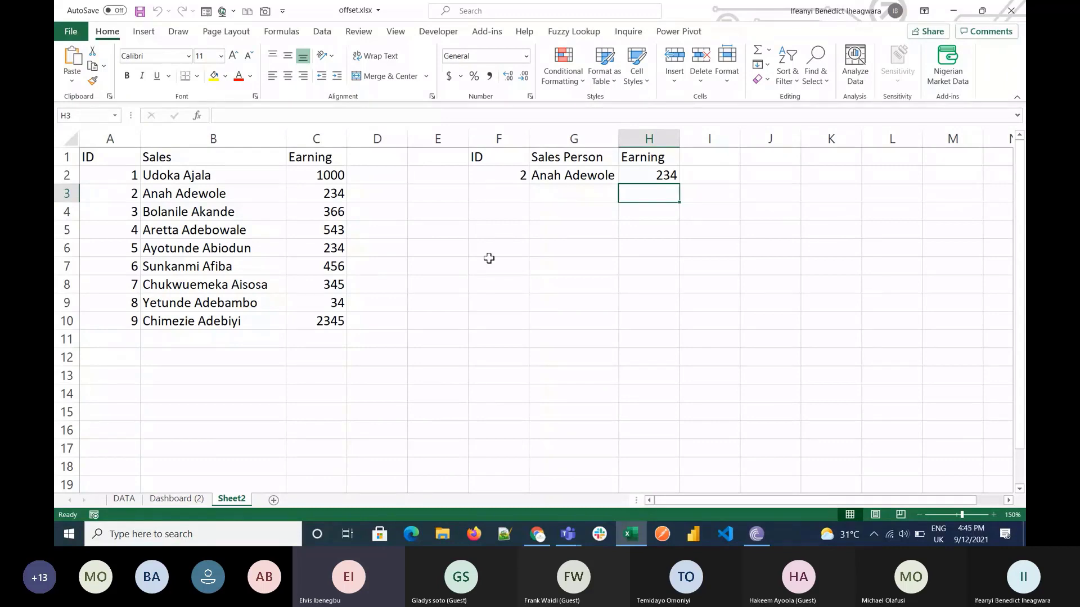
{"action": "key", "text": "Left"}
{"action": "key", "text": "Left"}
{"action": "key", "text": "Down"}
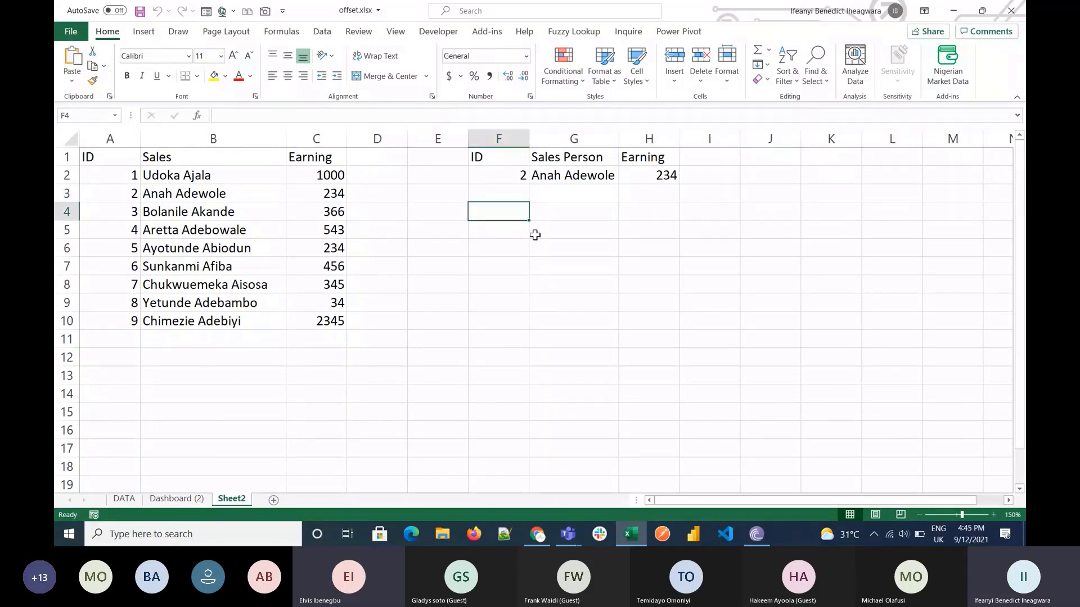
{"action": "key", "text": "Up"}
{"action": "key", "text": "Up"}
{"action": "key", "text": "shift+Right"}
{"action": "key", "text": "shift+Right"}
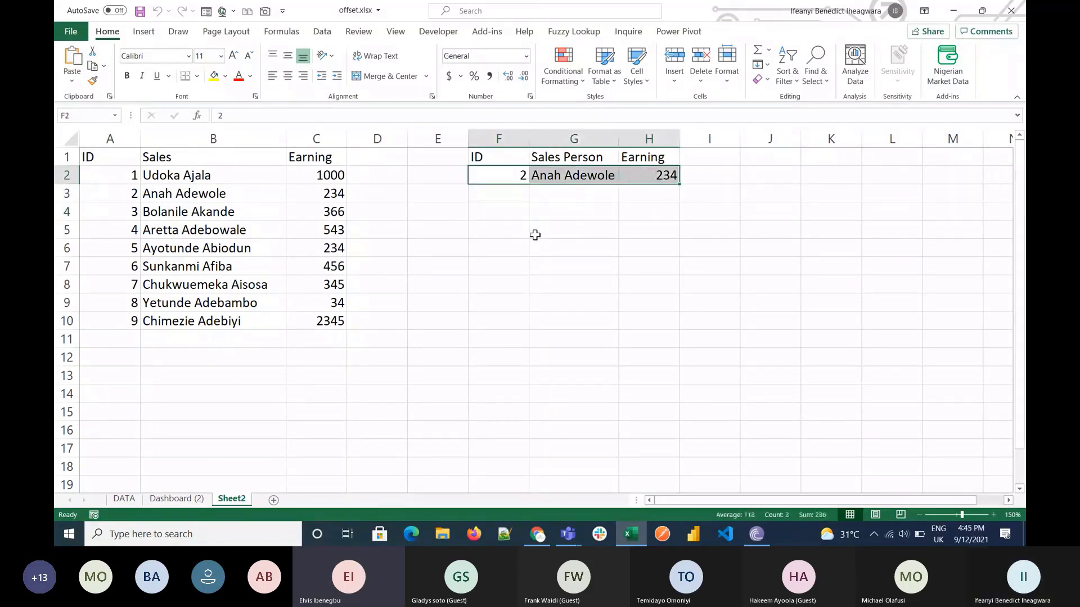
{"action": "key", "text": "Delete"}
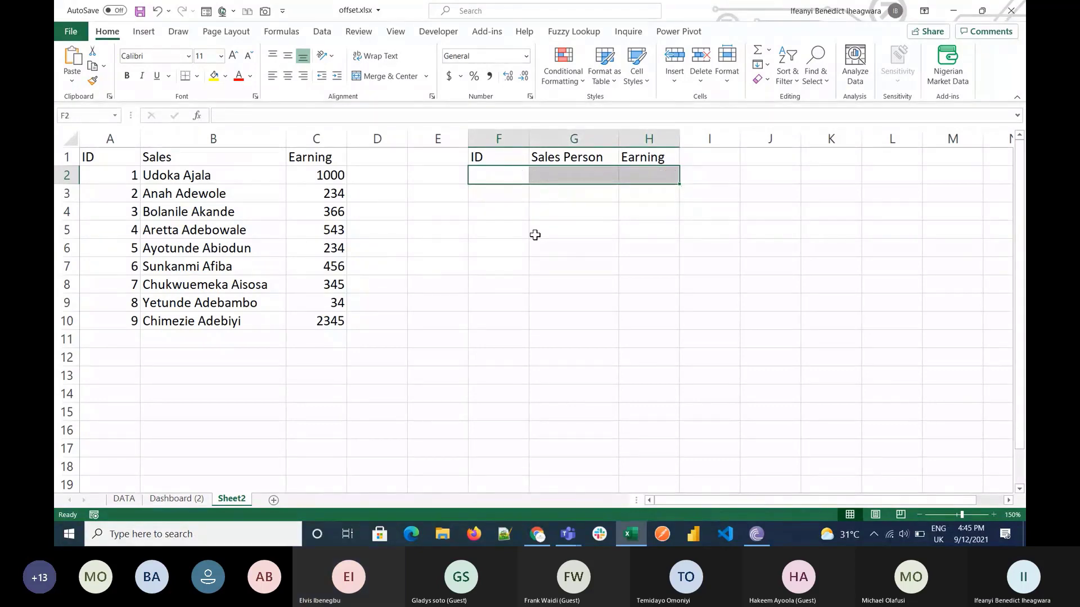
{"action": "key", "text": "Left"}
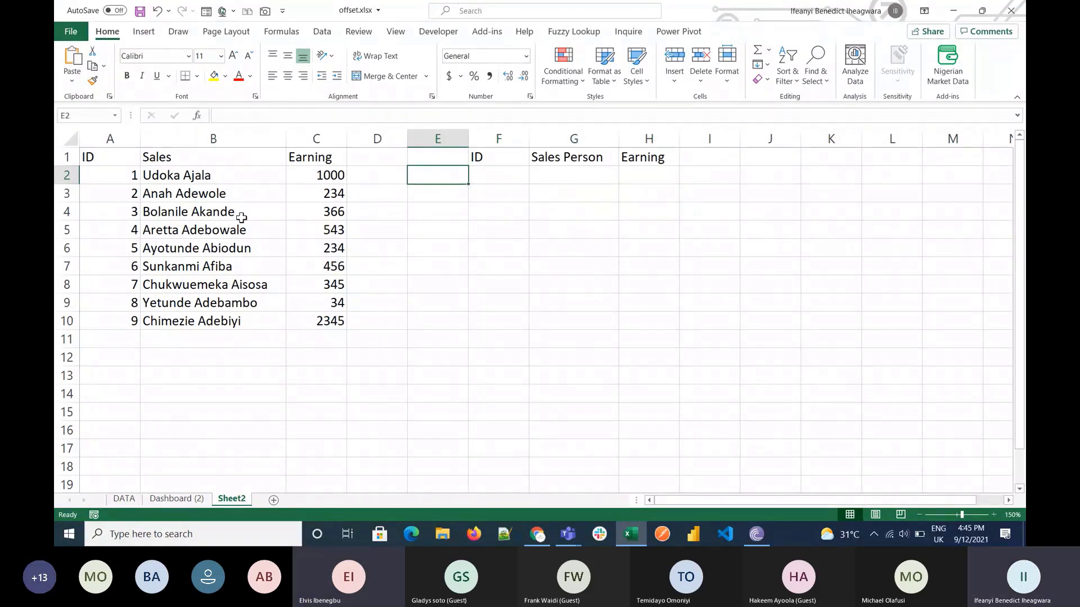
{"action": "left_click_drag", "start_coordinate": [214, 157], "coordinate": [200, 320]}
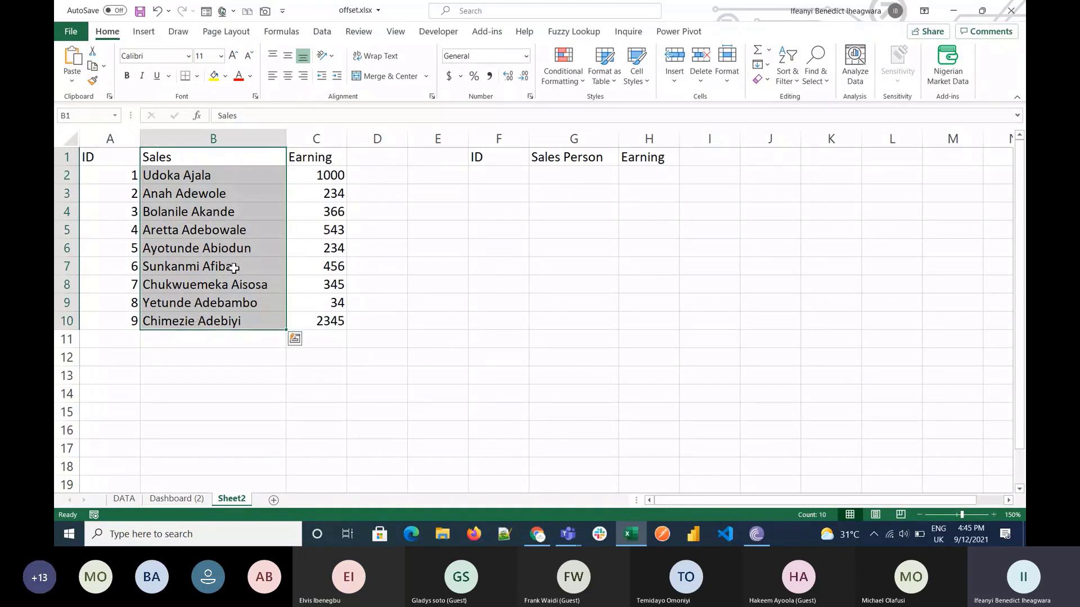
{"action": "left_click_drag", "start_coordinate": [326, 160], "coordinate": [326, 317]}
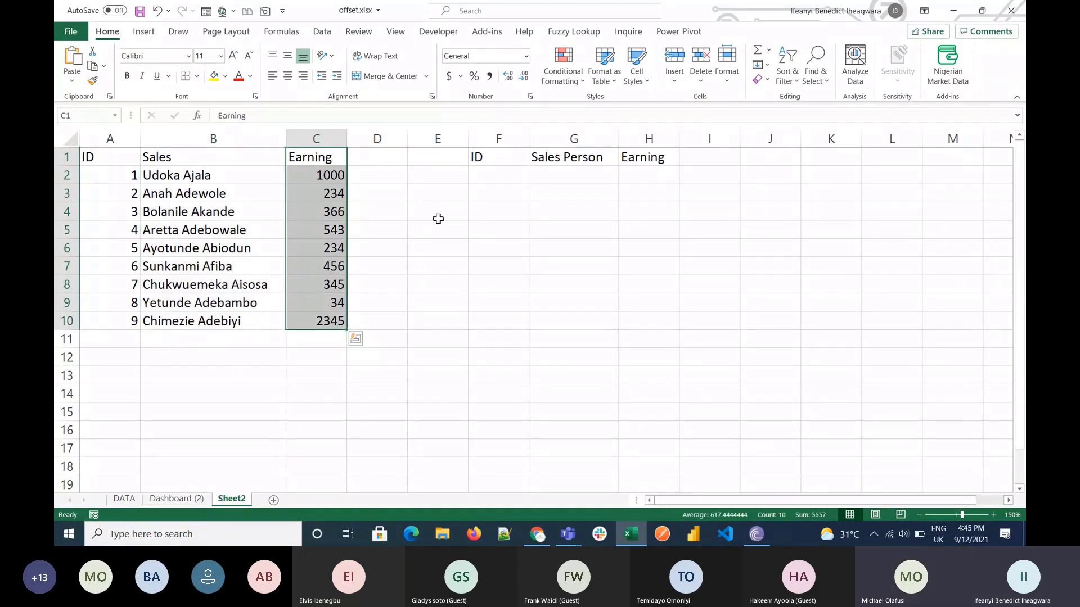
{"action": "left_click", "coordinate": [503, 175]}
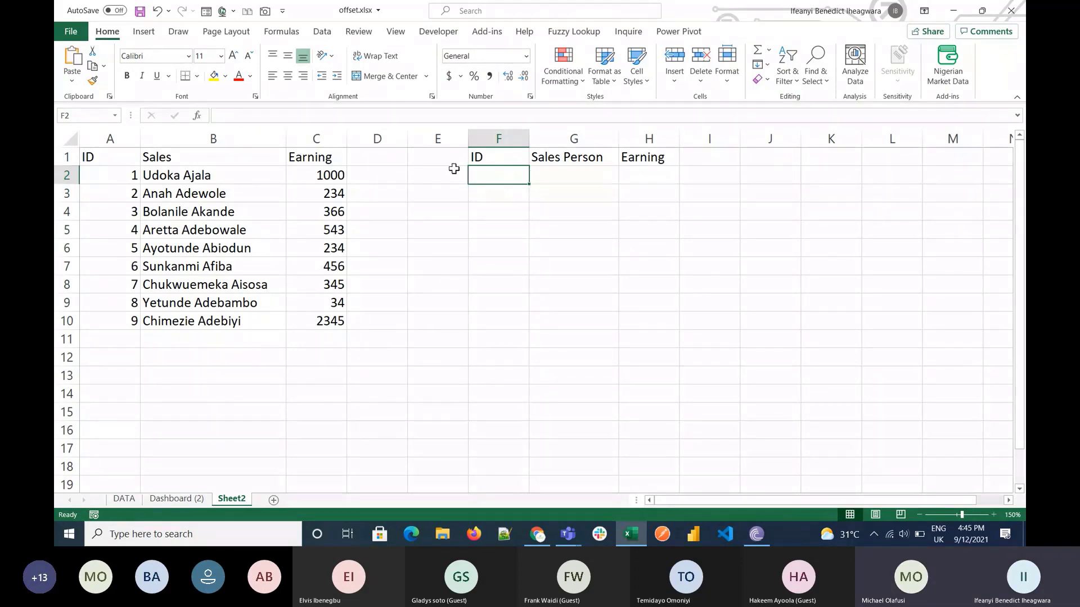
{"action": "left_click", "coordinate": [130, 179]}
{"action": "left_click_drag", "start_coordinate": [130, 179], "coordinate": [125, 319]}
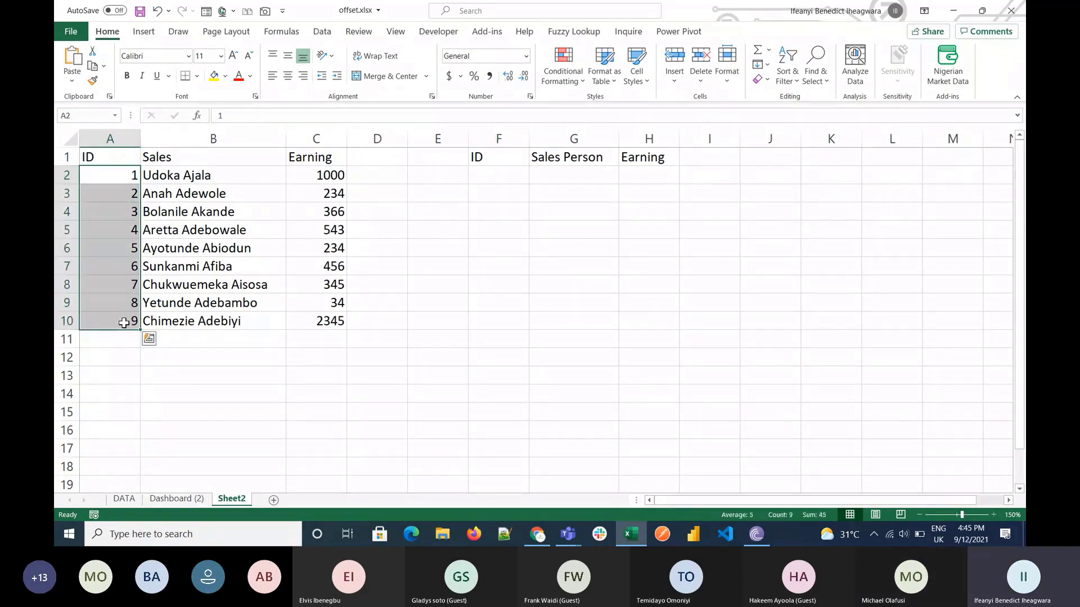
{"action": "left_click", "coordinate": [588, 182]}
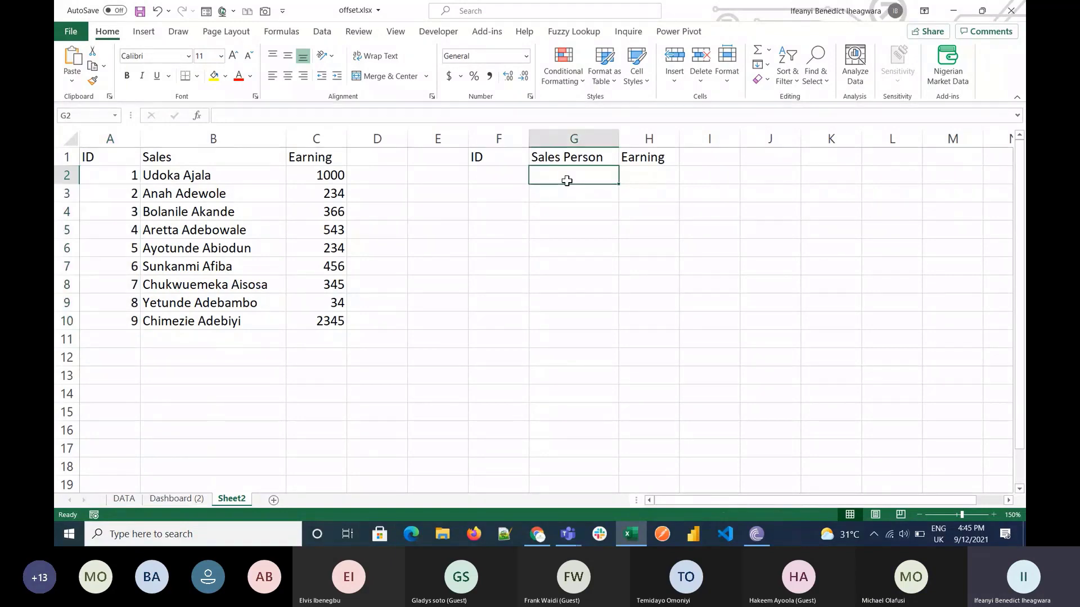
Step: Enter ID 5 in F2 and zoom the sheet to 170%
{"action": "key", "text": "Left"}
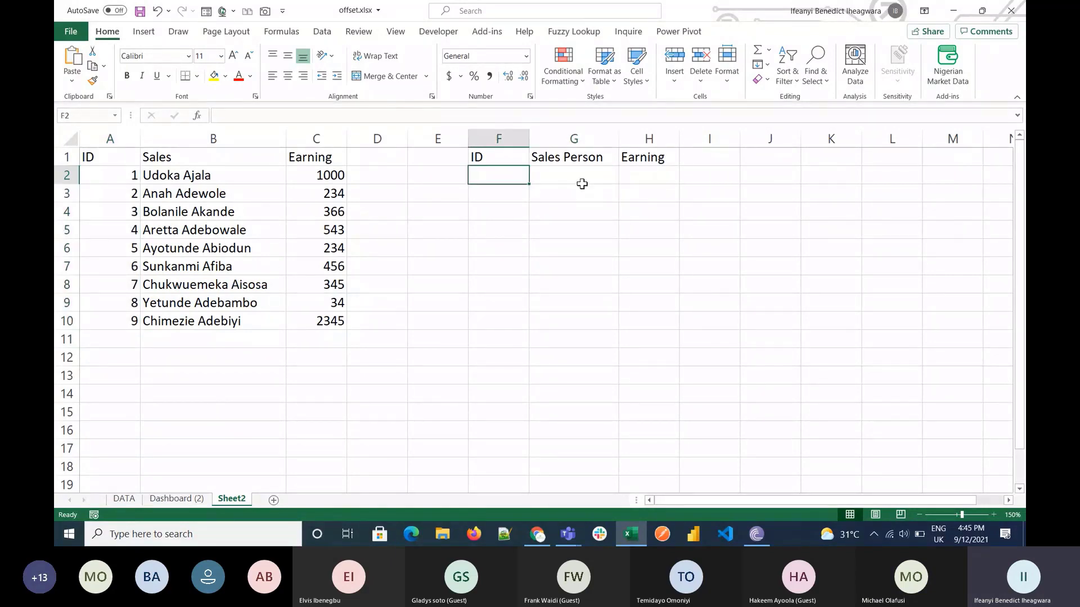
{"action": "type", "text": "2"}
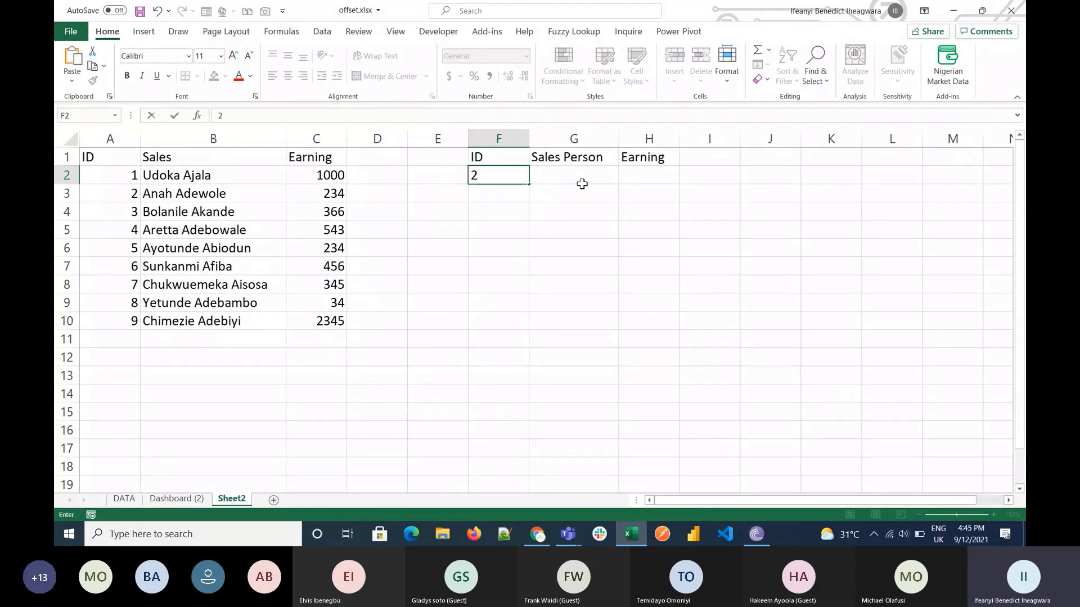
{"action": "key", "text": "ctrl+Return"}
{"action": "type", "text": "5"}
{"action": "left_click", "coordinate": [582, 183]}
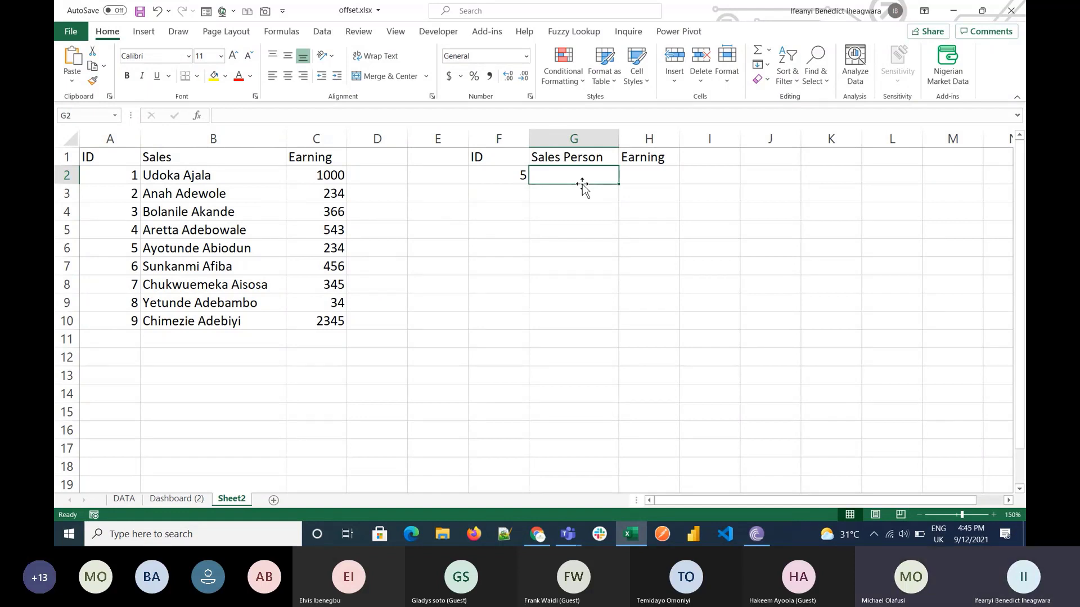
{"action": "type", "text": "=off"}
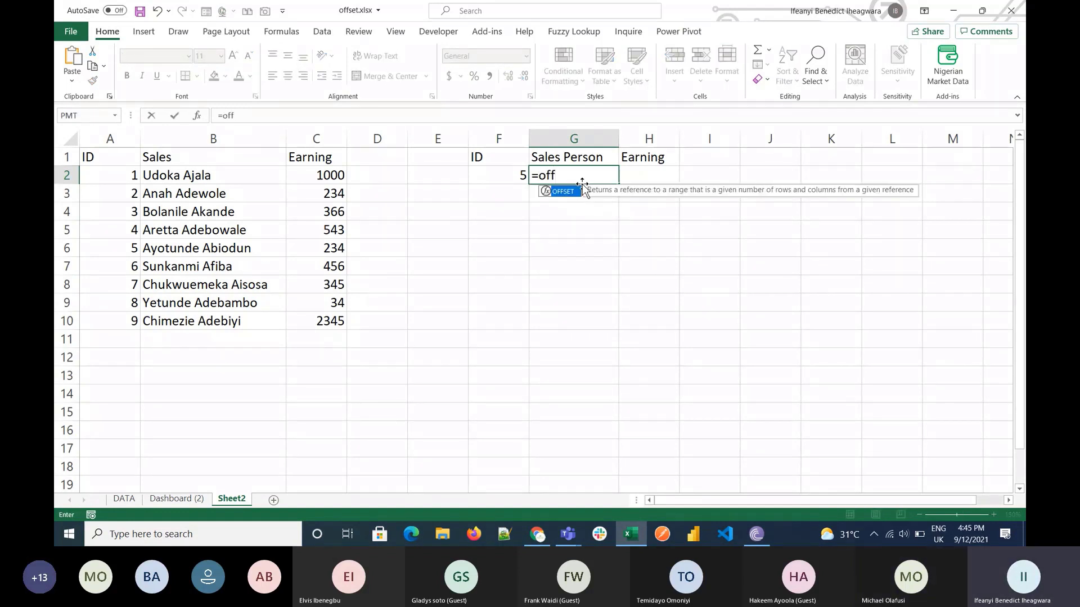
{"action": "key", "text": "Tab"}
{"action": "key", "text": "BackSpace"}
{"action": "key", "text": "BackSpace"}
{"action": "key", "text": "BackSpace"}
{"action": "key", "text": "BackSpace"}
{"action": "key", "text": "BackSpace"}
{"action": "key", "text": "BackSpace"}
{"action": "key", "text": "BackSpace"}
{"action": "key", "text": "BackSpace"}
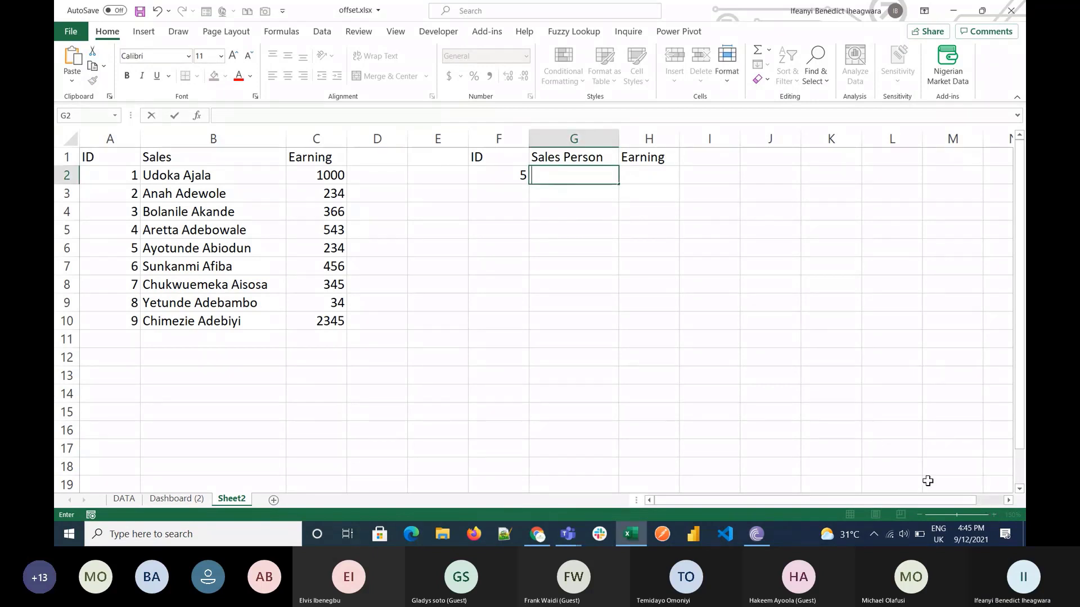
{"action": "left_click", "coordinate": [709, 394]}
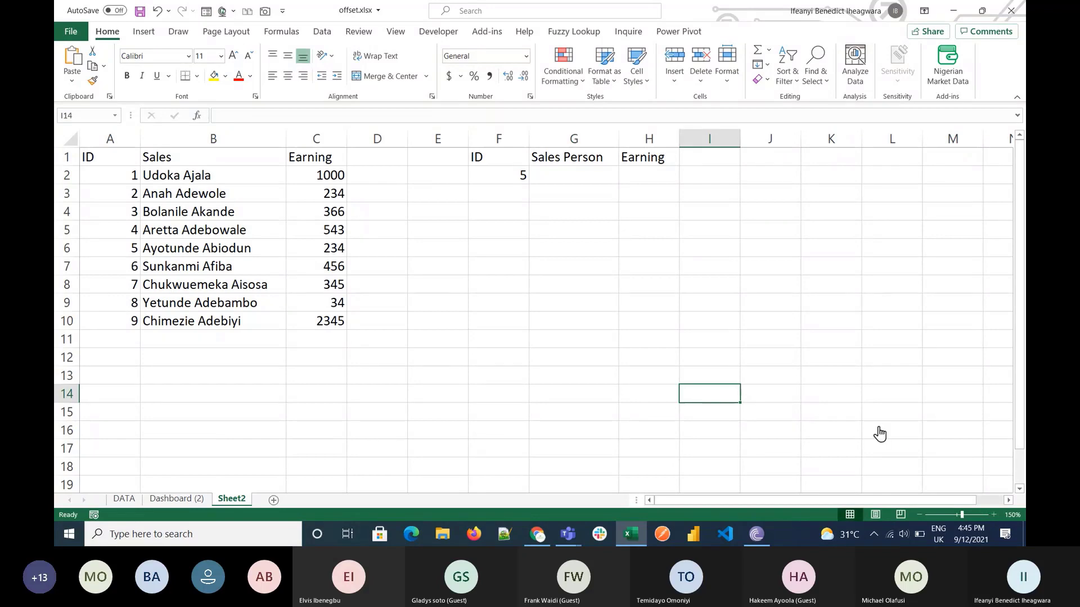
{"action": "left_click", "coordinate": [994, 514]}
{"action": "left_click", "coordinate": [994, 514]}
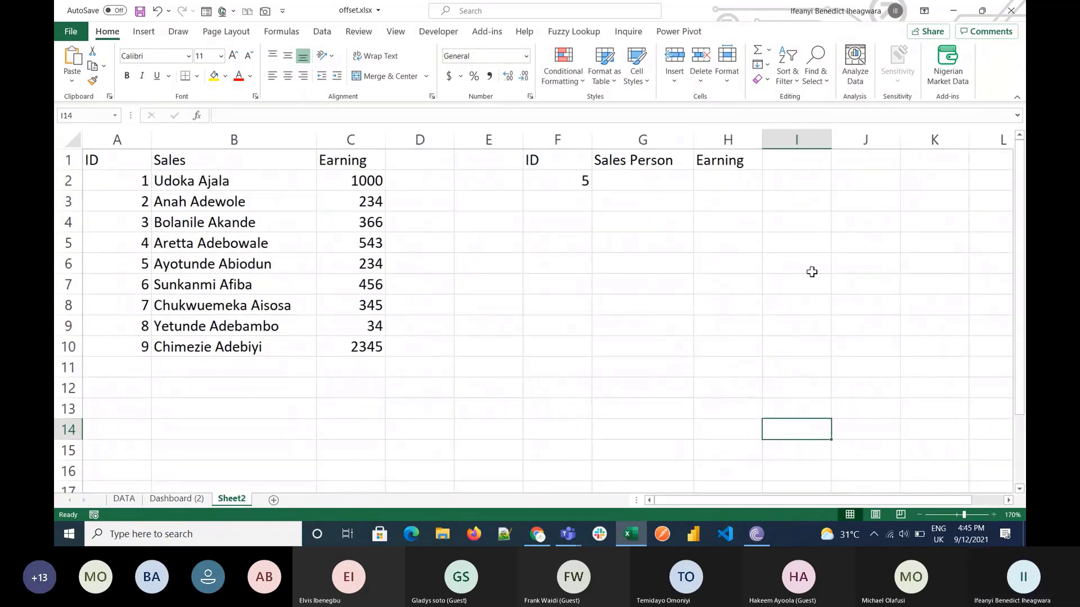
Step: Enter =OFFSET(B1,F2,0) in G2 to return the sales person for ID 5
{"action": "left_click", "coordinate": [647, 189]}
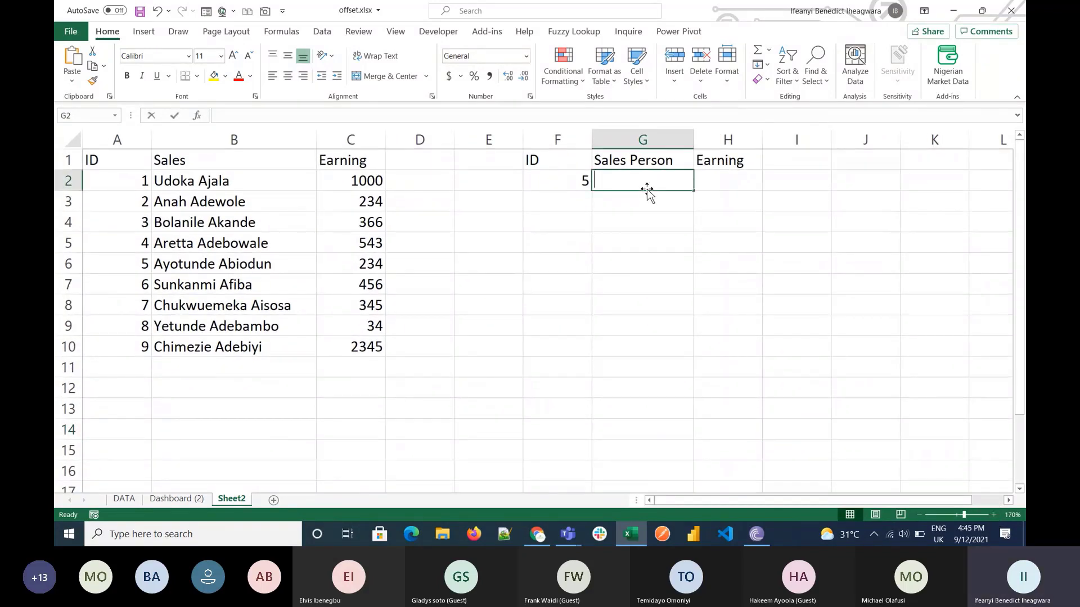
{"action": "type", "text": "=off"}
{"action": "key", "text": "Tab"}
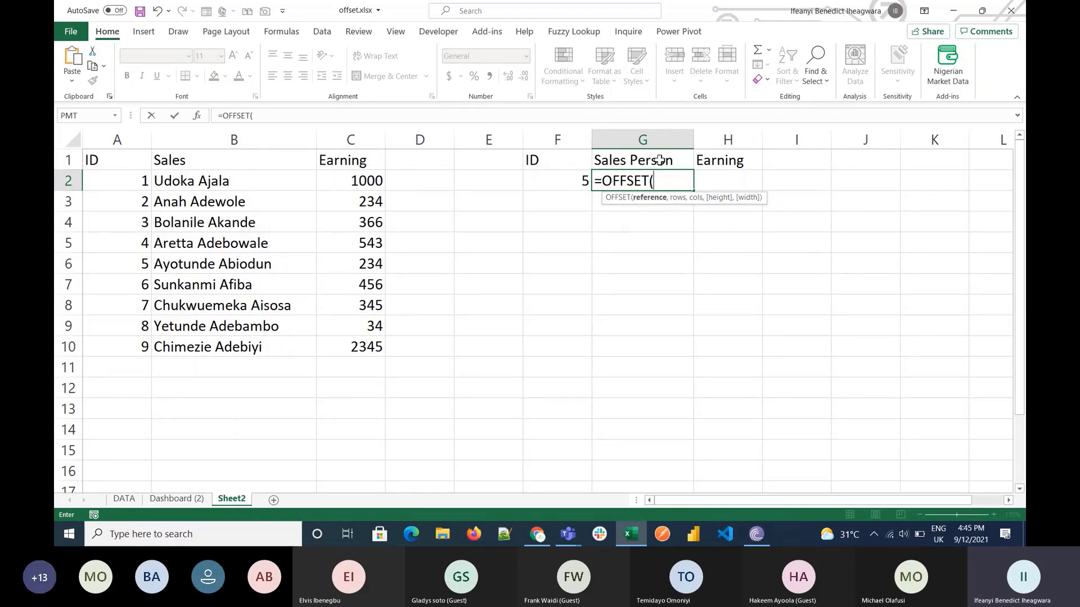
{"action": "left_click", "coordinate": [186, 162]}
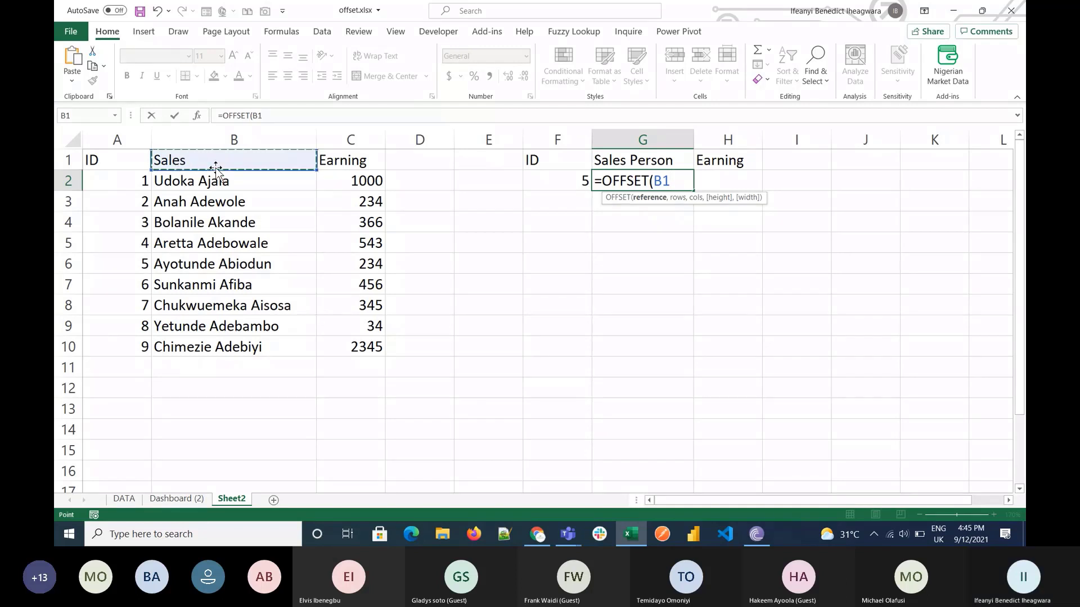
{"action": "type", "text": ","}
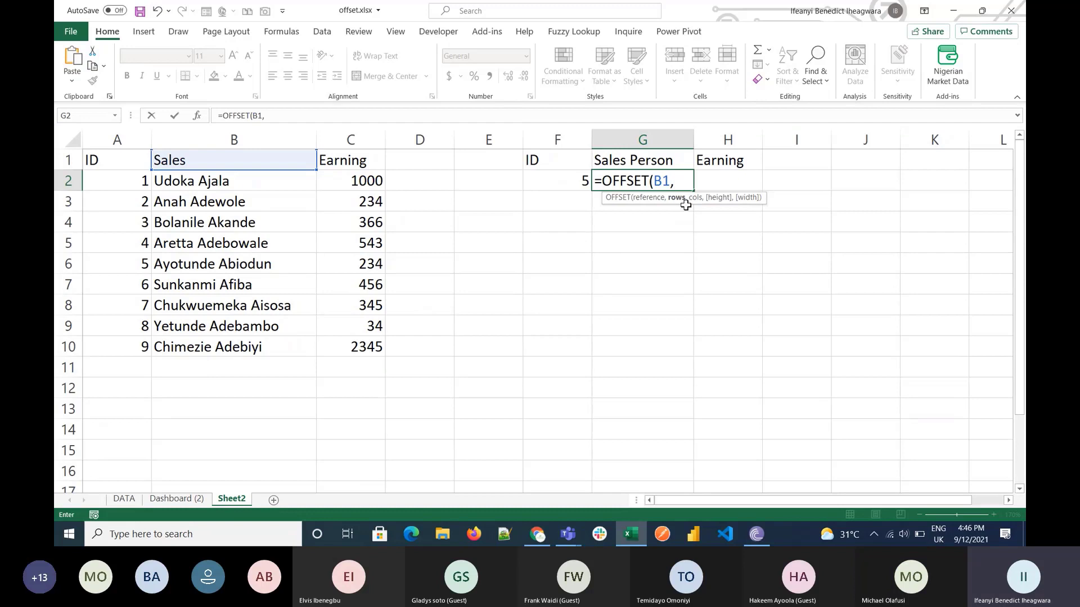
{"action": "left_click", "coordinate": [545, 189]}
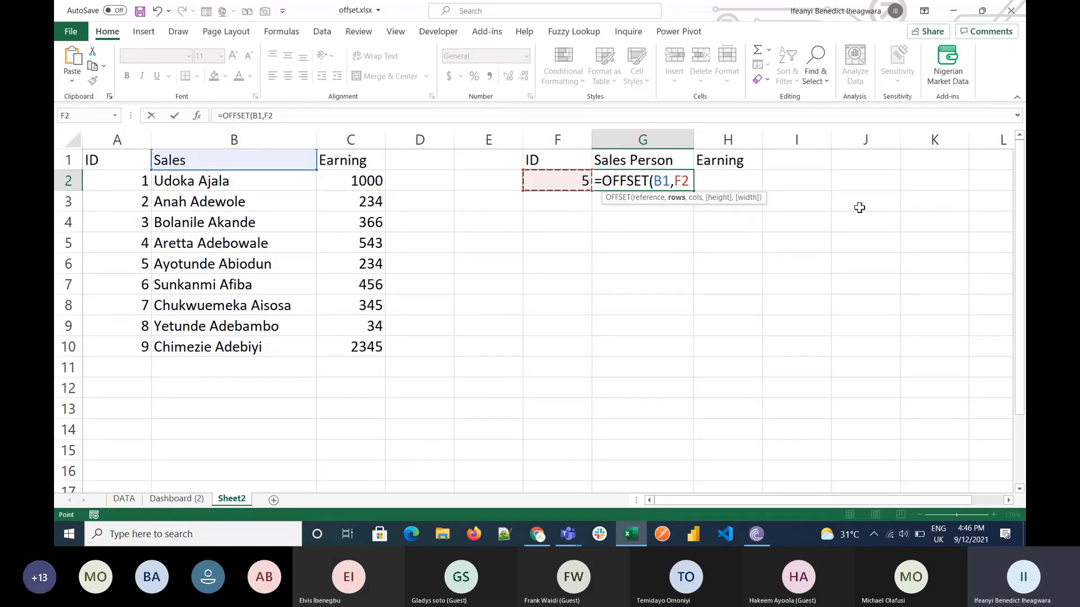
{"action": "type", "text": ","}
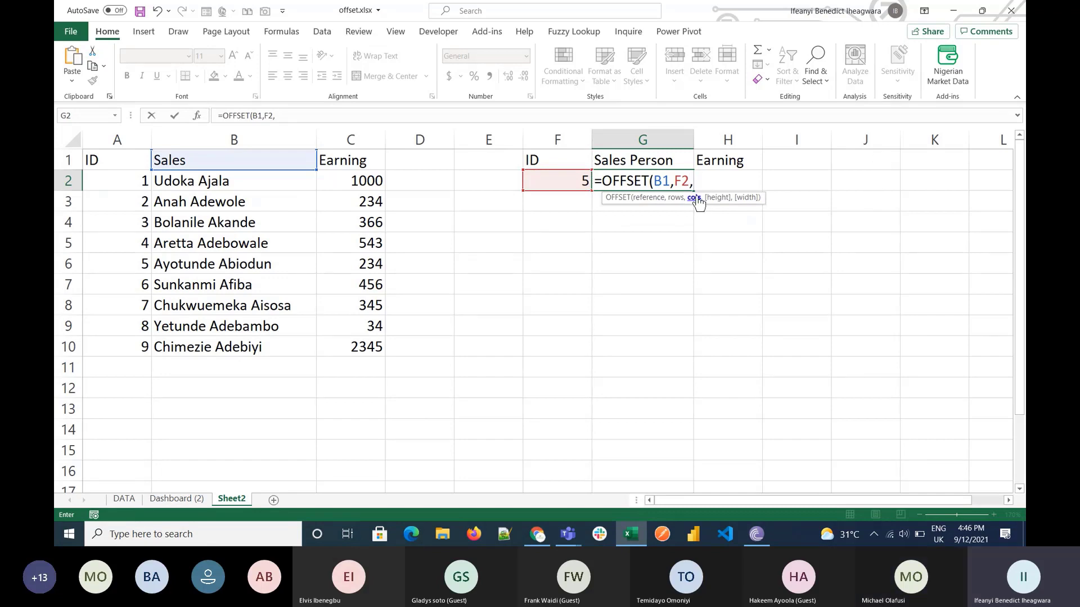
{"action": "left_click", "coordinate": [661, 181]}
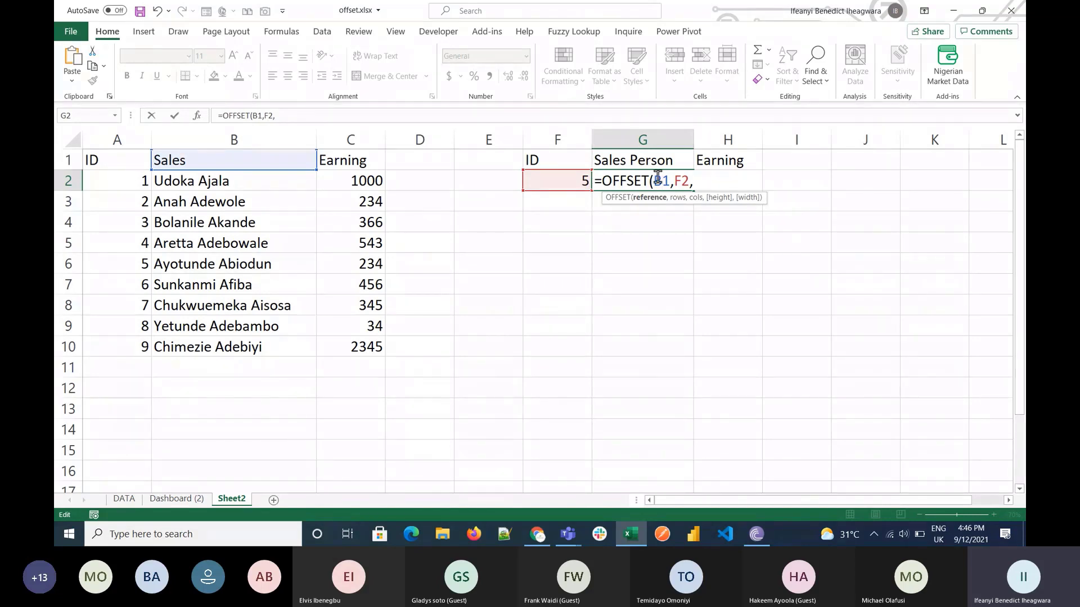
{"action": "left_click", "coordinate": [695, 186]}
{"action": "type", "text": "0"}
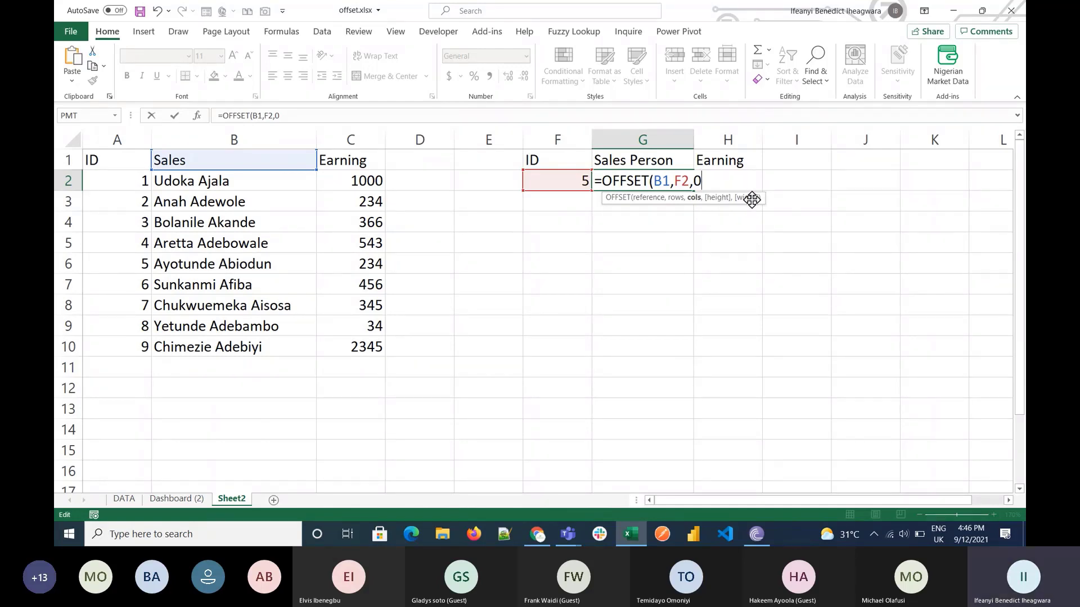
{"action": "type", "text": ")"}
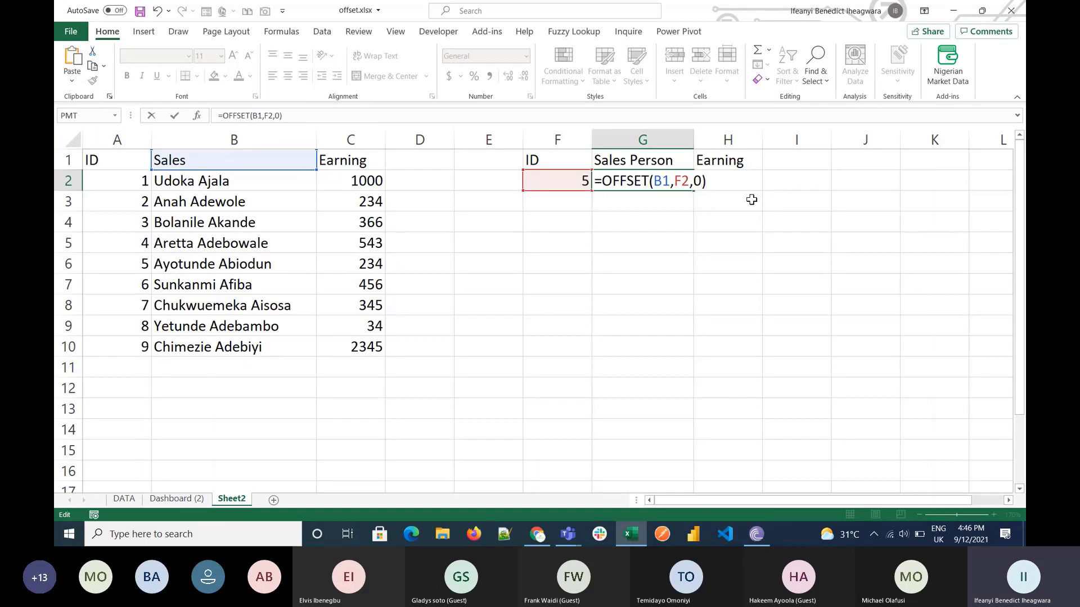
{"action": "key", "text": "Return"}
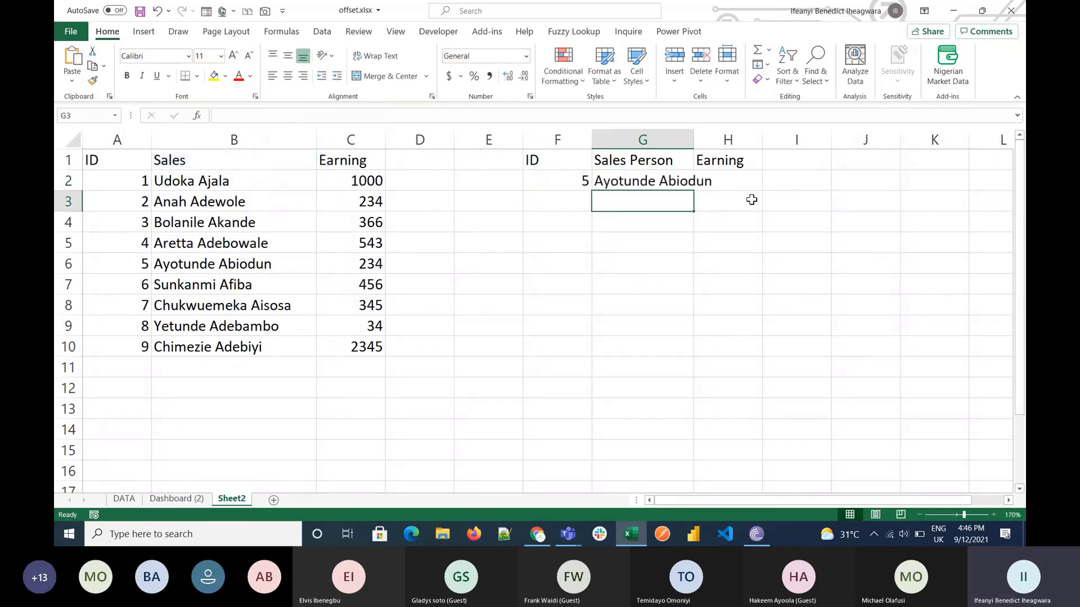
Step: Change the ID in F2 to 8 so the looked-up name updates
{"action": "left_click", "coordinate": [565, 182]}
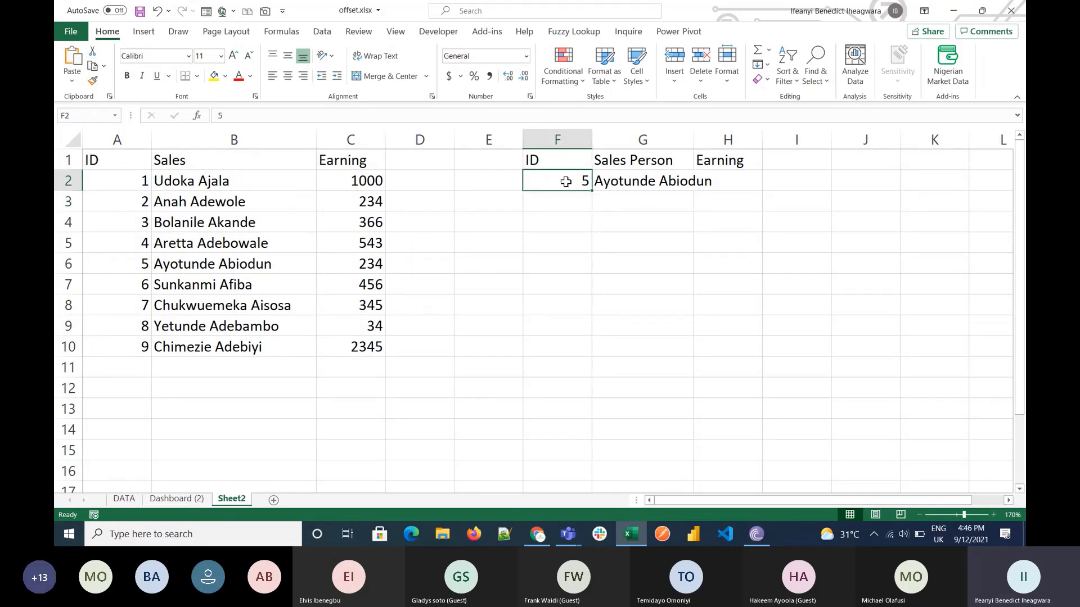
{"action": "type", "text": "8"}
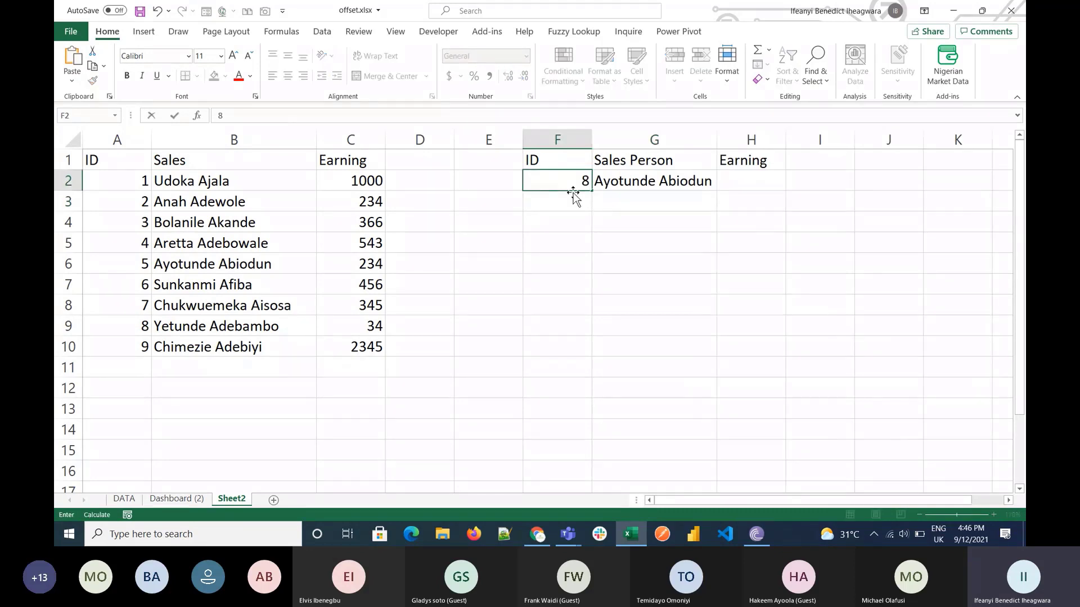
{"action": "key", "text": "Return"}
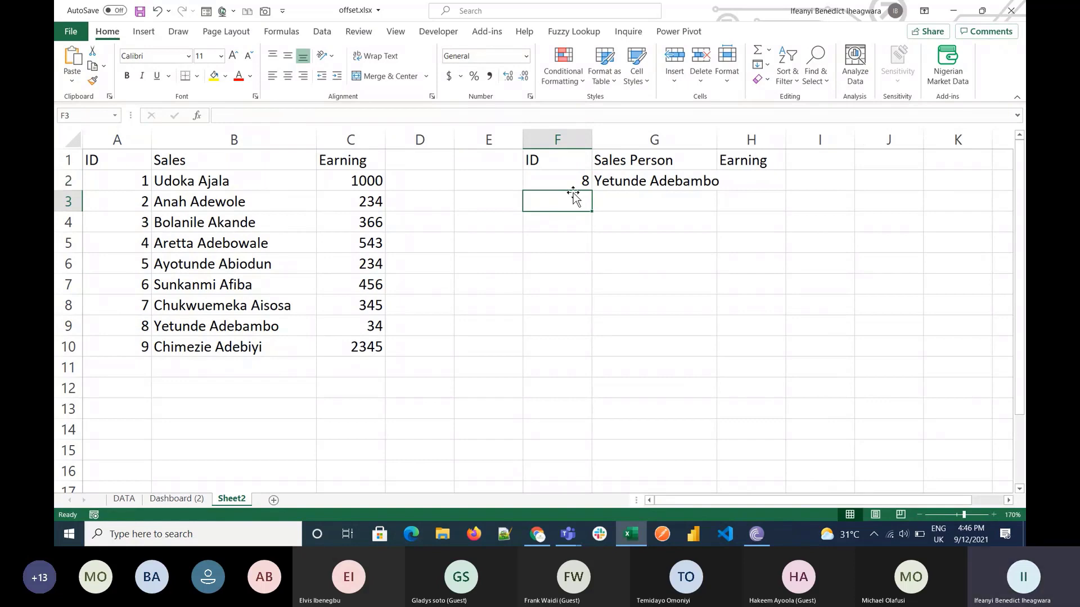
{"action": "key", "text": "Up"}
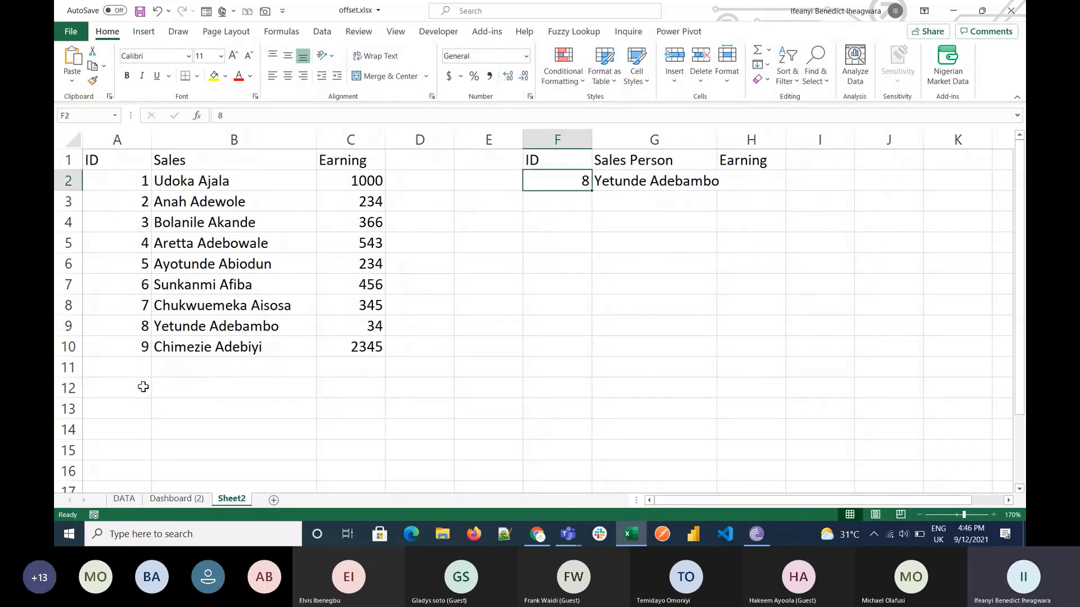
Step: Widen the Sales Person column to fit the name, then open the DATA sheet
{"action": "left_click_drag", "start_coordinate": [718, 148], "coordinate": [719, 147]}
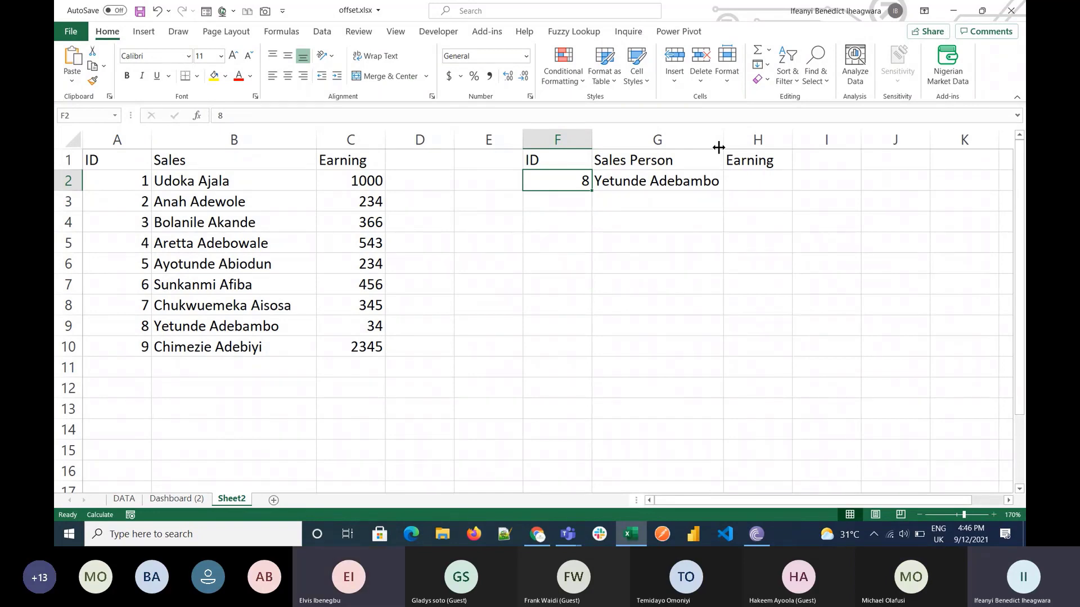
{"action": "left_click", "coordinate": [590, 346]}
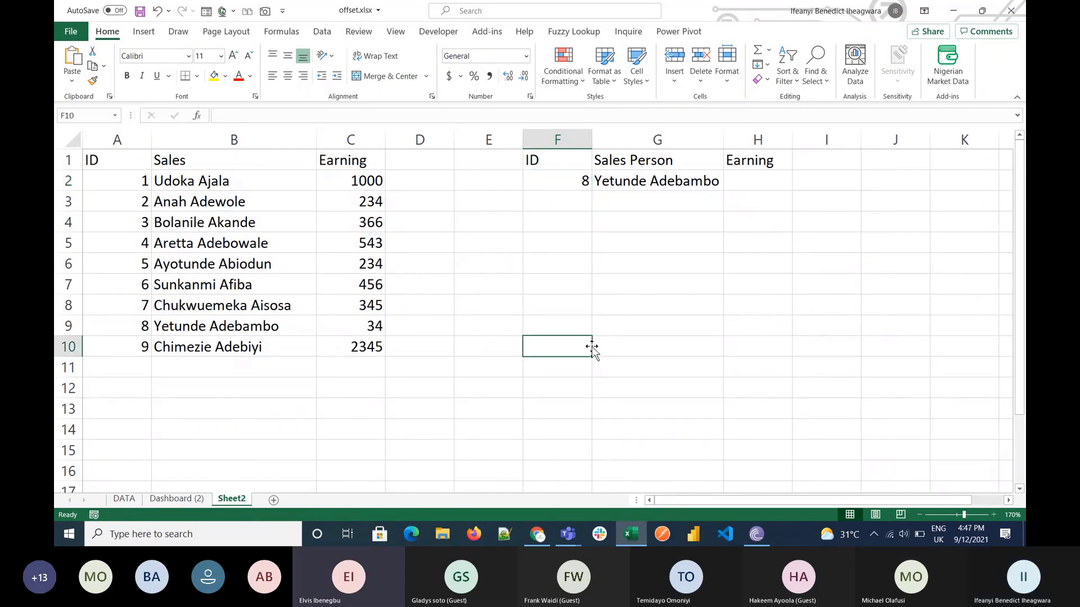
{"action": "left_click", "coordinate": [134, 502]}
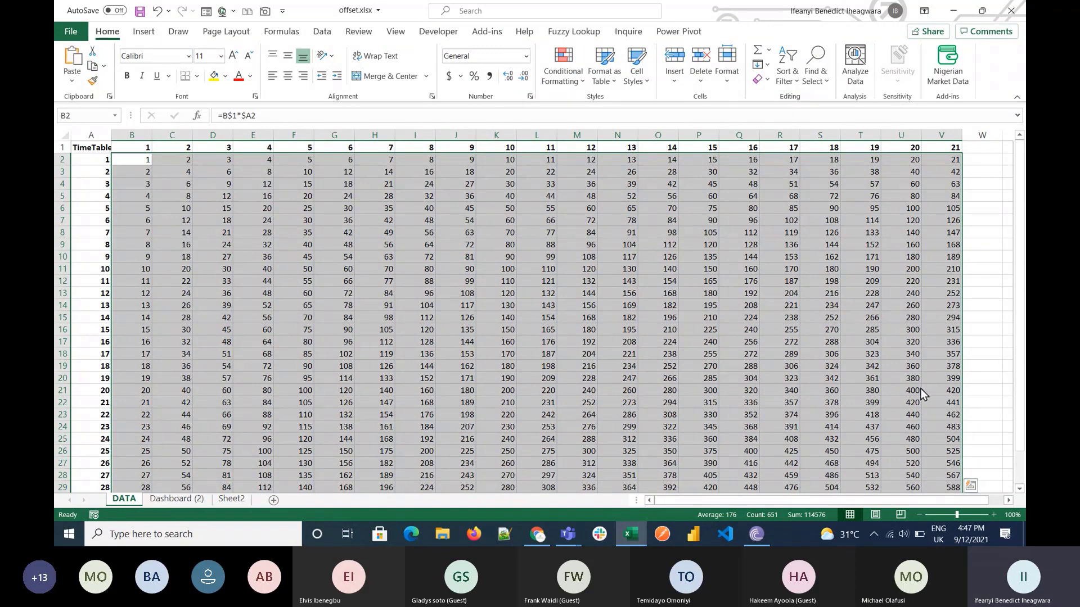
Step: Autofit column A, fill row 1 and column A yellow, then open Dashboard (2)
{"action": "left_click", "coordinate": [449, 335]}
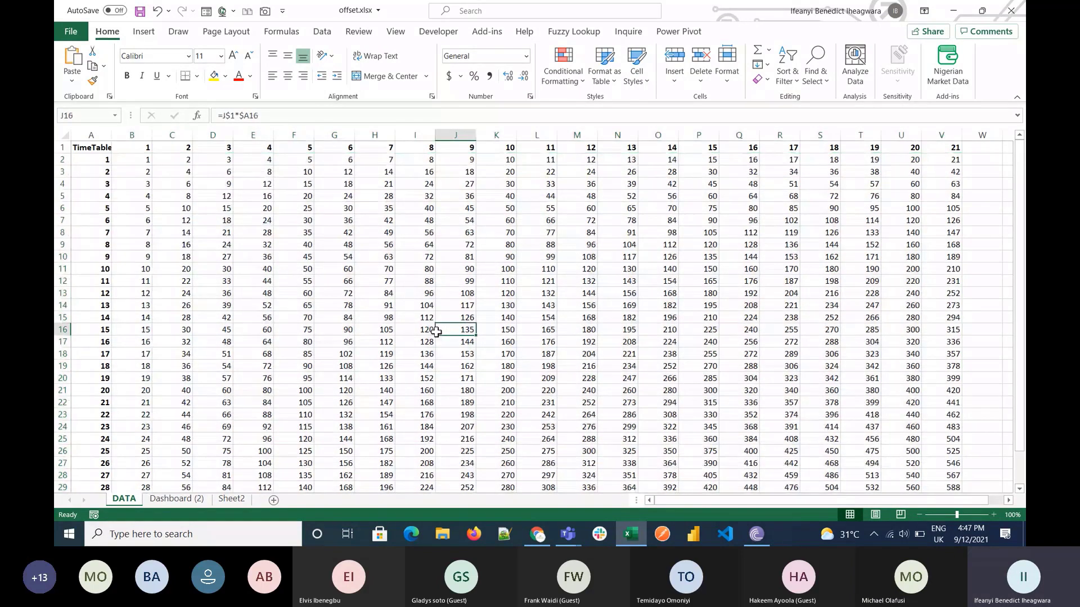
{"action": "double_click", "coordinate": [111, 136]}
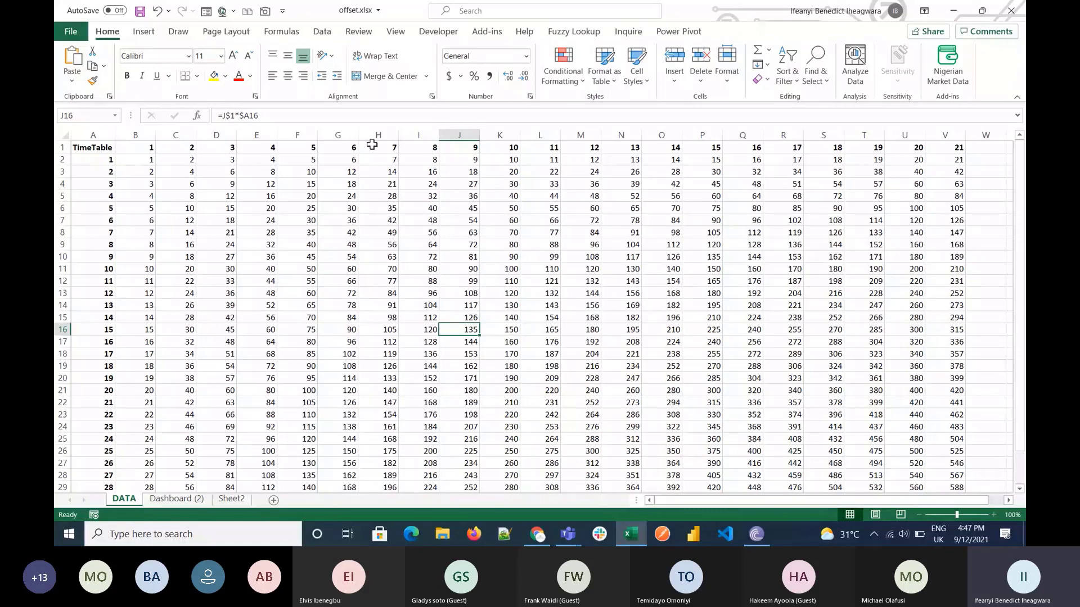
{"action": "left_click", "coordinate": [132, 147]}
{"action": "key", "text": "shift+space"}
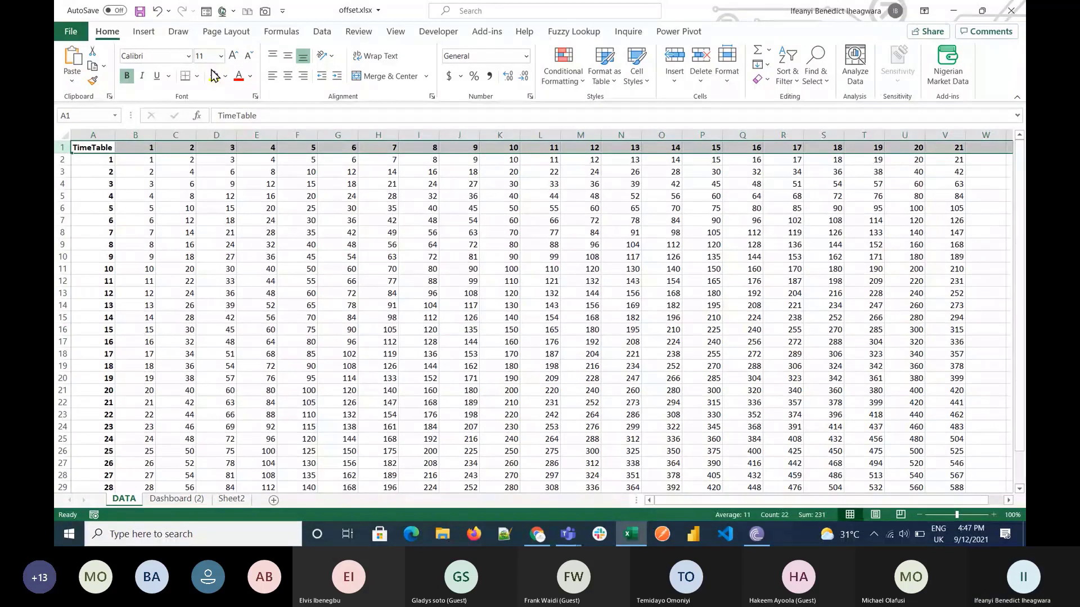
{"action": "left_click", "coordinate": [214, 75]}
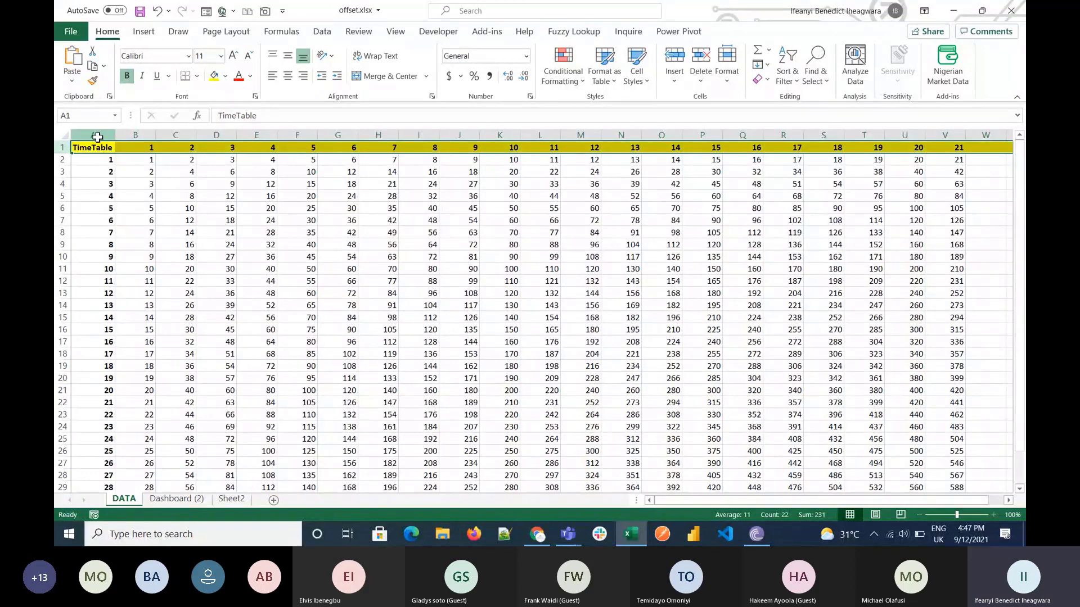
{"action": "left_click", "coordinate": [97, 136]}
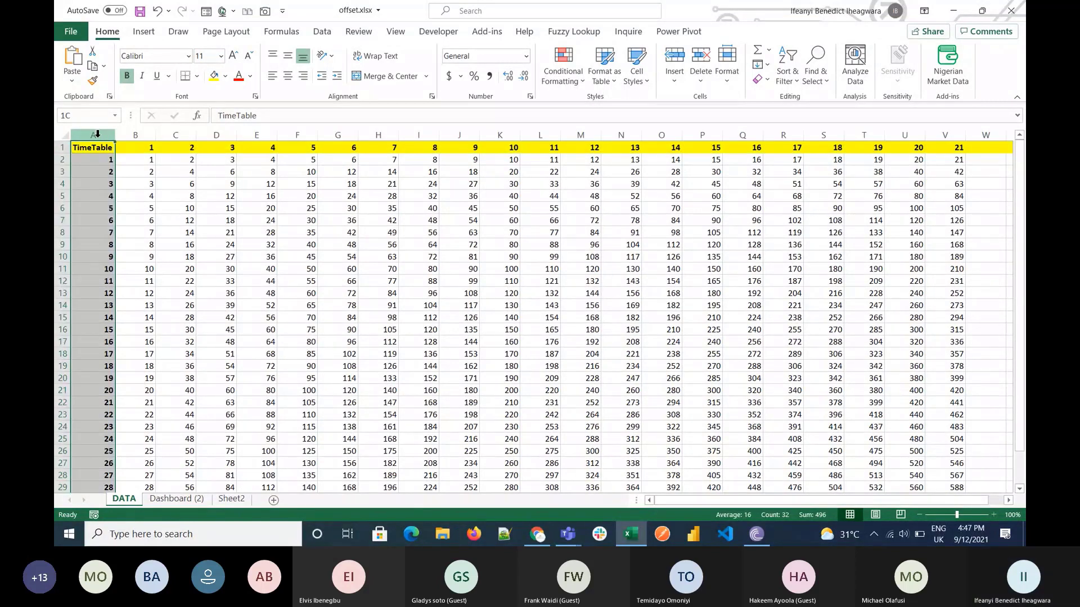
{"action": "left_click", "coordinate": [214, 76]}
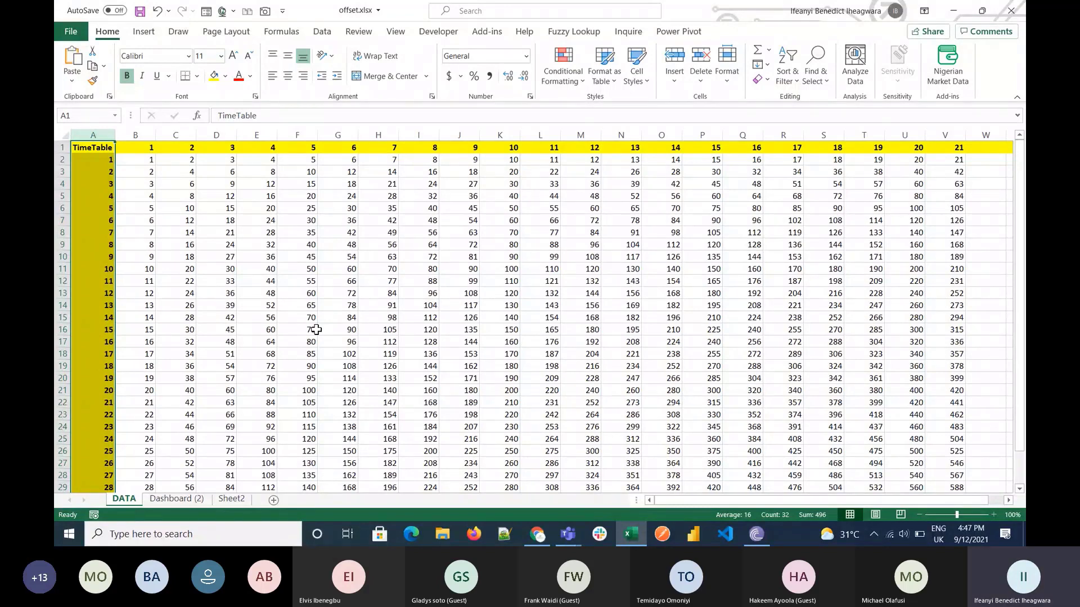
{"action": "left_click", "coordinate": [187, 501]}
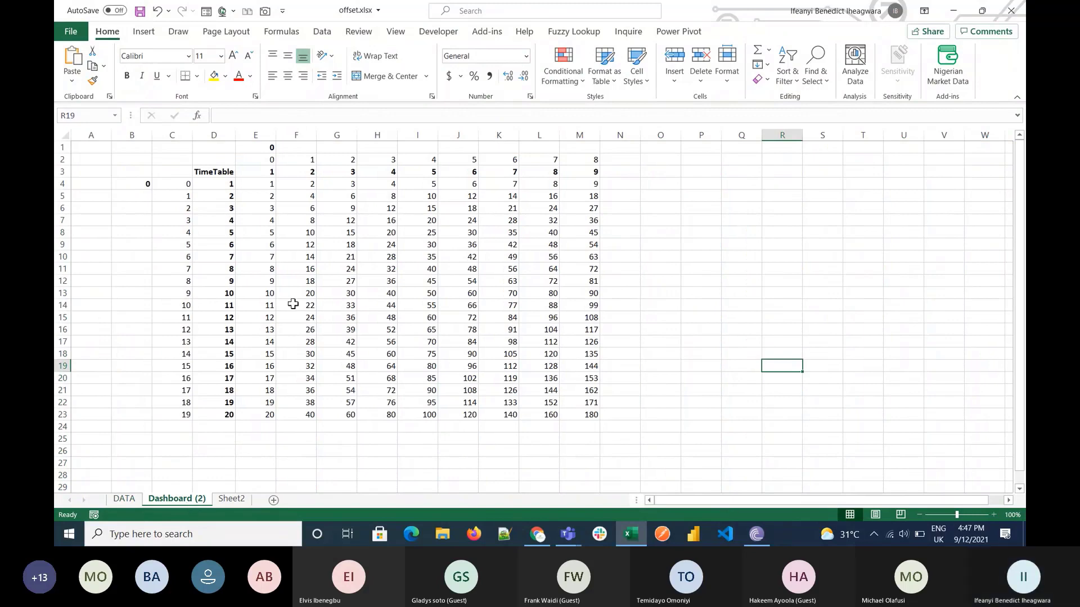
Step: Delete the Dashboard (2) sheet and add a new blank Sheet3
{"action": "right_click", "coordinate": [181, 501]}
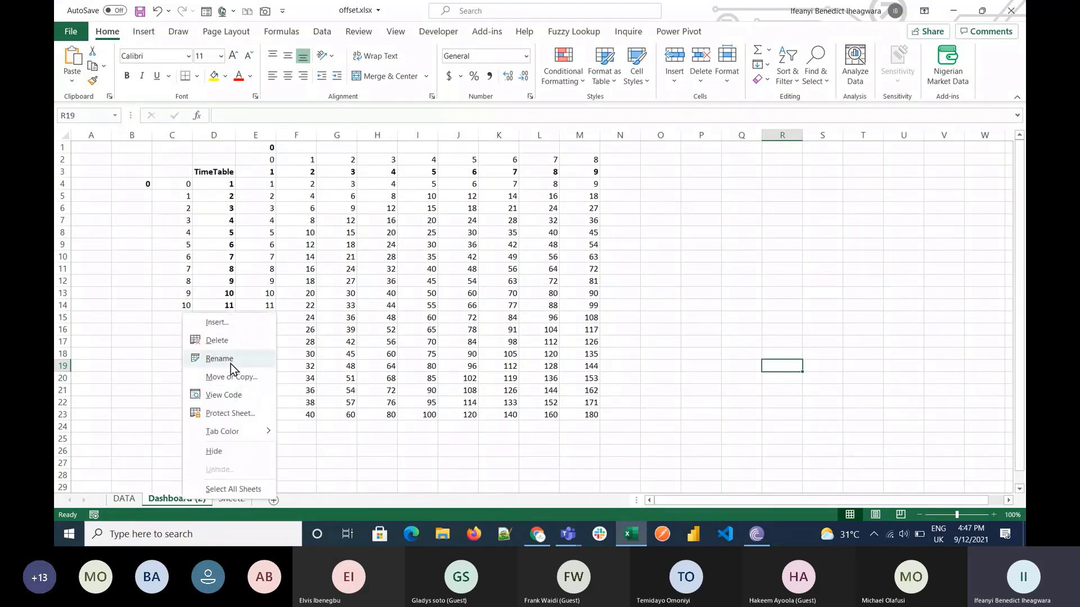
{"action": "left_click", "coordinate": [217, 340]}
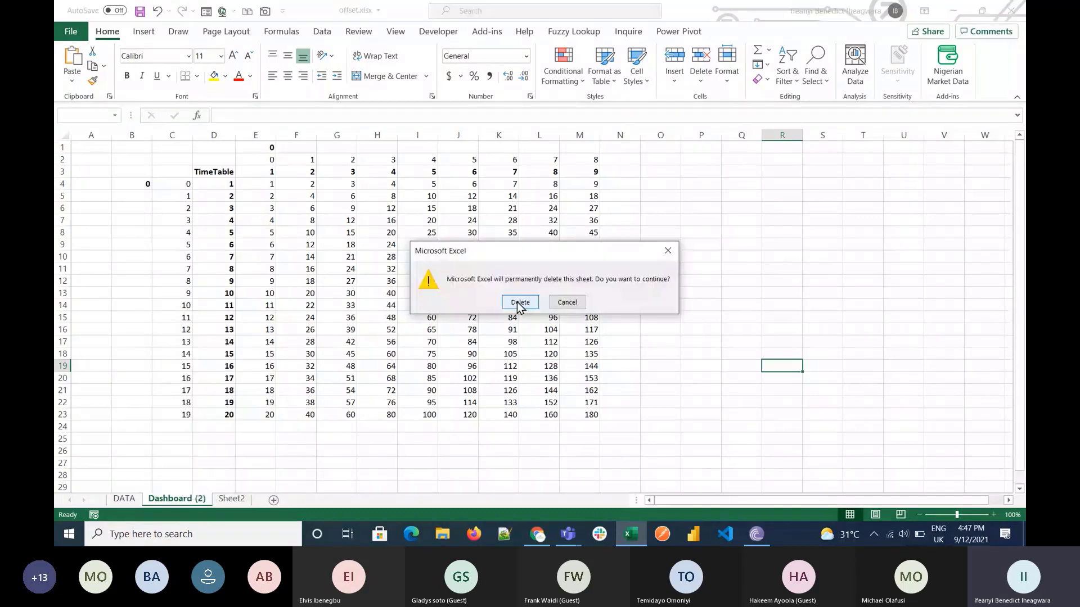
{"action": "left_click", "coordinate": [516, 303]}
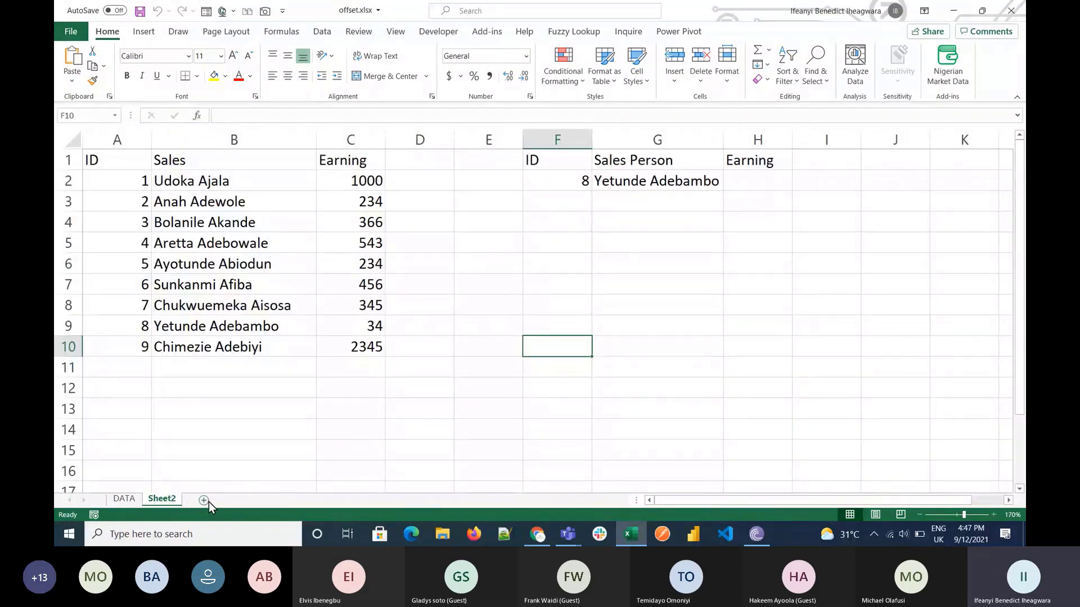
{"action": "left_click", "coordinate": [204, 500]}
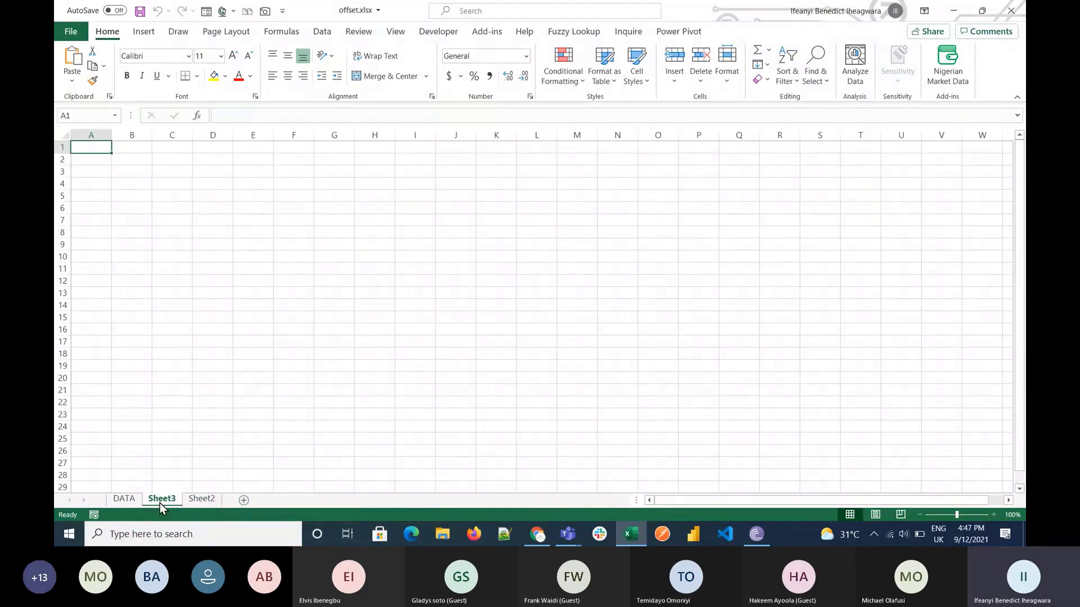
{"action": "left_click", "coordinate": [115, 500]}
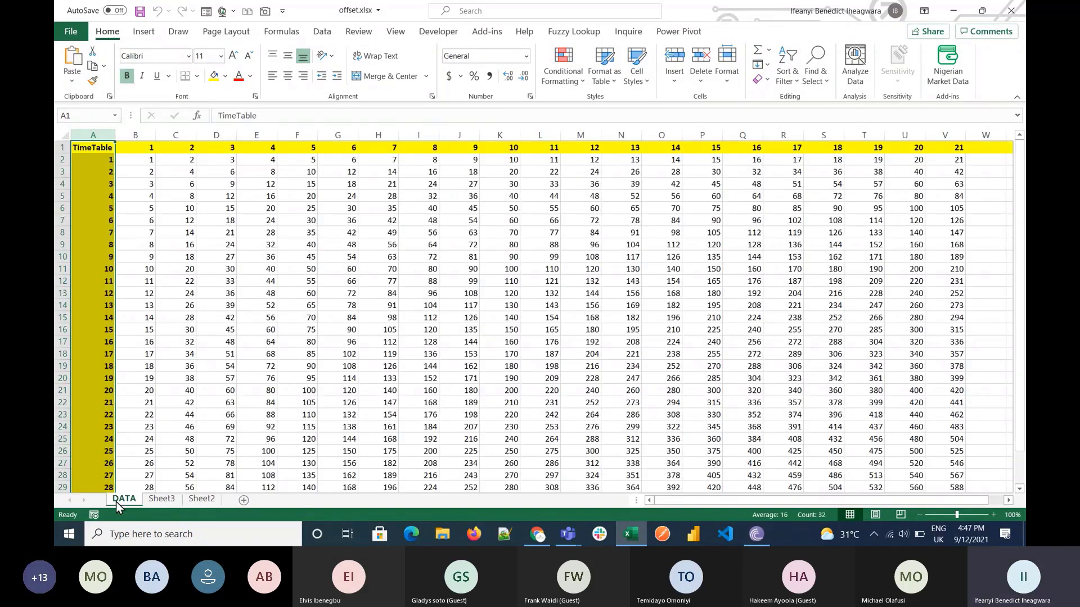
{"action": "left_click", "coordinate": [162, 500]}
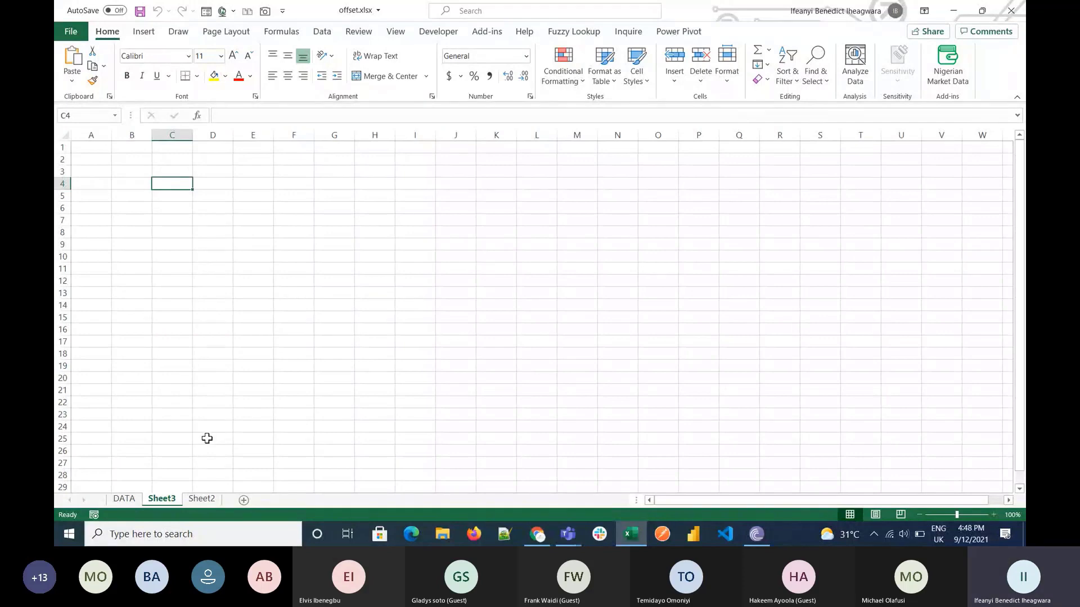
Step: Link Sheet3 cell C5 to DATA!A2 so it shows 1
{"action": "left_click", "coordinate": [179, 196]}
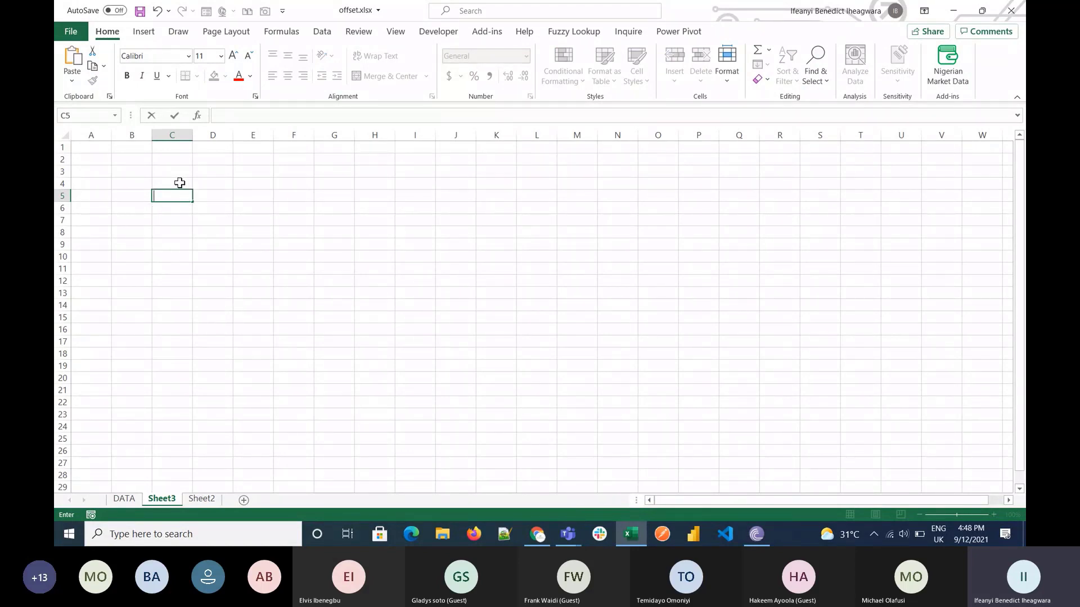
{"action": "left_click", "coordinate": [124, 499]}
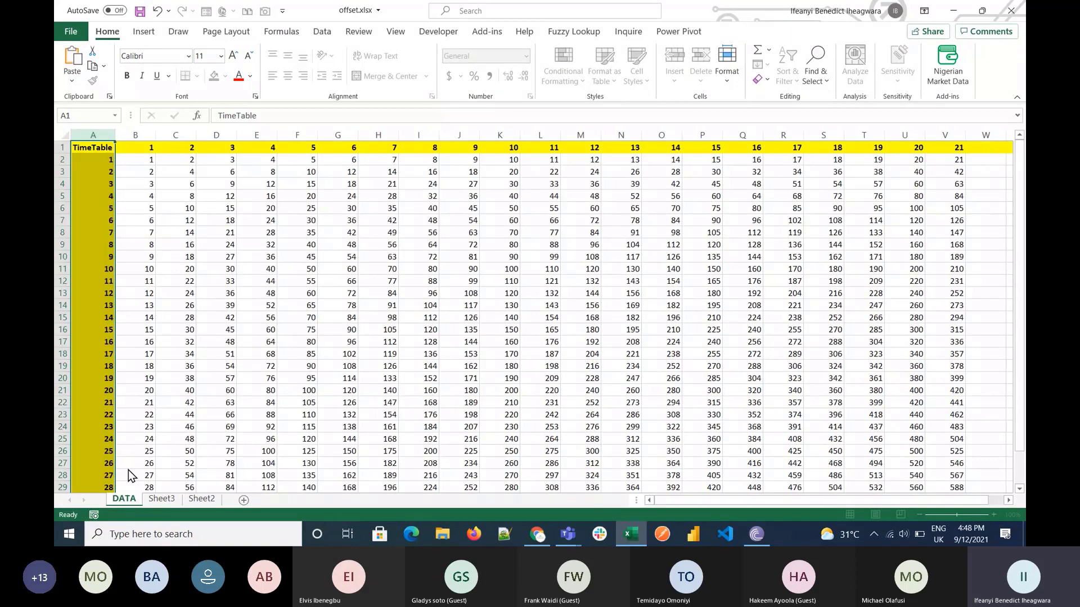
{"action": "scroll", "coordinate": [128, 471], "scroll_direction": "down", "scroll_amount": 3}
{"action": "scroll", "coordinate": [128, 470], "scroll_direction": "up", "scroll_amount": 3}
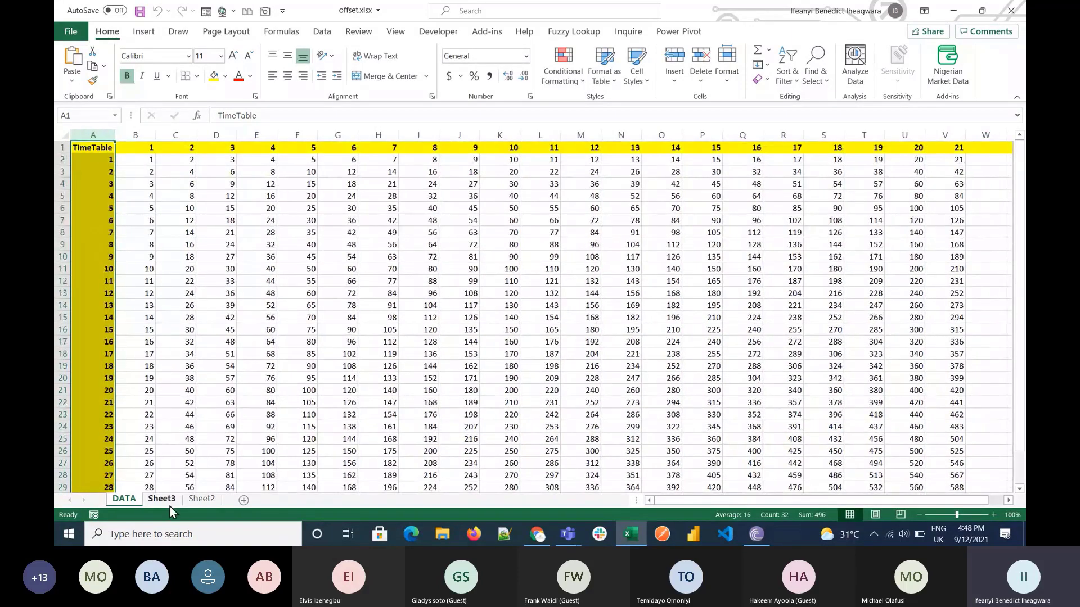
{"action": "left_click", "coordinate": [162, 499]}
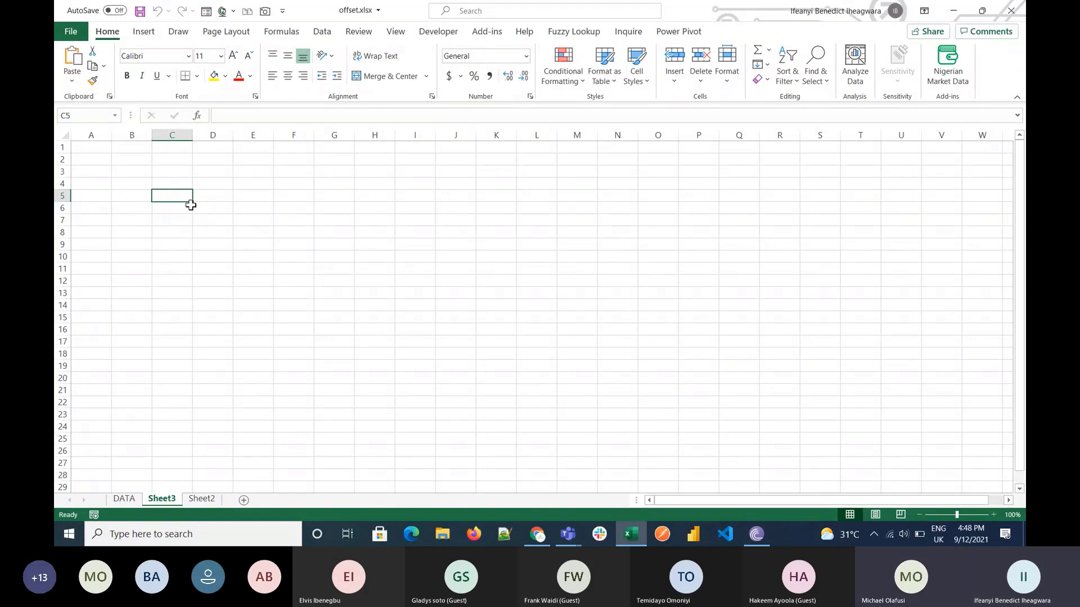
{"action": "key", "text": "BackSpace"}
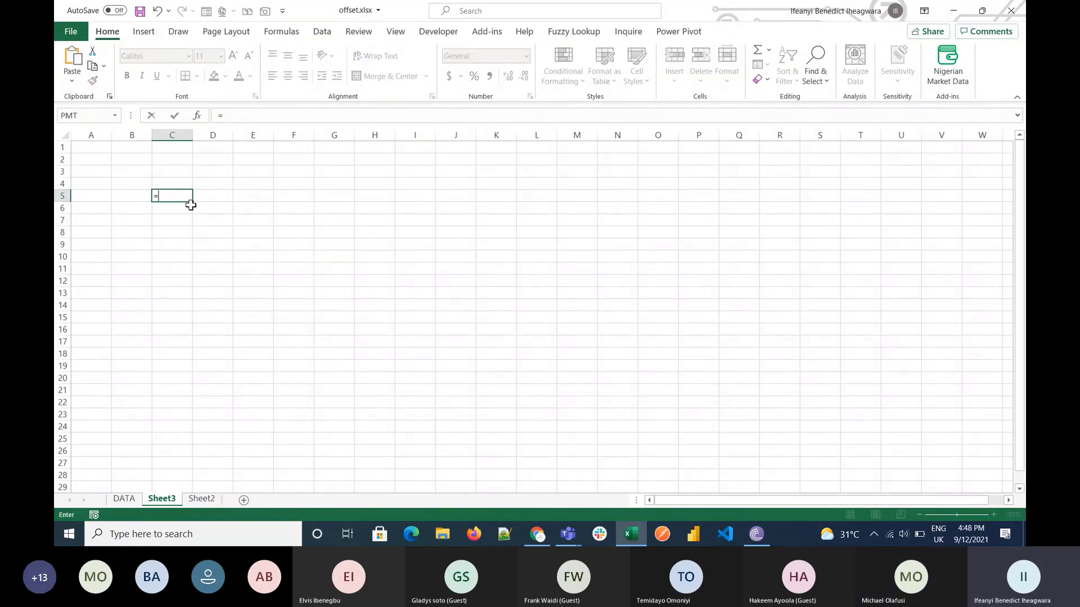
{"action": "type", "text": "="}
{"action": "left_click", "coordinate": [131, 501]}
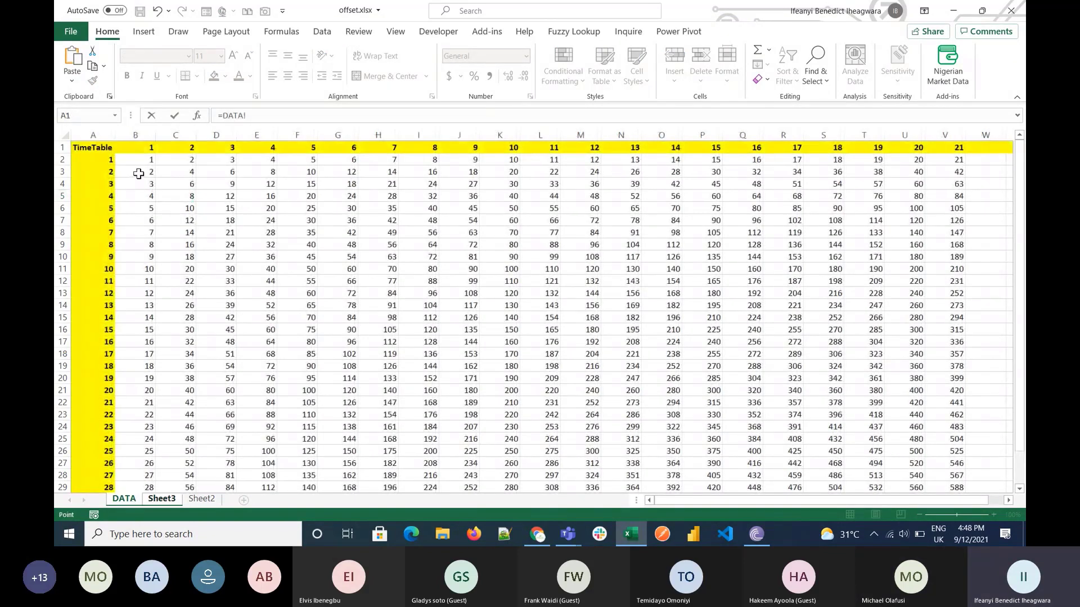
{"action": "left_click", "coordinate": [100, 160]}
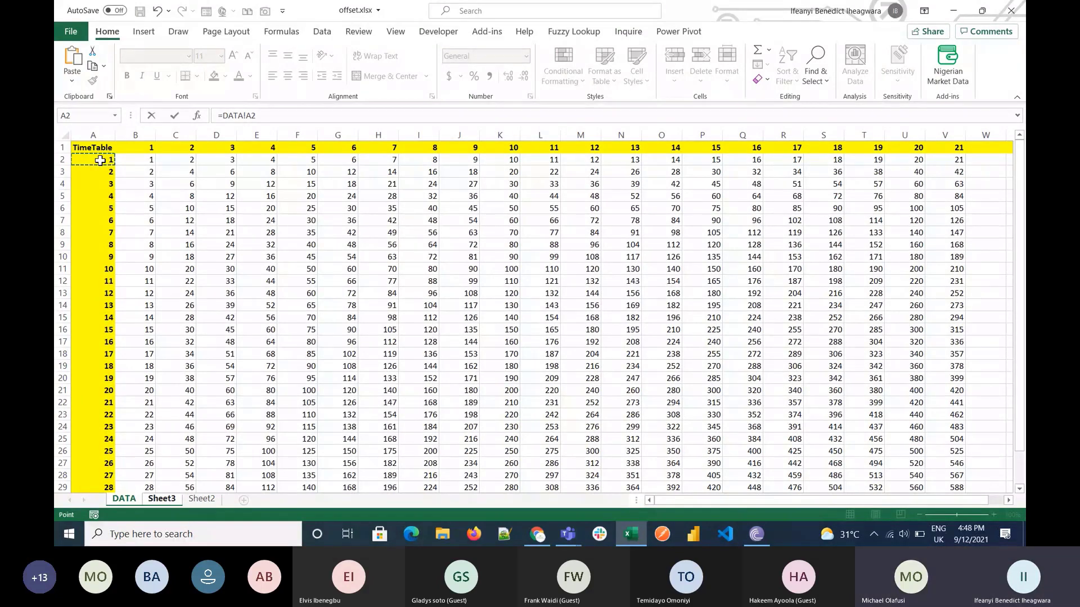
{"action": "key", "text": "Return"}
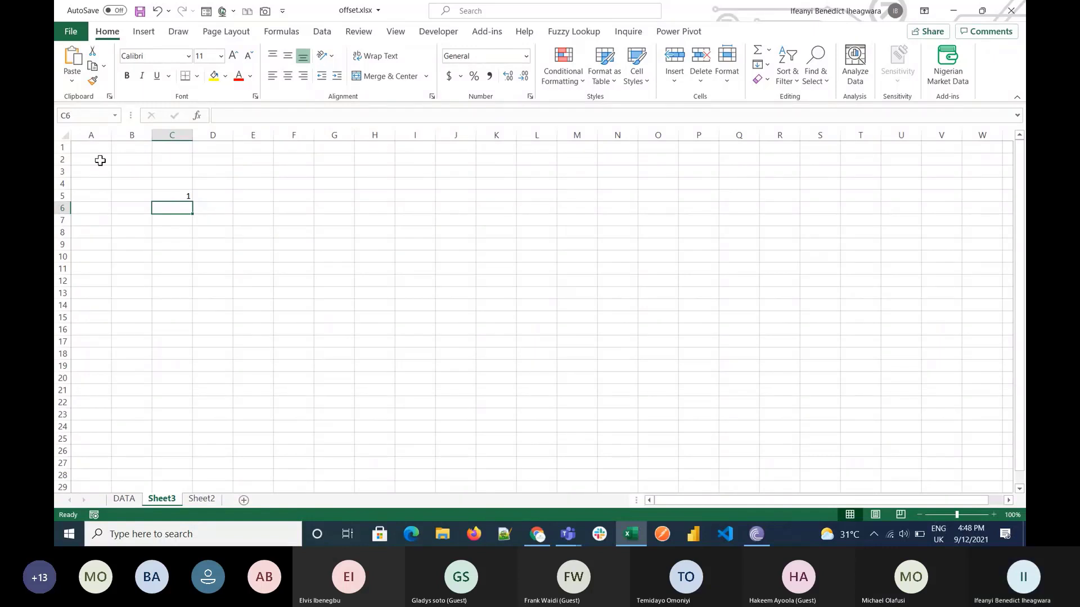
{"action": "key", "text": "Up"}
Step: Enter 0 in cell B5
{"action": "left_click", "coordinate": [258, 191]}
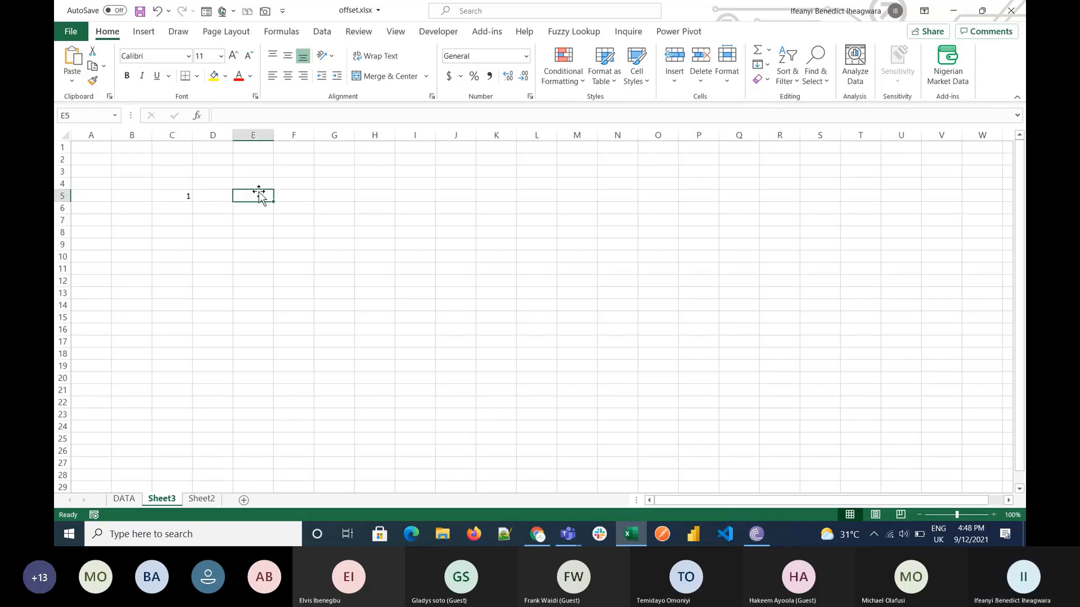
{"action": "left_click", "coordinate": [174, 197]}
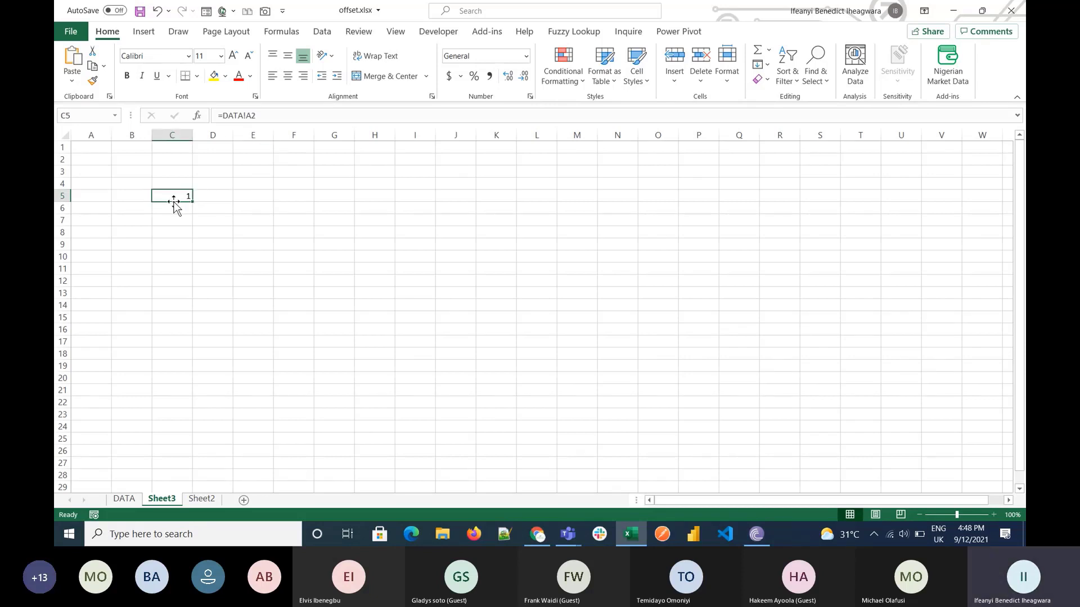
{"action": "key", "text": "Left"}
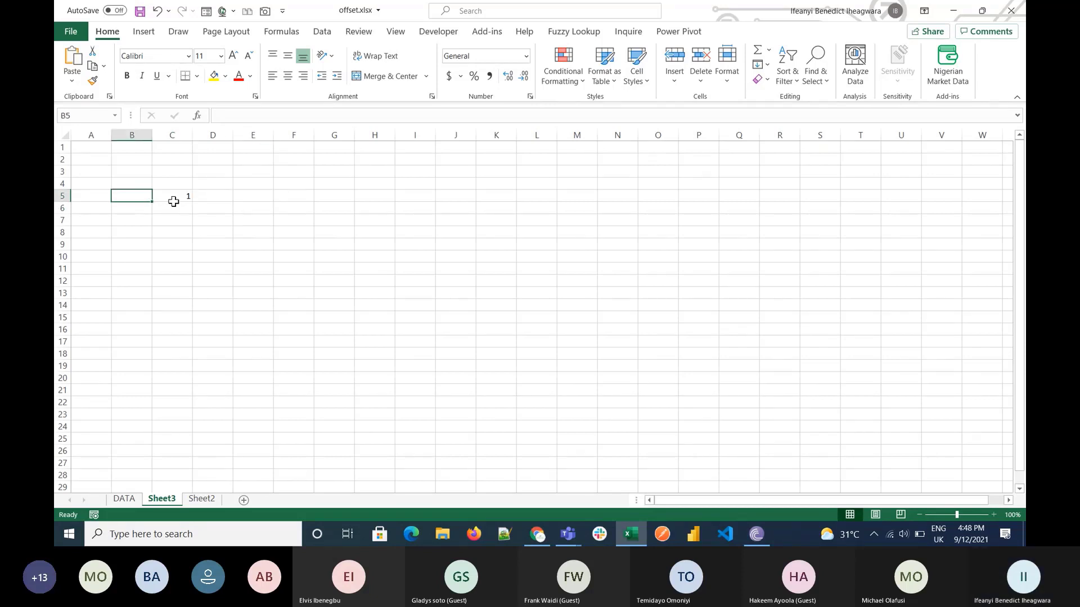
{"action": "key", "text": "F2"}
{"action": "type", "text": "0"}
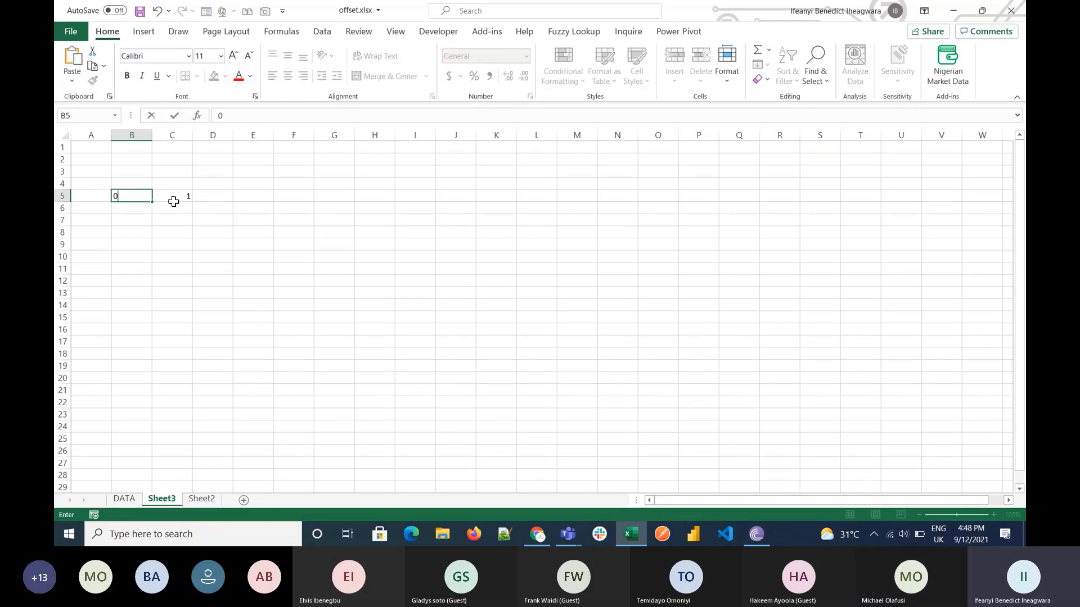
{"action": "key", "text": "Return"}
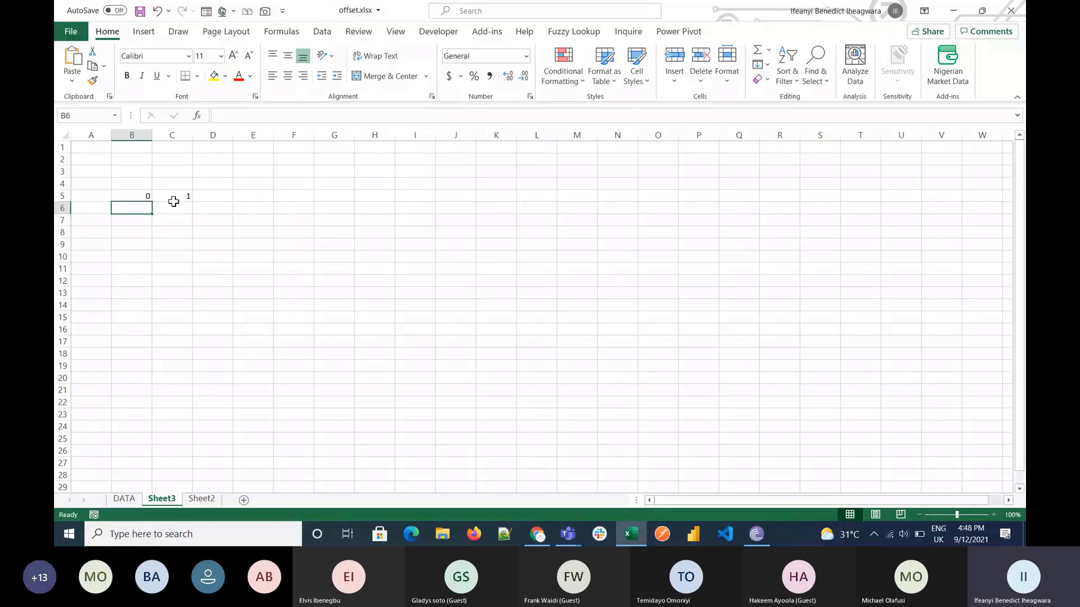
Step: Enter =B5+1 in B6 and fill it down to B20, giving 1 through 15
{"action": "type", "text": "="}
{"action": "left_click", "coordinate": [140, 196]}
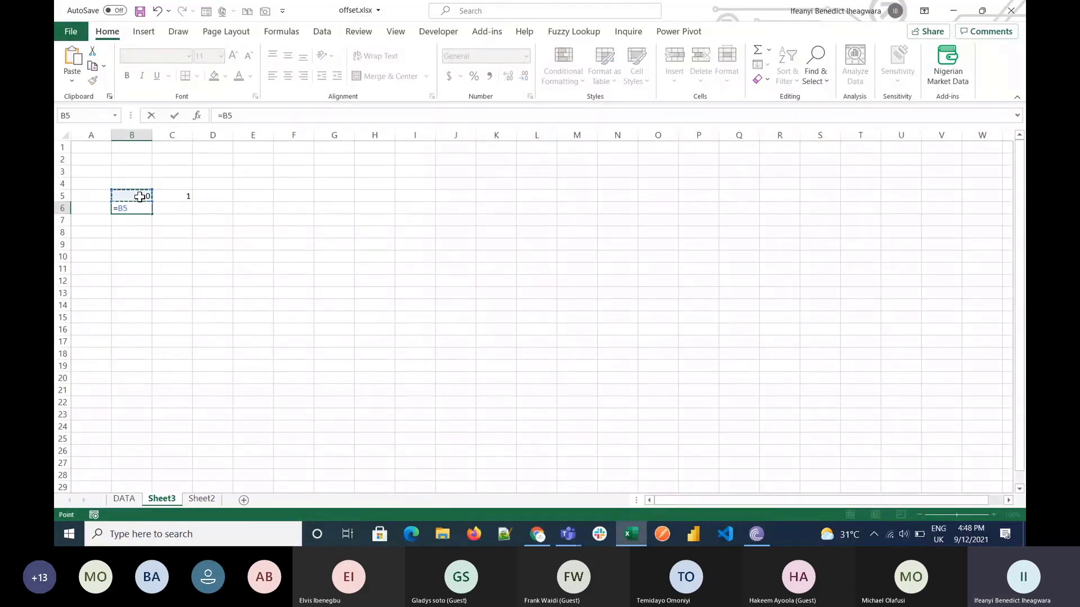
{"action": "key", "text": "Return"}
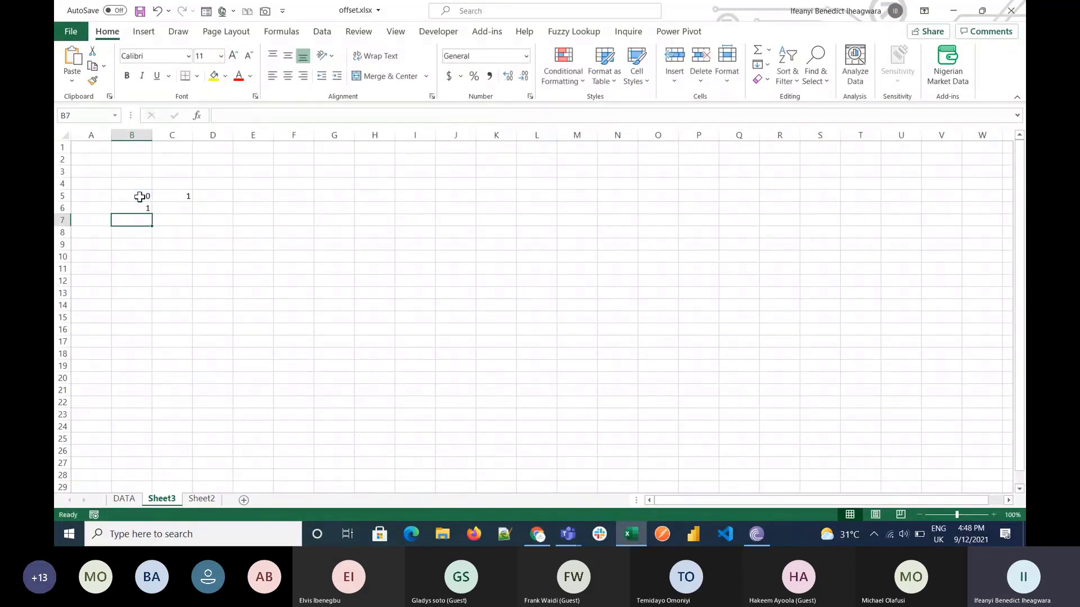
{"action": "left_click", "coordinate": [144, 209]}
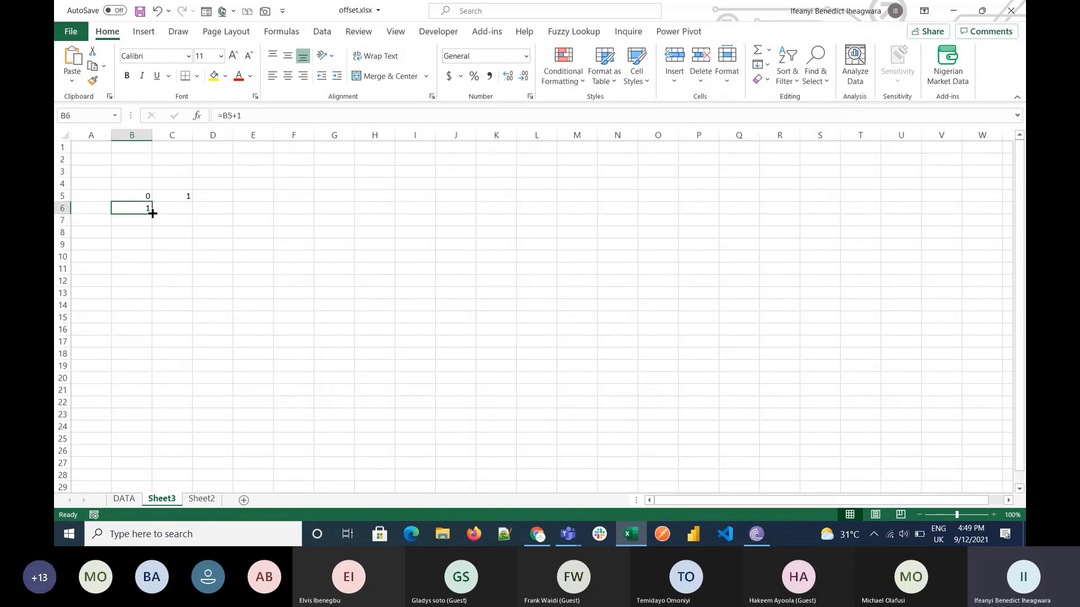
{"action": "left_click_drag", "start_coordinate": [151, 213], "coordinate": [155, 350]}
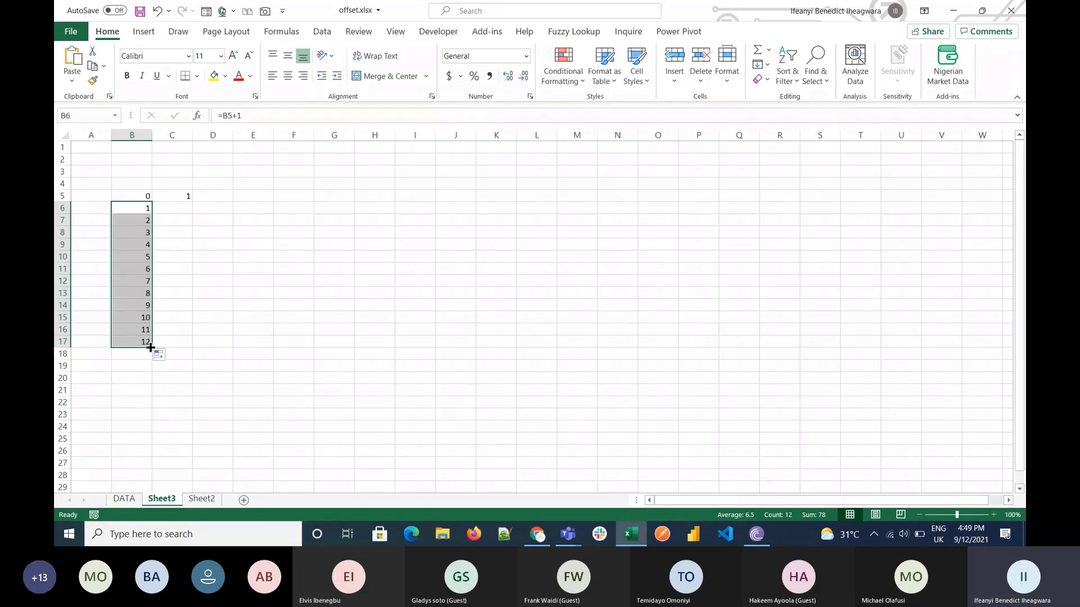
{"action": "left_click_drag", "start_coordinate": [151, 348], "coordinate": [150, 378]}
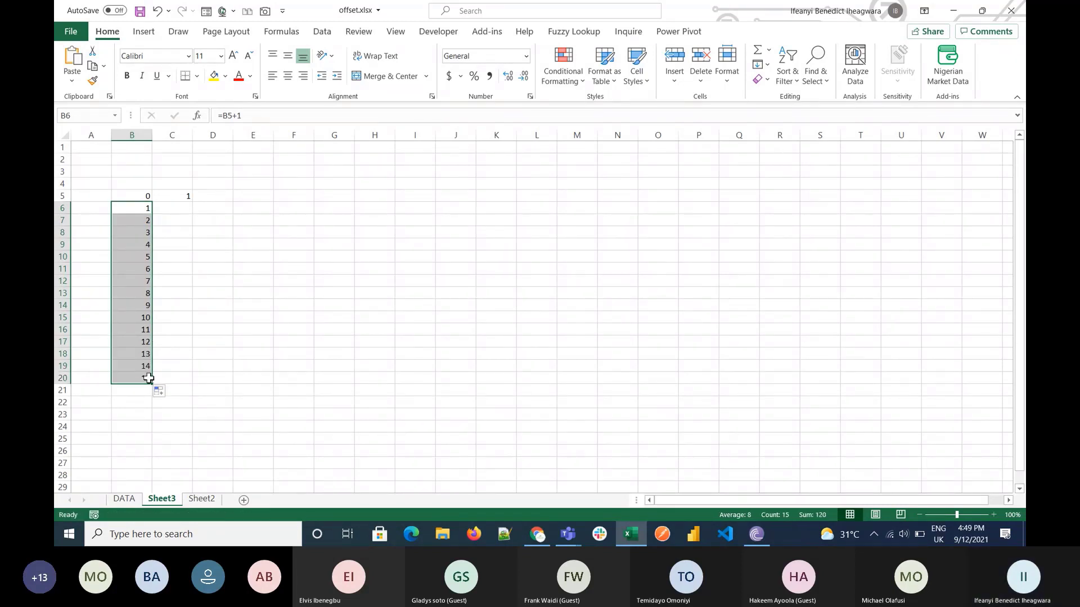
{"action": "left_click", "coordinate": [171, 198]}
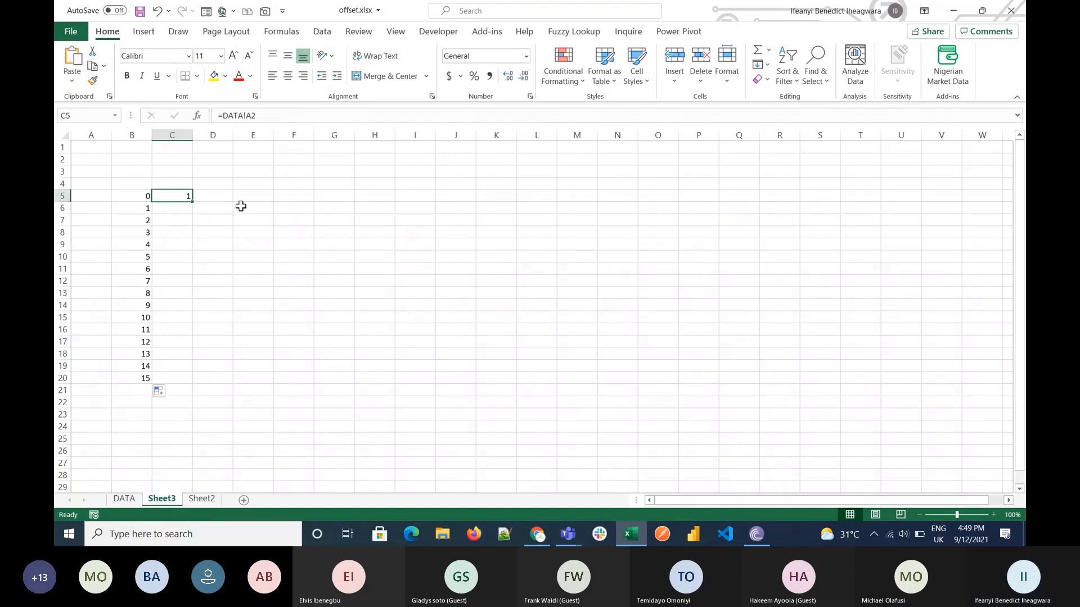
Step: Put 0 in A5 as the row-shift control value, replacing an initial 1
{"action": "left_click", "coordinate": [206, 197]}
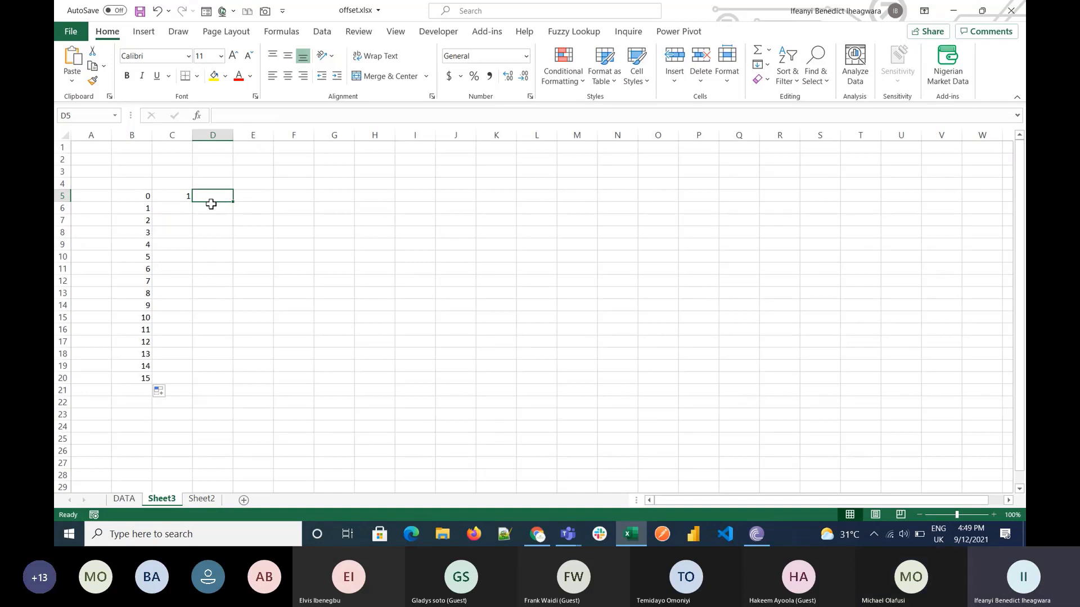
{"action": "left_click", "coordinate": [211, 204]}
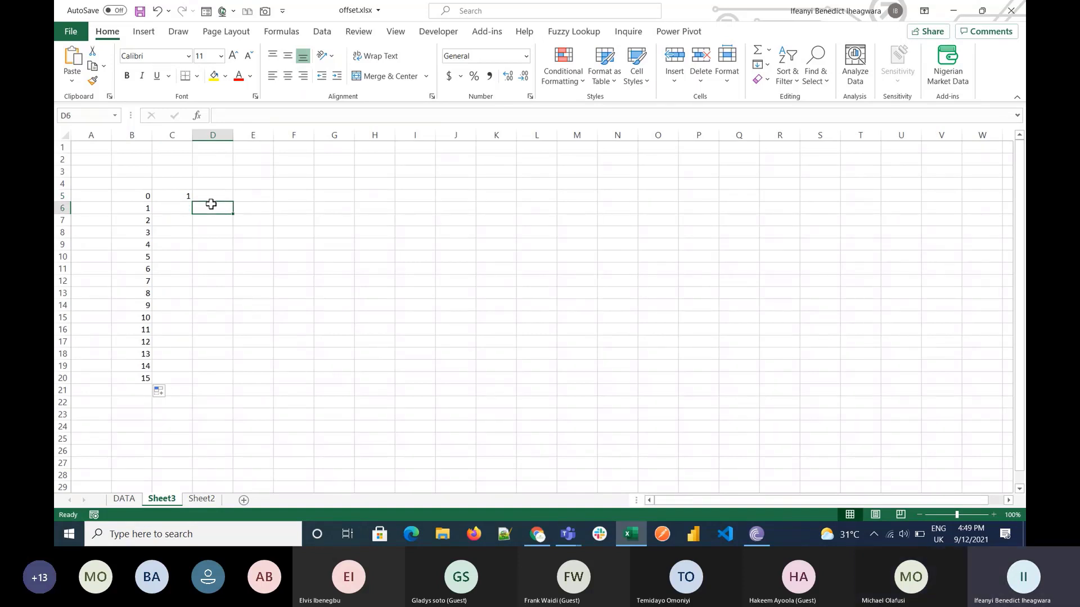
{"action": "key", "text": "Up"}
{"action": "key", "text": "Left"}
{"action": "key", "text": "Down"}
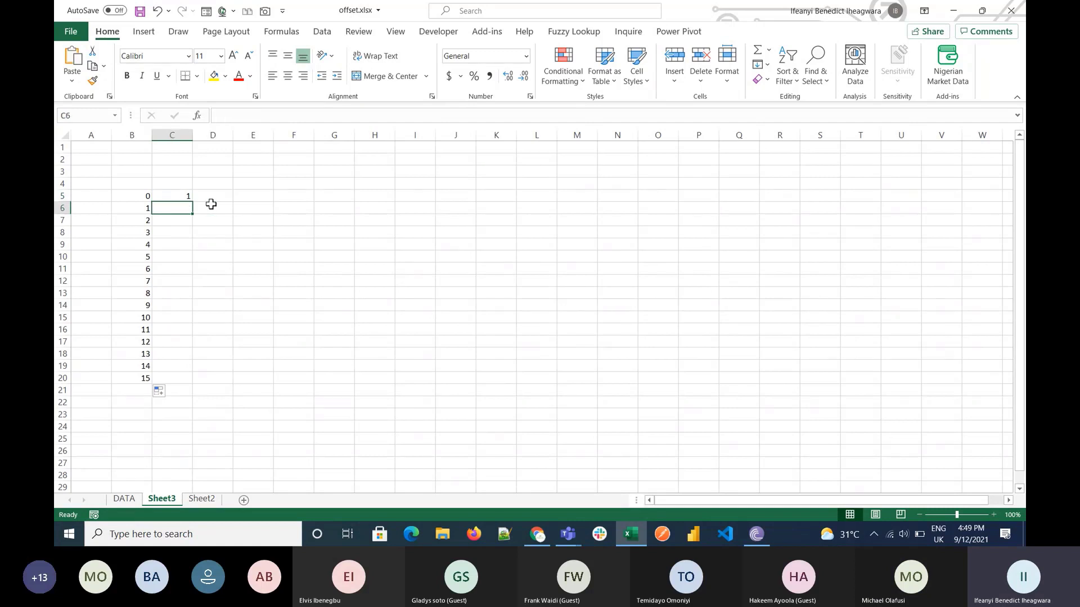
{"action": "key", "text": "Up"}
{"action": "key", "text": "Left"}
{"action": "key", "text": "Left"}
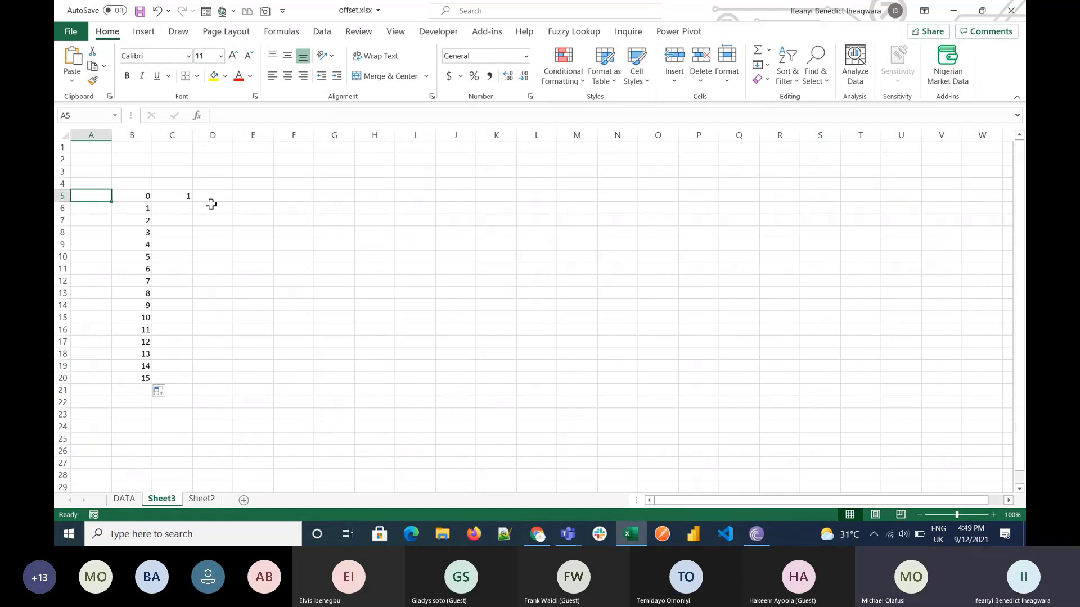
{"action": "type", "text": "1"}
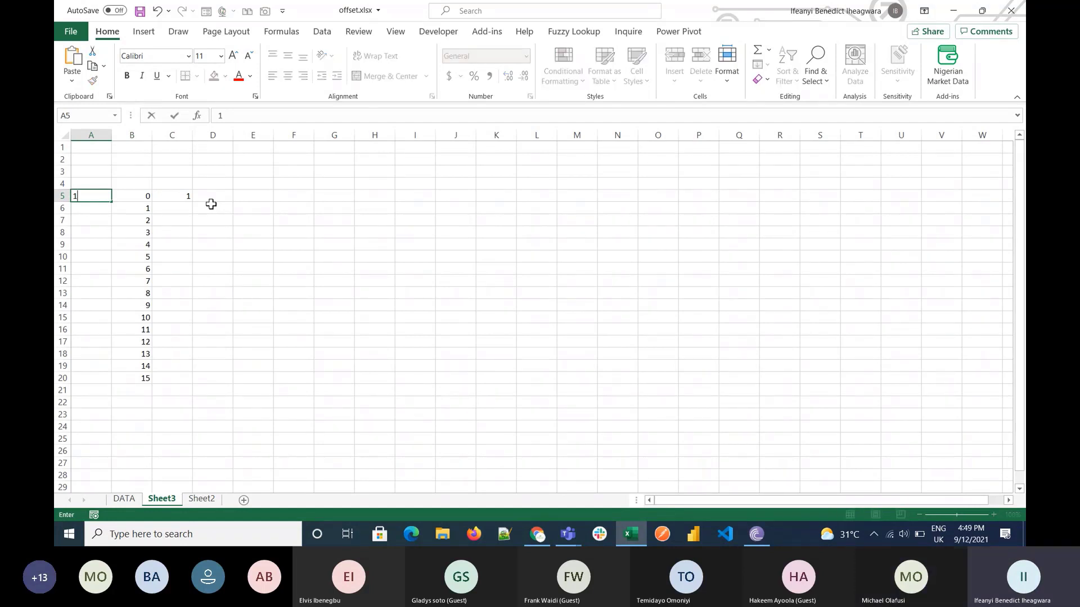
{"action": "key", "text": "Tab"}
{"action": "key", "text": "Left"}
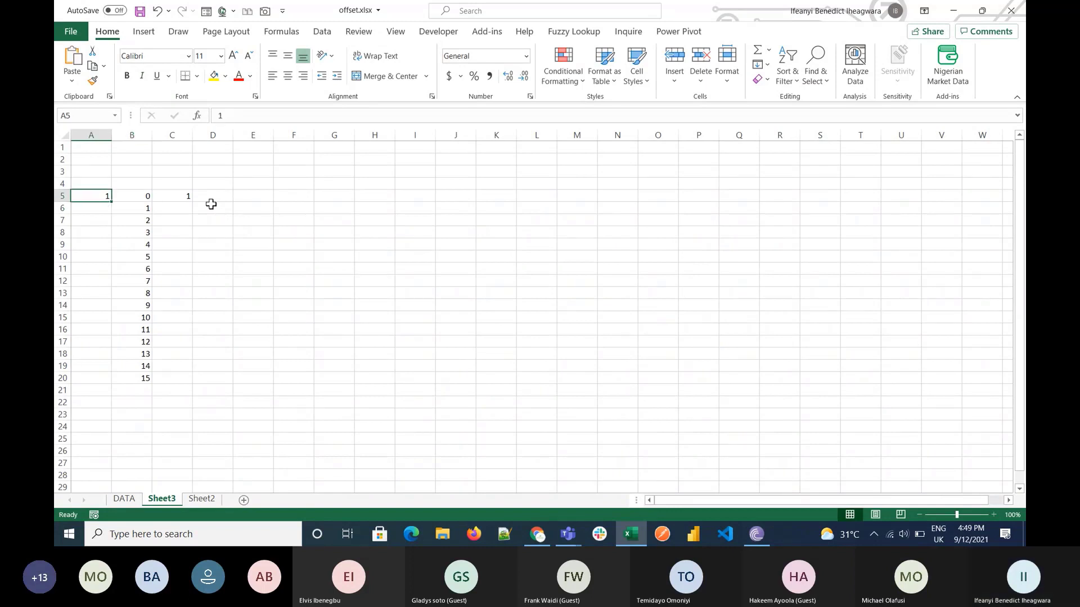
{"action": "type", "text": "0"}
{"action": "key", "text": "Tab"}
{"action": "key", "text": "Down"}
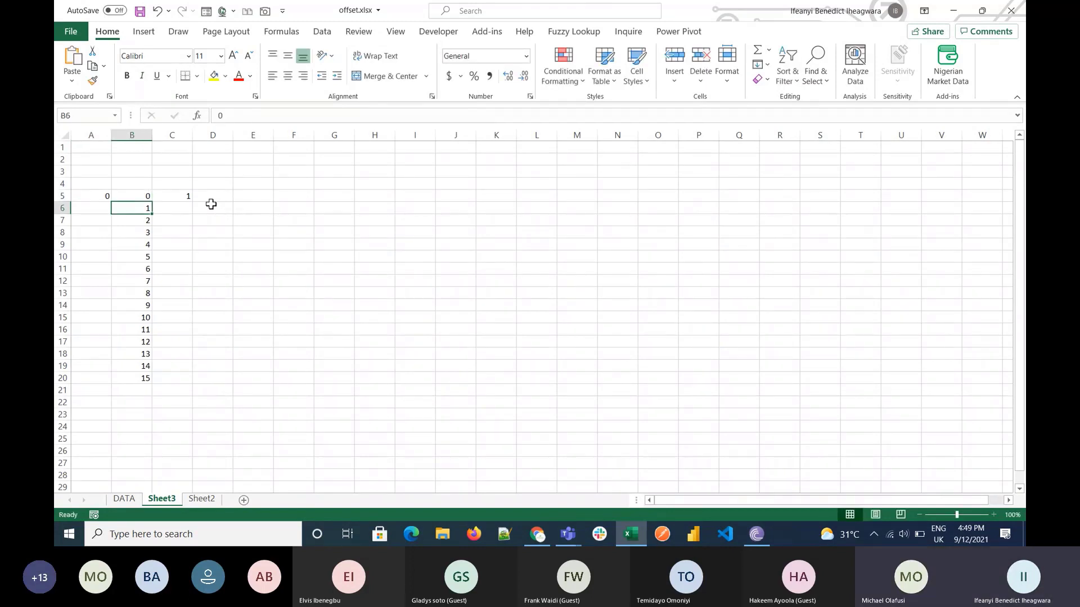
{"action": "key", "text": "Up"}
{"action": "key", "text": "Right"}
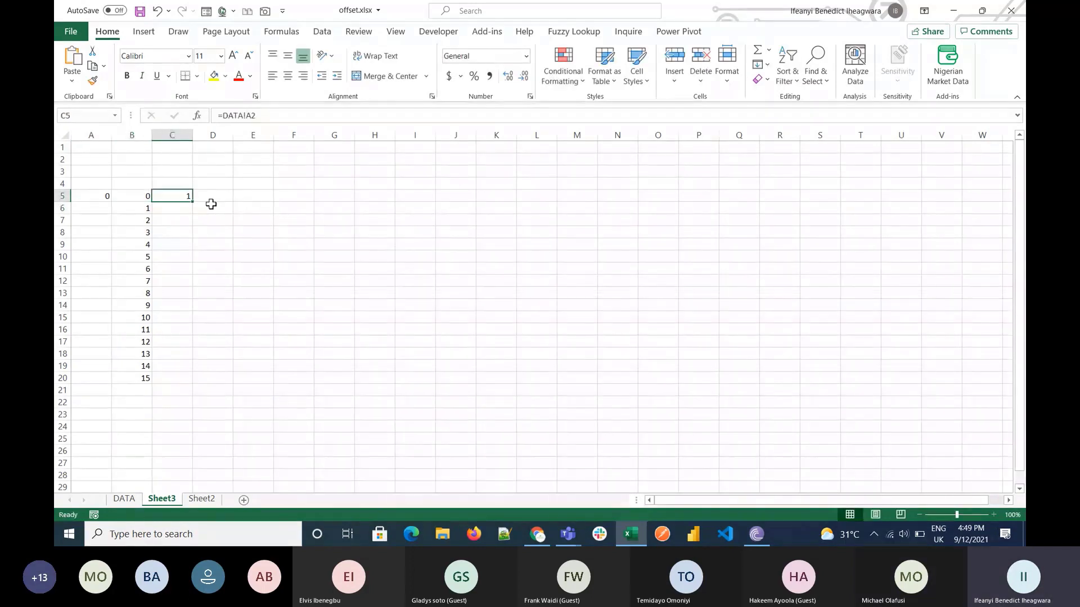
Step: Rewrite C5 as =OFFSET(DATA!A2,A5+B5,0), with A5 plus B5 as the row offset
{"action": "double_click", "coordinate": [176, 197]}
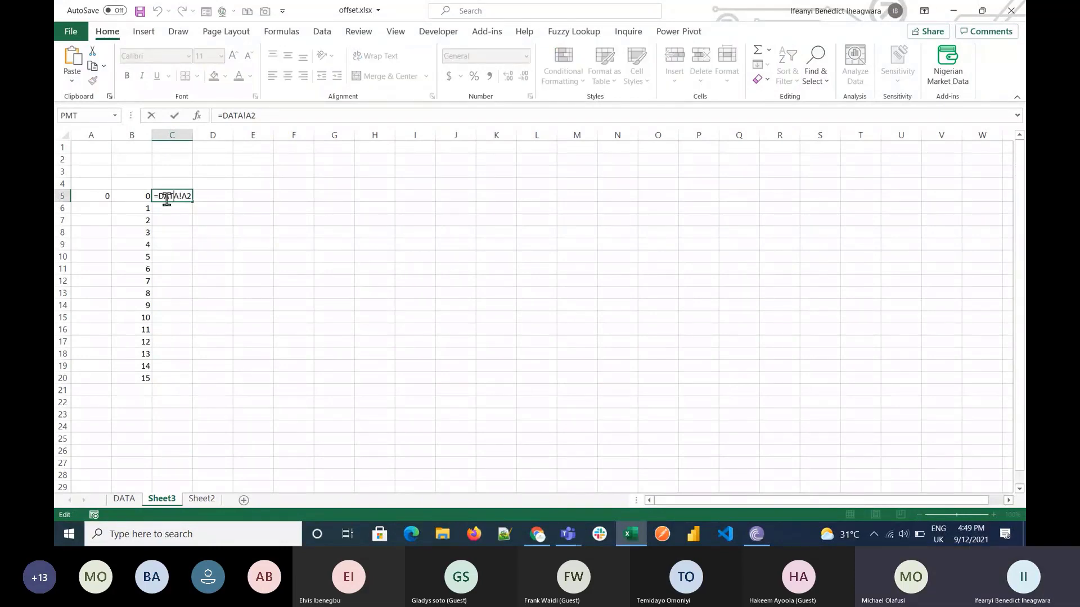
{"action": "left_click", "coordinate": [162, 200]}
{"action": "type", "text": "Offe"}
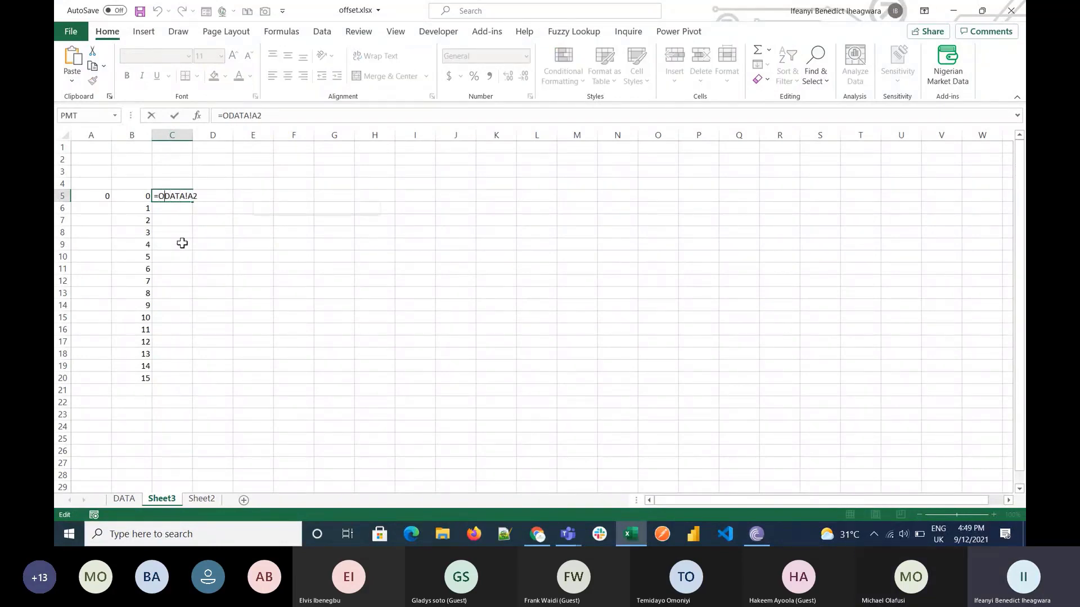
{"action": "key", "text": "BackSpace"}
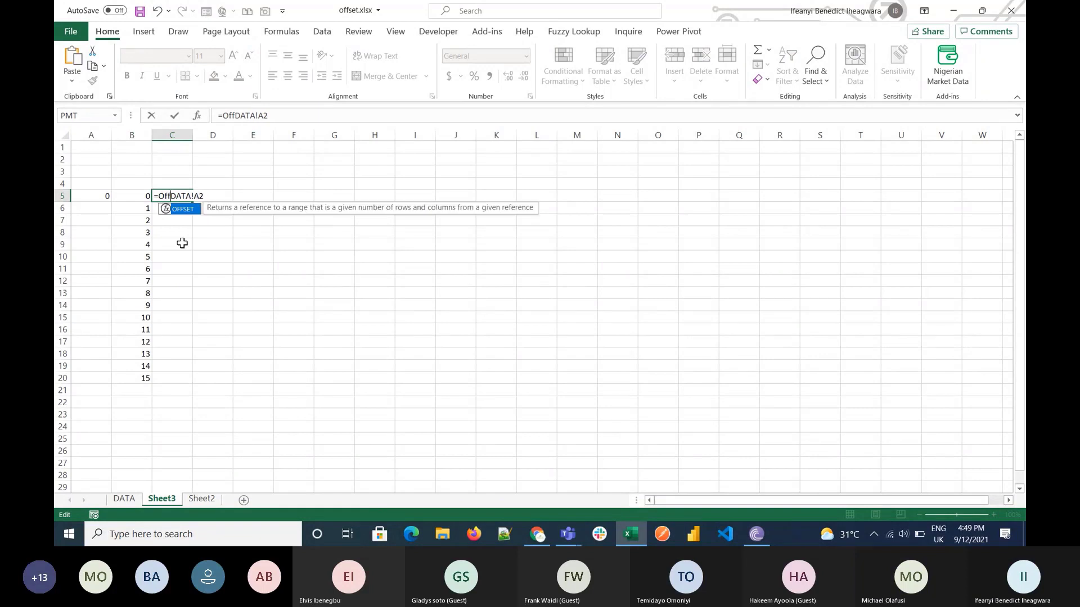
{"action": "key", "text": "Tab"}
{"action": "key", "text": "Right"}
{"action": "key", "text": "Right"}
{"action": "key", "text": "Right"}
{"action": "key", "text": "Right"}
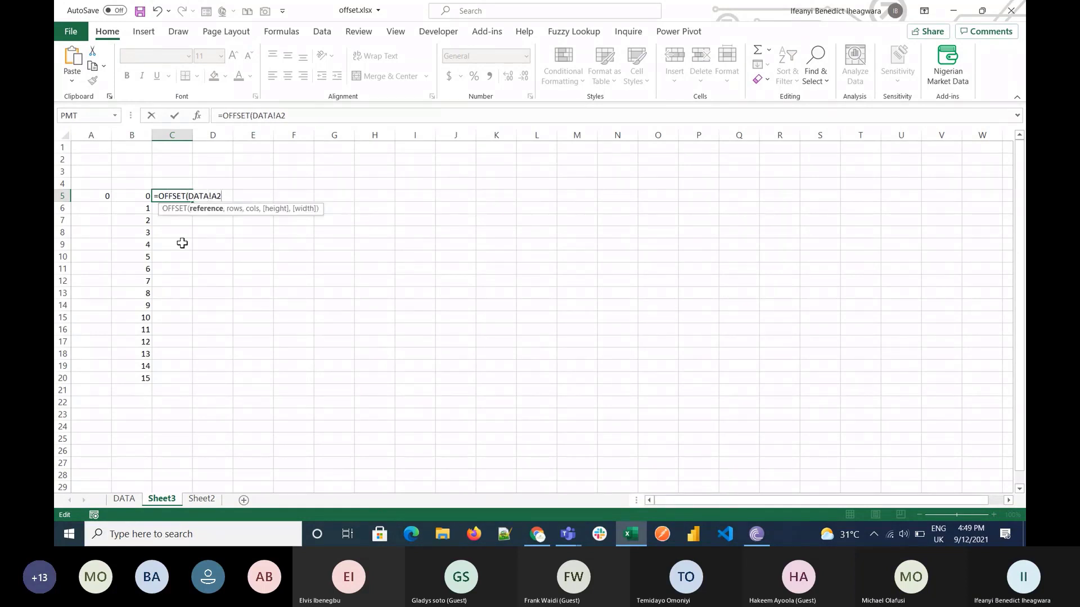
{"action": "key", "text": "Right"}
{"action": "key", "text": "Right"}
{"action": "key", "text": "Right"}
{"action": "type", "text": ","}
{"action": "left_click", "coordinate": [100, 197]}
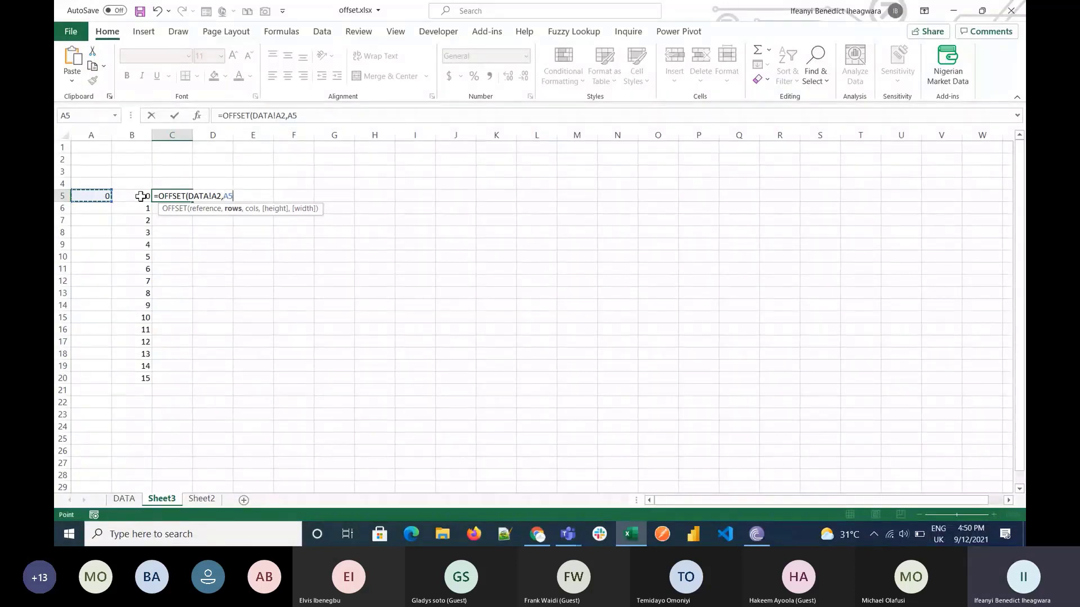
{"action": "type", "text": "+"}
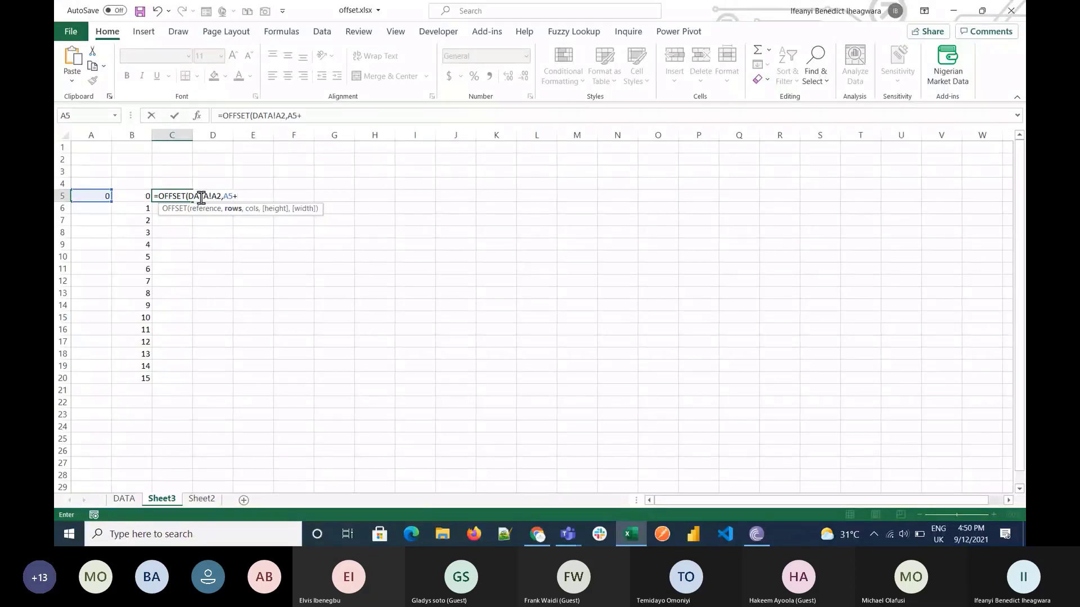
{"action": "left_click", "coordinate": [142, 196]}
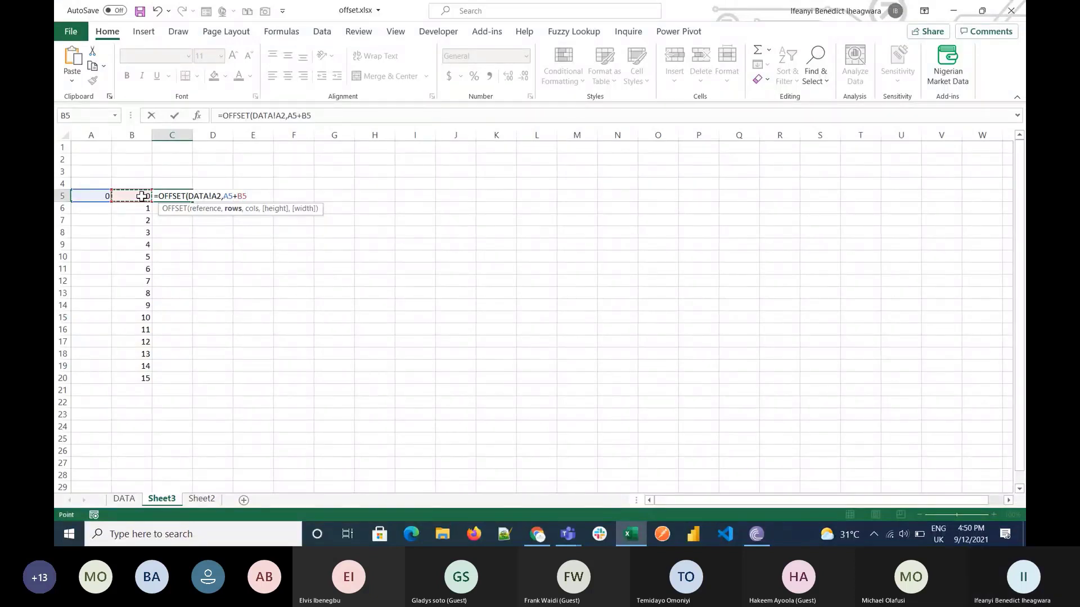
{"action": "type", "text": ",0"}
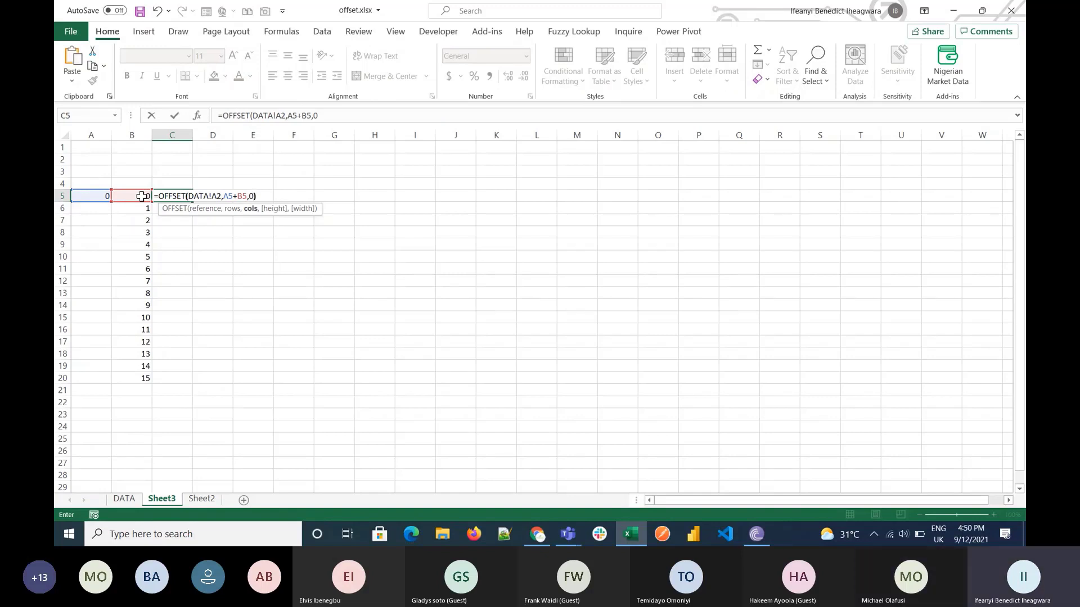
{"action": "type", "text": ")"}
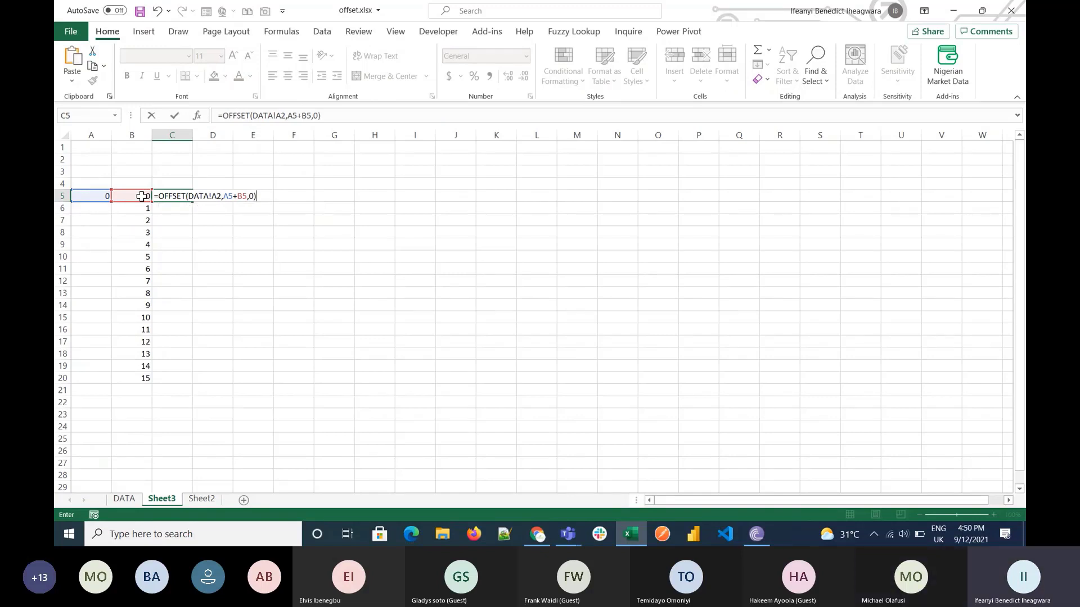
{"action": "left_click", "coordinate": [102, 196]}
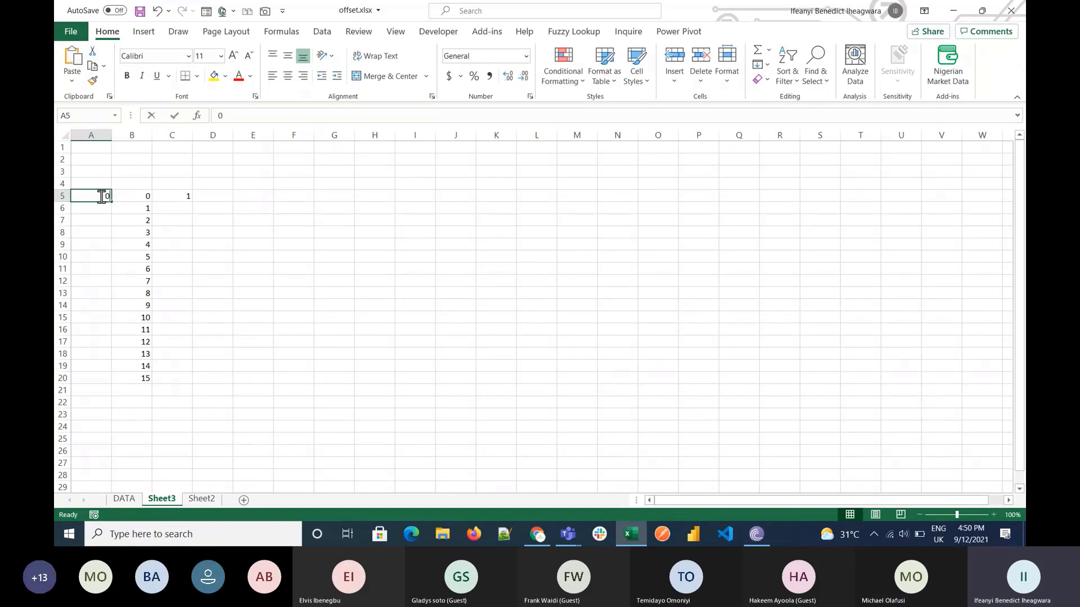
Step: Test the shift by entering 1 in A5 and checking the DATA times table
{"action": "type", "text": "1"}
{"action": "key", "text": "Return"}
{"action": "left_click", "coordinate": [102, 195]}
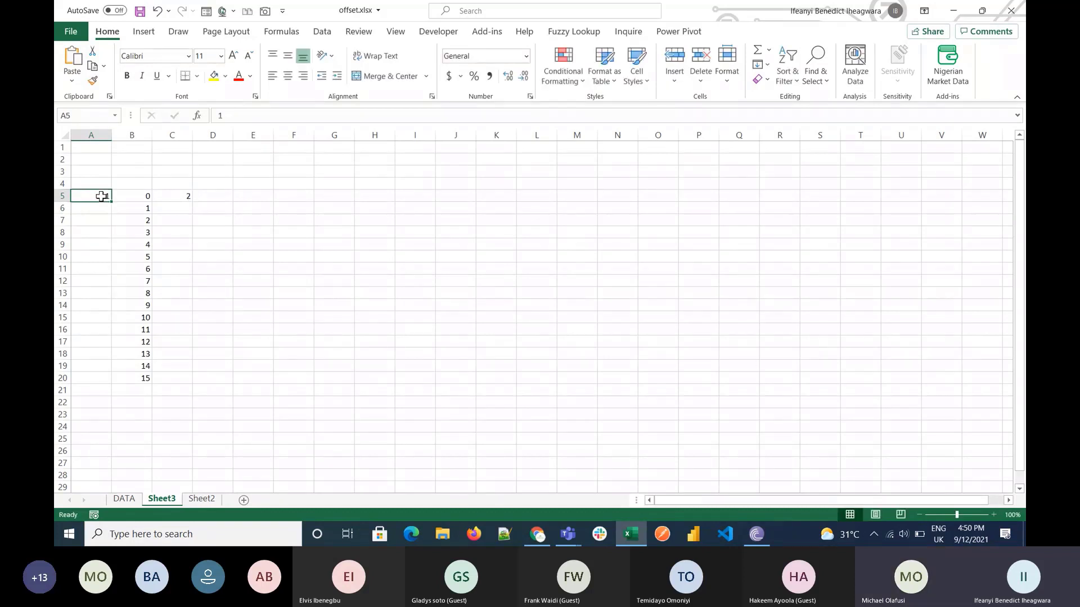
{"action": "left_click", "coordinate": [125, 500]}
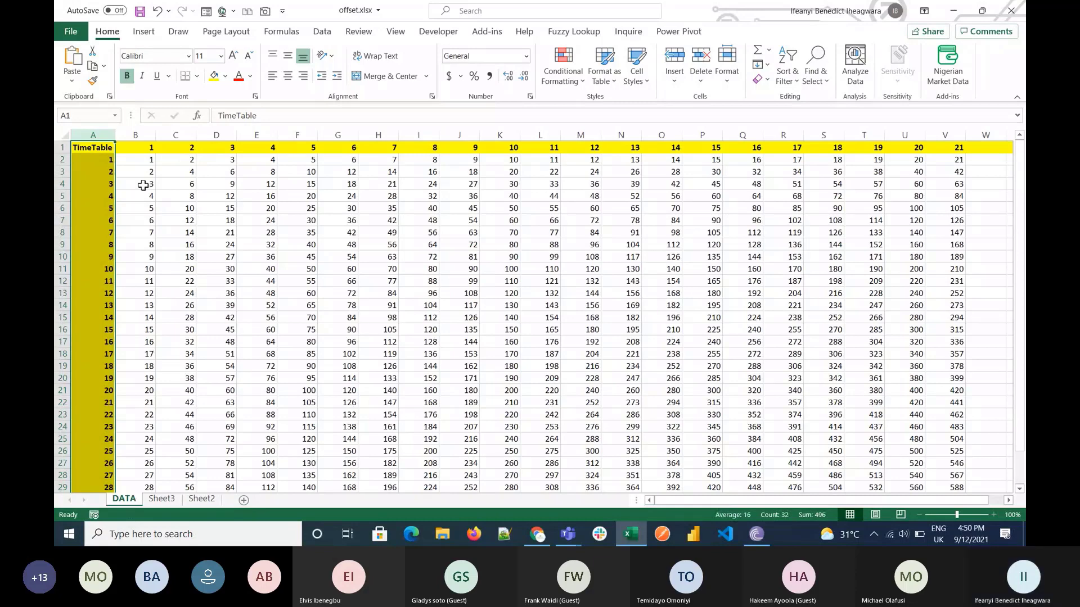
{"action": "left_click", "coordinate": [163, 497]}
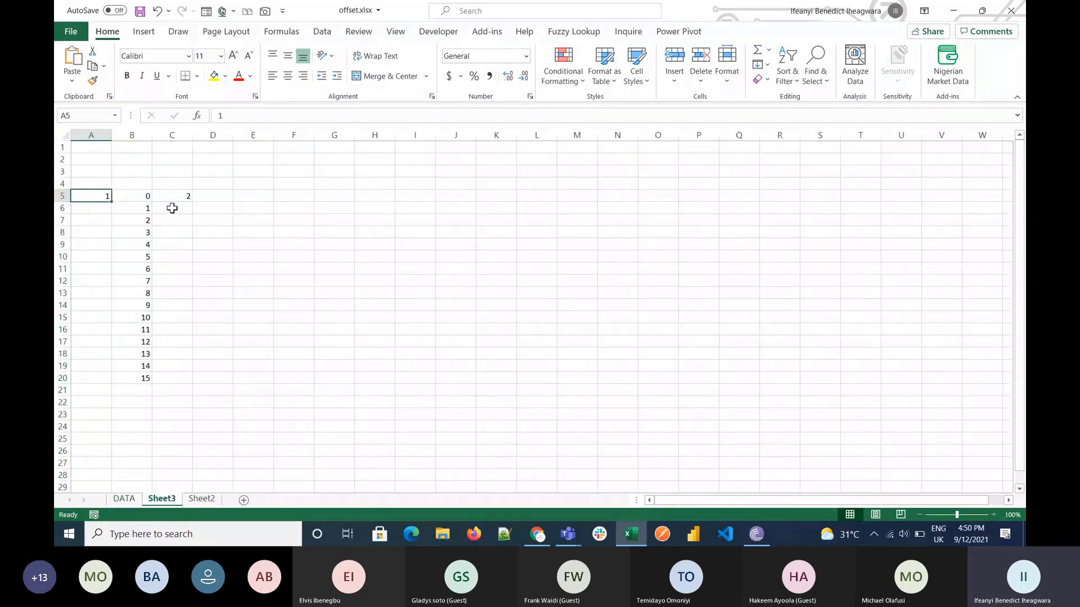
Step: Anchor C5's formula as =OFFSET(DATA!$A$2,$A$5+$B5,0)
{"action": "left_click", "coordinate": [173, 200]}
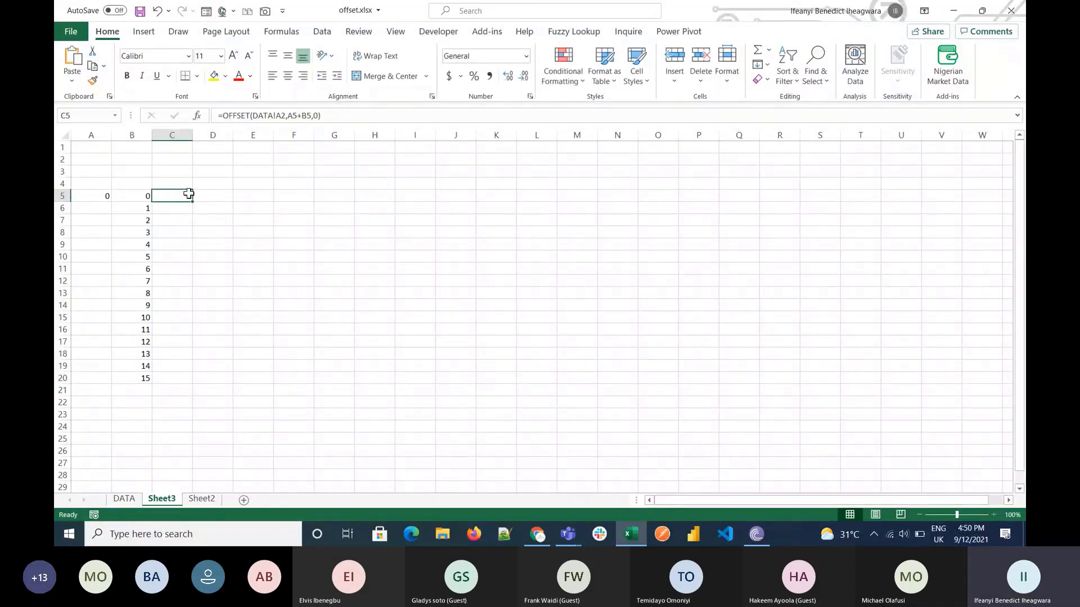
{"action": "double_click", "coordinate": [188, 194]}
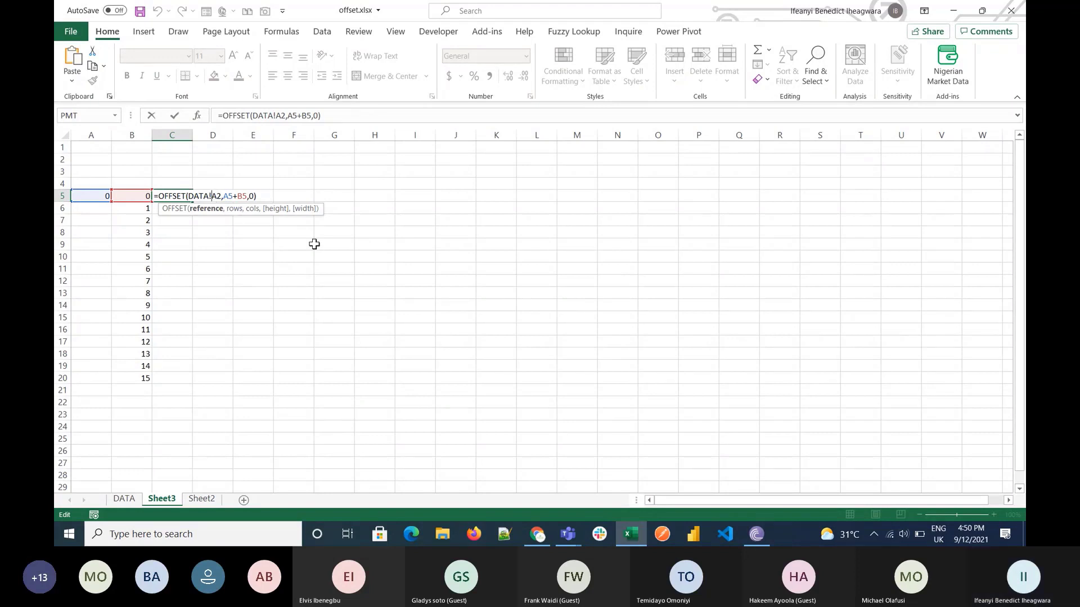
{"action": "type", "text": "$A"}
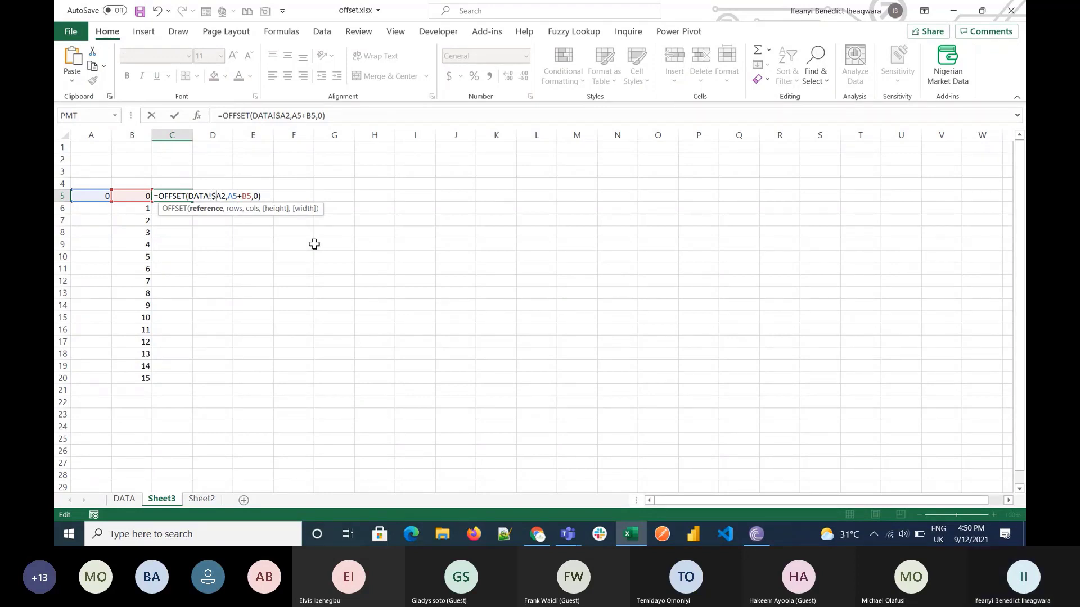
{"action": "type", "text": "$"}
{"action": "key", "text": "Right"}
{"action": "key", "text": "Right"}
{"action": "key", "text": "Right"}
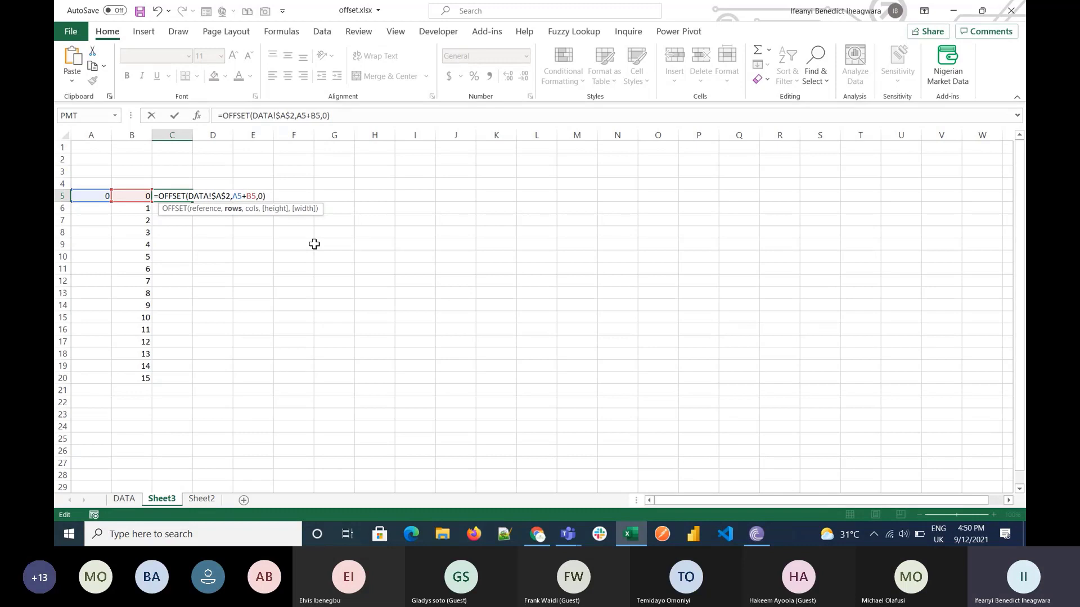
{"action": "type", "text": "$"}
{"action": "key", "text": "Left"}
{"action": "key", "text": "Left"}
{"action": "type", "text": "$"}
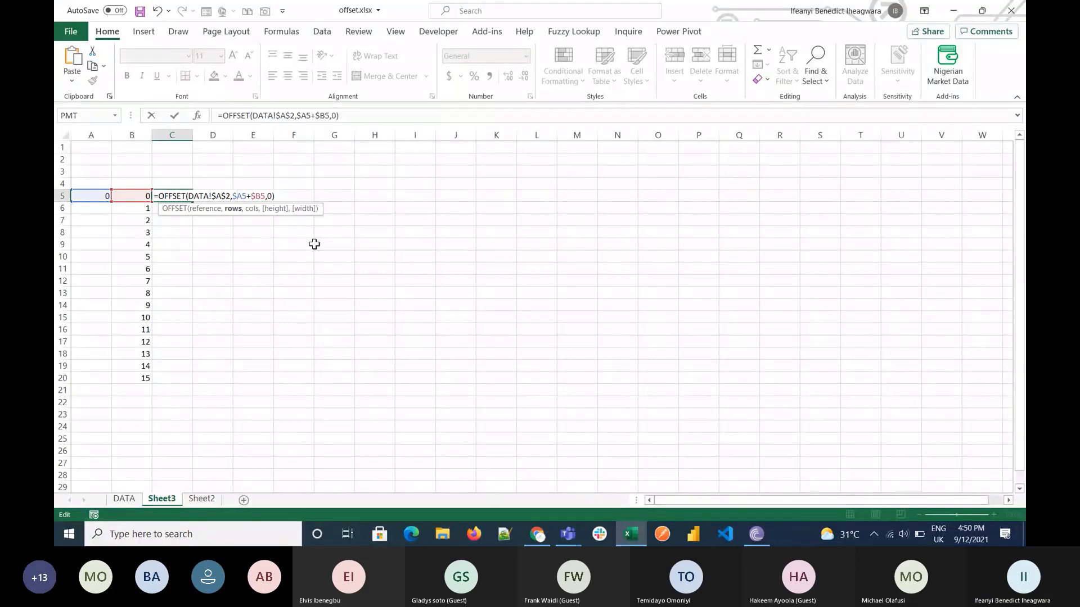
{"action": "key", "text": "Left"}
{"action": "type", "text": "$"}
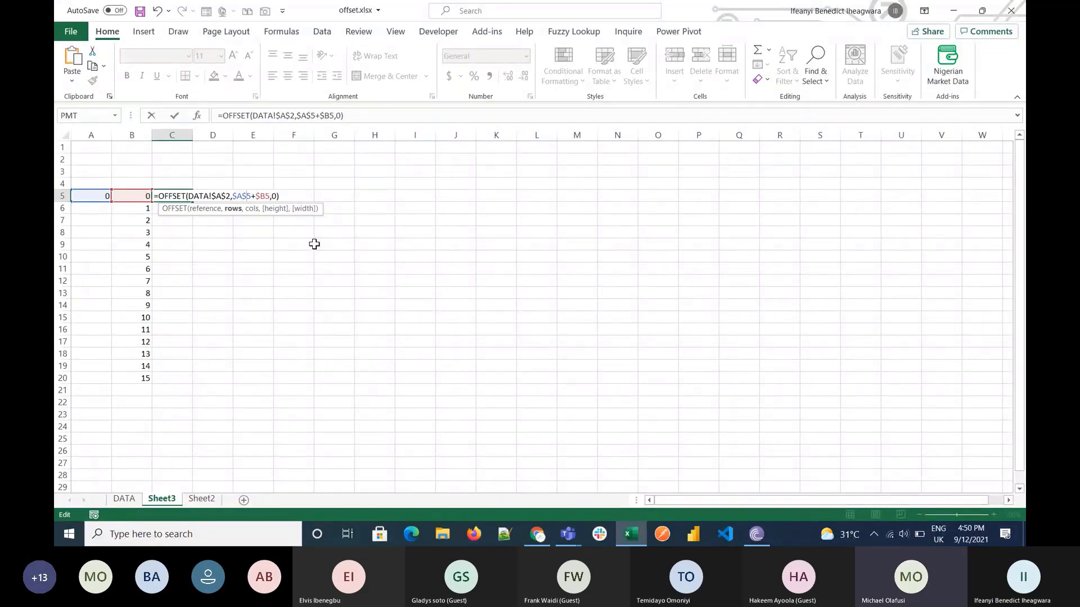
{"action": "key", "text": "Return"}
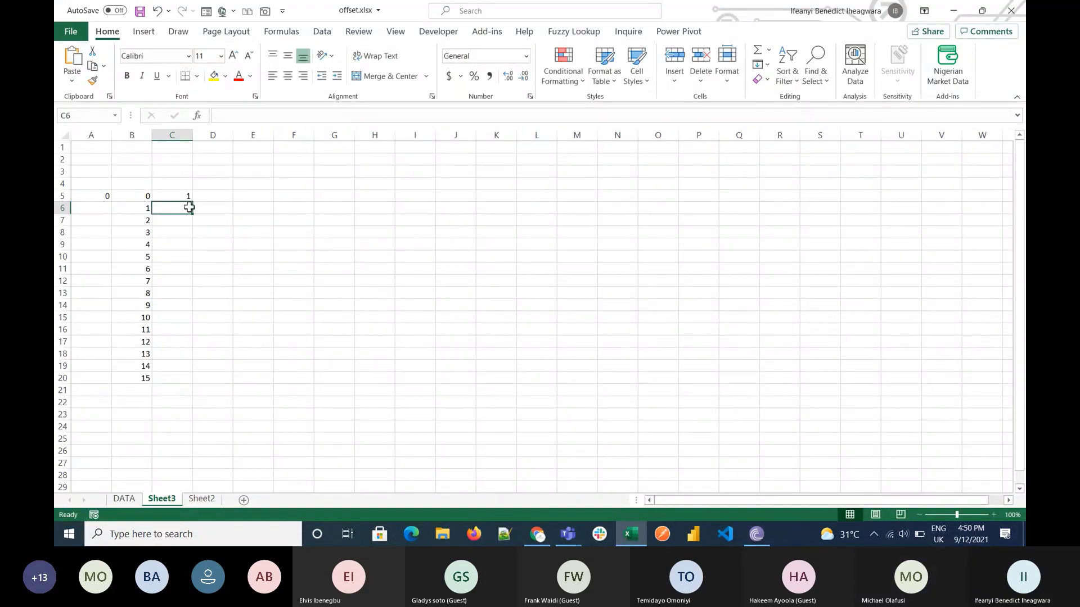
Step: Fill C5's OFFSET formula down to C20 so it returns 1 through 16
{"action": "left_click", "coordinate": [173, 196]}
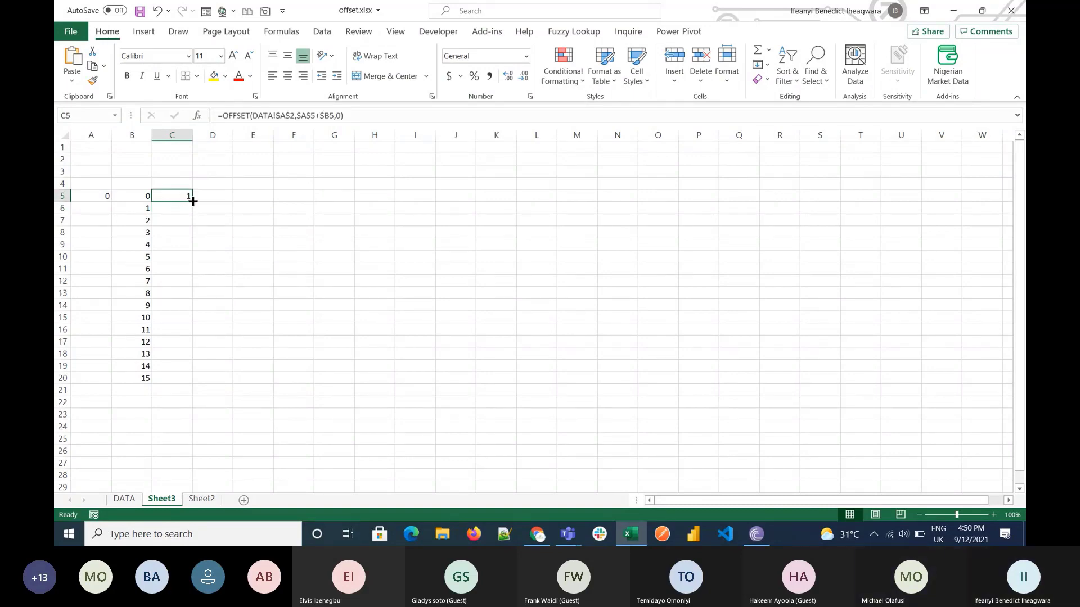
{"action": "left_click_drag", "start_coordinate": [193, 201], "coordinate": [193, 385]}
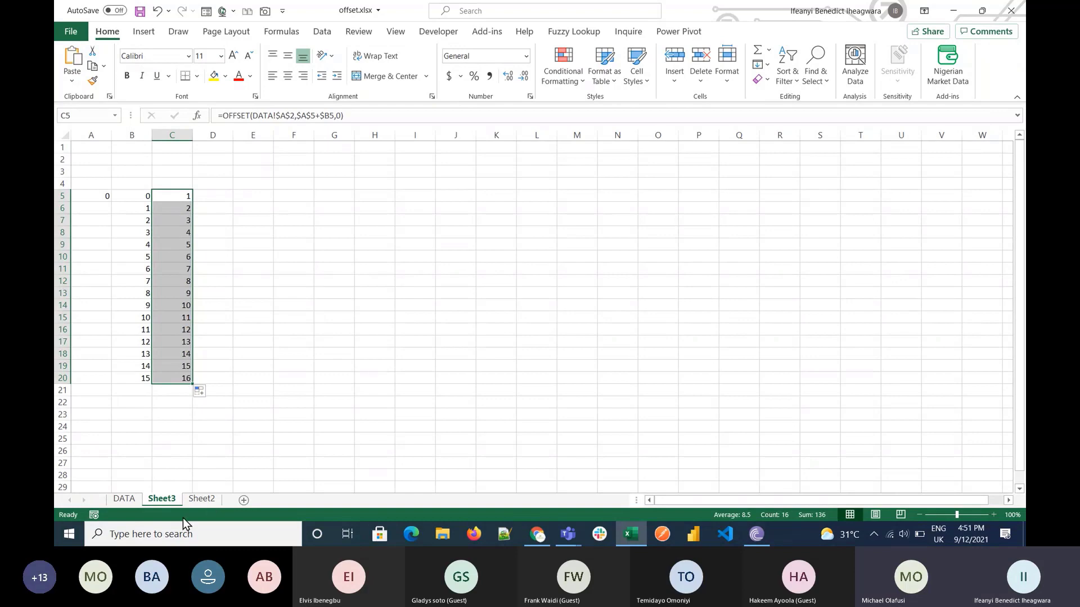
{"action": "left_click", "coordinate": [125, 500]}
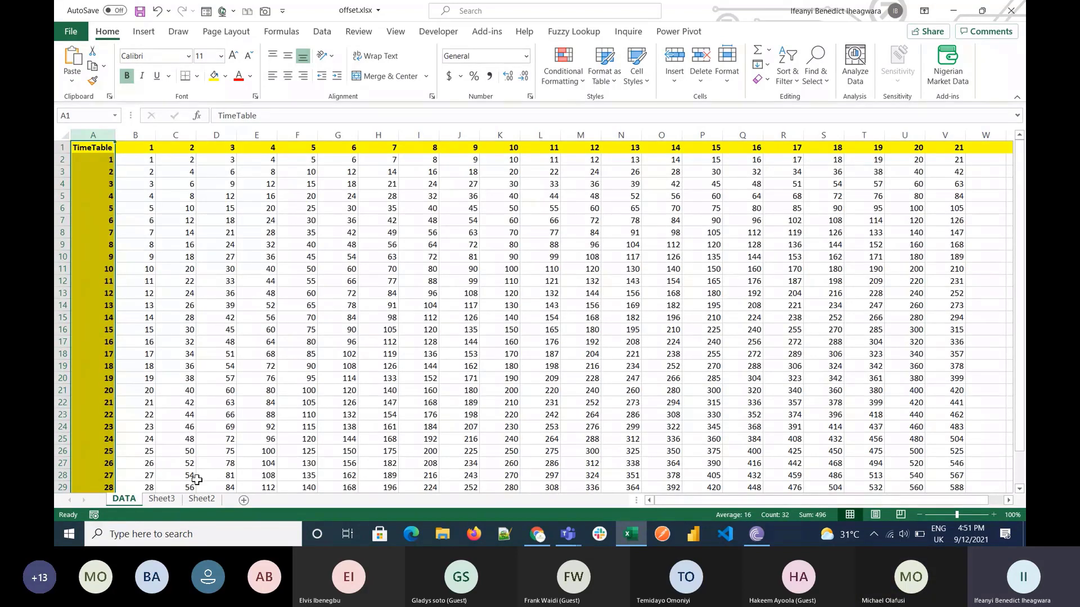
{"action": "left_click", "coordinate": [178, 501]}
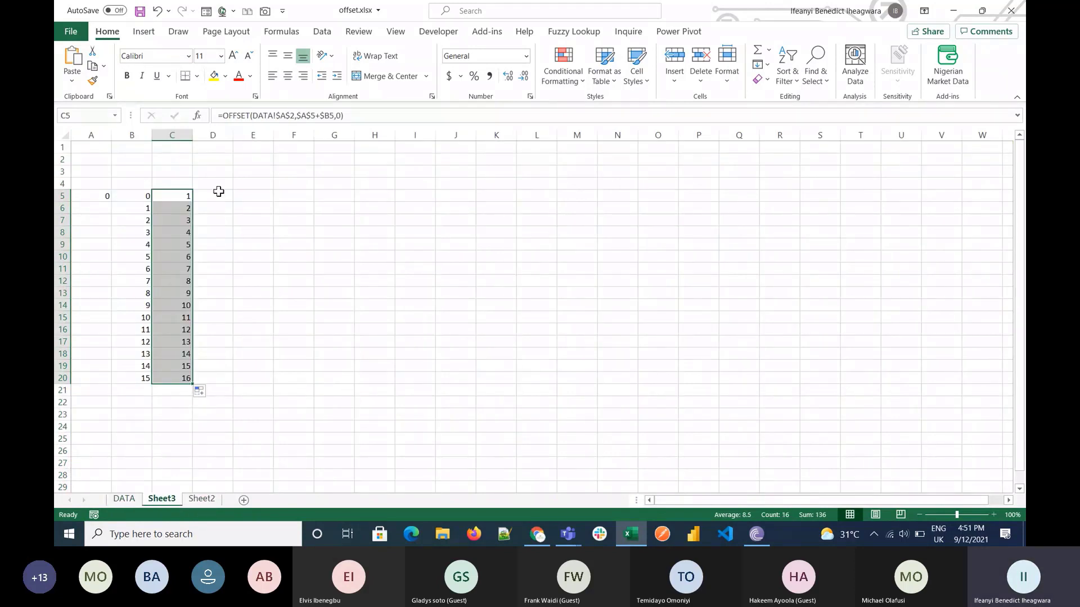
Step: Copy the yellow TimeTable header from DATA!A1 into C4 and autofit column C
{"action": "left_click", "coordinate": [171, 185]}
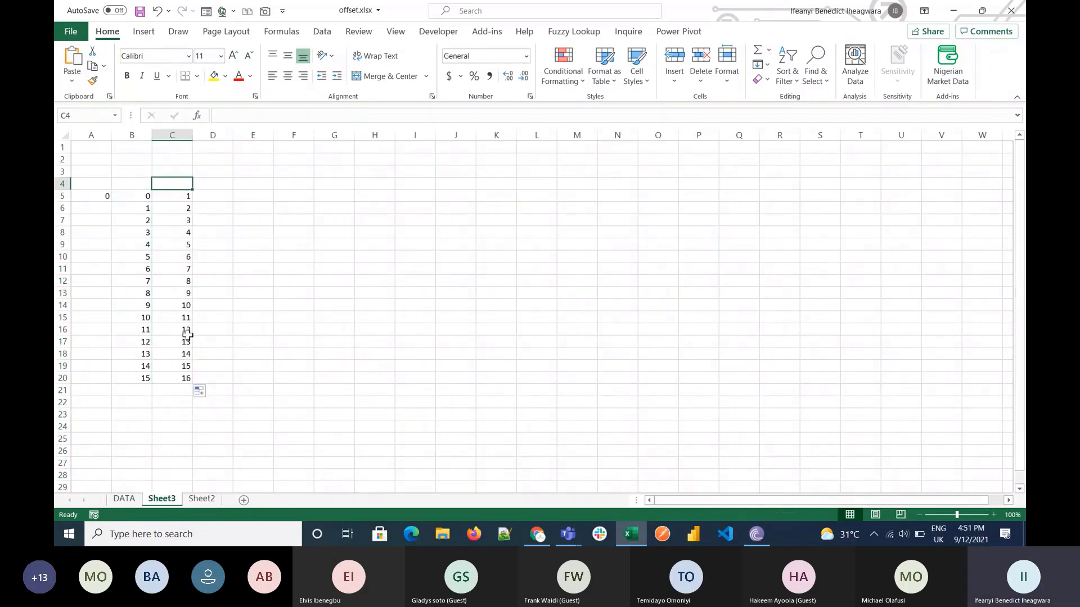
{"action": "left_click", "coordinate": [123, 499]}
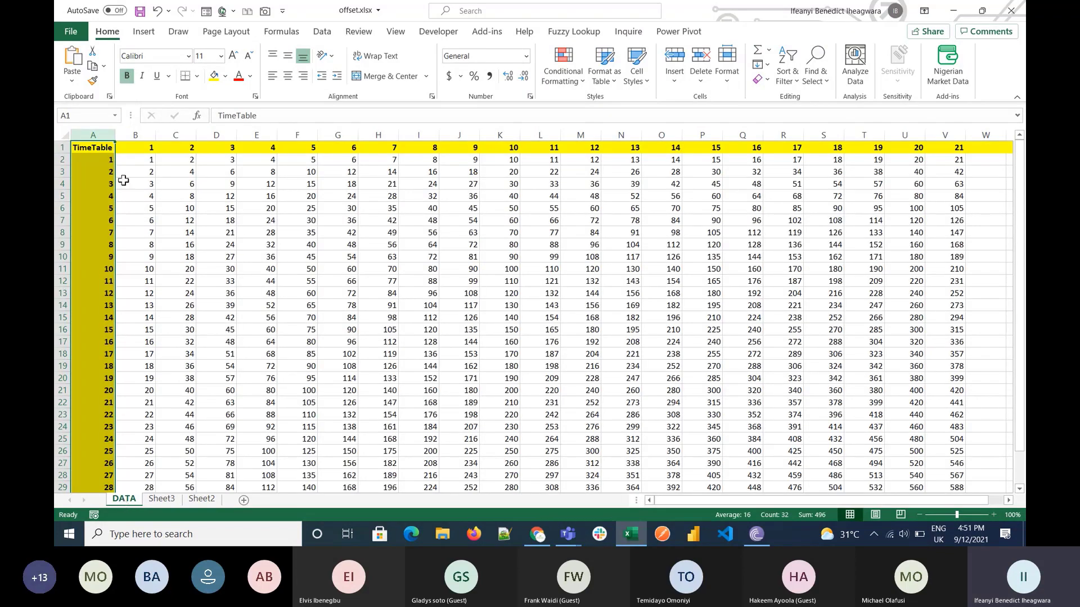
{"action": "left_click", "coordinate": [98, 147]}
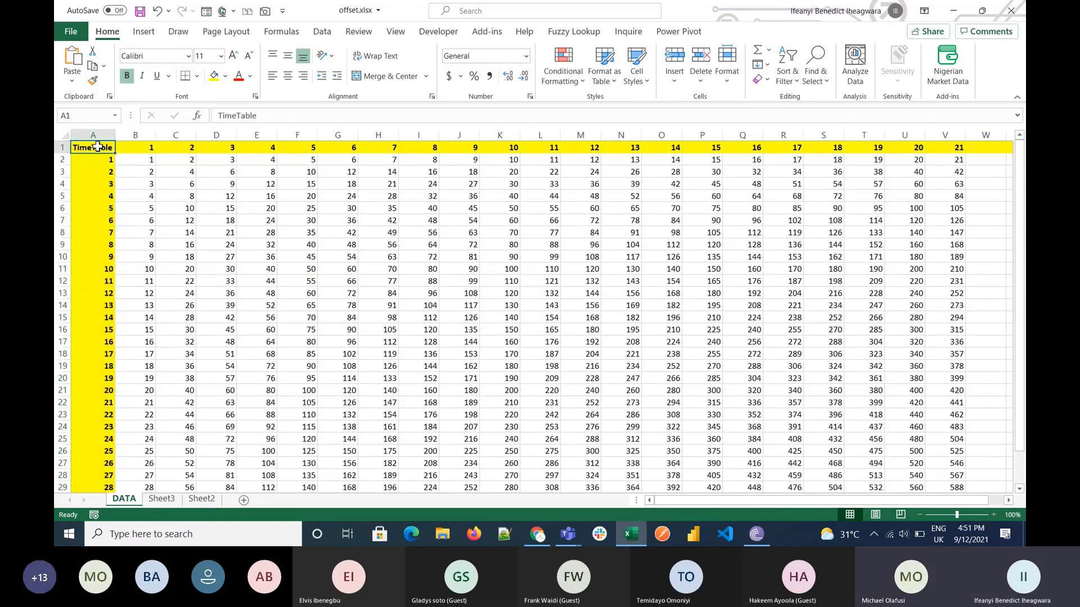
{"action": "key", "text": "ctrl+c"}
{"action": "left_click", "coordinate": [162, 500]}
{"action": "left_click", "coordinate": [168, 184]}
{"action": "key", "text": "ctrl+v"}
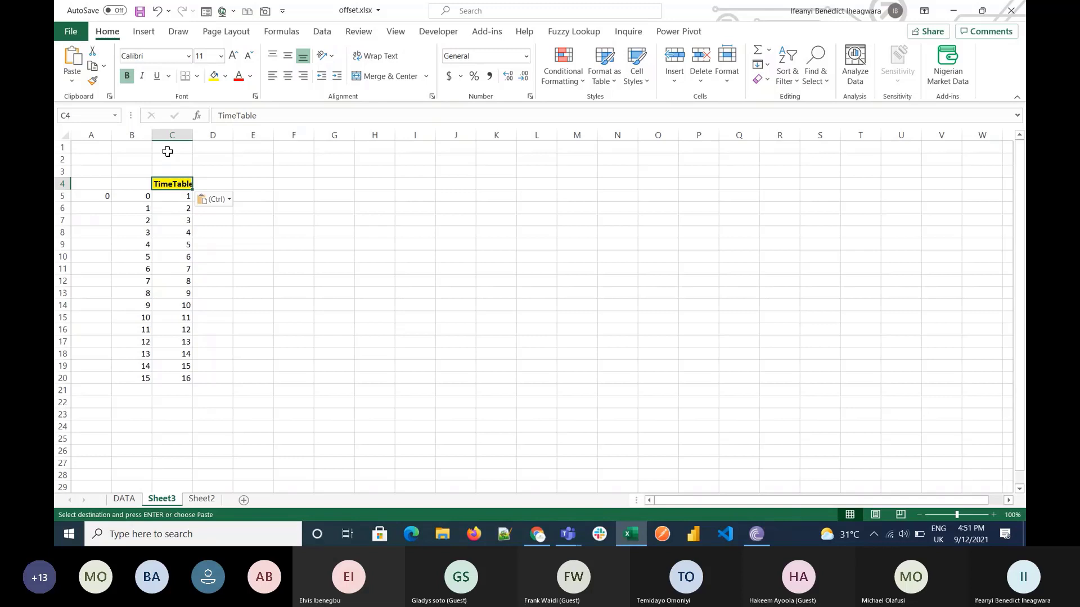
{"action": "key", "text": "Right"}
{"action": "double_click", "coordinate": [193, 135]}
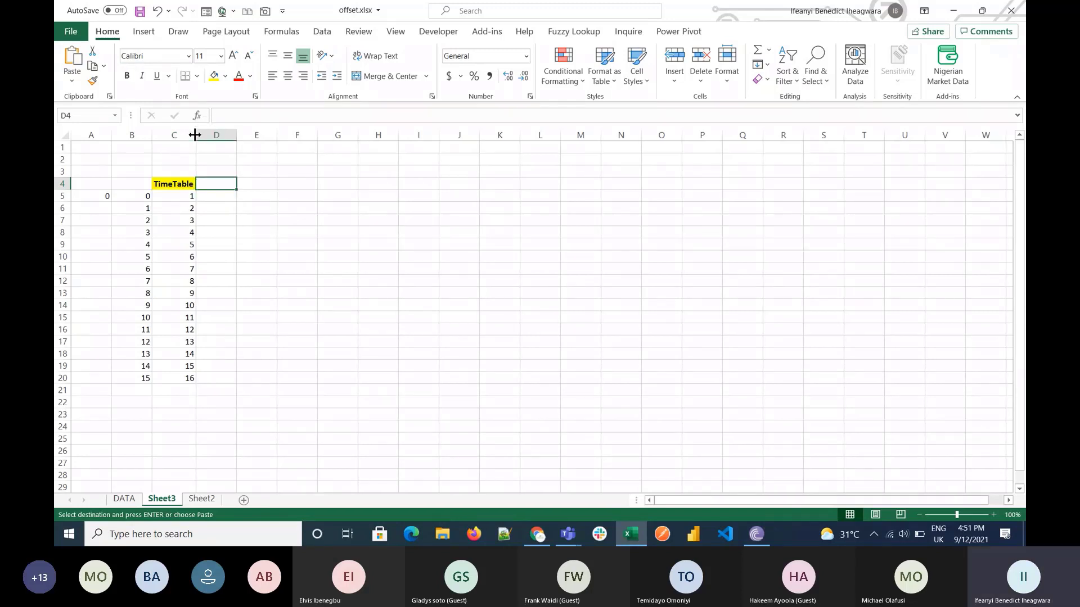
Step: Enter 0 in both D1 and D2, then begin a formula in D3
{"action": "key", "text": "Right"}
{"action": "key", "text": "Right"}
{"action": "key", "text": "Right"}
{"action": "key", "text": "Right"}
{"action": "key", "text": "Left"}
{"action": "key", "text": "Left"}
{"action": "key", "text": "Left"}
{"action": "key", "text": "Left"}
{"action": "key", "text": "Up"}
{"action": "key", "text": "Up"}
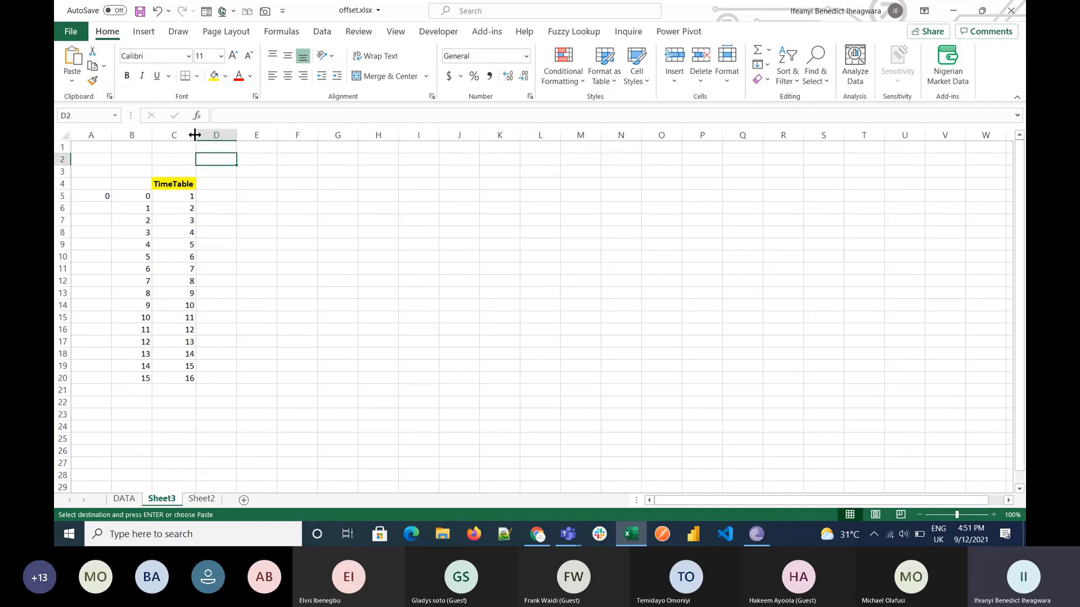
{"action": "key", "text": "Up"}
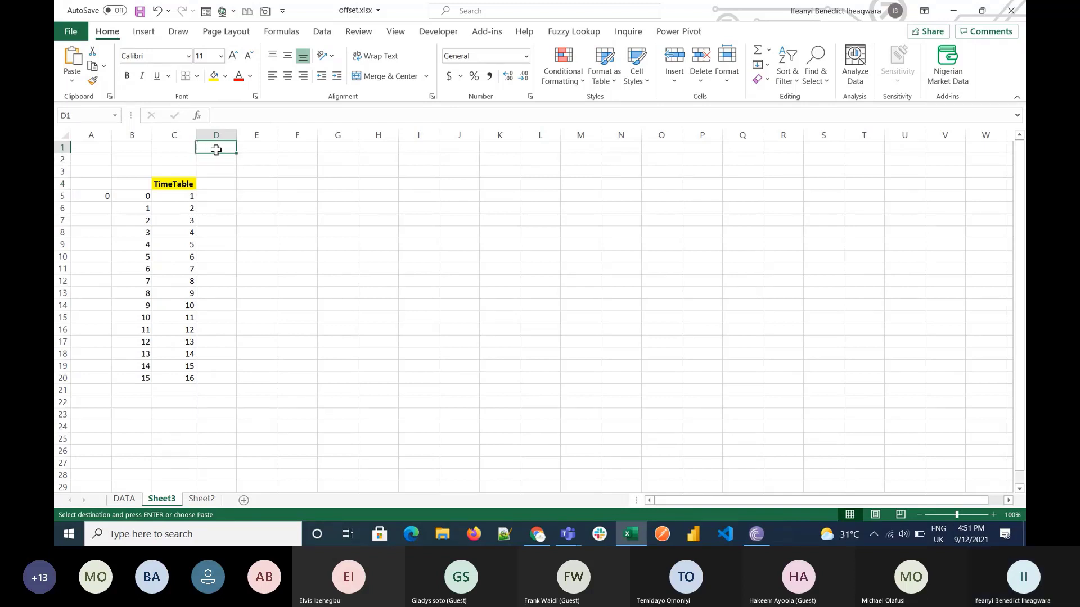
{"action": "type", "text": "0"}
{"action": "key", "text": "Return"}
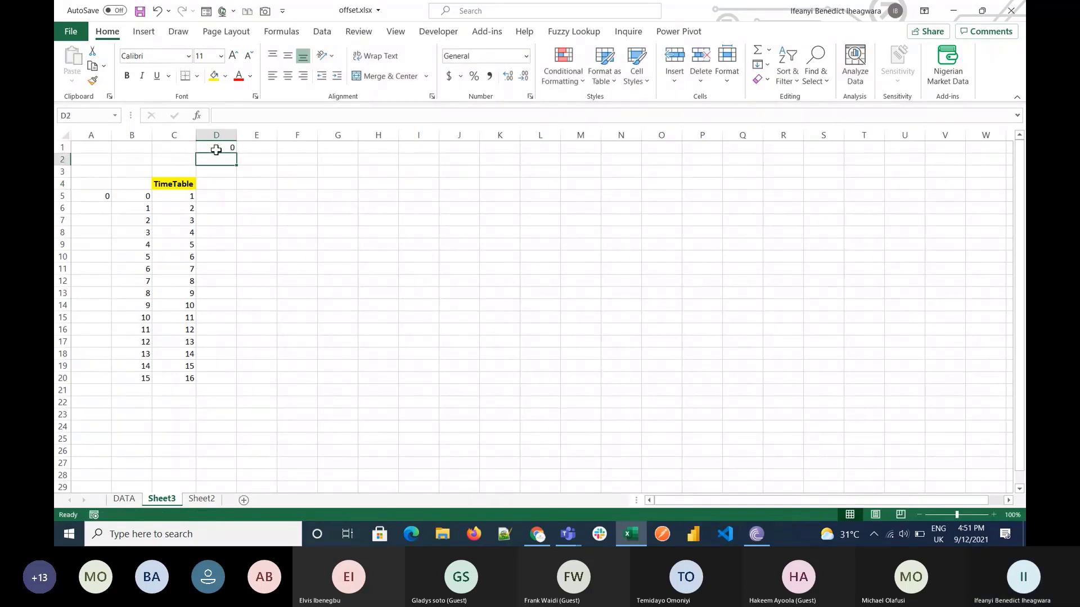
{"action": "type", "text": "0"}
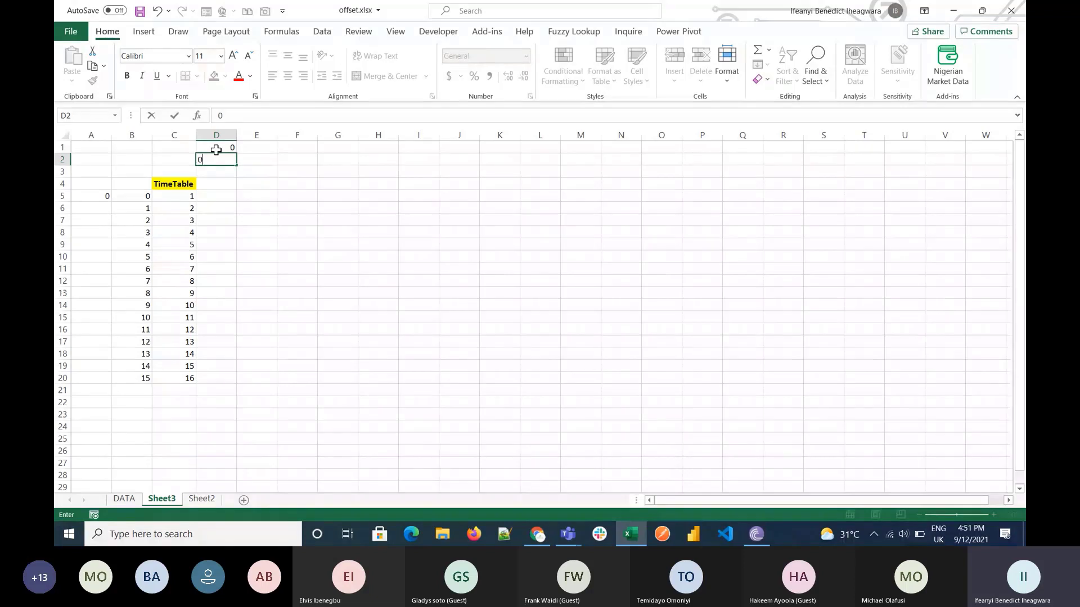
{"action": "key", "text": "Return"}
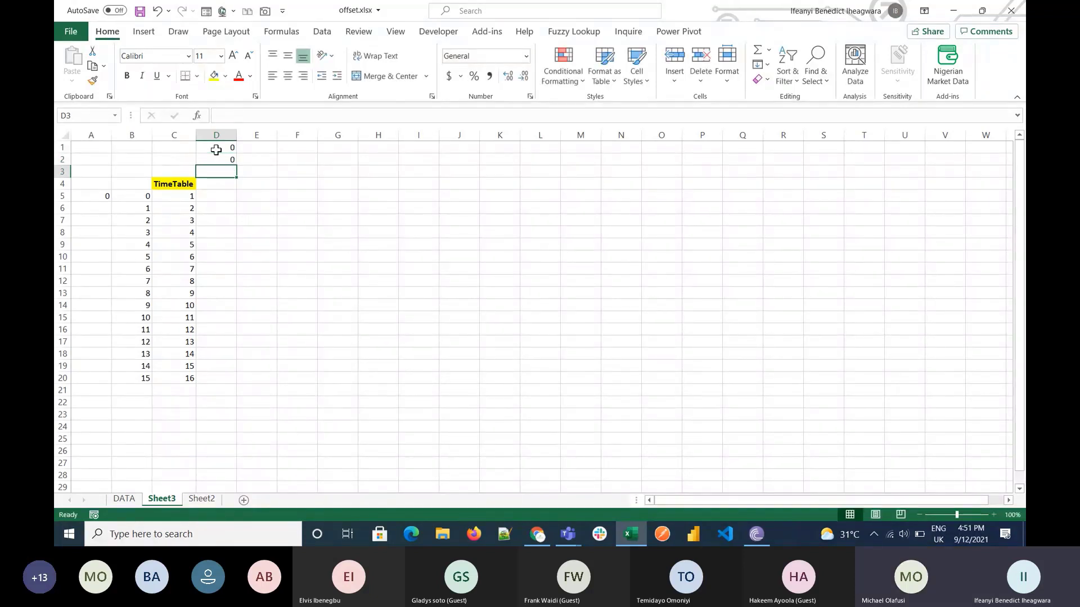
{"action": "type", "text": "="}
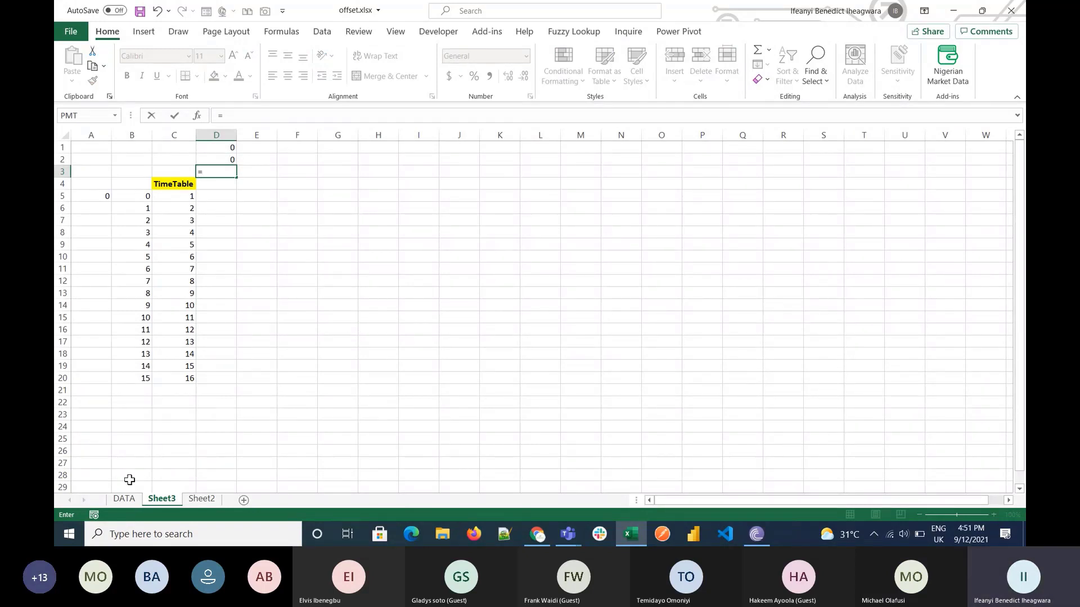
Step: Link the D3 formula to DATA!B1 so it shows 1
{"action": "left_click", "coordinate": [126, 499]}
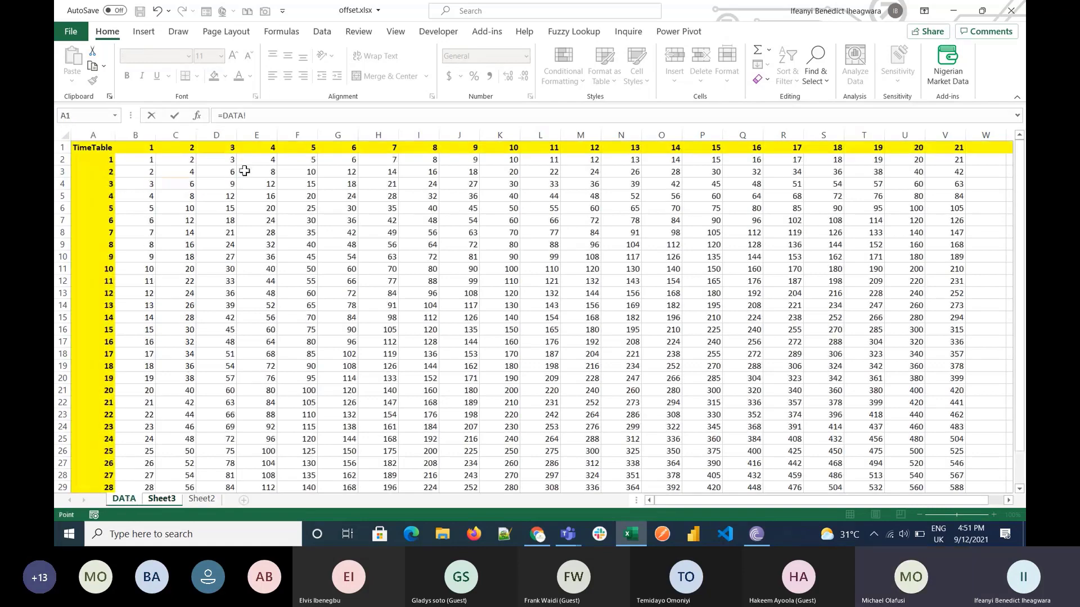
{"action": "left_click", "coordinate": [136, 147]}
{"action": "key", "text": "Return"}
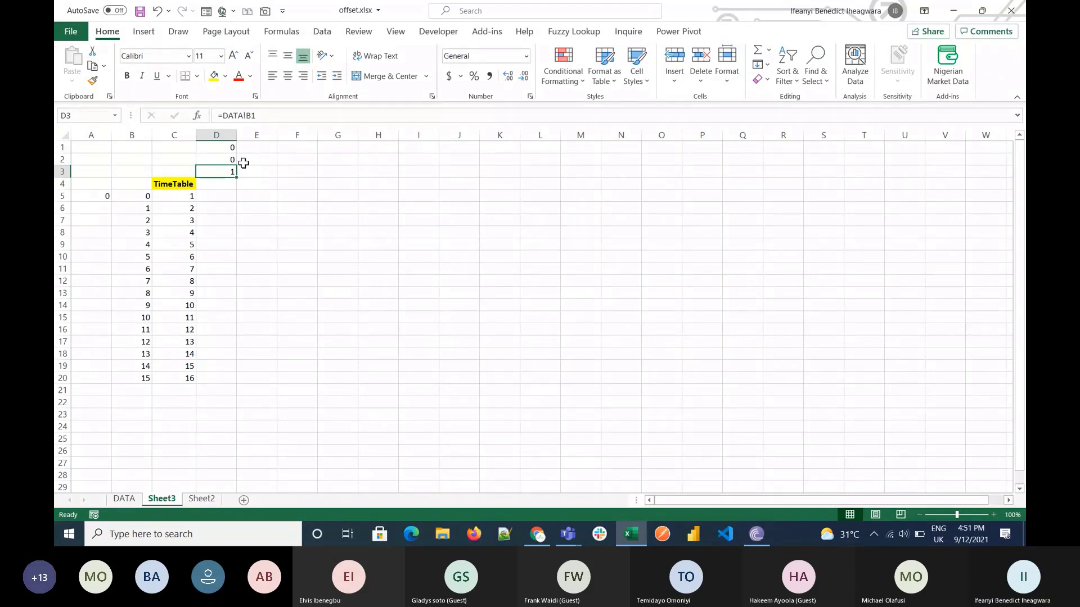
Step: Abandon a second DATA reference and shift column D down so 0, 0, 1 fill D2:D4
{"action": "type", "text": "="}
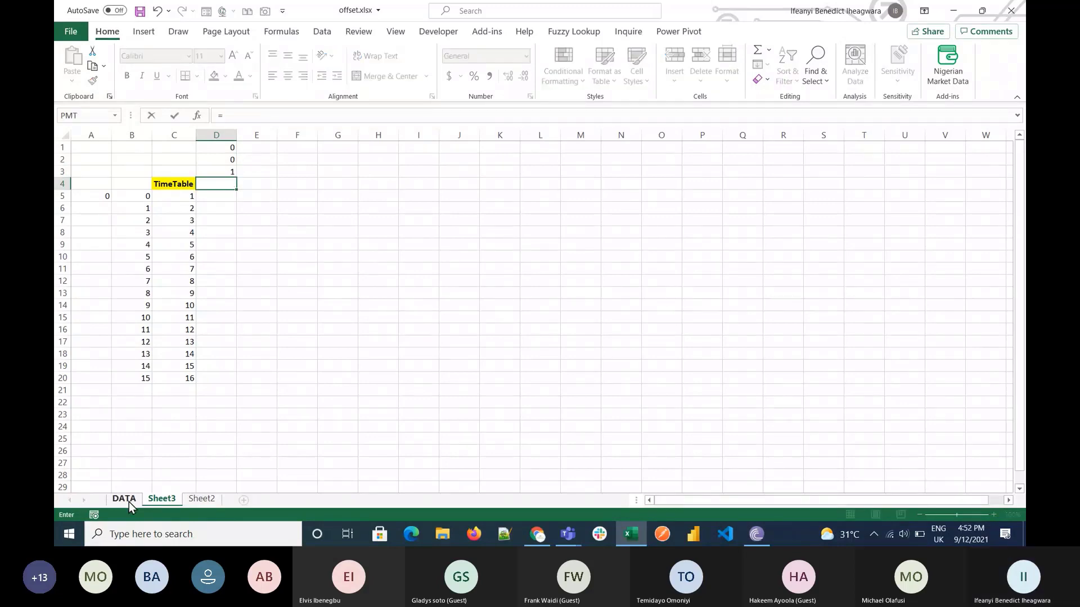
{"action": "left_click", "coordinate": [125, 500]}
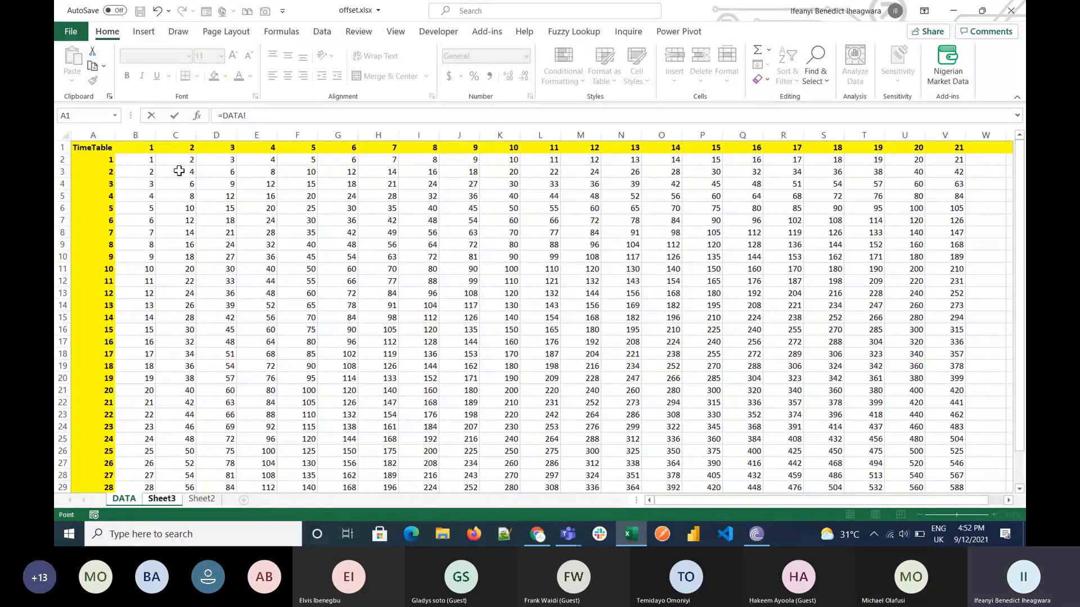
{"action": "key", "text": "Escape"}
{"action": "key", "text": "ctrl+z"}
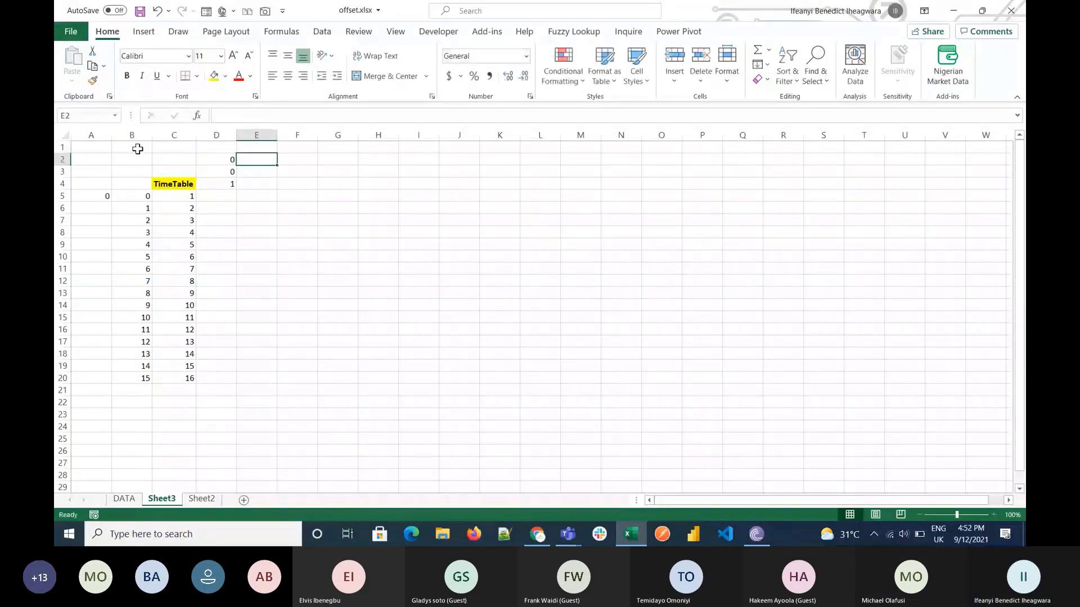
Step: Enter =D3+1 in E3 and fill it across to K3, counting 1 to 7
{"action": "key", "text": "Down"}
{"action": "type", "text": "="}
{"action": "left_click", "coordinate": [222, 172]}
{"action": "type", "text": "+"}
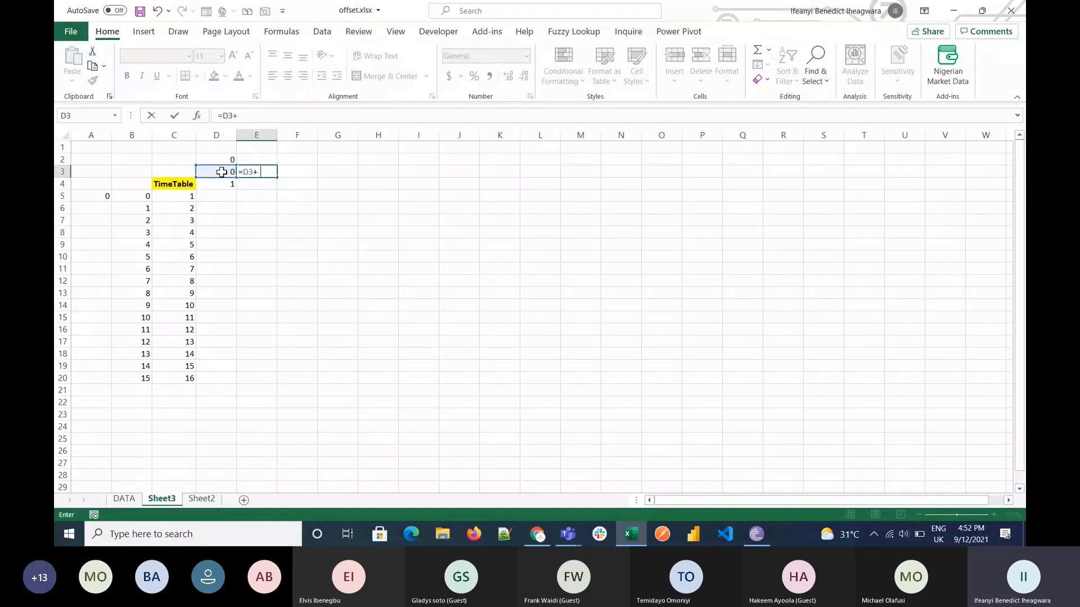
{"action": "type", "text": "1"}
{"action": "key", "text": "Return"}
{"action": "left_click", "coordinate": [256, 171]}
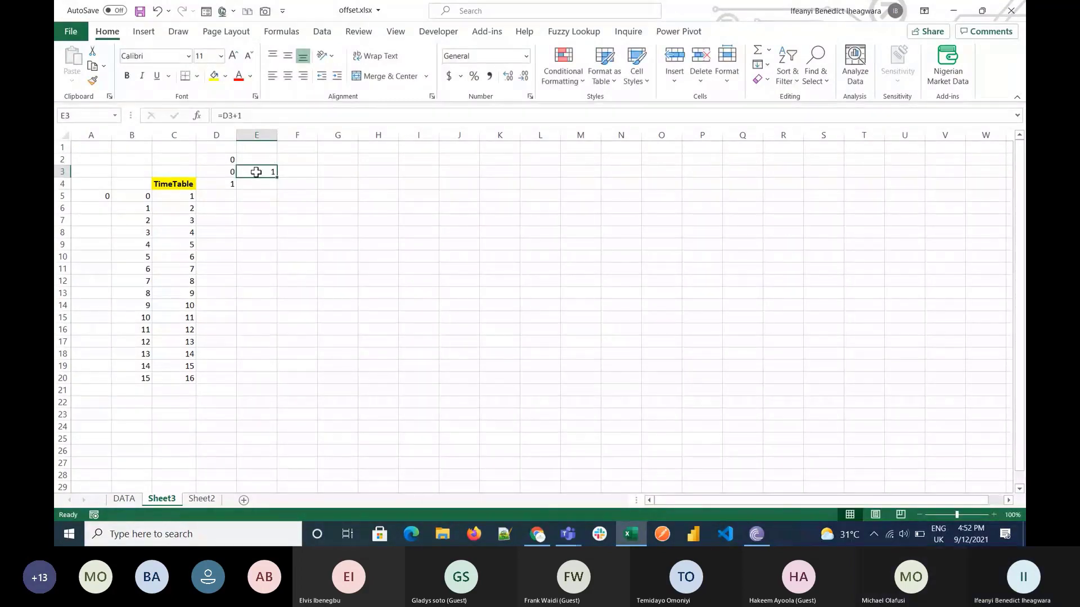
{"action": "left_click_drag", "start_coordinate": [276, 177], "coordinate": [521, 176]}
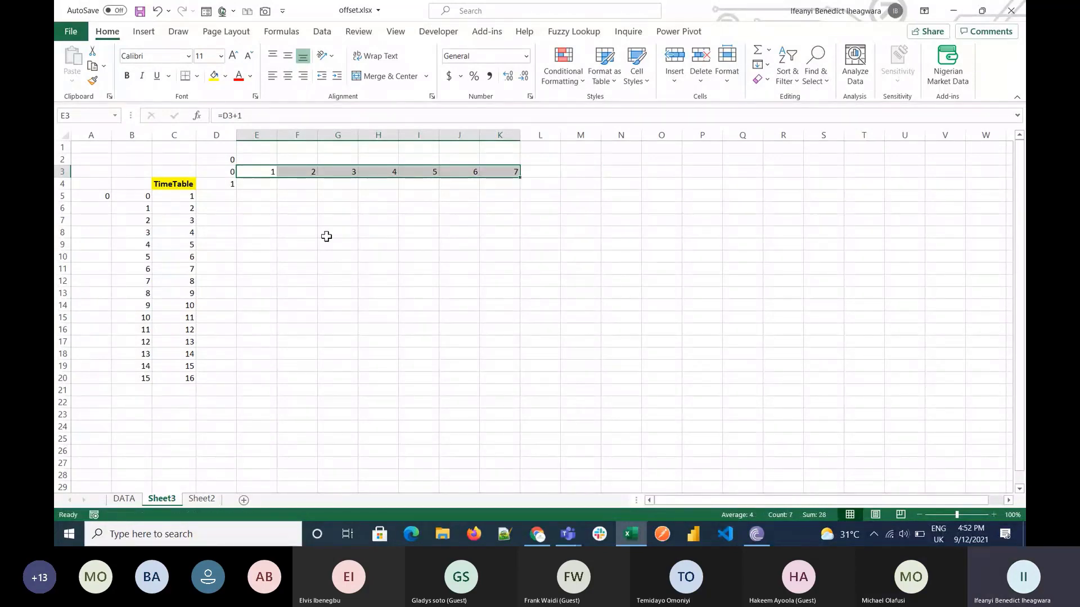
Step: Rewrite D4 as an OFFSET of DATA!B1 with D2+D3 as the row offset
{"action": "left_click", "coordinate": [258, 187]}
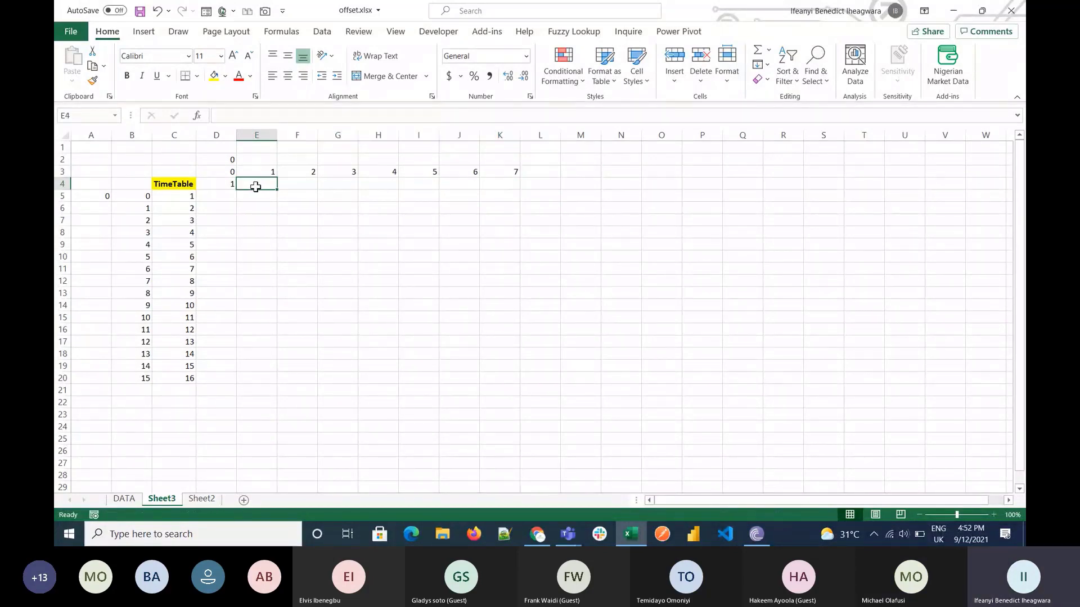
{"action": "double_click", "coordinate": [224, 187]}
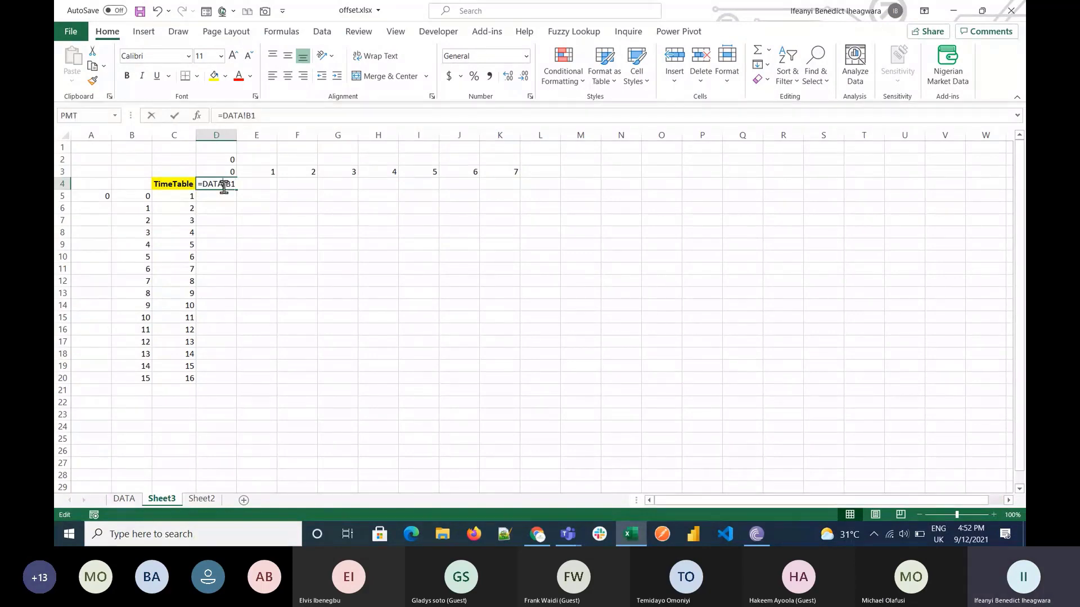
{"action": "left_click", "coordinate": [204, 185]}
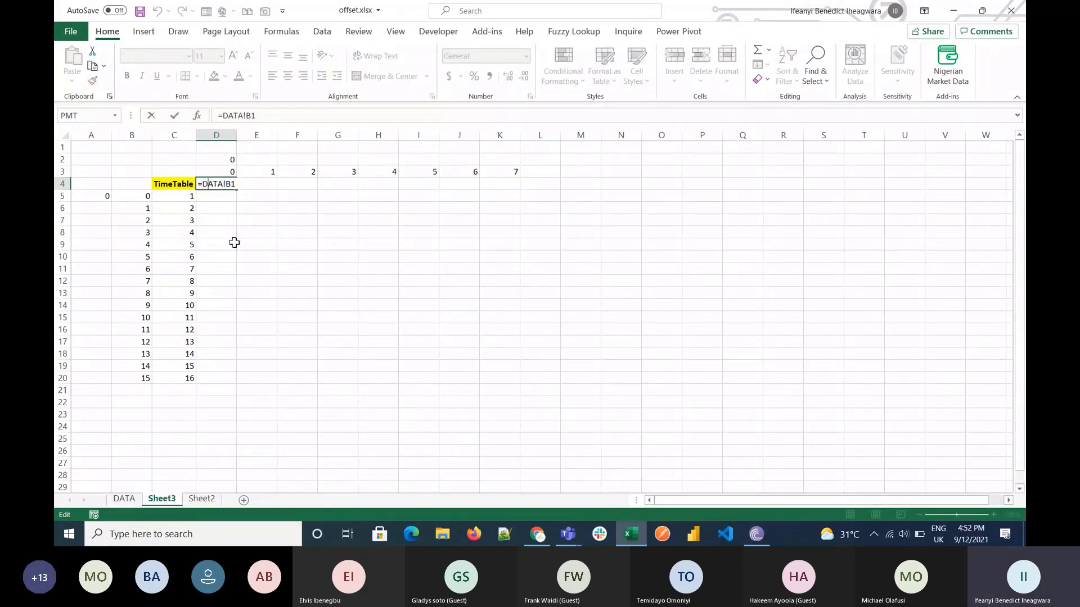
{"action": "type", "text": "0ffes"}
{"action": "key", "text": "BackSpace"}
{"action": "key", "text": "BackSpace"}
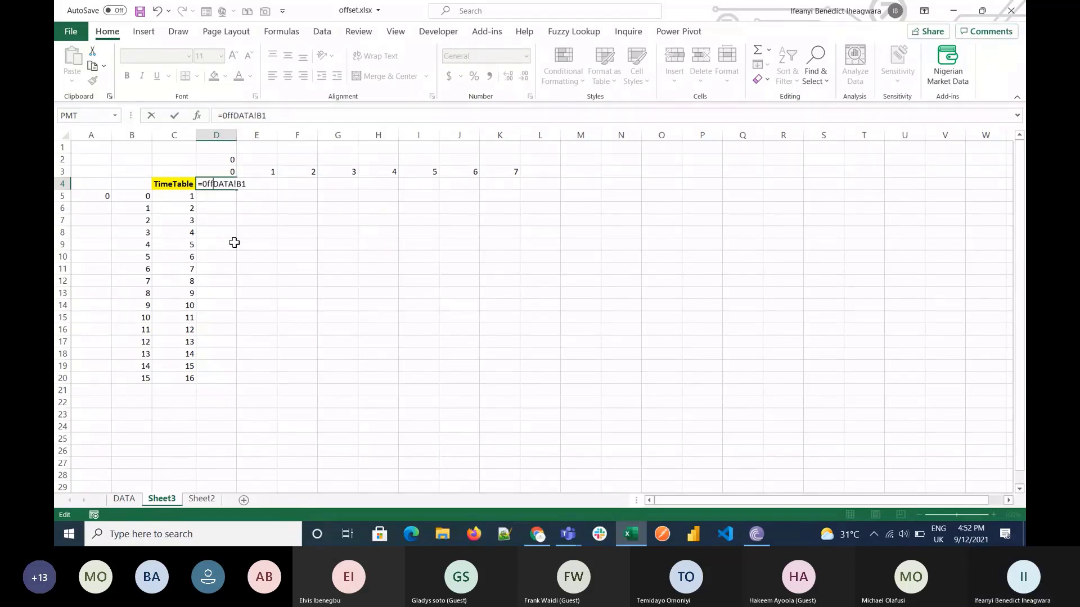
{"action": "key", "text": "BackSpace"}
{"action": "key", "text": "BackSpace"}
{"action": "type", "text": "OFFSET("}
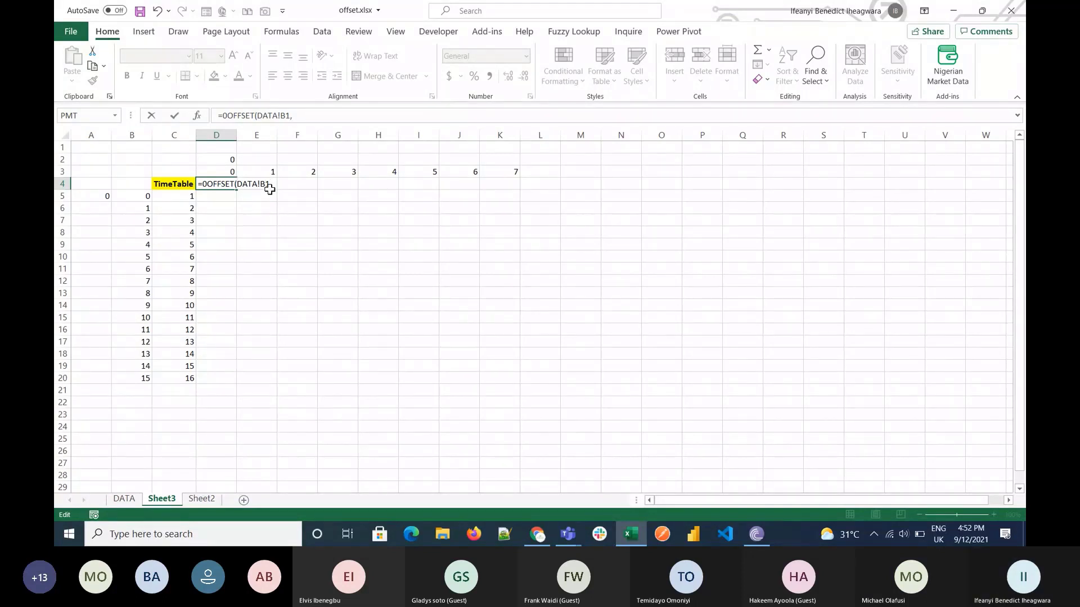
{"action": "left_click", "coordinate": [227, 160]}
{"action": "type", "text": "+"}
{"action": "left_click", "coordinate": [226, 171]}
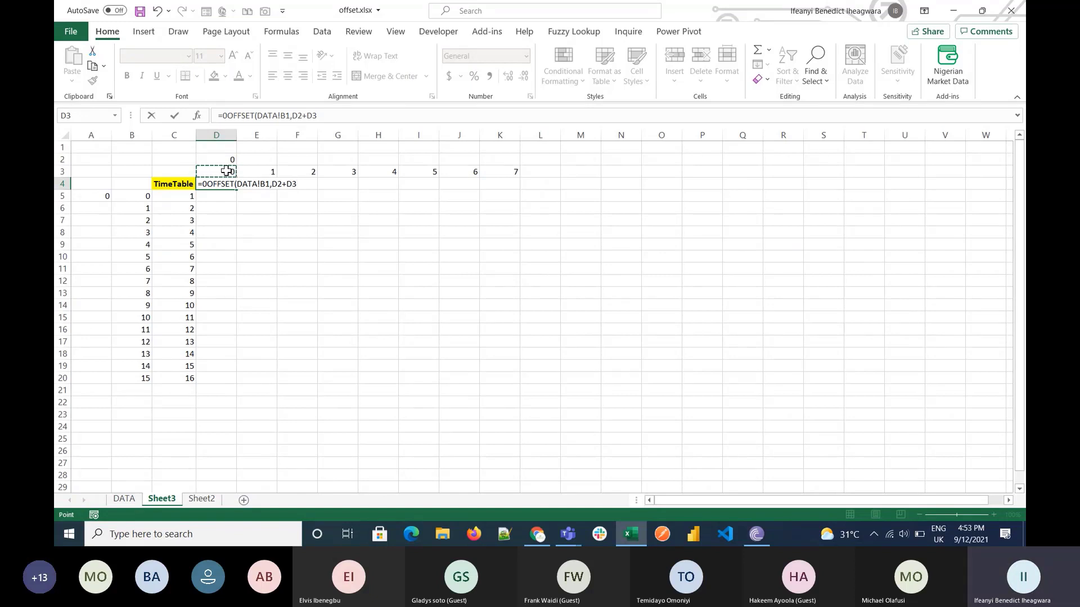
{"action": "type", "text": ")"}
Step: Lock the references as DATA!$B$1, $D$2 and D$3 and commit, triggering a formula warning
{"action": "key", "text": "F2"}
{"action": "left_click", "coordinate": [261, 184]}
{"action": "type", "text": "$"}
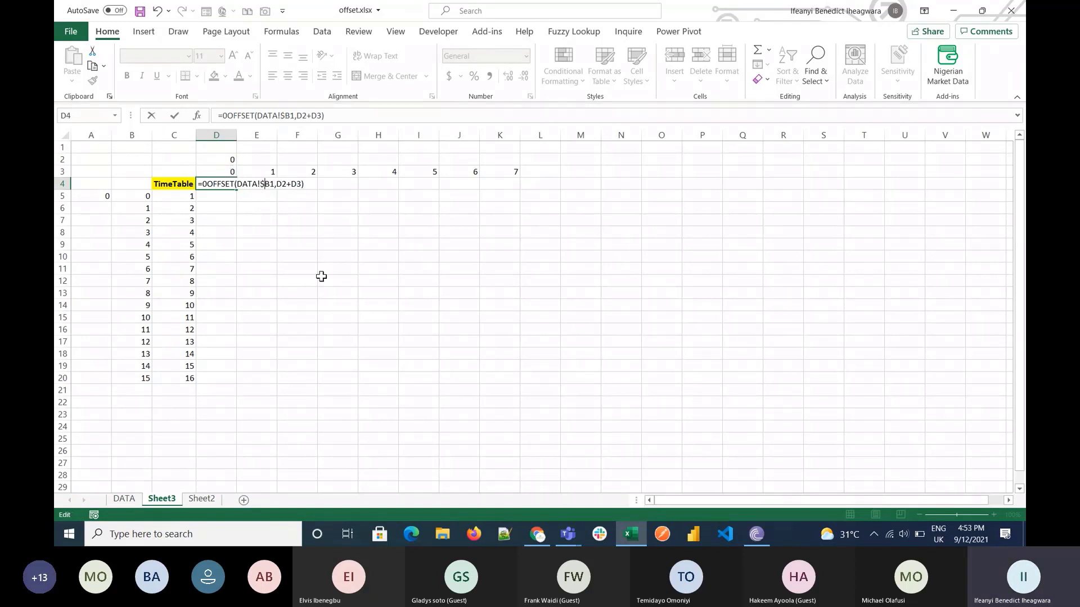
{"action": "key", "text": "Right"}
{"action": "type", "text": "$"}
{"action": "key", "text": "Right"}
{"action": "key", "text": "Right"}
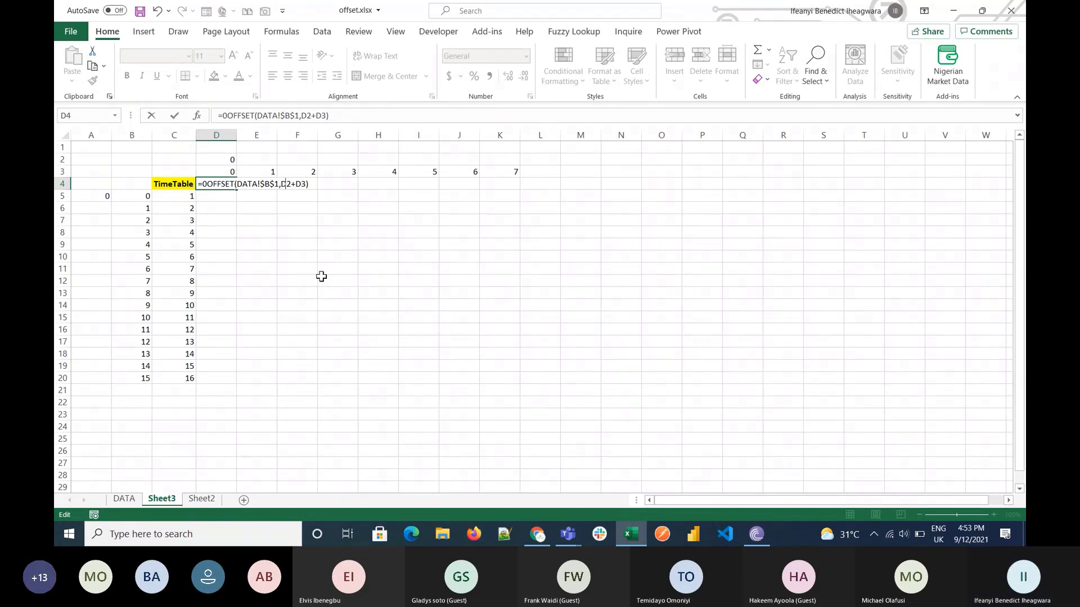
{"action": "type", "text": "$"}
{"action": "key", "text": "Right"}
{"action": "type", "text": "$"}
{"action": "key", "text": "Right"}
{"action": "key", "text": "Right"}
{"action": "key", "text": "Right"}
{"action": "type", "text": "$"}
{"action": "key", "text": "Return"}
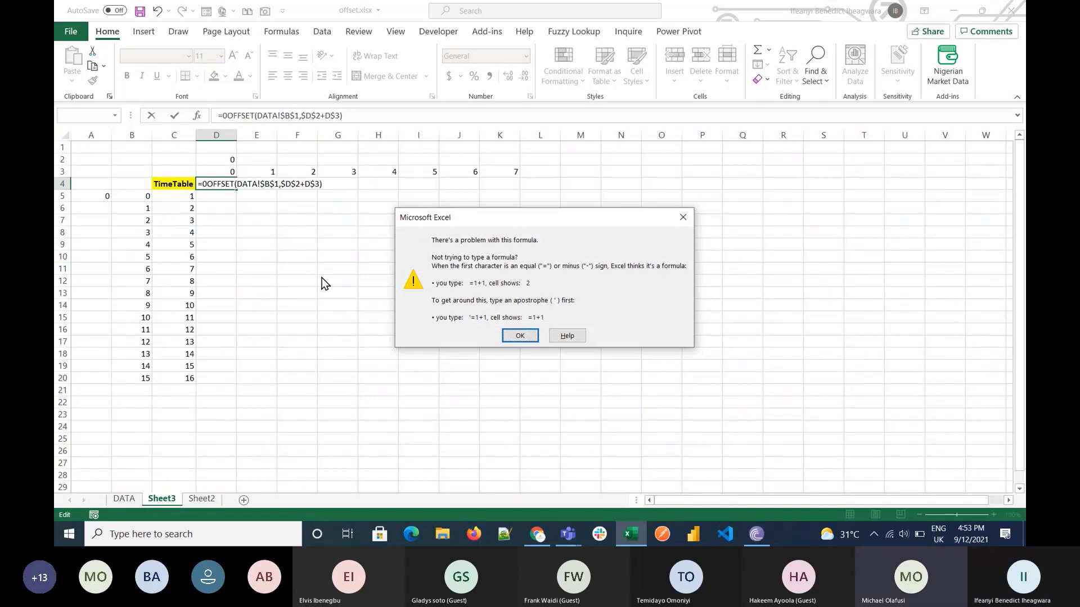
Step: Remove the stray 0 and add a 0 column argument so D4's OFFSET returns 1
{"action": "key", "text": "Return"}
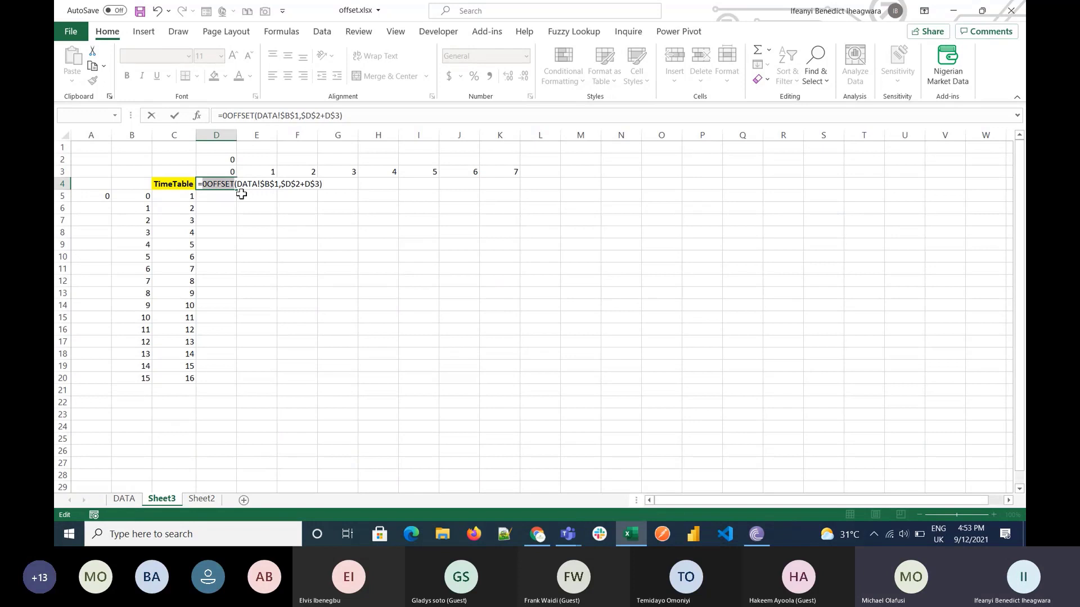
{"action": "key", "text": "Left"}
{"action": "key", "text": "Left"}
{"action": "key", "text": "BackSpace"}
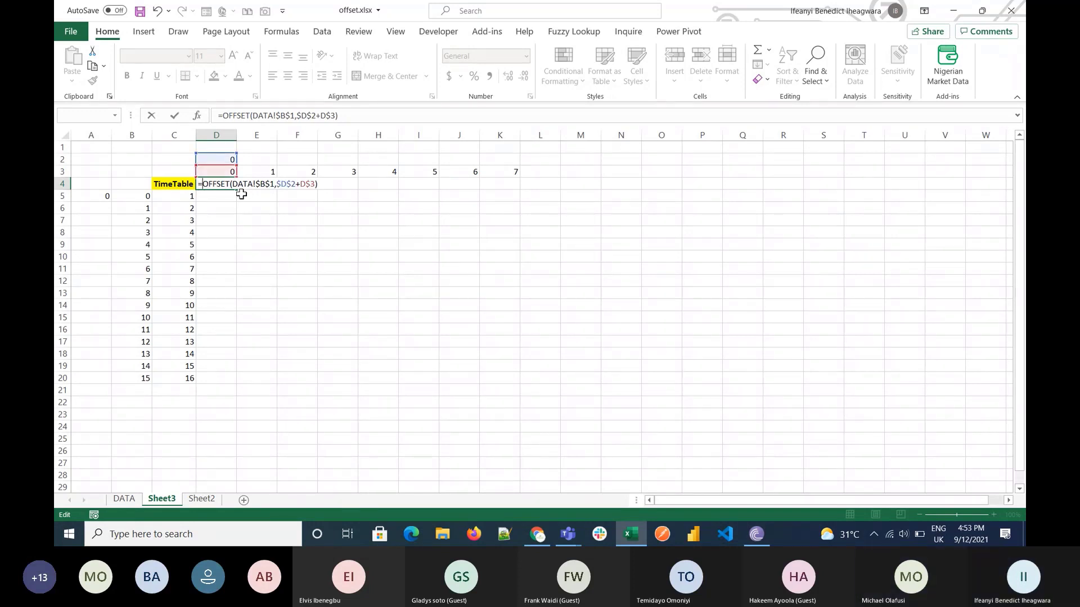
{"action": "key", "text": "Return"}
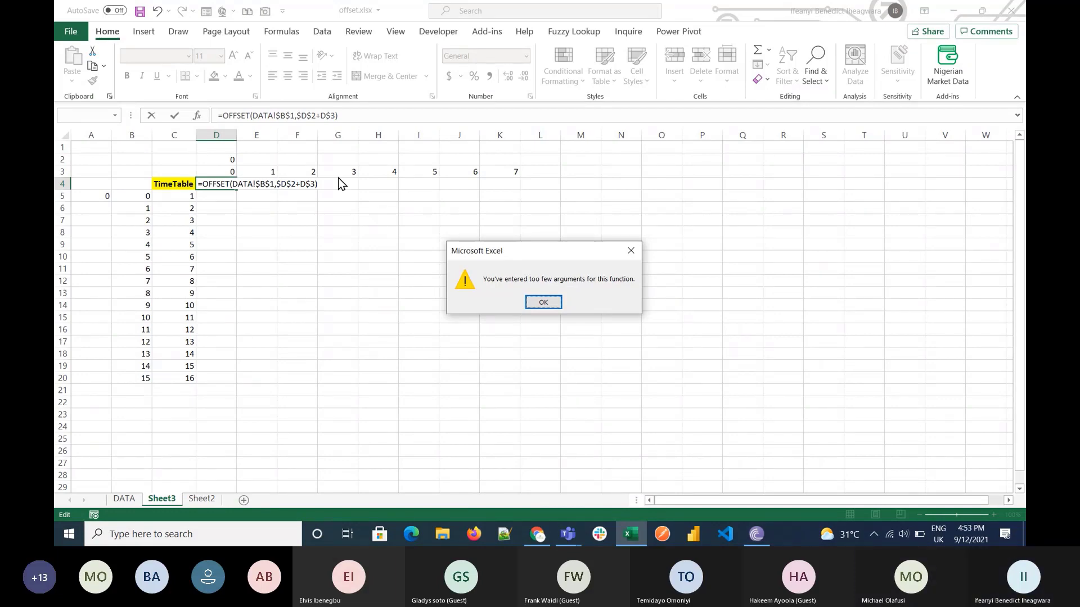
{"action": "key", "text": "Return"}
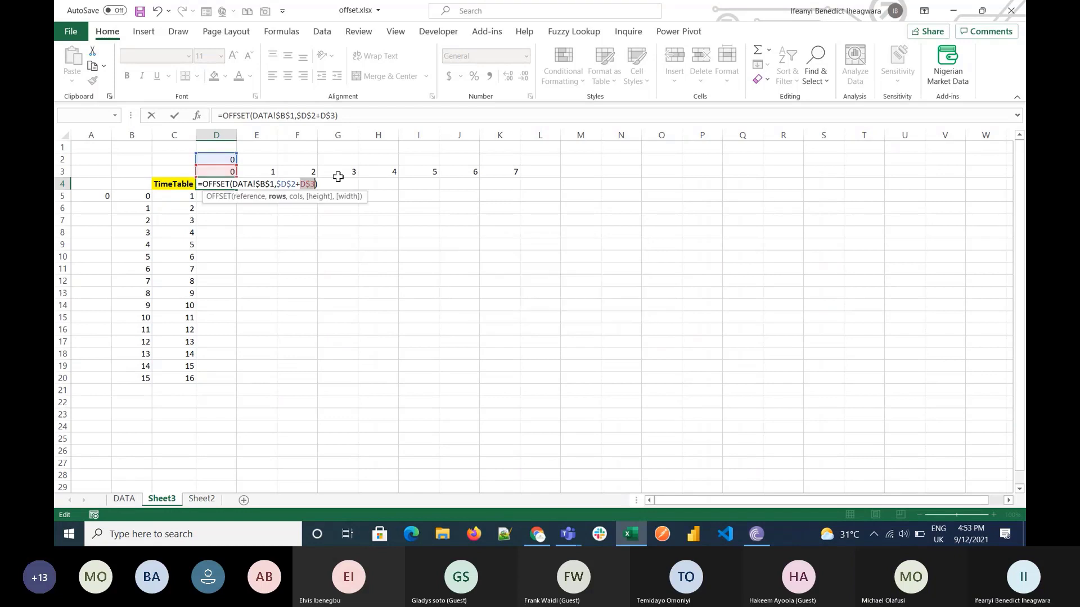
{"action": "left_click", "coordinate": [297, 185]}
{"action": "type", "text": ","}
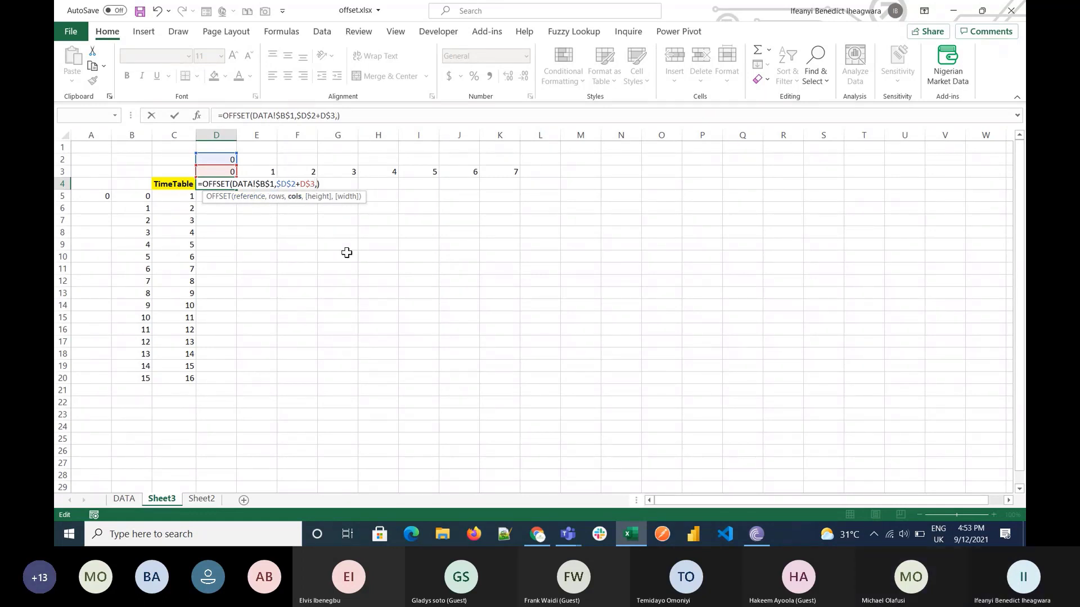
{"action": "type", "text": "0"}
{"action": "key", "text": "ctrl+Return"}
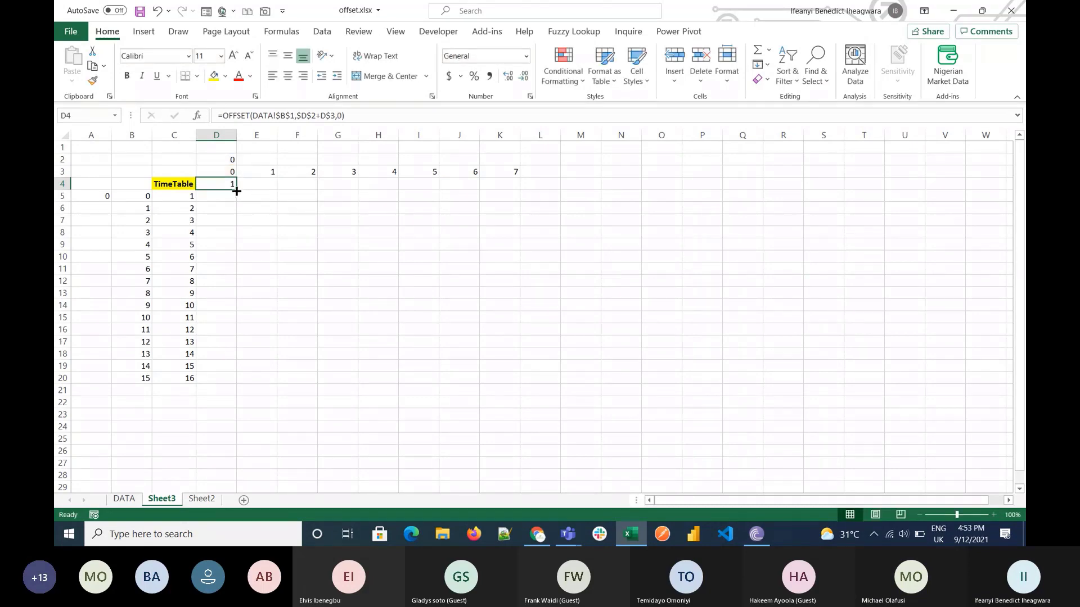
Step: Fill D4's formula across to K4 and set D2 to 1, so row 4 reads 1 to 8
{"action": "left_click_drag", "start_coordinate": [236, 189], "coordinate": [504, 185]}
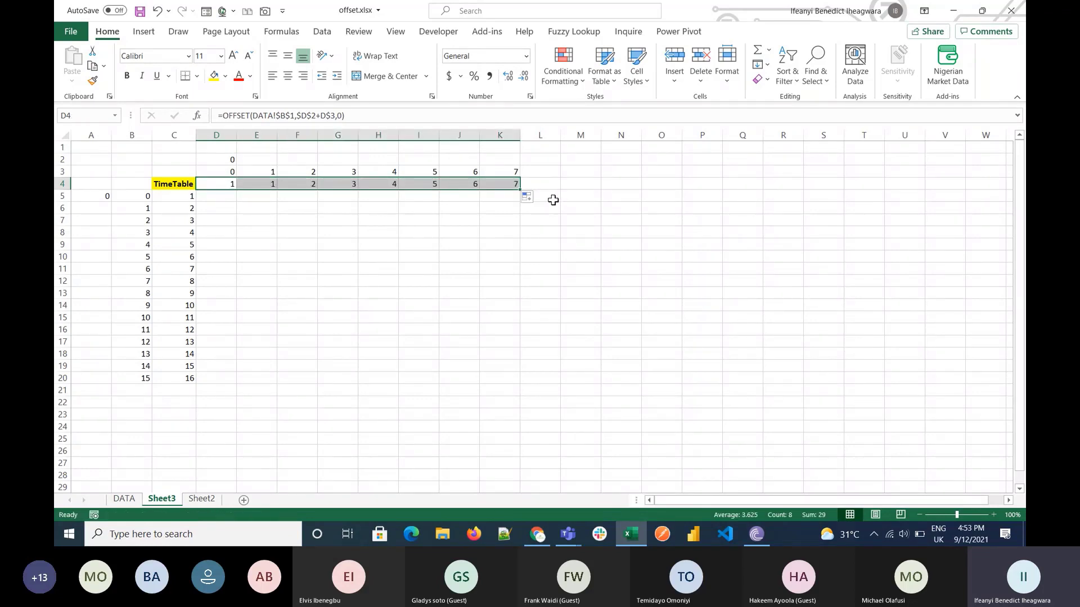
{"action": "left_click", "coordinate": [223, 162]}
{"action": "type", "text": "1"}
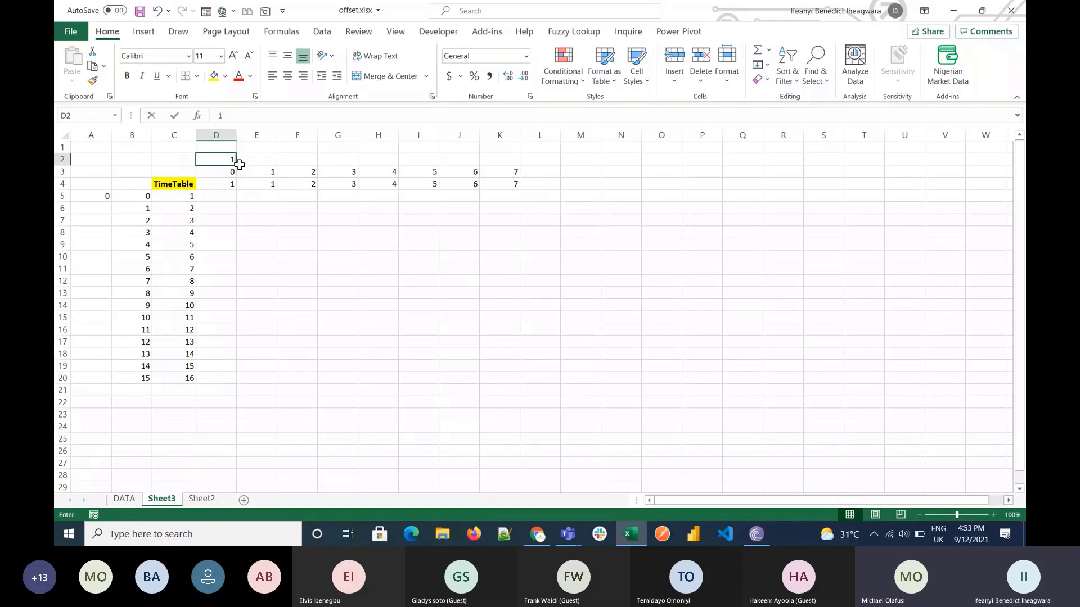
{"action": "key", "text": "Return"}
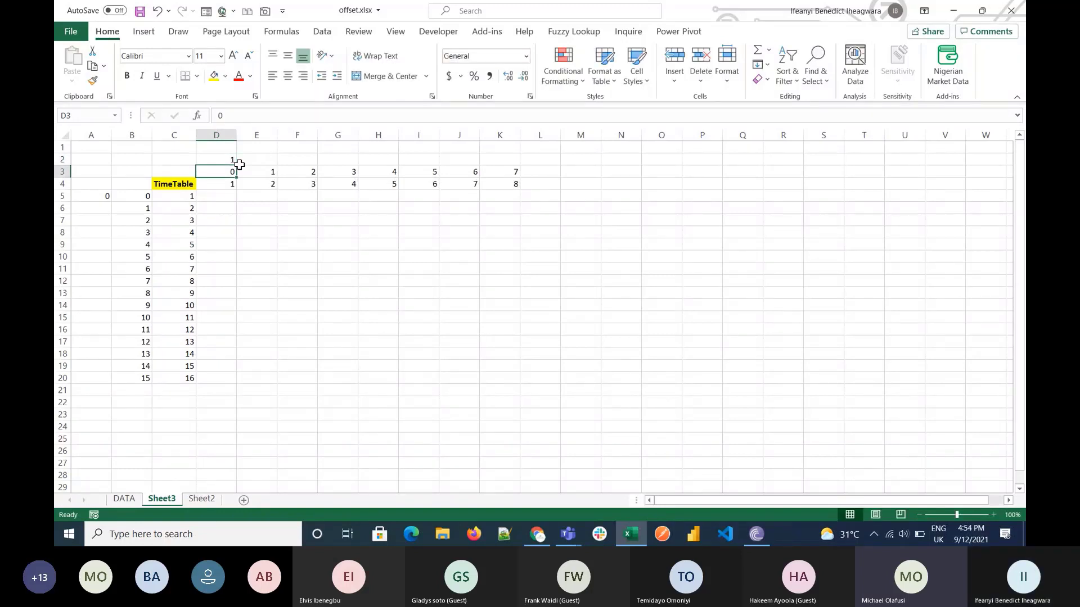
{"action": "key", "text": "Down"}
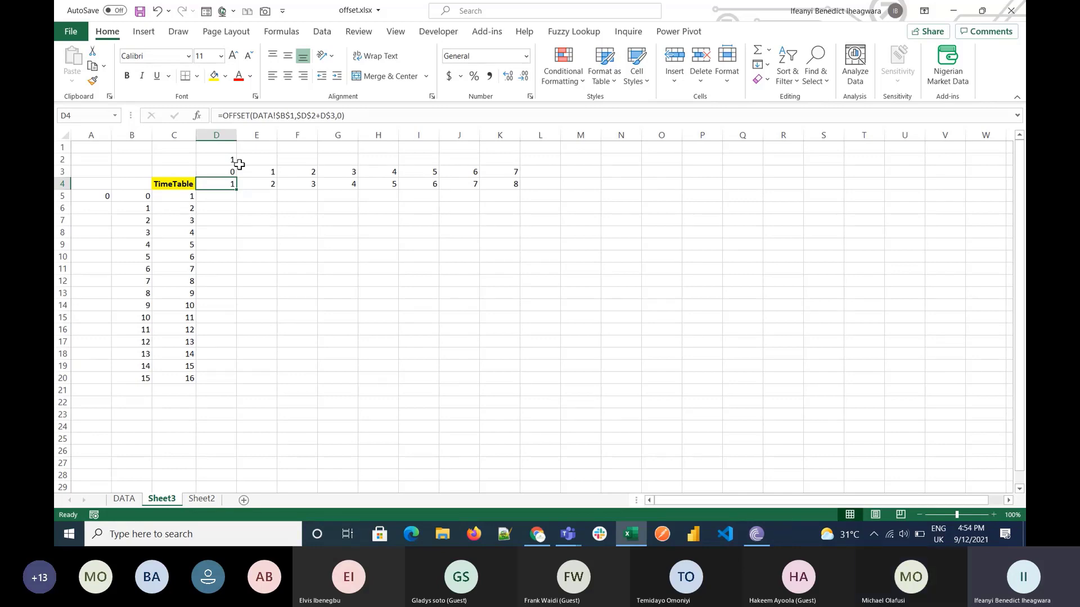
{"action": "left_click", "coordinate": [136, 498]}
{"action": "left_click", "coordinate": [163, 499]}
{"action": "left_click", "coordinate": [194, 500]}
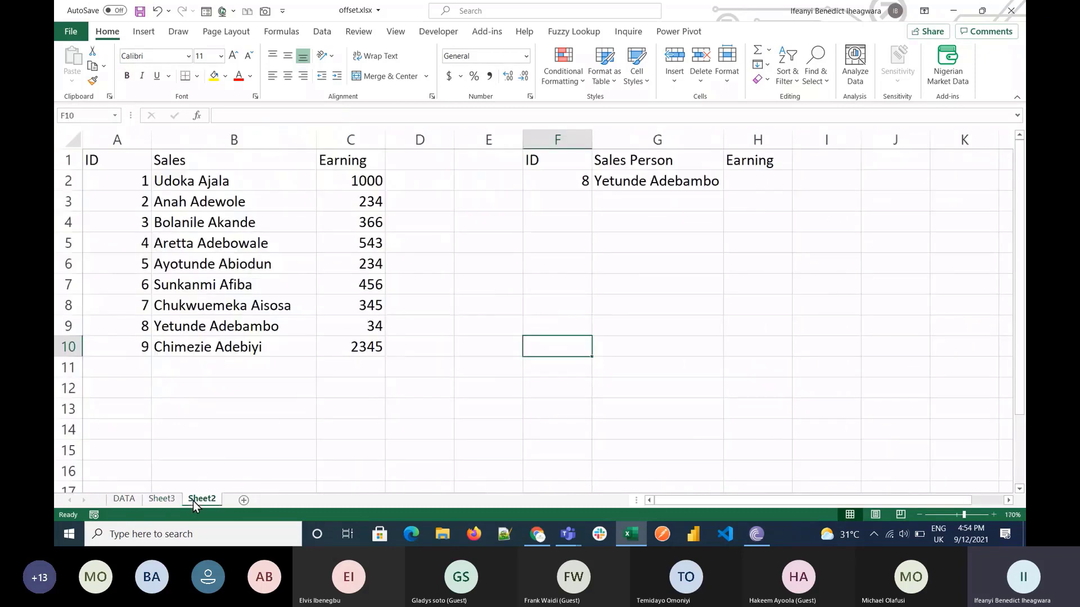
{"action": "left_click", "coordinate": [164, 503]}
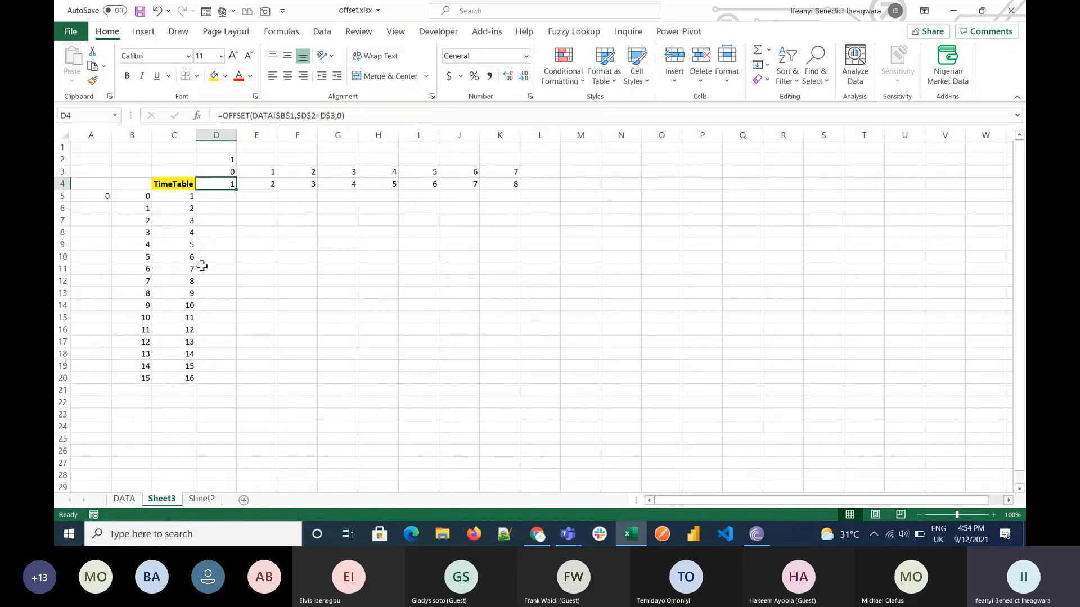
Step: Change D4 to =OFFSET(DATA!$B$1,0,$D$2+D$3) so it shifts by columns
{"action": "double_click", "coordinate": [220, 185]}
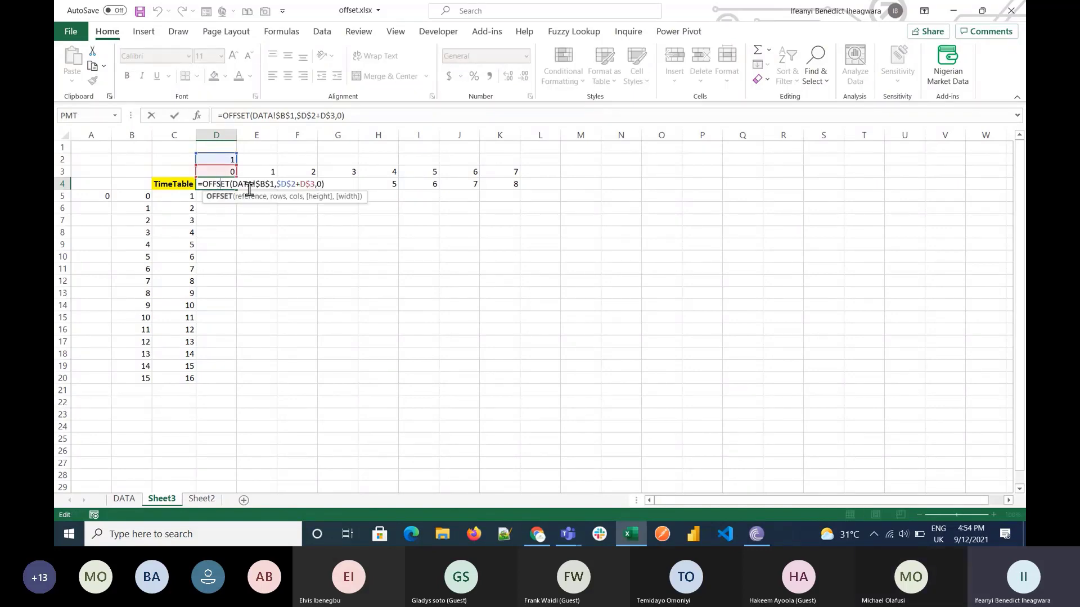
{"action": "left_click", "coordinate": [278, 185]}
{"action": "type", "text": "0"}
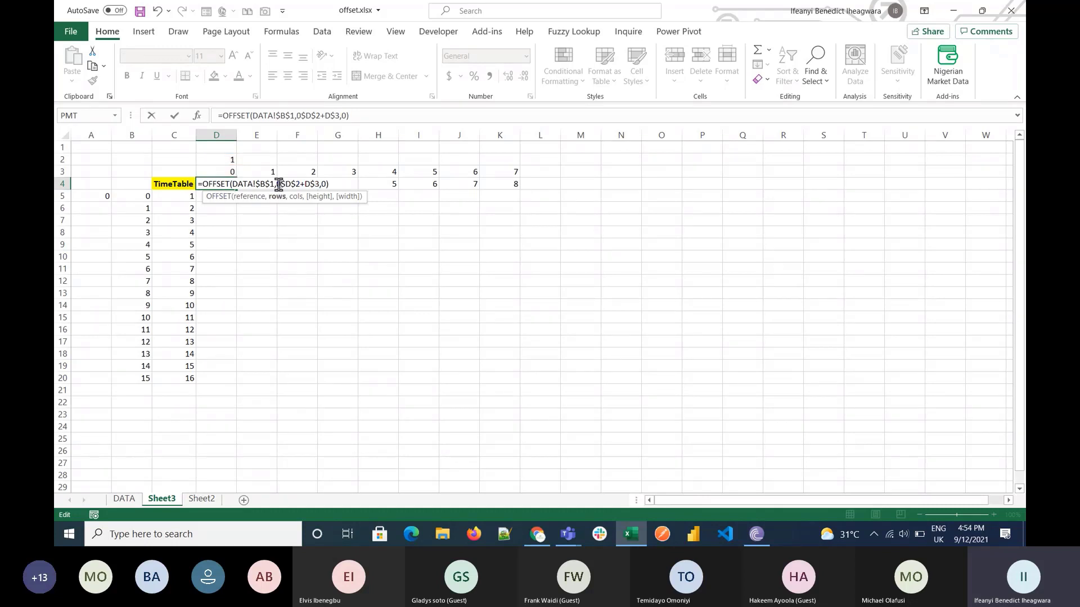
{"action": "type", "text": ","}
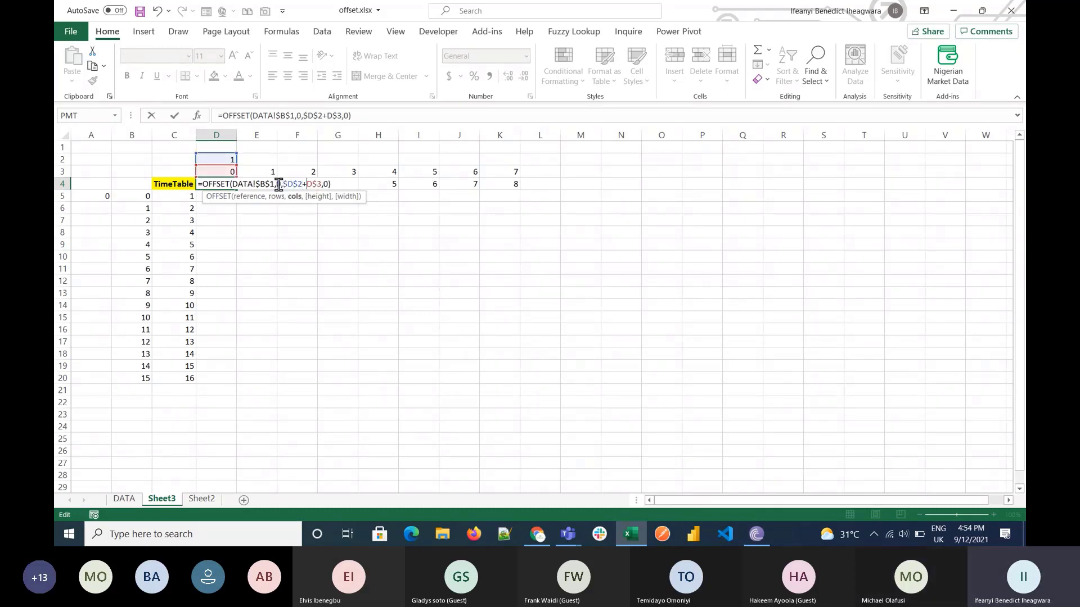
{"action": "key", "text": "Delete"}
{"action": "key", "text": "Delete"}
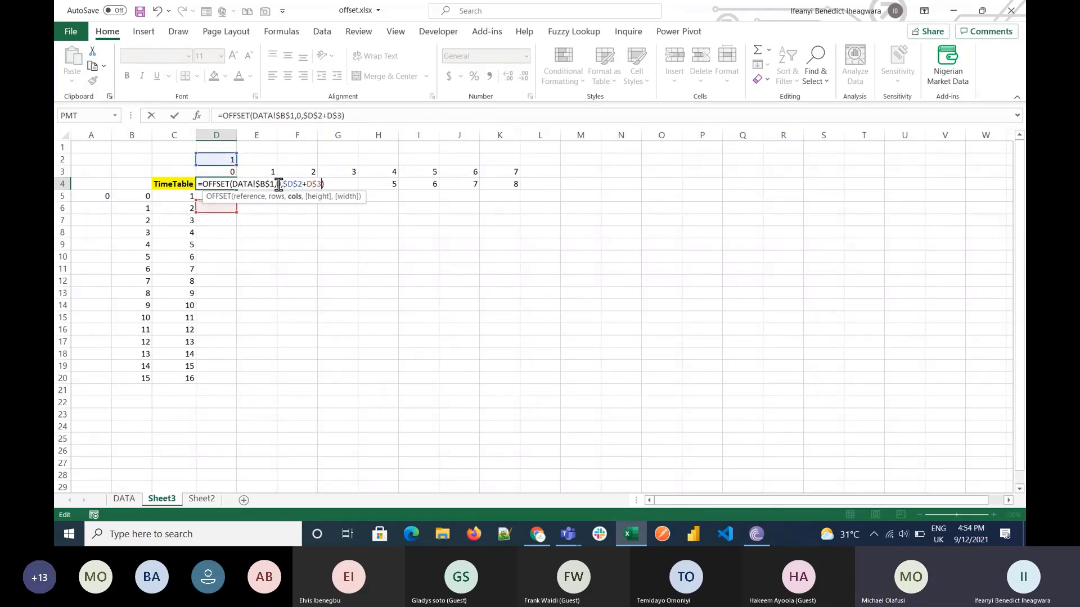
{"action": "key", "text": "Return"}
{"action": "key", "text": "Up"}
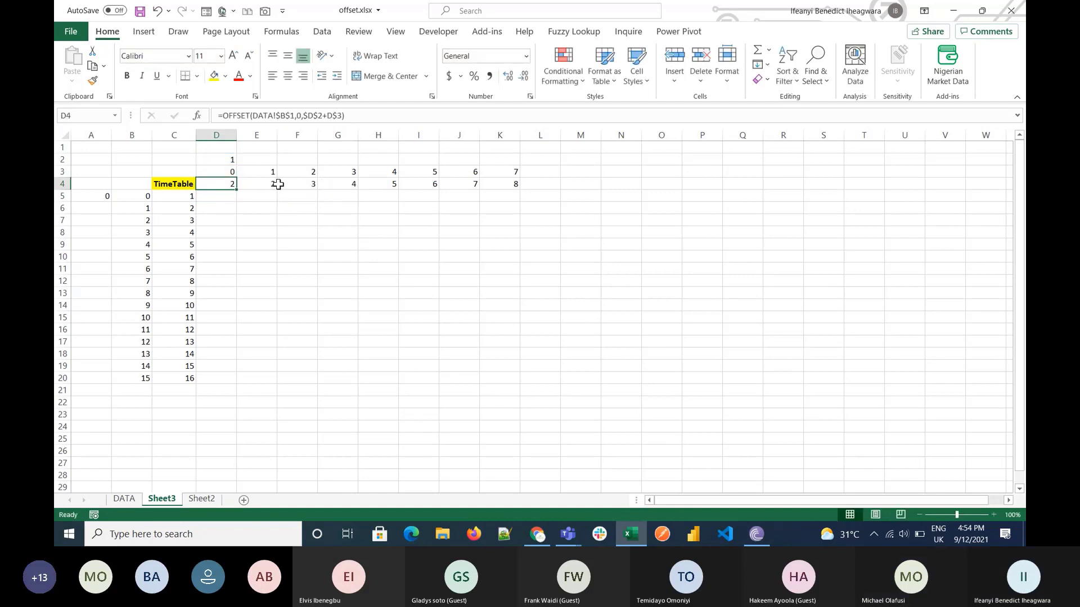
Step: Refill the revised formula across D4:K4 so row 4 shows 2 to 9
{"action": "left_click_drag", "start_coordinate": [235, 190], "coordinate": [518, 189]}
{"action": "left_click", "coordinate": [319, 256]}
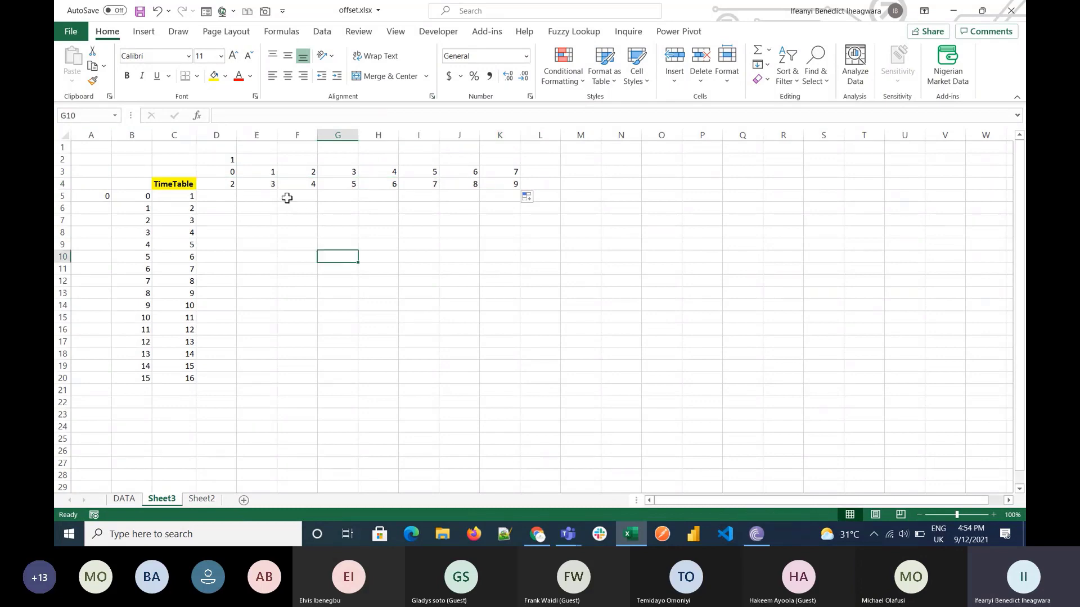
{"action": "left_click", "coordinate": [228, 184]}
{"action": "left_click", "coordinate": [215, 159]}
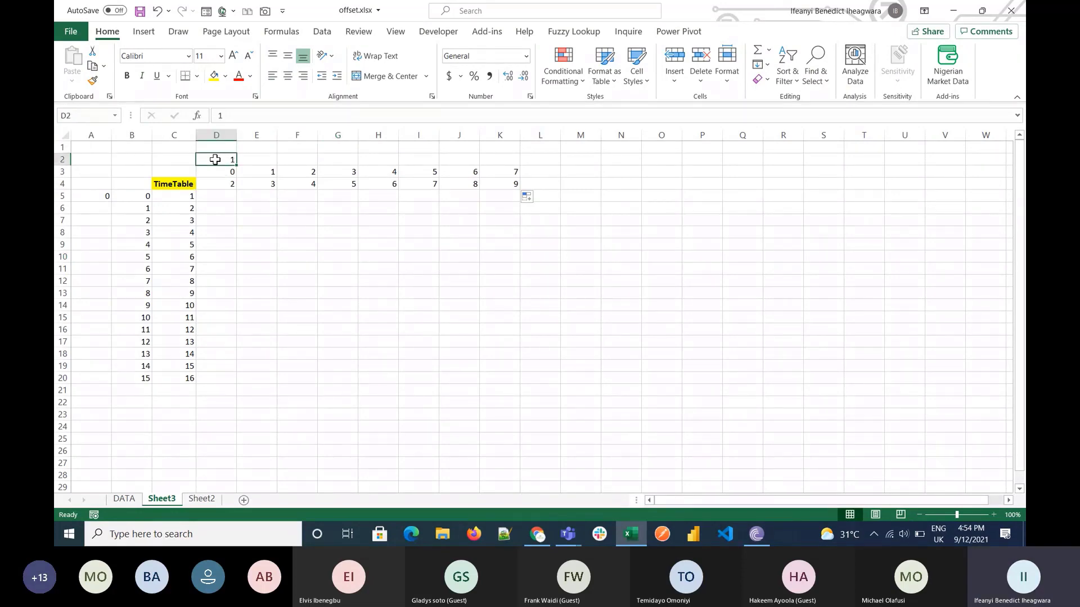
Step: Reset D2 to 0 so row 4 reads 1–8, then begin a new formula in D5
{"action": "type", "text": "0"}
{"action": "key", "text": "Return"}
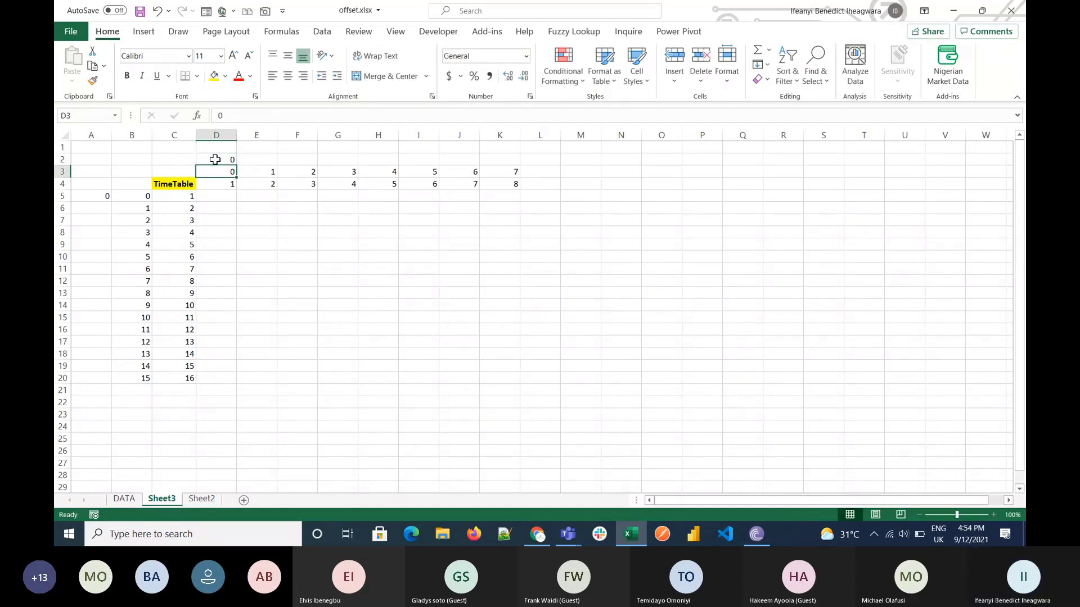
{"action": "key", "text": "Down"}
{"action": "key", "text": "Down"}
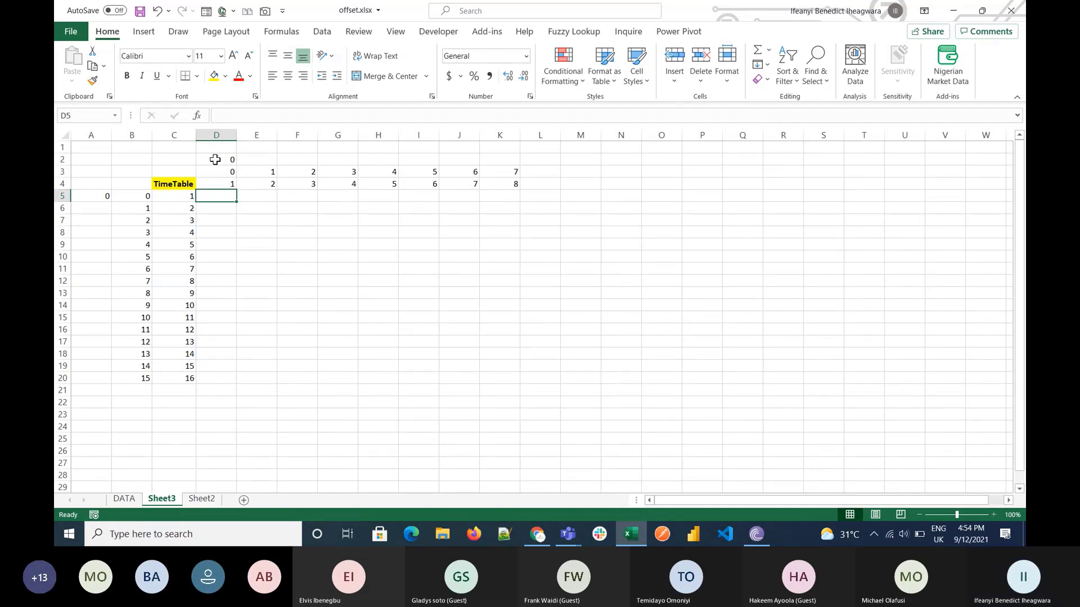
{"action": "type", "text": "="}
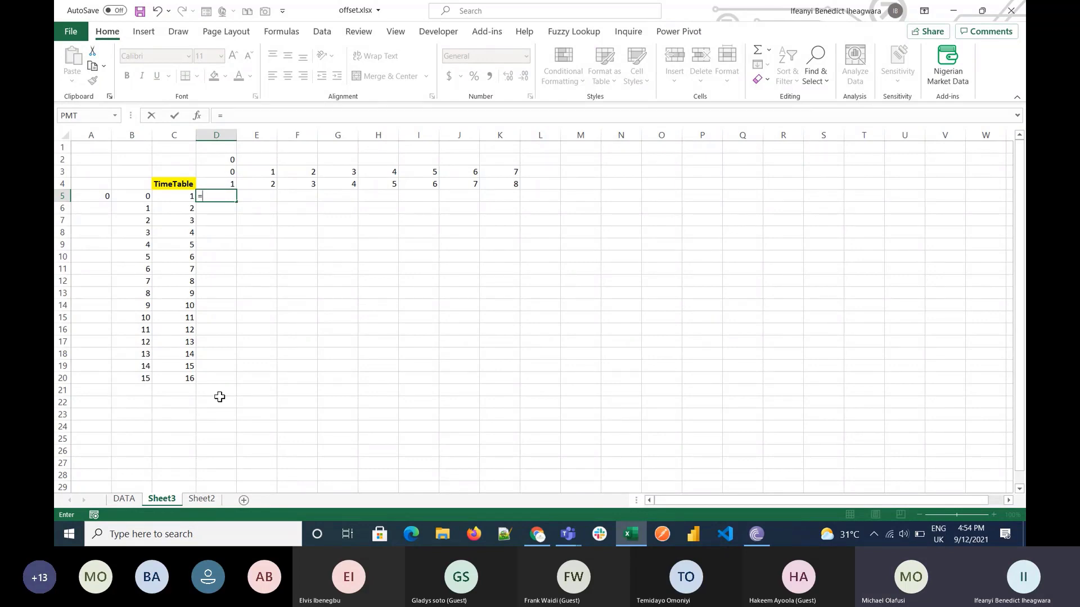
Step: Link D5 to DATA!B2, so the cell shows 1
{"action": "left_click", "coordinate": [124, 499]}
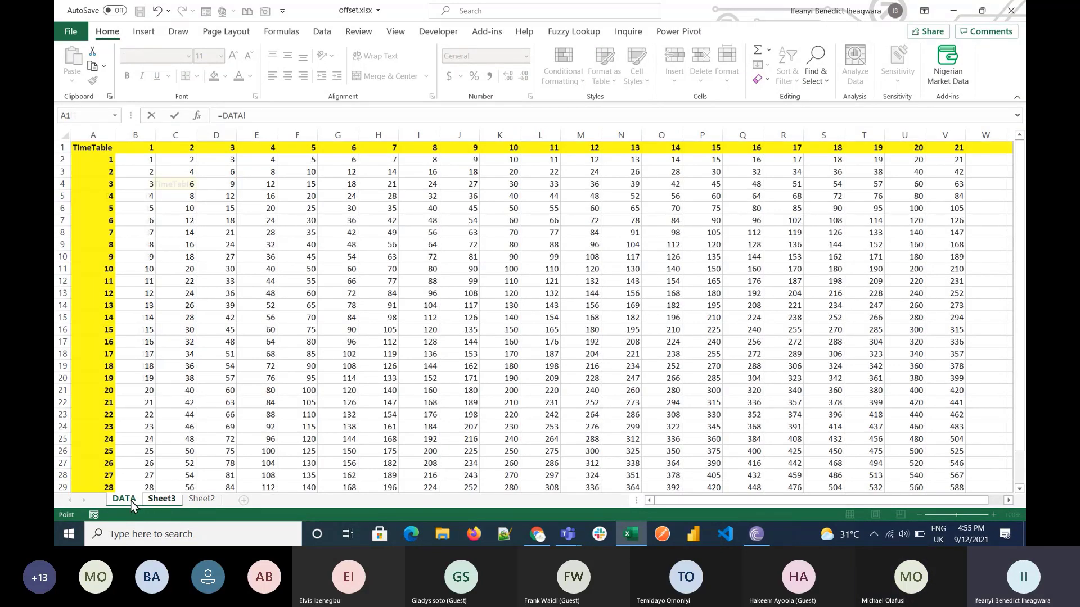
{"action": "left_click", "coordinate": [138, 160]}
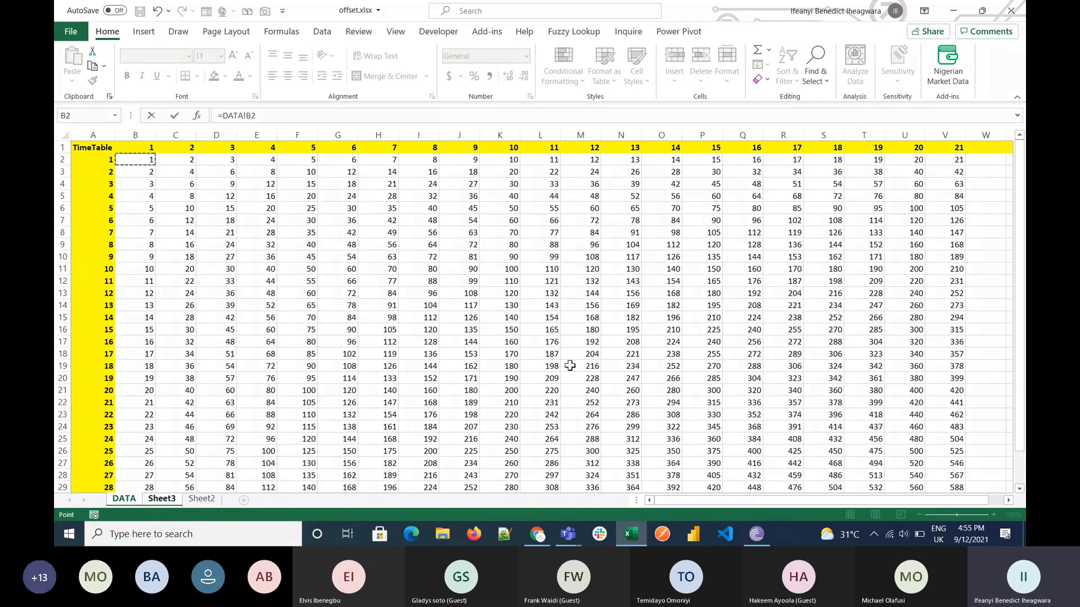
{"action": "key", "text": "Return"}
{"action": "key", "text": "Up"}
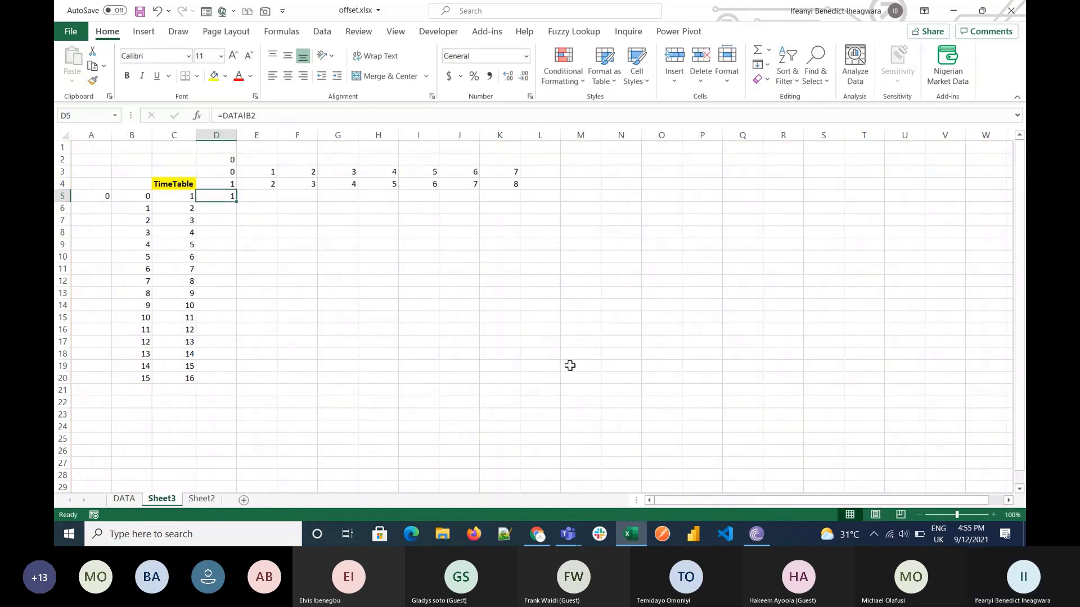
Step: Attempt to wrap D5's reference in OFFSET, then cancel the botched edit
{"action": "double_click", "coordinate": [217, 196]}
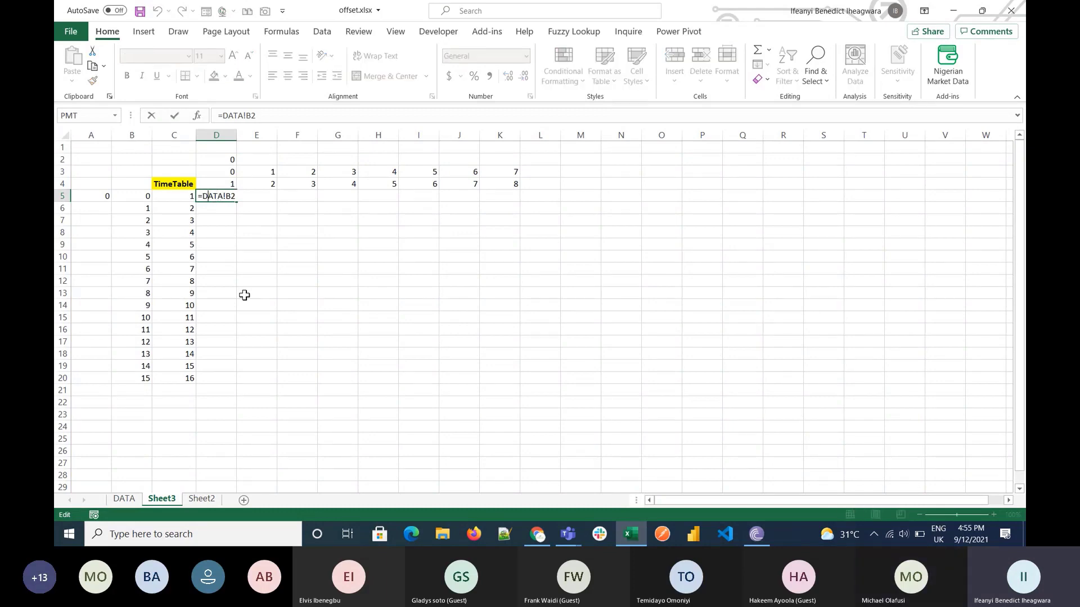
{"action": "type", "text": "off"}
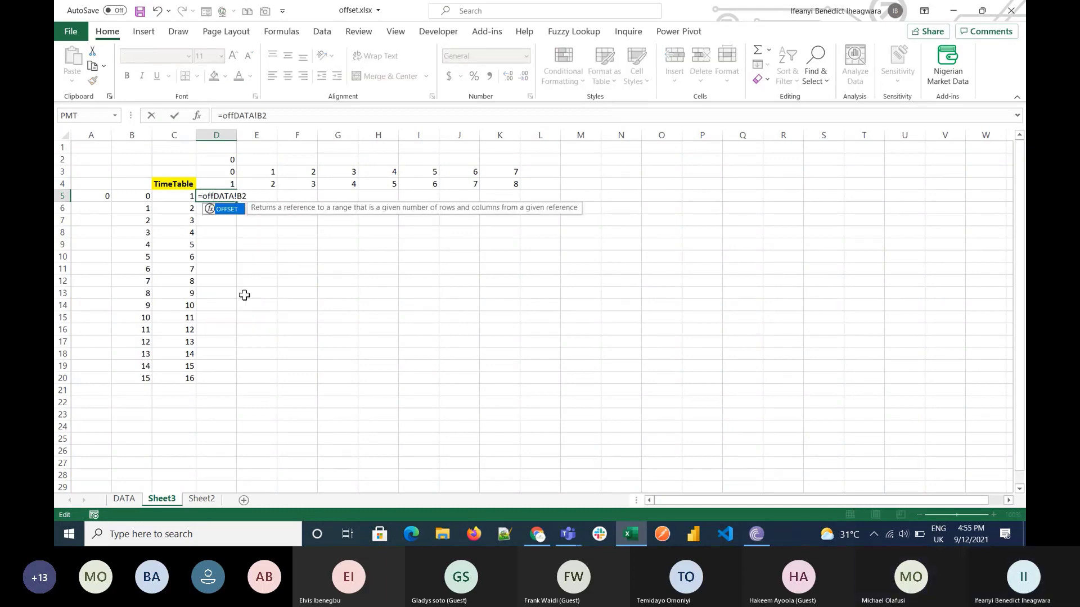
{"action": "key", "text": "Tab"}
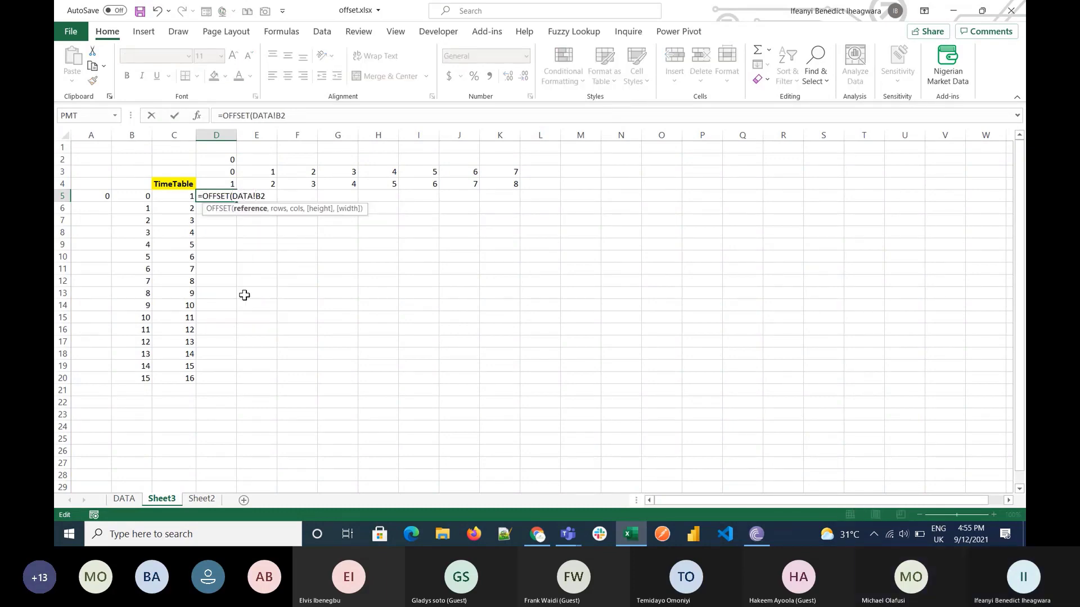
{"action": "type", "text": "$B$+"}
{"action": "key", "text": "Down"}
{"action": "key", "text": "Down"}
{"action": "key", "text": "Down"}
{"action": "key", "text": "Down"}
{"action": "key", "text": "Down"}
{"action": "key", "text": "Down"}
{"action": "key", "text": "Down"}
{"action": "key", "text": "Down"}
{"action": "key", "text": "Down"}
{"action": "key", "text": "Down"}
{"action": "key", "text": "Down"}
{"action": "key", "text": "Down"}
{"action": "key", "text": "Down"}
{"action": "key", "text": "Down"}
{"action": "key", "text": "Down"}
{"action": "key", "text": "Down"}
{"action": "key", "text": "Down"}
{"action": "key", "text": "Down"}
{"action": "key", "text": "Down"}
{"action": "key", "text": "Down"}
{"action": "key", "text": "Escape"}
{"action": "scroll", "coordinate": [265, 416], "scroll_direction": "up", "scroll_amount": 10}
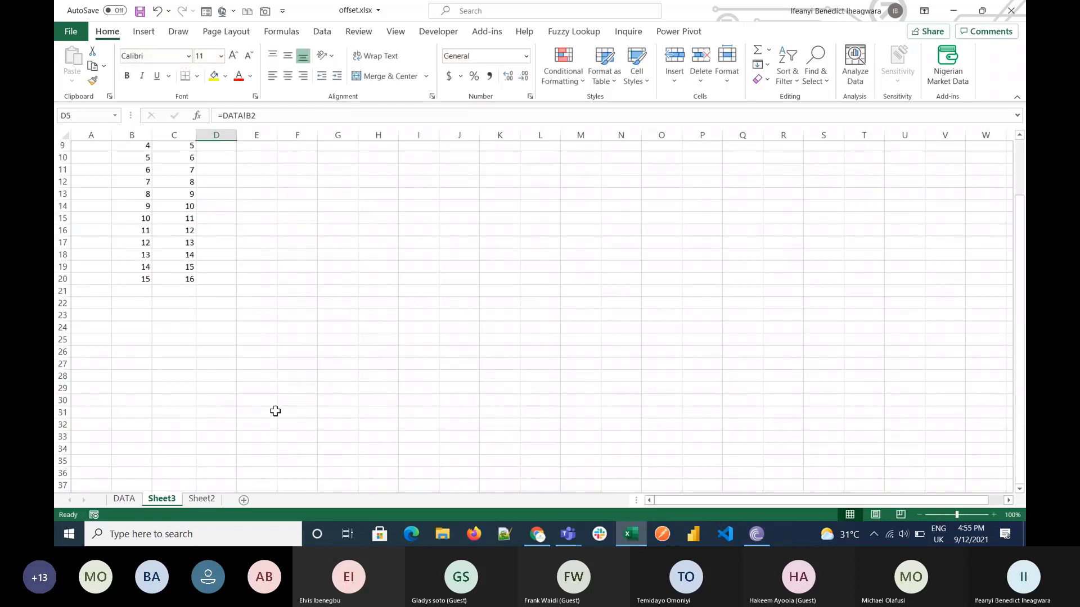
Step: Rewrite D5 as an OFFSET formula anchored at DATA!$B$2 followed by a comma
{"action": "left_click", "coordinate": [216, 196]}
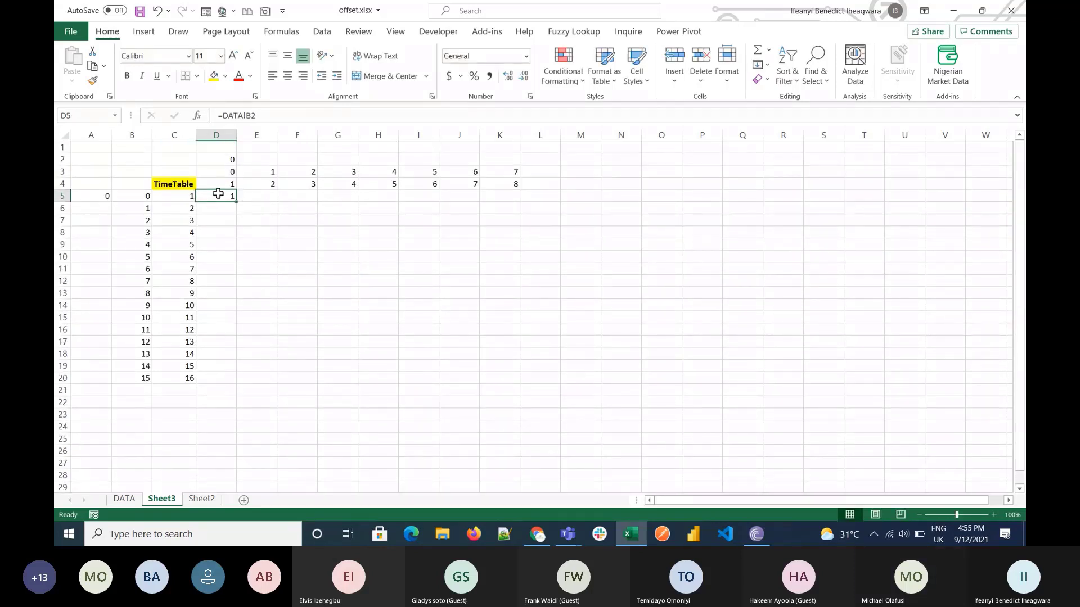
{"action": "key", "text": "F2"}
{"action": "type", "text": "off"}
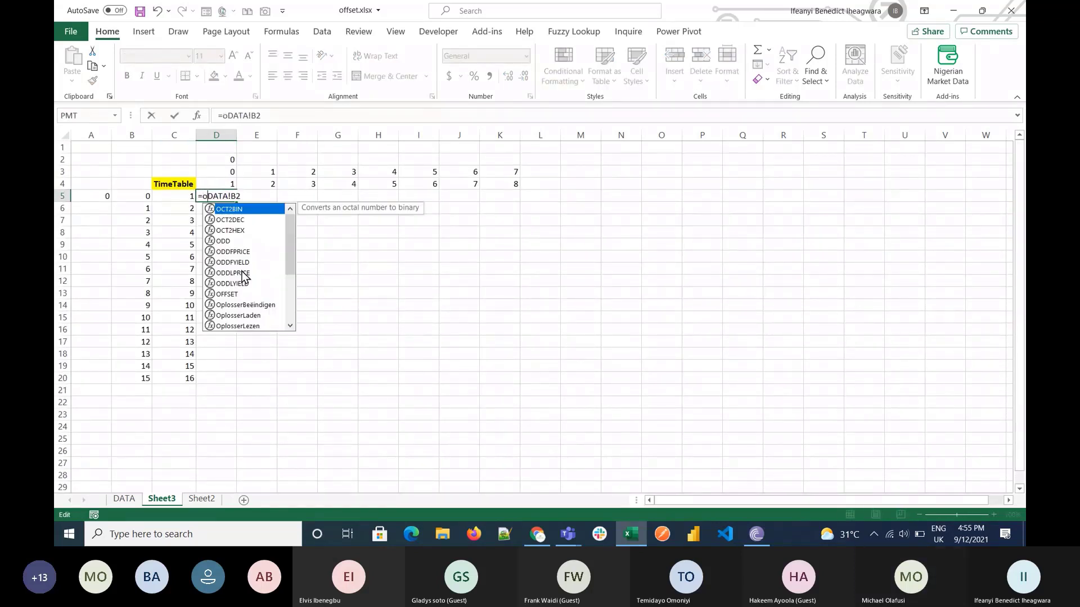
{"action": "key", "text": "Tab"}
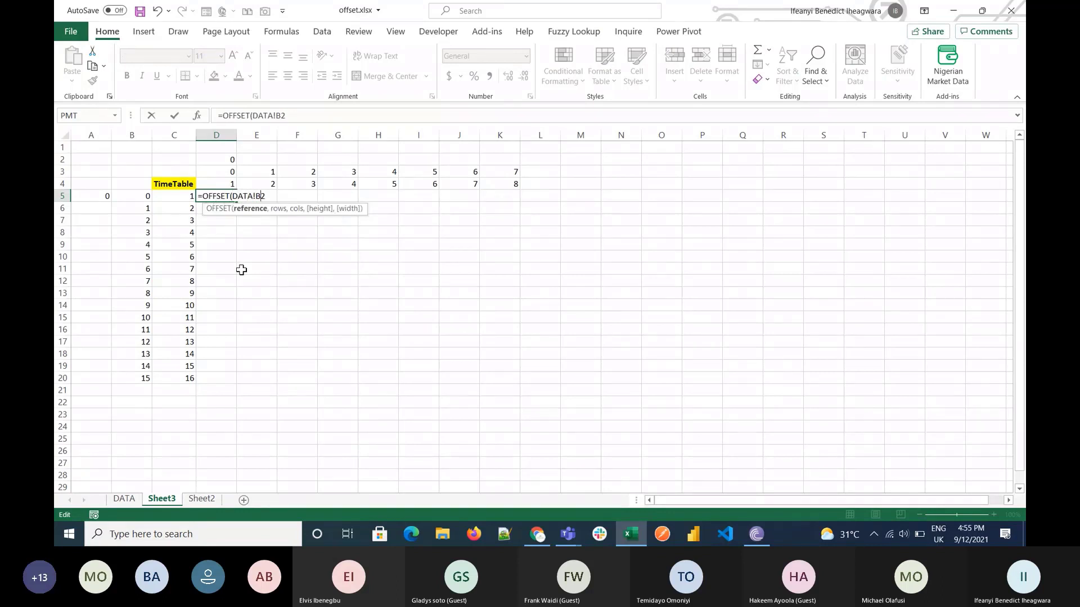
{"action": "type", "text": "$"}
{"action": "key", "text": "Left"}
{"action": "key", "text": "Left"}
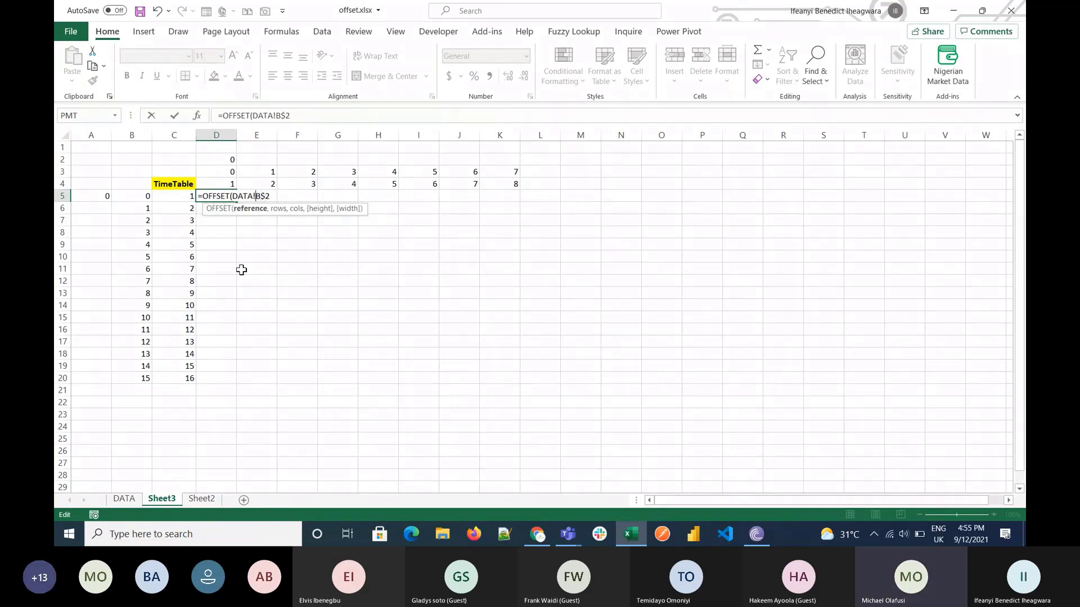
{"action": "type", "text": "$2"}
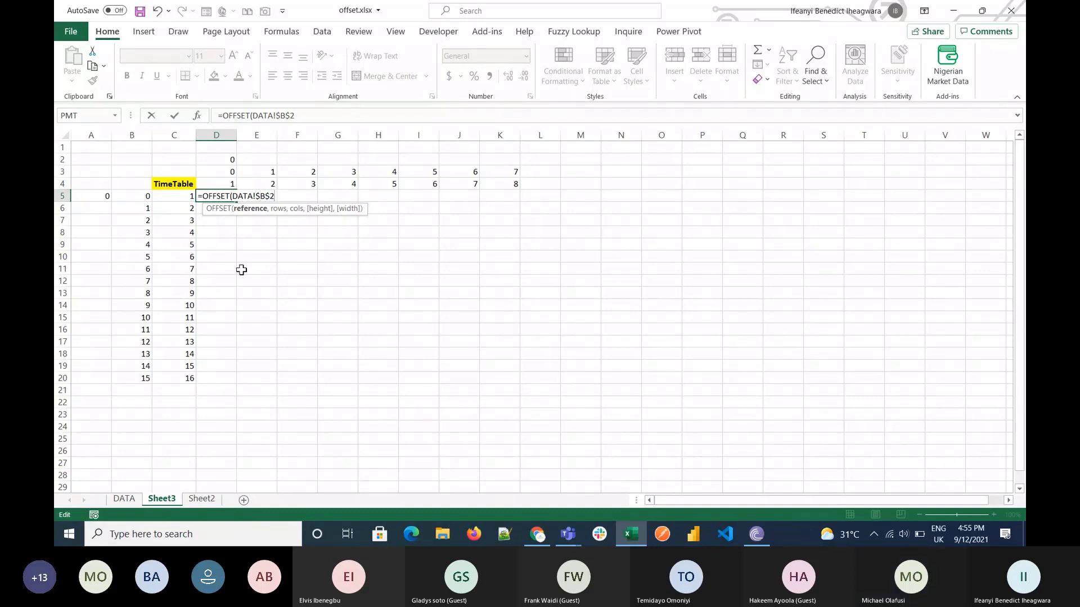
{"action": "type", "text": ","}
Step: Add draft OFFSET arguments B5+C5 for rows and D3+D2 for columns
{"action": "key", "text": "Left"}
{"action": "key", "text": "Left"}
{"action": "type", "text": "+"}
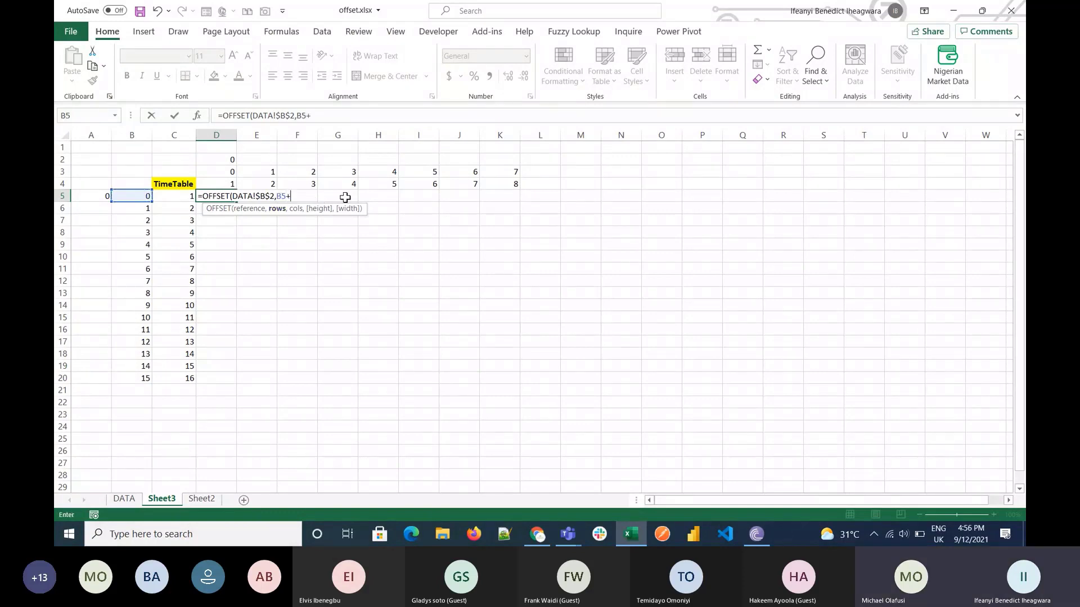
{"action": "left_click", "coordinate": [182, 196]}
{"action": "type", "text": ","}
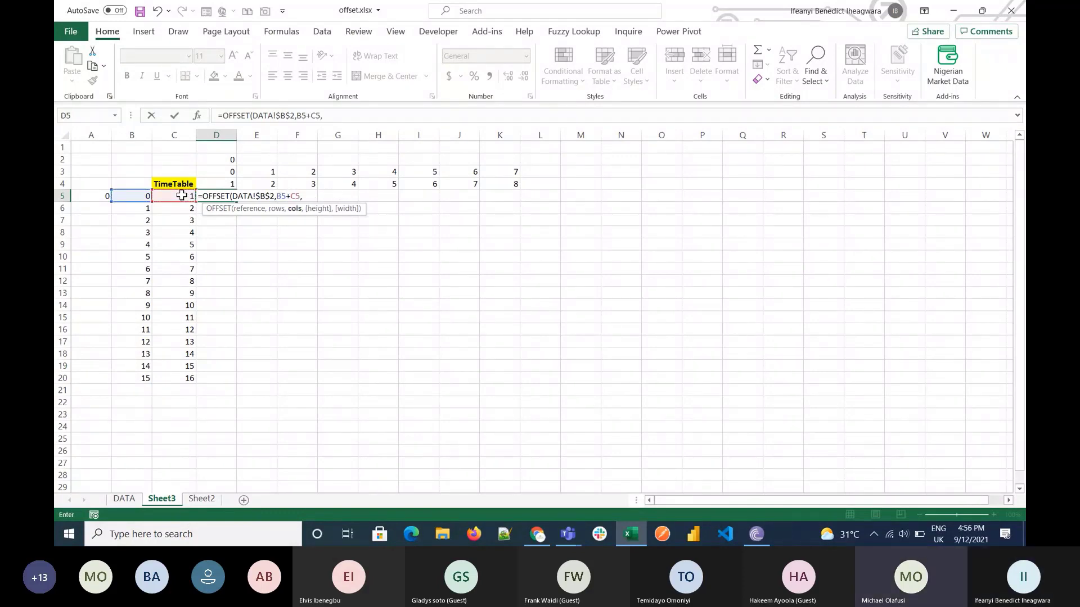
{"action": "left_click", "coordinate": [224, 171]}
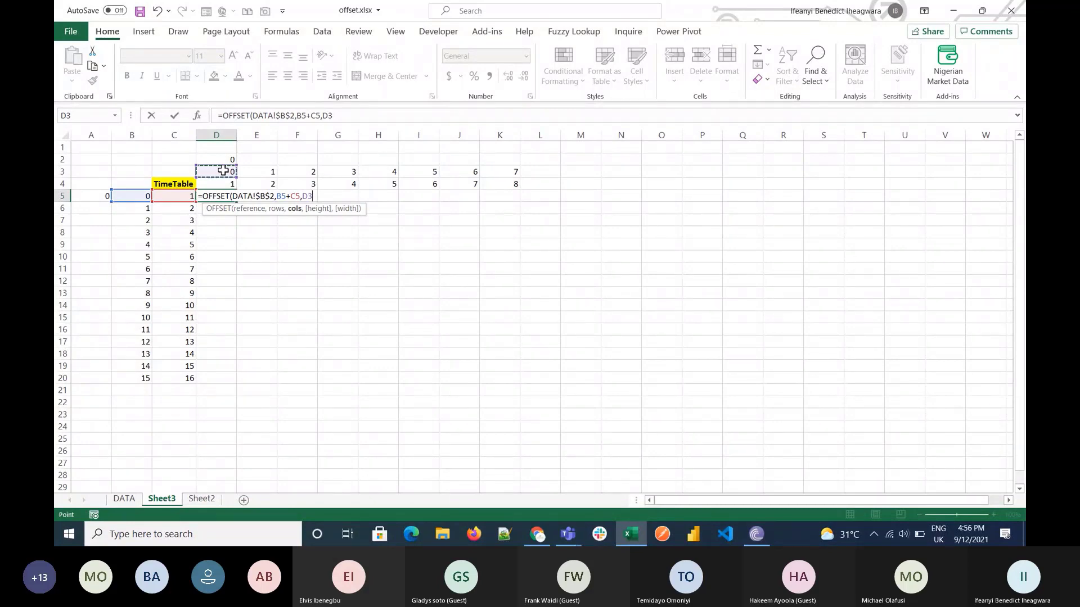
{"action": "type", "text": "+"}
{"action": "left_click", "coordinate": [216, 162]}
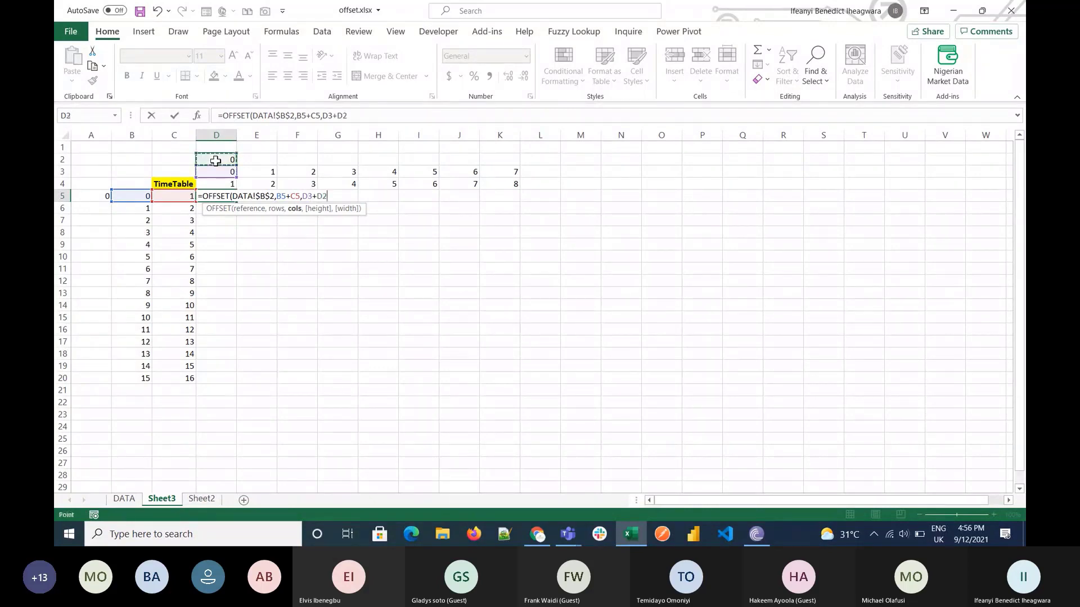
Step: Replace C5 with A5, lock references with $ signs, and commit D5's OFFSET formula
{"action": "left_click", "coordinate": [286, 200]}
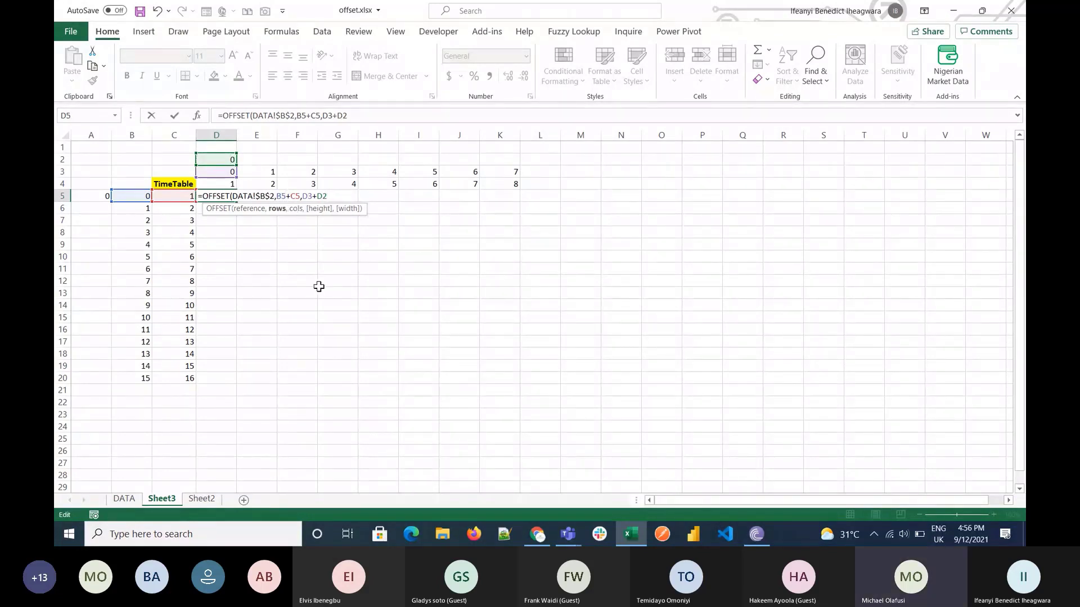
{"action": "left_click", "coordinate": [296, 197]}
{"action": "key", "text": "Delete"}
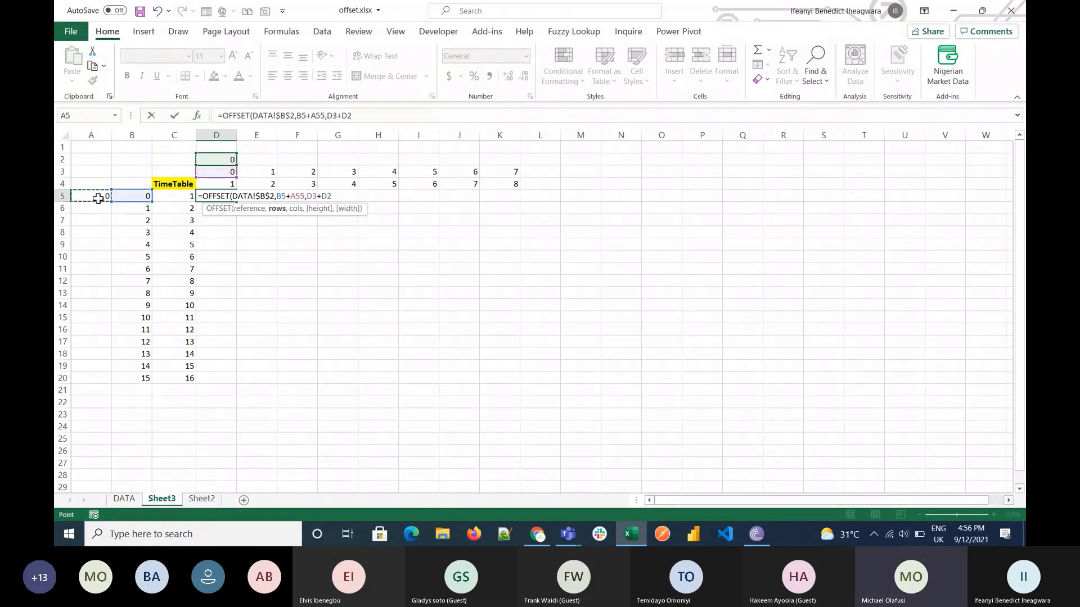
{"action": "left_click", "coordinate": [96, 196]}
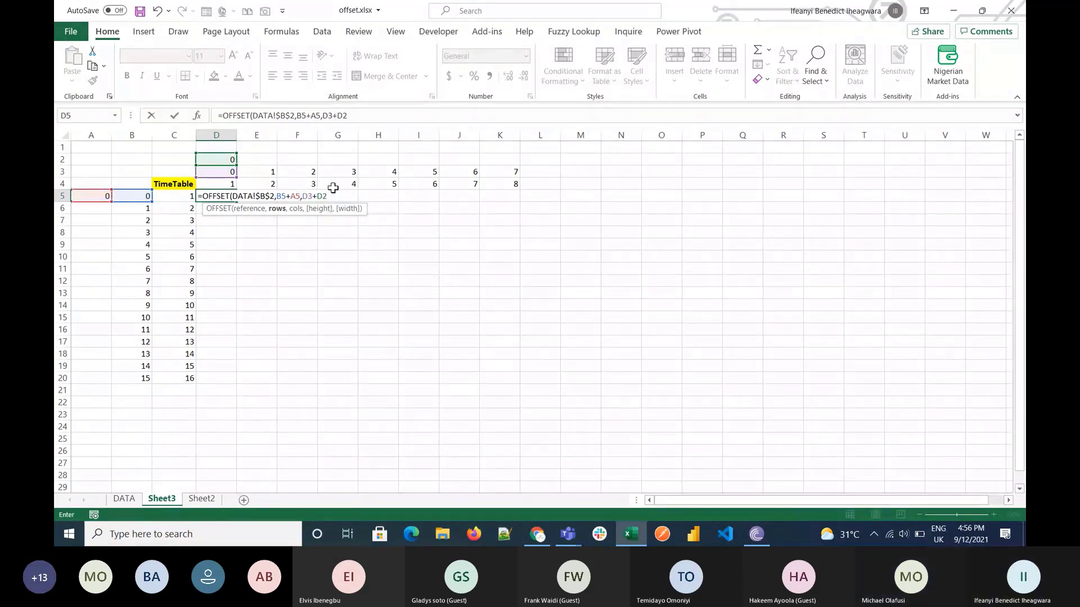
{"action": "left_click", "coordinate": [282, 197]}
{"action": "type", "text": "$B"}
{"action": "type", "text": "$A$"}
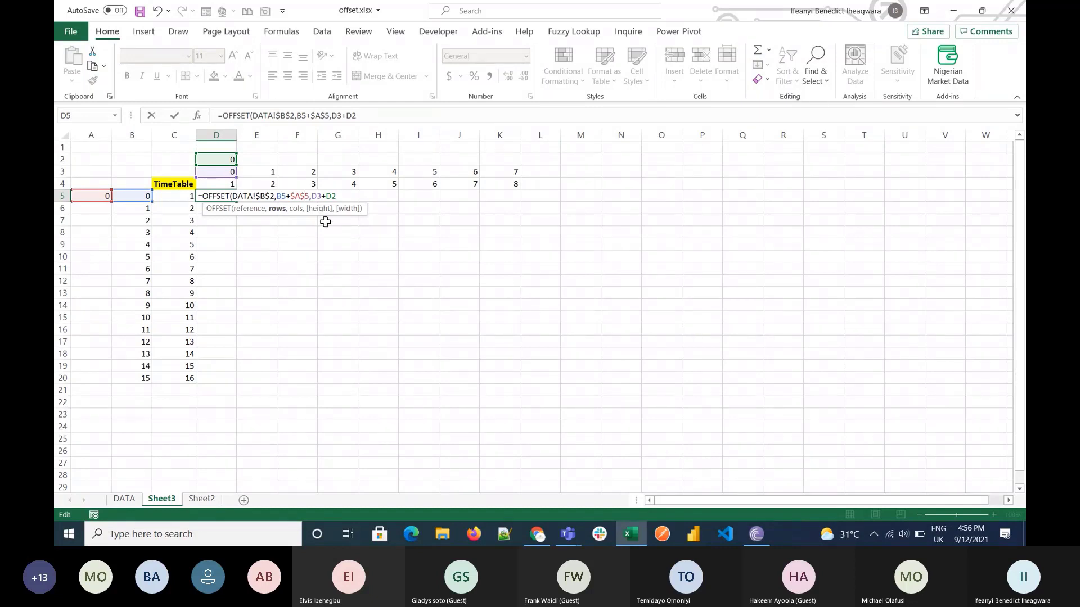
{"action": "left_click", "coordinate": [280, 200]}
{"action": "type", "text": "$"}
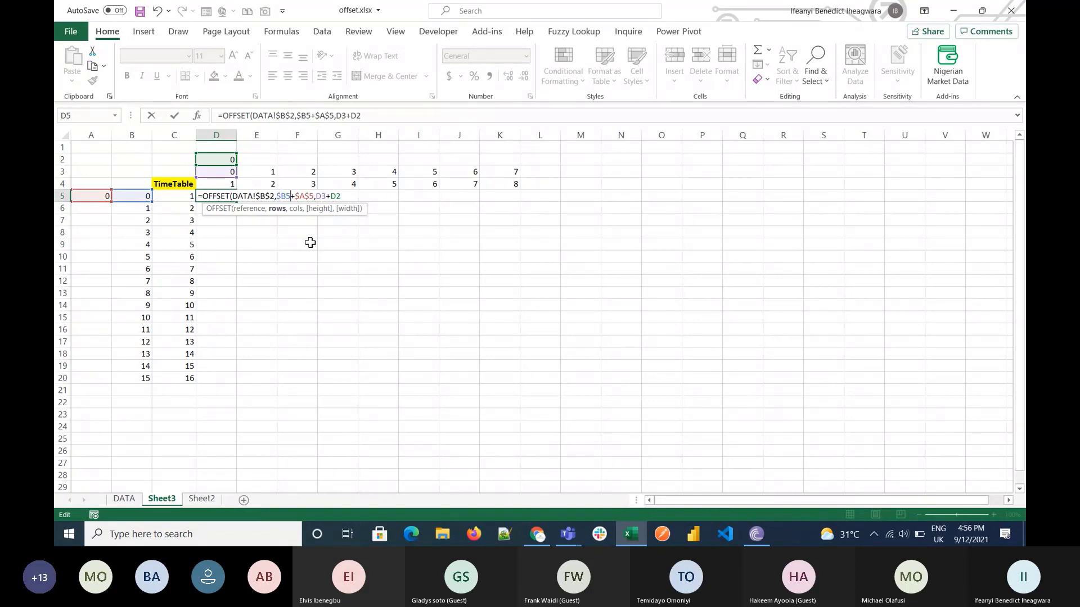
{"action": "key", "text": "Right"}
{"action": "key", "text": "Right"}
{"action": "key", "text": "Right"}
{"action": "type", "text": "$B"}
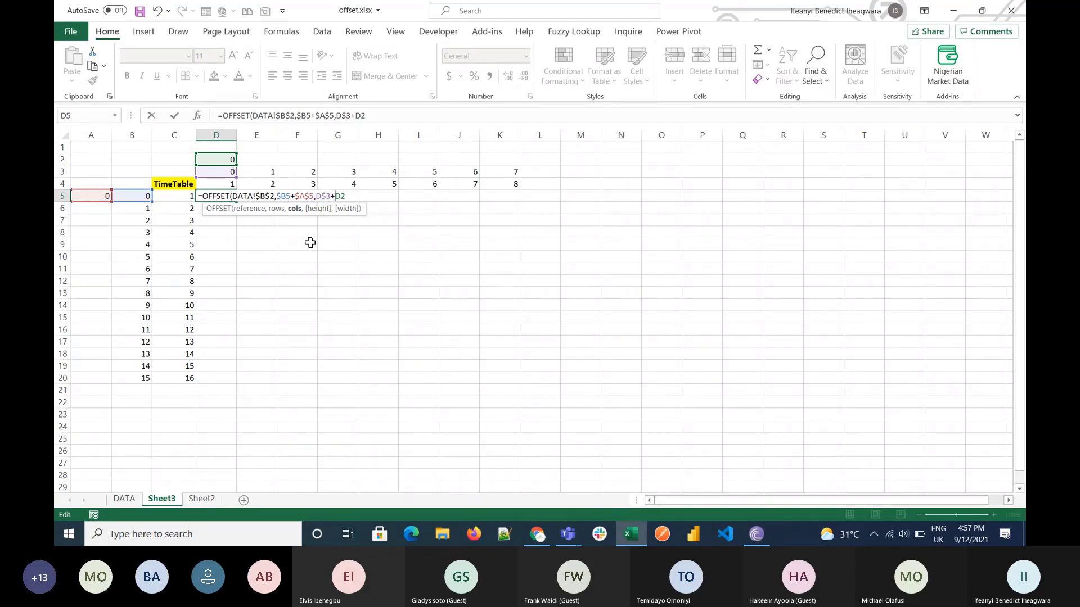
{"action": "type", "text": "$2,"}
{"action": "type", "text": "$D$"}
{"action": "key", "text": "Return"}
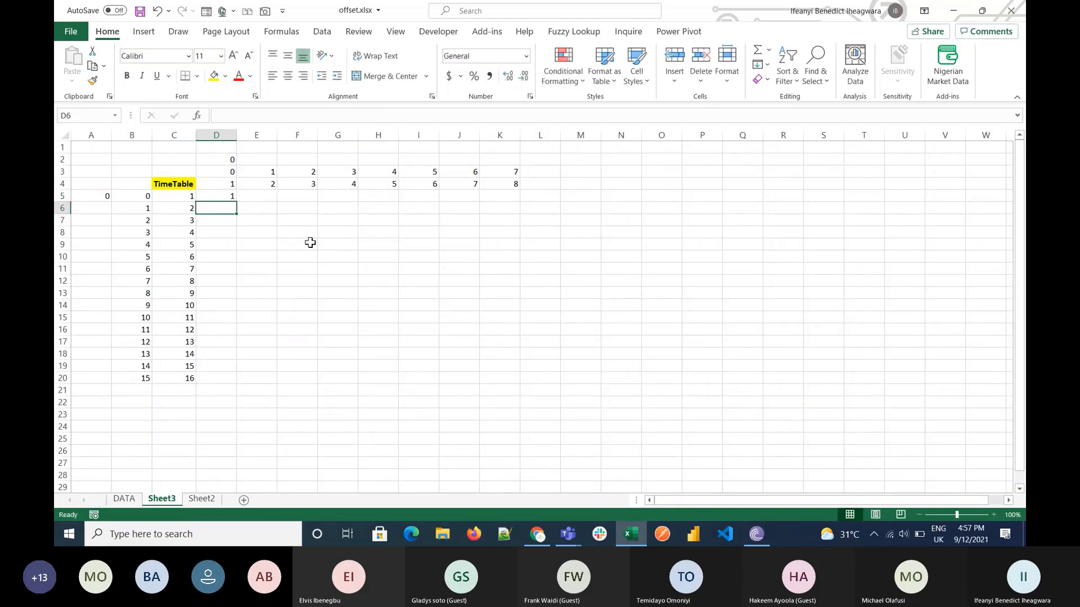
Step: Fill D5's OFFSET formula across D5:K20 to build the times table
{"action": "key", "text": "Up"}
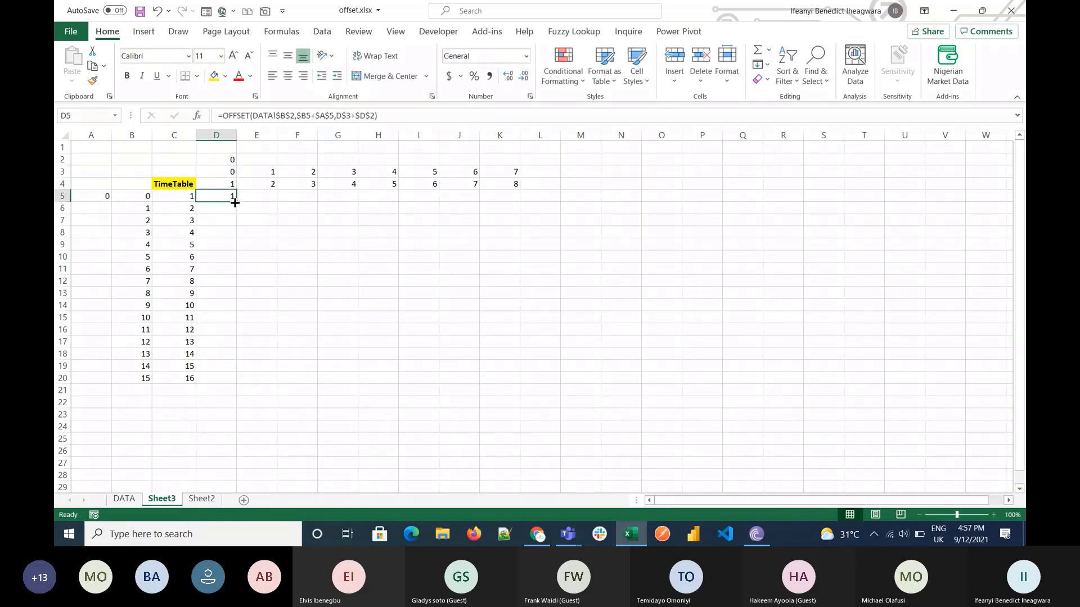
{"action": "left_click_drag", "start_coordinate": [235, 202], "coordinate": [504, 373]}
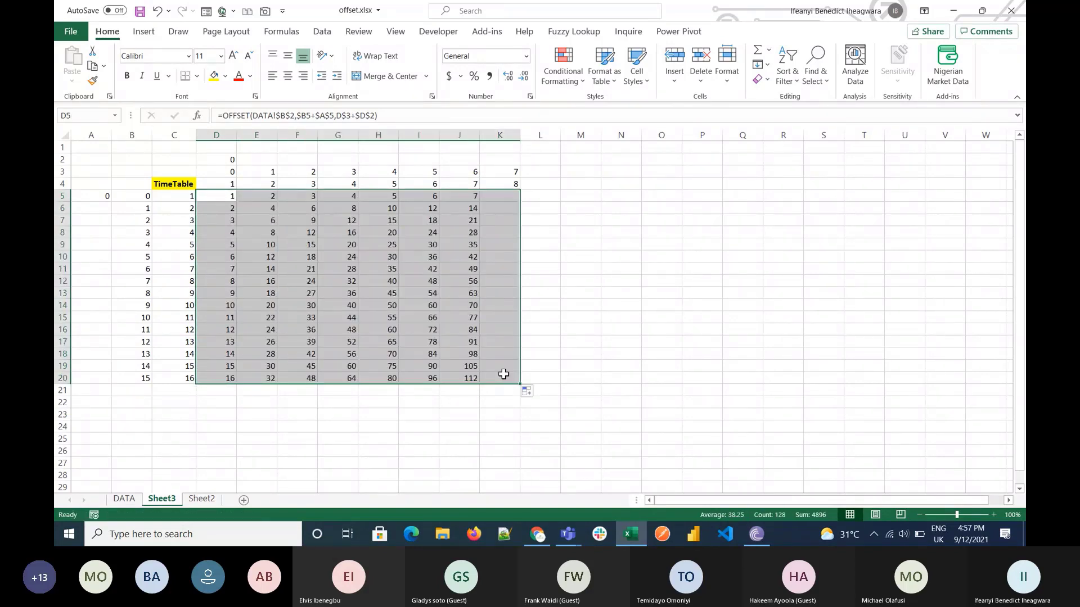
{"action": "left_click", "coordinate": [569, 368]}
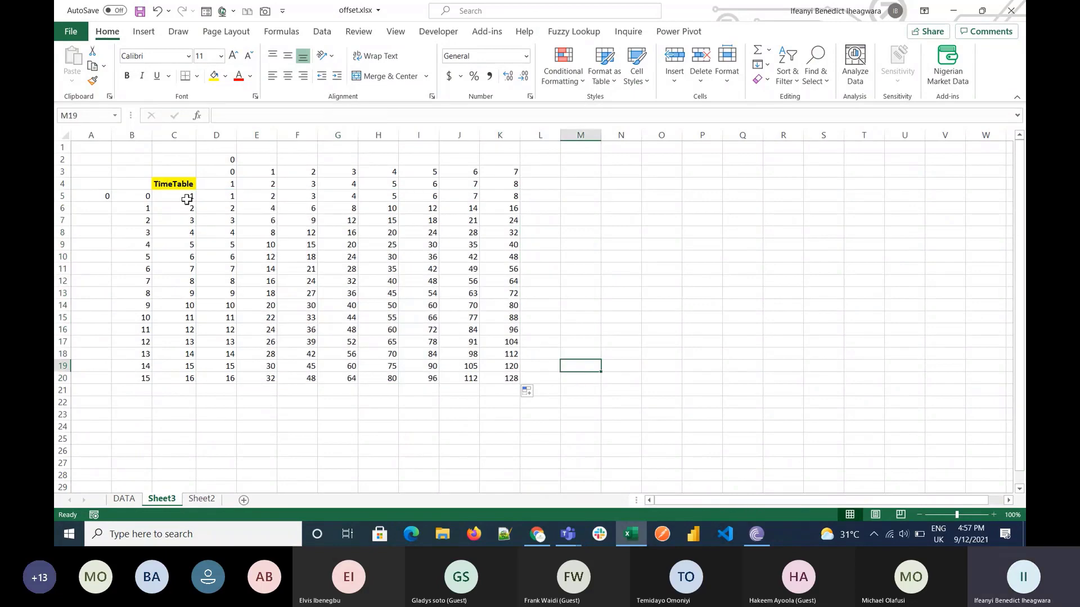
Step: Shade the row headers C5:C20 and column headers D4:K4 yellow
{"action": "left_click_drag", "start_coordinate": [180, 197], "coordinate": [179, 381]}
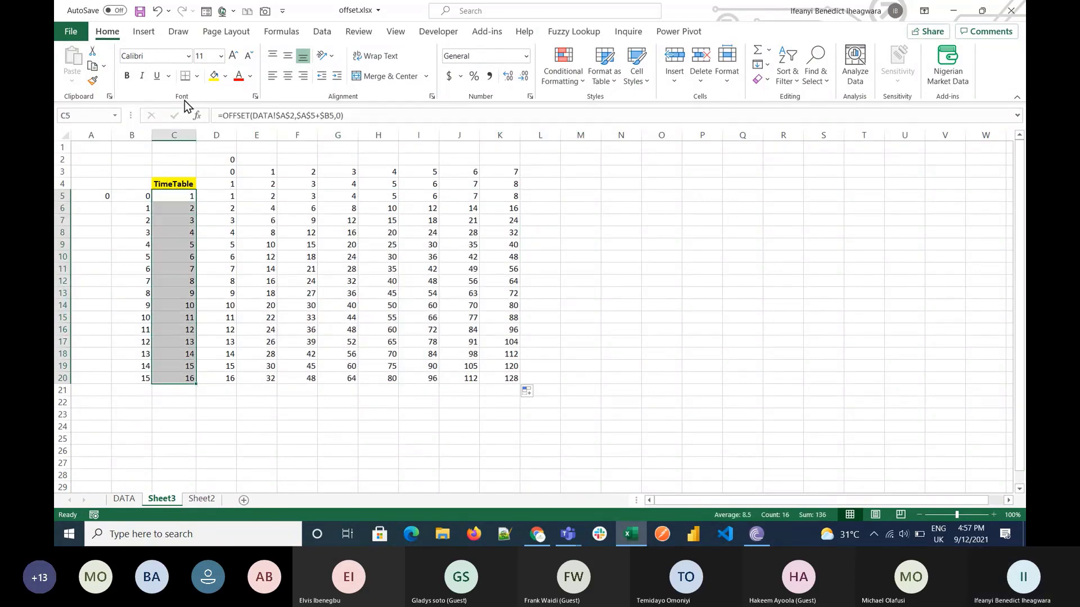
{"action": "left_click", "coordinate": [215, 76]}
{"action": "left_click_drag", "start_coordinate": [216, 184], "coordinate": [504, 184]}
{"action": "left_click", "coordinate": [213, 77]}
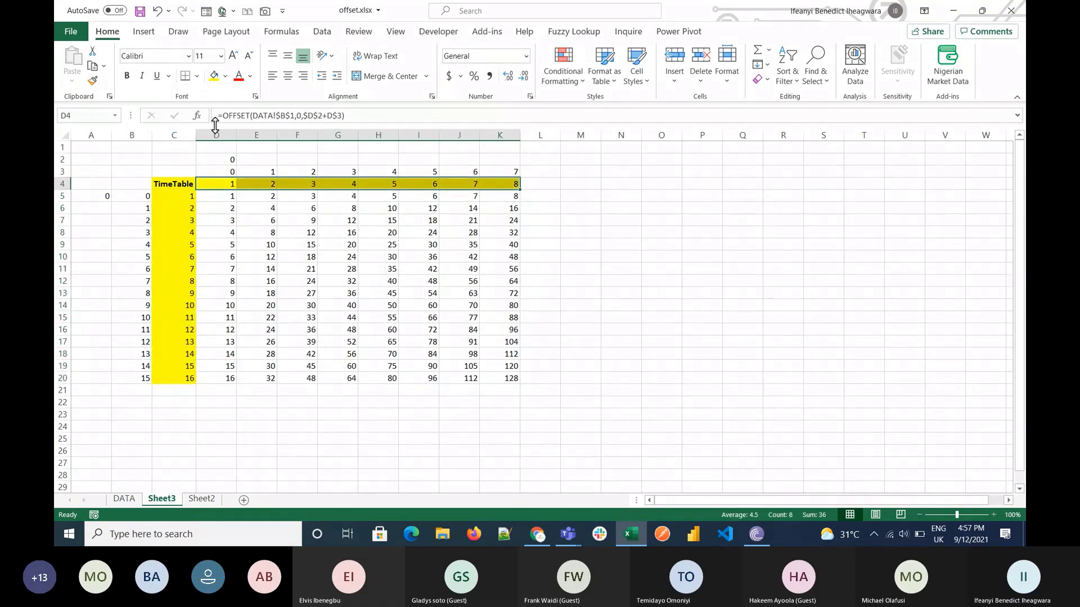
Step: Apply All Borders to the whole table C4:K20
{"action": "left_click", "coordinate": [172, 184]}
{"action": "left_click_drag", "start_coordinate": [173, 183], "coordinate": [514, 379]}
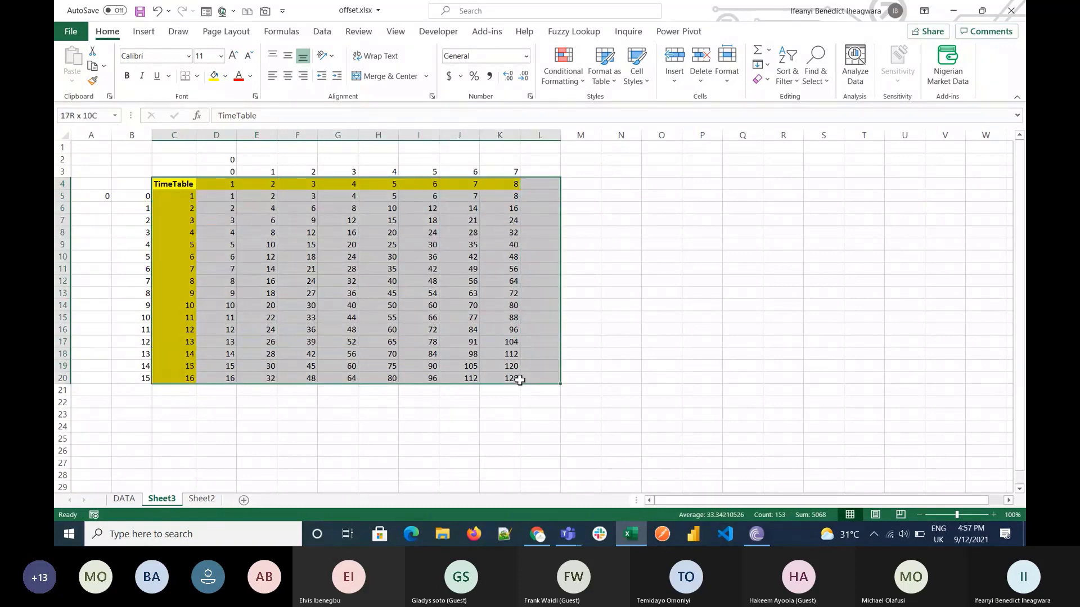
{"action": "left_click", "coordinate": [197, 76]}
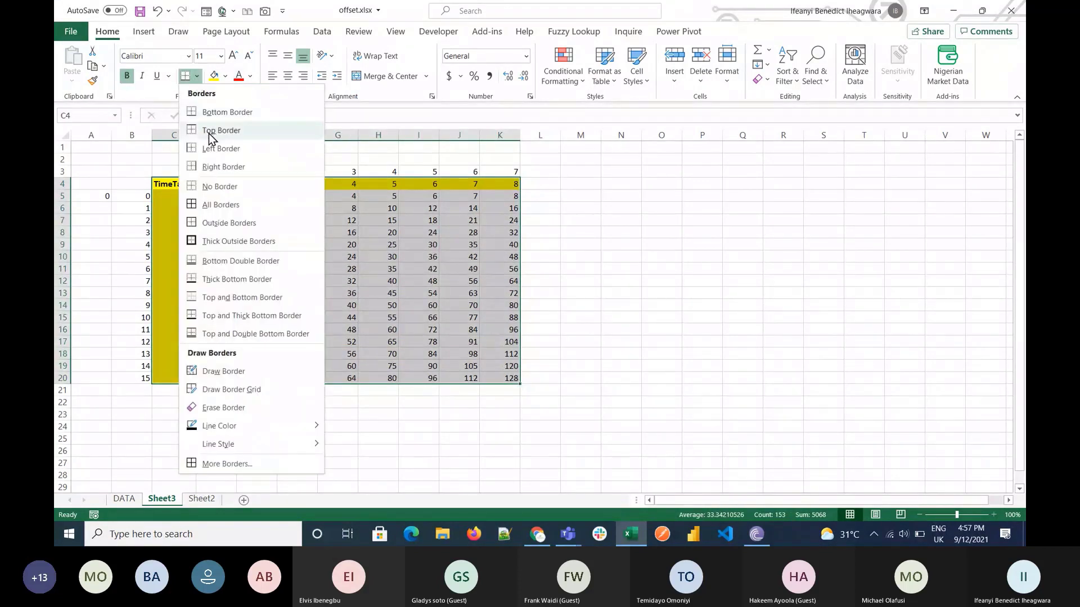
{"action": "left_click", "coordinate": [216, 206]}
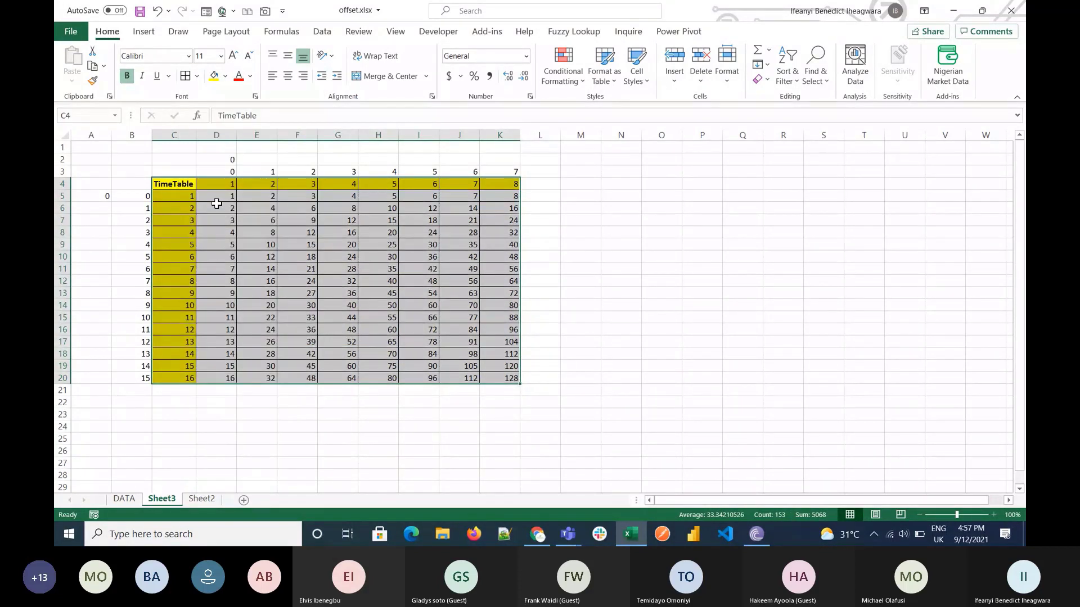
Step: Make the column C row headers bold
{"action": "left_click_drag", "start_coordinate": [191, 187], "coordinate": [173, 378]}
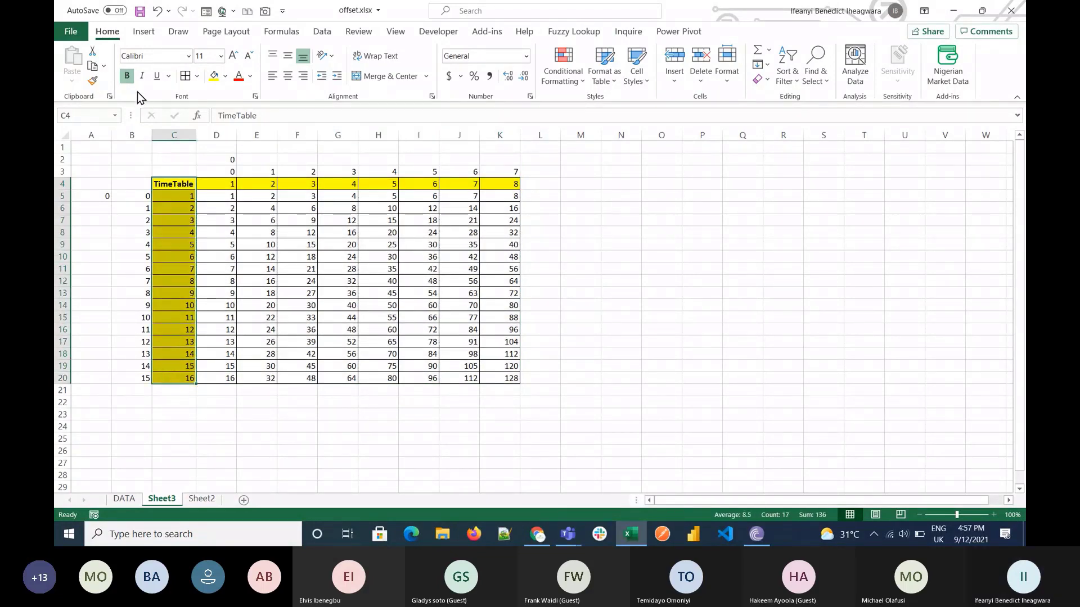
{"action": "left_click", "coordinate": [129, 78]}
{"action": "left_click", "coordinate": [129, 79]}
{"action": "left_click_drag", "start_coordinate": [220, 184], "coordinate": [498, 184]}
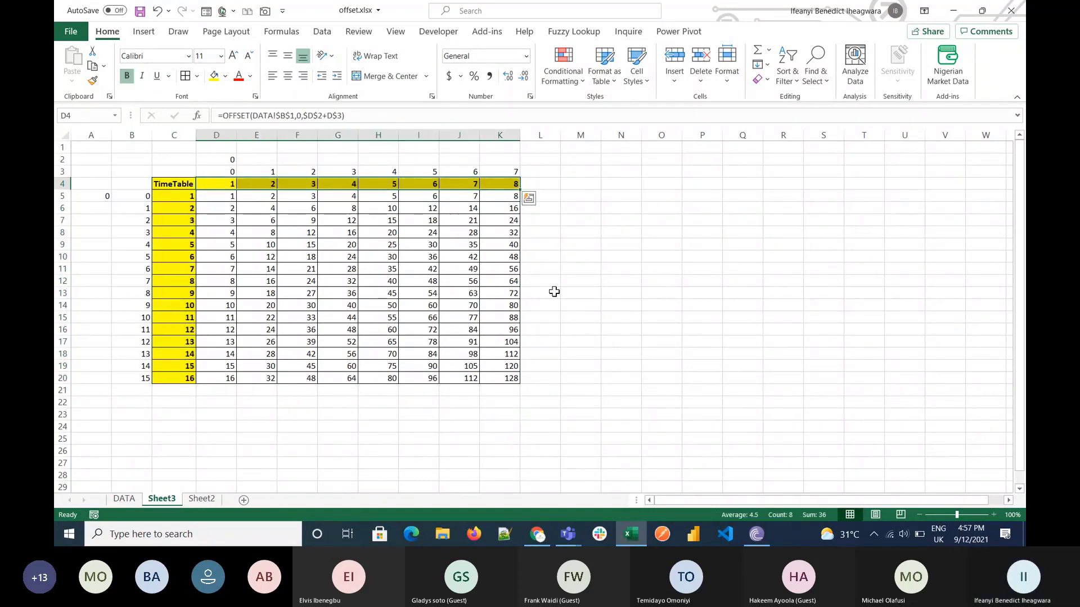
{"action": "left_click", "coordinate": [580, 305]}
{"action": "left_click", "coordinate": [994, 515]}
Step: Set A5 to 2 and D2 to 4, shifting the headers to 3–18 and 5–12
{"action": "left_click", "coordinate": [993, 515]}
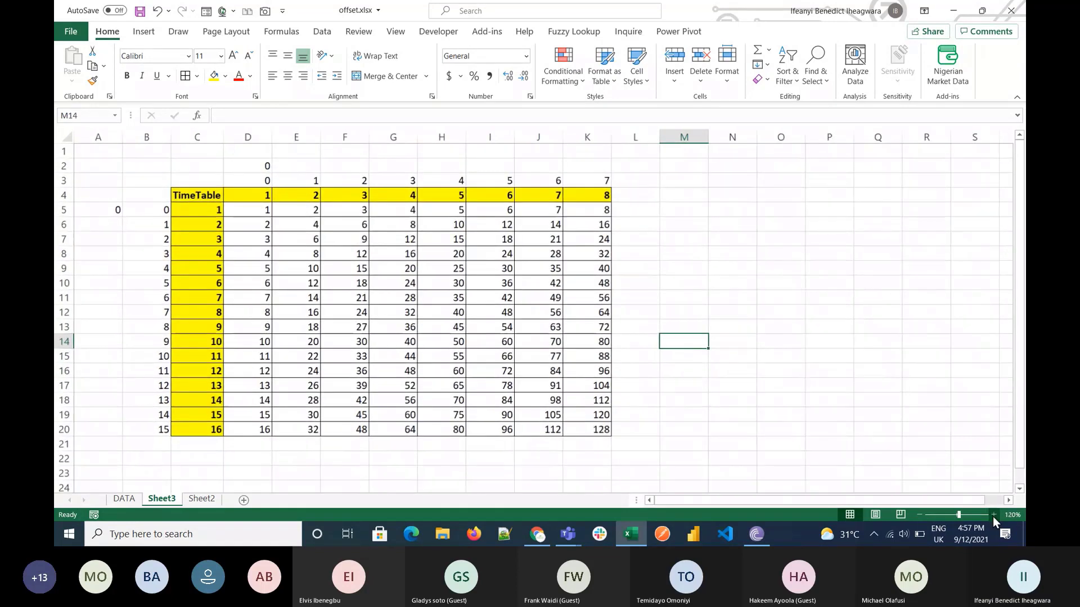
{"action": "left_click", "coordinate": [993, 515]}
{"action": "left_click", "coordinate": [116, 219]}
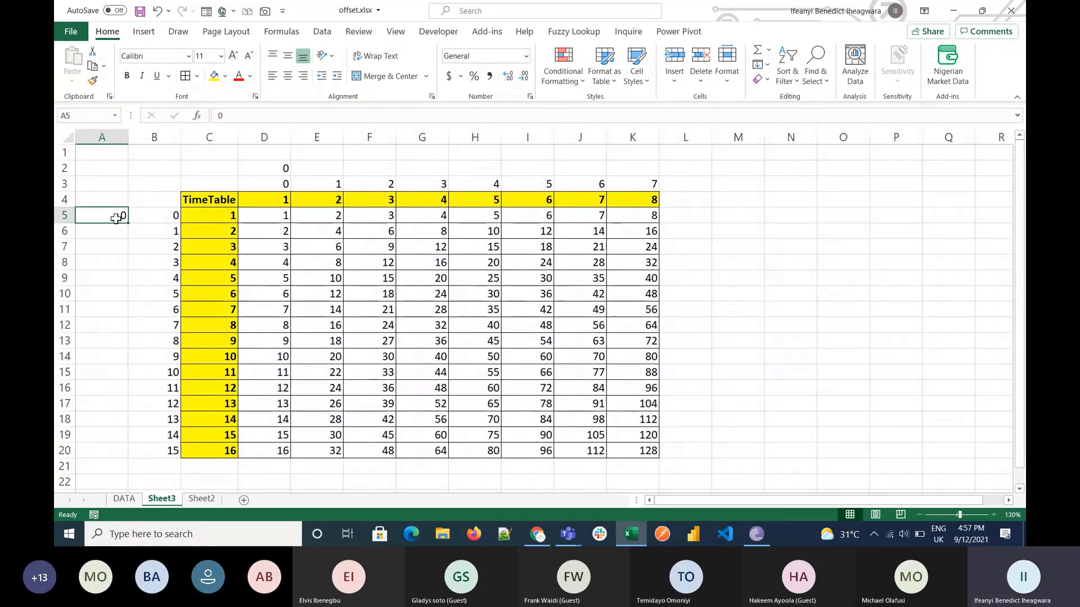
{"action": "type", "text": "2"}
{"action": "key", "text": "Return"}
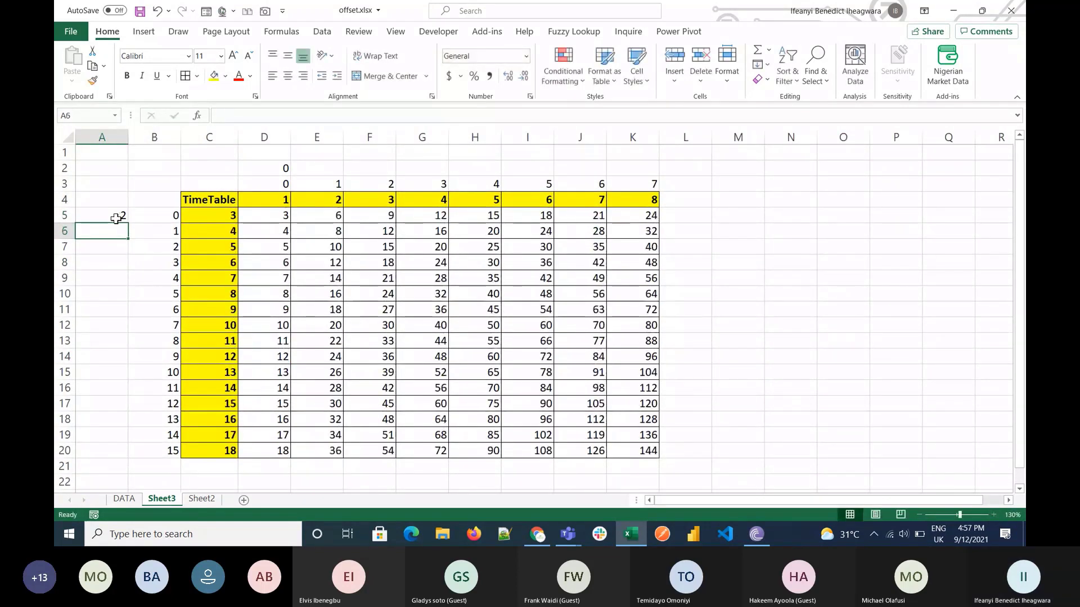
{"action": "left_click", "coordinate": [262, 165]}
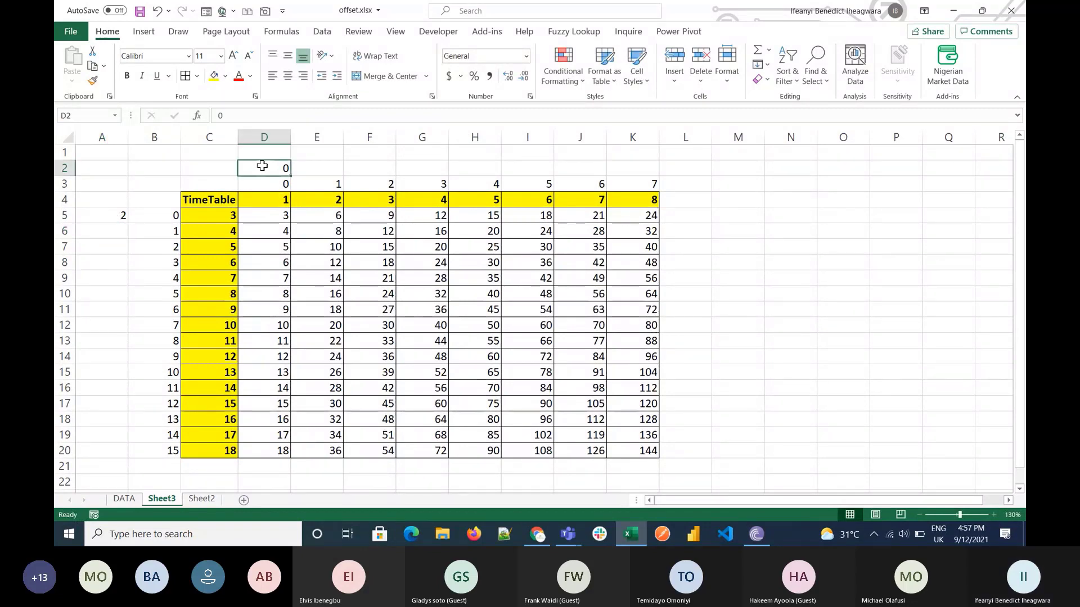
{"action": "type", "text": "4"}
{"action": "key", "text": "Left"}
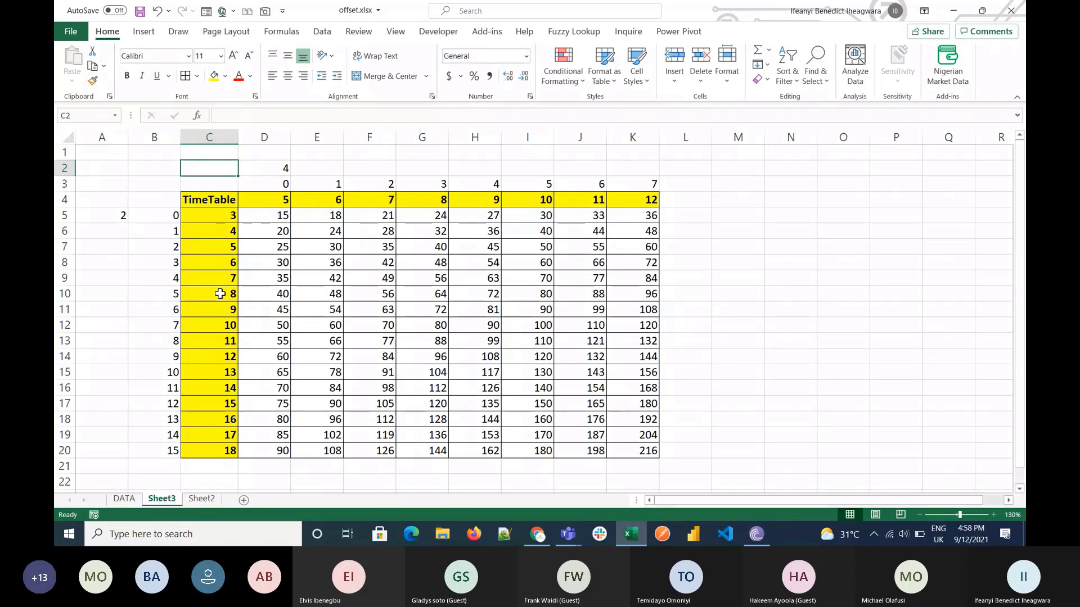
Step: Show the Developer tab, then review Account and Customize Ribbon options without changing them
{"action": "left_click", "coordinate": [248, 184]}
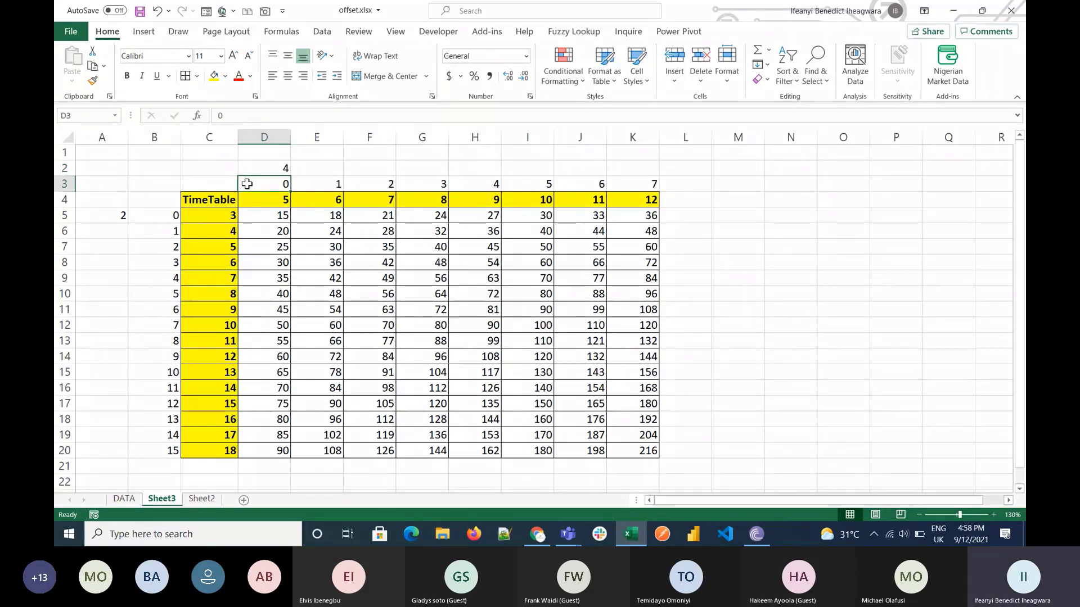
{"action": "left_click", "coordinate": [433, 34]}
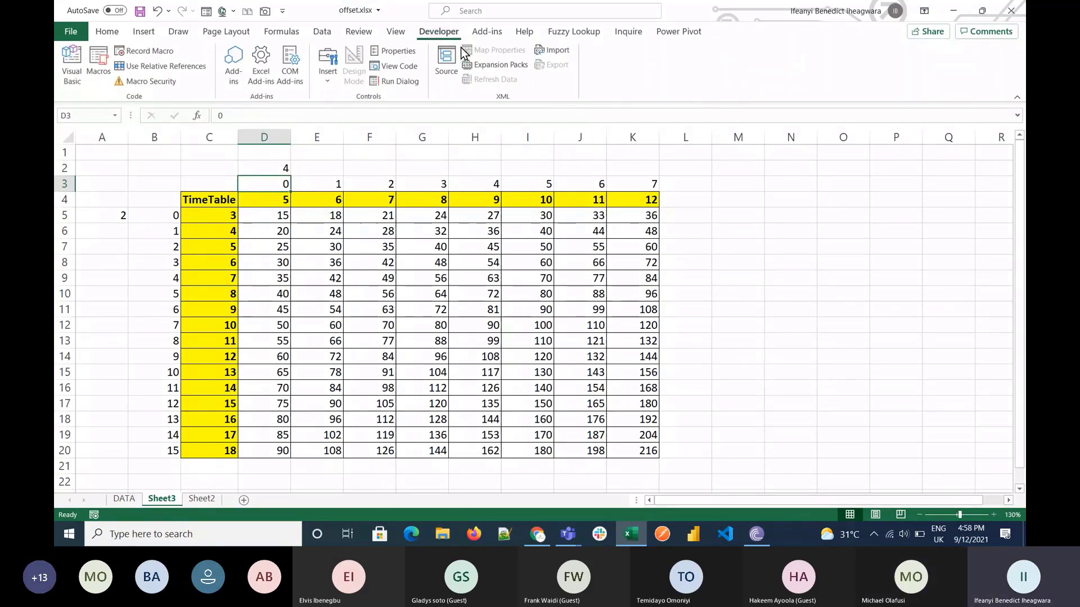
{"action": "left_click", "coordinate": [72, 35]}
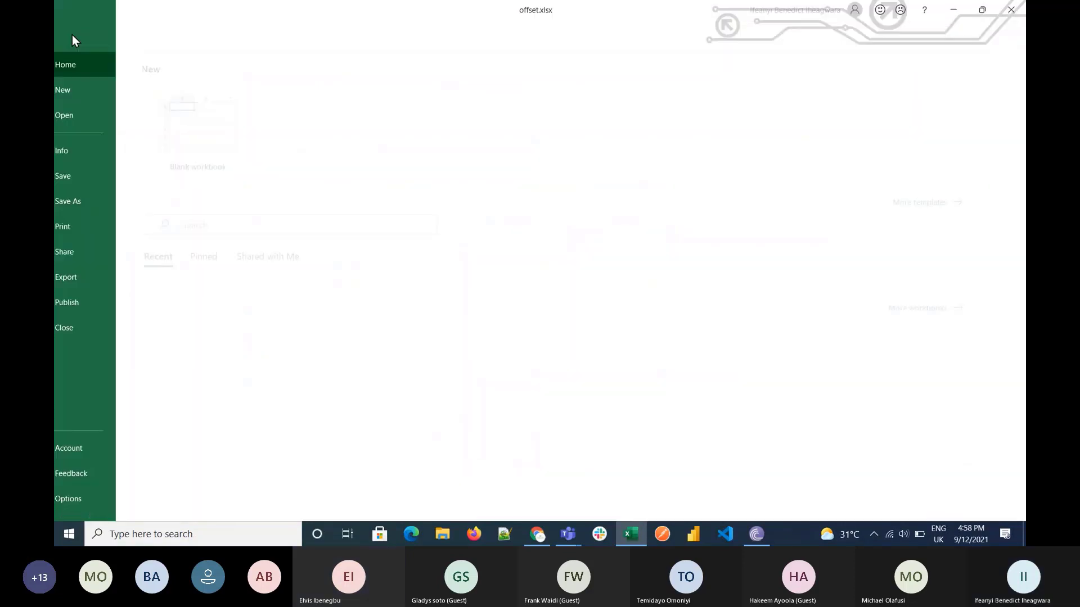
{"action": "left_click", "coordinate": [106, 441]}
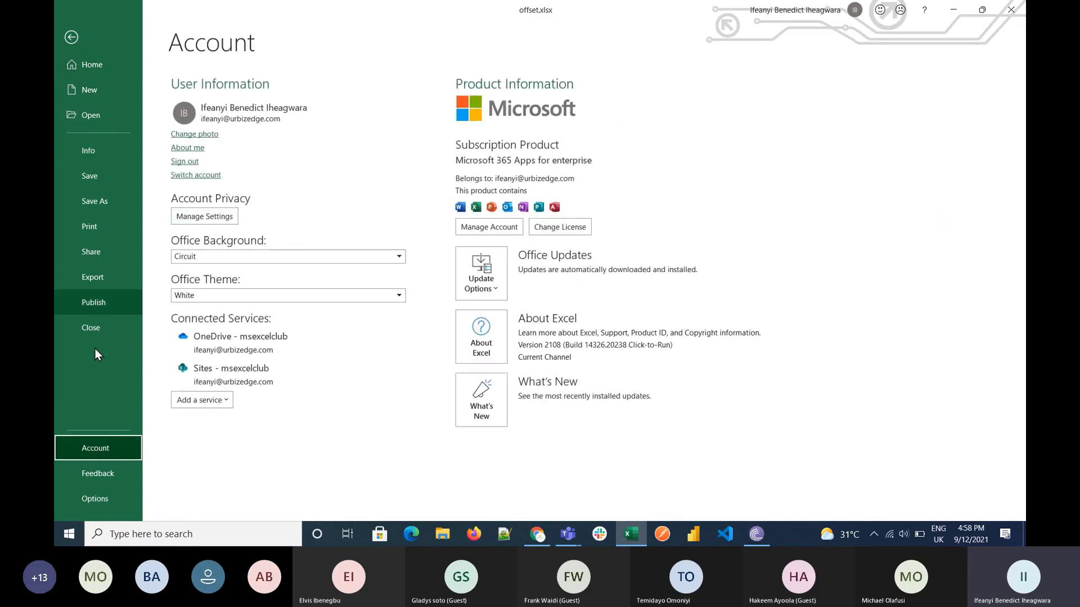
{"action": "left_click", "coordinate": [105, 499]}
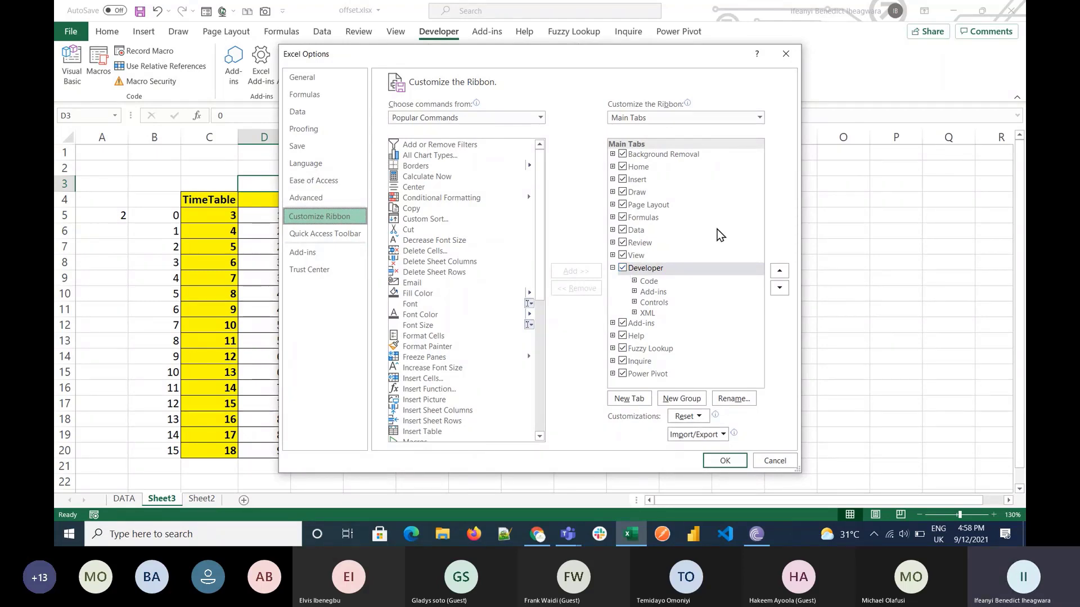
{"action": "left_click", "coordinate": [774, 463]}
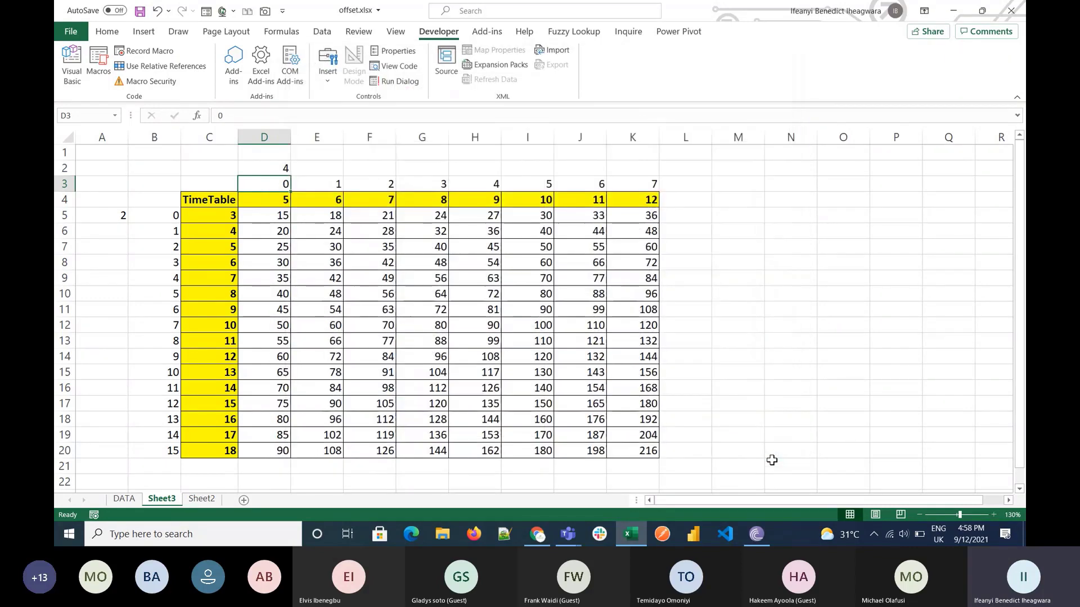
Step: Draw a horizontal scroll bar form control across the top of the TimeTable
{"action": "left_click", "coordinate": [284, 340]}
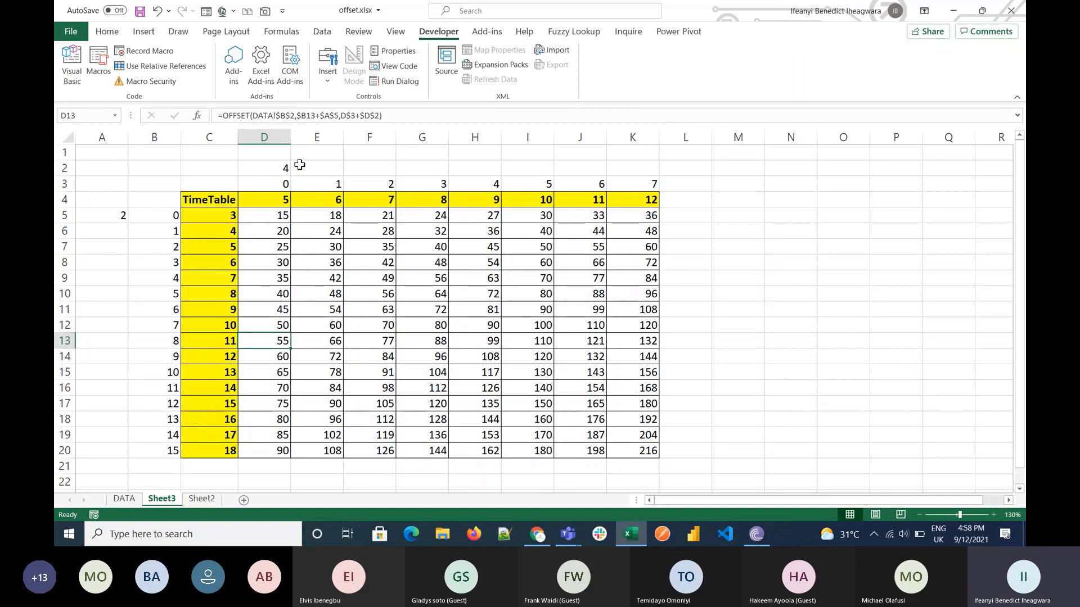
{"action": "left_click", "coordinate": [228, 182]}
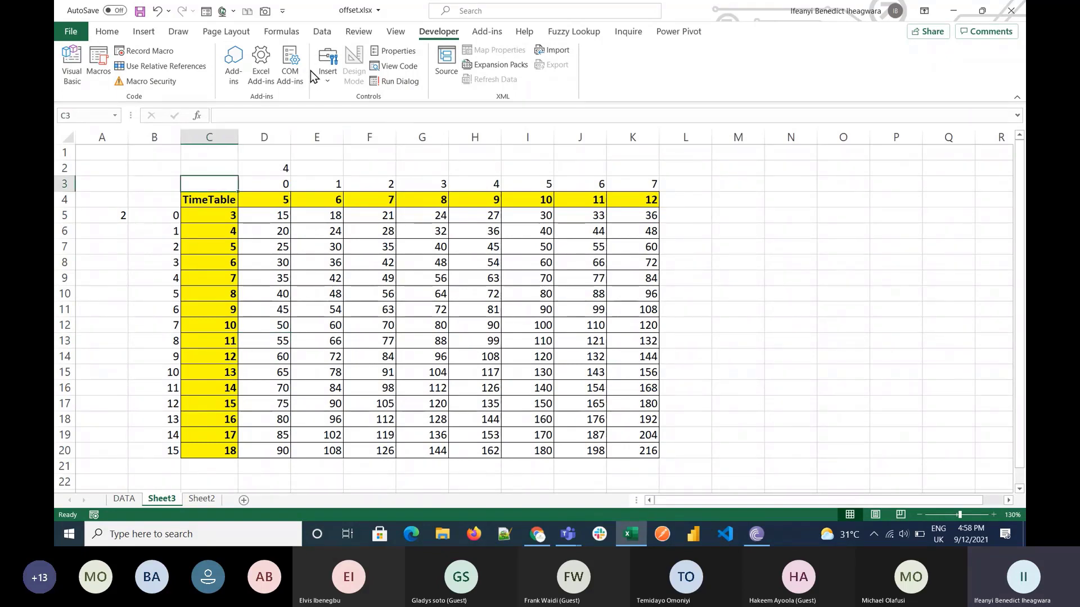
{"action": "left_click", "coordinate": [328, 82]}
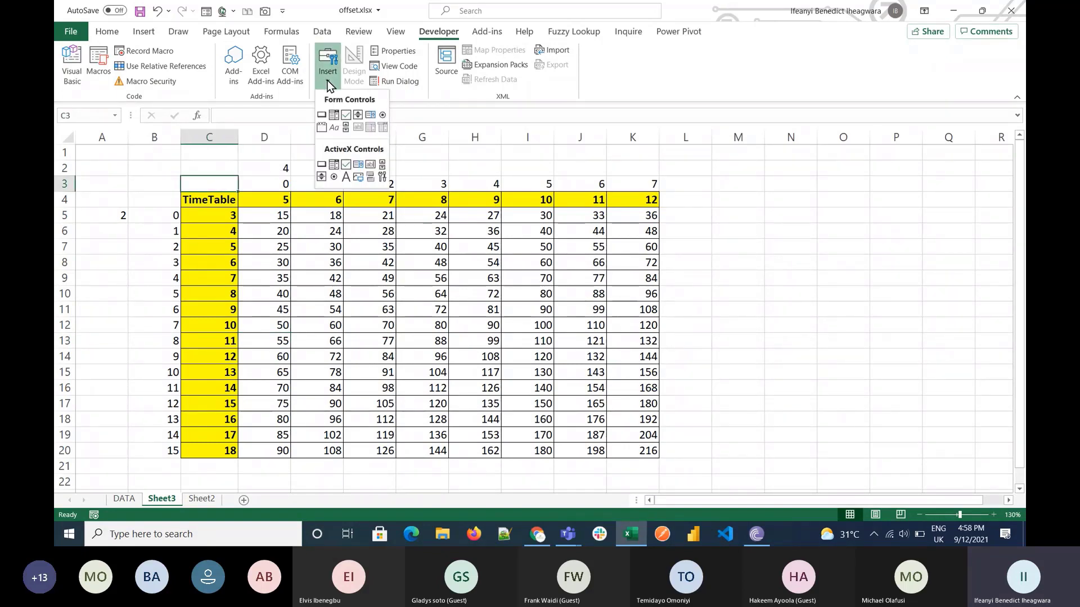
{"action": "left_click", "coordinate": [346, 128]}
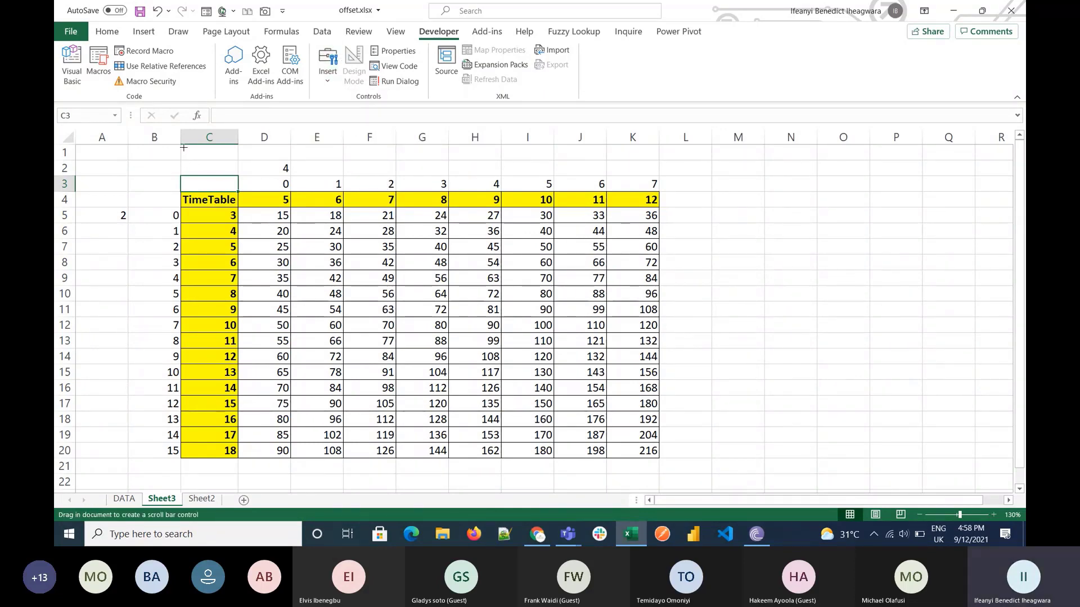
{"action": "left_click_drag", "start_coordinate": [184, 147], "coordinate": [650, 166]}
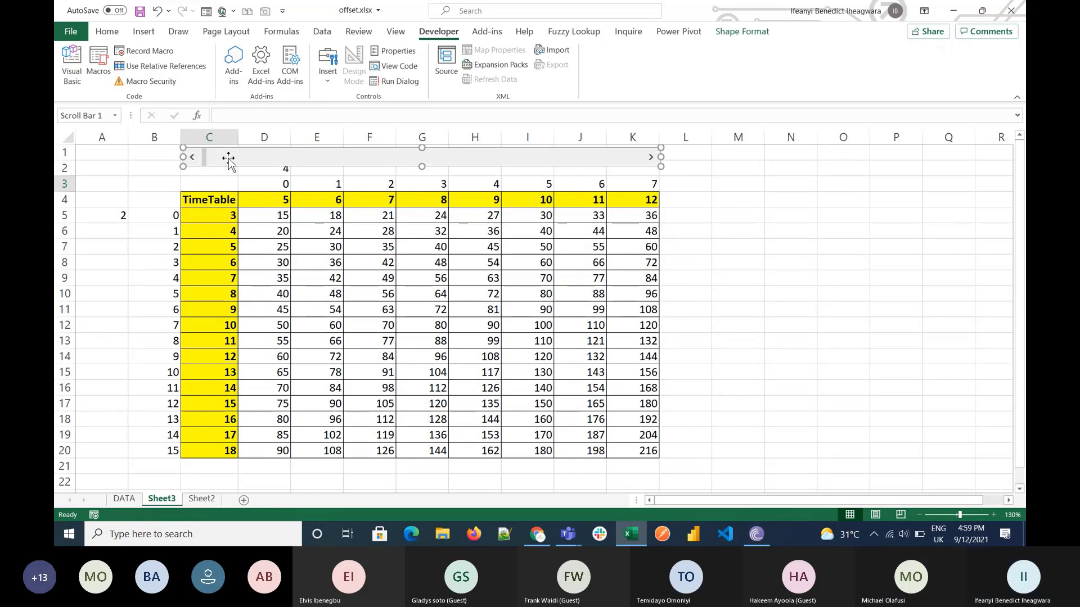
{"action": "left_click", "coordinate": [93, 184]}
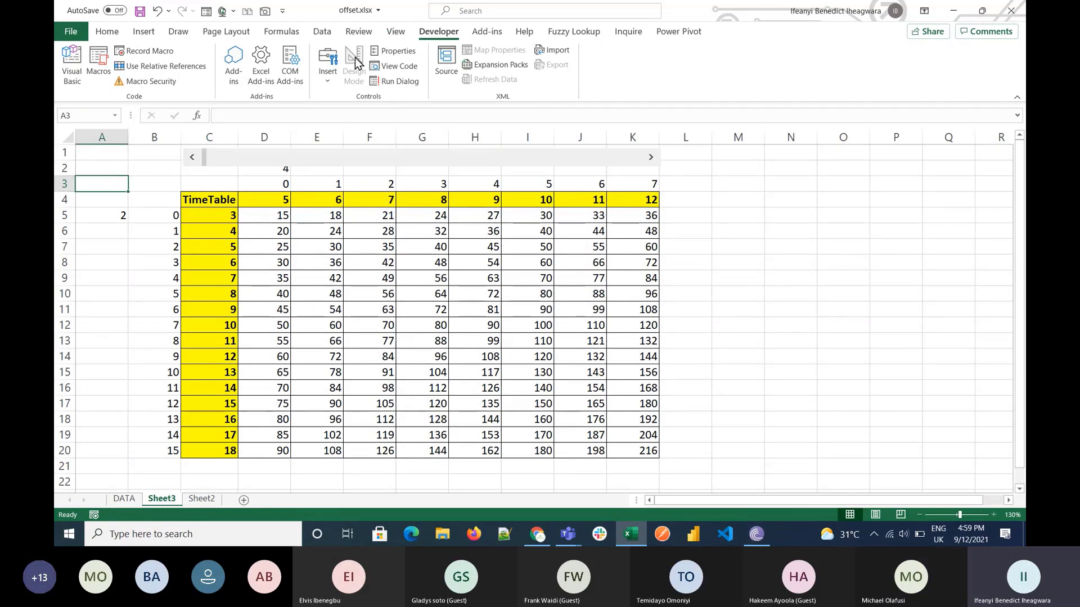
Step: Draw a second, vertical scroll bar down the TimeTable's left side
{"action": "left_click", "coordinate": [325, 84]}
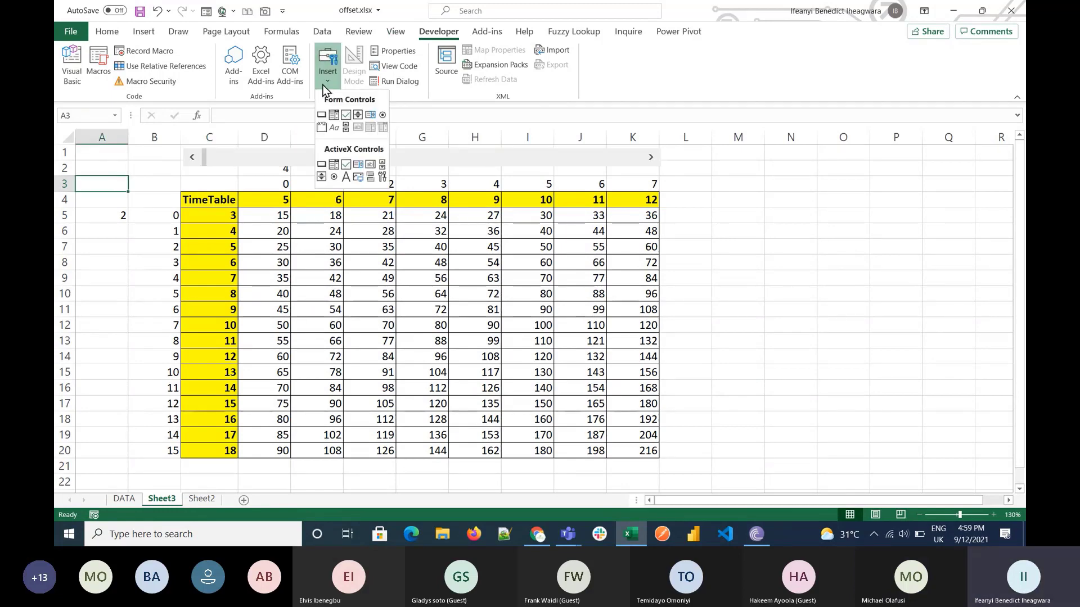
{"action": "left_click", "coordinate": [346, 129]}
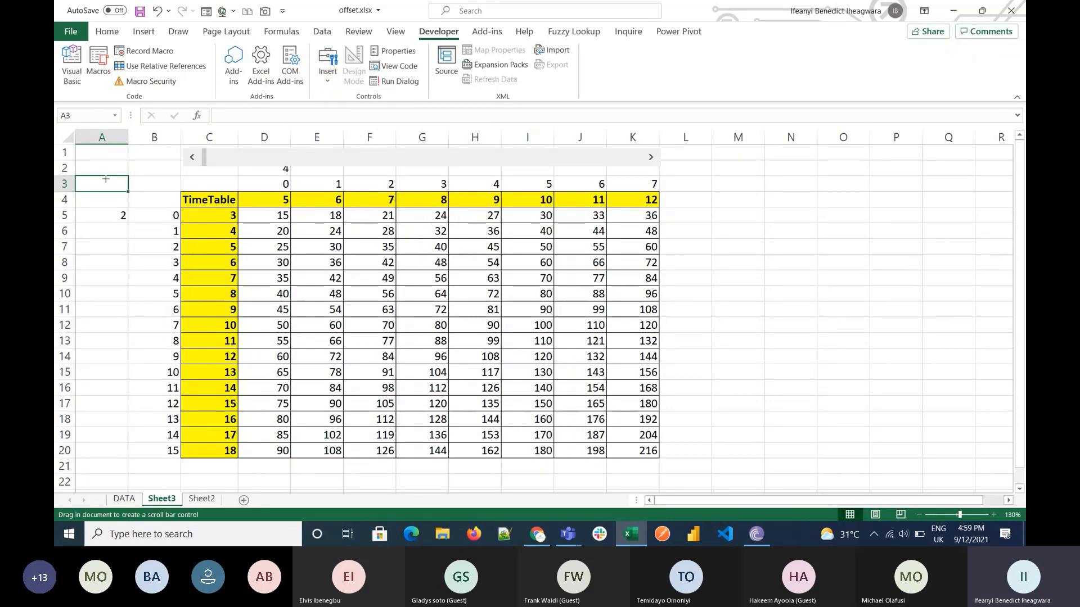
{"action": "left_click_drag", "start_coordinate": [92, 179], "coordinate": [122, 458]}
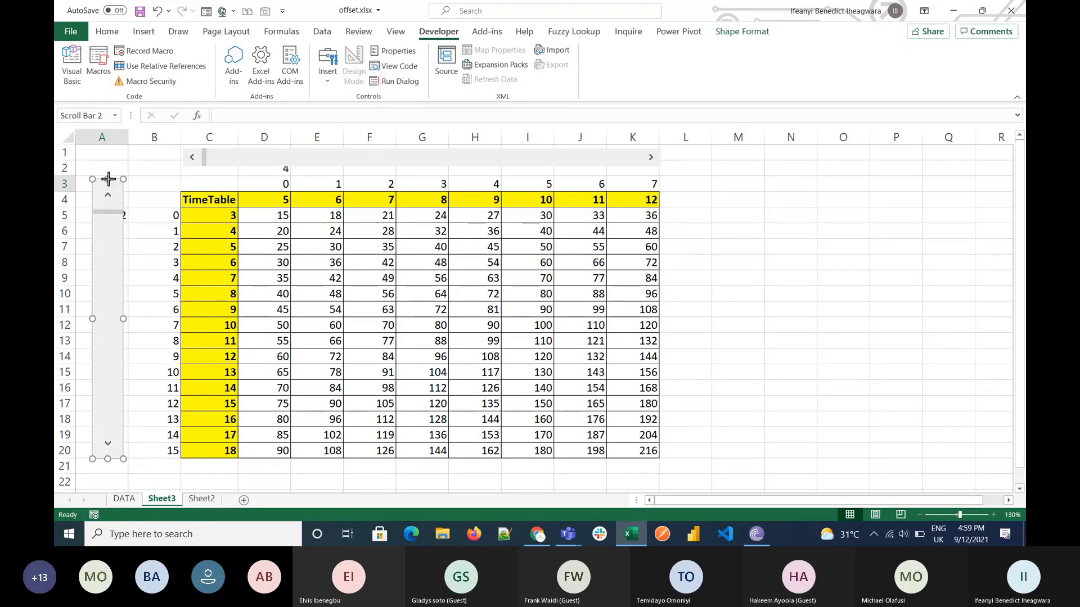
{"action": "left_click_drag", "start_coordinate": [108, 179], "coordinate": [109, 193]}
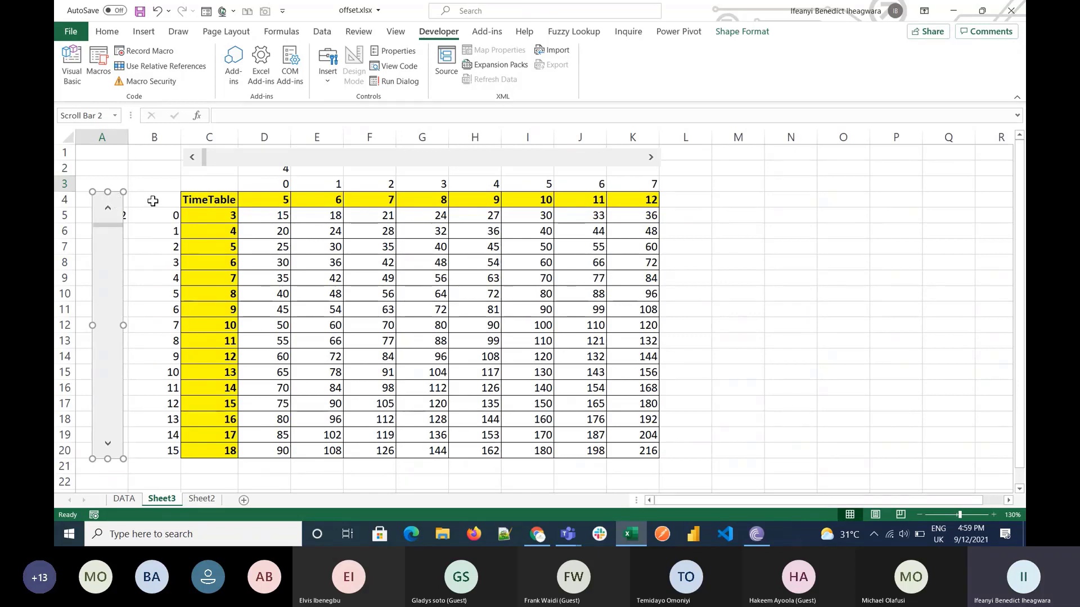
Step: Set the horizontal scroll bar's cell link to $D$2
{"action": "right_click", "coordinate": [266, 159]}
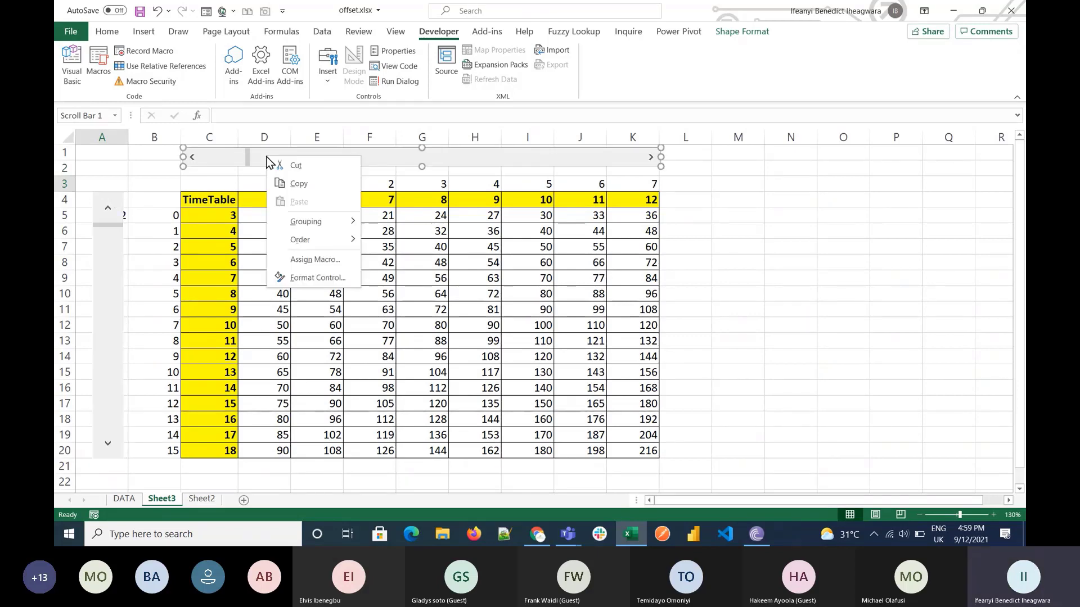
{"action": "key", "text": "Escape"}
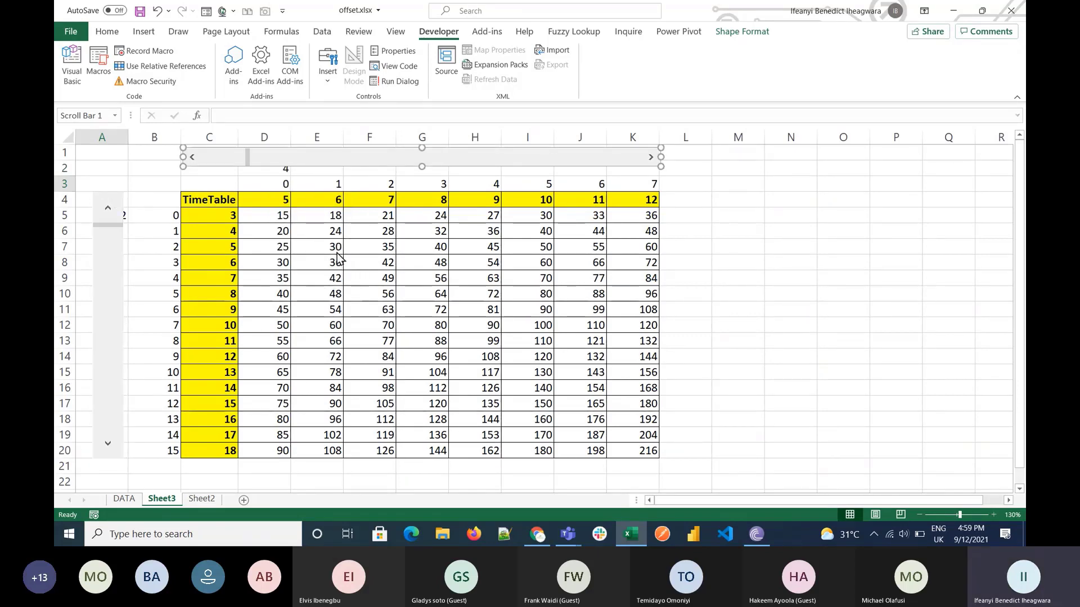
{"action": "left_click_drag", "start_coordinate": [339, 216], "coordinate": [523, 114]}
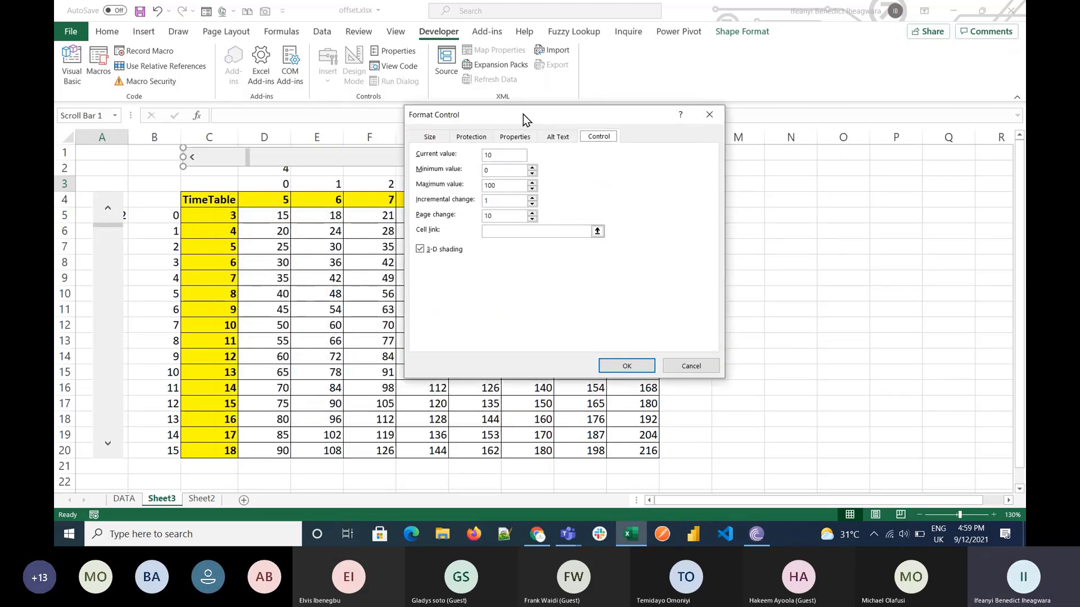
{"action": "left_click", "coordinate": [491, 231]}
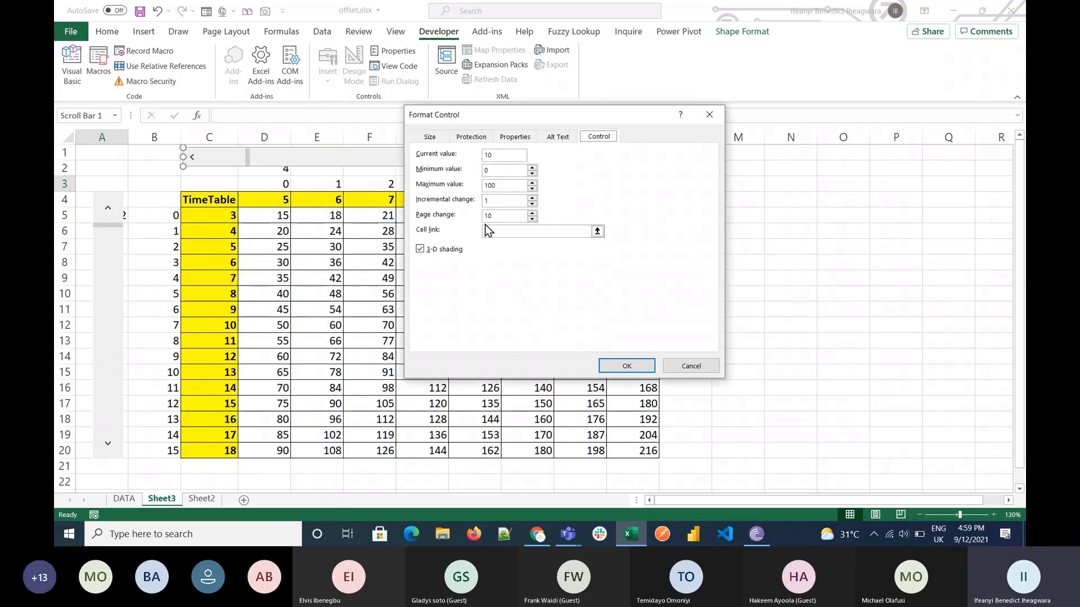
{"action": "left_click", "coordinate": [271, 171]}
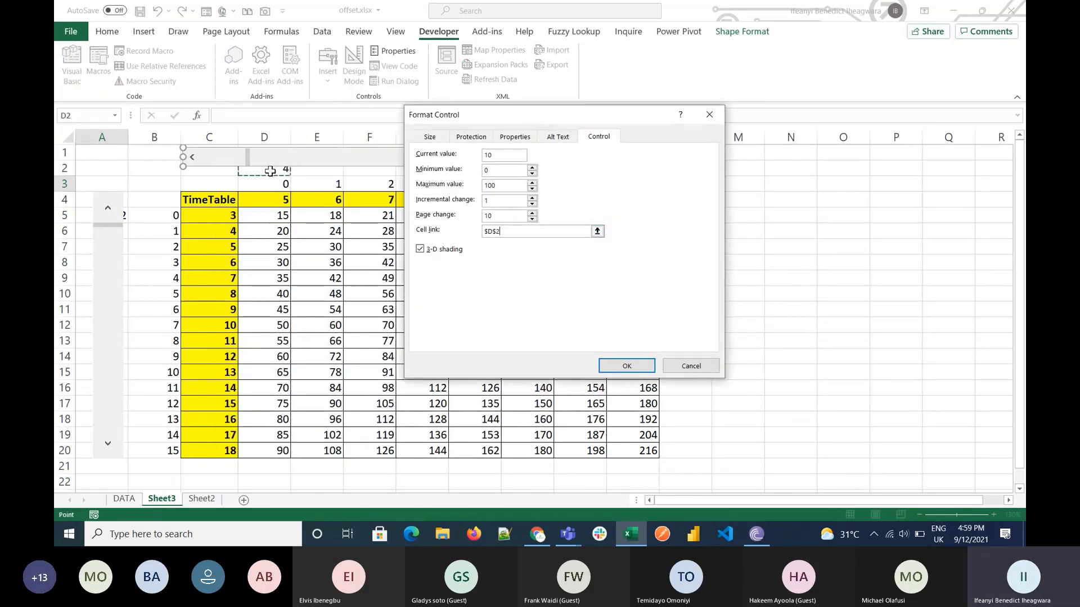
{"action": "left_click", "coordinate": [626, 366]}
{"action": "left_click", "coordinate": [699, 220]}
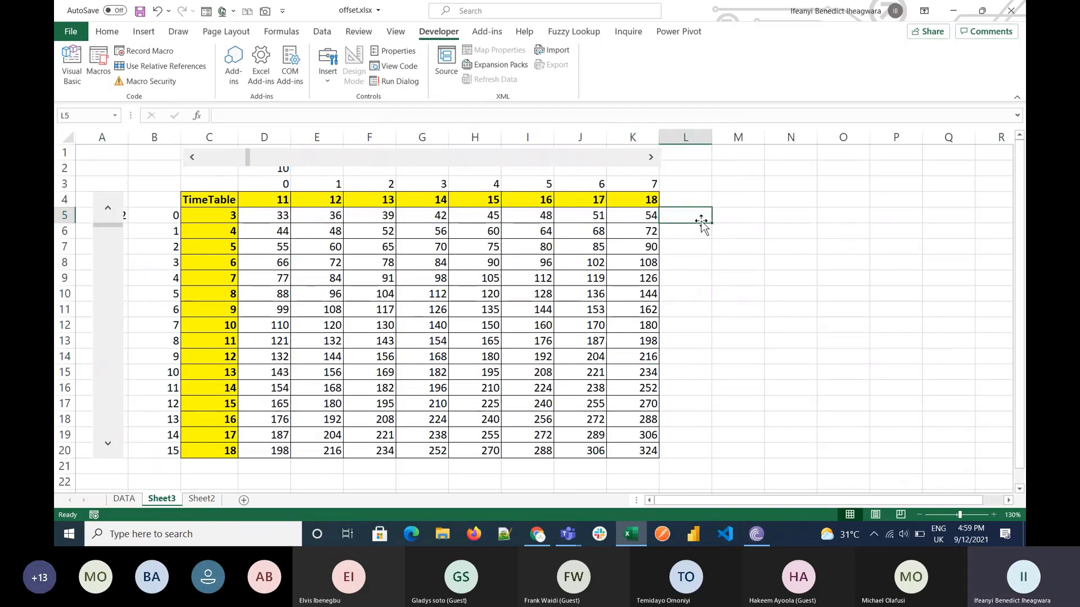
Step: Step the horizontal scroll bar value in D2 up from 10 to 18
{"action": "left_click", "coordinate": [651, 157]}
{"action": "left_click", "coordinate": [650, 158]}
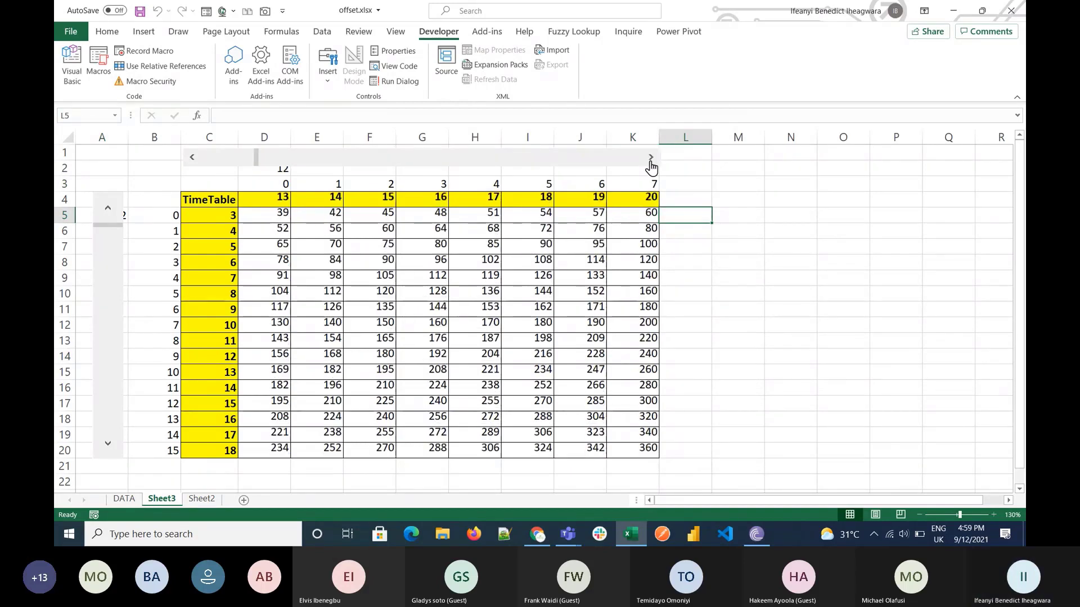
{"action": "left_click", "coordinate": [650, 157]}
{"action": "left_click", "coordinate": [651, 158]}
{"action": "left_click", "coordinate": [651, 158]}
{"action": "left_click", "coordinate": [650, 158]}
{"action": "left_click", "coordinate": [650, 158]}
{"action": "left_click", "coordinate": [651, 157]}
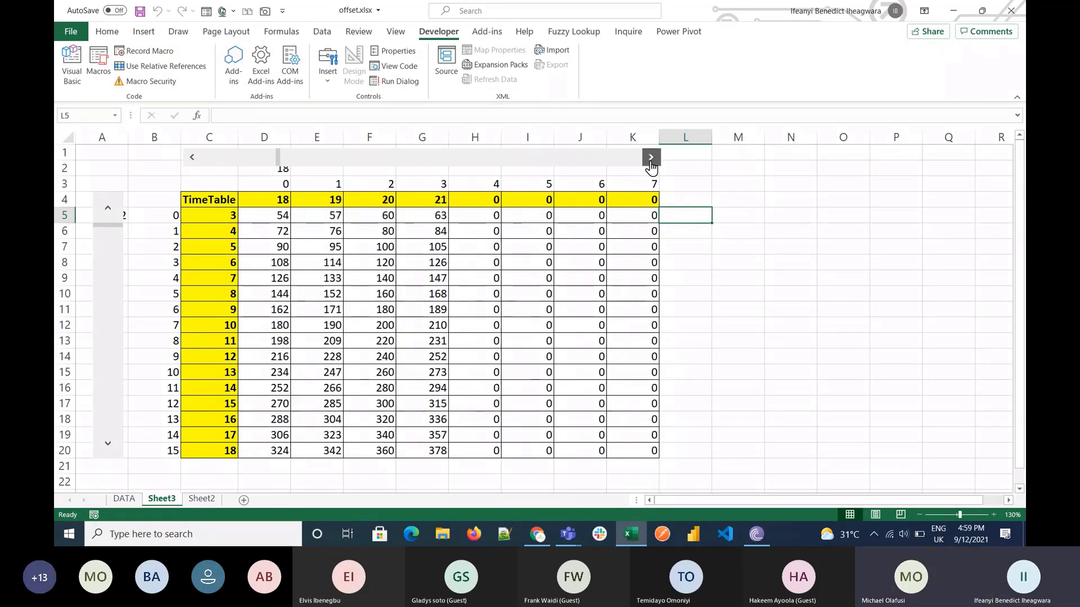
{"action": "left_click", "coordinate": [651, 157]}
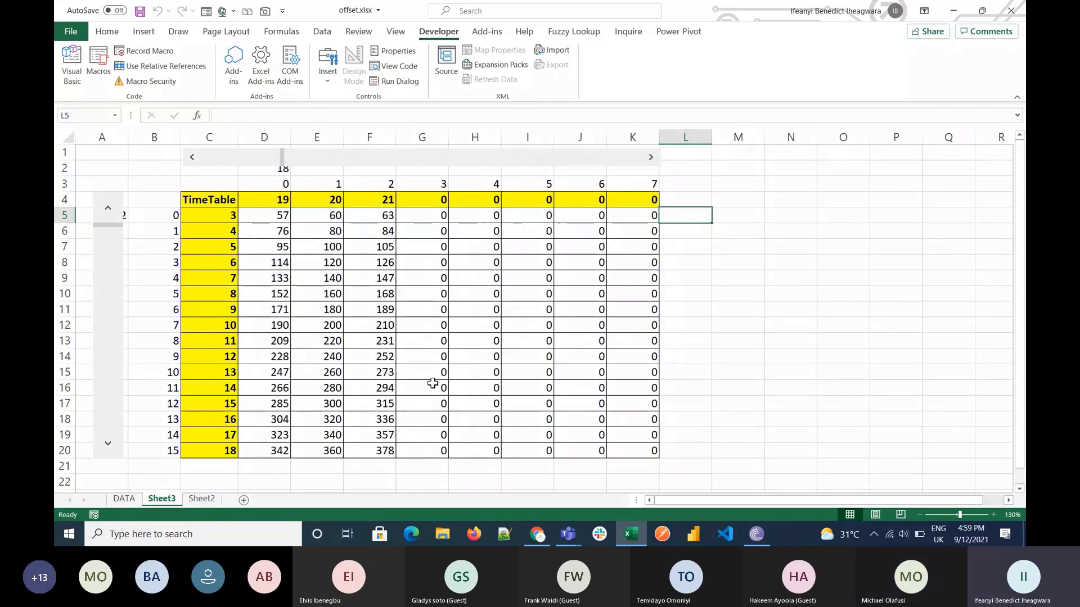
Step: Check the DATA sheet's headers ending at 21 in V1, then return to Sheet3
{"action": "left_click", "coordinate": [119, 500]}
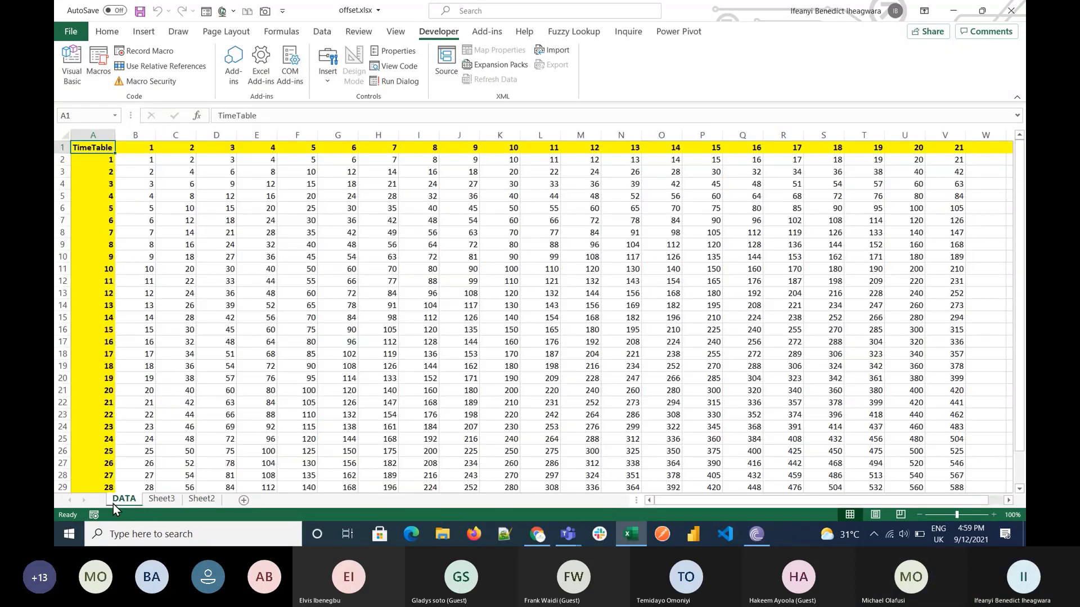
{"action": "left_click", "coordinate": [954, 153]}
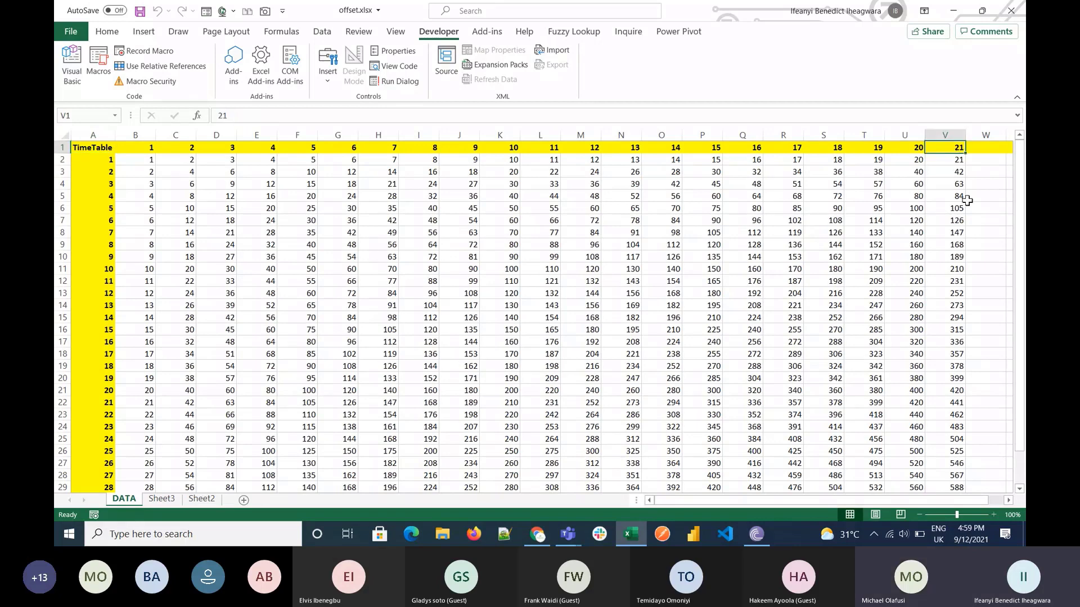
{"action": "scroll", "coordinate": [987, 194], "scroll_direction": "right", "scroll_amount": 3}
{"action": "scroll", "coordinate": [987, 194], "scroll_direction": "left", "scroll_amount": 3}
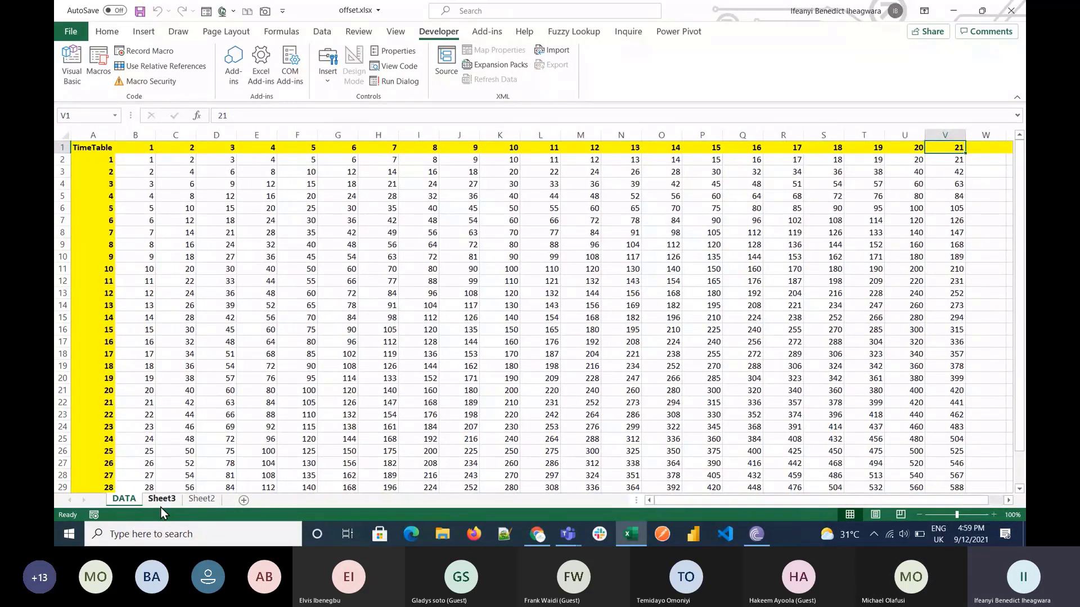
{"action": "left_click", "coordinate": [161, 505]}
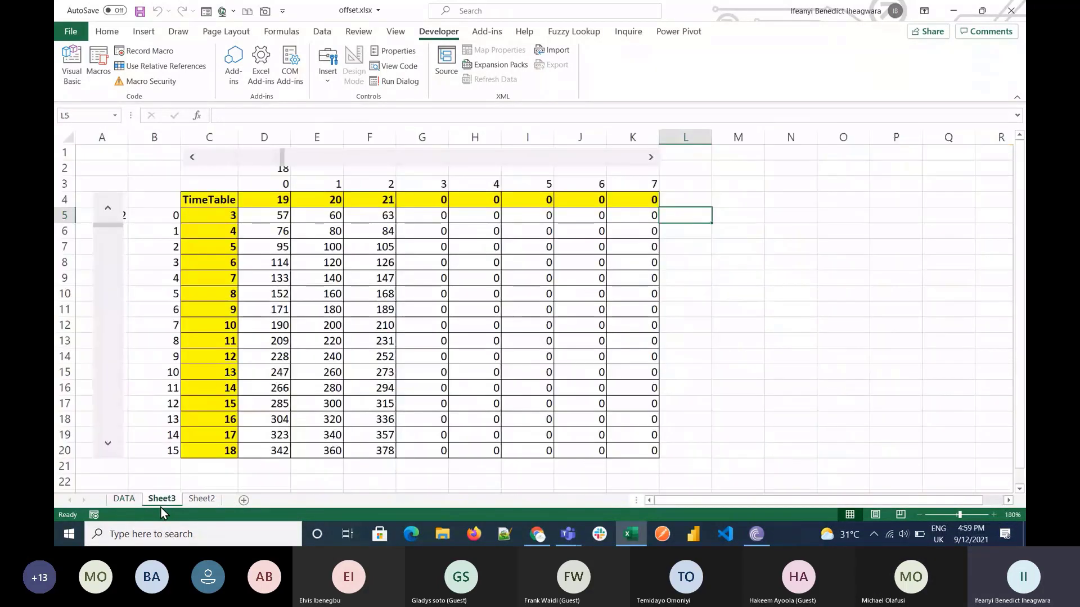
Step: Set the vertical scroll bar's cell link to $A$5
{"action": "right_click", "coordinate": [104, 205]}
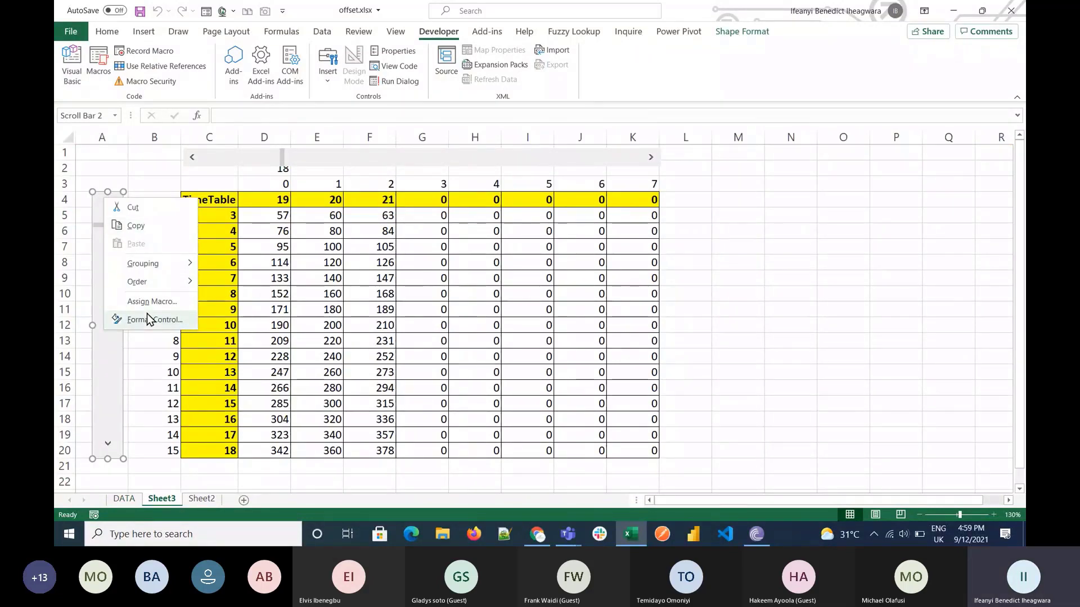
{"action": "left_click", "coordinate": [148, 319]}
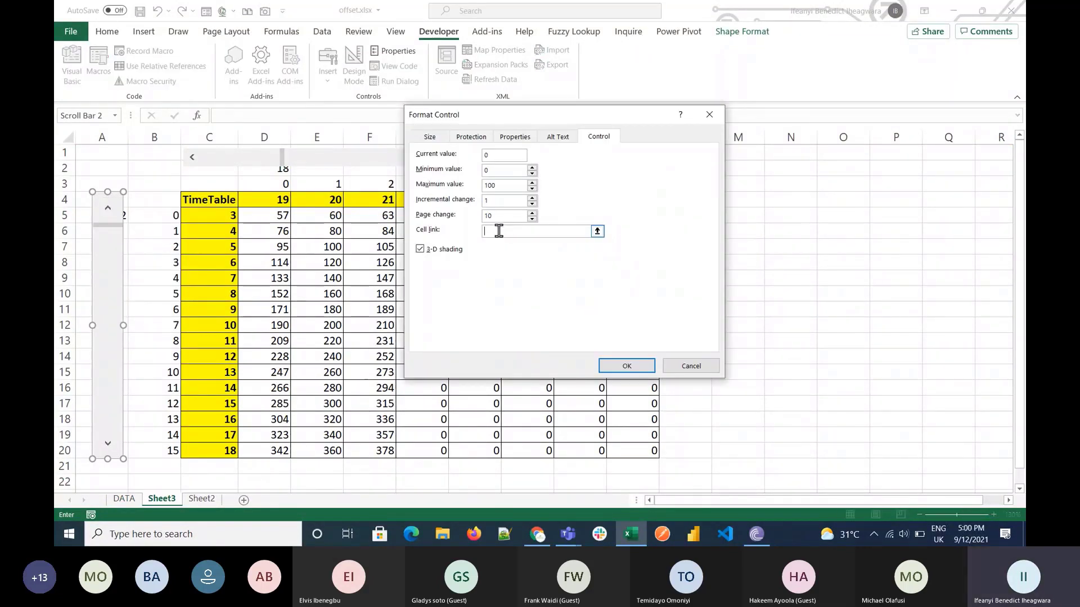
{"action": "left_click", "coordinate": [495, 231]}
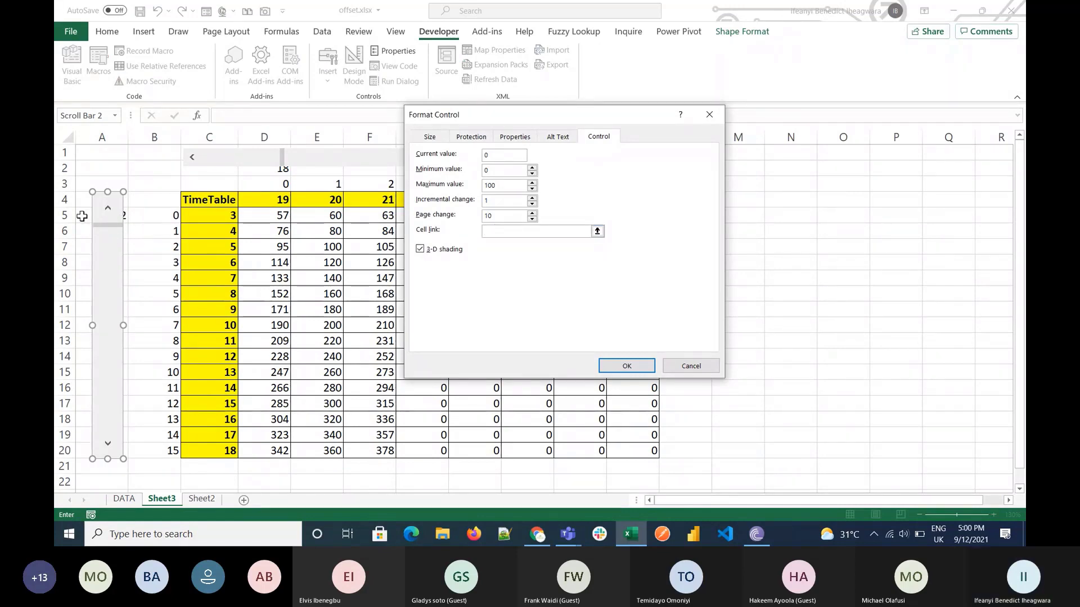
{"action": "left_click", "coordinate": [81, 216]}
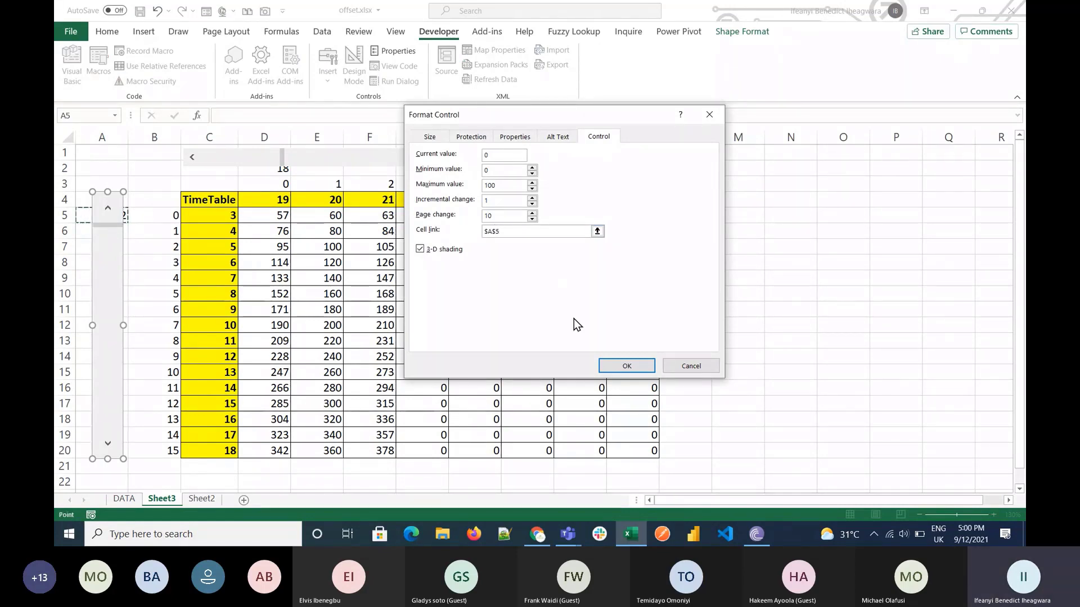
{"action": "left_click", "coordinate": [625, 366]}
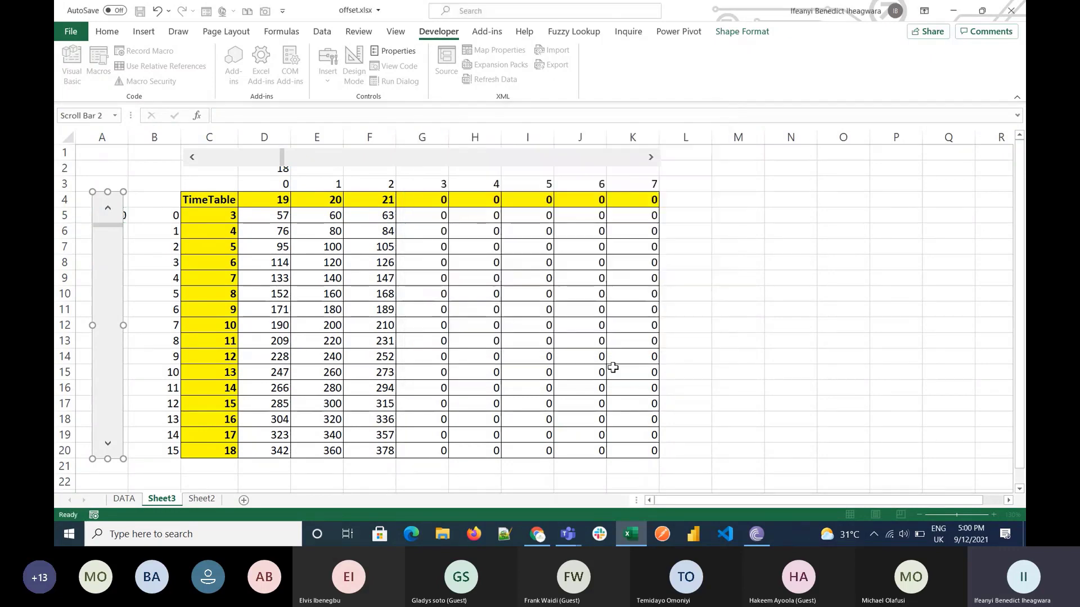
{"action": "left_click", "coordinate": [618, 371]}
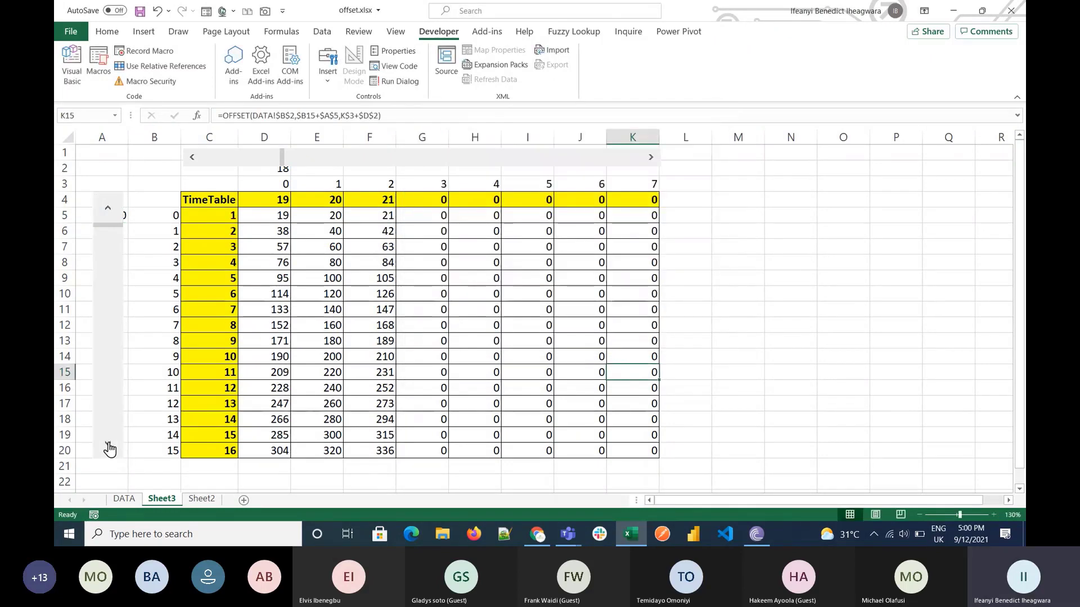
Step: Test the vertical scroll bar, shifting the TimeTable rows up and back to start at 1
{"action": "left_click", "coordinate": [108, 444]}
{"action": "left_click", "coordinate": [108, 444]}
{"action": "left_click", "coordinate": [108, 444]}
{"action": "left_click", "coordinate": [108, 444]}
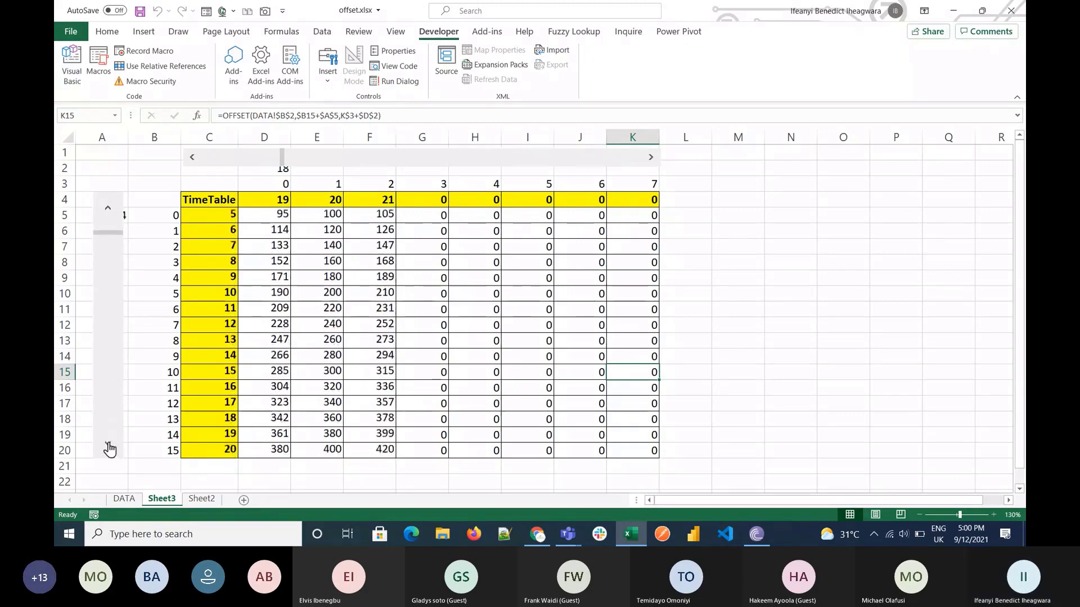
{"action": "left_click", "coordinate": [108, 444]}
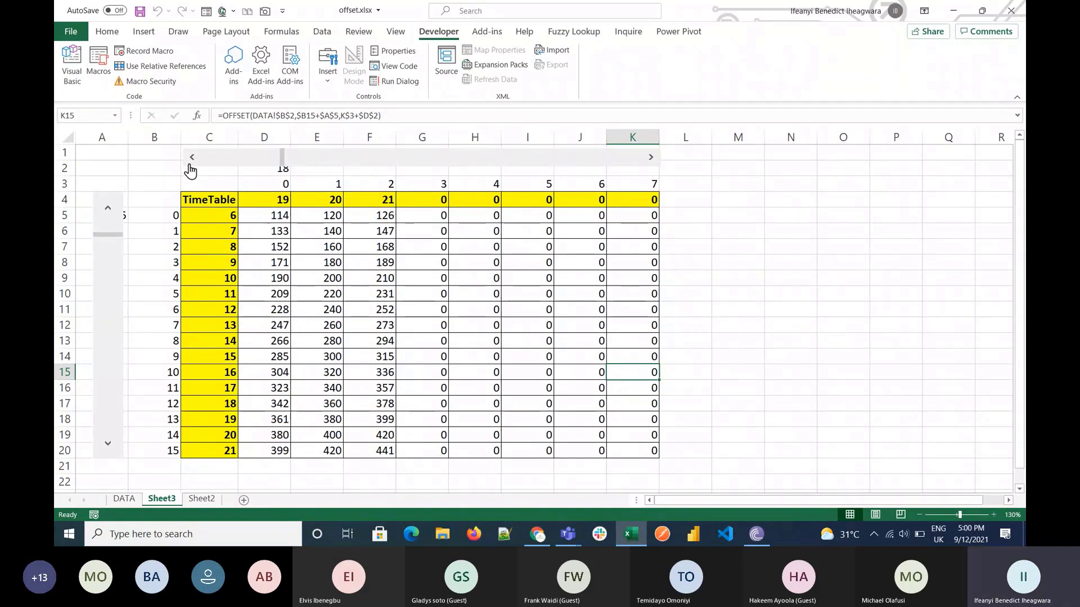
{"action": "left_click_drag", "start_coordinate": [281, 157], "coordinate": [184, 165]}
{"action": "left_click", "coordinate": [108, 248]}
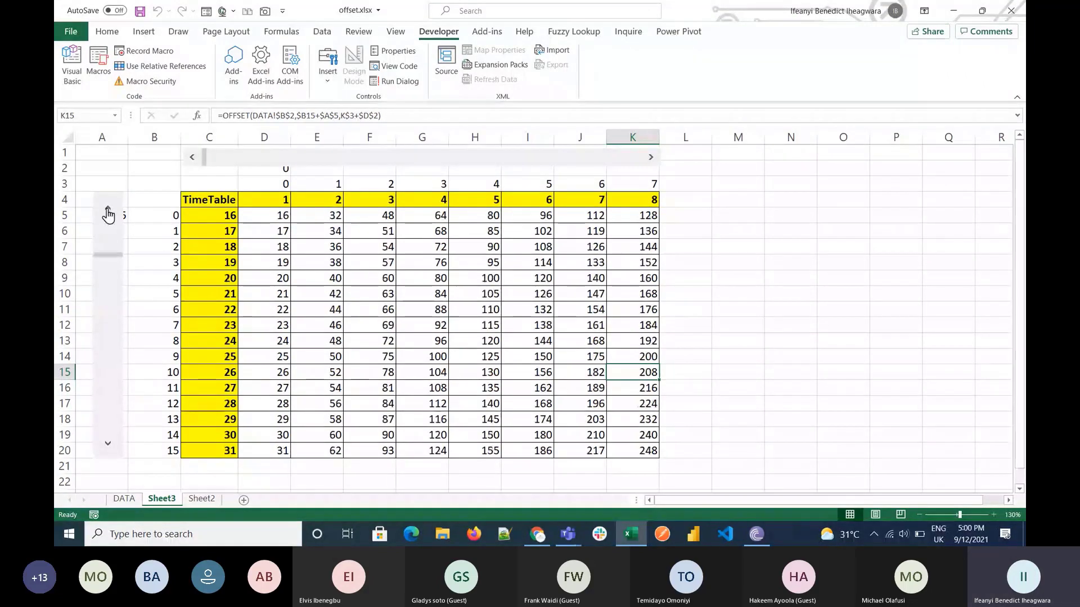
{"action": "left_click", "coordinate": [108, 214]}
{"action": "left_click", "coordinate": [108, 214]}
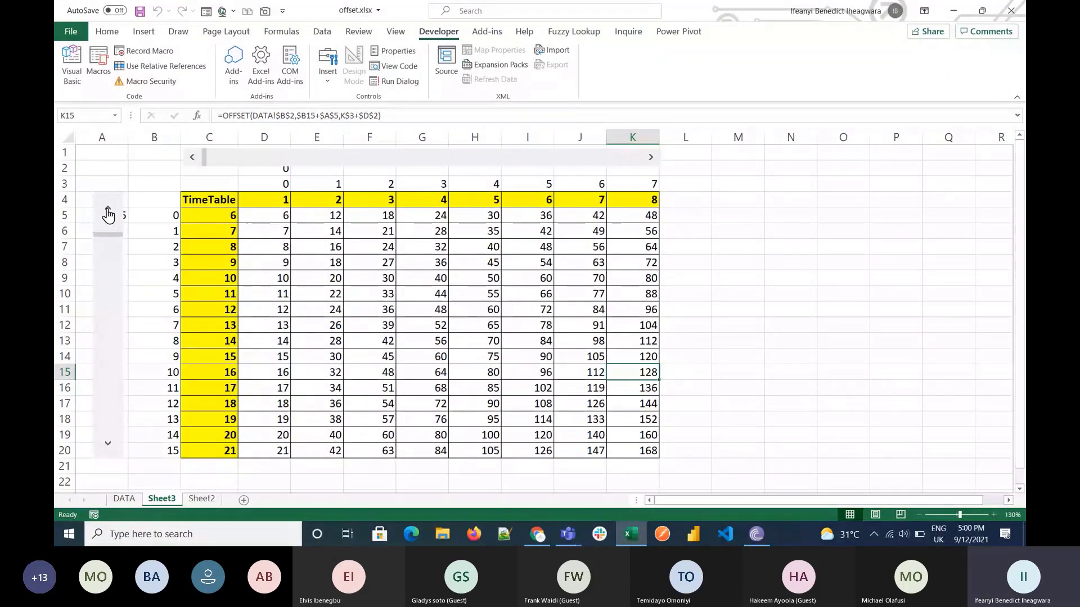
{"action": "left_click", "coordinate": [108, 214]}
{"action": "left_click", "coordinate": [108, 214]}
{"action": "left_click", "coordinate": [108, 215]}
{"action": "left_click", "coordinate": [108, 214]}
{"action": "left_click", "coordinate": [108, 214]}
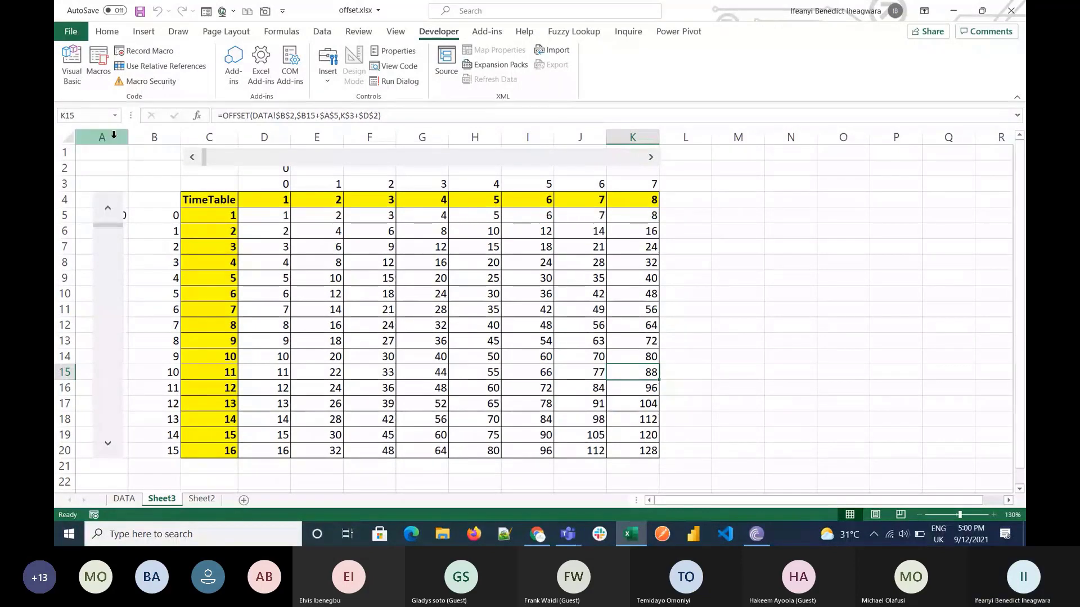
Step: Insert a new entire column at A and move the vertical scroll bar into it
{"action": "right_click", "coordinate": [82, 215]}
{"action": "left_click", "coordinate": [139, 278]}
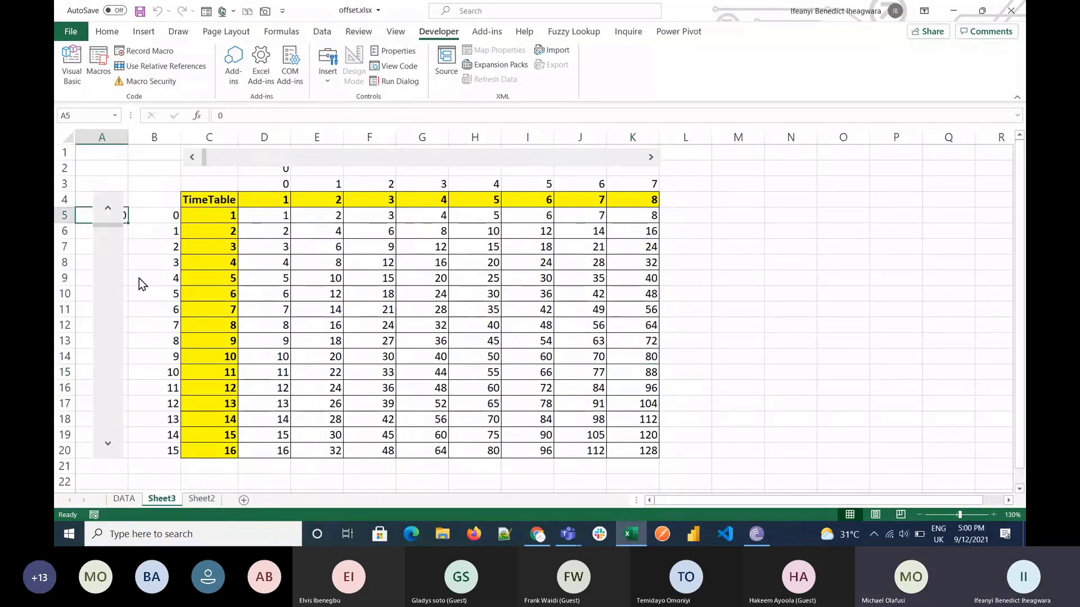
{"action": "left_click", "coordinate": [88, 289]}
{"action": "left_click", "coordinate": [106, 312]}
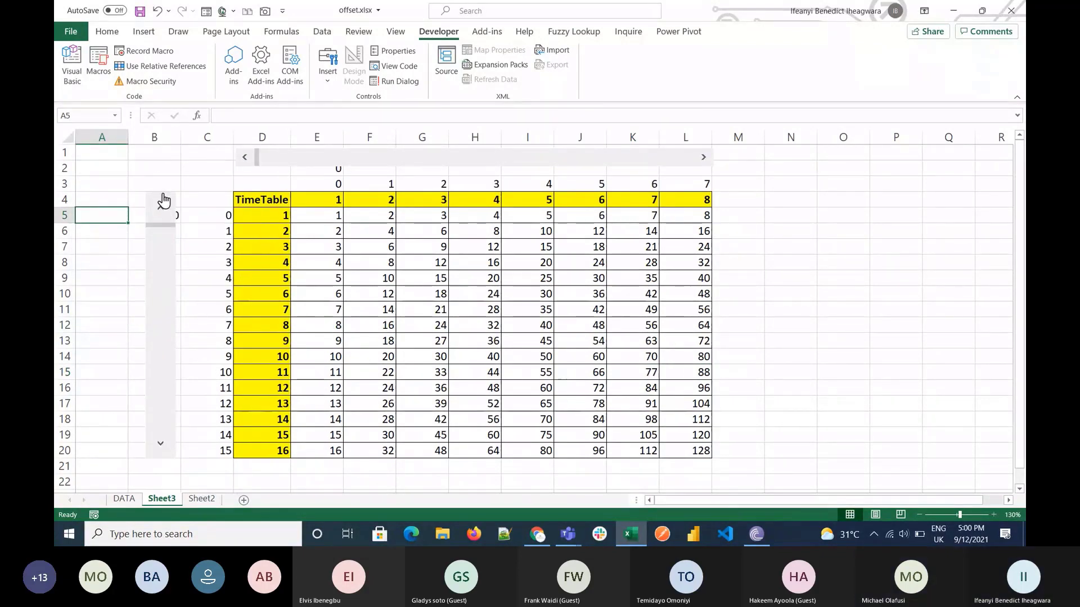
{"action": "right_click", "coordinate": [163, 201]}
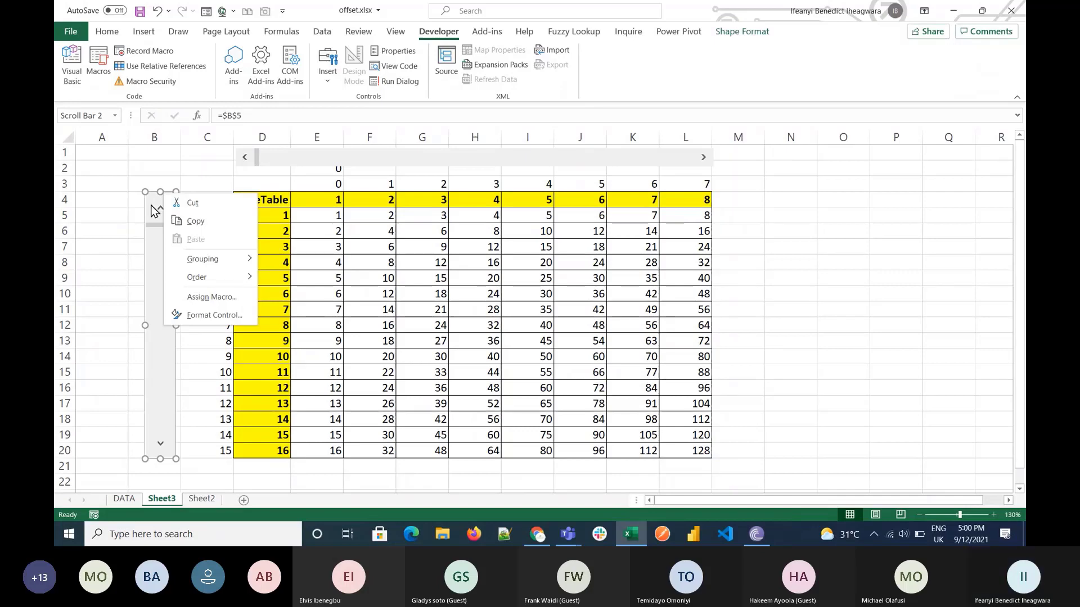
{"action": "left_click", "coordinate": [152, 210]}
{"action": "left_click_drag", "start_coordinate": [150, 210], "coordinate": [100, 200]}
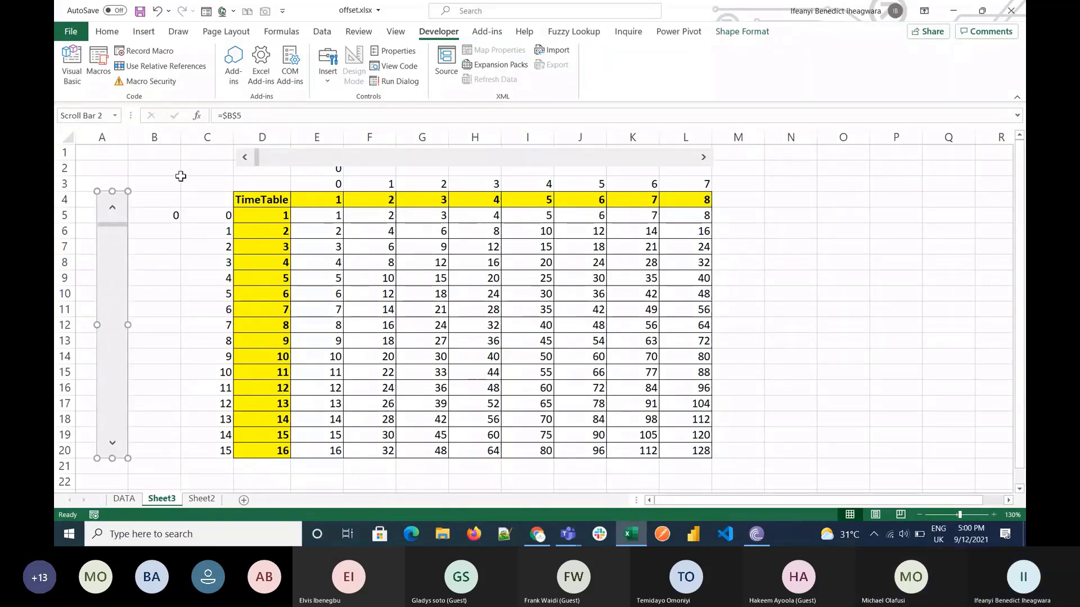
Step: Make row 1 taller (28.80) and move the horizontal scroll bar down into it
{"action": "left_click", "coordinate": [194, 153]}
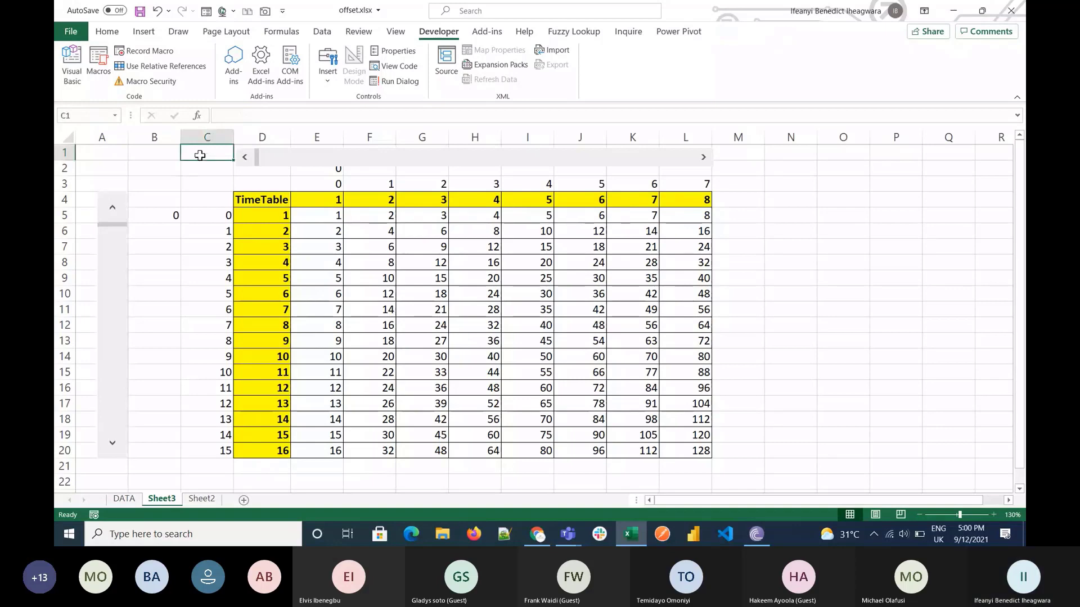
{"action": "left_click_drag", "start_coordinate": [63, 161], "coordinate": [64, 181]}
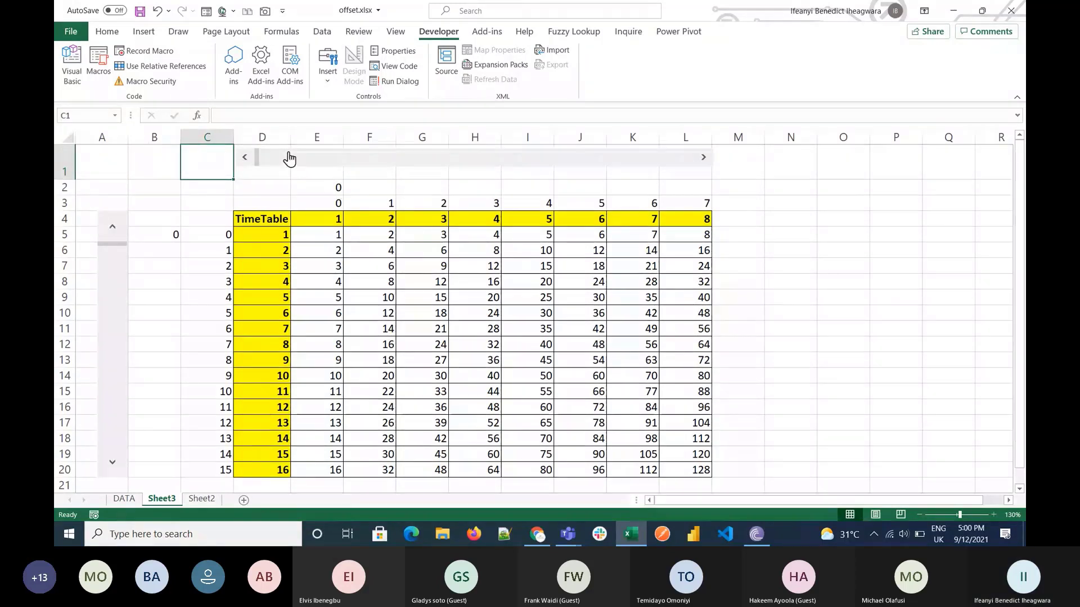
{"action": "right_click", "coordinate": [289, 160]}
{"action": "key", "text": "Escape"}
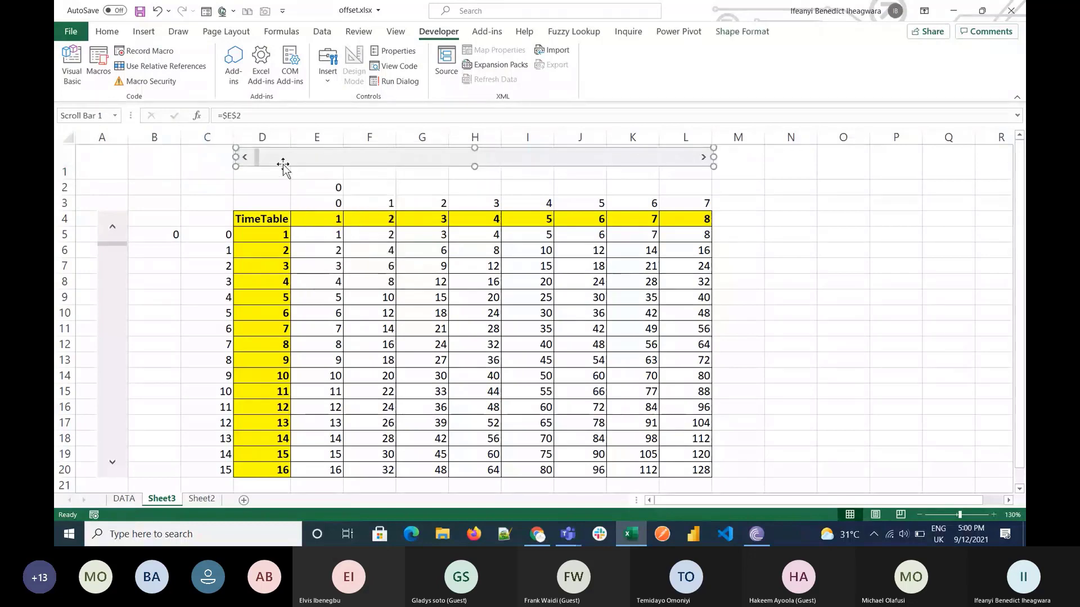
{"action": "left_click_drag", "start_coordinate": [279, 162], "coordinate": [284, 174]}
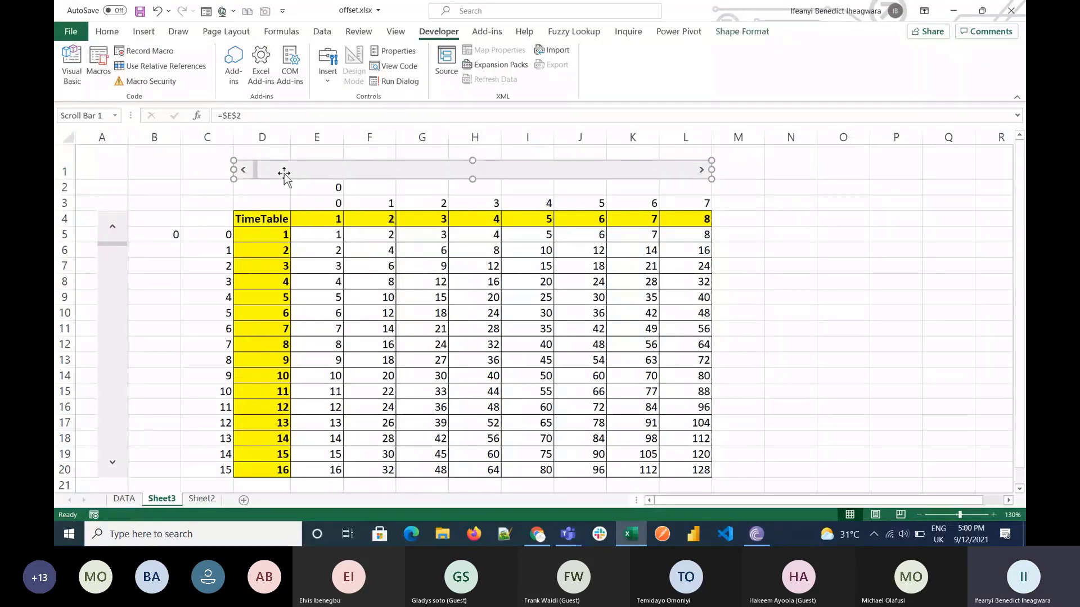
Step: Hide helper columns B and C
{"action": "left_click", "coordinate": [162, 131]}
{"action": "key", "text": "shift+Right"}
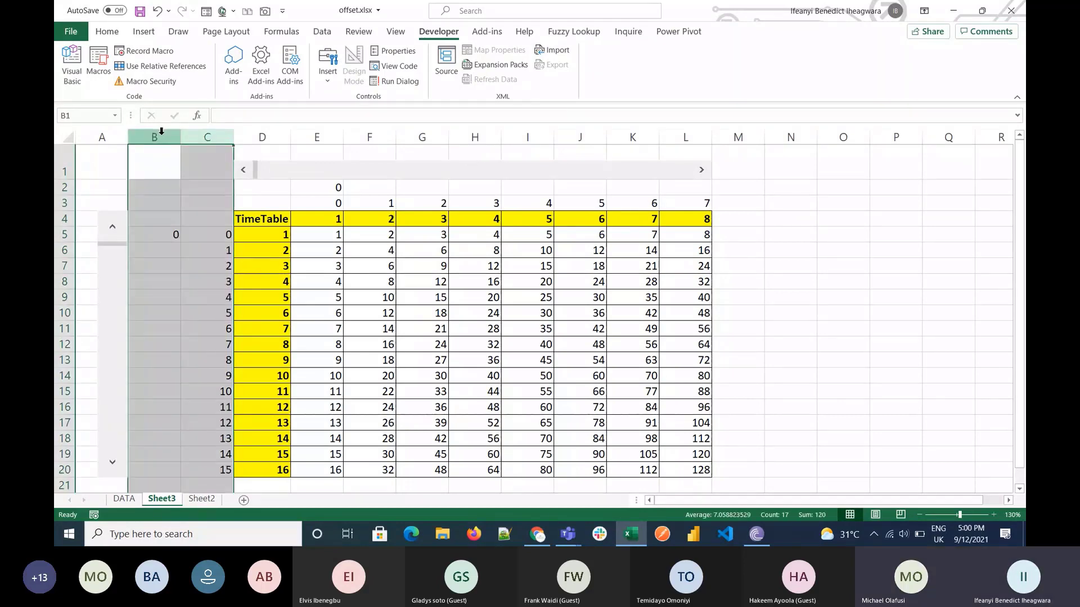
{"action": "right_click", "coordinate": [161, 136]}
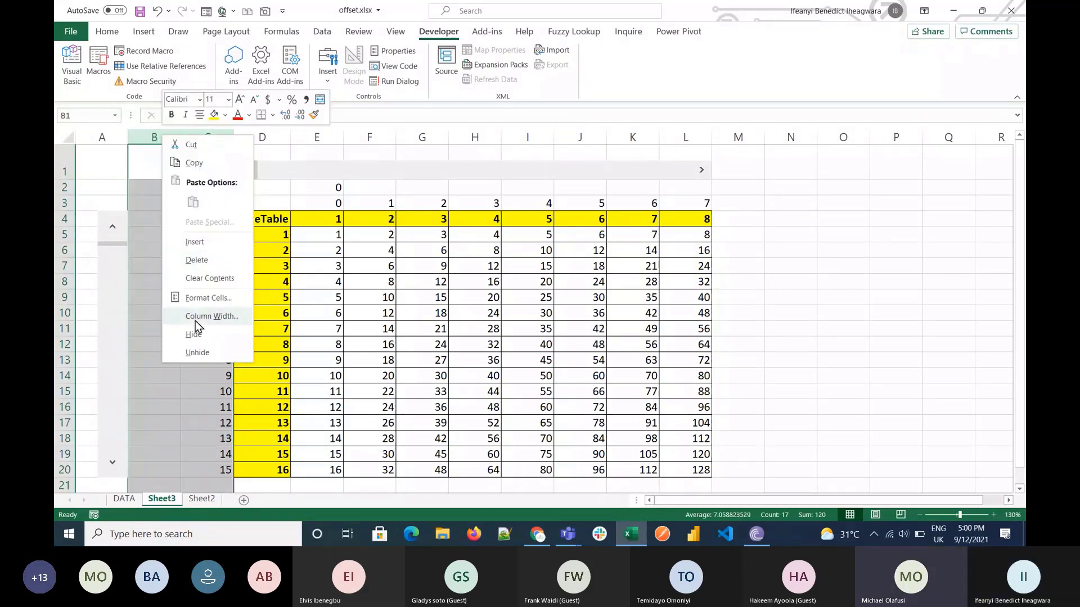
{"action": "left_click", "coordinate": [198, 337]}
Step: Hide helper rows 2 and 3
{"action": "left_click", "coordinate": [62, 188]}
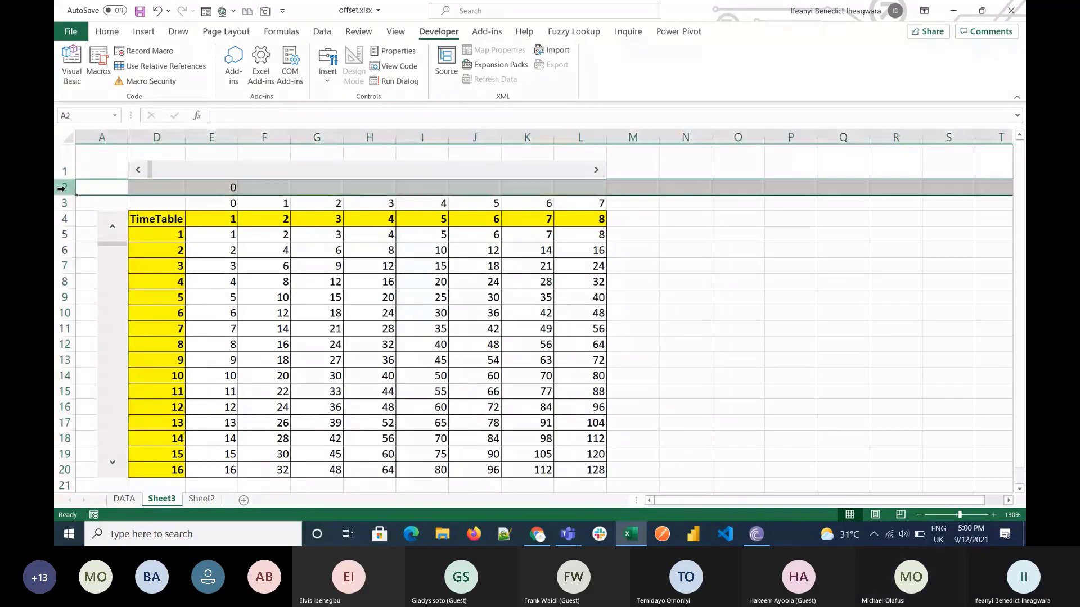
{"action": "key", "text": "shift+Down"}
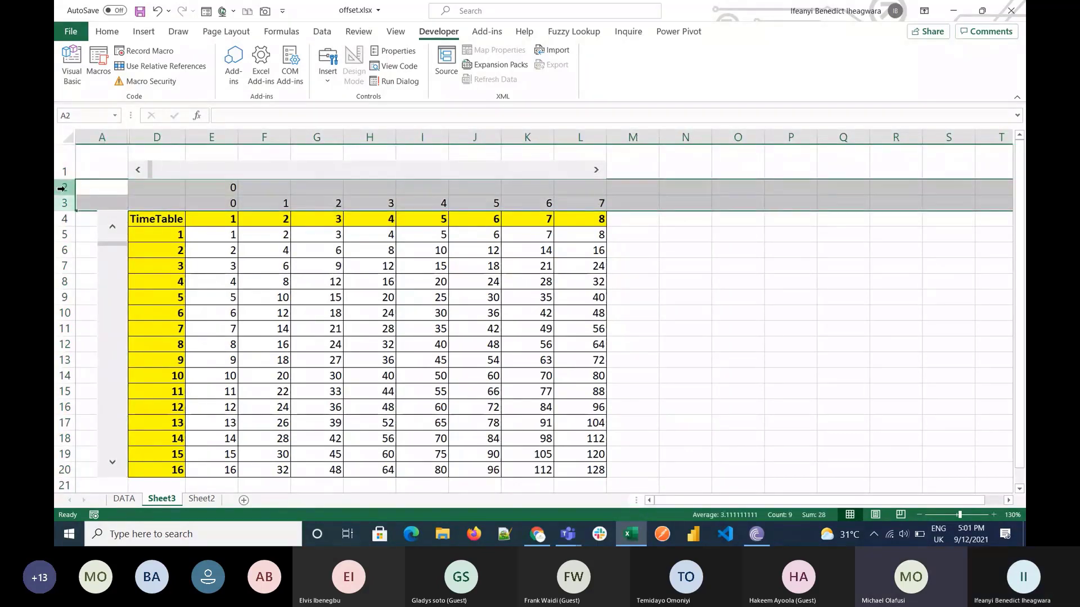
{"action": "right_click", "coordinate": [62, 188]}
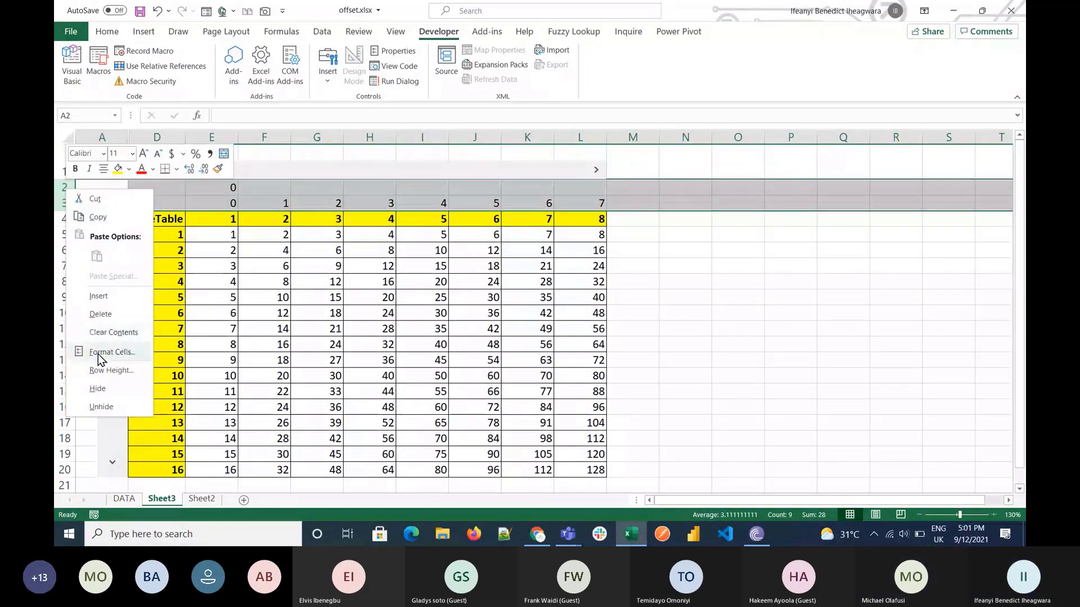
{"action": "left_click", "coordinate": [98, 389]}
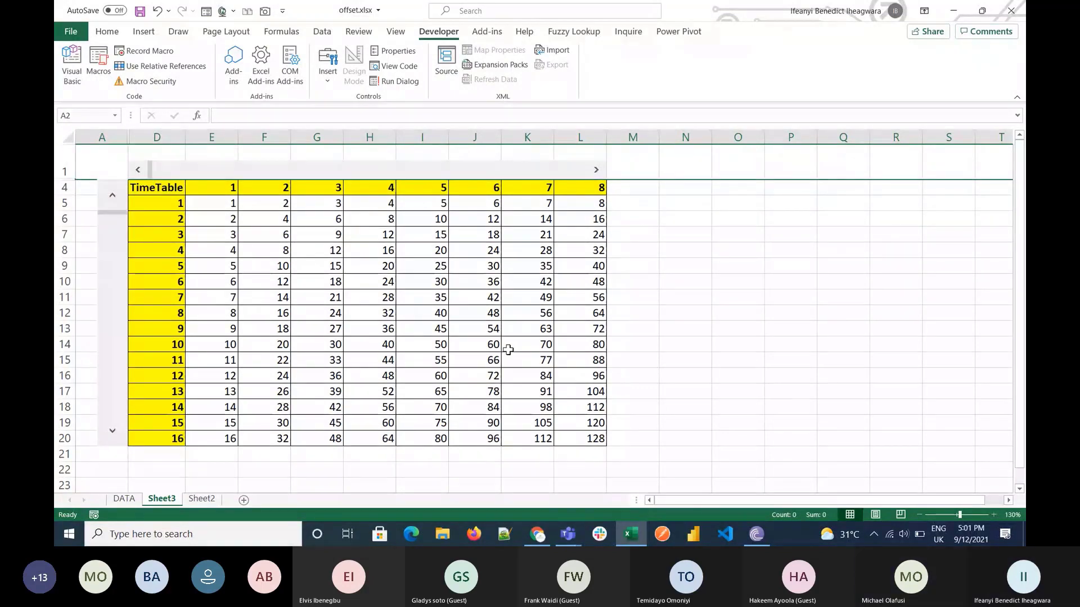
Step: Turn off gridlines on Sheet3 from the View tab
{"action": "left_click", "coordinate": [388, 34]}
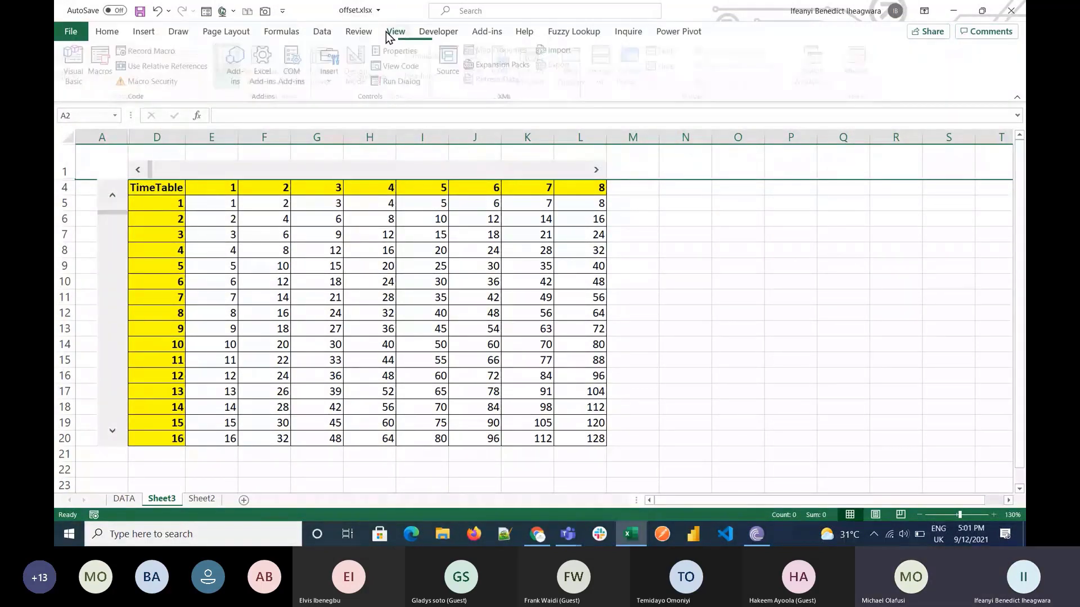
{"action": "left_click", "coordinate": [371, 81]}
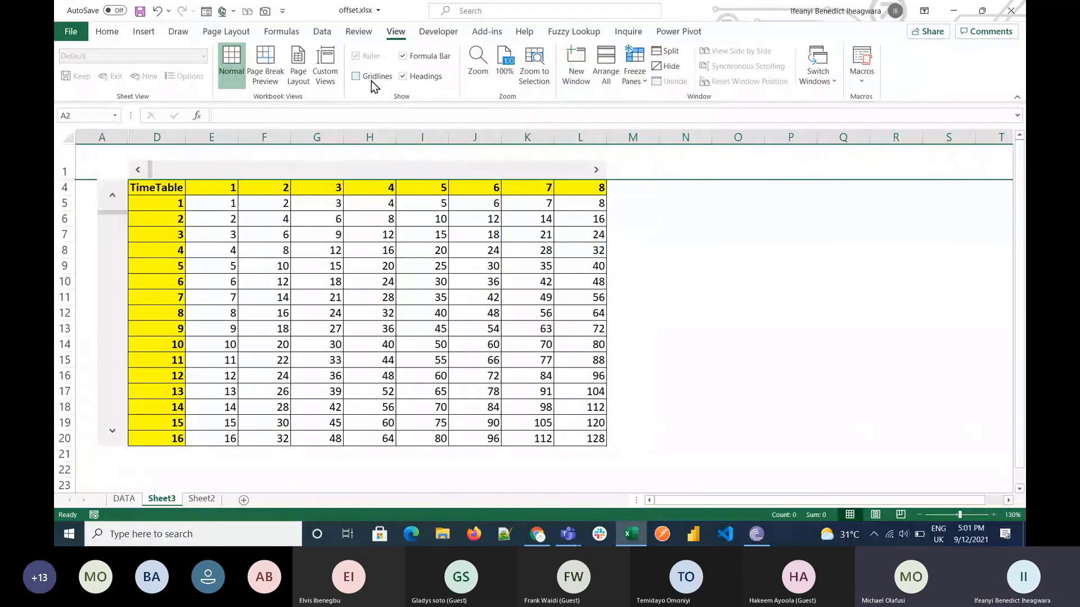
{"action": "left_click", "coordinate": [666, 281]}
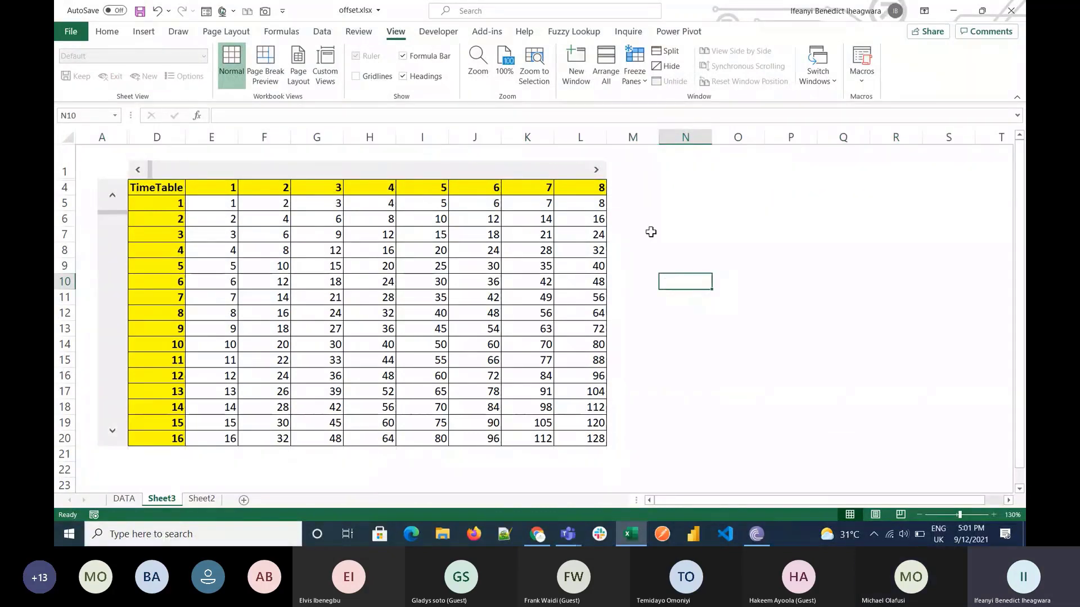
Step: Shift the TimeTable five multiplier columns right and four rows down using the scroll bars
{"action": "left_click", "coordinate": [596, 171]}
{"action": "left_click", "coordinate": [596, 171]}
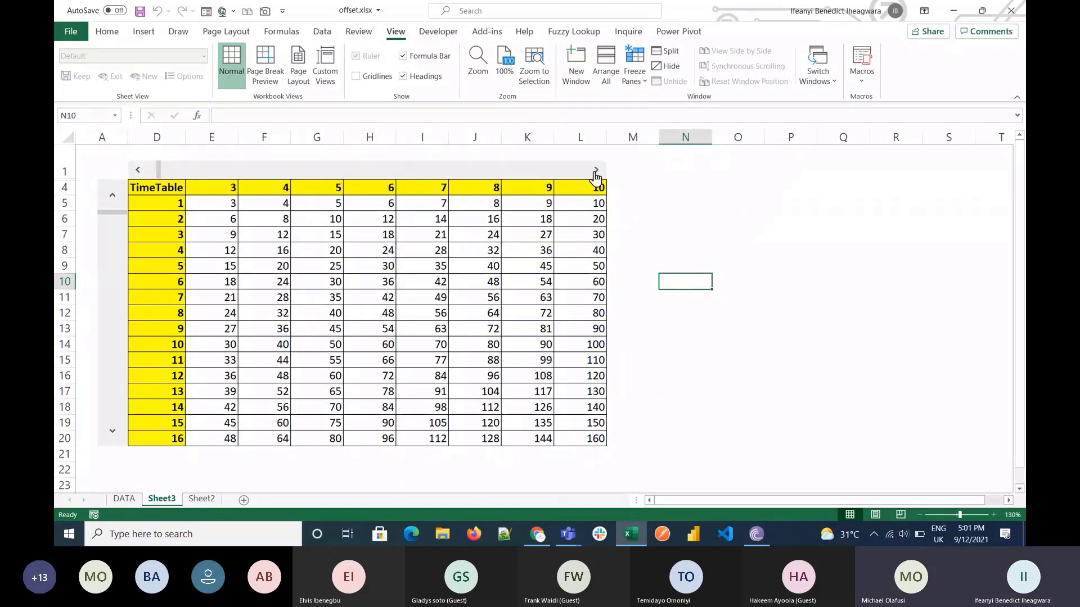
{"action": "left_click", "coordinate": [596, 171]}
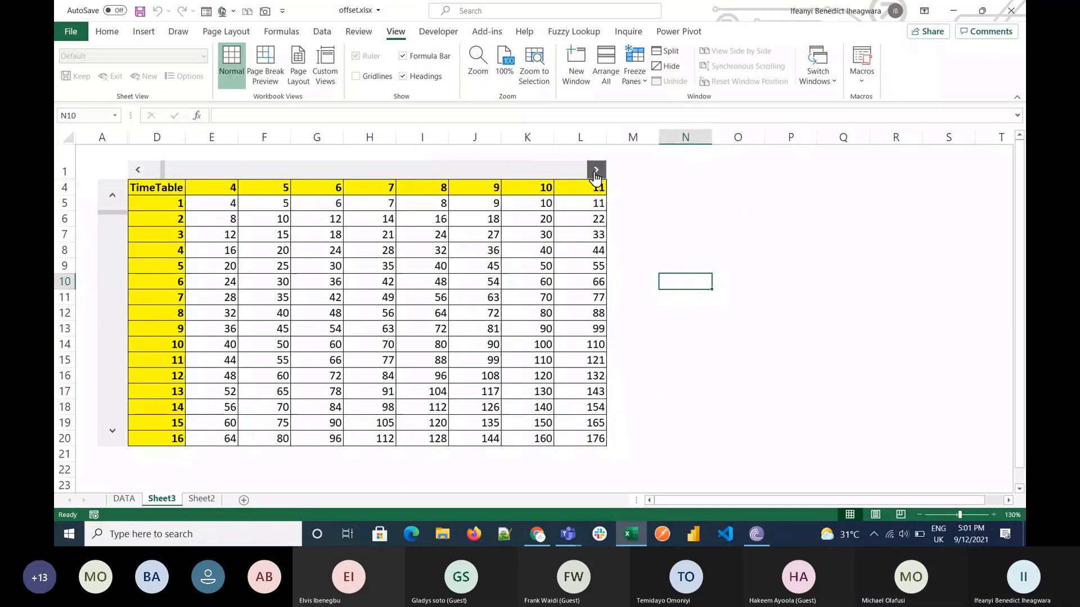
{"action": "left_click", "coordinate": [596, 171]}
{"action": "left_click", "coordinate": [596, 176]}
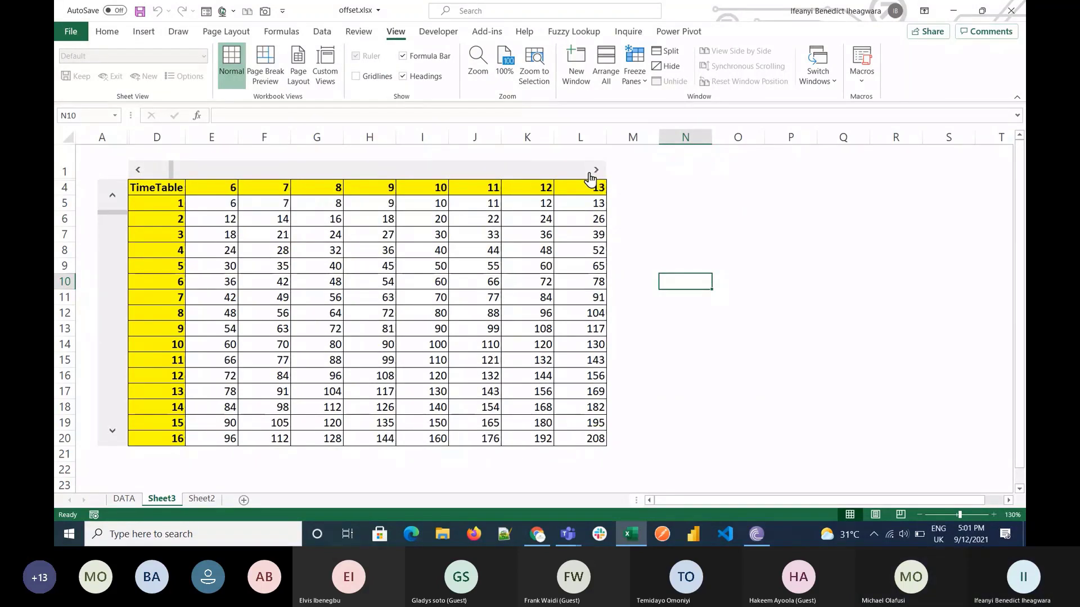
{"action": "left_click", "coordinate": [112, 431]}
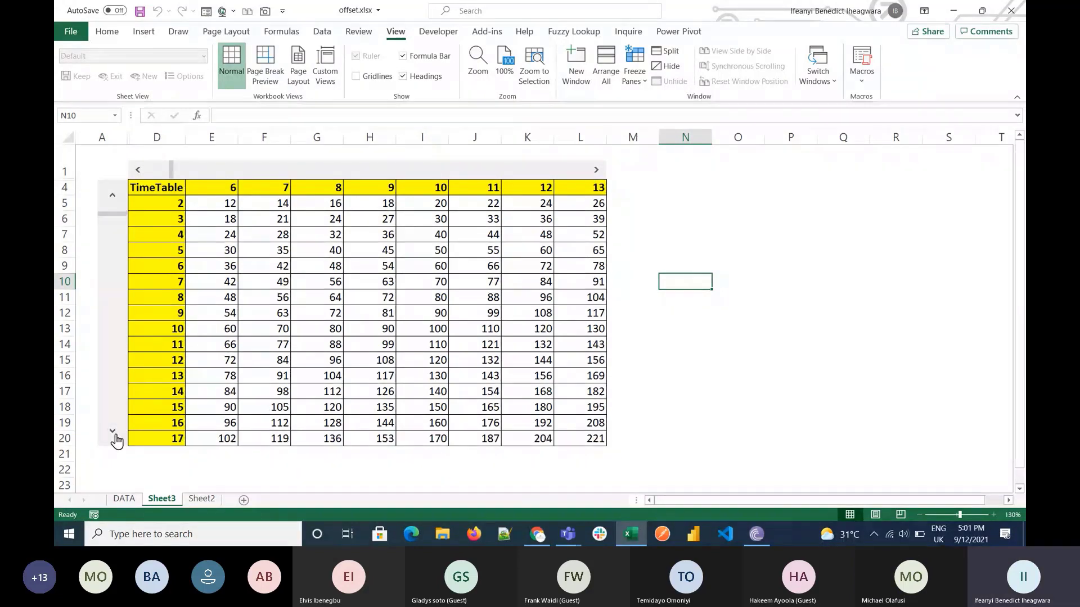
{"action": "left_click", "coordinate": [113, 432]}
{"action": "left_click", "coordinate": [112, 431]}
{"action": "left_click", "coordinate": [112, 432]}
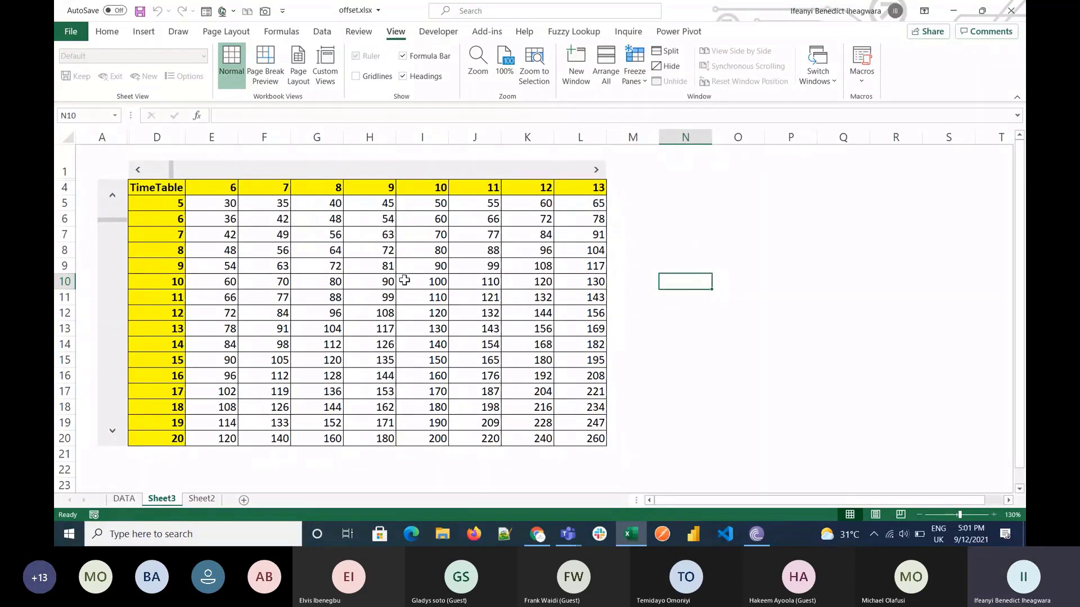
Step: Compare against the full DATA sheet grid, then return to Sheet3
{"action": "left_click", "coordinate": [130, 503]}
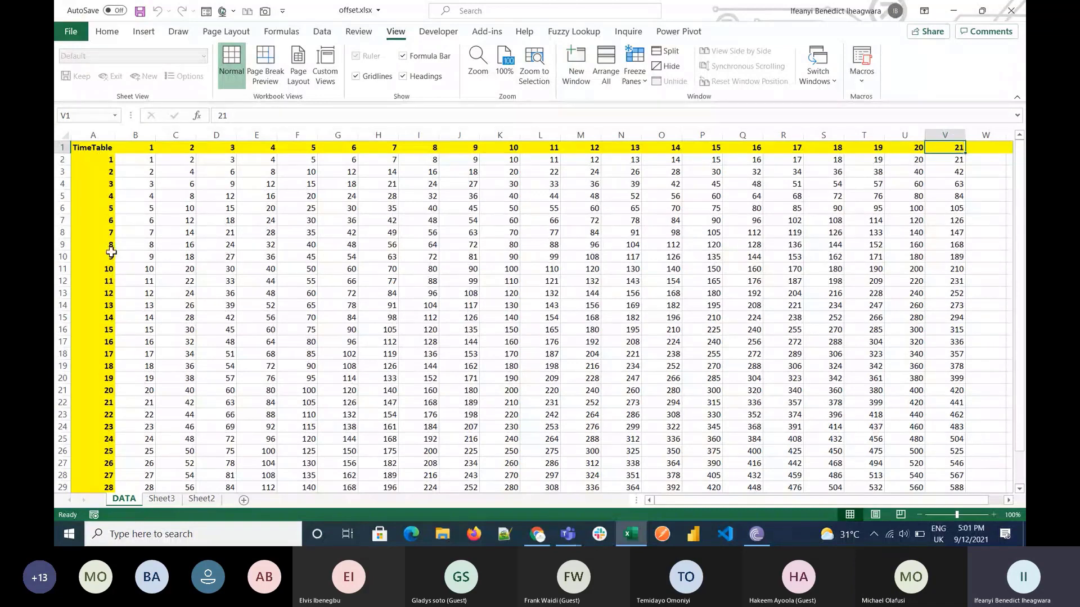
{"action": "scroll", "coordinate": [110, 252], "scroll_direction": "down", "scroll_amount": 2}
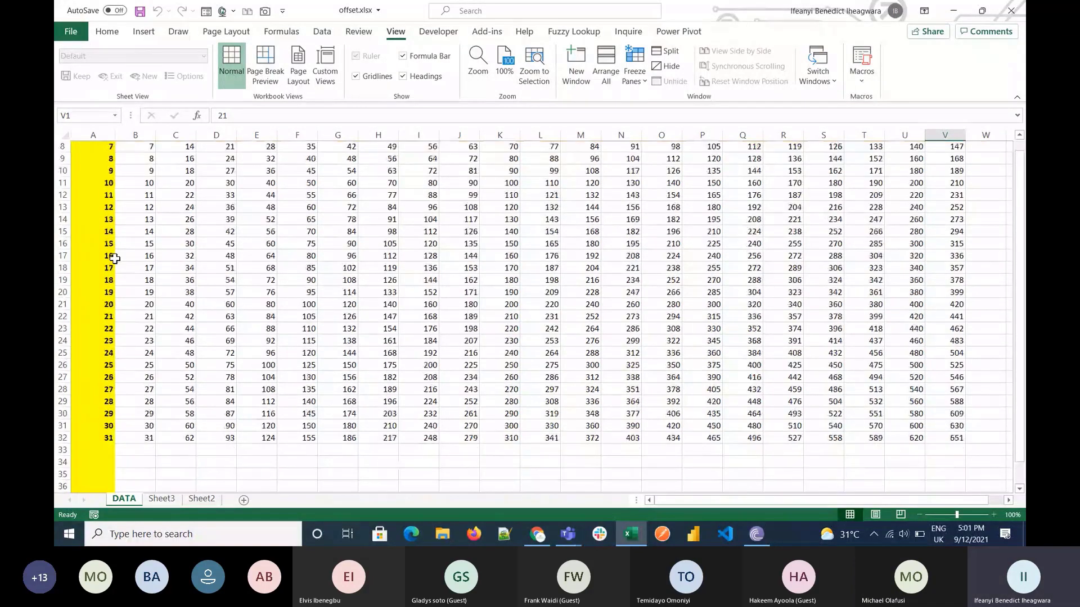
{"action": "scroll", "coordinate": [115, 258], "scroll_direction": "down", "scroll_amount": 1}
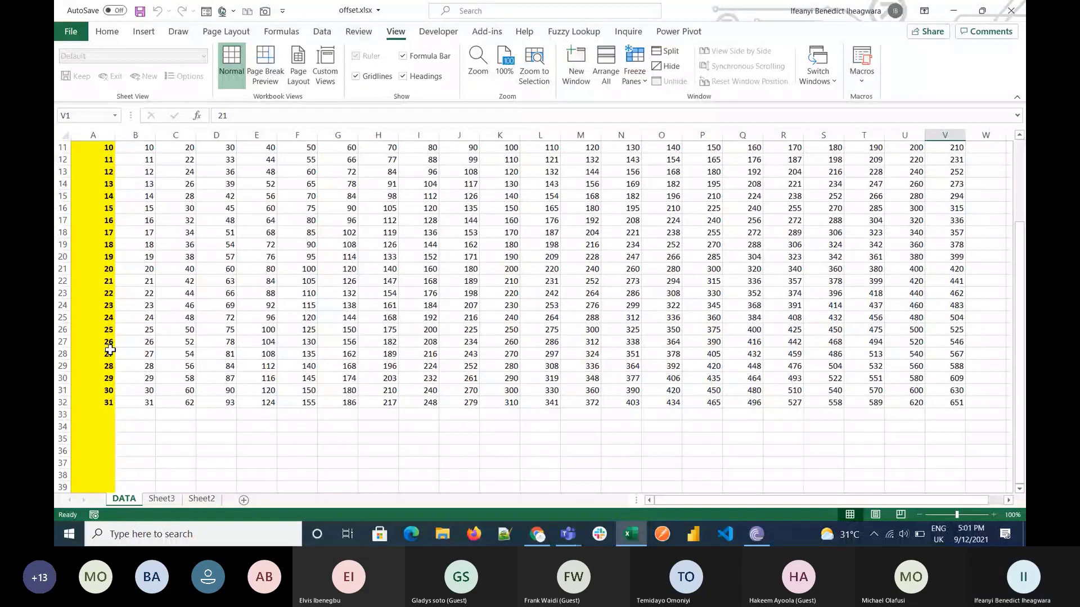
{"action": "scroll", "coordinate": [455, 310], "scroll_direction": "up", "scroll_amount": 3}
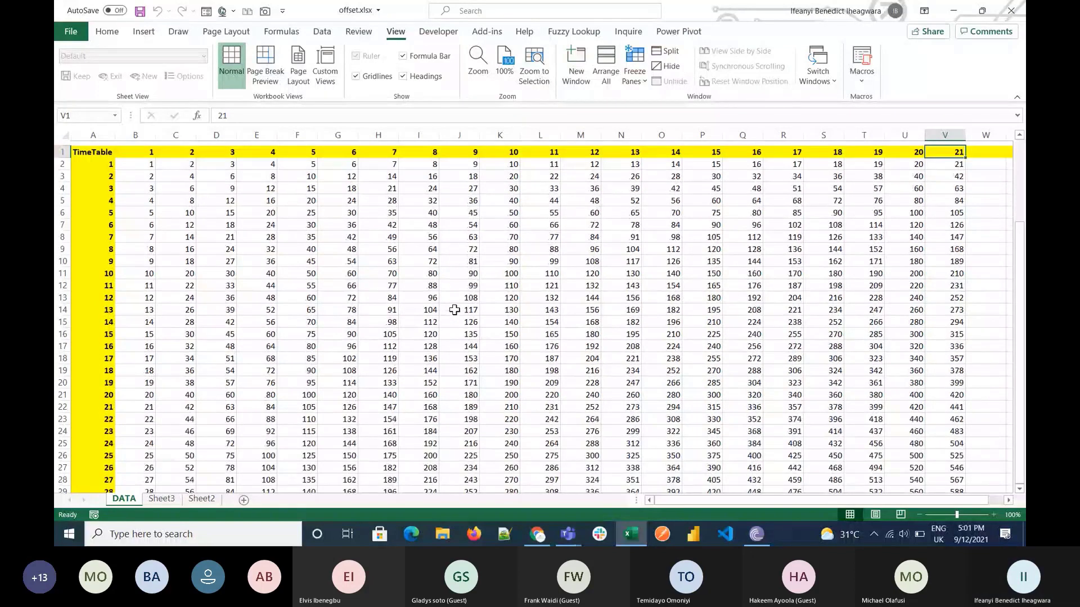
{"action": "left_click", "coordinate": [161, 498]}
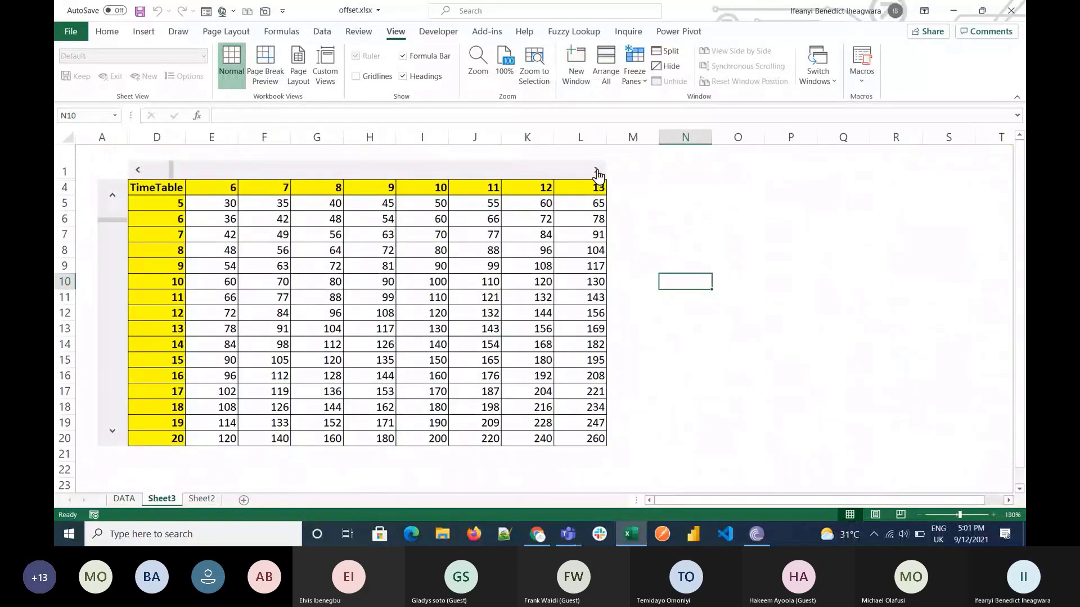
Step: Shift the TimeTable further toward multiplier 21, briefly checking the meeting window
{"action": "left_click", "coordinate": [597, 170]}
{"action": "left_click", "coordinate": [596, 170]}
{"action": "left_click", "coordinate": [596, 170]}
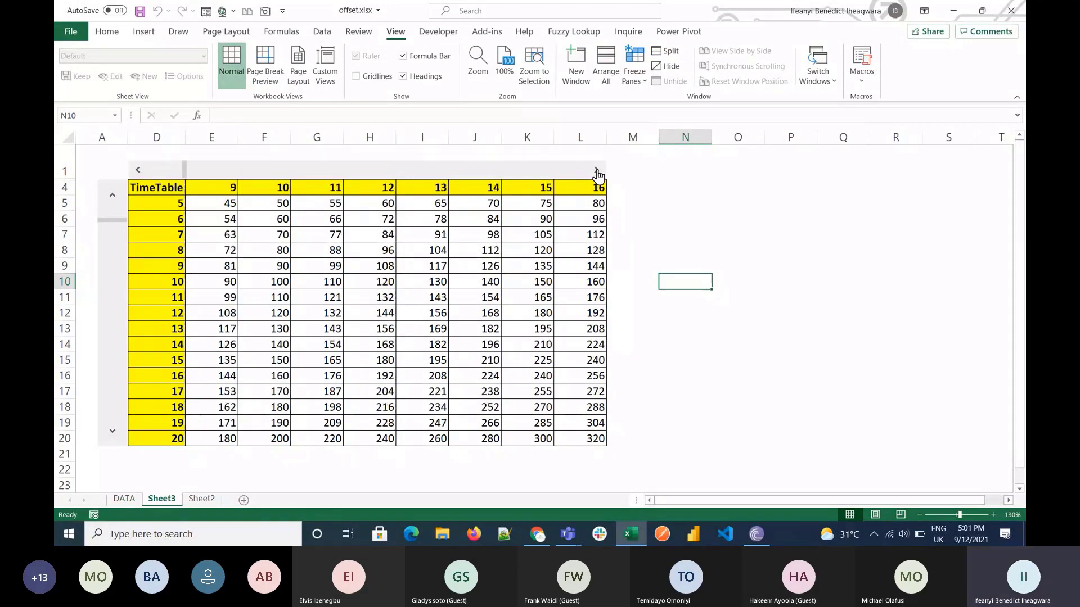
{"action": "left_click", "coordinate": [720, 357]}
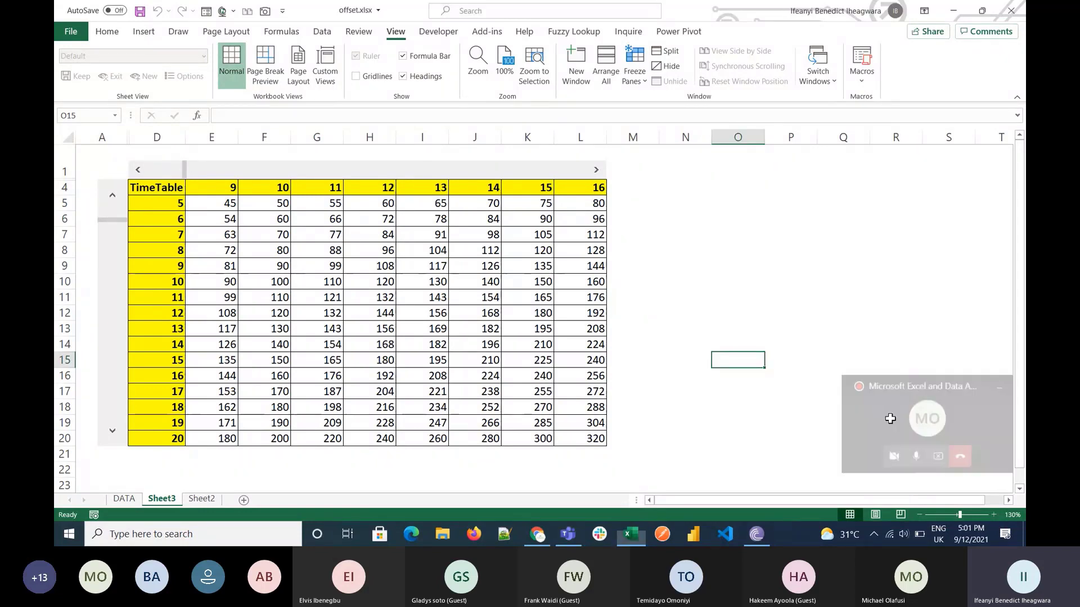
{"action": "left_click", "coordinate": [891, 419]}
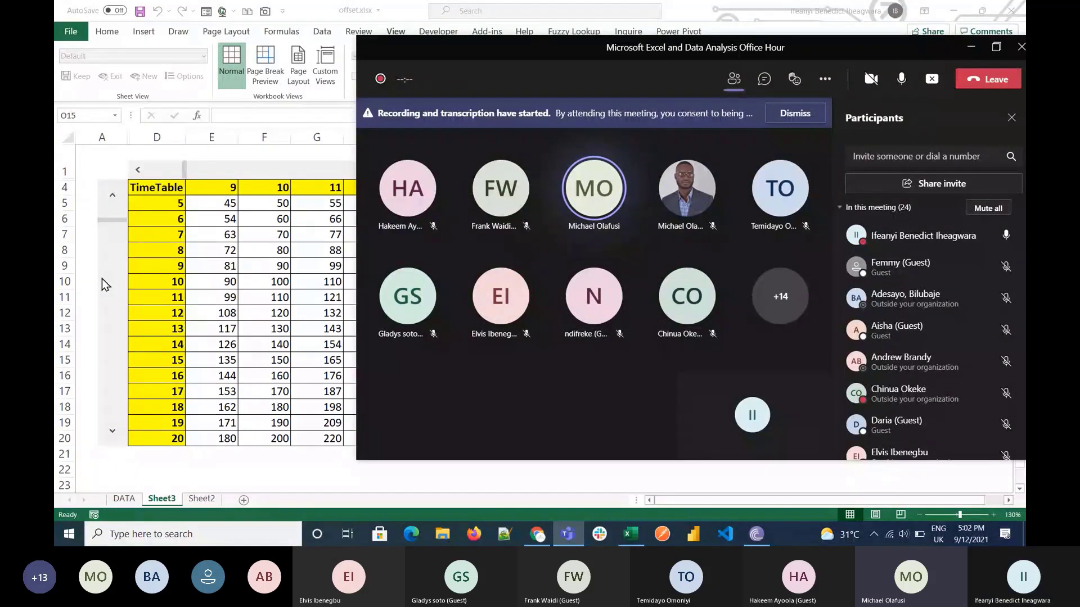
{"action": "left_click", "coordinate": [88, 284]}
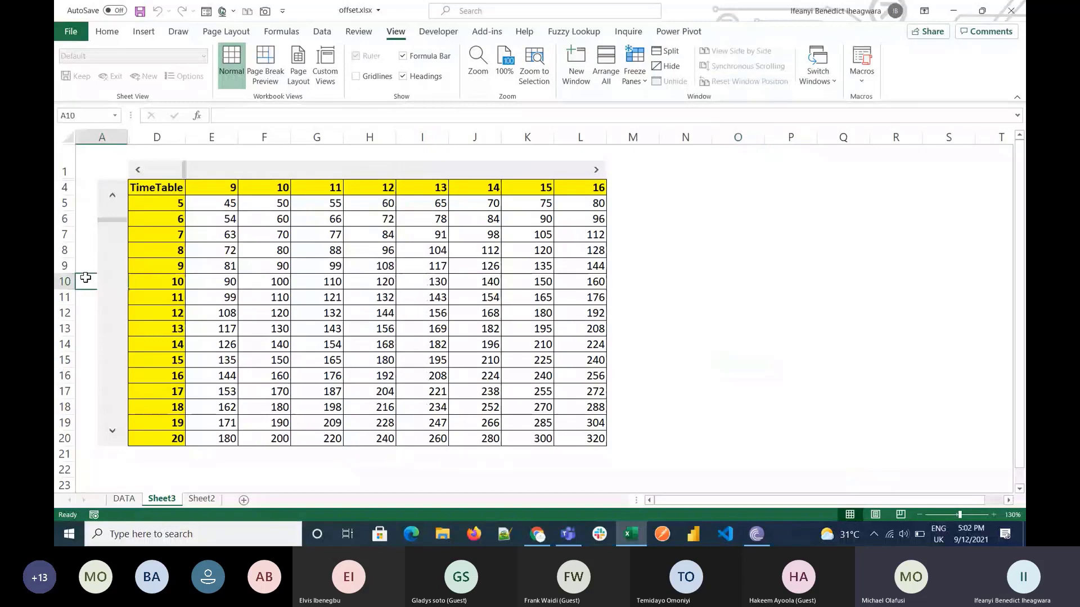
{"action": "left_click", "coordinate": [596, 170]}
{"action": "left_click", "coordinate": [595, 170]}
{"action": "left_click", "coordinate": [595, 170]}
{"action": "left_click", "coordinate": [596, 170]}
{"action": "left_click", "coordinate": [596, 170]}
{"action": "left_click", "coordinate": [596, 170]}
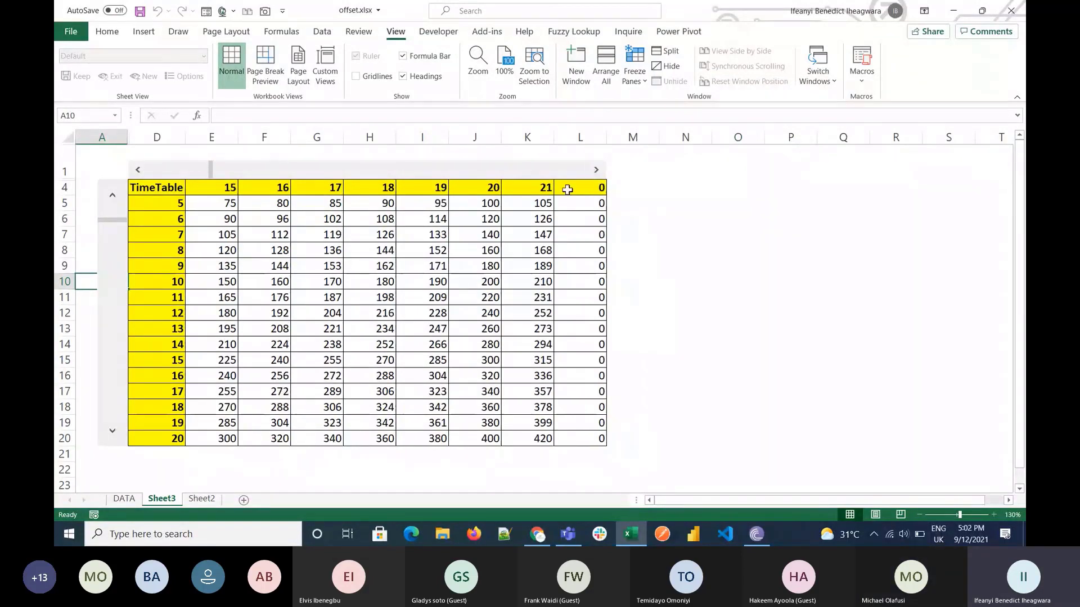
Step: Recheck the DATA sheet, then open Sheet2's sales earnings table
{"action": "left_click", "coordinate": [123, 500]}
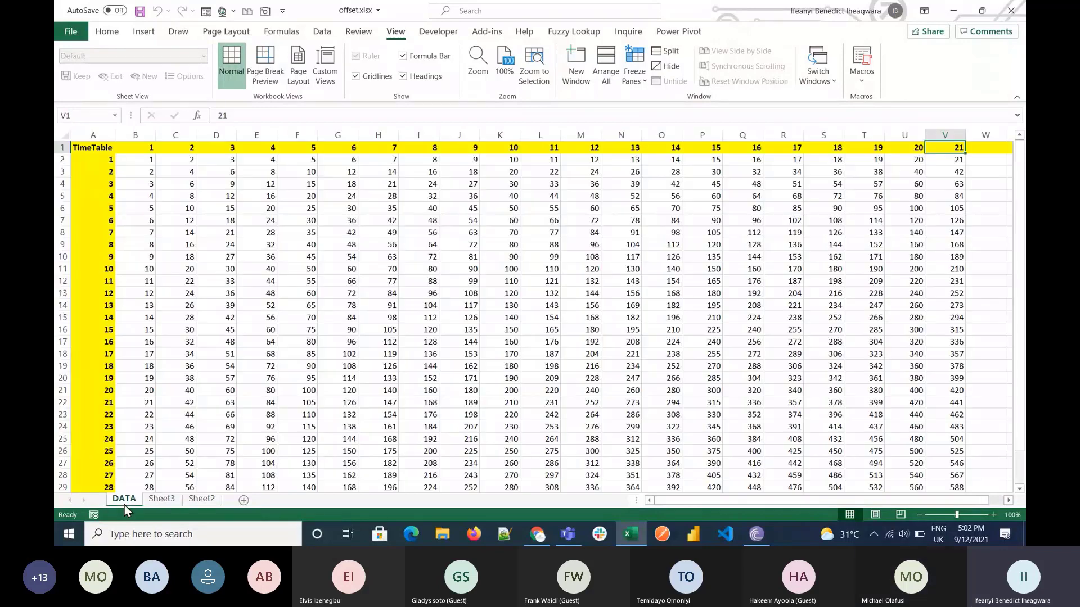
{"action": "left_click", "coordinate": [984, 147]}
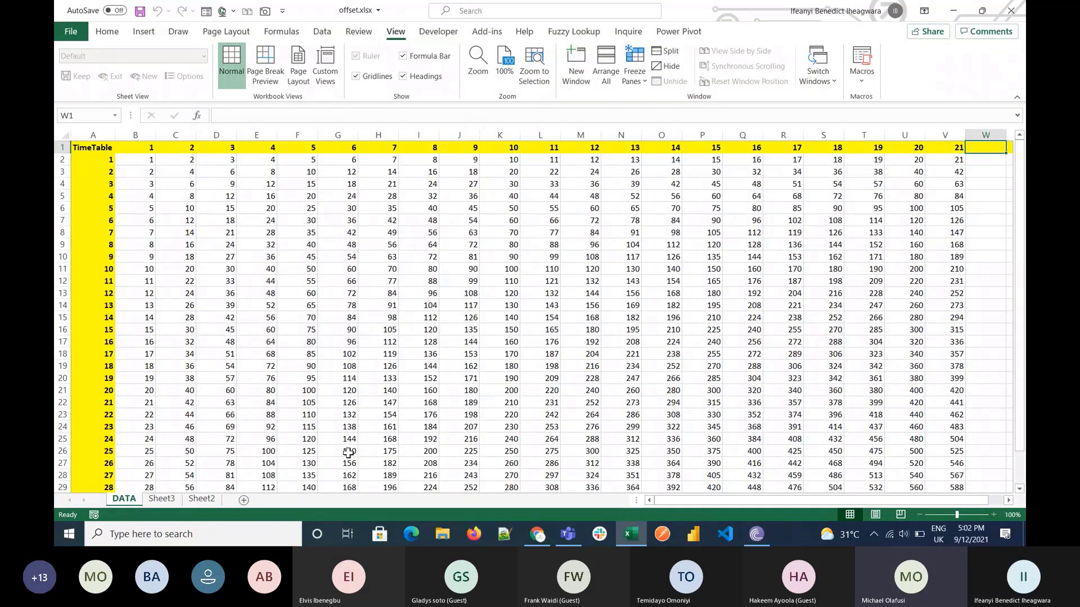
{"action": "left_click", "coordinate": [161, 502]}
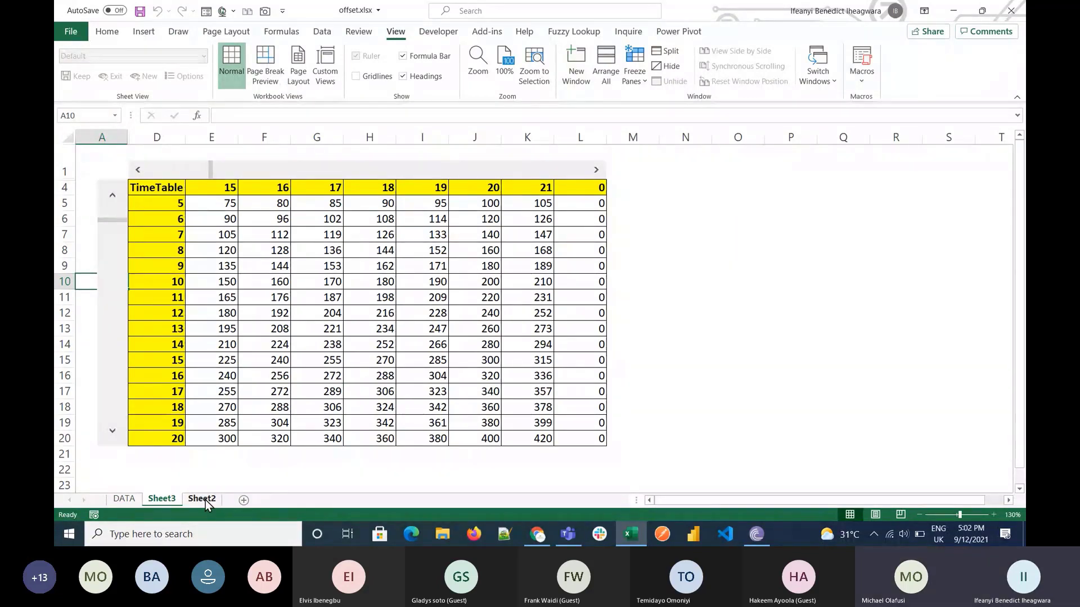
{"action": "left_click", "coordinate": [205, 501]}
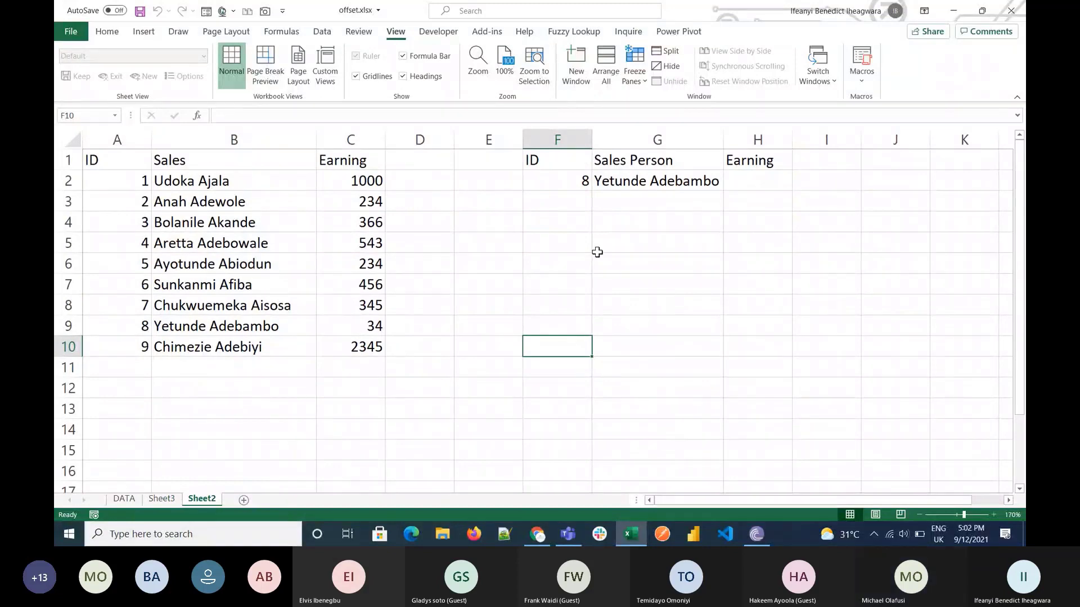
Step: Select empty cell E8 in the blank Book2 workbook
{"action": "left_click", "coordinate": [469, 300]}
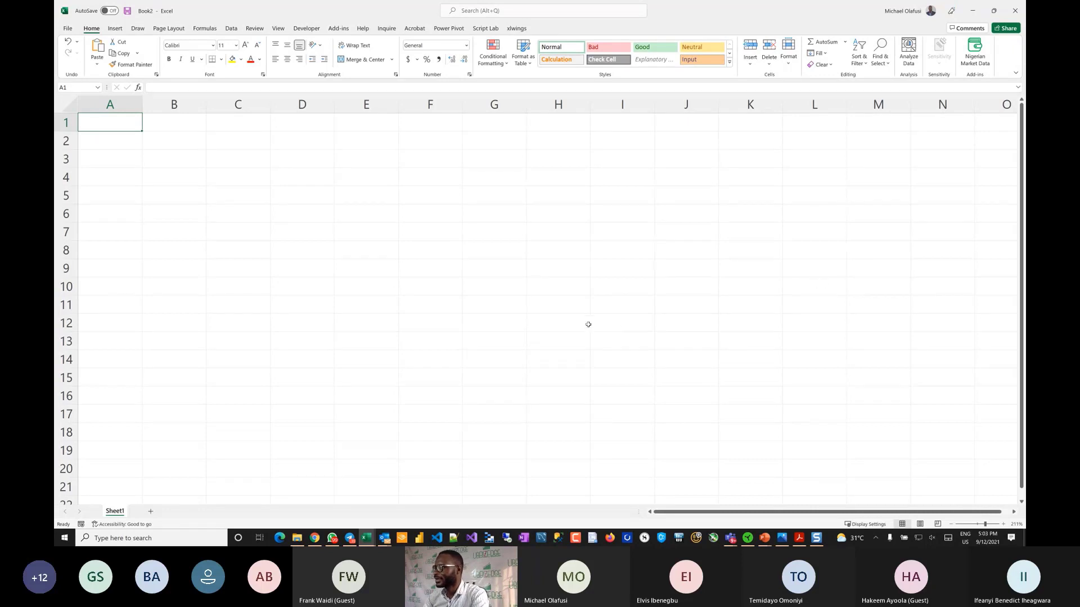
Step: Select cell C6 in Book2 and switch to the PowerPoint deck
{"action": "left_click", "coordinate": [230, 212]}
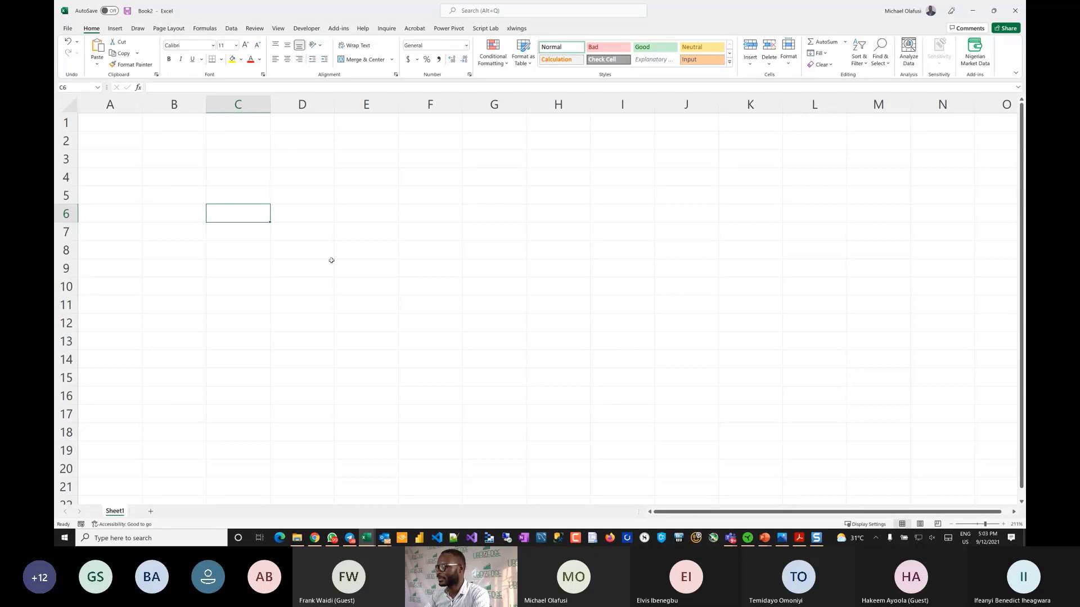
{"action": "key", "text": "alt+Tab"}
{"action": "key", "text": "alt+Tab"}
{"action": "key", "text": "alt+Tab"}
{"action": "key", "text": "alt+Tab"}
{"action": "key", "text": "alt+Tab"}
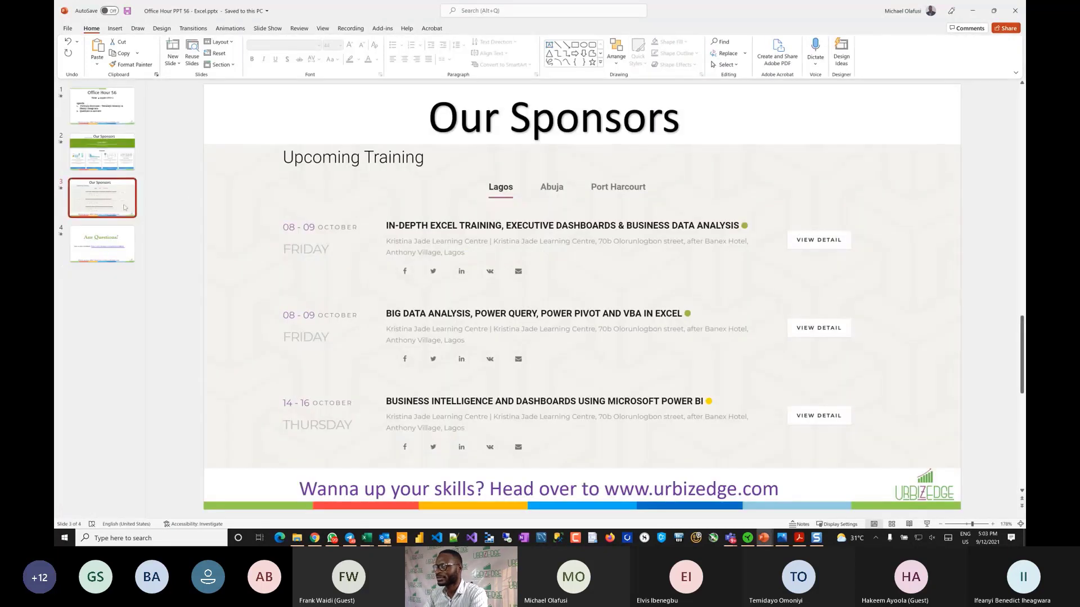
Step: Show slide 2, the Our Sponsors slide with myOnlineTrainingHub courses, then switch windows
{"action": "left_click", "coordinate": [92, 152]}
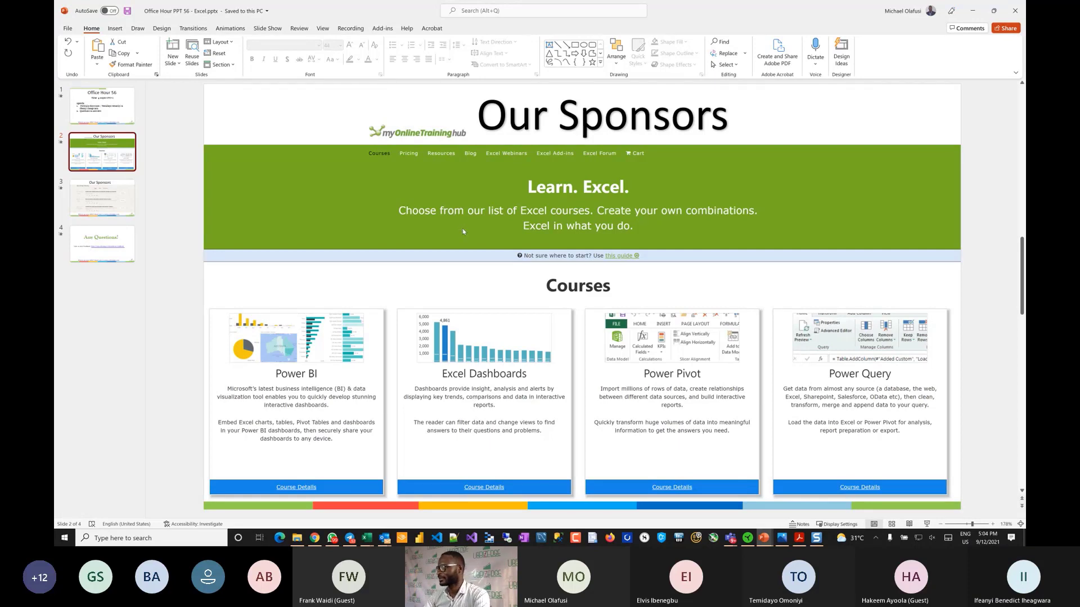
{"action": "key", "text": "alt+Tab"}
{"action": "key", "text": "Escape"}
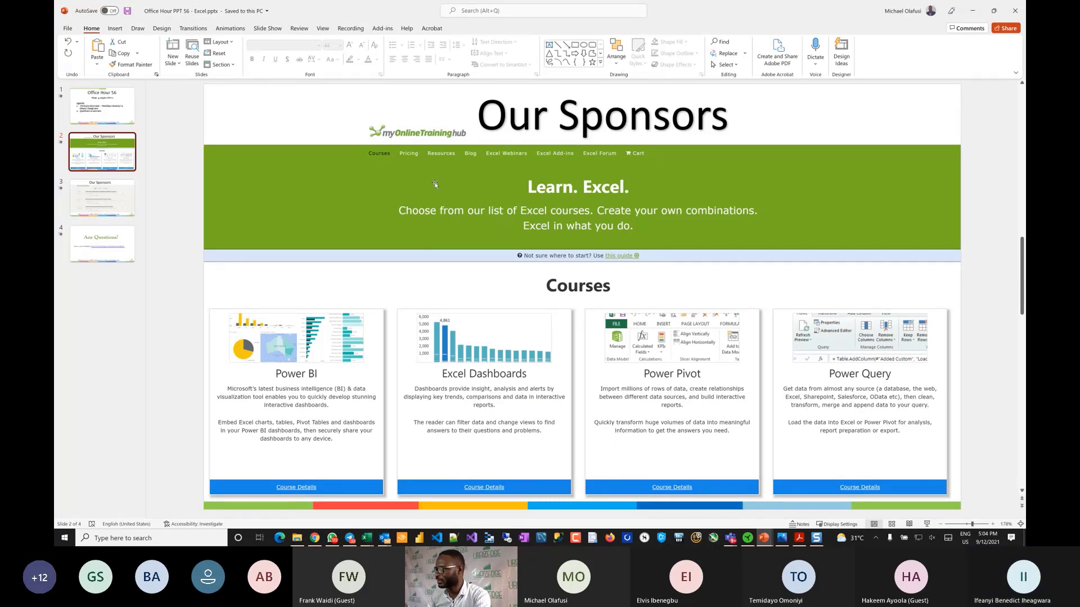
{"action": "key", "text": "alt+Tab"}
{"action": "key", "text": "alt+Tab"}
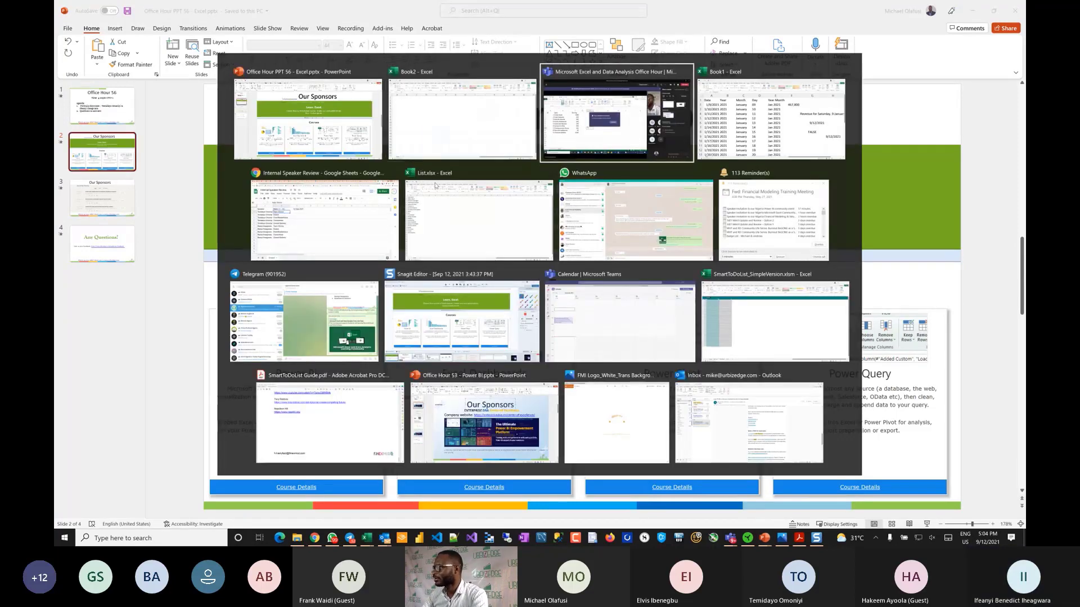
Step: Enter the sheet title 'Buying a house' in cell B2 of Book2
{"action": "key", "text": "alt+shift+Tab"}
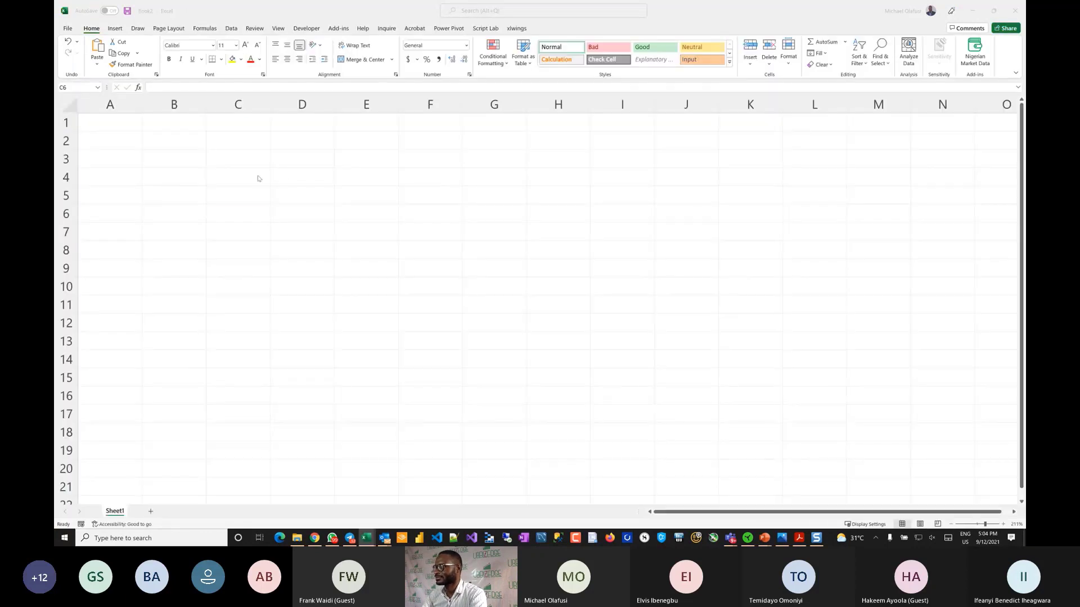
{"action": "left_click", "coordinate": [183, 155]}
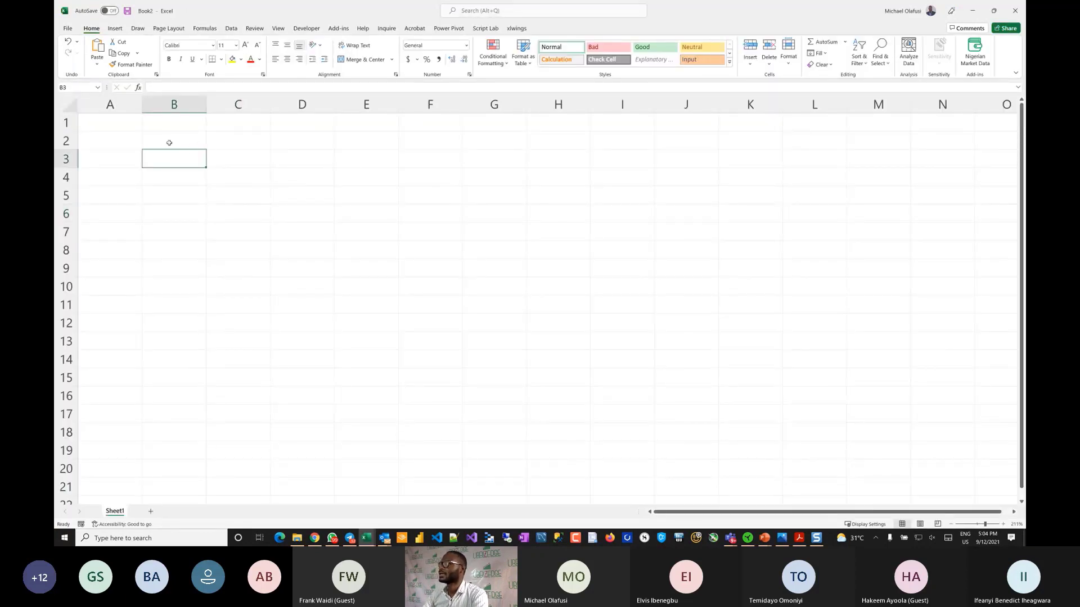
{"action": "left_click", "coordinate": [164, 142]}
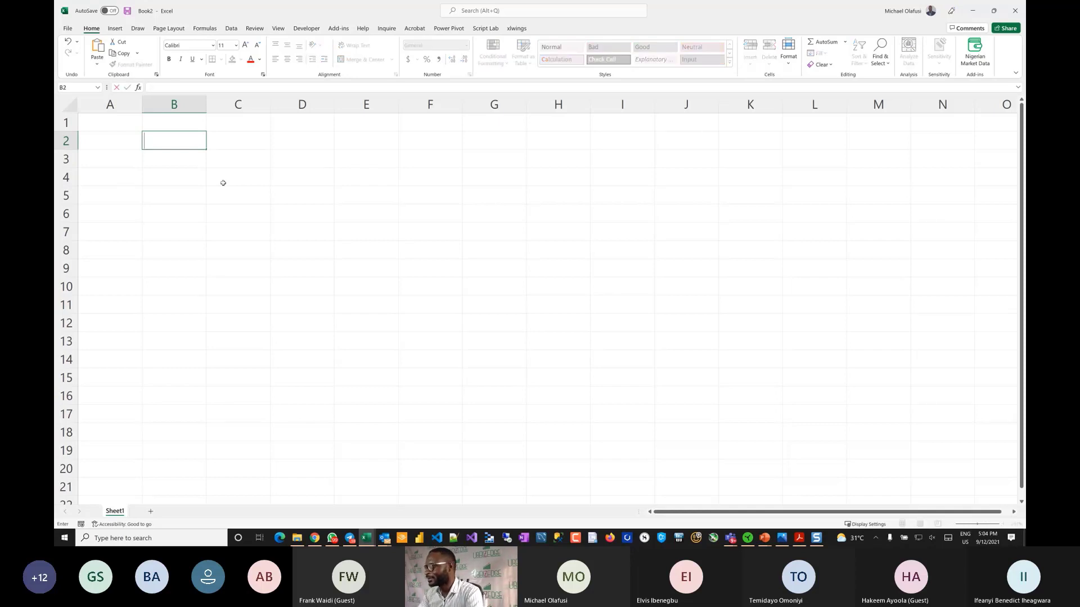
{"action": "type", "text": "Buying"}
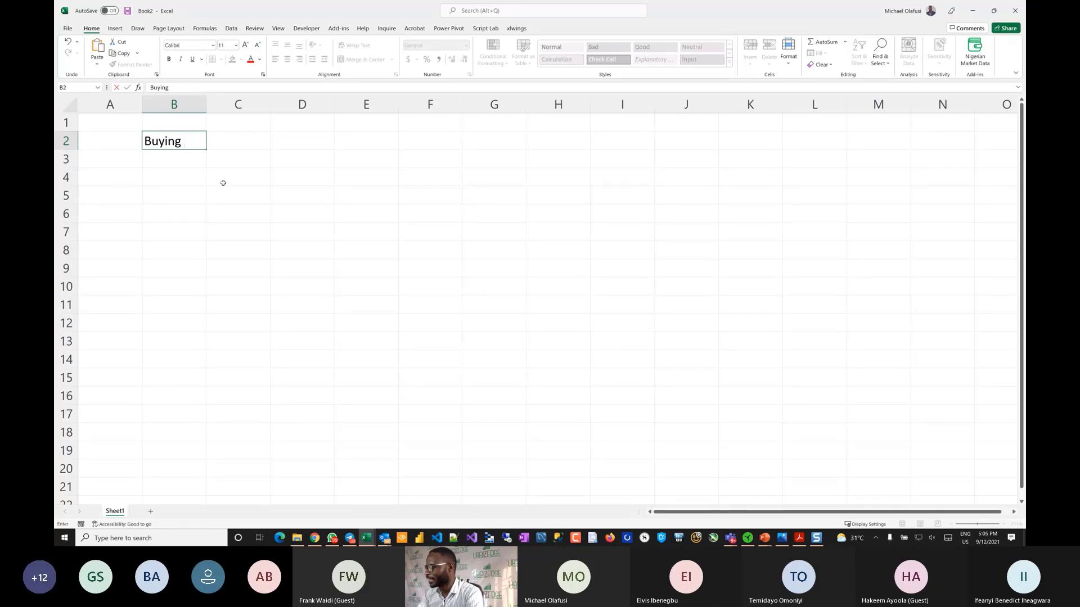
{"action": "type", "text": "a house"}
{"action": "key", "text": "Return"}
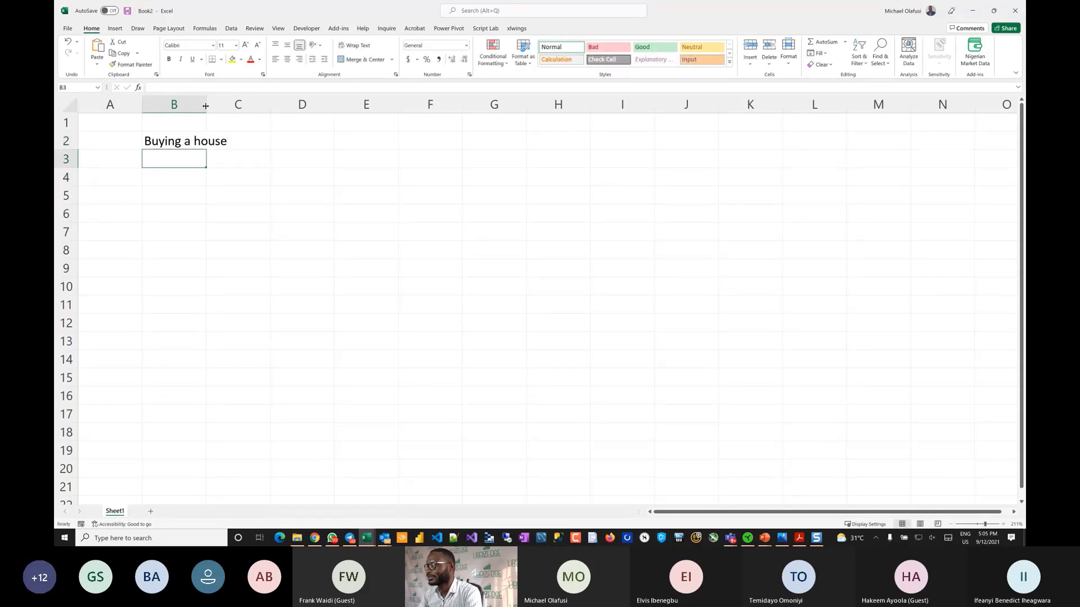
Step: Widen column B, then enter N60mill in B4 and 12 Sep 2021 in C4
{"action": "left_click_drag", "start_coordinate": [205, 108], "coordinate": [234, 108]}
{"action": "left_click", "coordinate": [170, 177]}
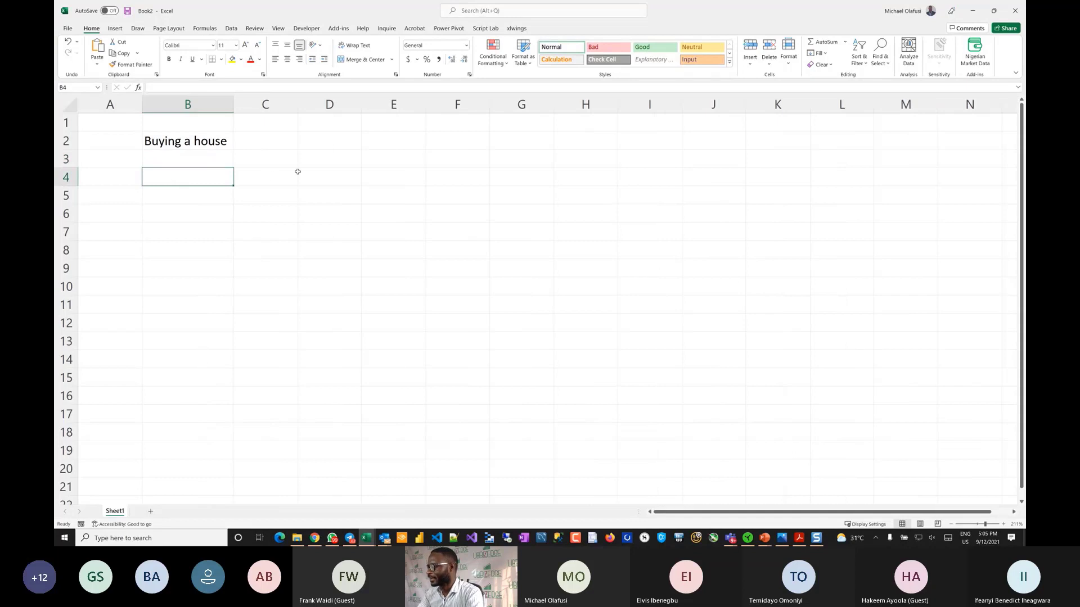
{"action": "type", "text": "N"}
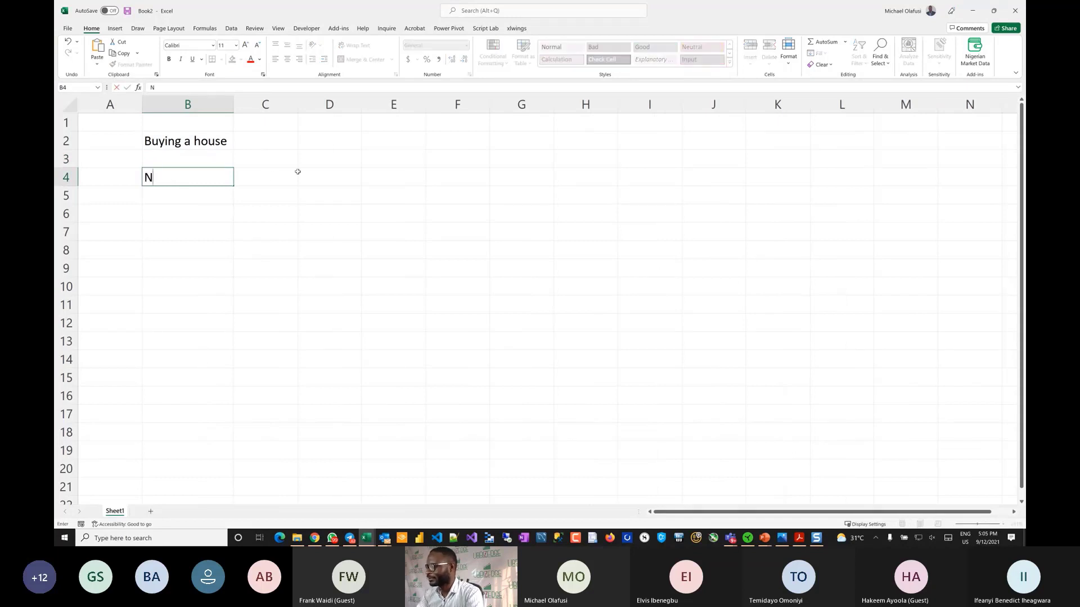
{"action": "type", "text": "60mill"}
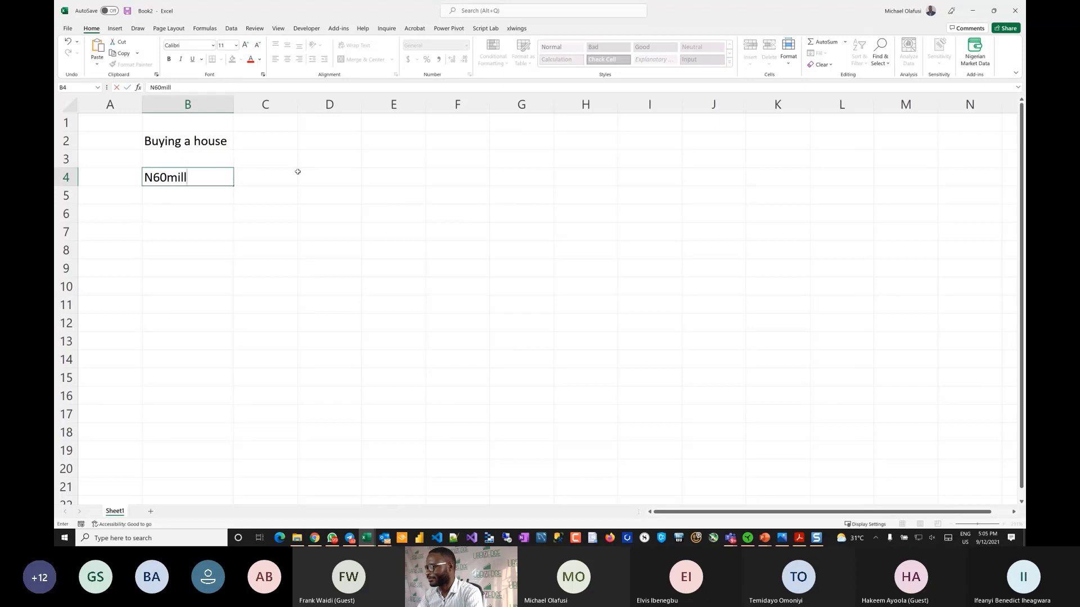
{"action": "key", "text": "Tab"}
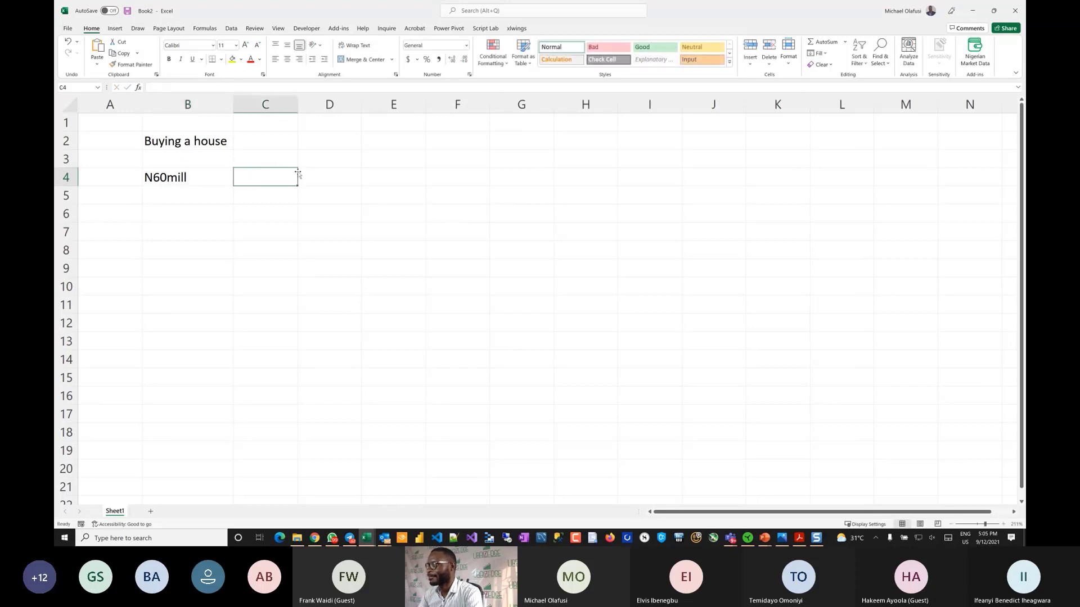
{"action": "left_click", "coordinate": [193, 194]}
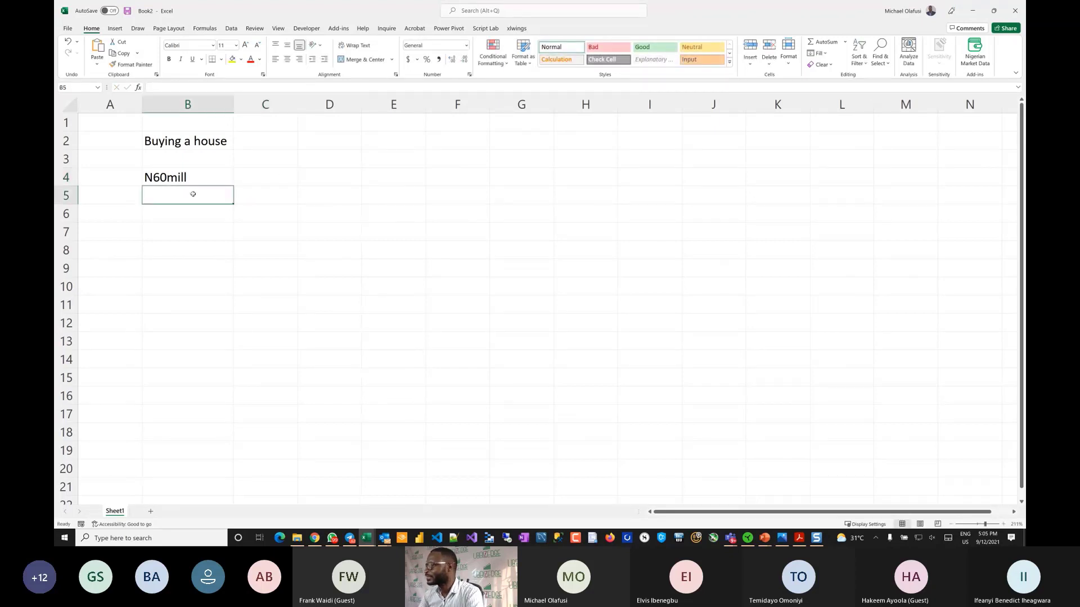
{"action": "left_click", "coordinate": [257, 174]}
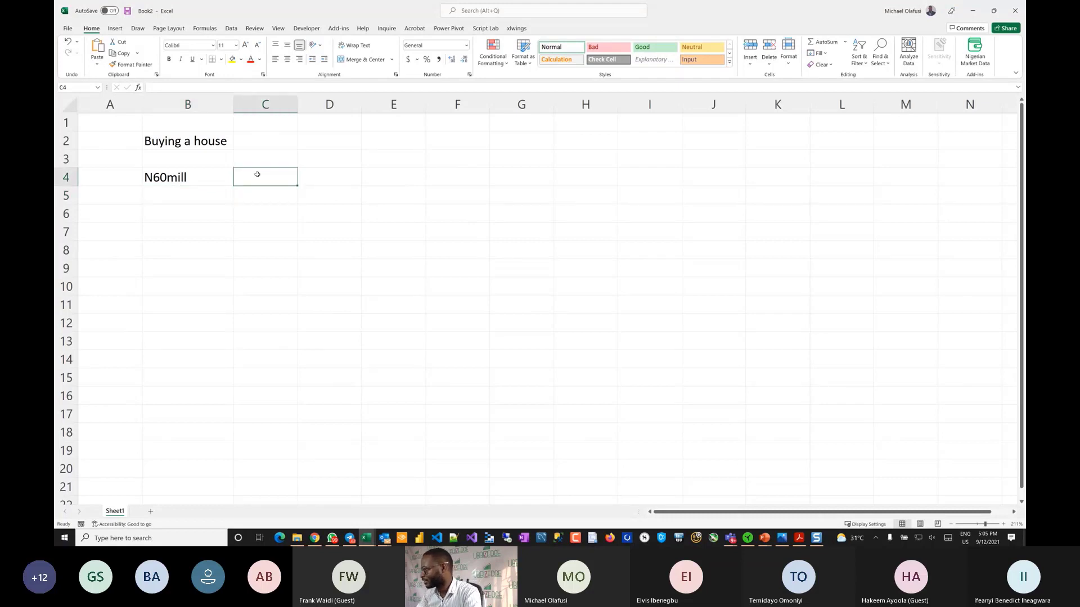
{"action": "type", "text": "12"}
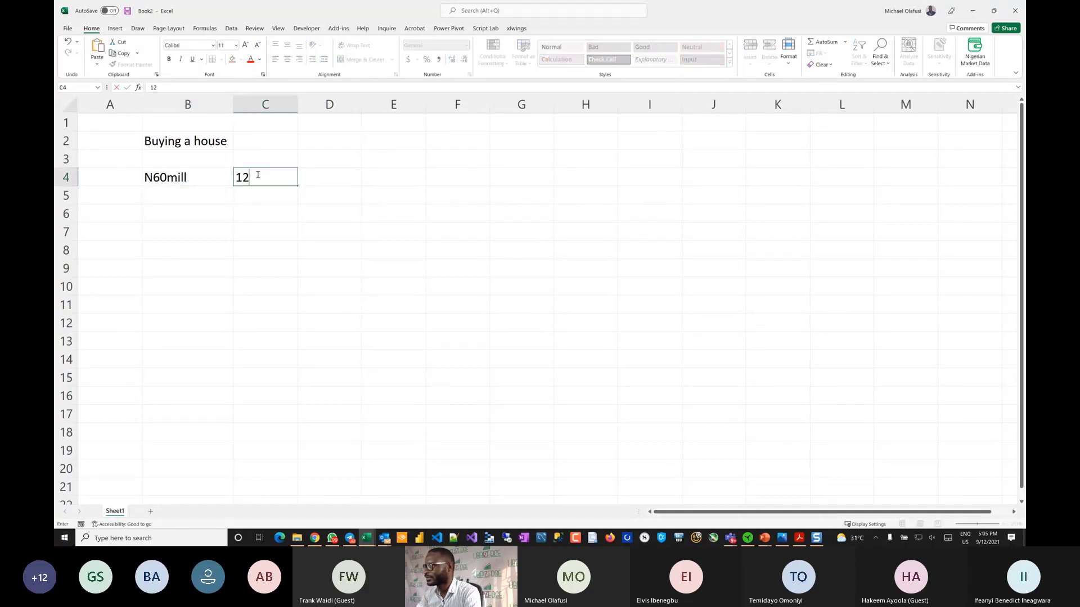
{"action": "type", "text": " Sep 2021"}
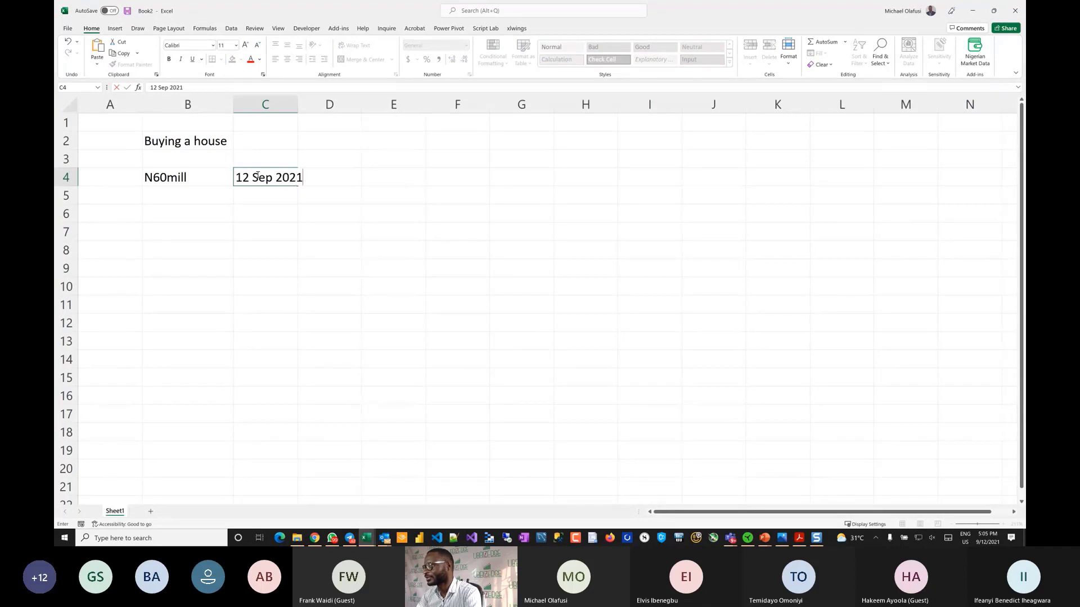
{"action": "key", "text": "Return"}
Step: Add Rental Income and Dates headings in B5:C5 and type 6mill in B6
{"action": "left_click", "coordinate": [189, 199]}
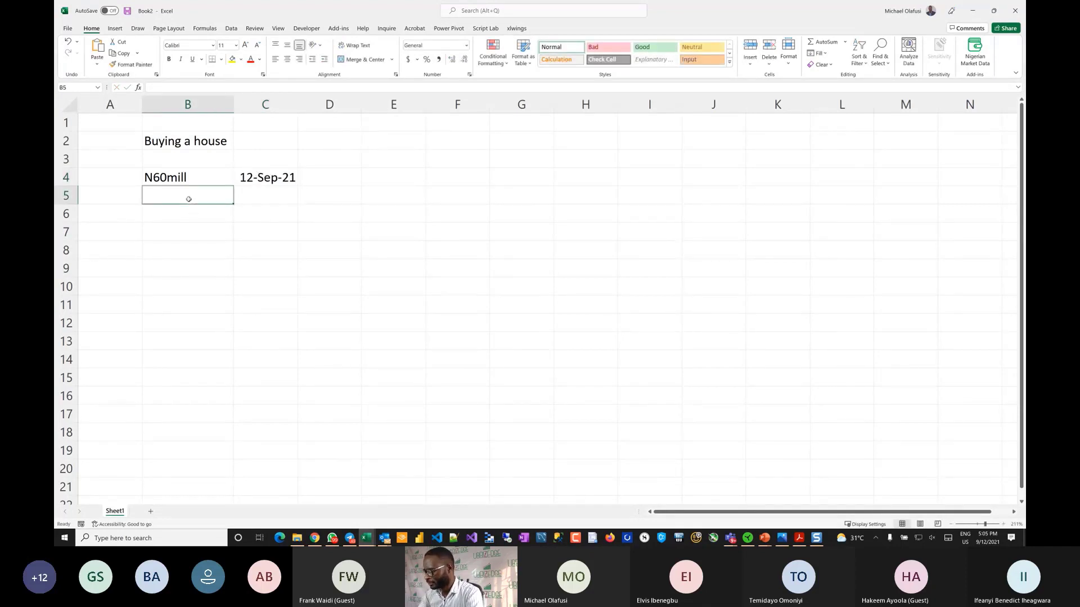
{"action": "type", "text": "Ren"}
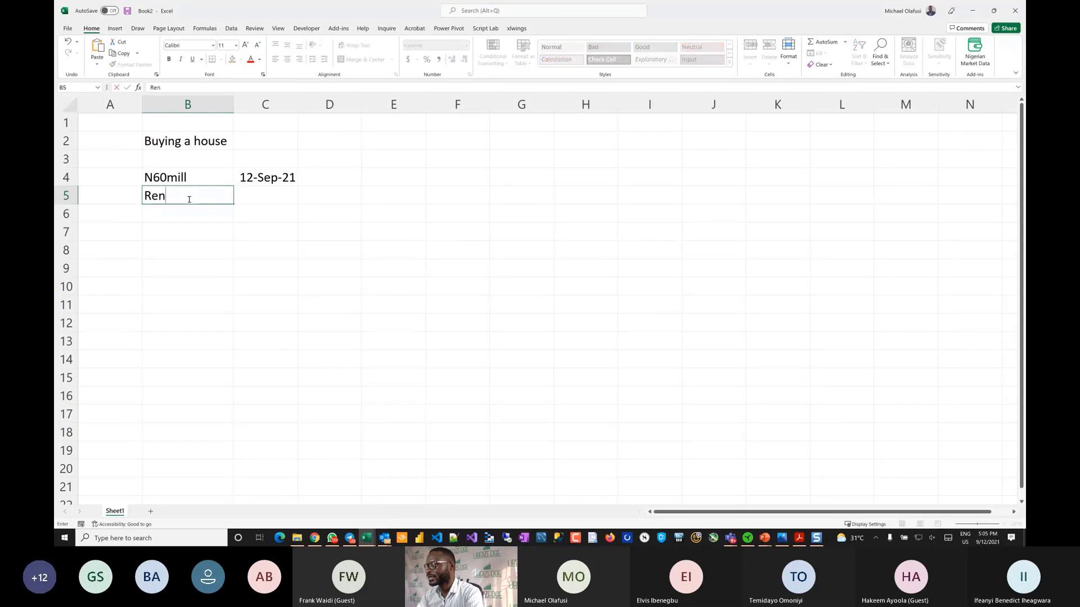
{"action": "type", "text": "tal Income"}
{"action": "key", "text": "Tab"}
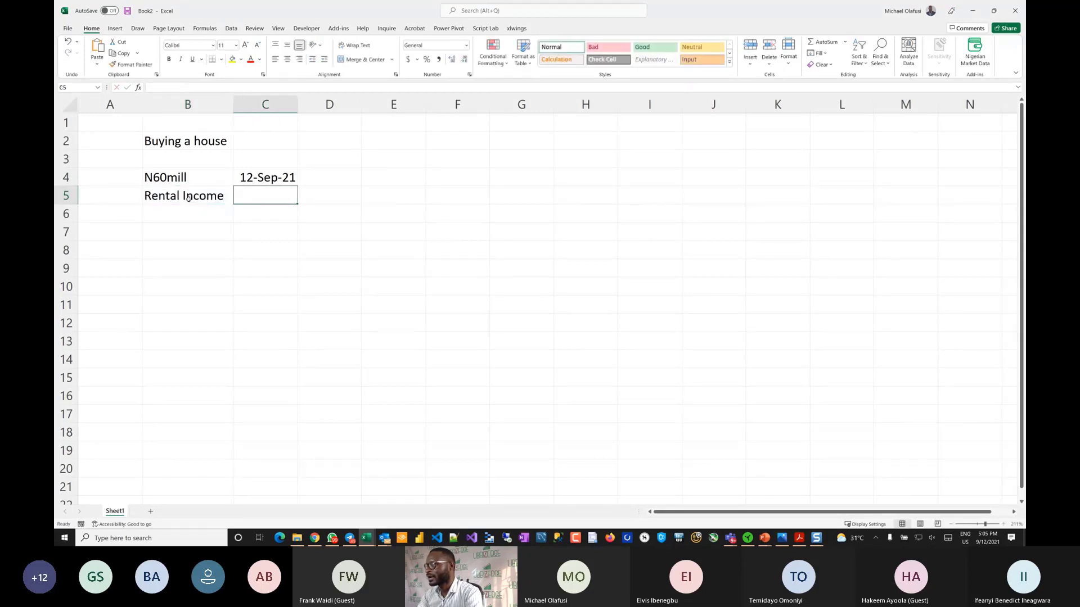
{"action": "type", "text": "Dates"}
{"action": "key", "text": "Return"}
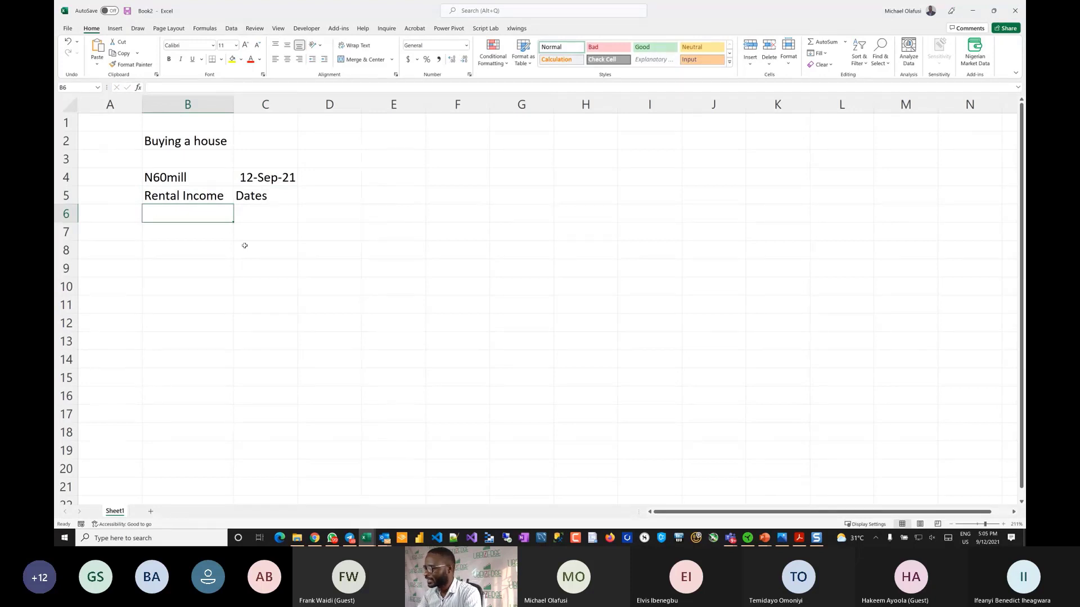
{"action": "type", "text": "6"}
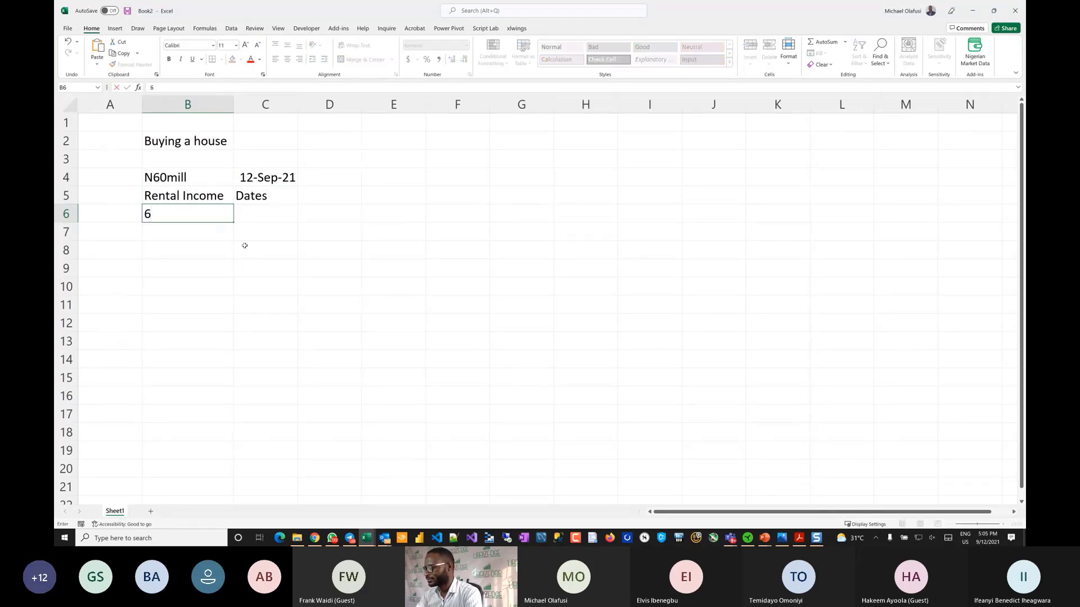
{"action": "type", "text": "mill"}
Step: Fill 6mill from B6 down through B15
{"action": "key", "text": "Return"}
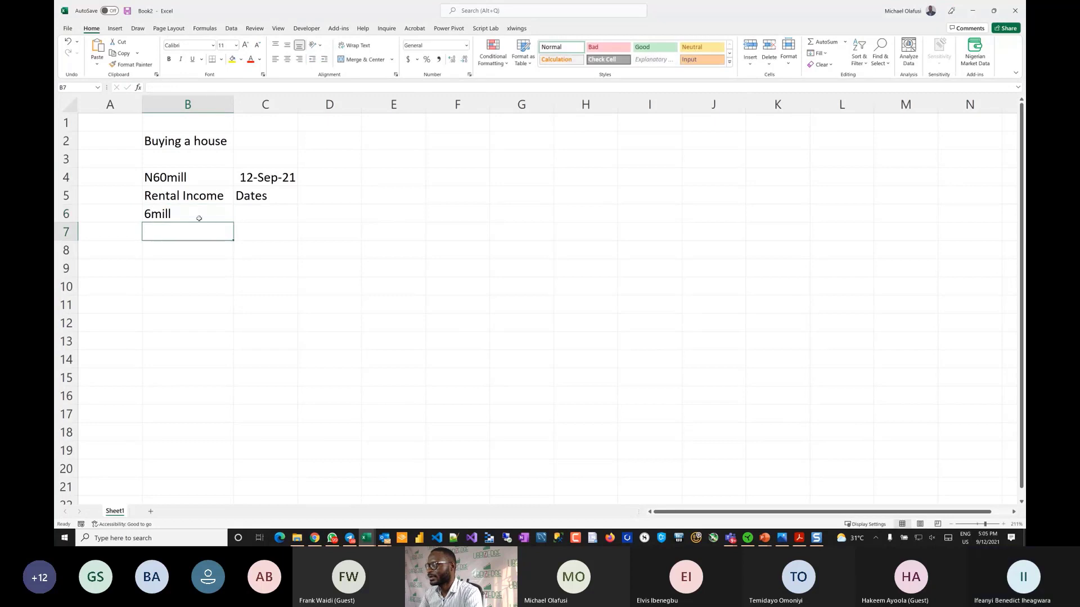
{"action": "left_click", "coordinate": [193, 211]}
{"action": "left_click_drag", "start_coordinate": [233, 222], "coordinate": [221, 389]}
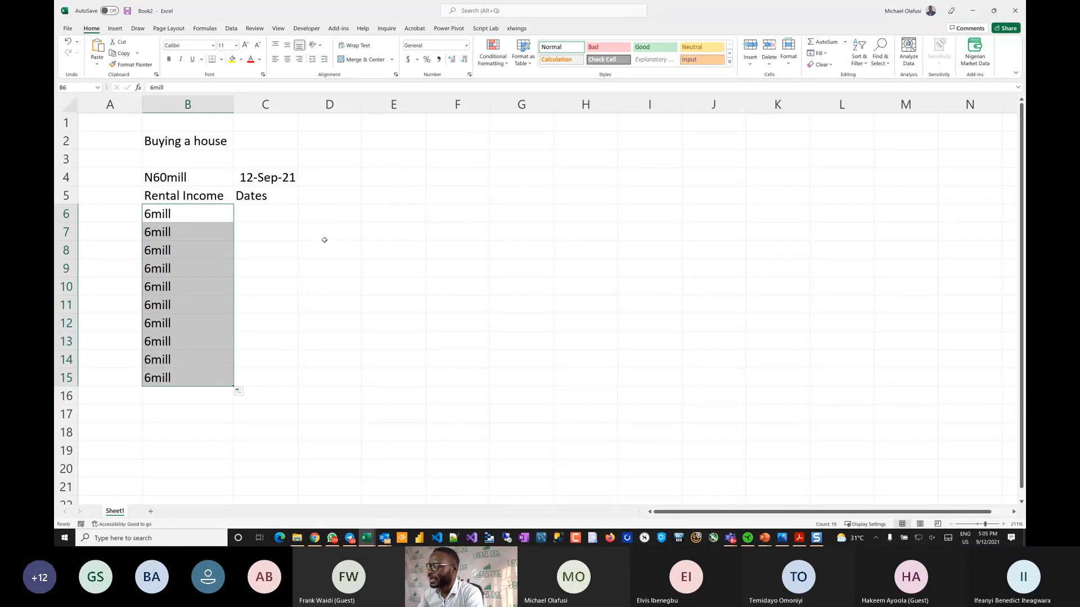
Step: Enter the heading 'Months to' in A5 and the value 15 in A6
{"action": "left_click", "coordinate": [95, 195]}
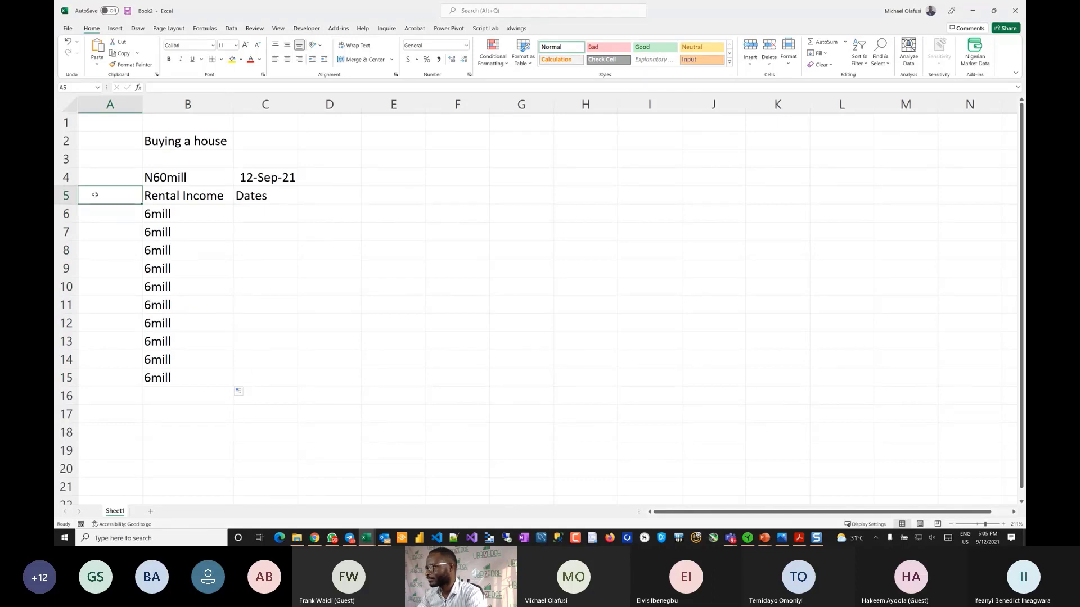
{"action": "type", "text": "Month"}
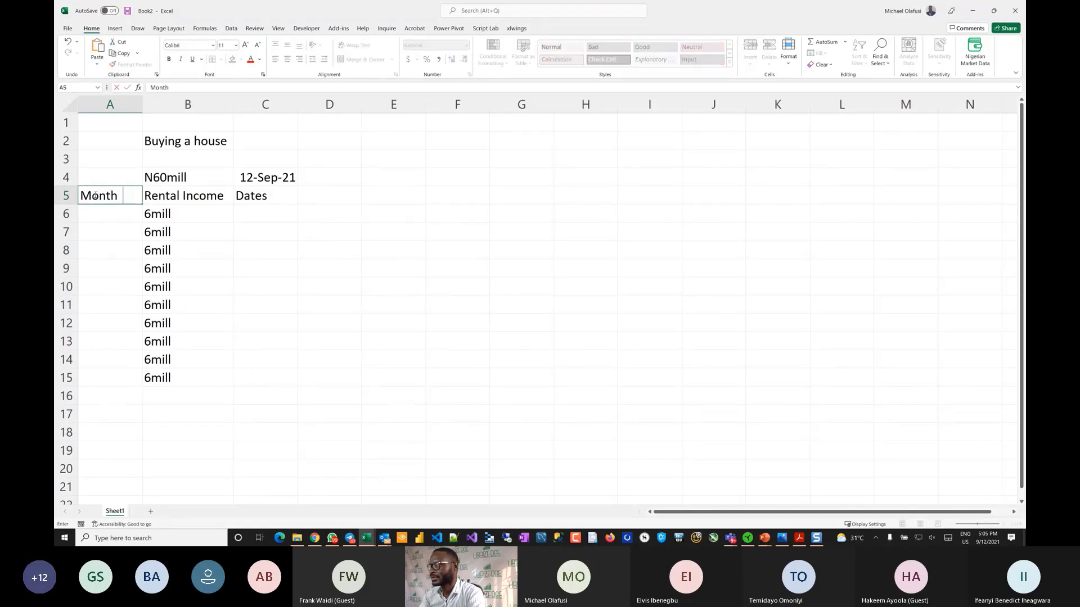
{"action": "type", "text": "s to"}
{"action": "key", "text": "Return"}
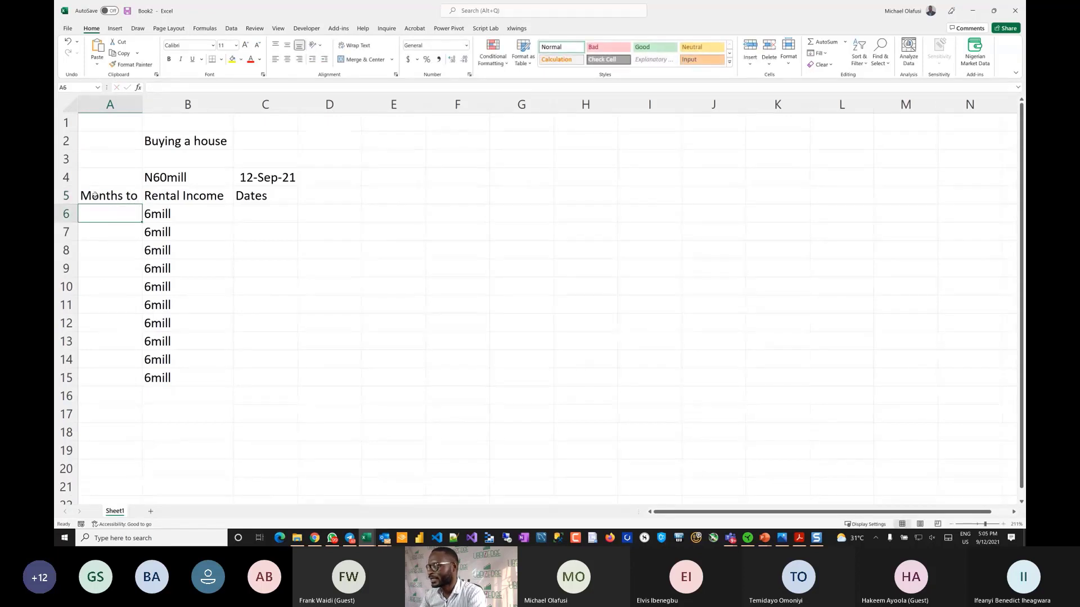
{"action": "type", "text": "15"}
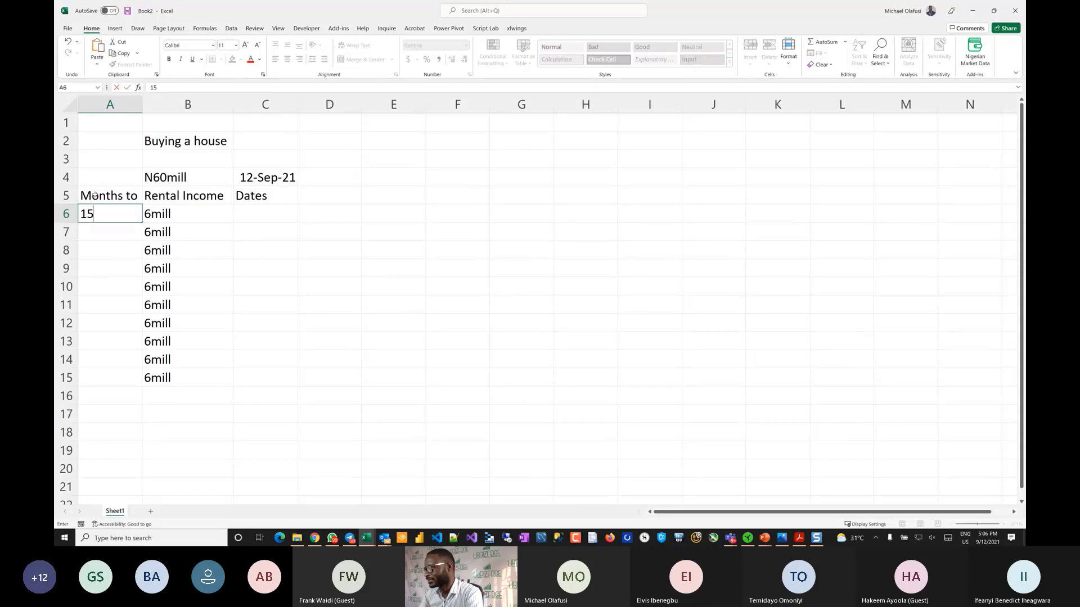
{"action": "key", "text": "Return"}
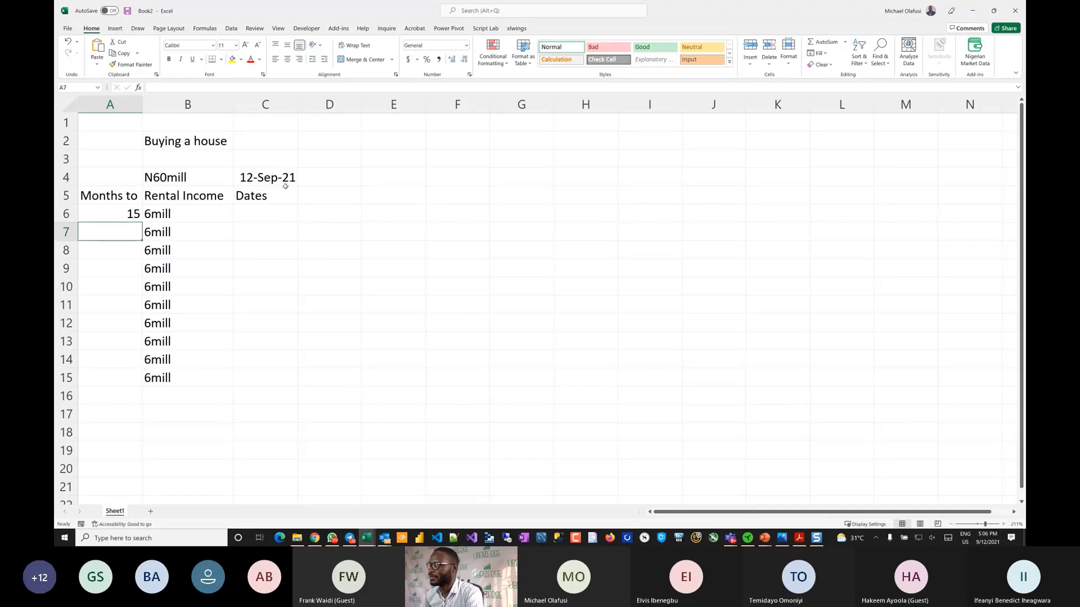
{"action": "left_click", "coordinate": [248, 212]}
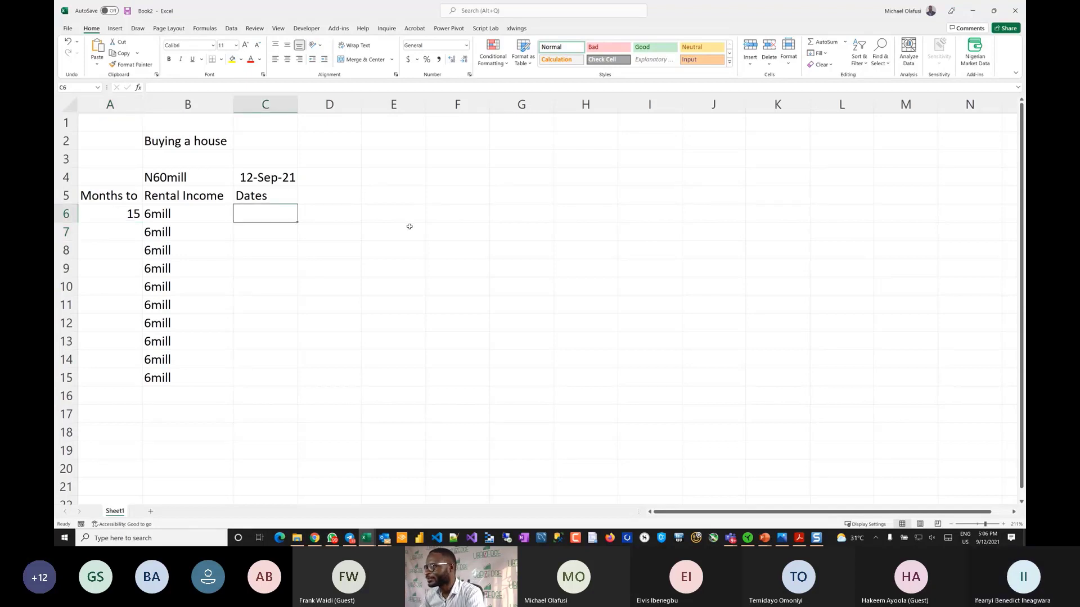
{"action": "scroll", "coordinate": [406, 225], "scroll_direction": "up", "scroll_amount": 2}
{"action": "type", "text": "="}
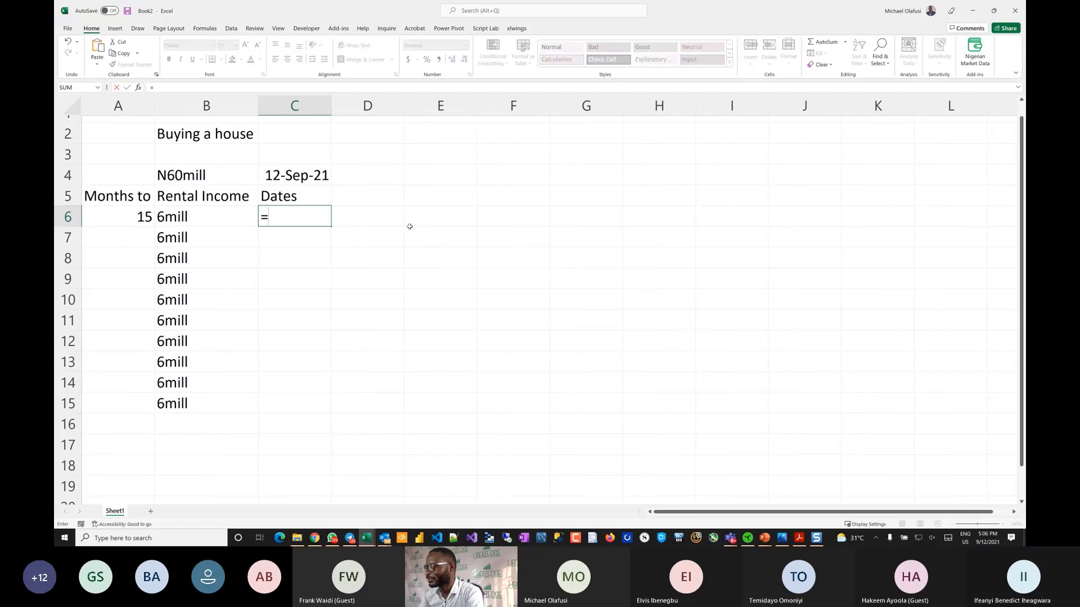
{"action": "type", "text": "form"}
{"action": "key", "text": "Escape"}
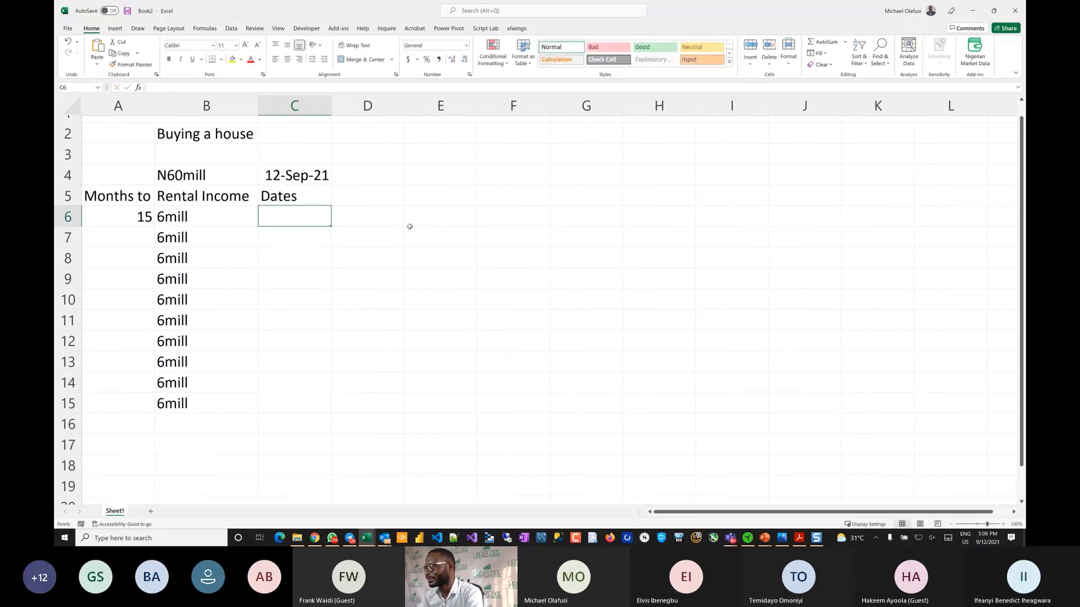
{"action": "type", "text": "forma"}
{"action": "key", "text": "BackSpace"}
{"action": "type", "text": "u"}
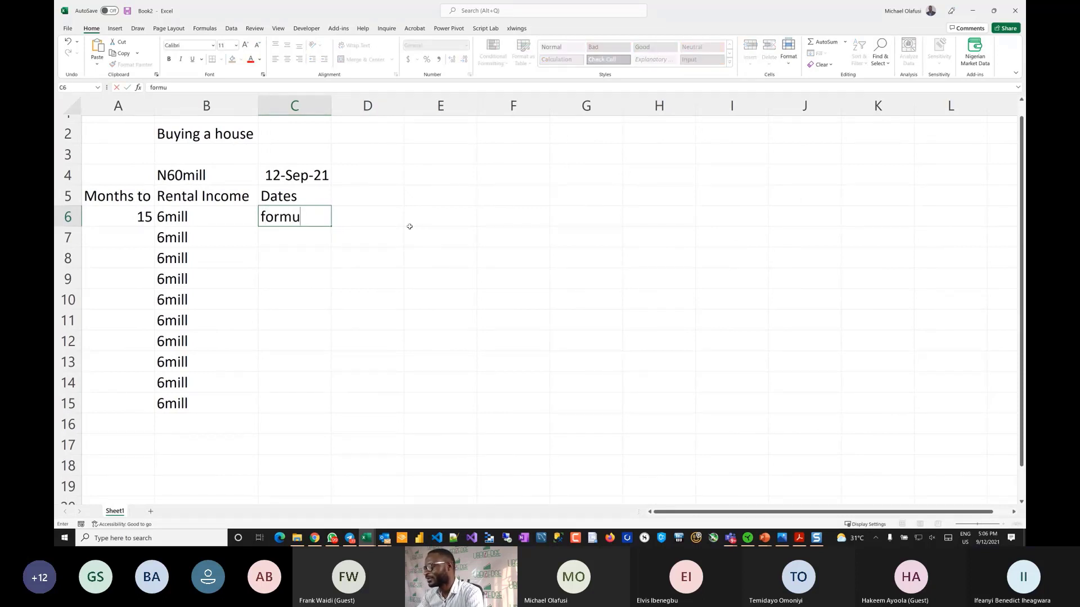
{"action": "type", "text": "la?"}
{"action": "key", "text": "Return"}
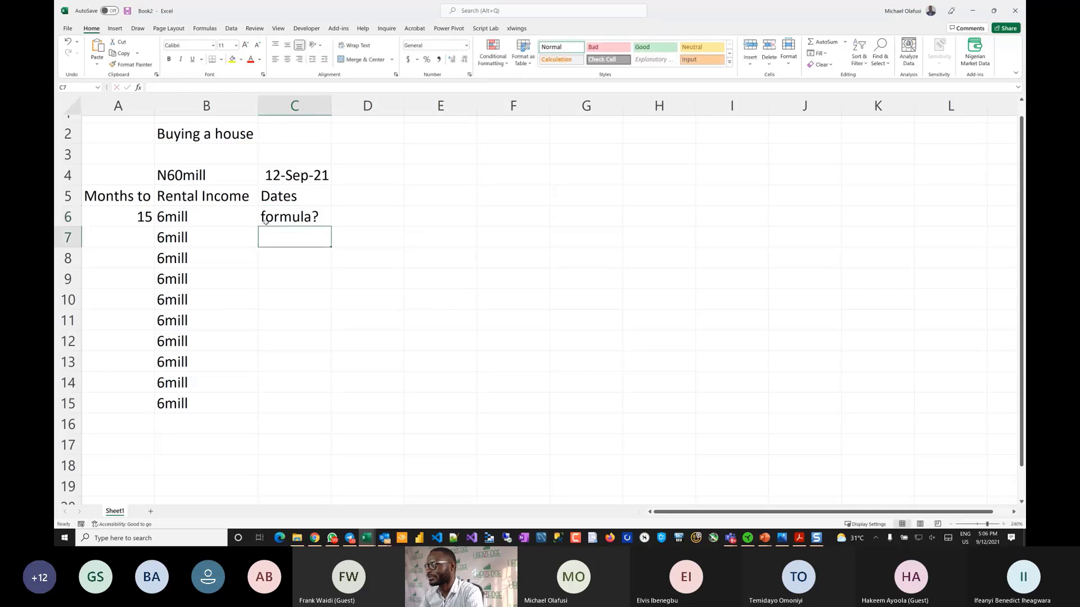
{"action": "left_click", "coordinate": [142, 217]}
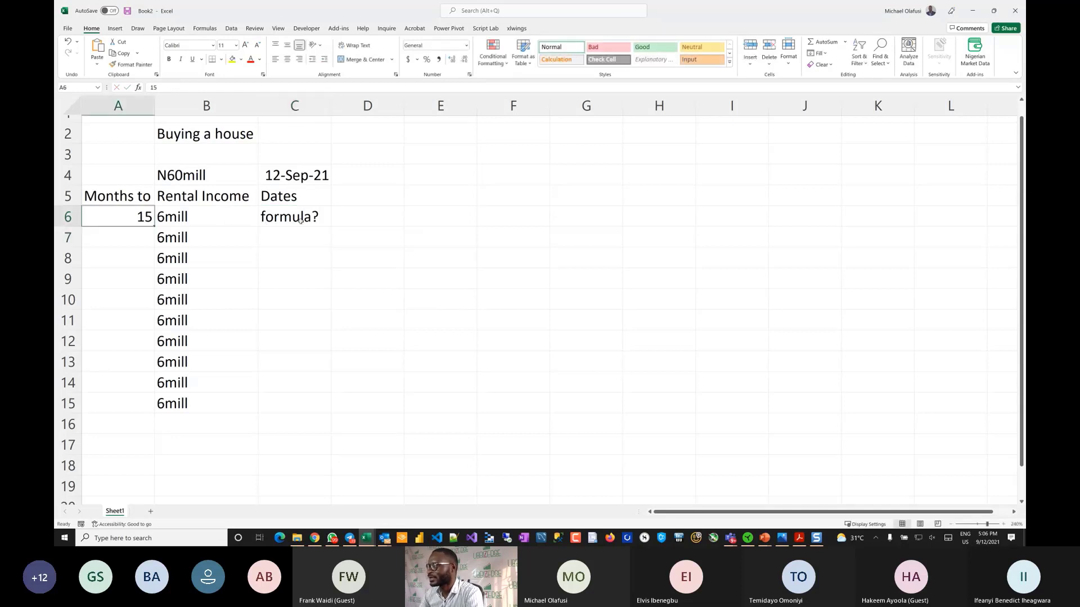
{"action": "left_click", "coordinate": [284, 216]}
{"action": "left_click", "coordinate": [292, 178]}
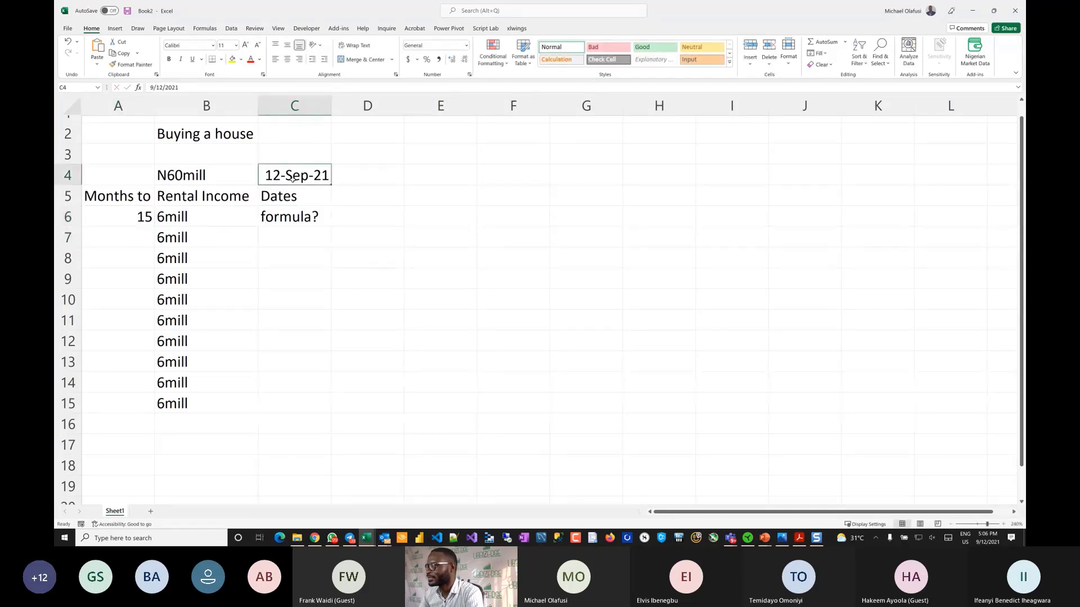
{"action": "left_click", "coordinate": [232, 59]}
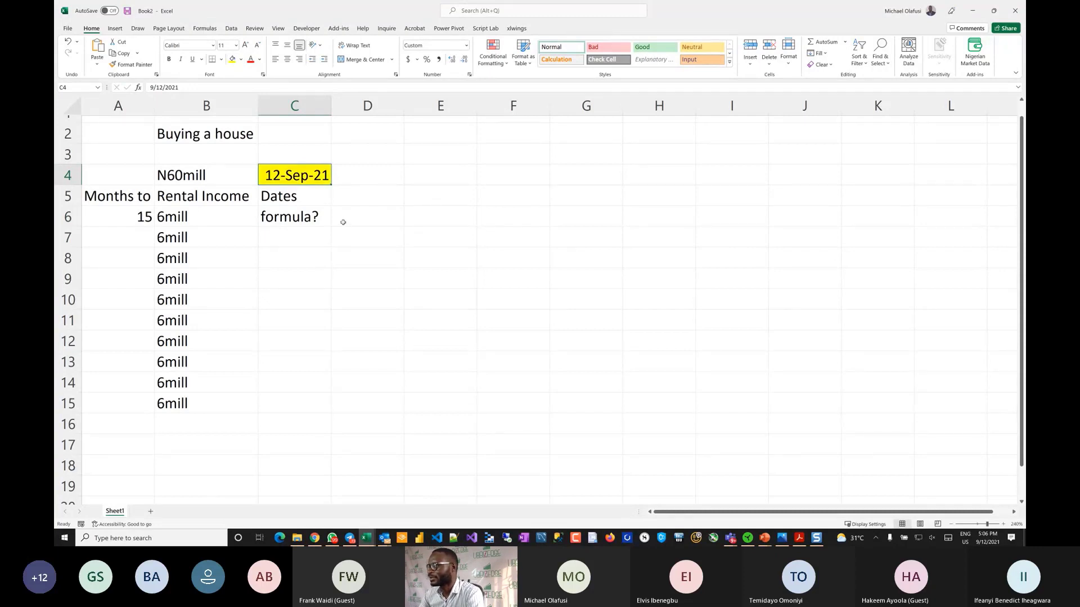
{"action": "left_click", "coordinate": [316, 216]}
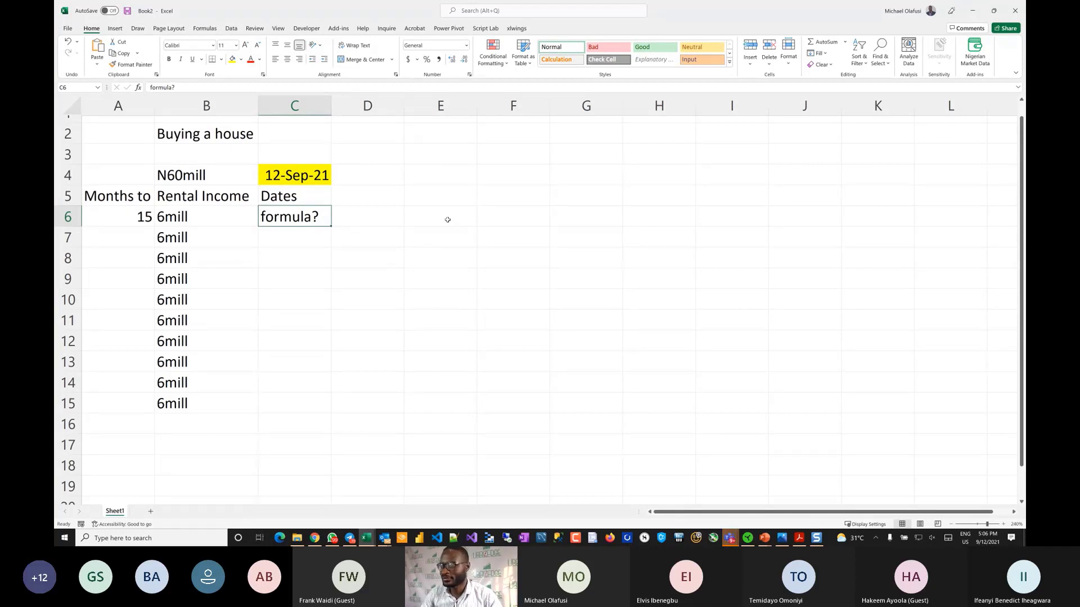
{"action": "key", "text": "alt+Tab"}
{"action": "key", "text": "Escape"}
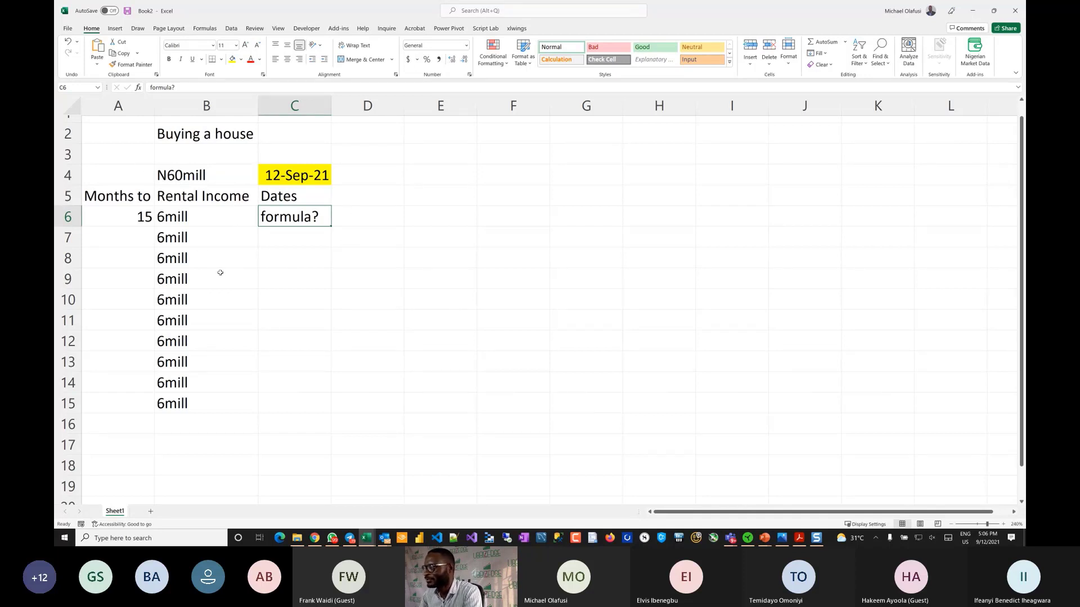
{"action": "left_click", "coordinate": [303, 156]}
{"action": "left_click", "coordinate": [352, 177]}
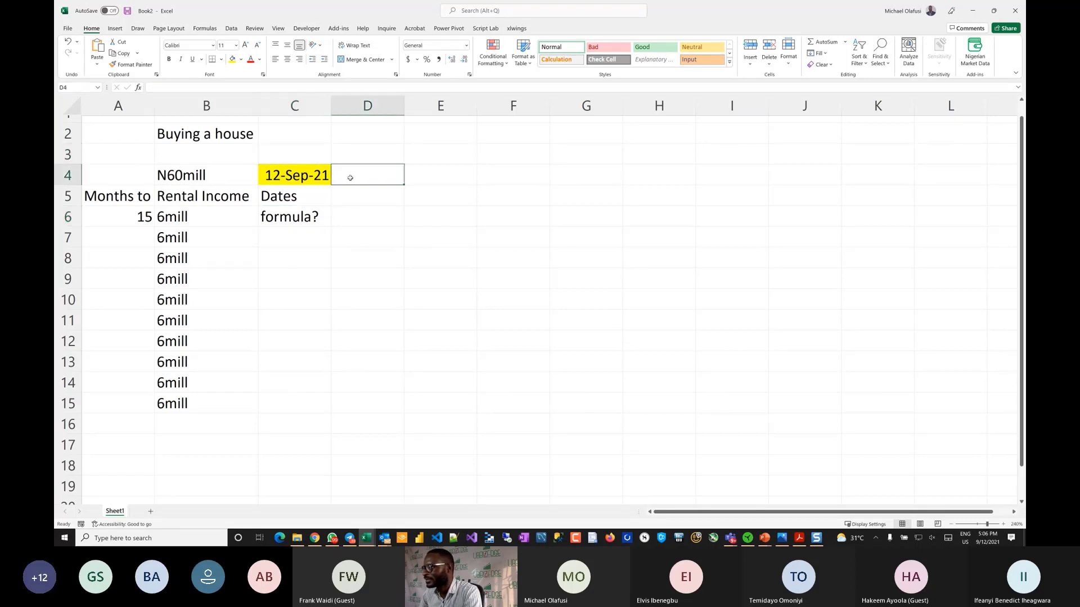
{"action": "left_click", "coordinate": [292, 156]}
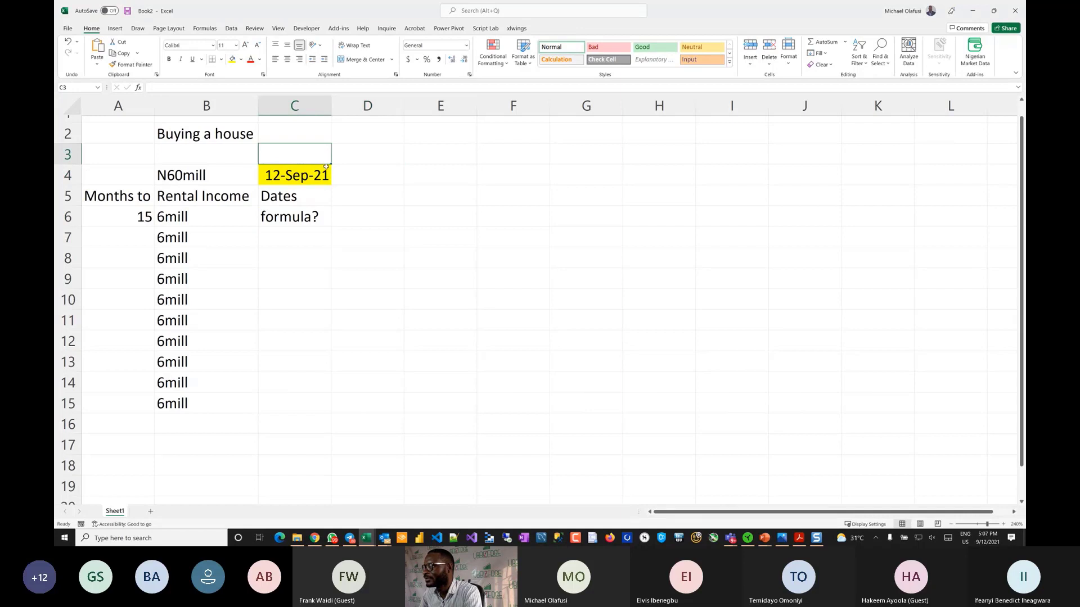
{"action": "type", "text": "C3"}
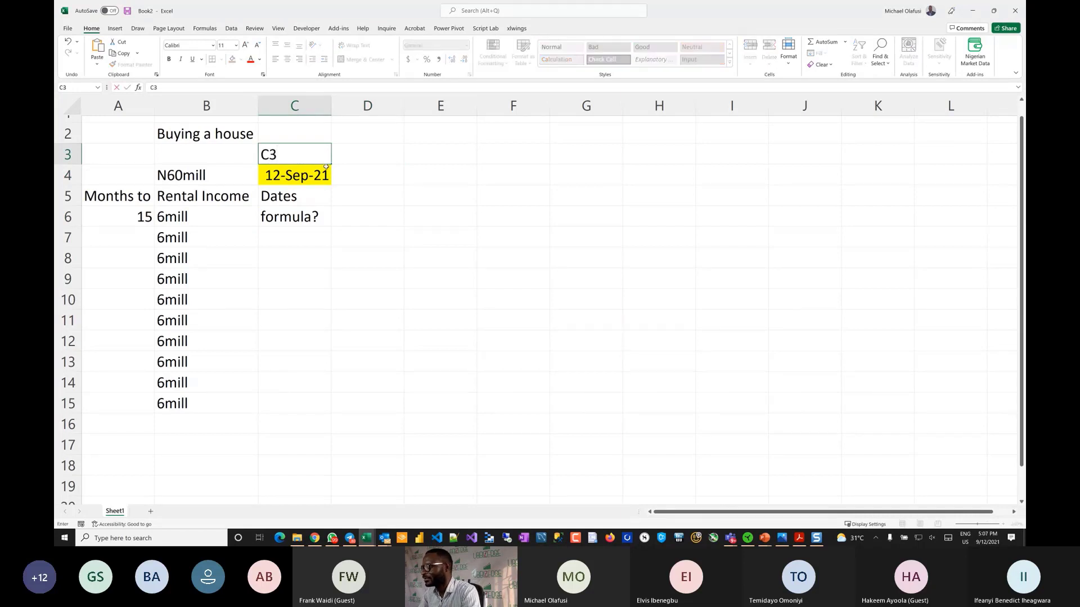
{"action": "key", "text": "Return"}
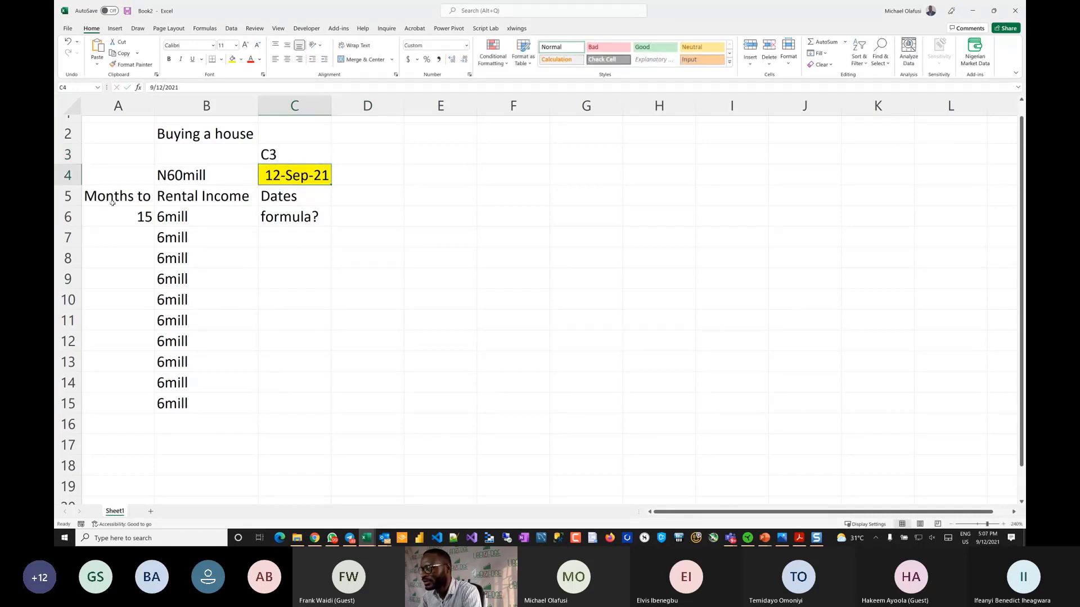
{"action": "left_click", "coordinate": [113, 235]}
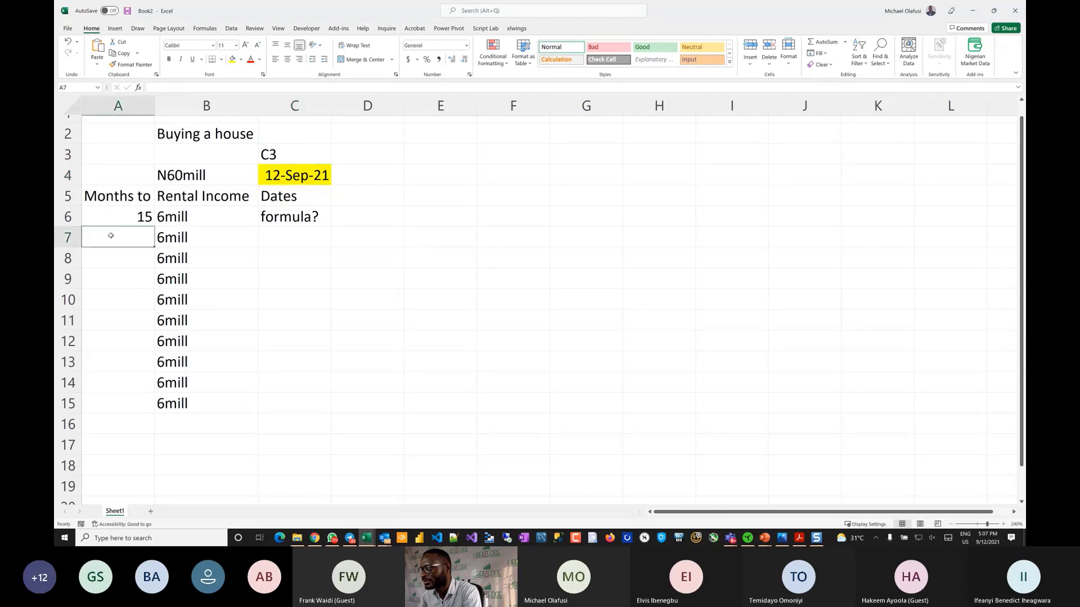
{"action": "type", "text": "A6"}
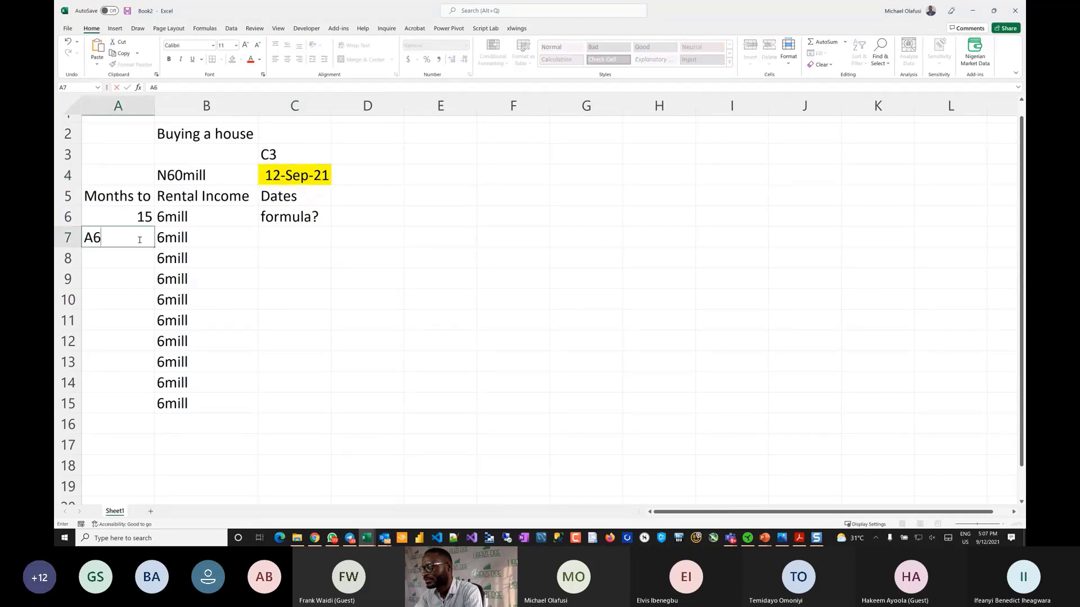
{"action": "key", "text": "Return"}
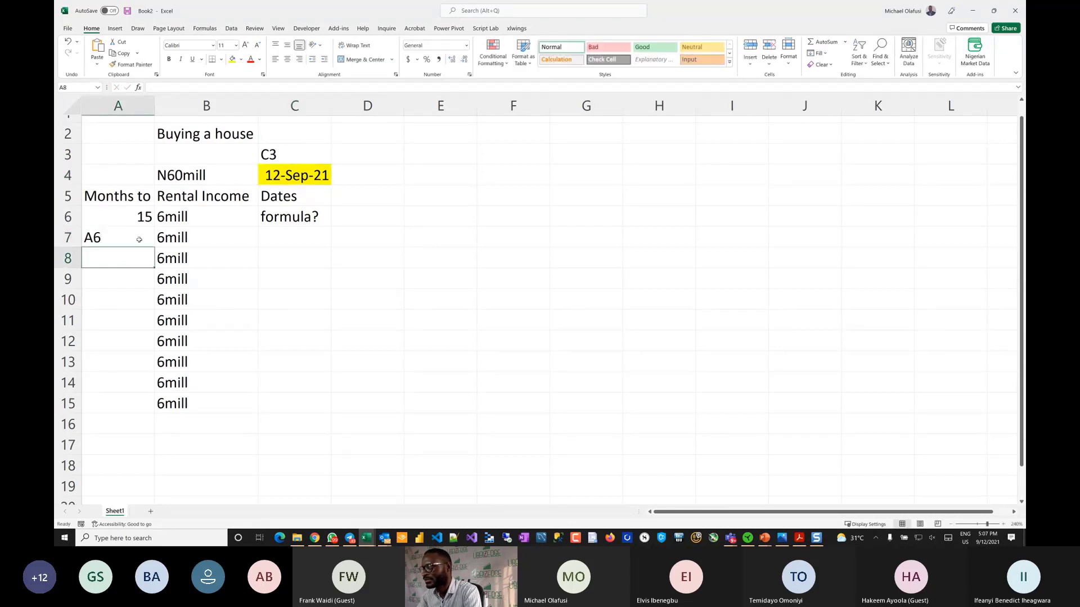
{"action": "left_click", "coordinate": [97, 237]}
{"action": "key", "text": "Delete"}
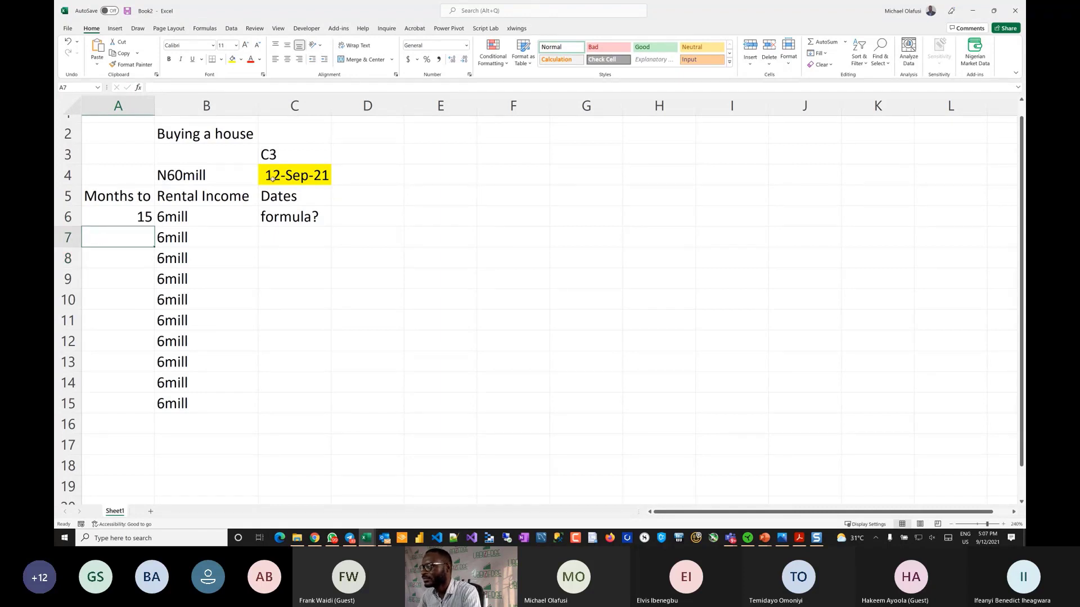
{"action": "left_click", "coordinate": [286, 154]}
{"action": "key", "text": "Delete"}
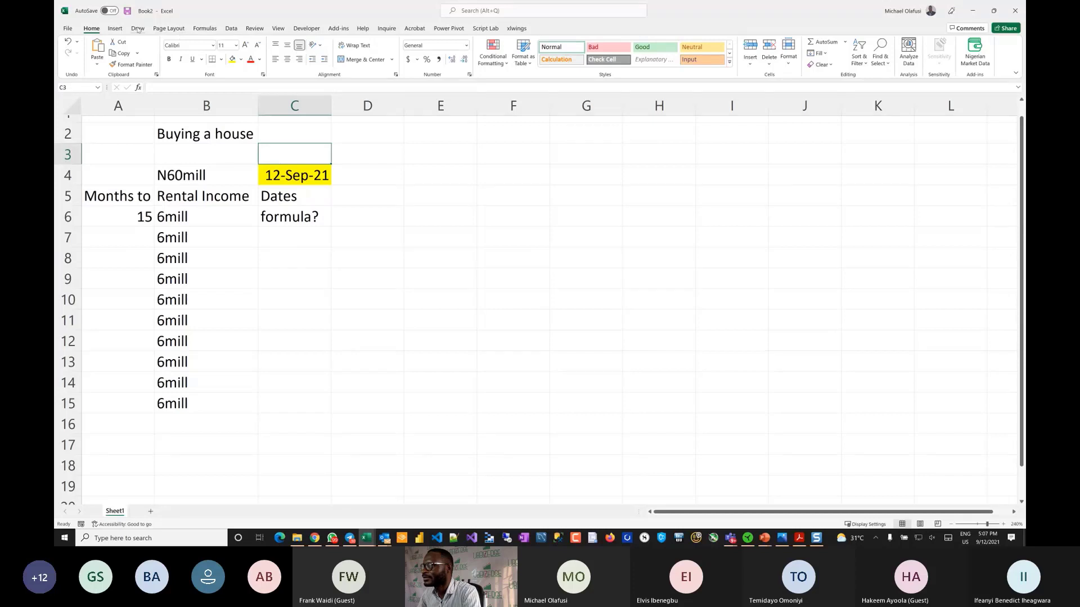
Step: Draw red ink arrows labelling the 12-Sep-21 date 'C4' and the 15 'A6', then select C6
{"action": "left_click", "coordinate": [116, 28]}
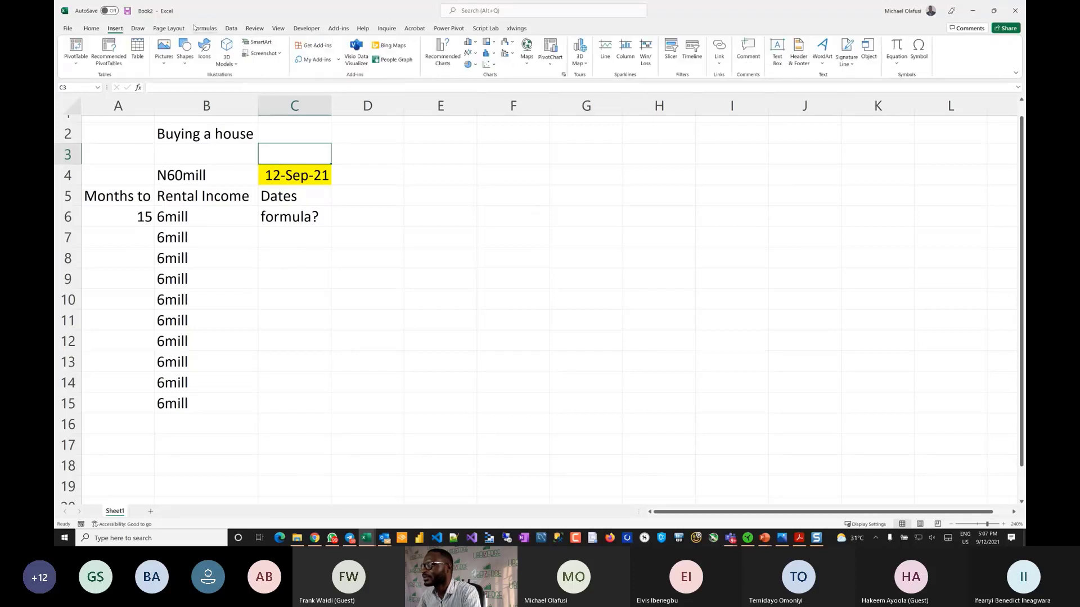
{"action": "left_click", "coordinate": [137, 29]}
{"action": "left_click", "coordinate": [186, 49]}
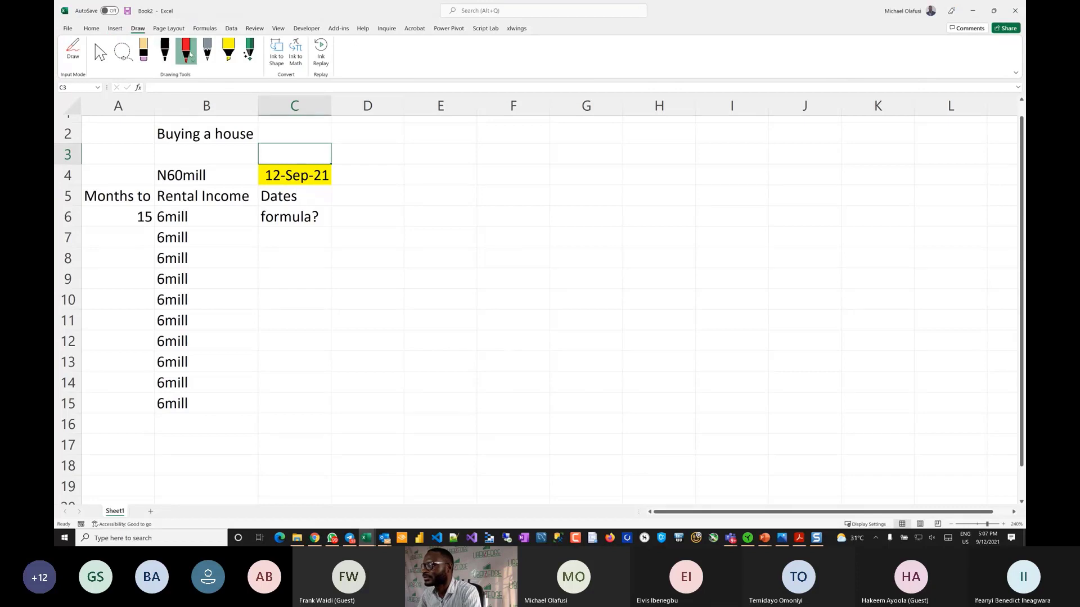
{"action": "mouse_move", "coordinate": [397, 167]}
{"action": "left_mouse_down"}
{"action": "mouse_move", "coordinate": [334, 178]}
{"action": "mouse_move", "coordinate": [352, 159]}
{"action": "mouse_move", "coordinate": [356, 186]}
{"action": "left_mouse_up"}
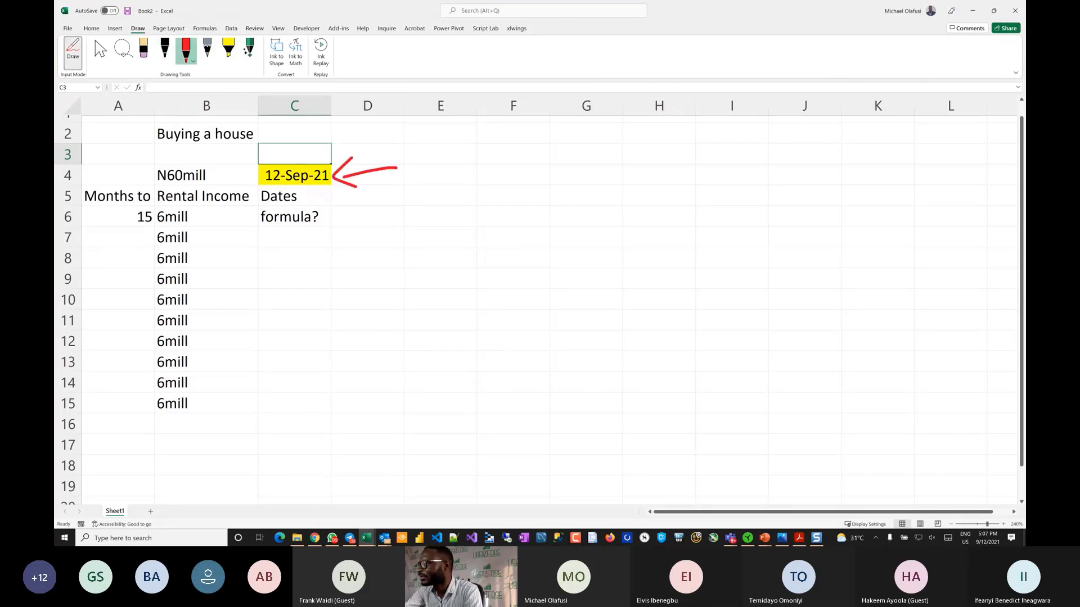
{"action": "mouse_move", "coordinate": [419, 139]}
{"action": "left_mouse_down"}
{"action": "mouse_move", "coordinate": [440, 161]}
{"action": "mouse_move", "coordinate": [447, 147]}
{"action": "mouse_move", "coordinate": [477, 144]}
{"action": "left_mouse_up"}
{"action": "left_click_drag", "start_coordinate": [464, 135], "coordinate": [458, 184]}
{"action": "mouse_move", "coordinate": [101, 168]}
{"action": "left_mouse_down"}
{"action": "mouse_move", "coordinate": [126, 215]}
{"action": "mouse_move", "coordinate": [128, 186]}
{"action": "left_mouse_up"}
{"action": "mouse_move", "coordinate": [111, 125]}
{"action": "left_mouse_down"}
{"action": "mouse_move", "coordinate": [102, 160]}
{"action": "mouse_move", "coordinate": [129, 136]}
{"action": "mouse_move", "coordinate": [135, 145]}
{"action": "left_mouse_up"}
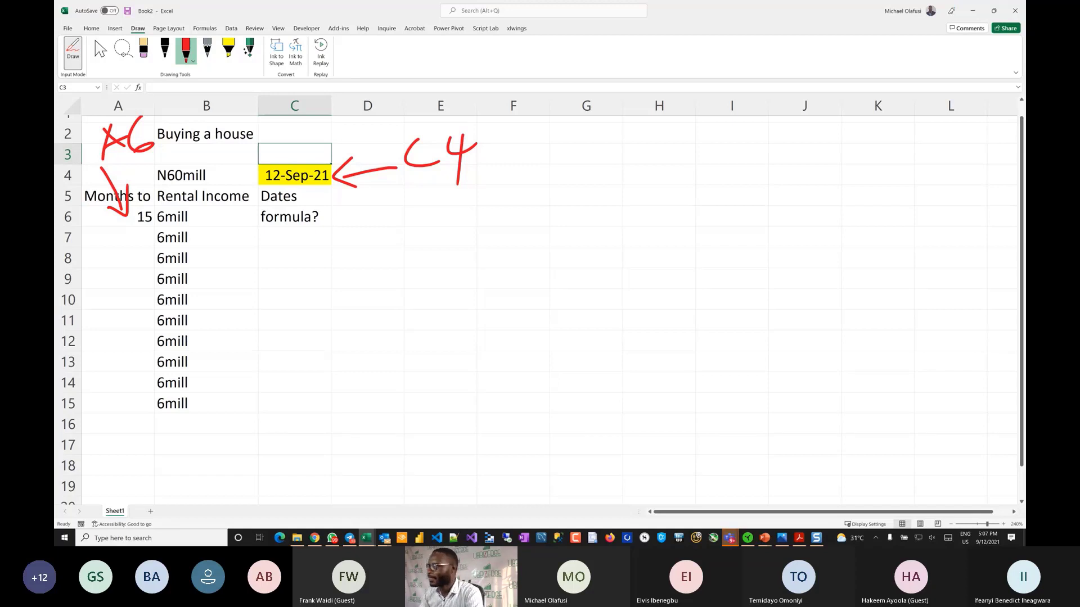
{"action": "key", "text": "Escape"}
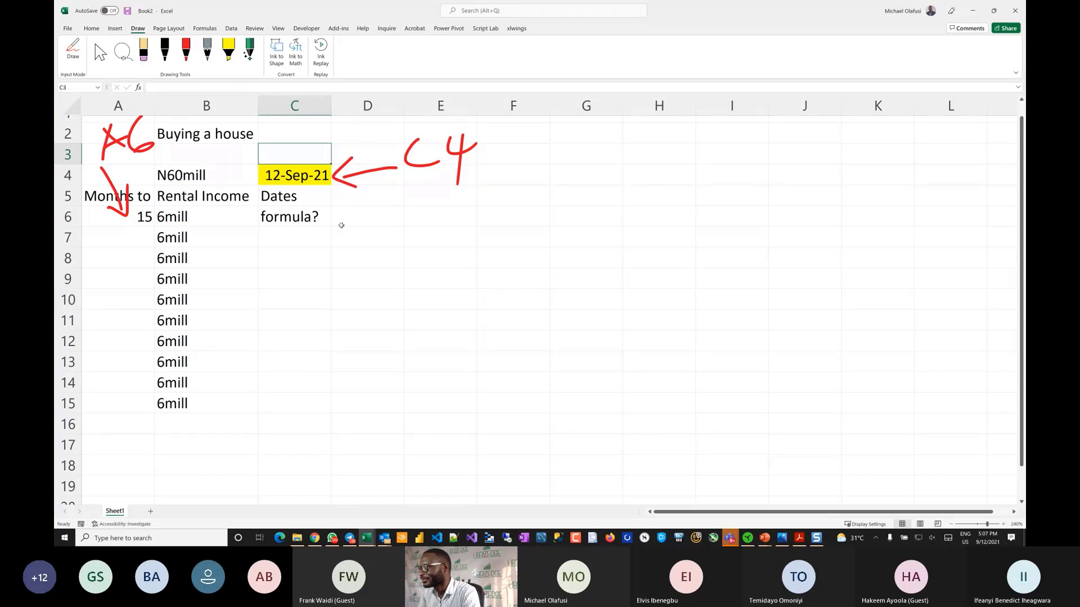
{"action": "left_click", "coordinate": [298, 220]}
Step: Replace C6's placeholder with =EDATE(TODAY(),15), returning serial number 44907
{"action": "key", "text": "Delete"}
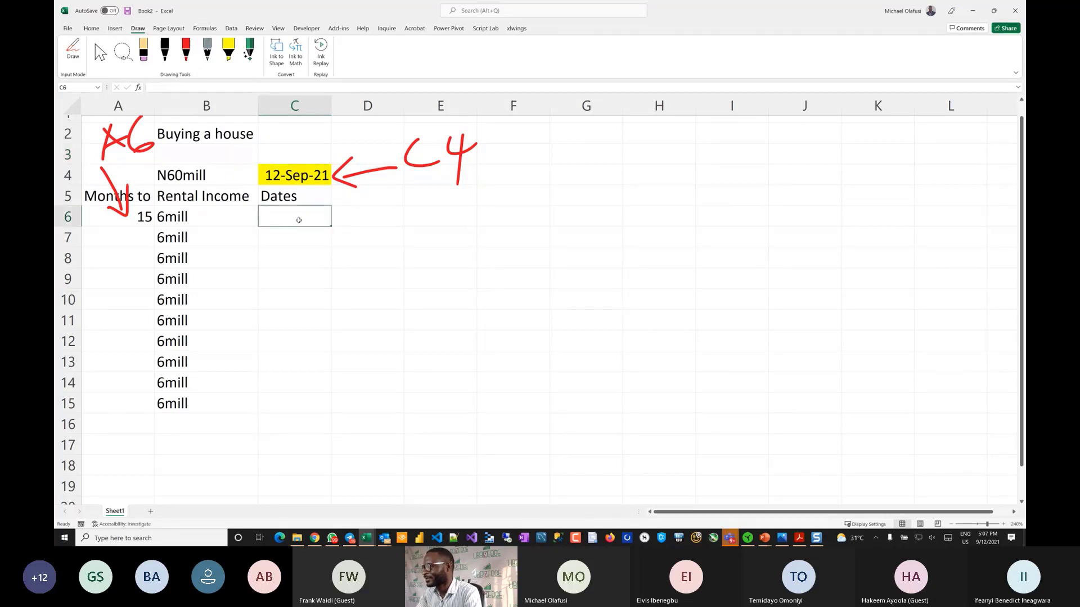
{"action": "type", "text": "="}
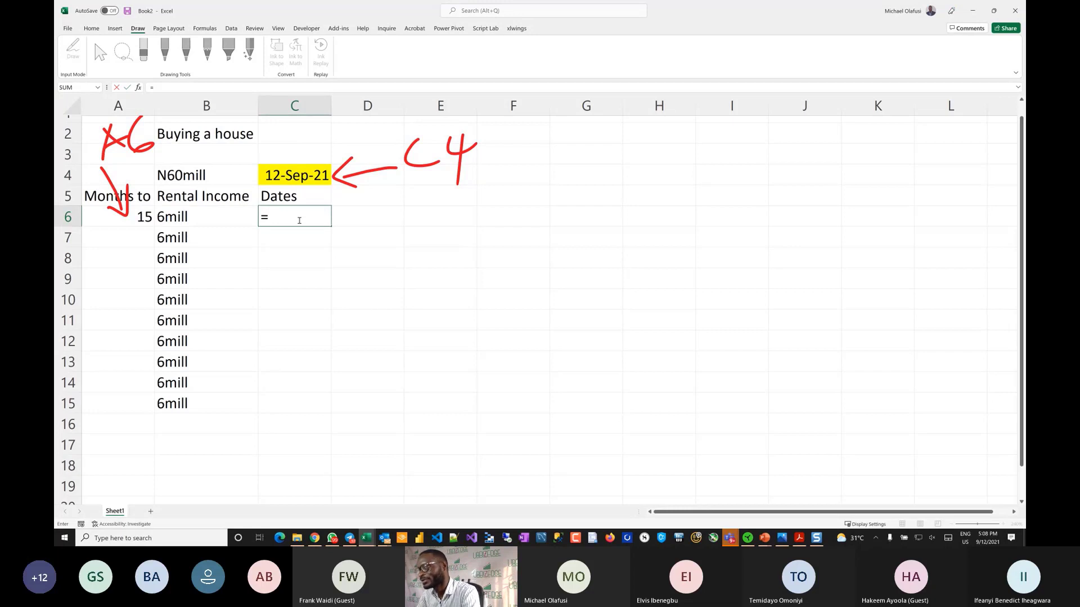
{"action": "type", "text": "edate"}
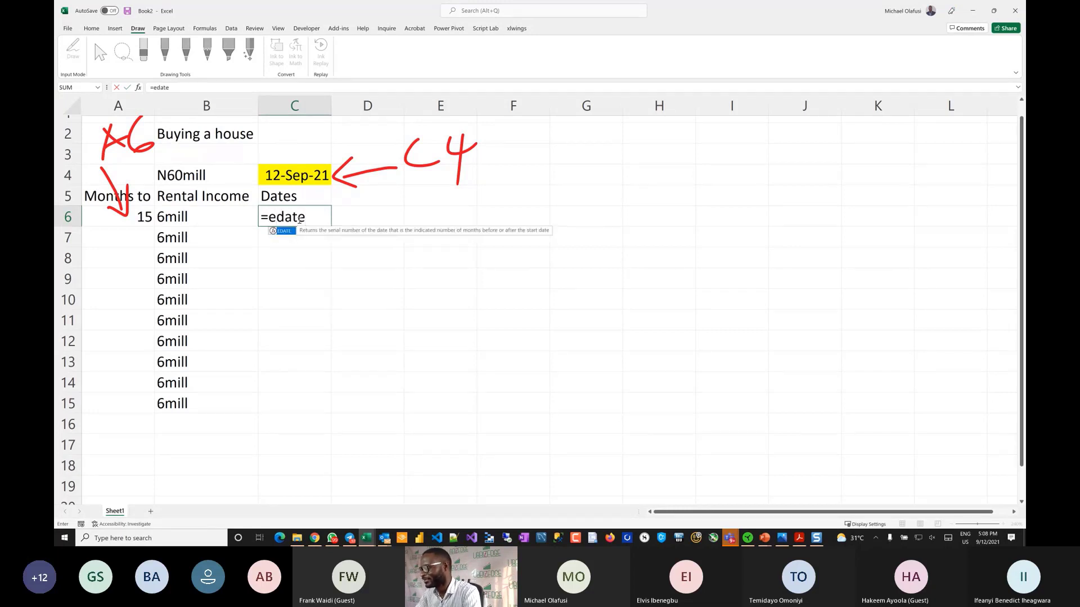
{"action": "type", "text": "()"}
{"action": "key", "text": "Return"}
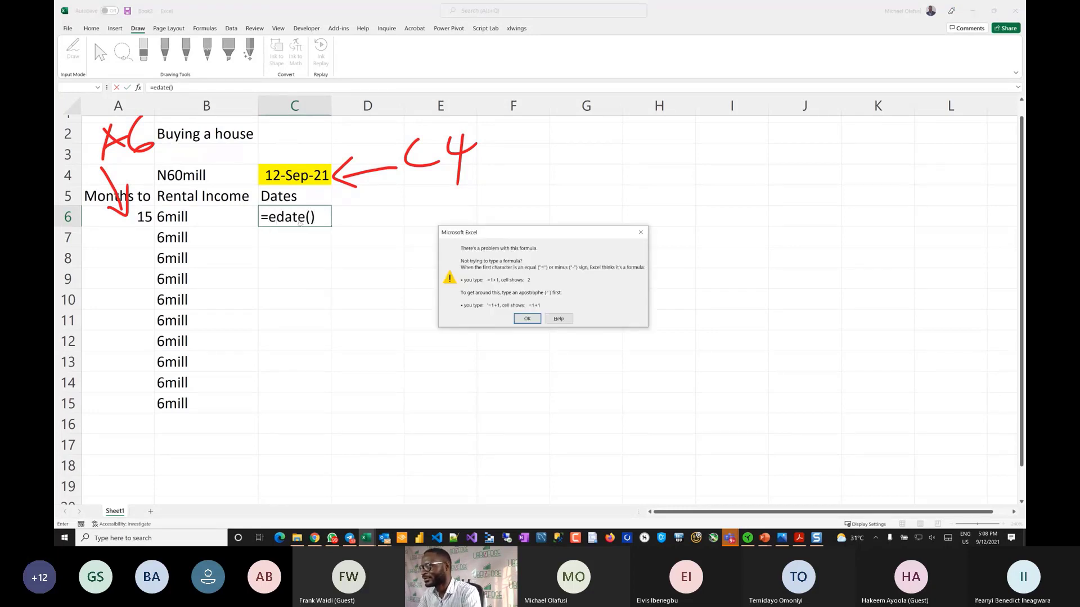
{"action": "key", "text": "Return"}
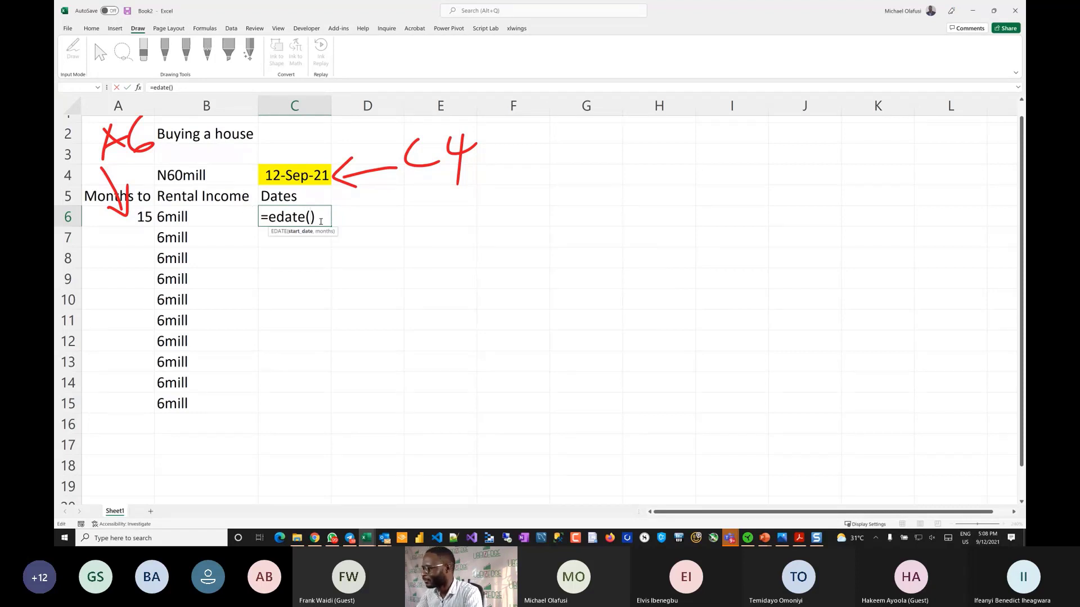
{"action": "type", "text": "today"}
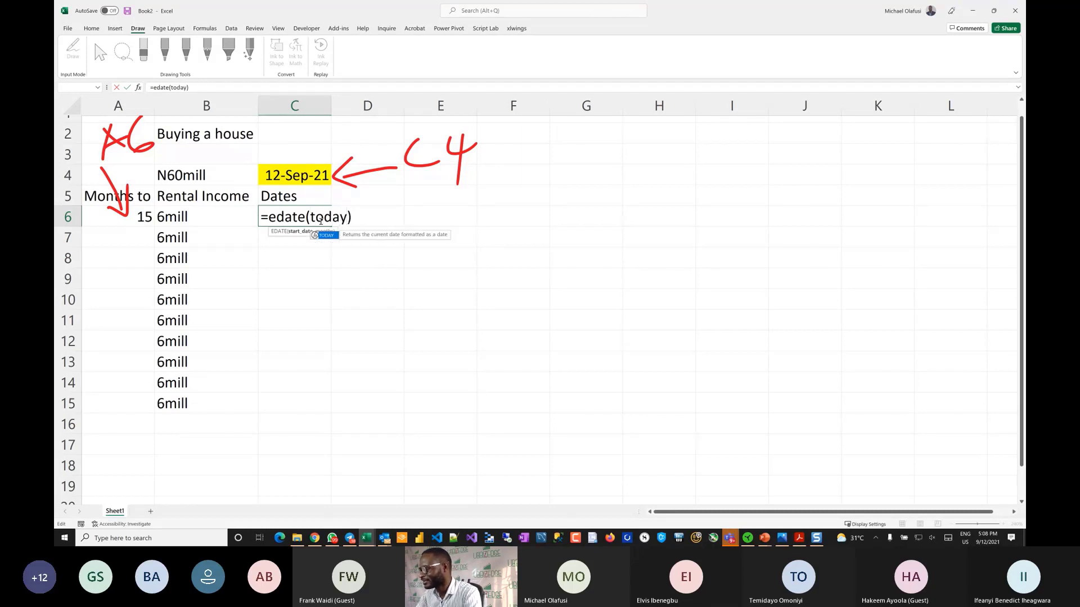
{"action": "type", "text": "()"}
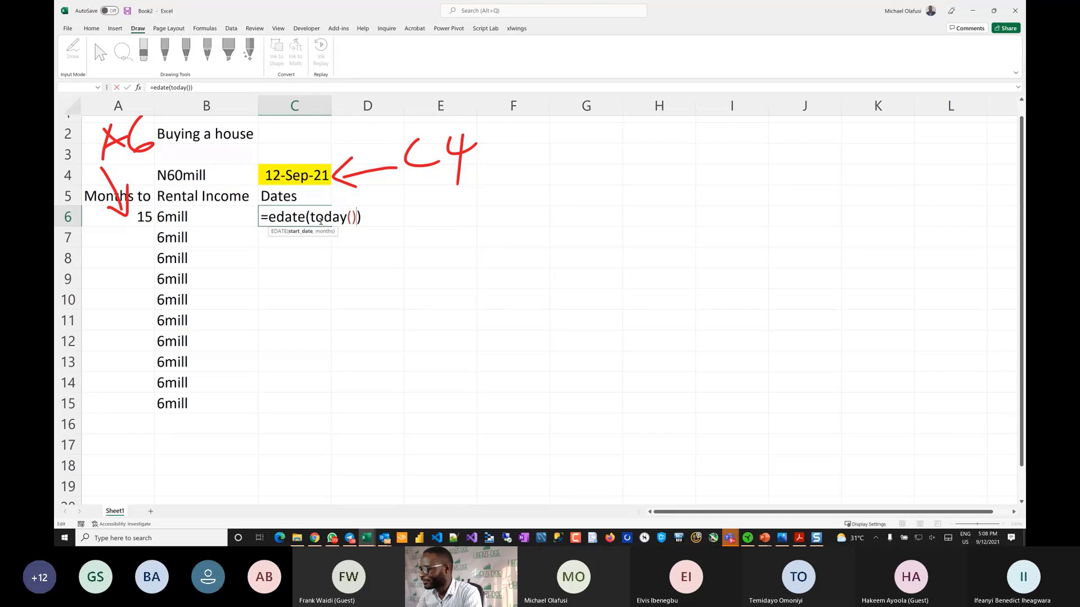
{"action": "type", "text": ","}
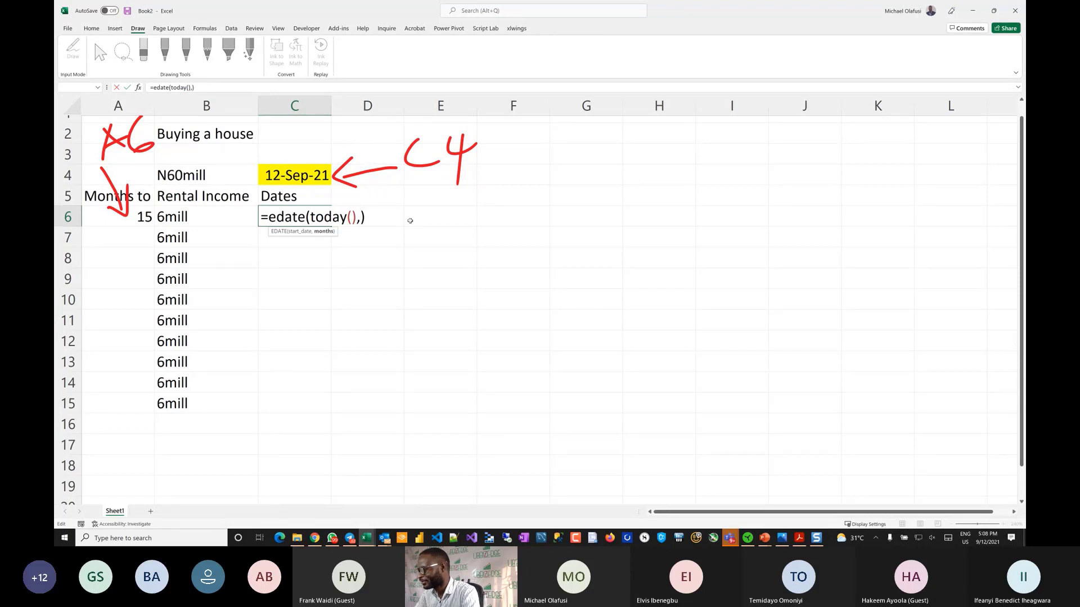
{"action": "type", "text": "15"}
{"action": "key", "text": "Return"}
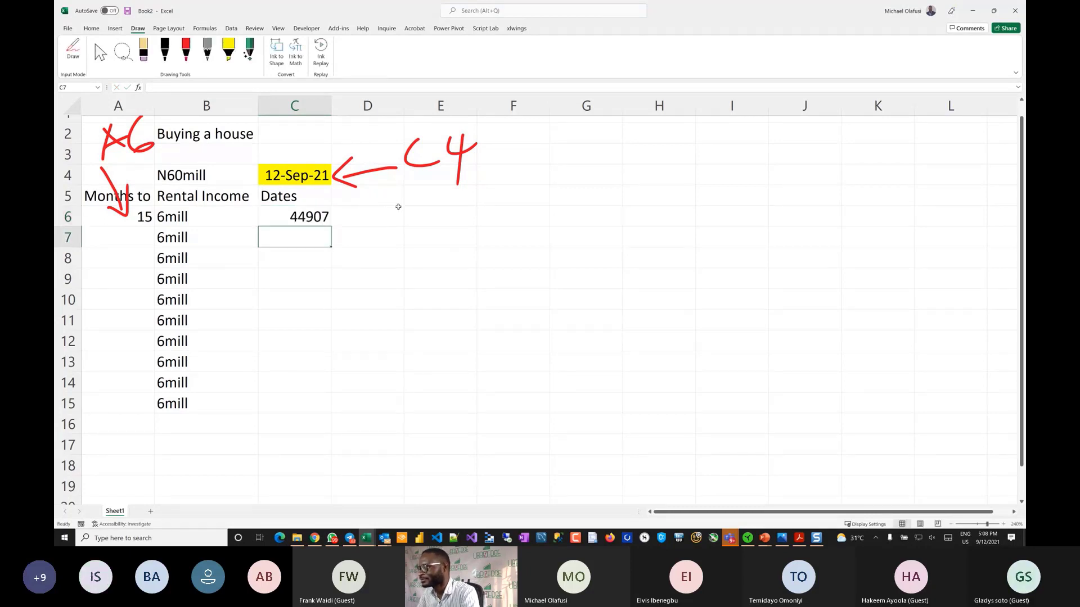
Step: Enter =EDATE(C4,A6) in D6, correcting the start-date reference from C3 to C4
{"action": "left_click", "coordinate": [374, 212]}
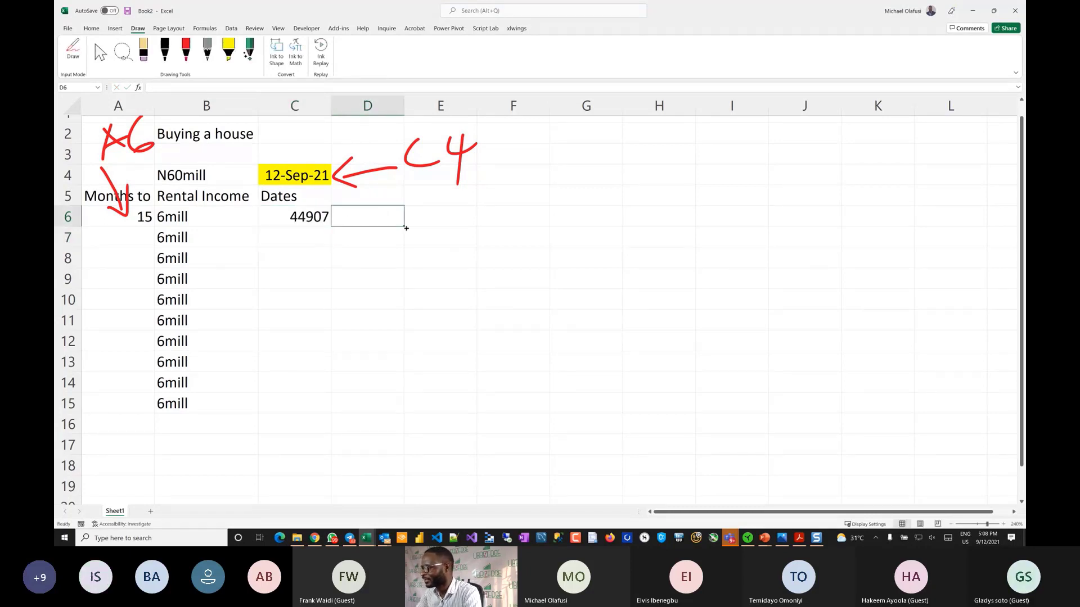
{"action": "type", "text": "="}
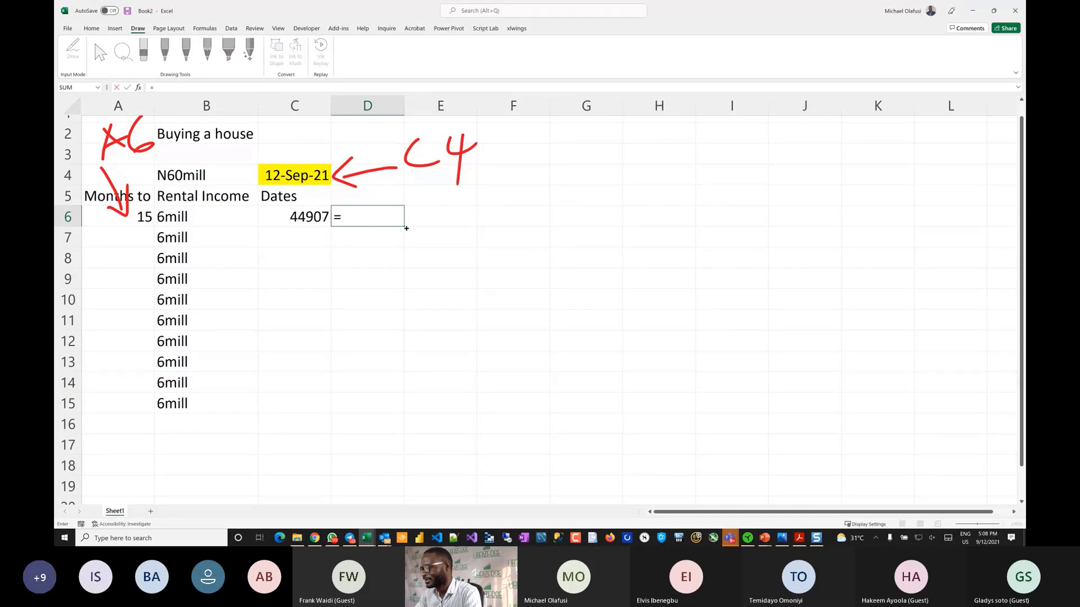
{"action": "type", "text": "edate("}
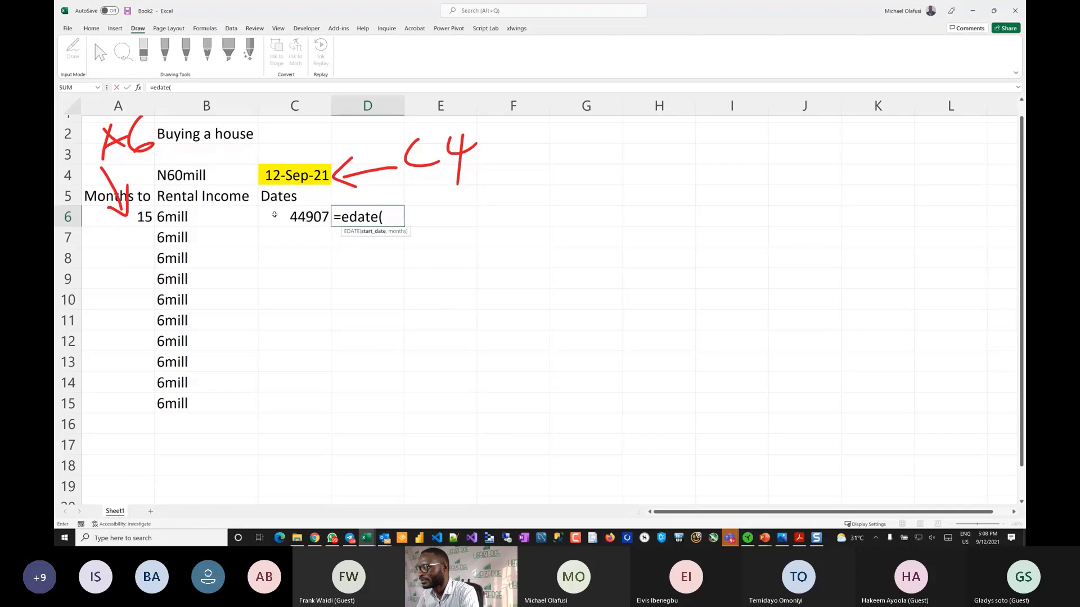
{"action": "type", "text": "c4"}
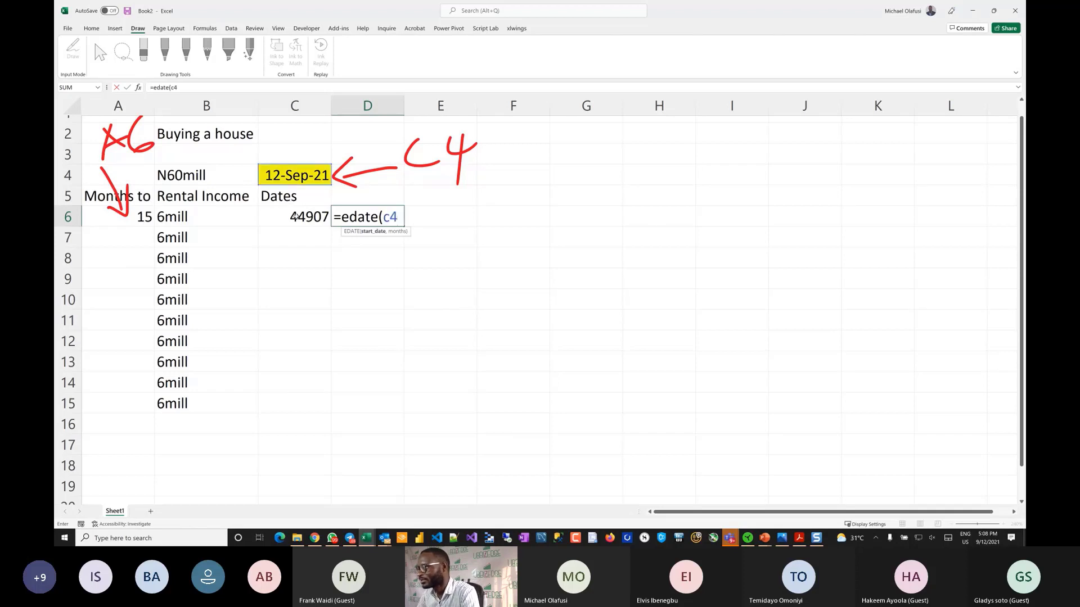
{"action": "type", "text": ",a"}
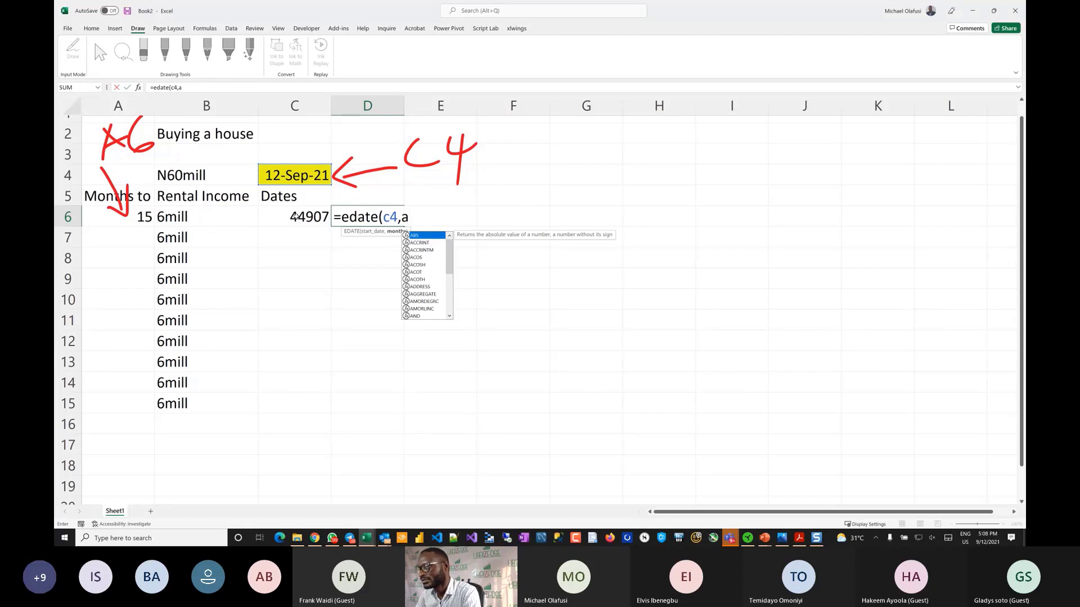
{"action": "key", "text": "BackSpace"}
{"action": "key", "text": "BackSpace"}
{"action": "key", "text": "BackSpace"}
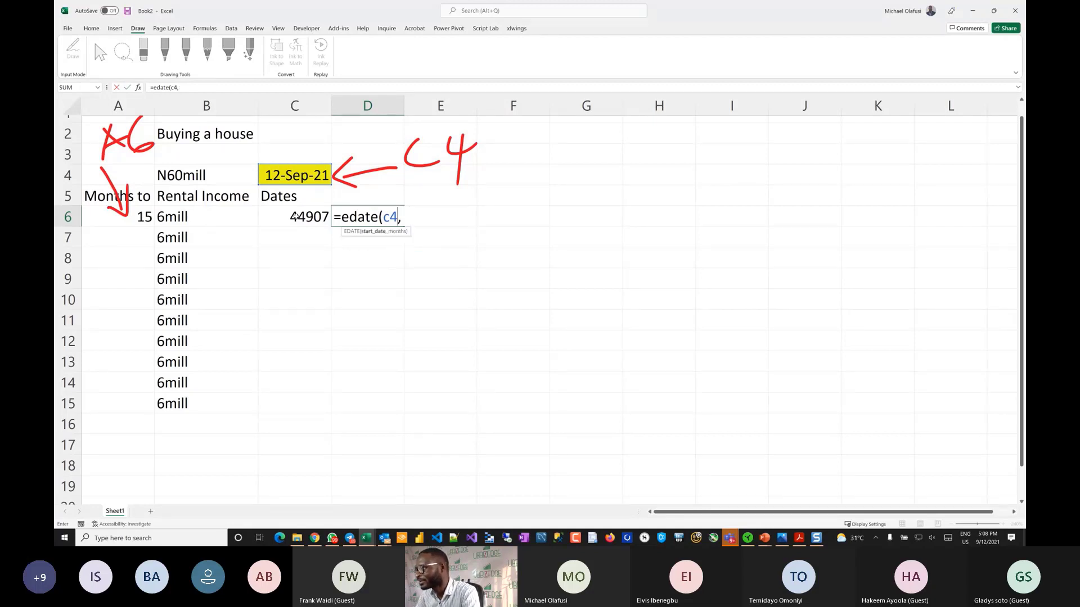
{"action": "type", "text": "3,a"}
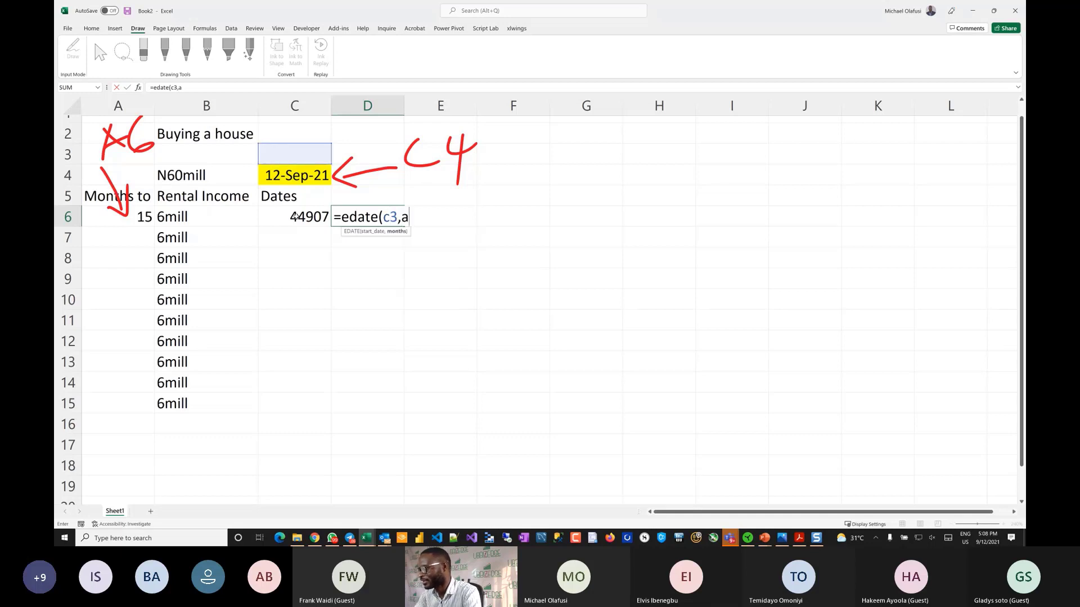
{"action": "type", "text": "6"}
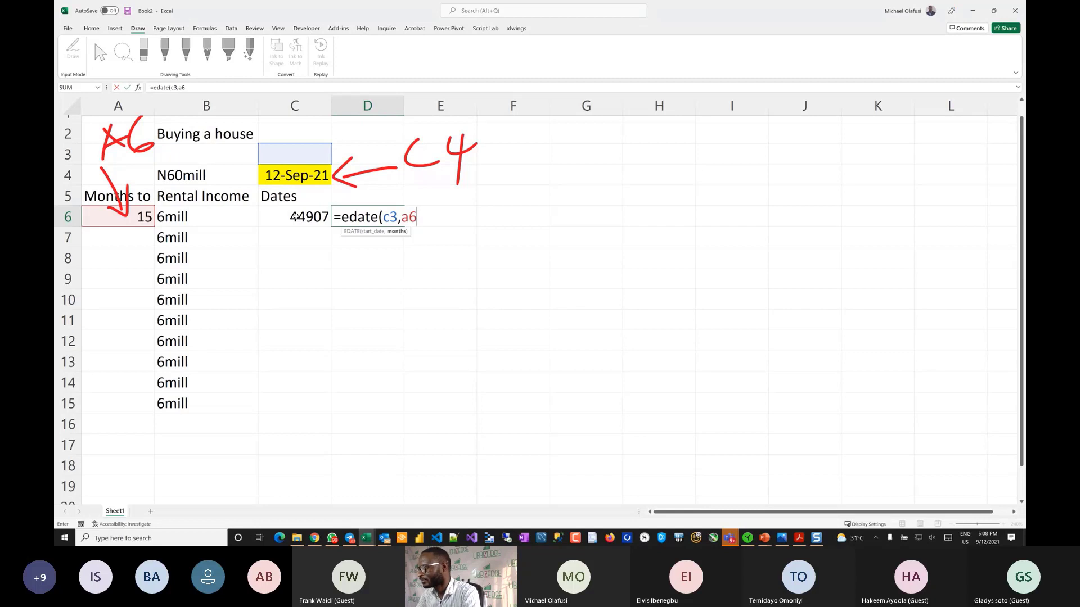
{"action": "key", "text": "BackSpace"}
{"action": "key", "text": "BackSpace"}
{"action": "key", "text": "BackSpace"}
{"action": "key", "text": "BackSpace"}
{"action": "type", "text": "4,"}
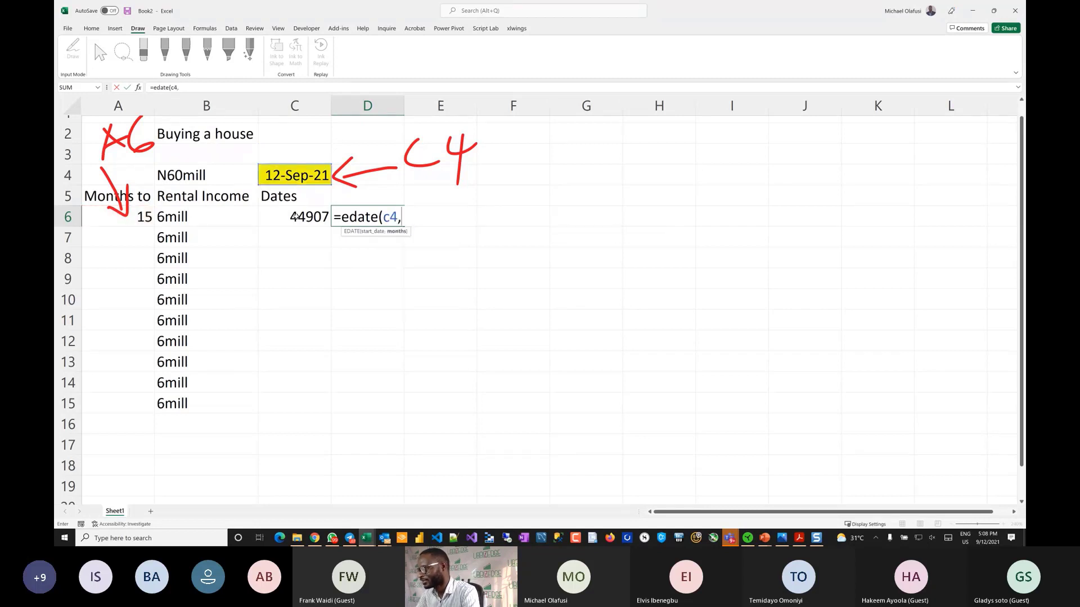
{"action": "type", "text": "a6)"}
{"action": "key", "text": "Return"}
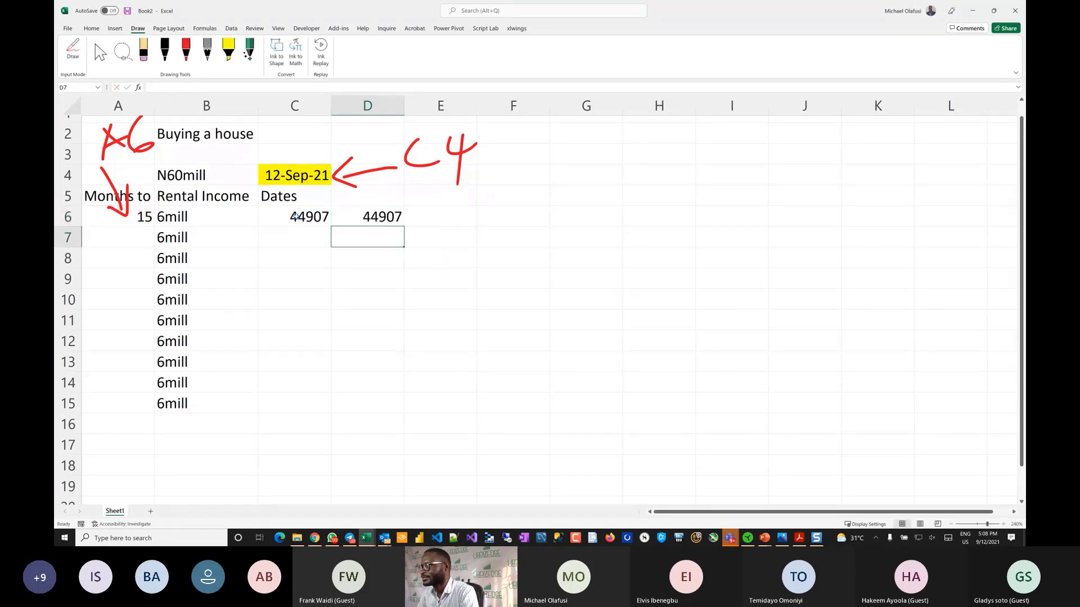
Step: Apply the Short Date number format to C6:D6 so both read 12/12/2022
{"action": "left_click_drag", "start_coordinate": [318, 217], "coordinate": [384, 220]}
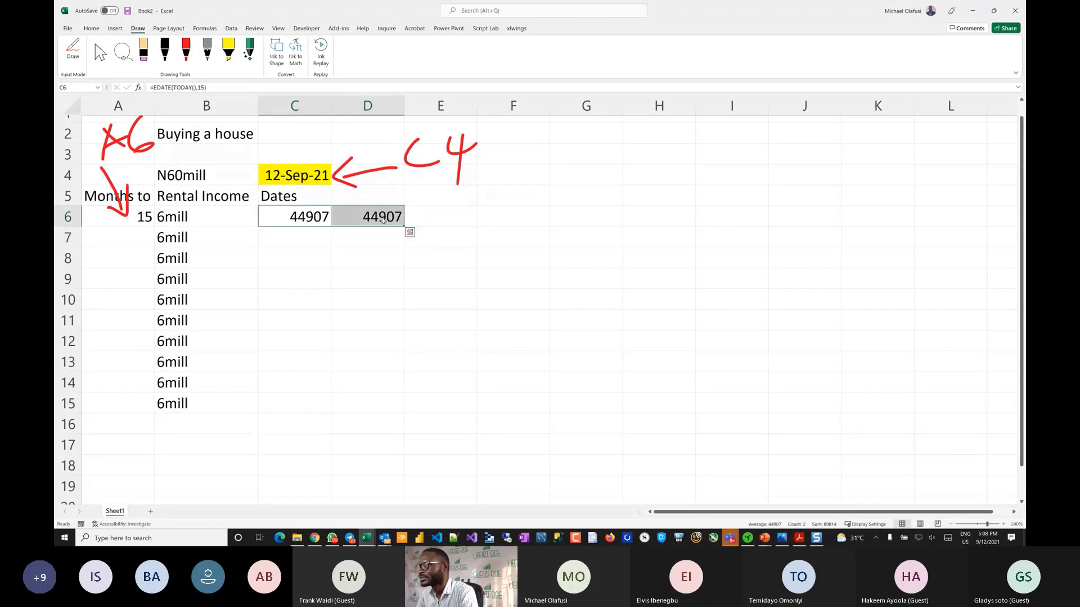
{"action": "left_click", "coordinate": [91, 28]}
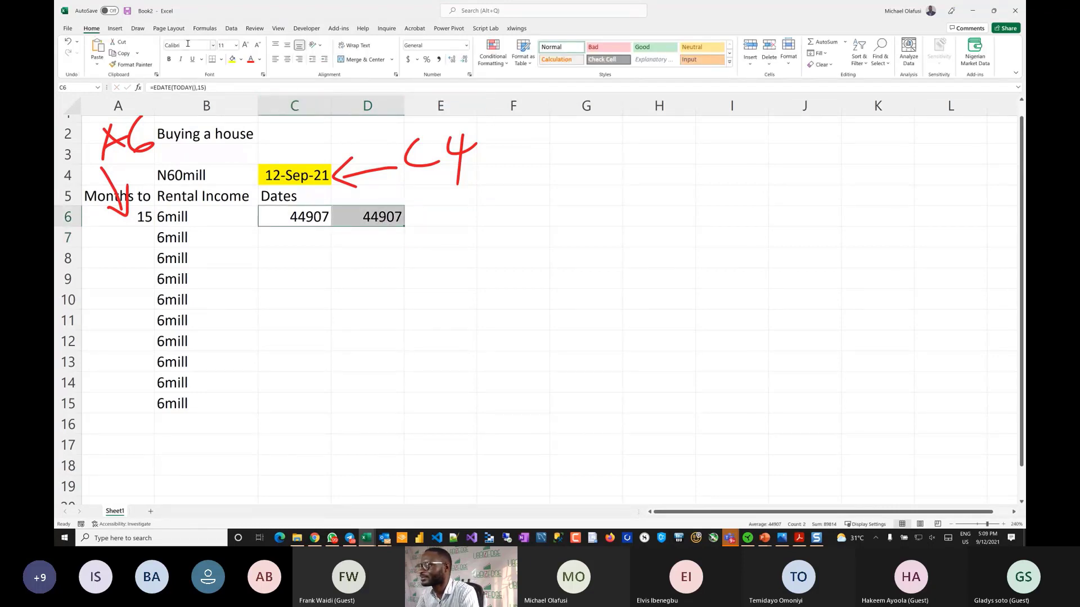
{"action": "left_click", "coordinate": [466, 45]}
{"action": "left_click", "coordinate": [455, 151]}
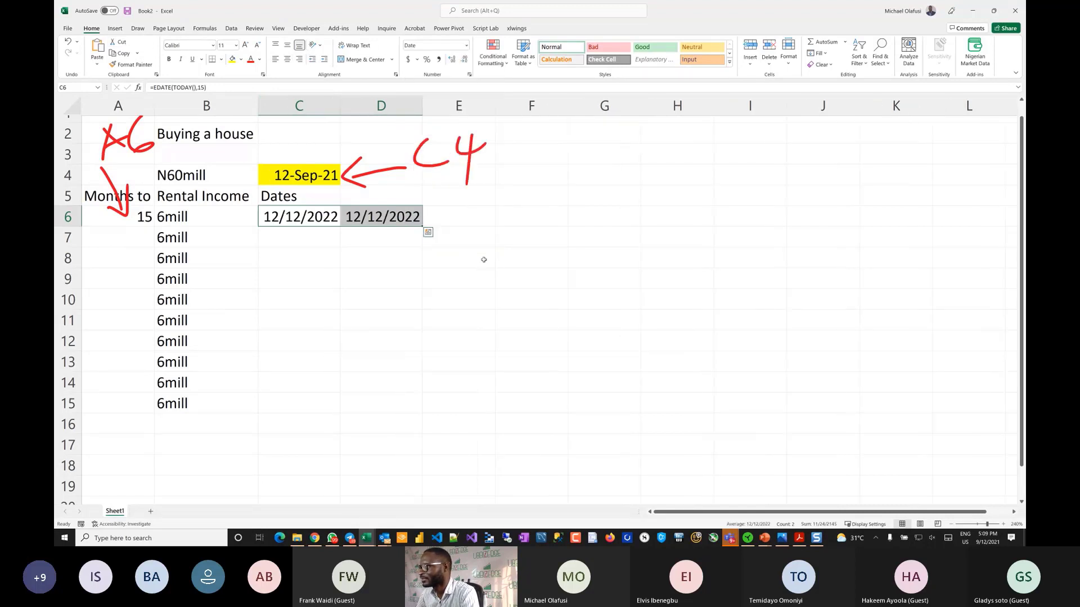
{"action": "left_click", "coordinate": [401, 283]}
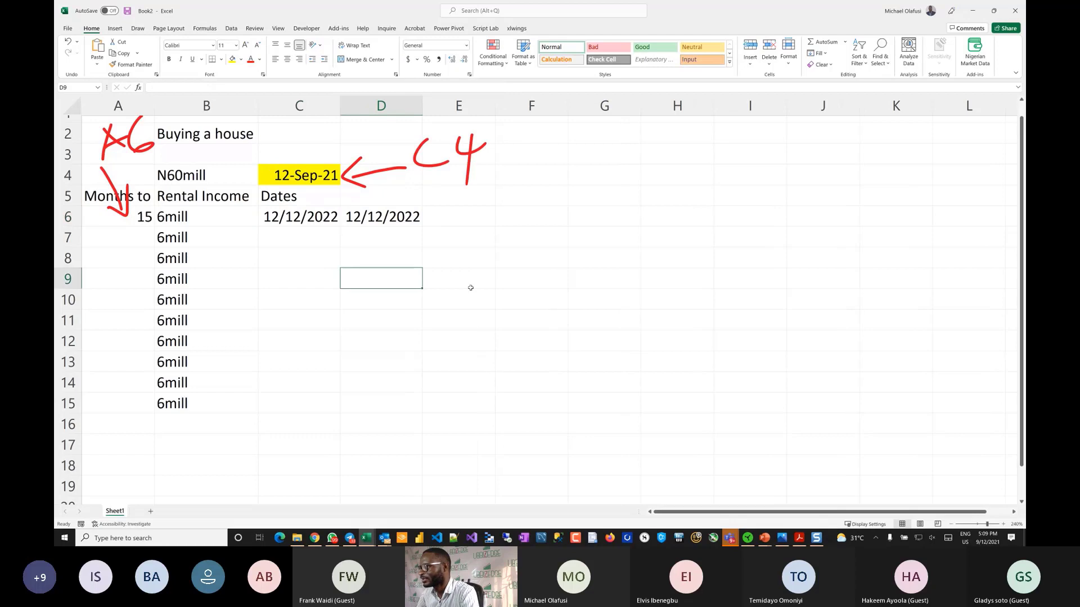
{"action": "scroll", "coordinate": [471, 288], "scroll_direction": "up", "scroll_amount": 5, "text": "ctrl"}
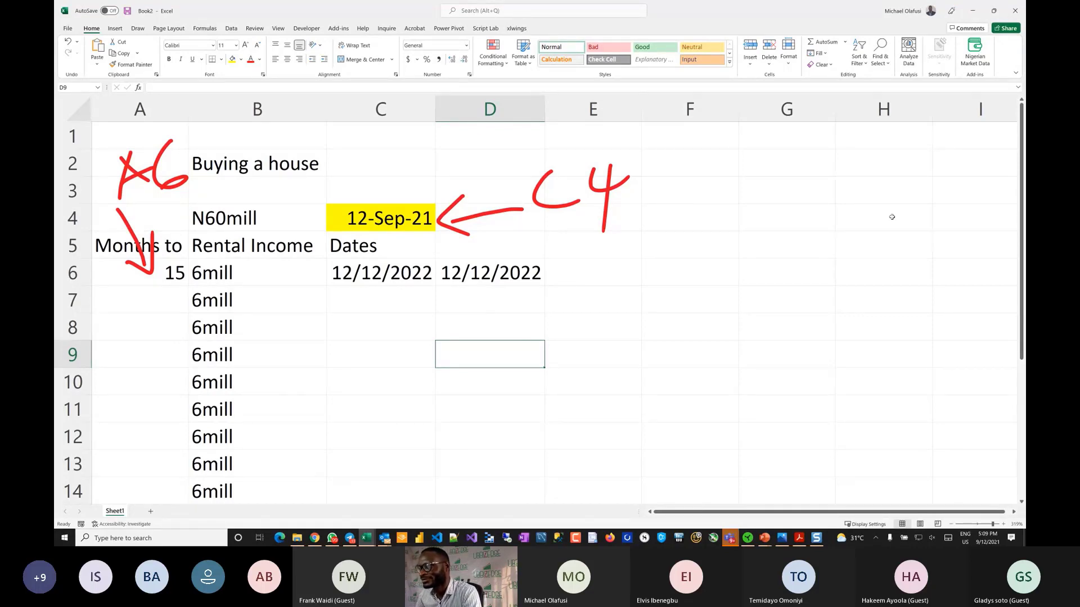
{"action": "left_click", "coordinate": [801, 174]}
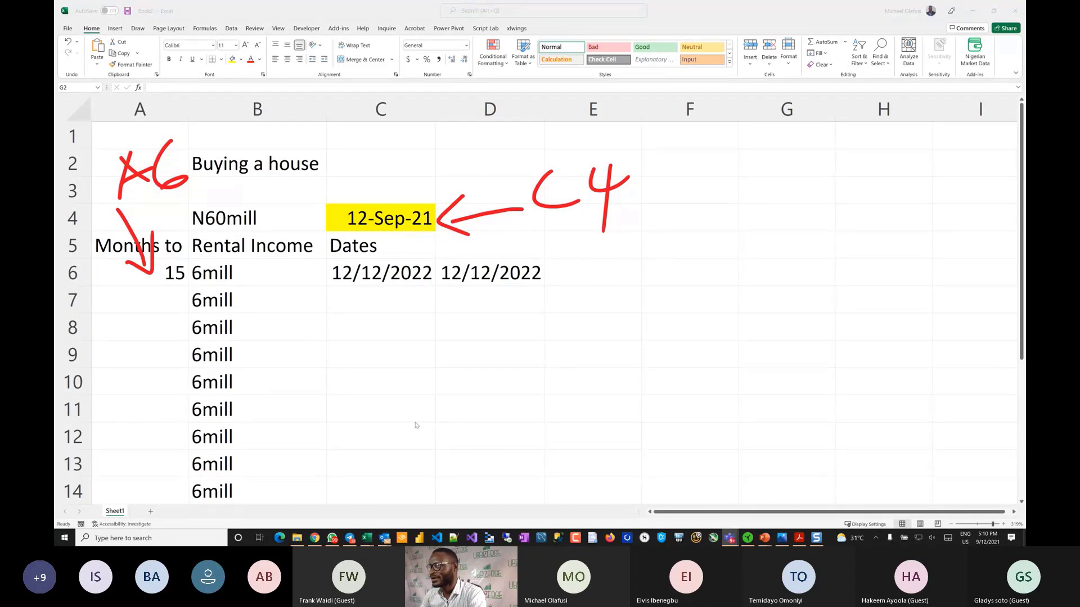
Step: In PowerPoint, go to the Any Questions? slide and select its feedback link line
{"action": "key", "text": "alt+Tab"}
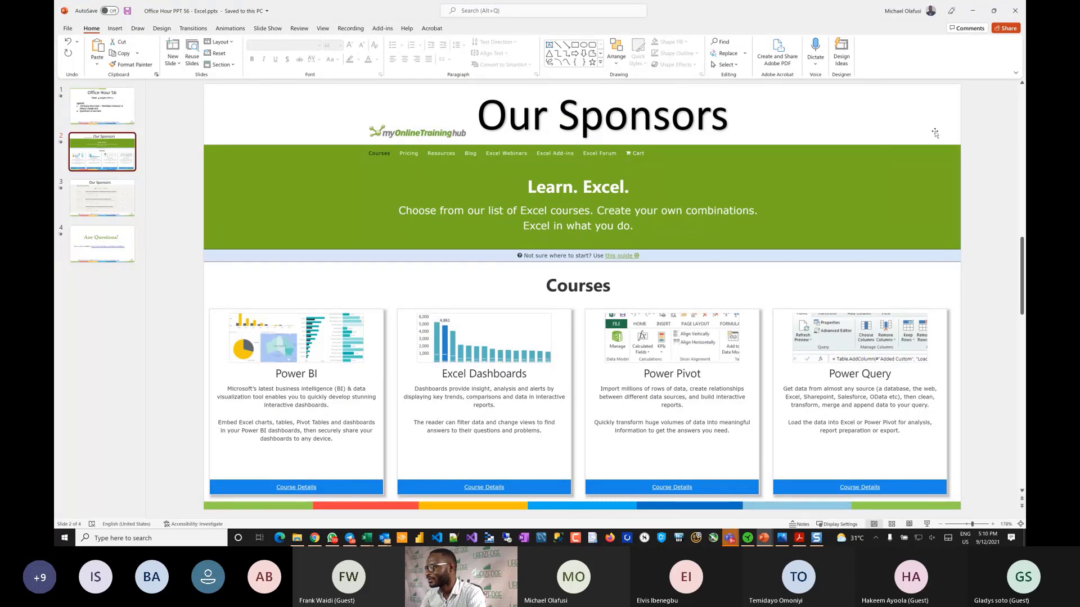
{"action": "key", "text": "alt+Tab"}
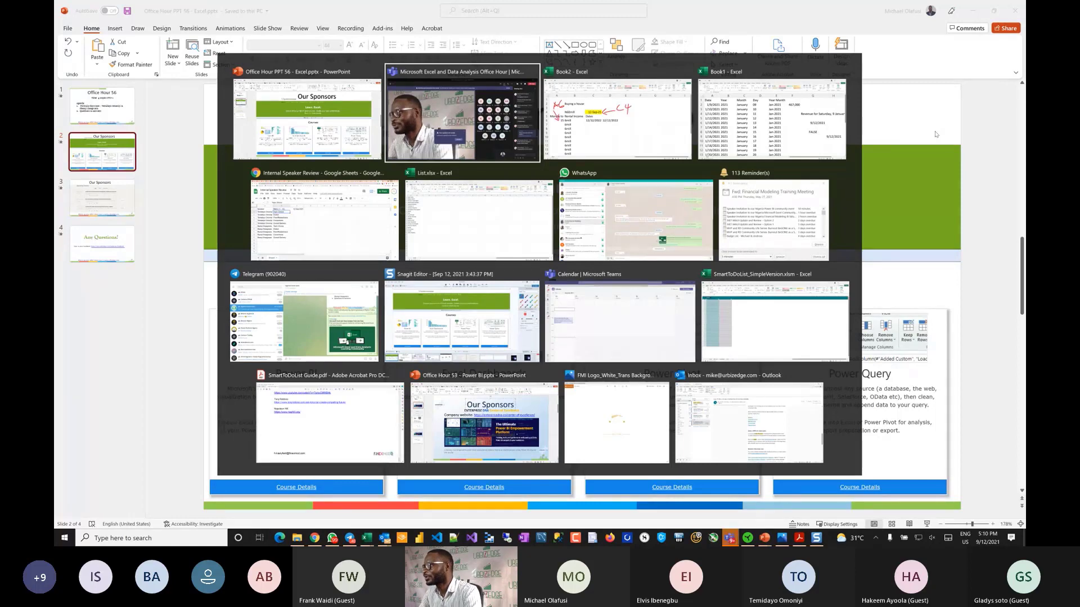
{"action": "key", "text": "Escape"}
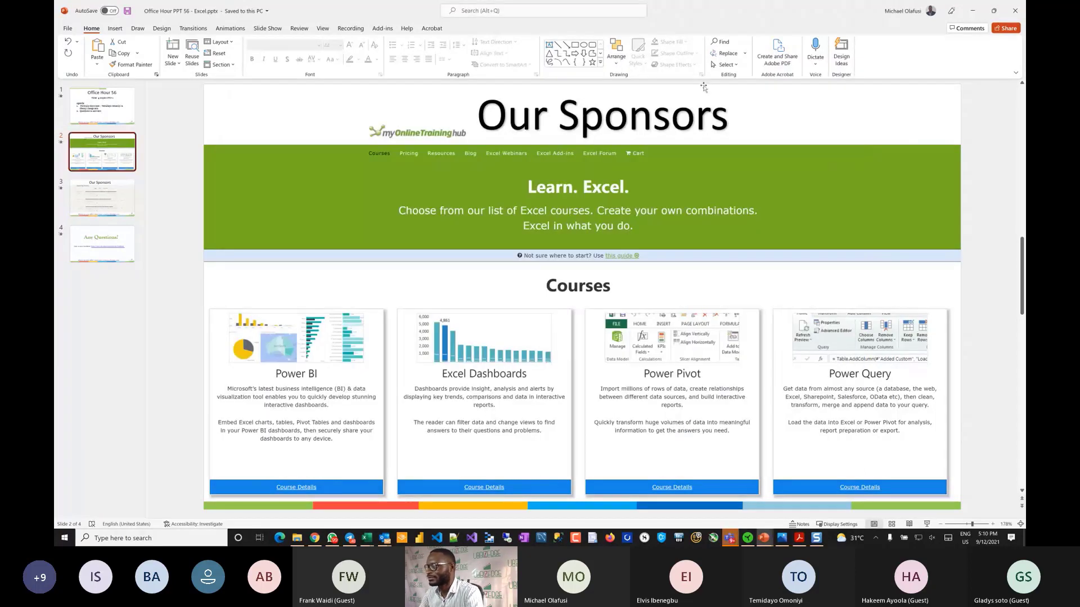
{"action": "left_click", "coordinate": [107, 239]}
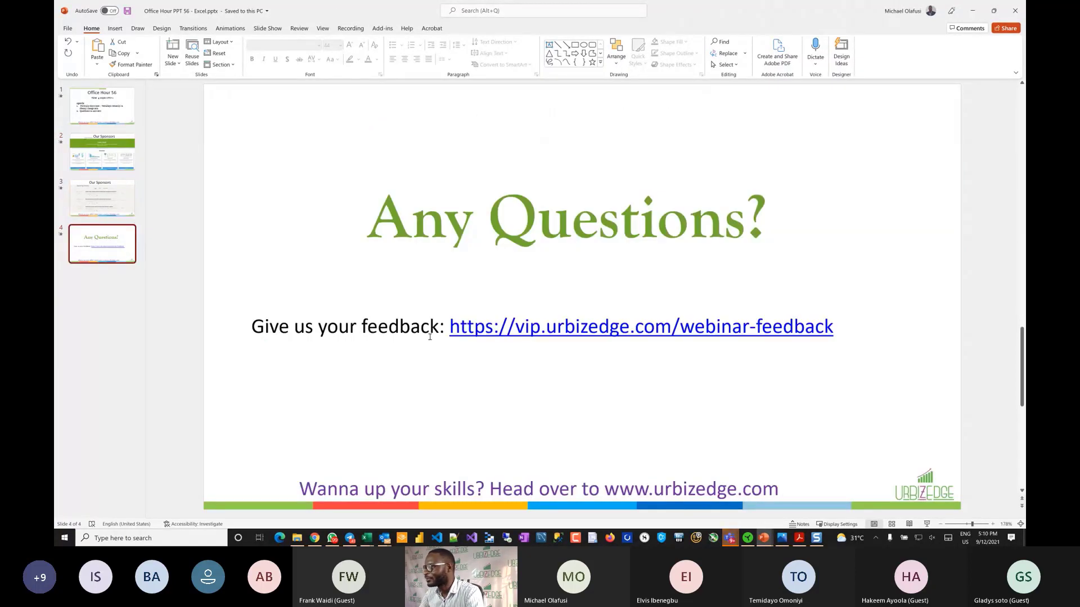
{"action": "left_click", "coordinate": [372, 324]}
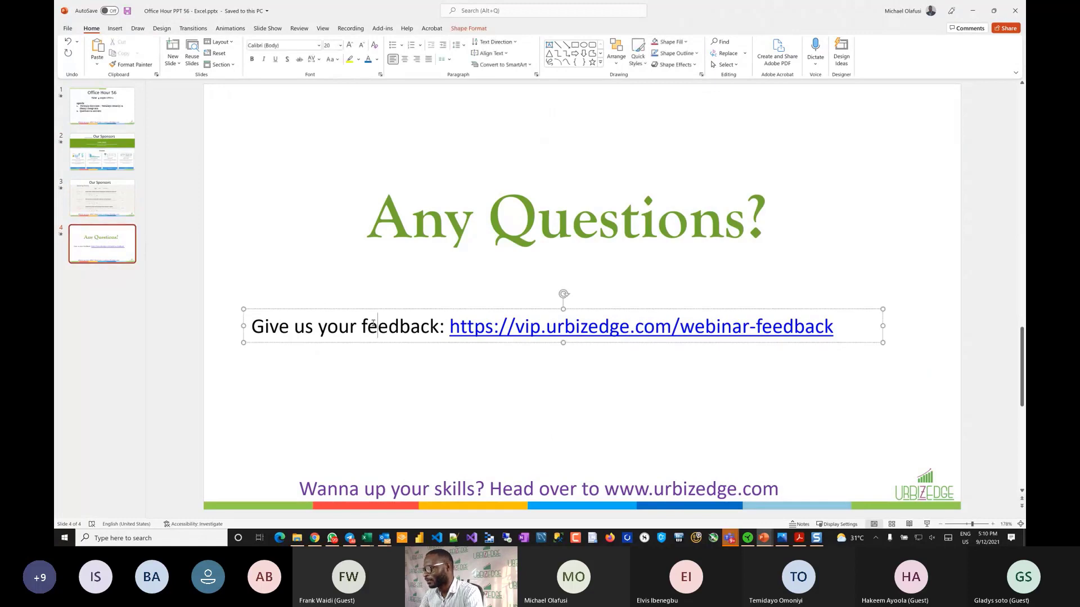
{"action": "triple_click", "coordinate": [373, 323]}
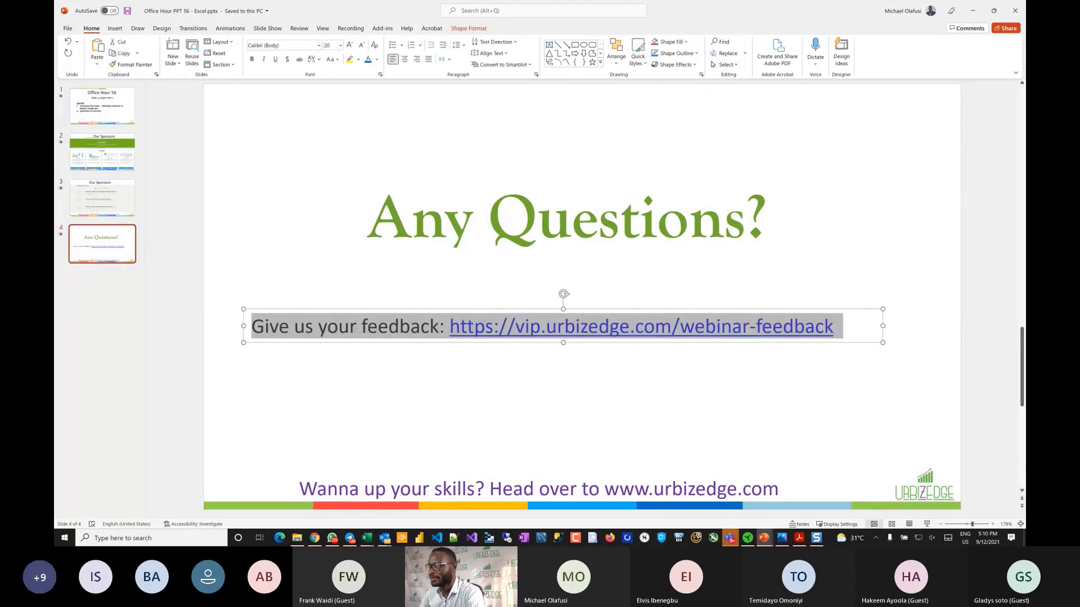
{"action": "key", "text": "alt+Tab"}
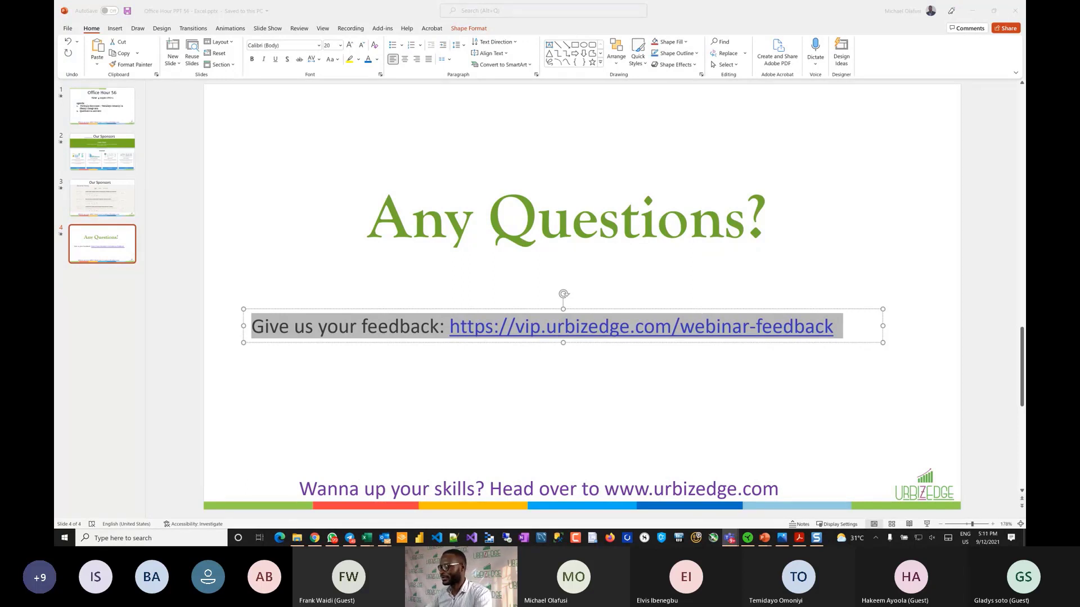
{"action": "key", "text": "alt+Tab"}
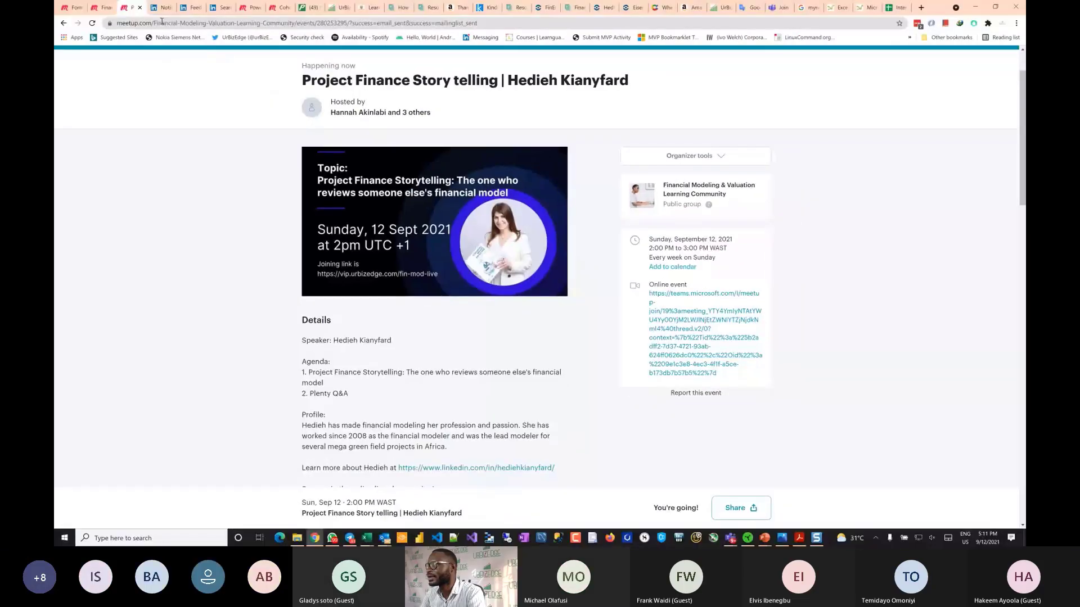
Step: Show the Cohort Analysis using Power BI event page for 12 Sept 2021, 6–7 PM WAST
{"action": "left_click", "coordinate": [252, 8]}
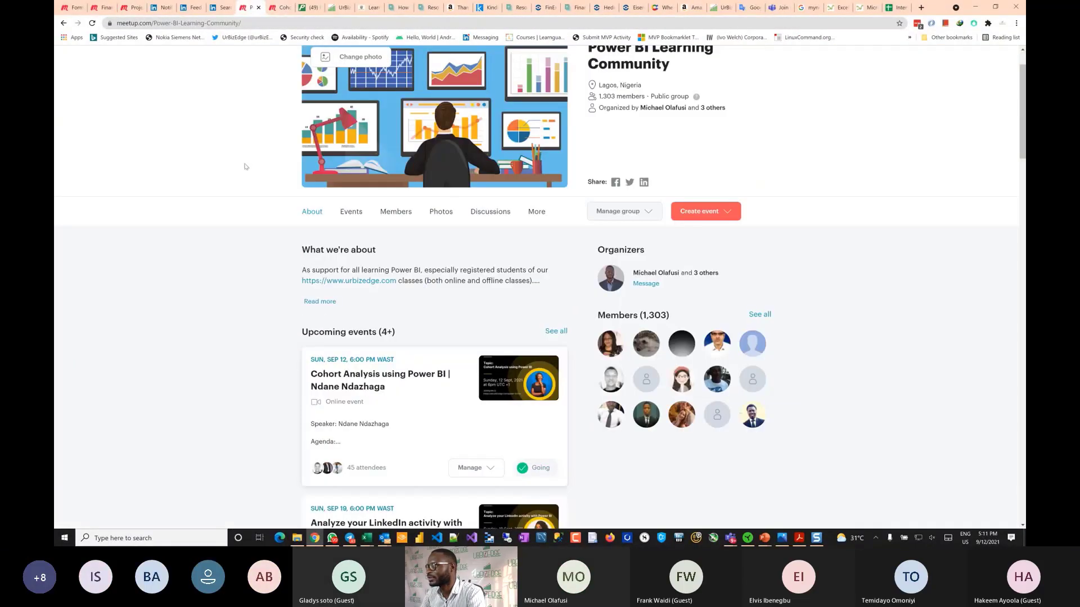
{"action": "left_click", "coordinate": [281, 7]}
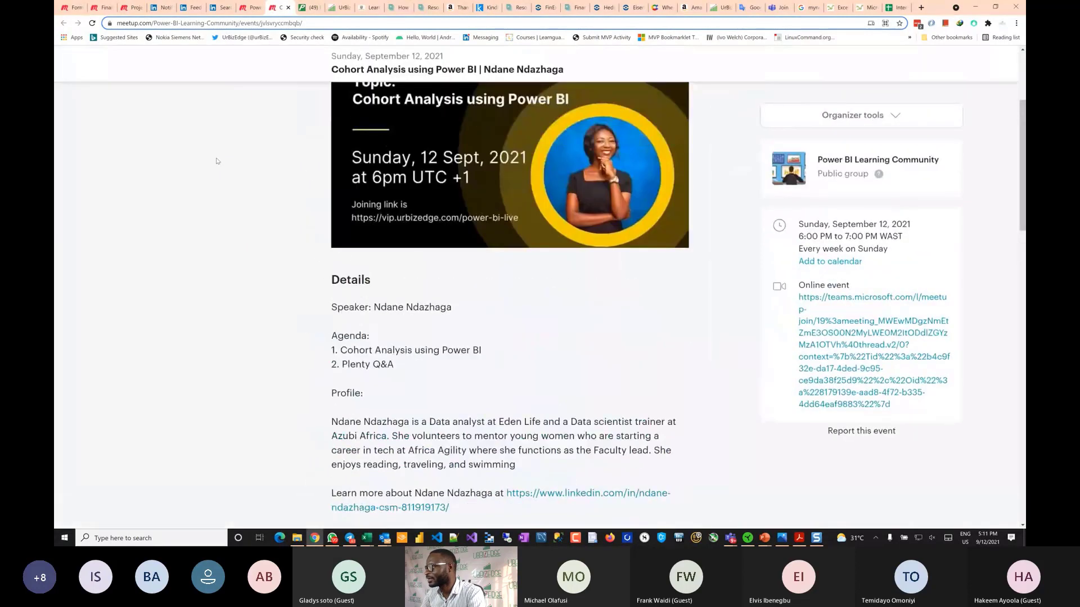
{"action": "scroll", "coordinate": [217, 162], "scroll_direction": "up", "scroll_amount": 2}
{"action": "scroll", "coordinate": [217, 161], "scroll_direction": "up", "scroll_amount": 2}
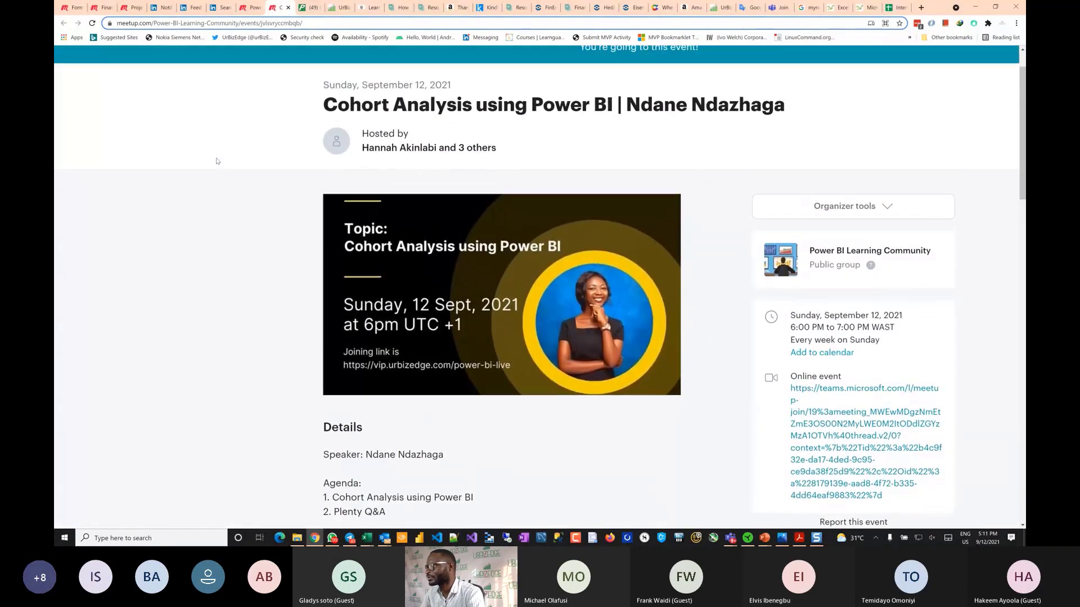
{"action": "scroll", "coordinate": [217, 162], "scroll_direction": "right", "scroll_amount": 1}
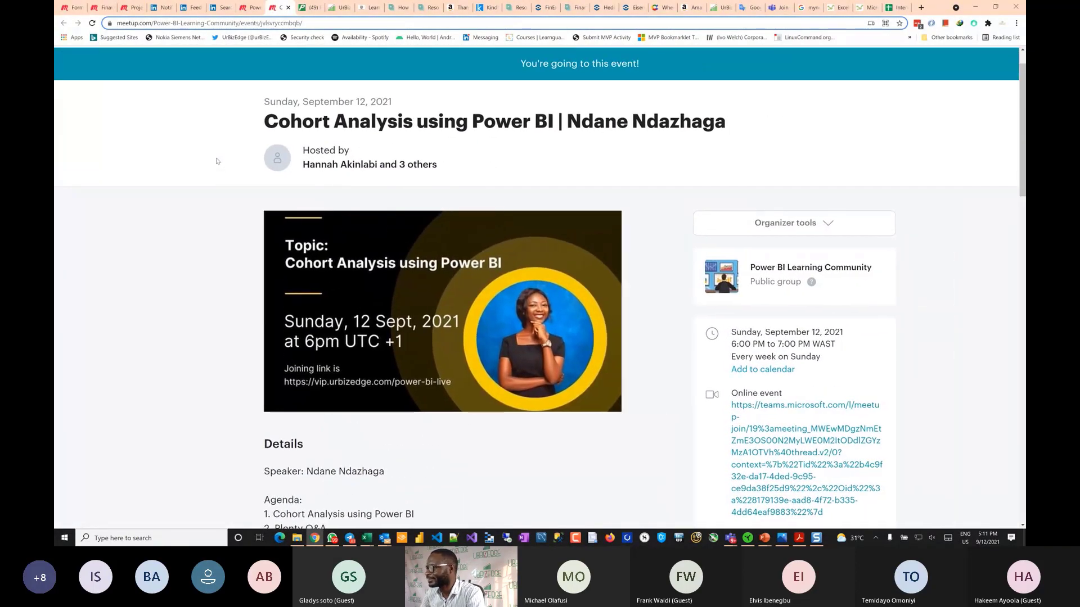
{"action": "scroll", "coordinate": [266, 51], "scroll_direction": "down", "scroll_amount": 1}
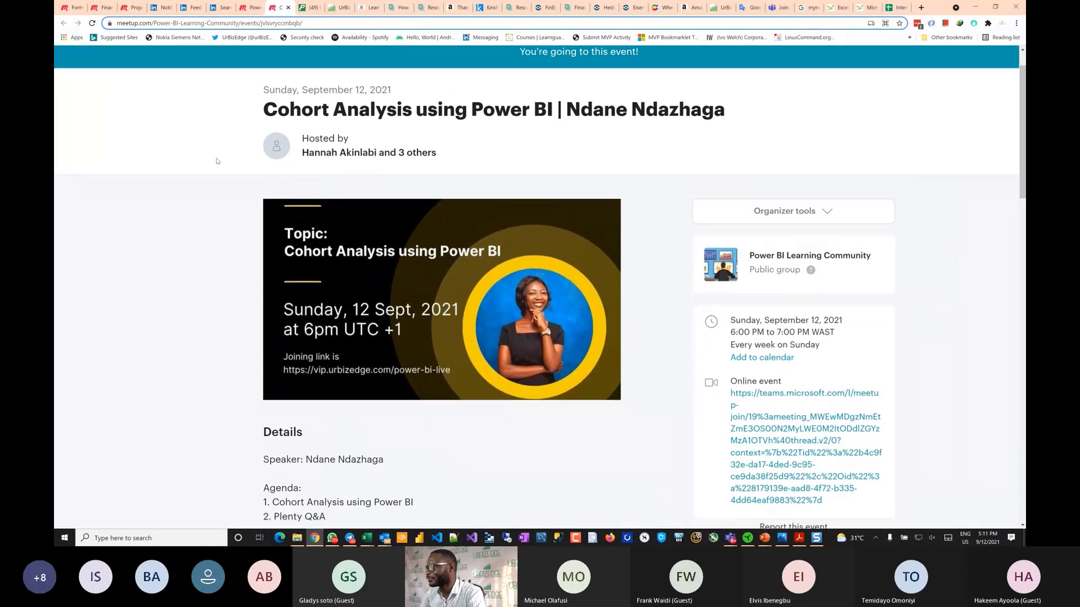
{"action": "left_click", "coordinate": [318, 24]}
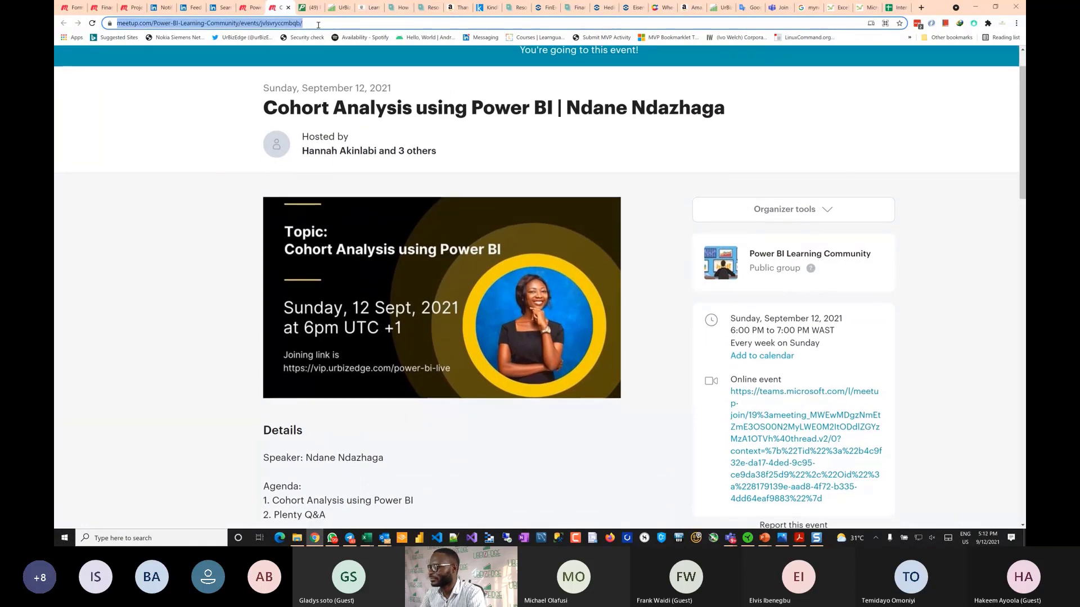
{"action": "left_click", "coordinate": [183, 219]}
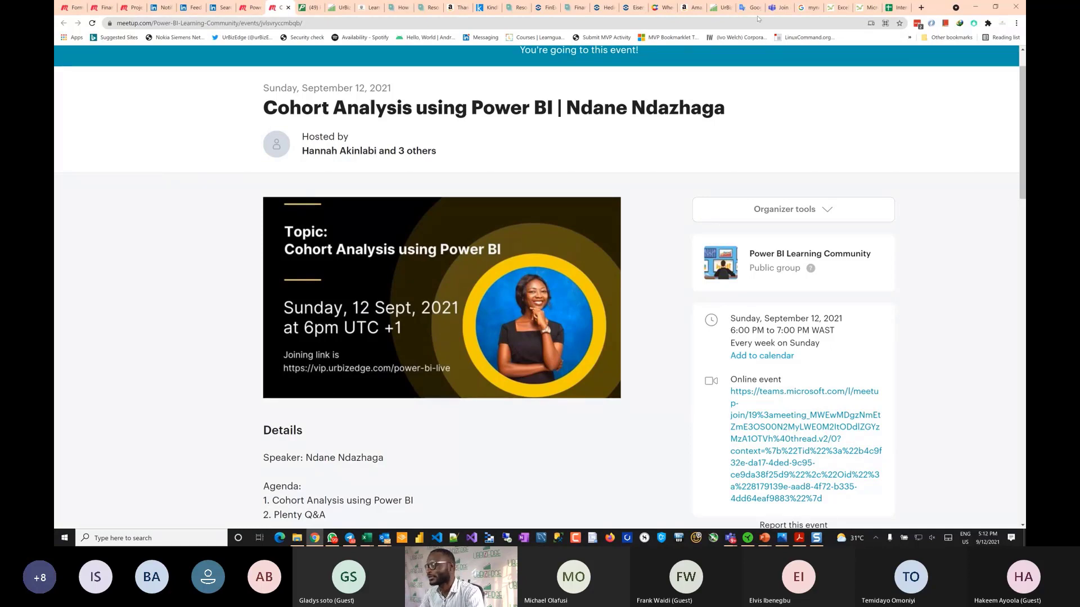
{"action": "key", "text": "alt+Tab"}
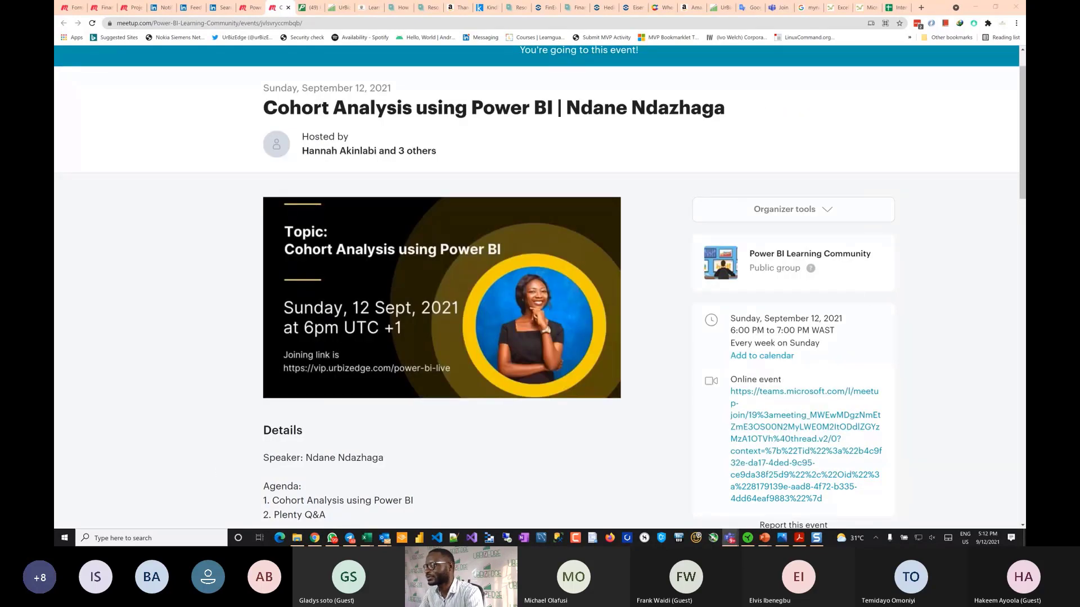